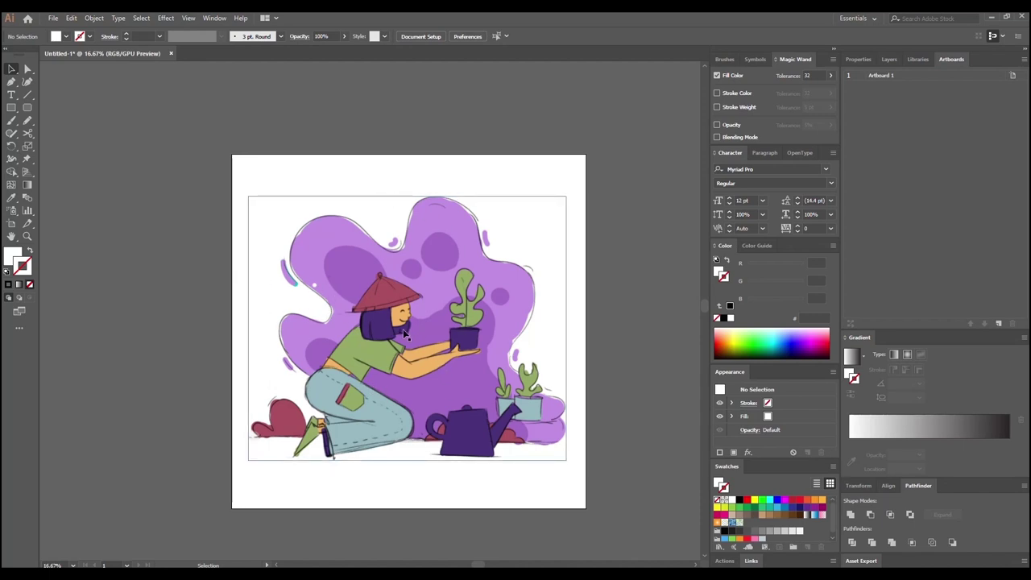
Step: Add a new layer above the layer that holds the sketch
left_click(377, 394)
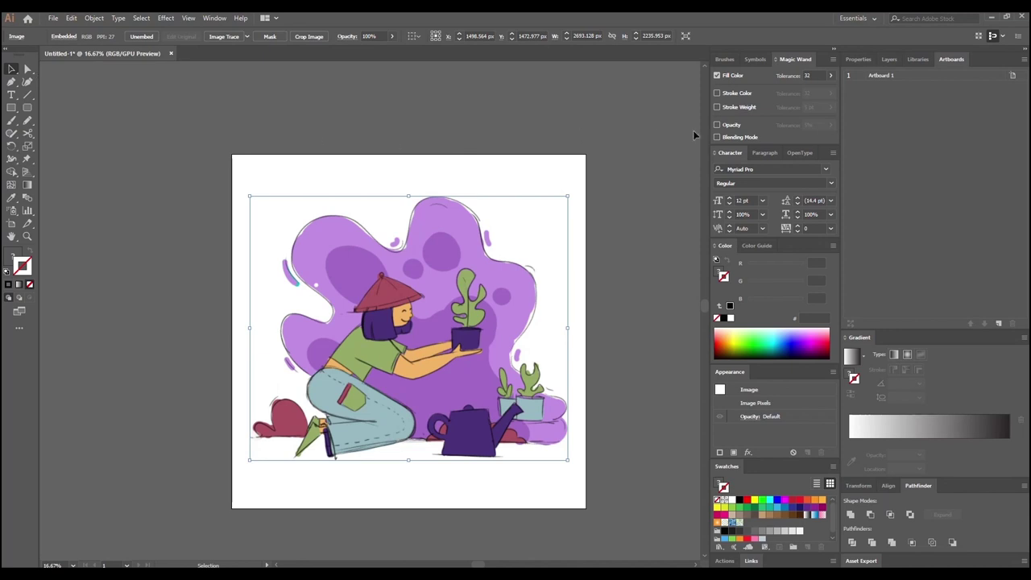
left_click(888, 58)
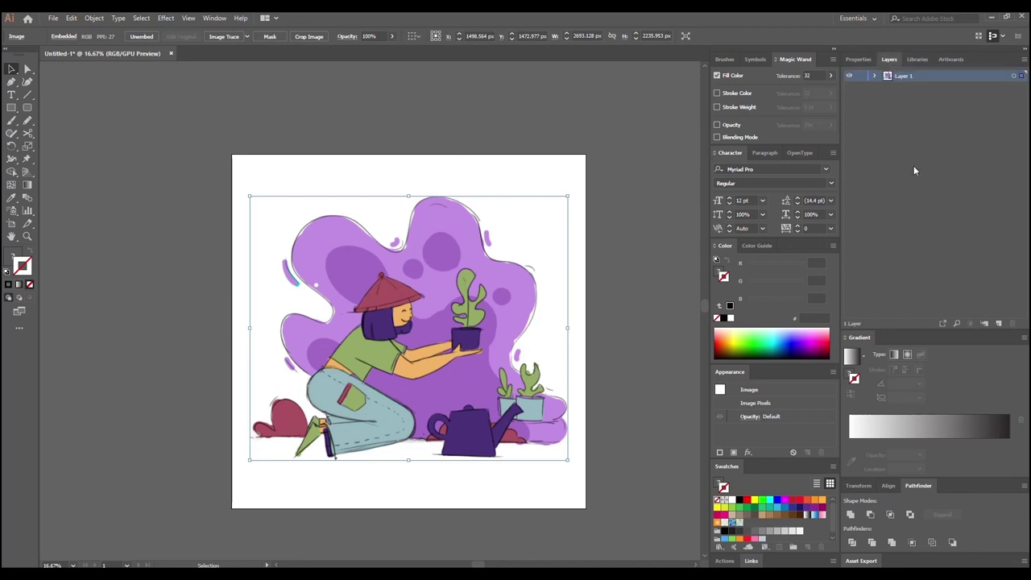
left_click(1000, 324)
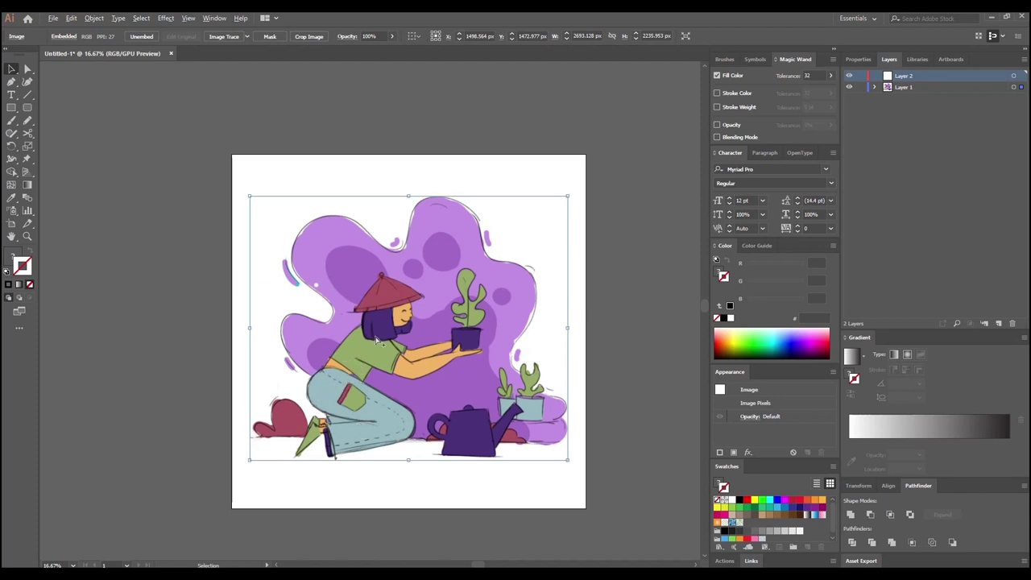
Step: Duplicate the sketch and place a copy about 1347 px wide outside the artboard, beside its left edge, as a colour reference
left_click_drag(385, 349, 77, 339)
left_click_drag(242, 187, 85, 319)
left_click_drag(58, 377, 197, 215)
left_click(191, 345)
left_click(198, 272)
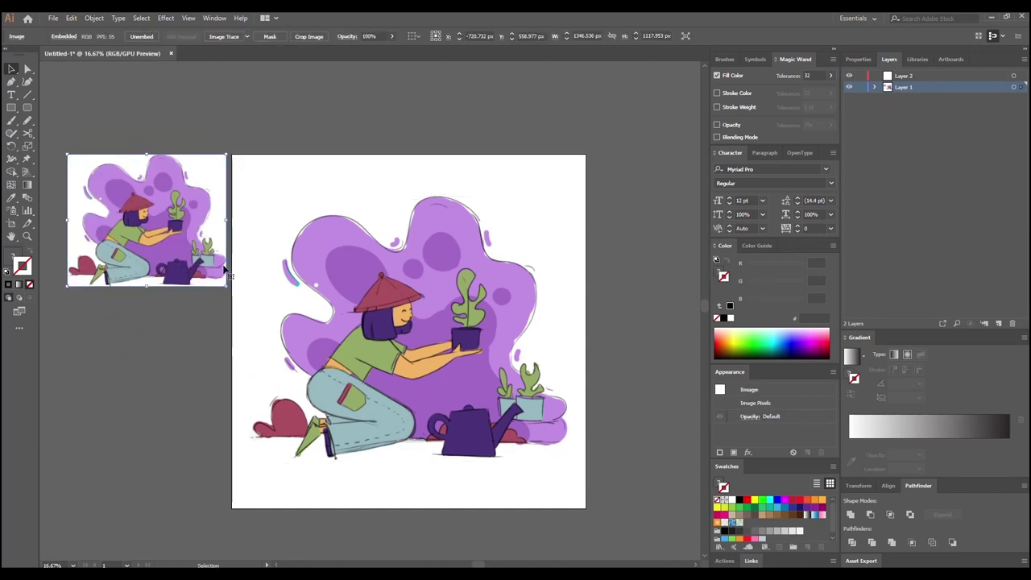
Step: Fade the large sketch on the artboard to 38% opacity
left_click(382, 315)
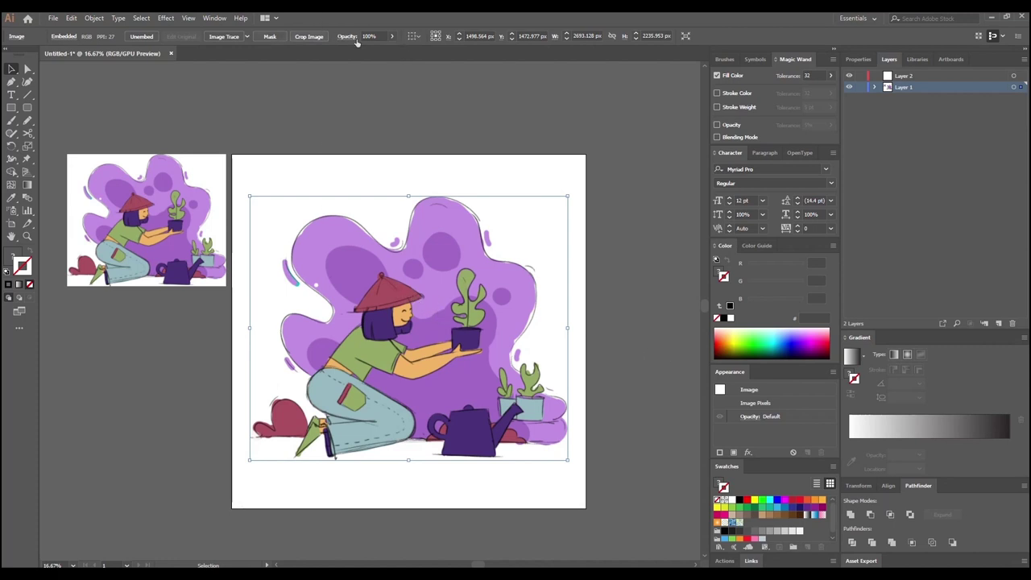
left_click(392, 36)
left_click_drag(392, 51, 367, 51)
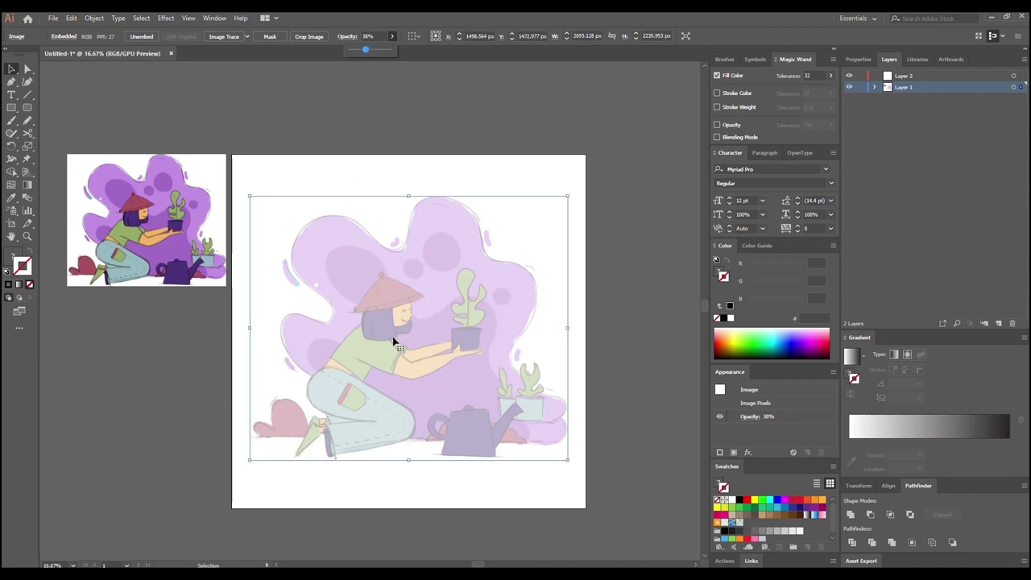
left_click(409, 375)
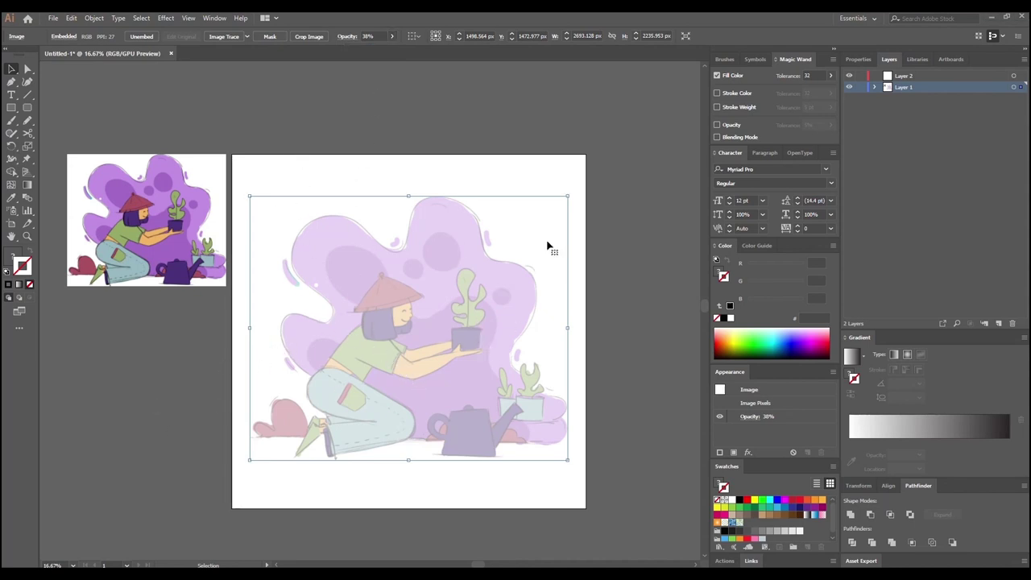
Step: Lock Layer 1 with the sketches and make Layer 2 the active layer
left_click(861, 87)
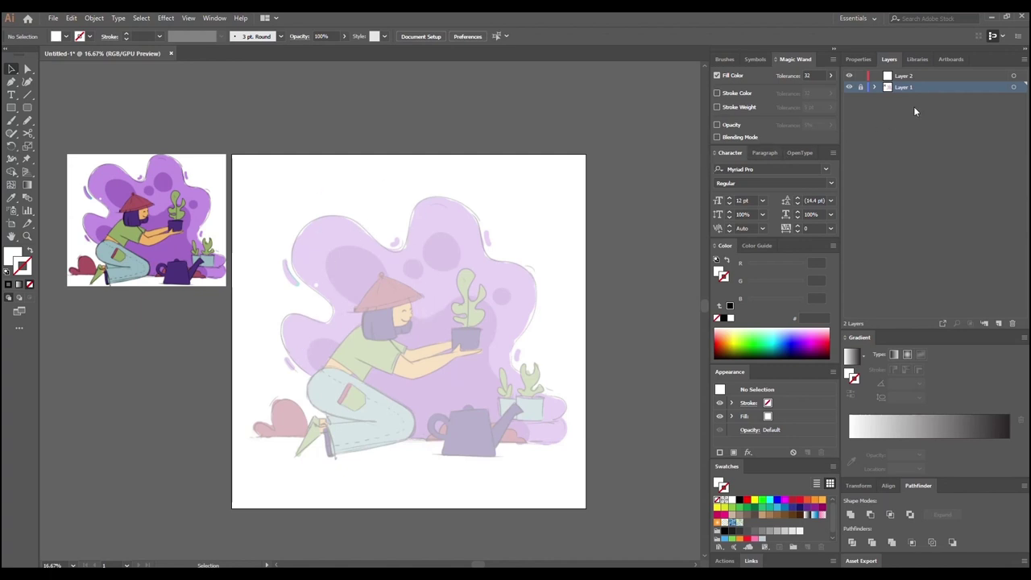
left_click(918, 76)
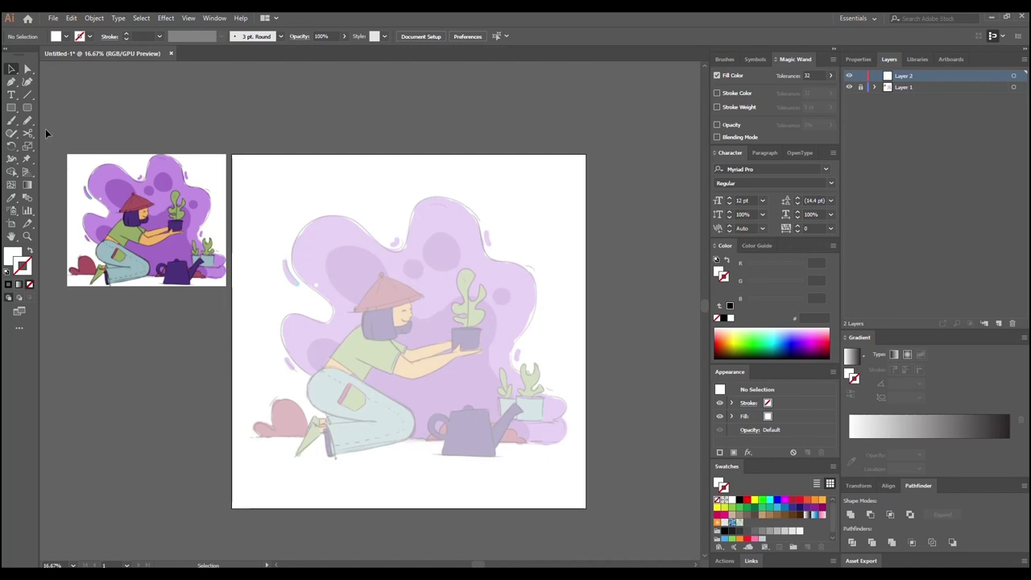
Step: Trace the outer curve of the watering can's handle with the Pen tool, starting from the body's upper corner above the handle
left_click(12, 82)
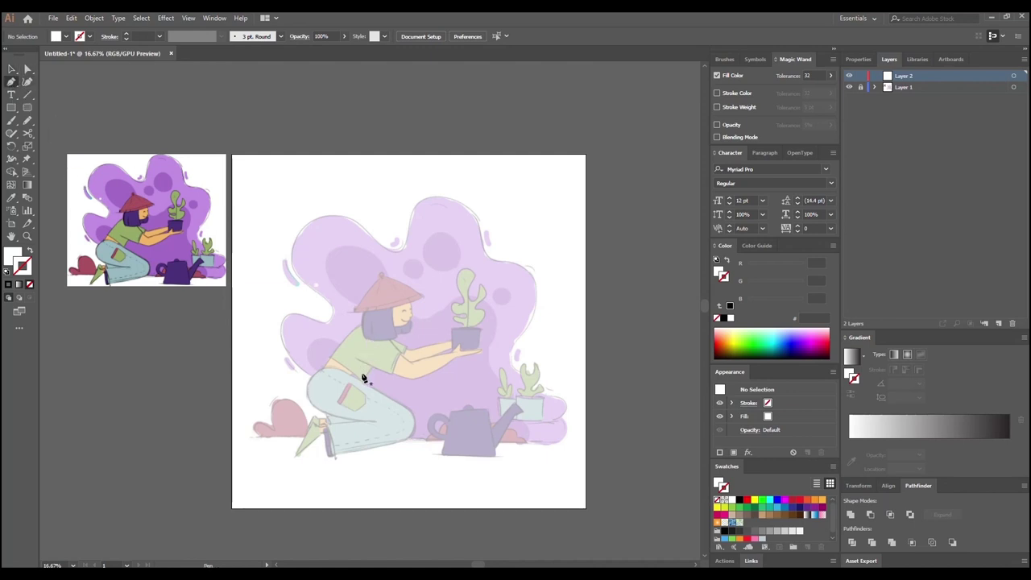
key("ctrl")
key("ctrl+equal")
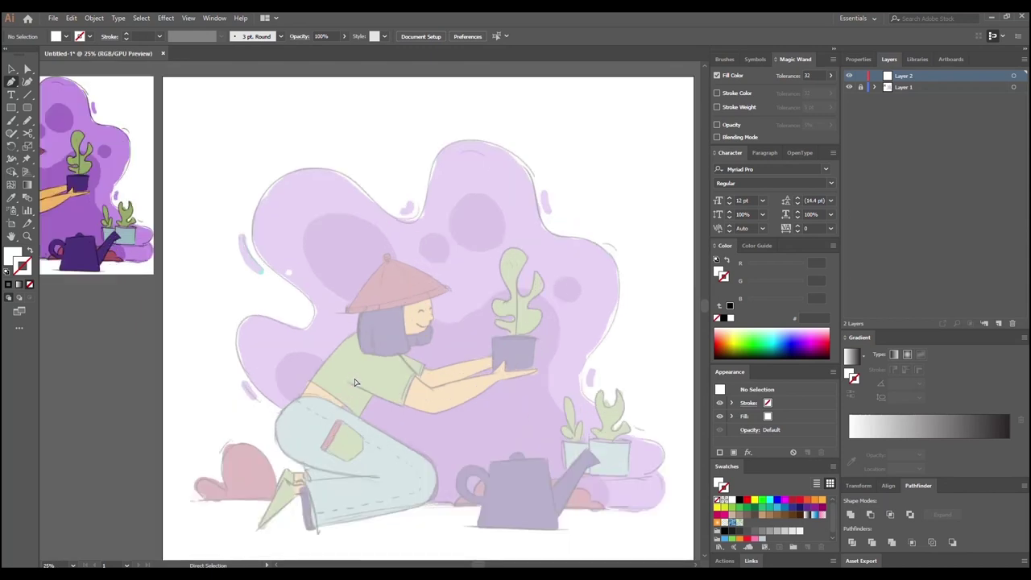
key("ctrl+equal")
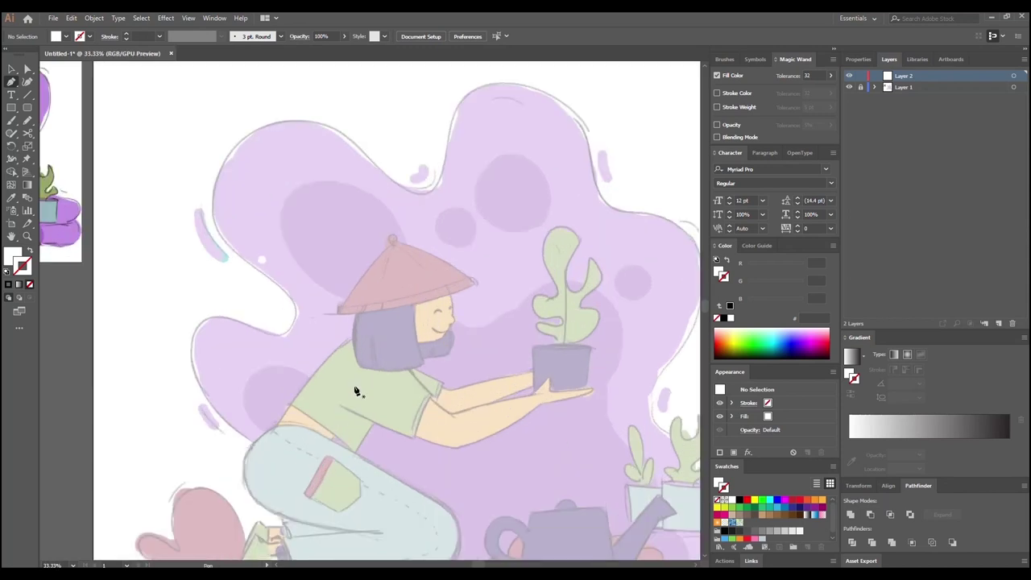
key("ctrl")
key("ctrl+minus")
key("ctrl+equal")
left_click_drag(367, 394, 388, 281)
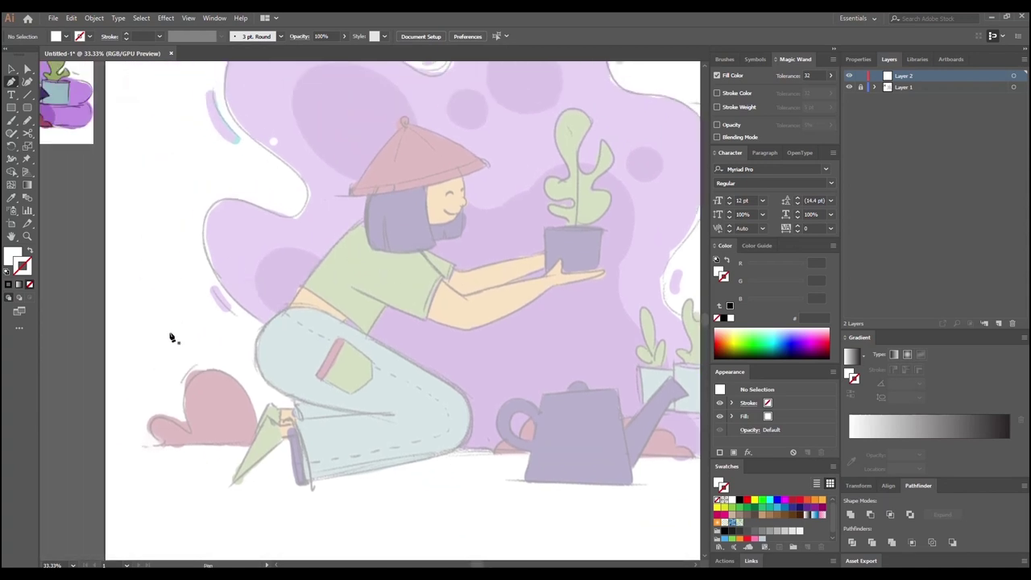
left_click_drag(536, 415, 379, 290)
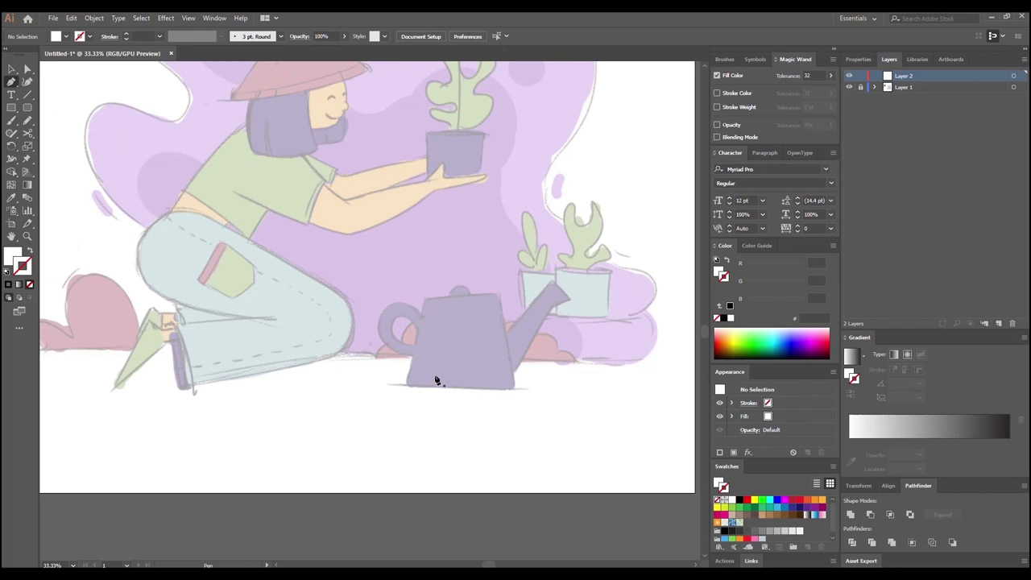
left_click_drag(423, 299, 366, 337)
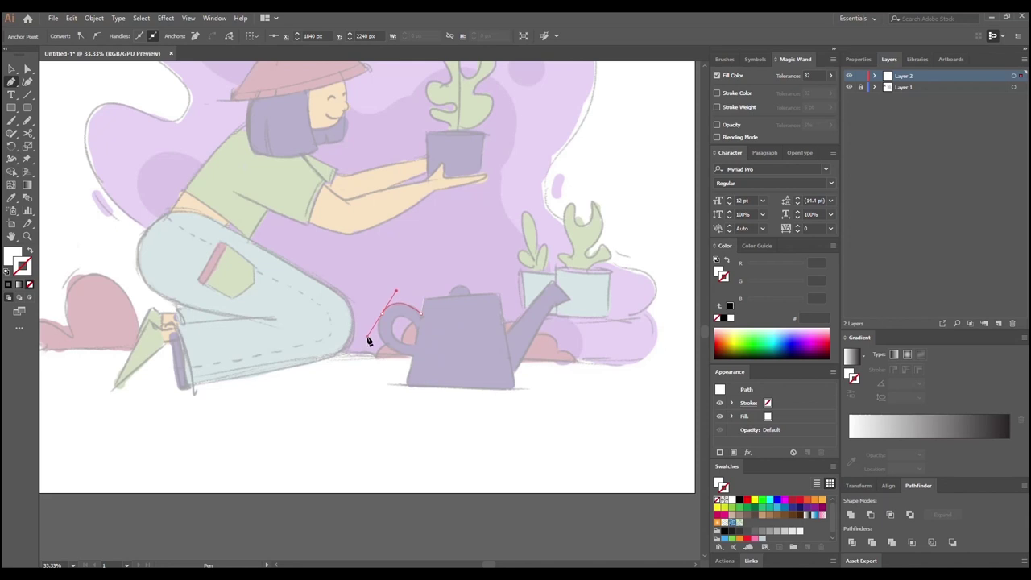
left_click(413, 359)
left_click_drag(428, 356, 428, 356)
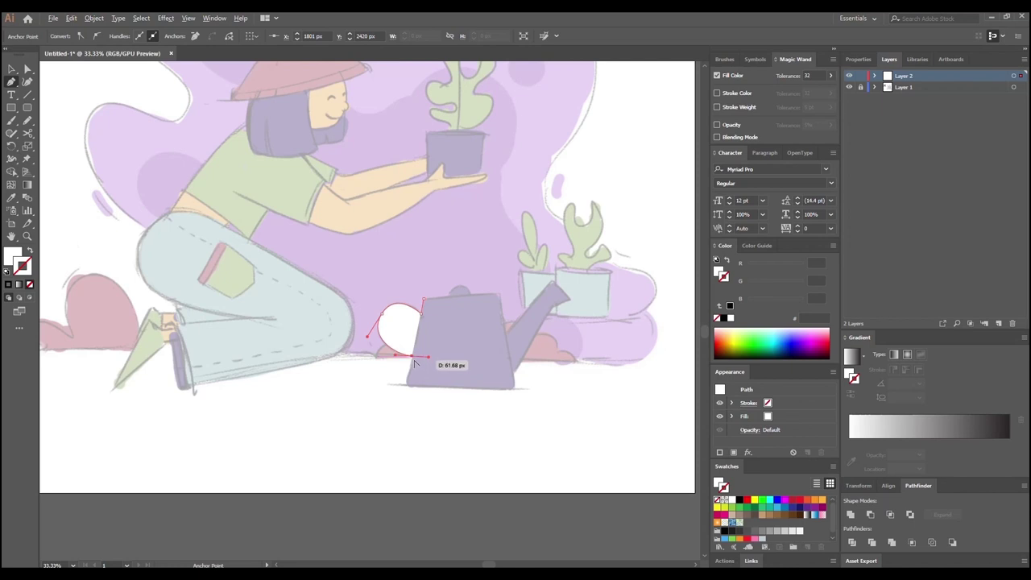
Step: Continue the watering can outline with straight segments down the handle-side edge and across the base
left_click(413, 356)
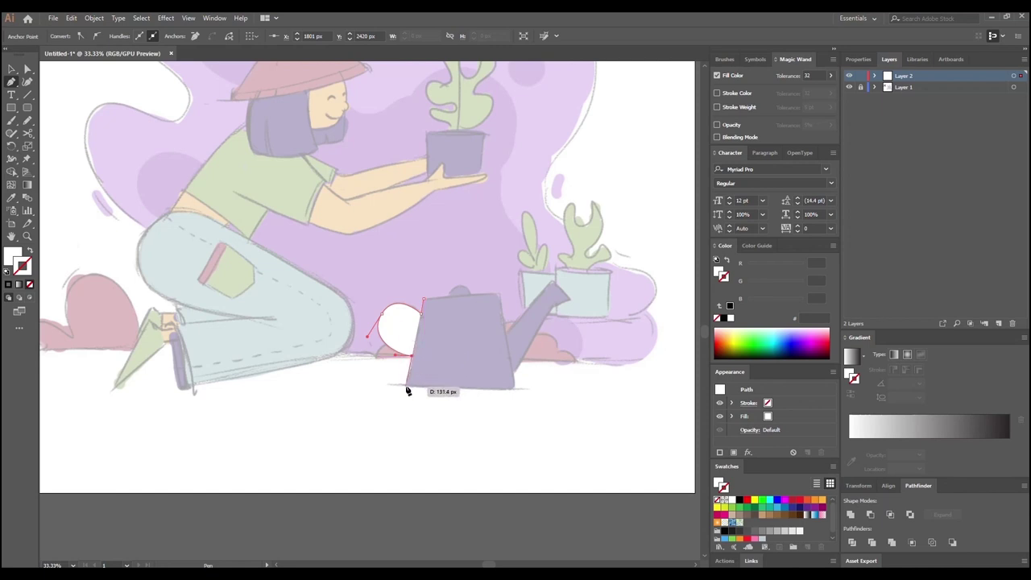
left_click_drag(406, 390, 513, 398)
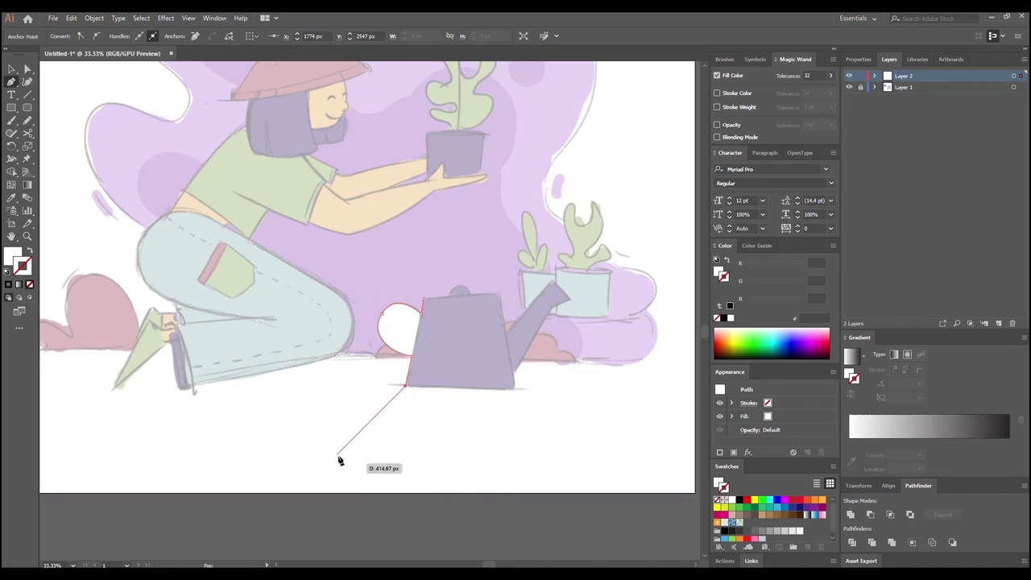
left_click(514, 388)
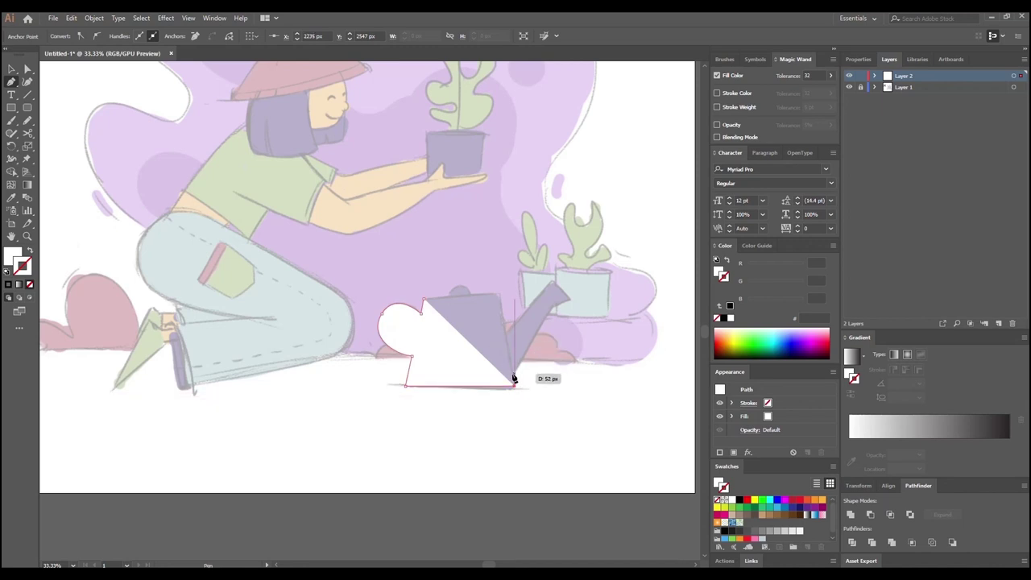
left_click(514, 374)
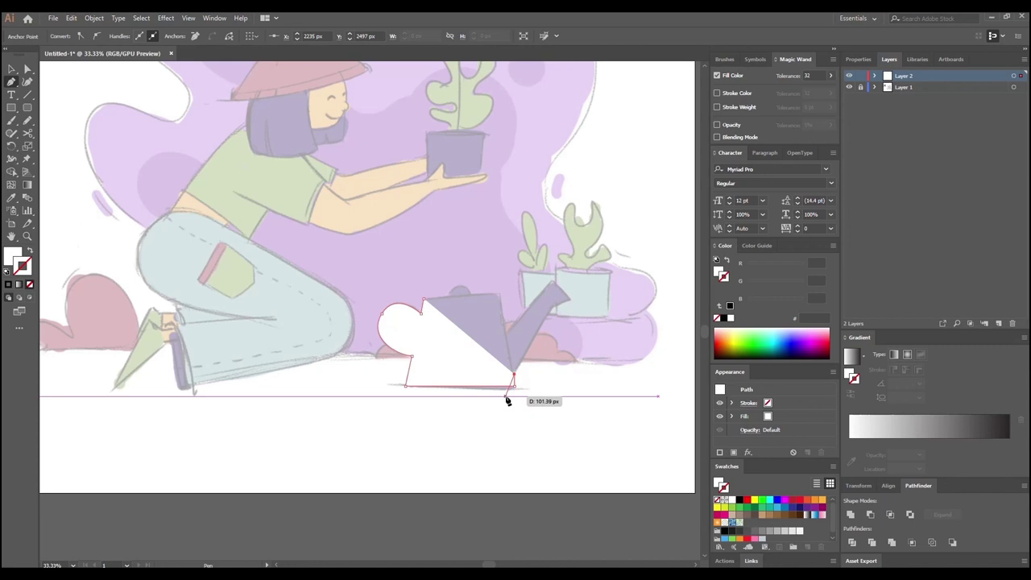
left_click(510, 386)
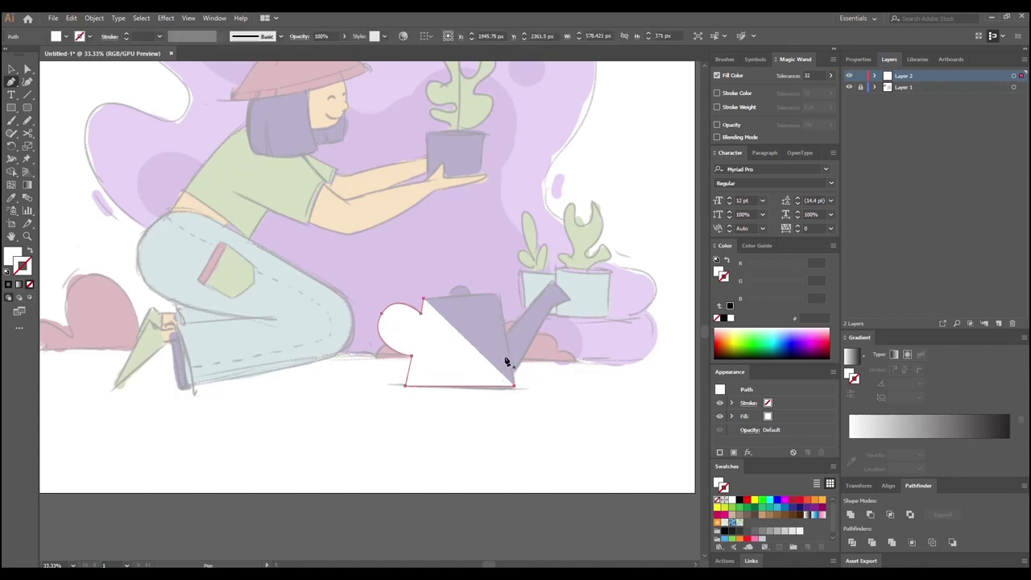
left_click(501, 332)
key("Escape")
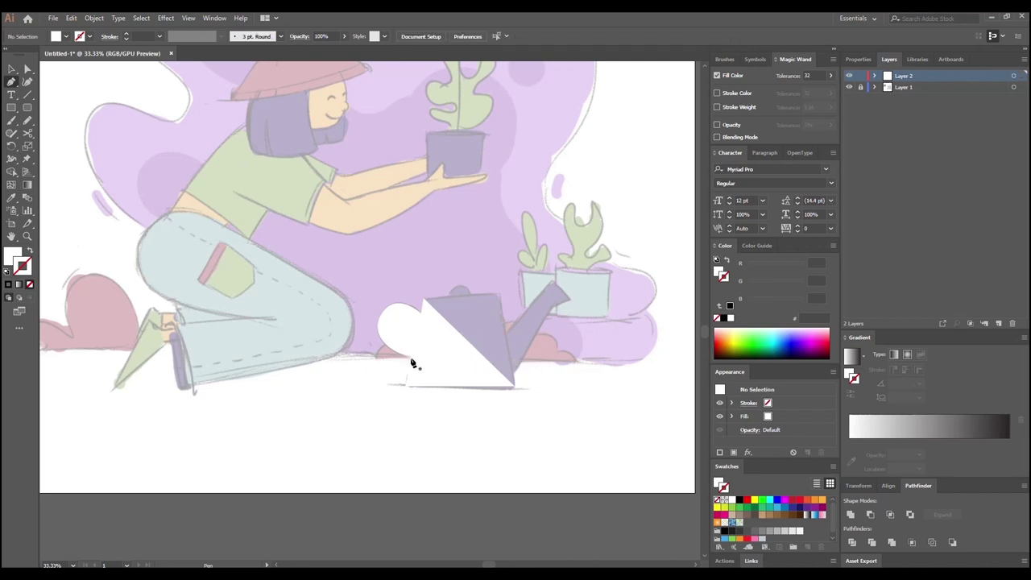
Step: Turn off Smart Guides
left_click(424, 303)
left_click(188, 18)
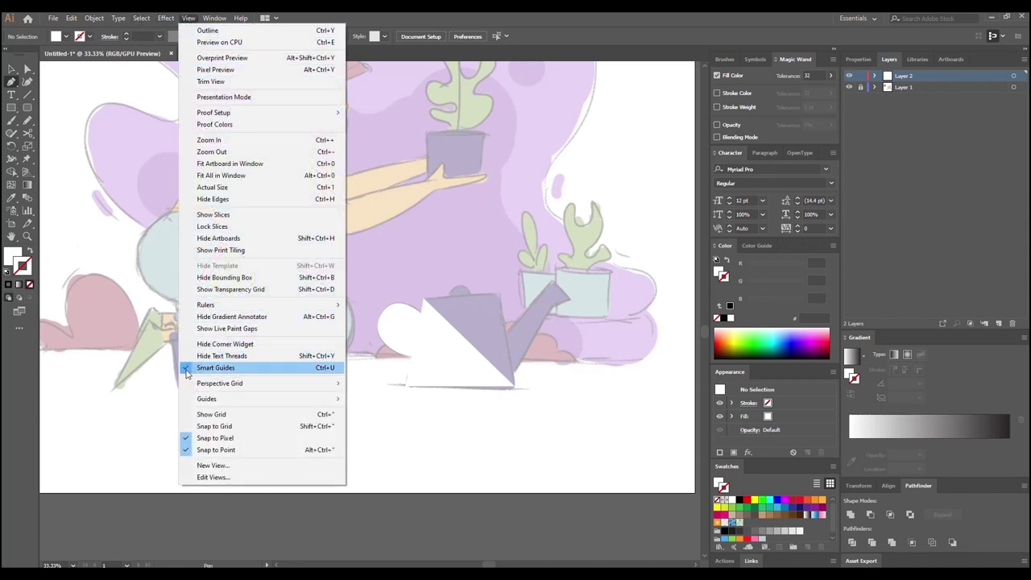
left_click(186, 370)
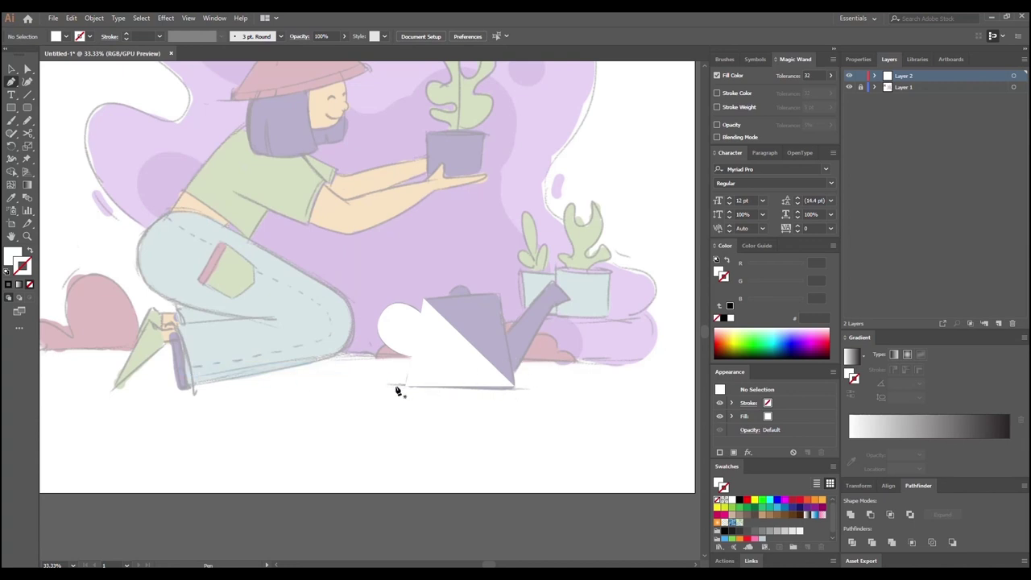
Step: Resume the outline from the base's spout-side corner and trace the spout's lower edge and flared tip
left_click(514, 388)
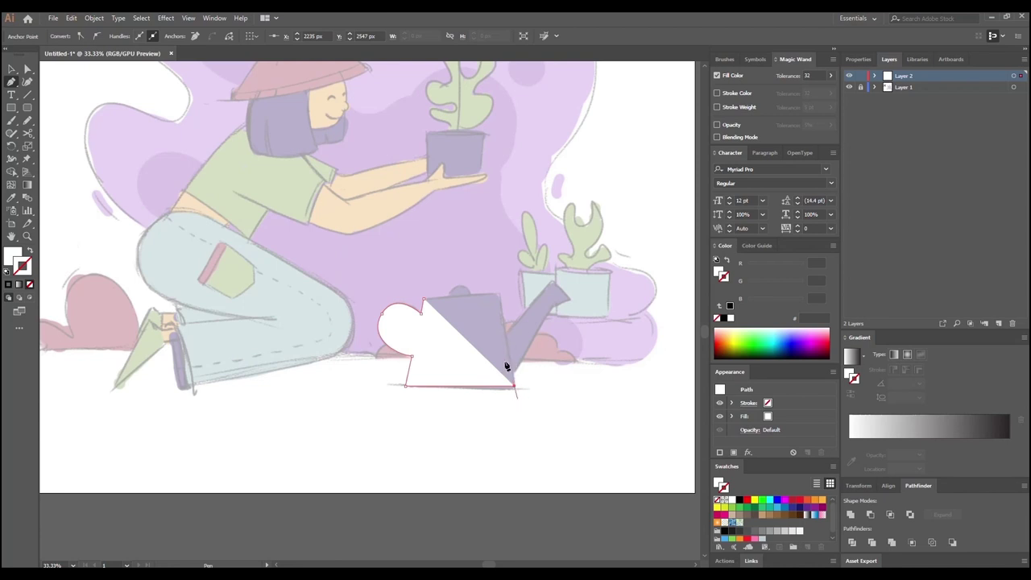
left_click(553, 306)
left_click(569, 301)
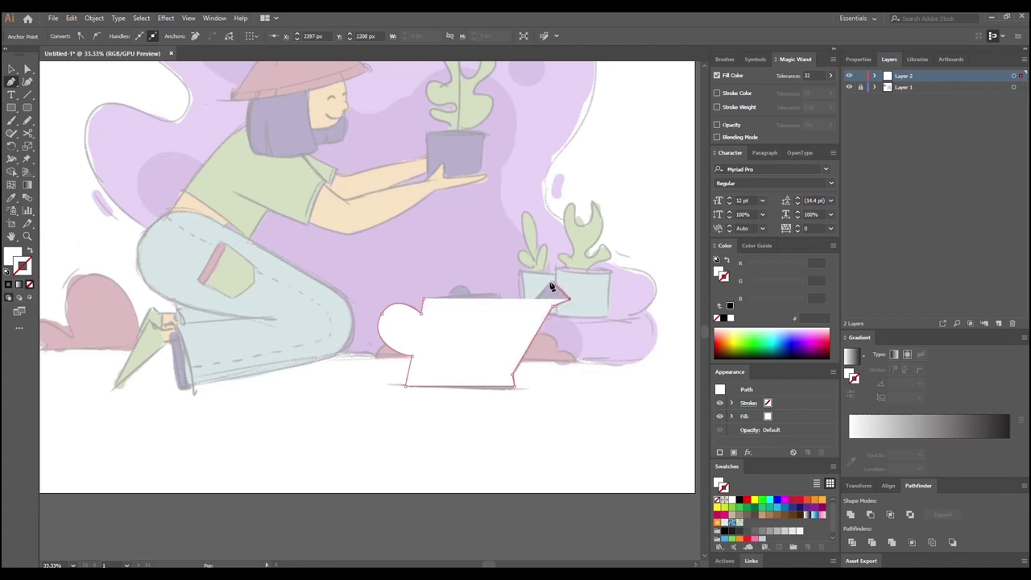
left_click(552, 283)
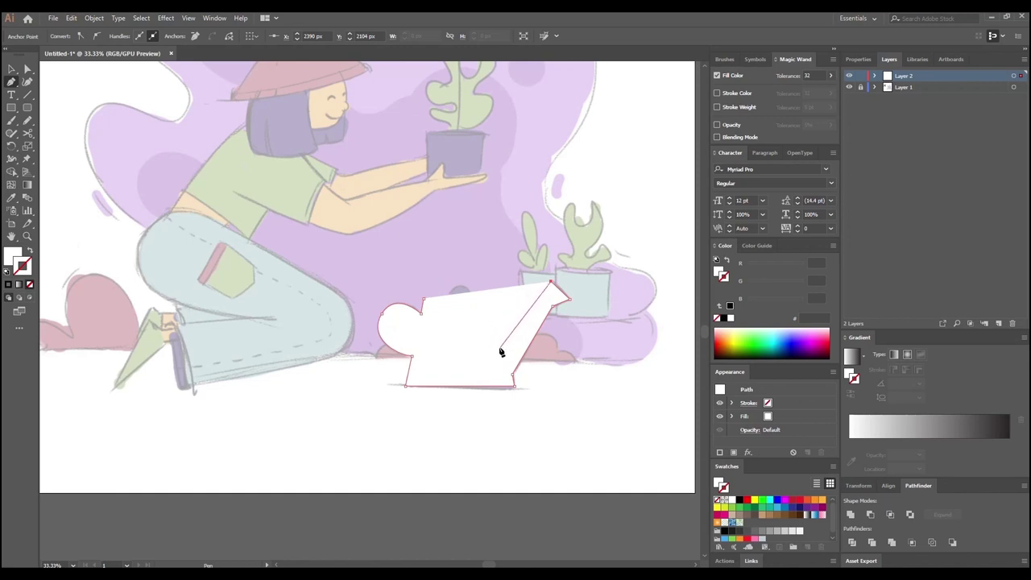
key("Escape")
Step: Set the opacity of the white watering can shape to 46%
left_click(12, 69)
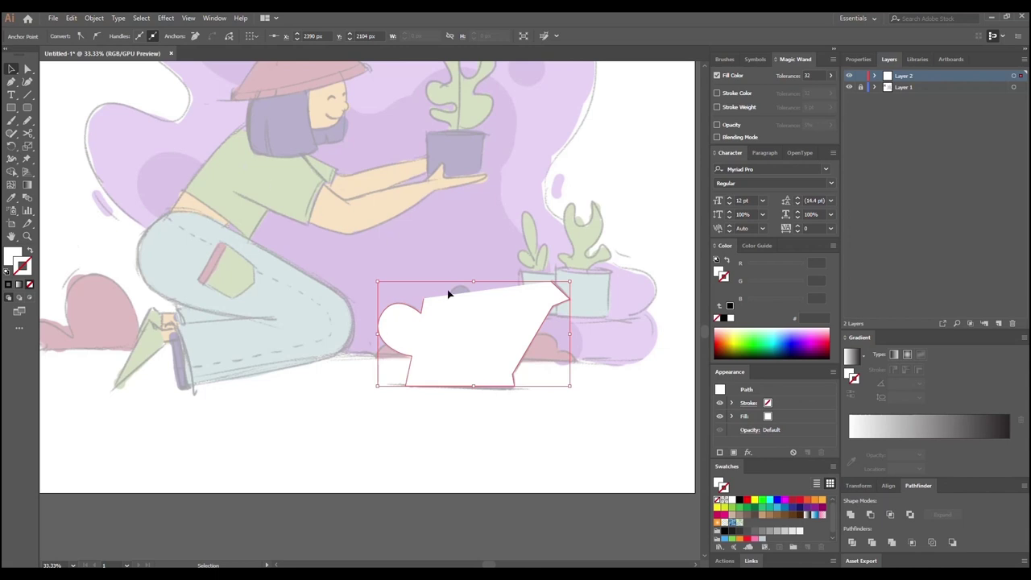
left_click(449, 311)
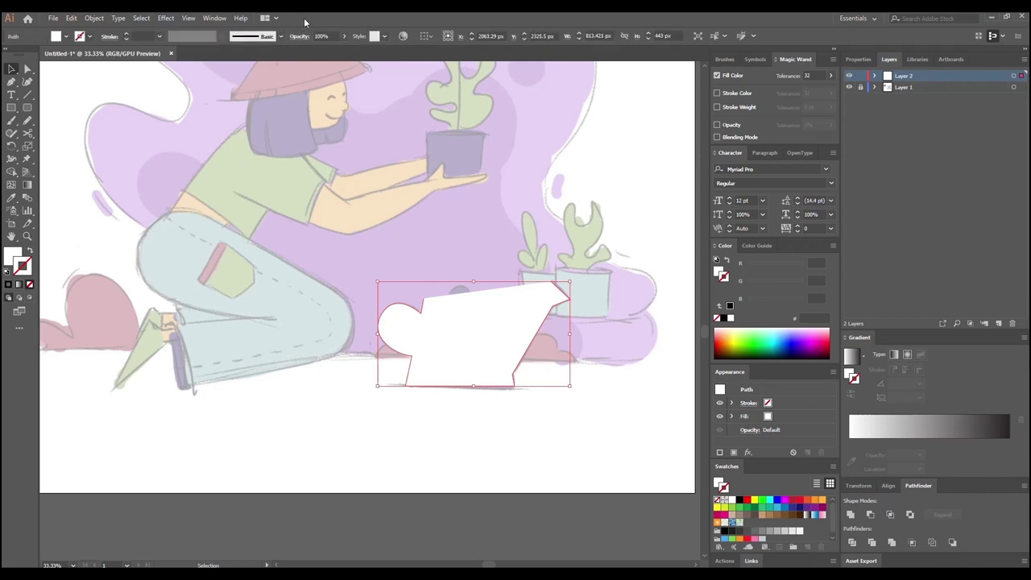
left_click(344, 37)
left_click_drag(341, 52, 321, 51)
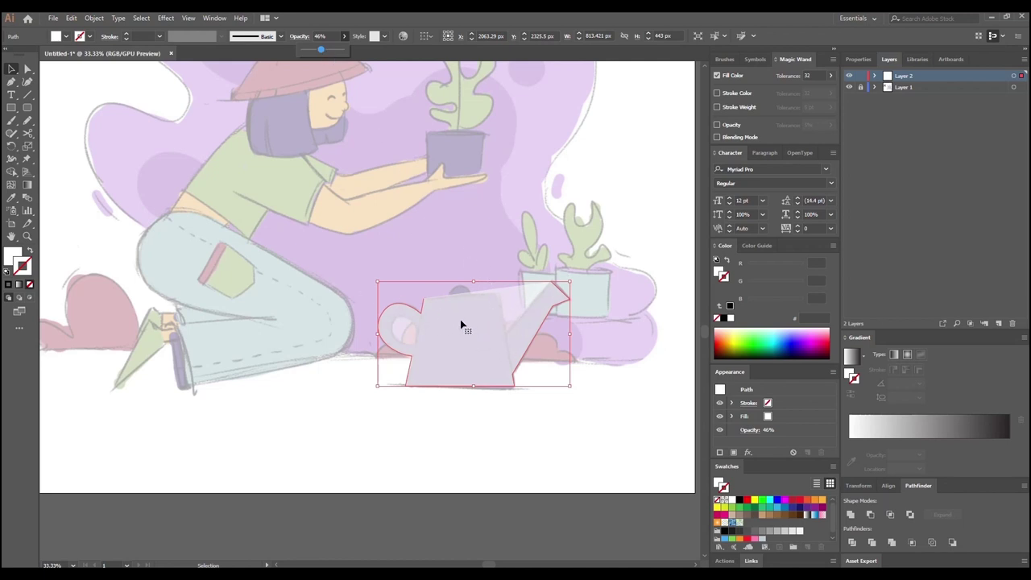
Step: Continue the path from the spout tip down its upper edge and along the can's top, closing the outline at its starting corner
left_click(12, 83)
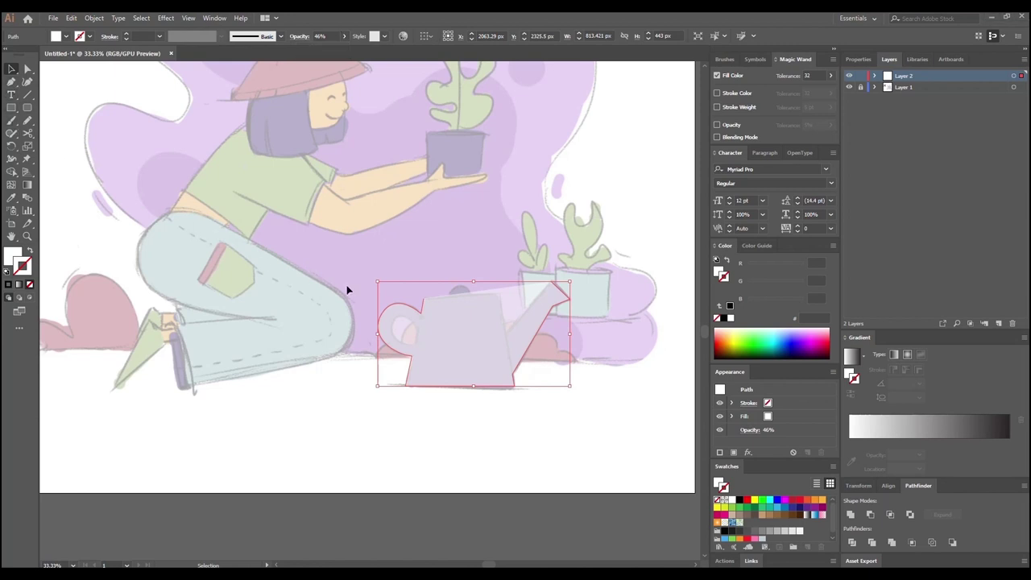
left_click(13, 83)
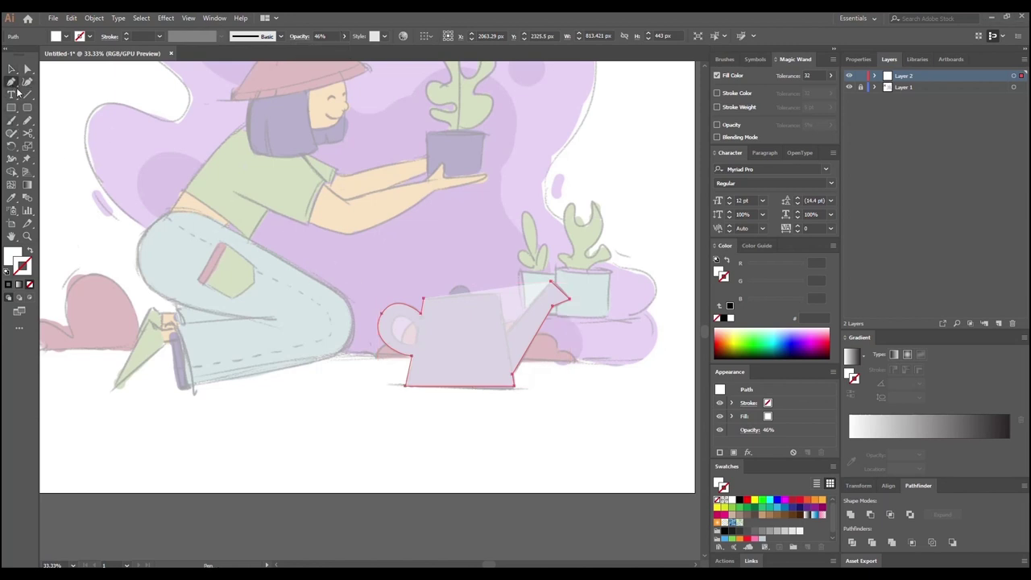
left_click(552, 288)
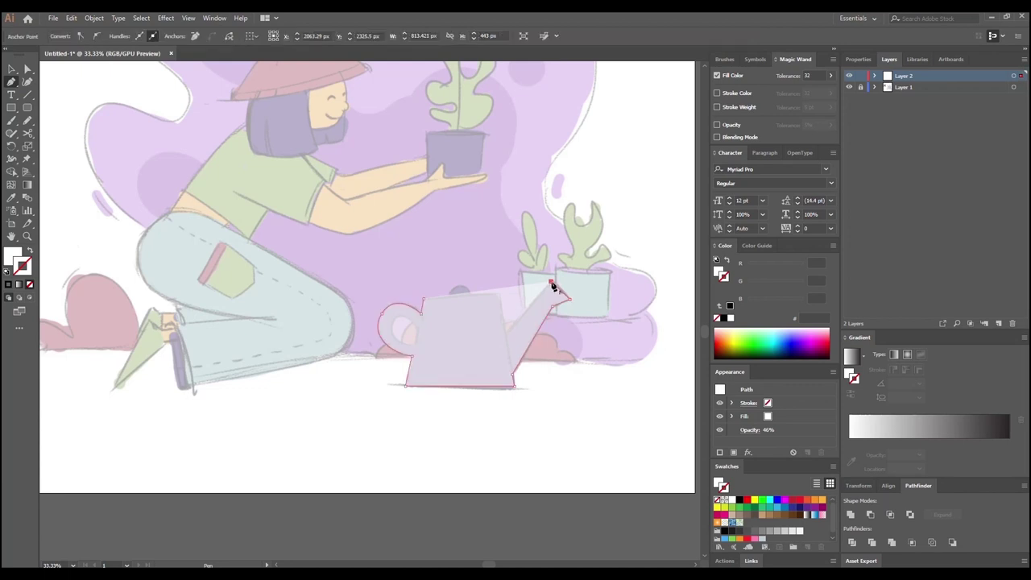
left_click(504, 332)
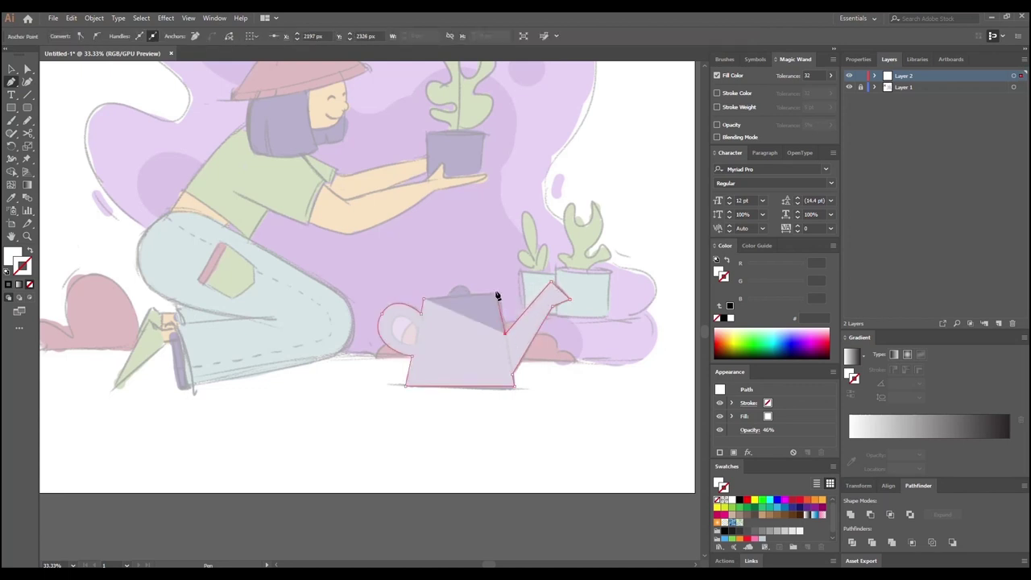
left_click(496, 296)
left_click(422, 300)
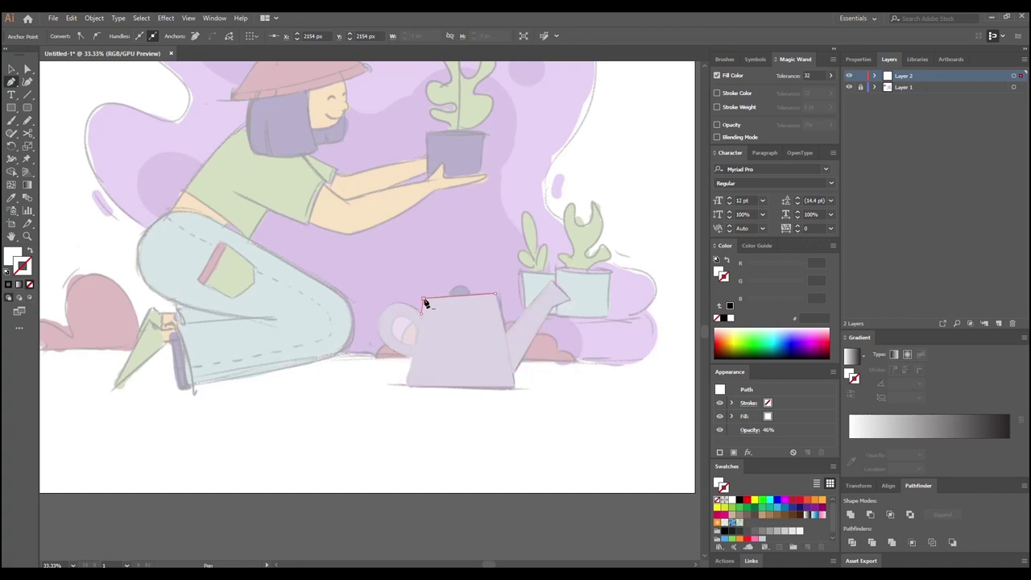
Step: Draw a white ellipse about 103 by 98 px over the sketched knob on the watering can's lid, and deselect it
left_click(14, 110)
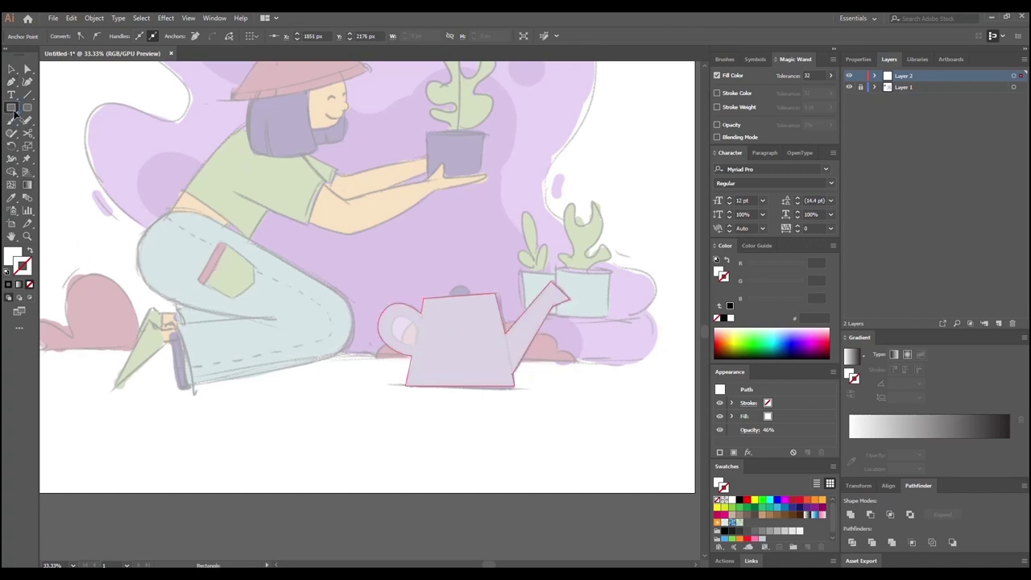
left_click(16, 115)
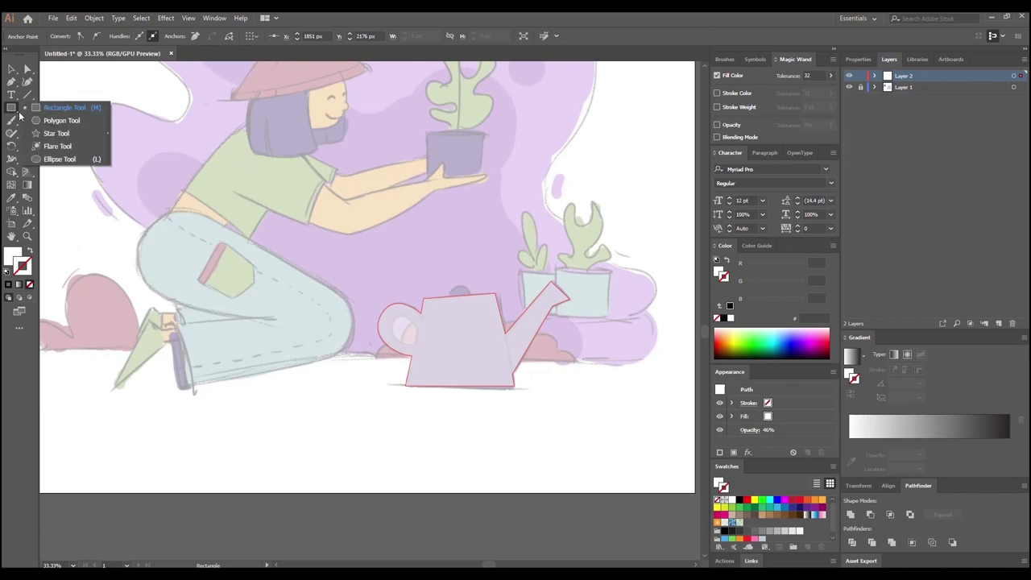
left_click(56, 159)
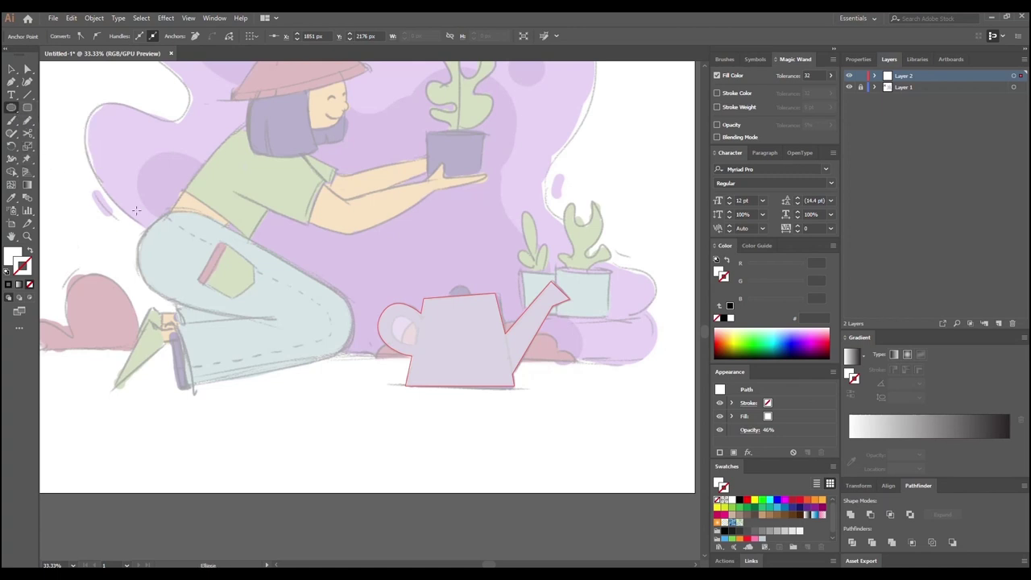
left_click_drag(448, 288, 474, 310)
left_click(12, 70)
left_click(323, 281)
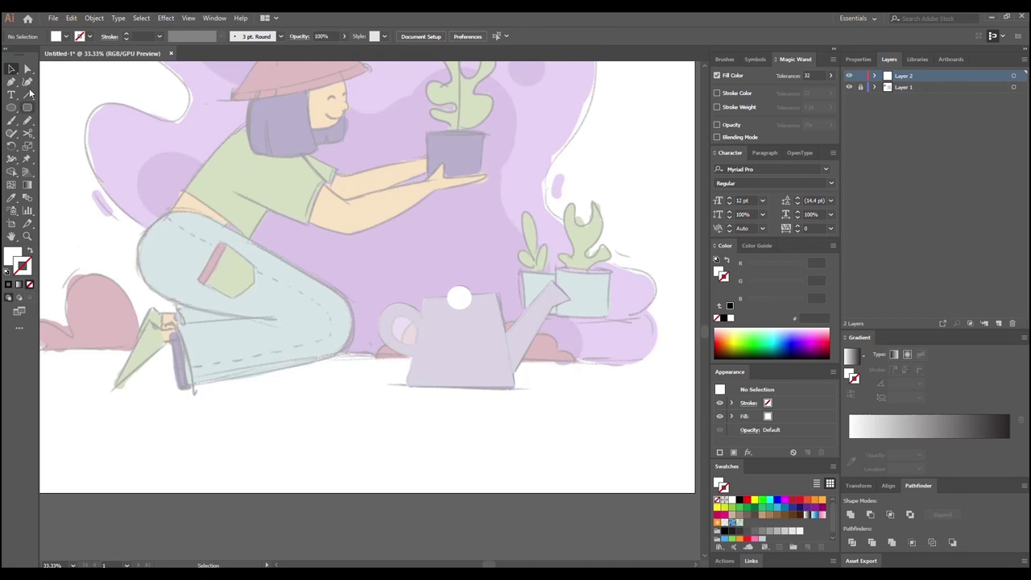
Step: Trace the opening inside the watering can's handle as a closed white Pen tool shape, and deselect it
key("p")
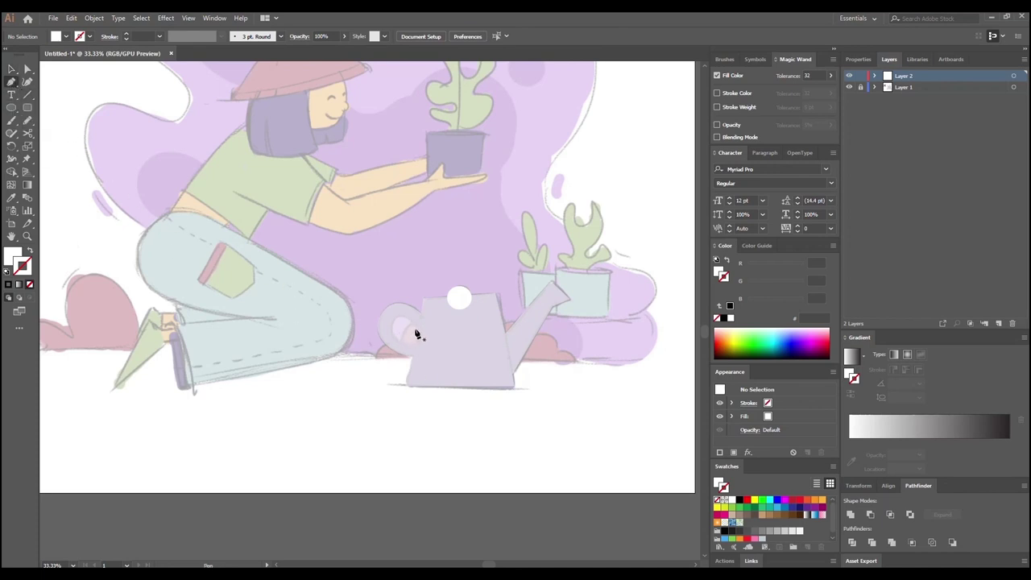
left_click(417, 330)
left_click(396, 316)
left_click_drag(390, 335, 412, 350)
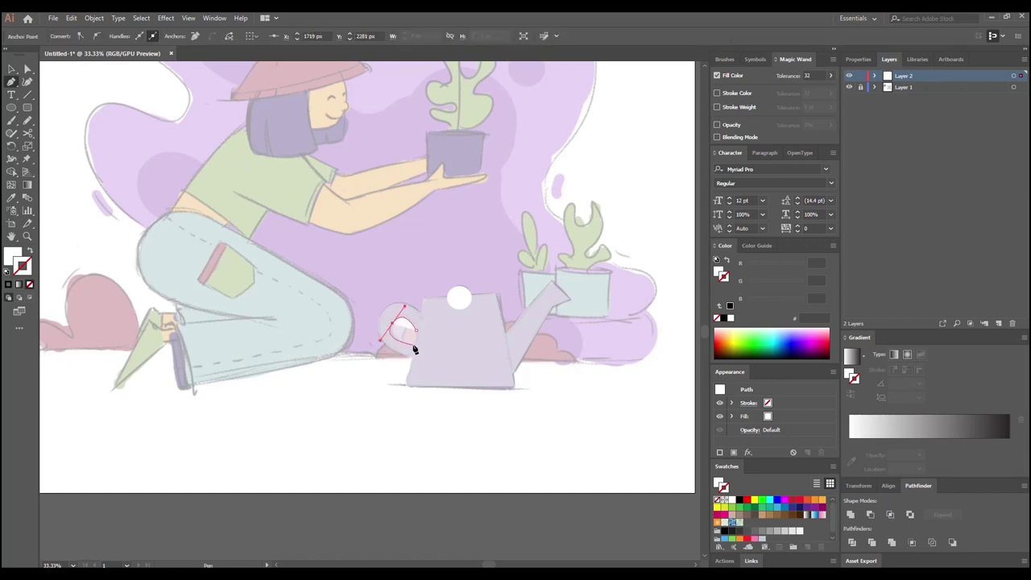
left_click(413, 346)
left_click(415, 333)
left_click(13, 69)
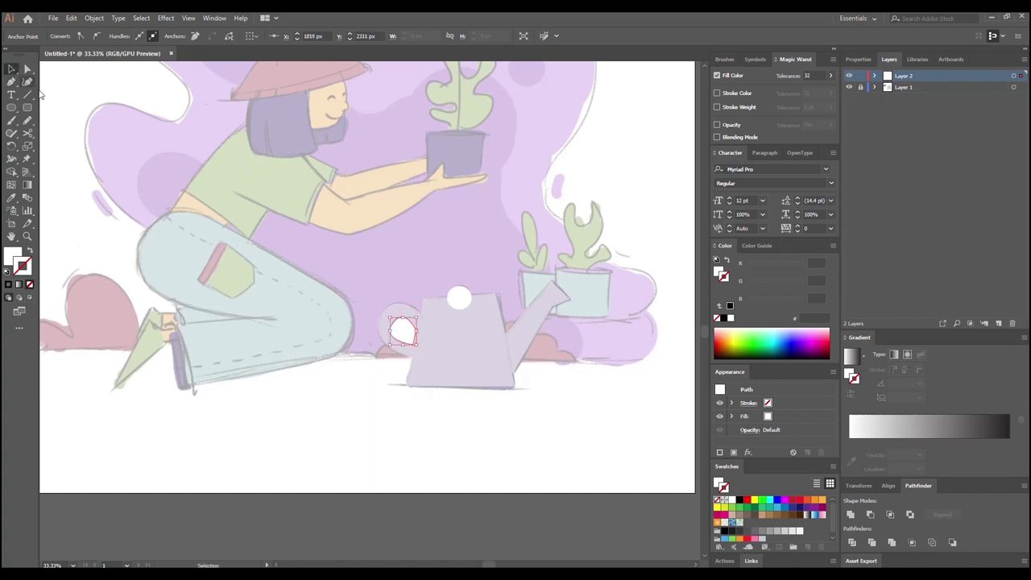
left_click(392, 401)
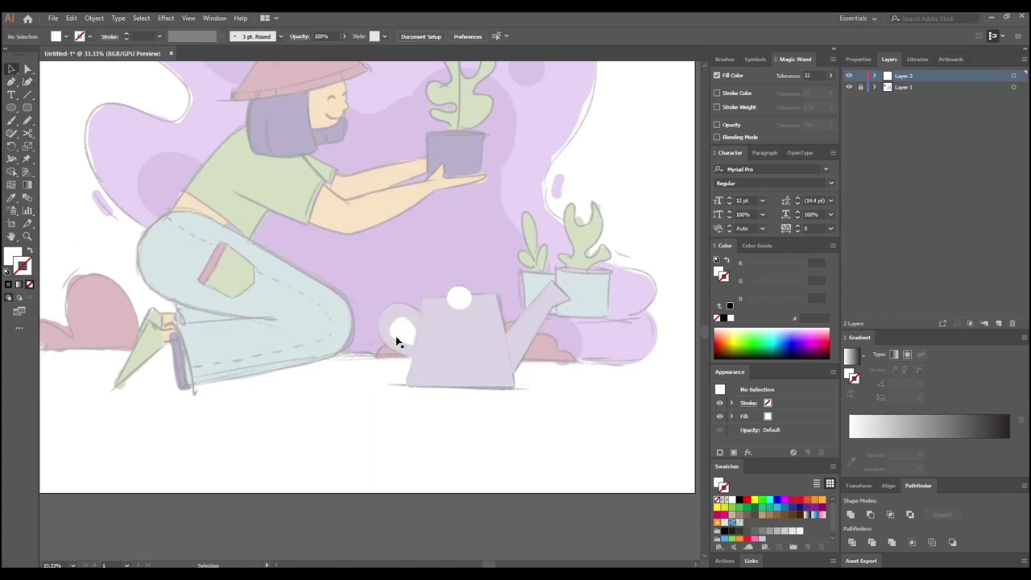
Step: Refine the handle opening's curve by adjusting the direction handles of its outer anchor point to follow the sketch
key("ctrl+plus")
key("ctrl+plus")
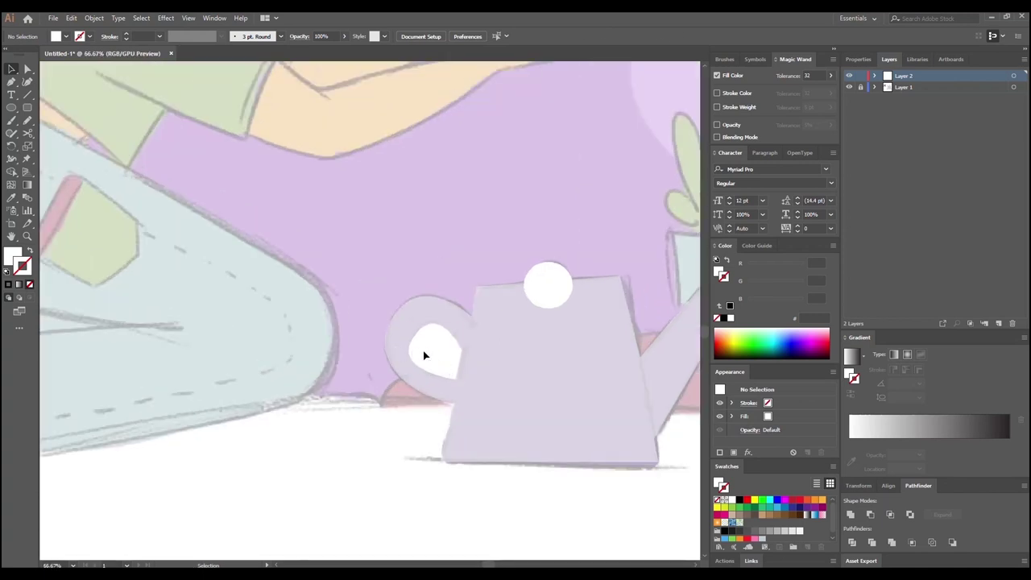
left_click(425, 350)
key("a")
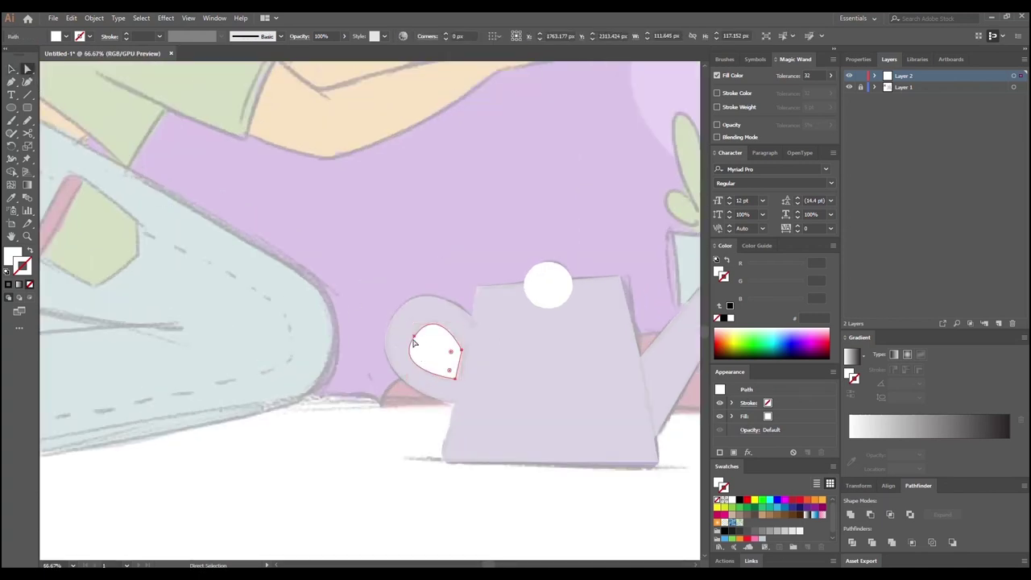
left_click(413, 337)
left_click_drag(390, 373, 396, 371)
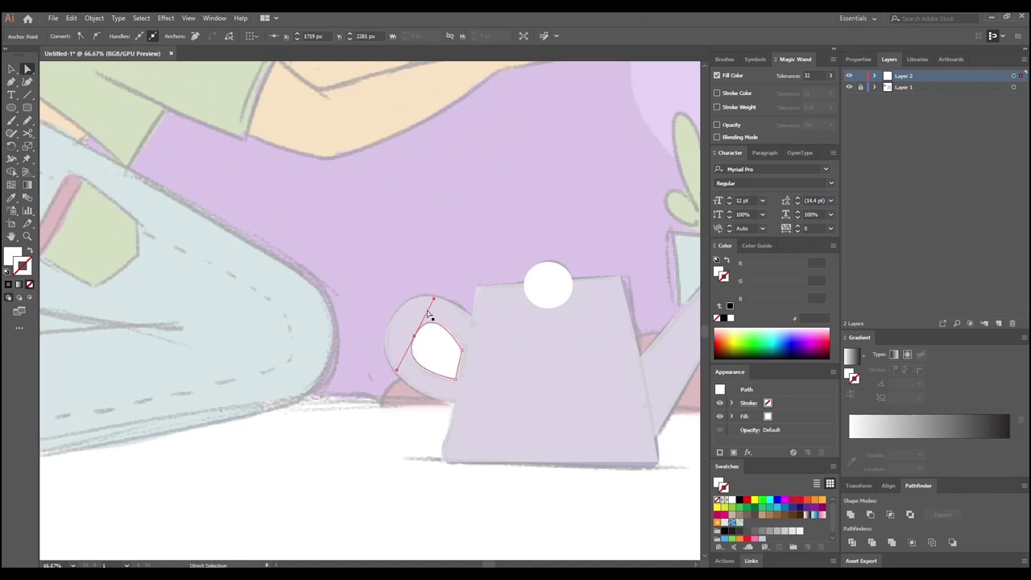
left_click(382, 416)
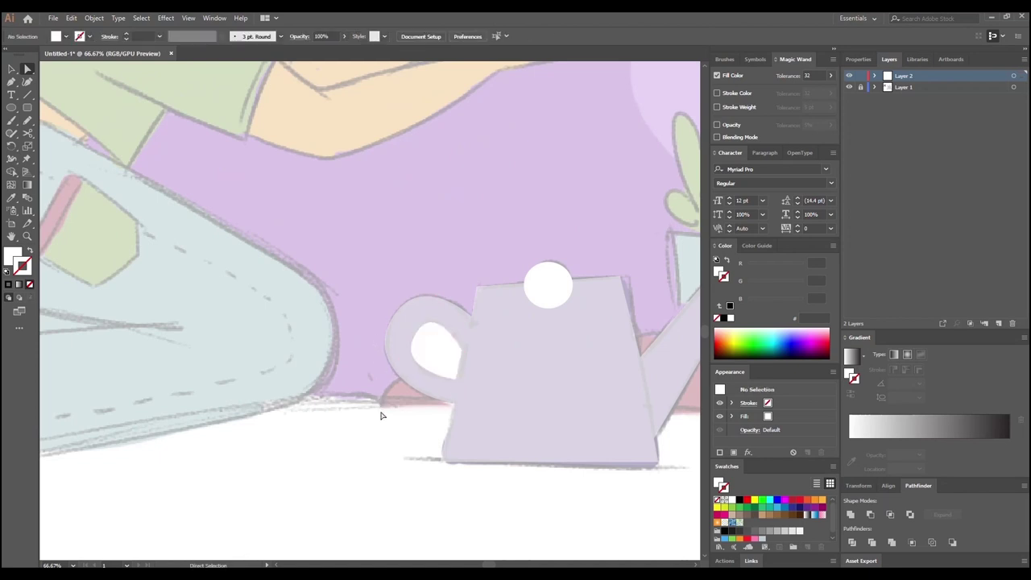
left_click(429, 347)
left_click(462, 352)
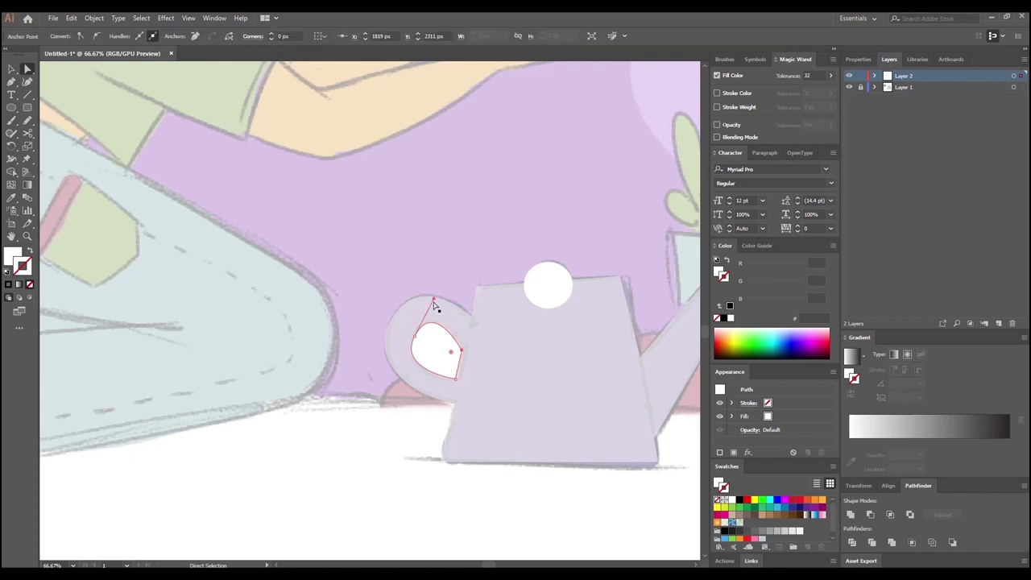
left_click(12, 69)
left_click(287, 307)
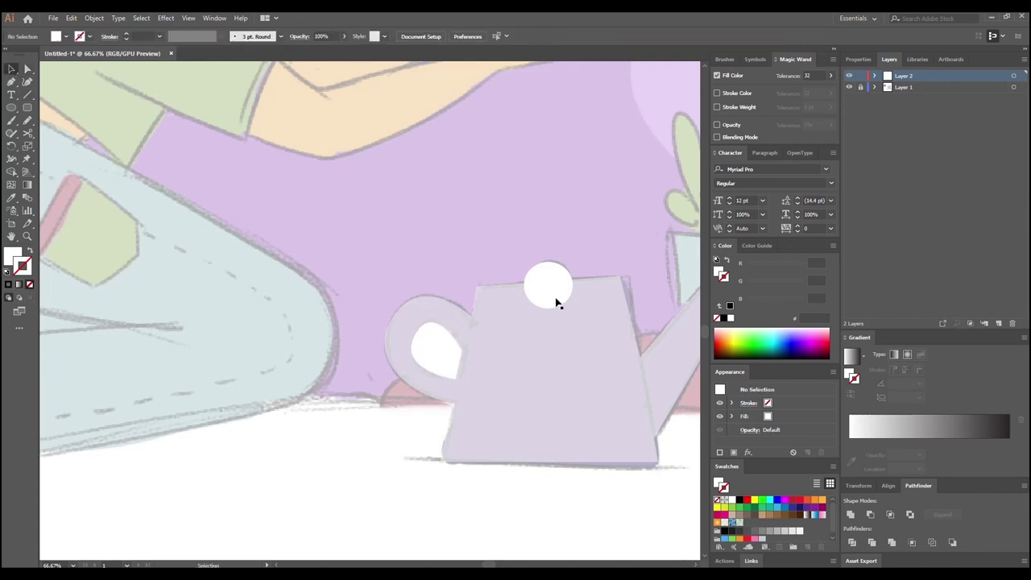
Step: Set the opacity of the watering can shape to 100%
left_click(566, 341)
left_click(343, 36)
left_click_drag(323, 50, 345, 50)
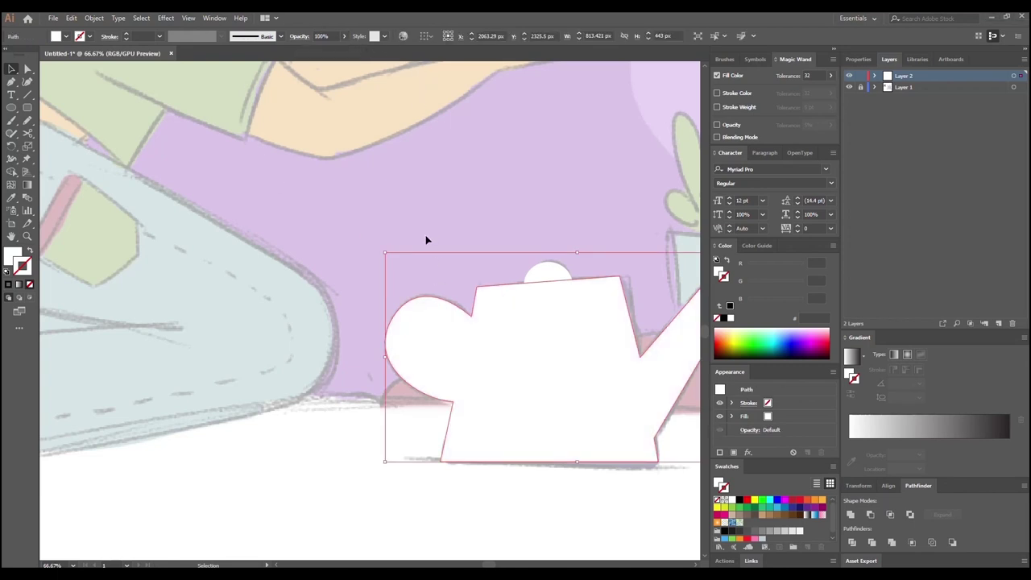
Step: Float the Pathfinder options over the canvas and unite the lid knob ellipse with the watering can body
left_click(545, 272)
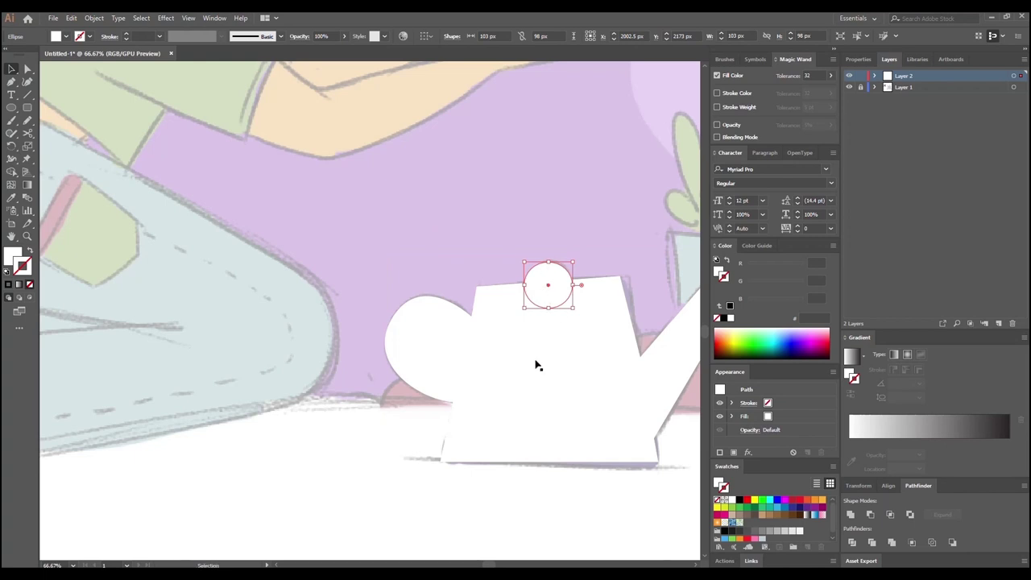
left_click(550, 391)
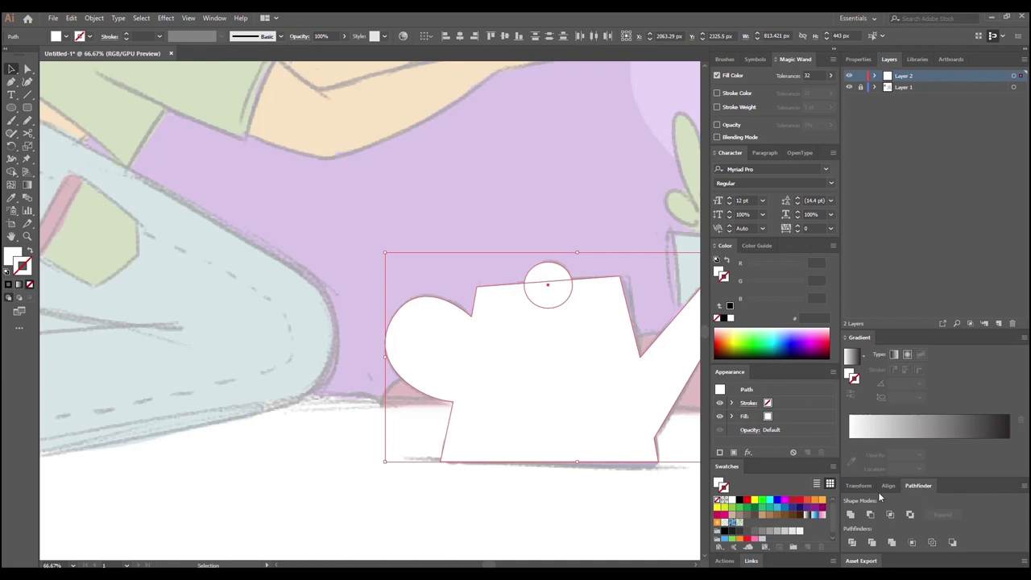
left_click_drag(917, 487, 463, 119)
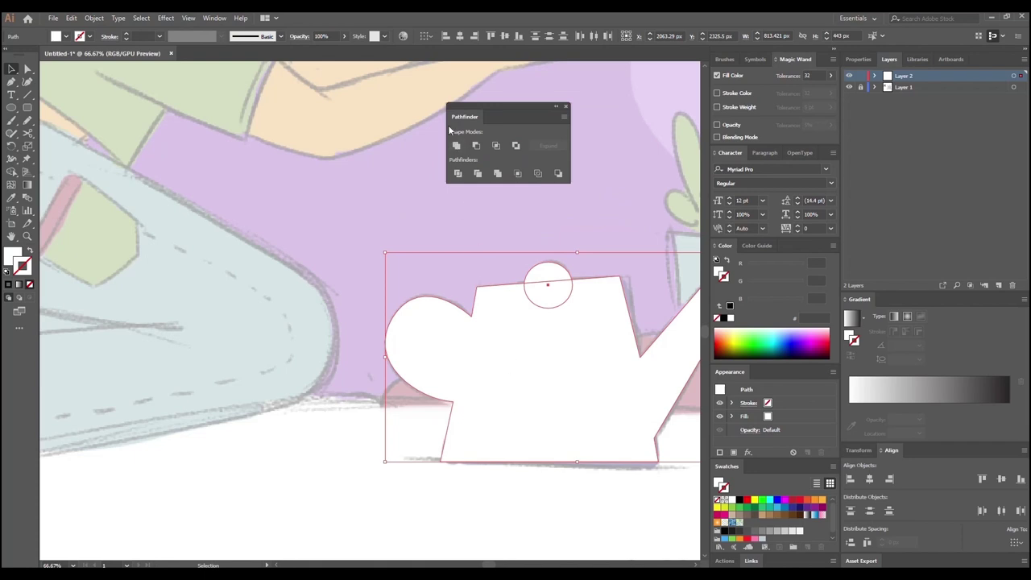
left_click_drag(466, 115, 497, 112)
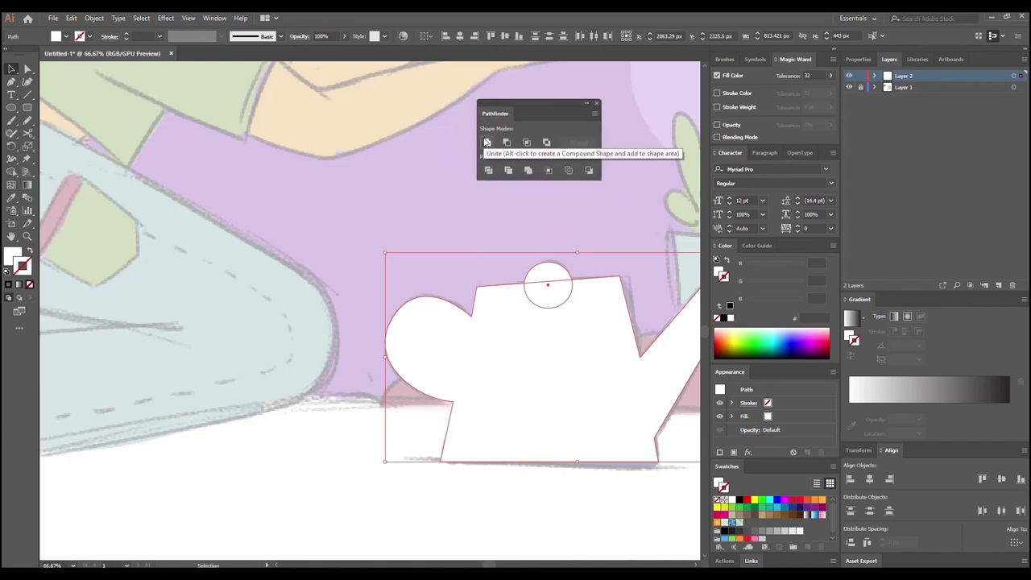
left_click(486, 142)
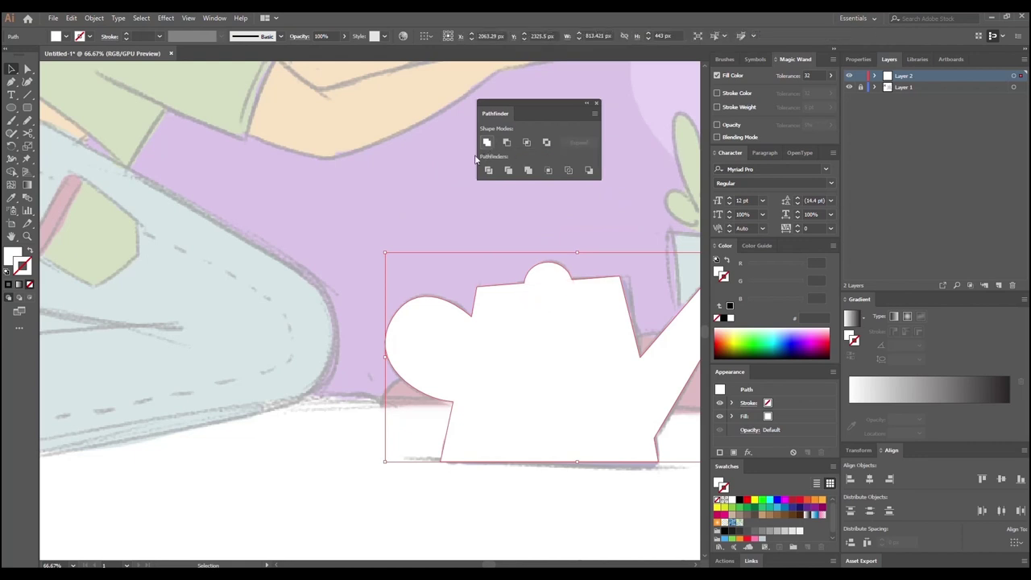
Step: Cut the handle opening out of the watering can with Minus Front, and deselect the result
left_click(420, 296)
left_click(431, 339)
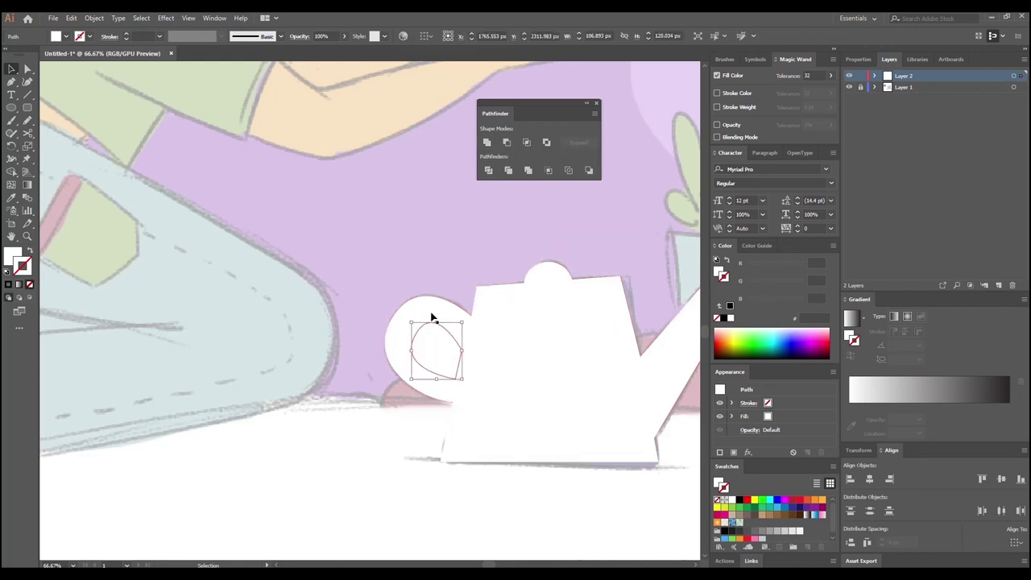
left_click(512, 359, "shift")
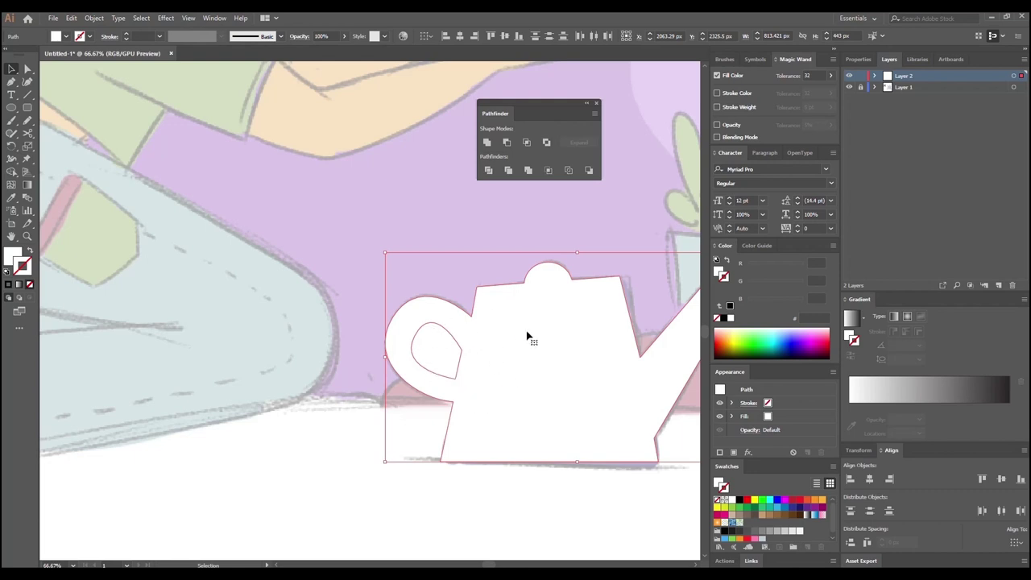
left_click(507, 143)
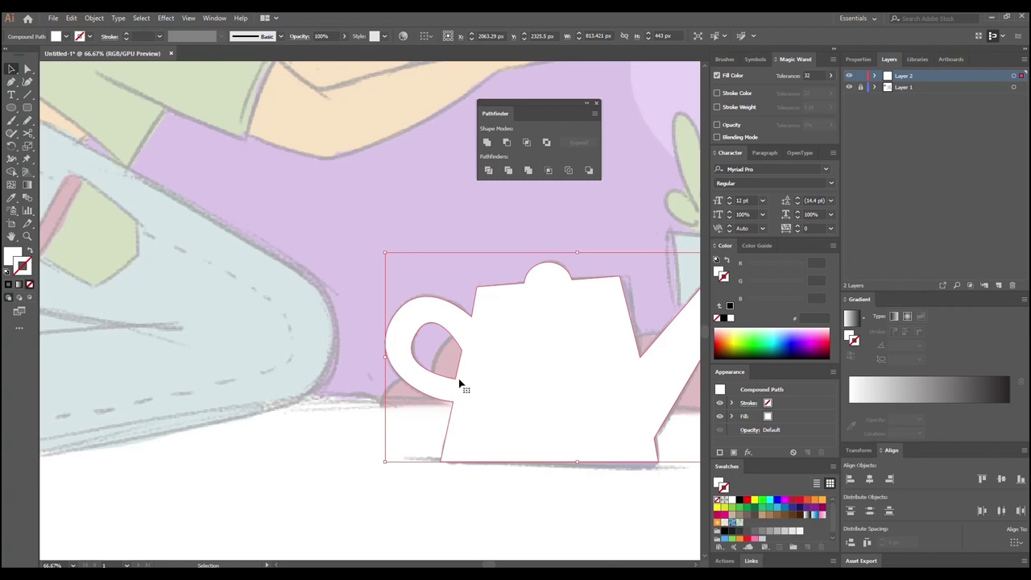
left_click(352, 240)
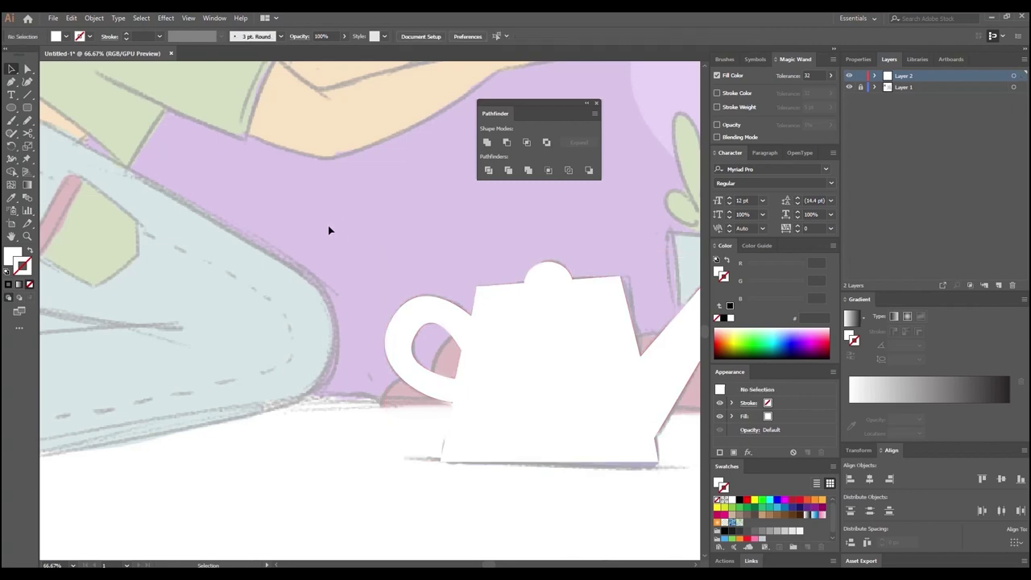
Step: Round the two base corners of the watering can with live corners, giving the spout-side one a radius of about 21 px
scroll(480, 400, "down", 5)
scroll(483, 402, "up", 4)
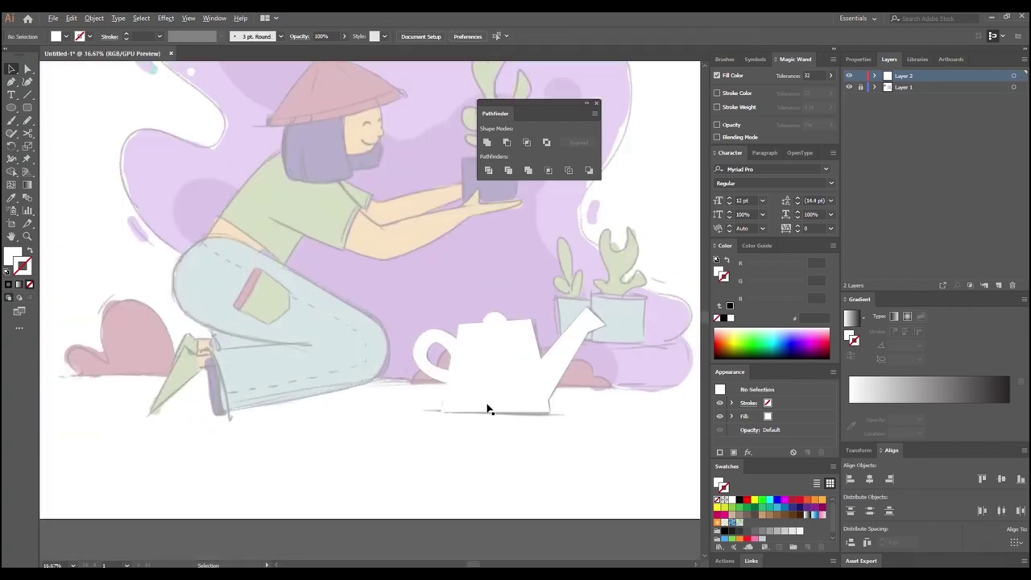
left_click(496, 396)
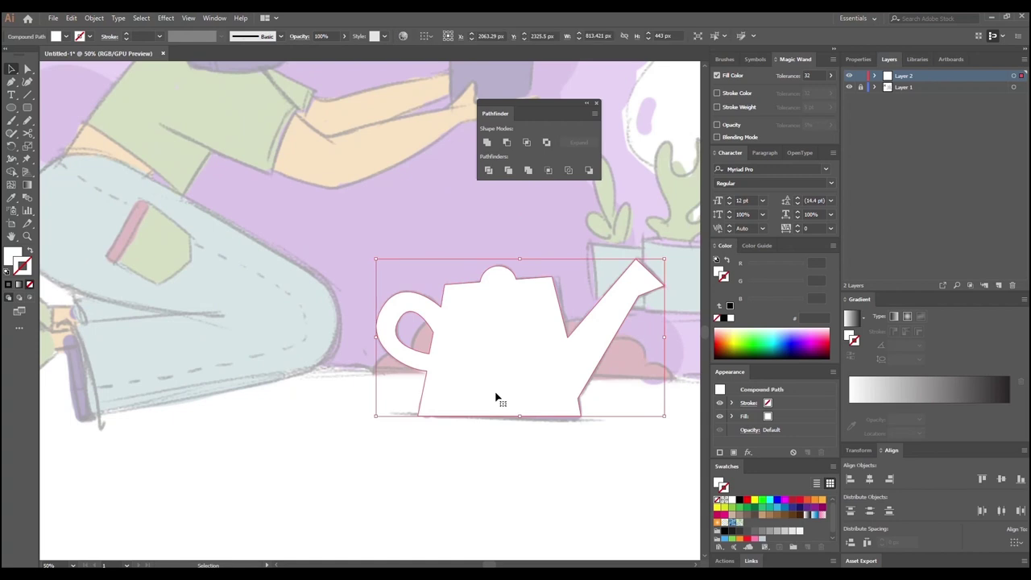
left_click(29, 70)
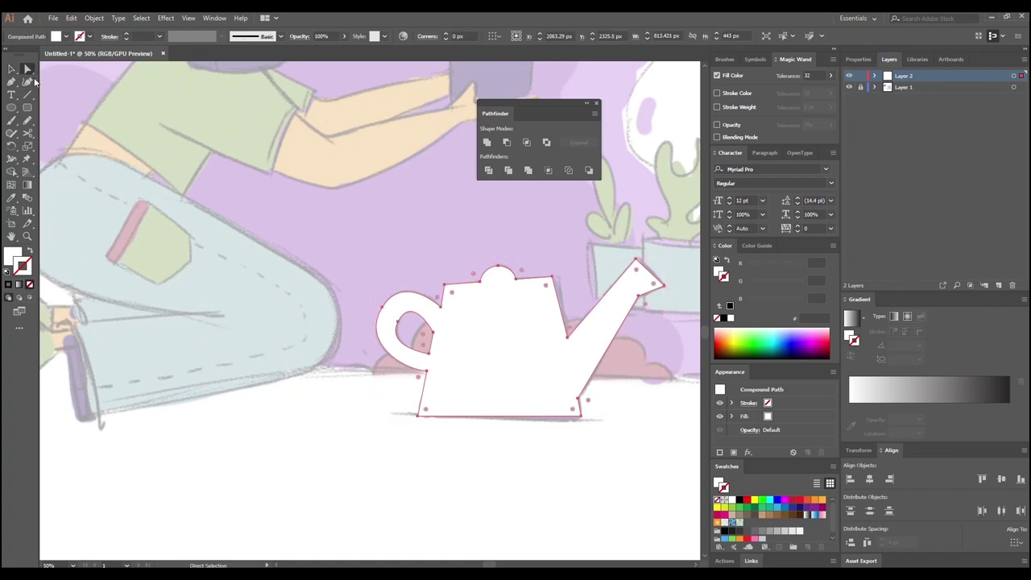
left_click(465, 428)
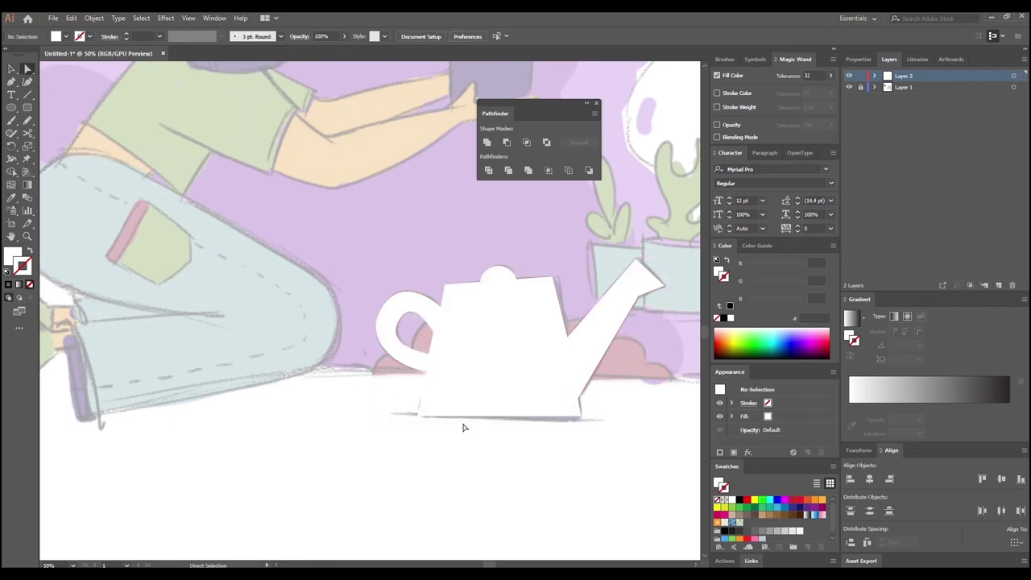
left_click(418, 417)
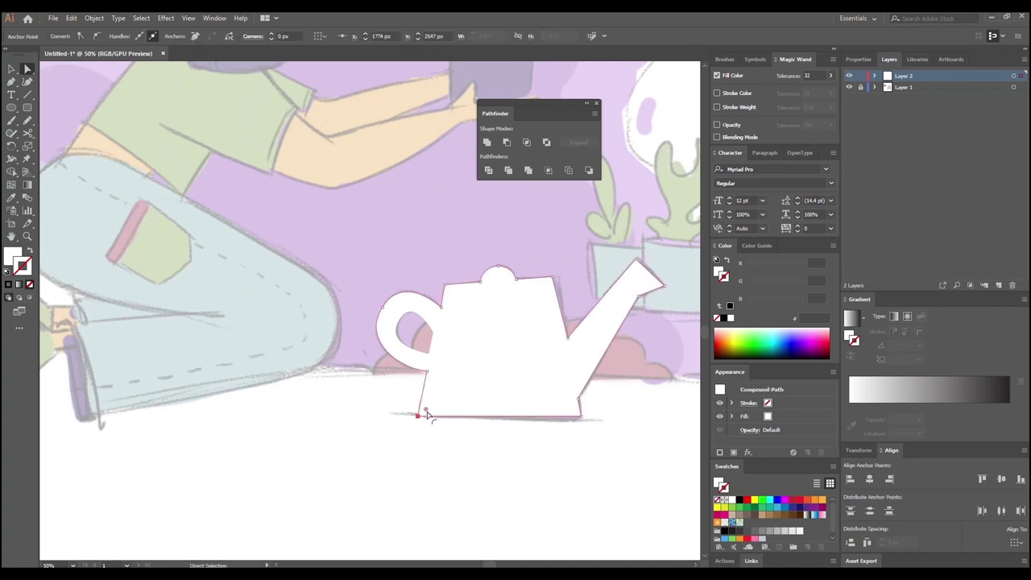
left_click_drag(426, 411, 428, 416)
left_click(574, 412)
left_click_drag(574, 412, 572, 414)
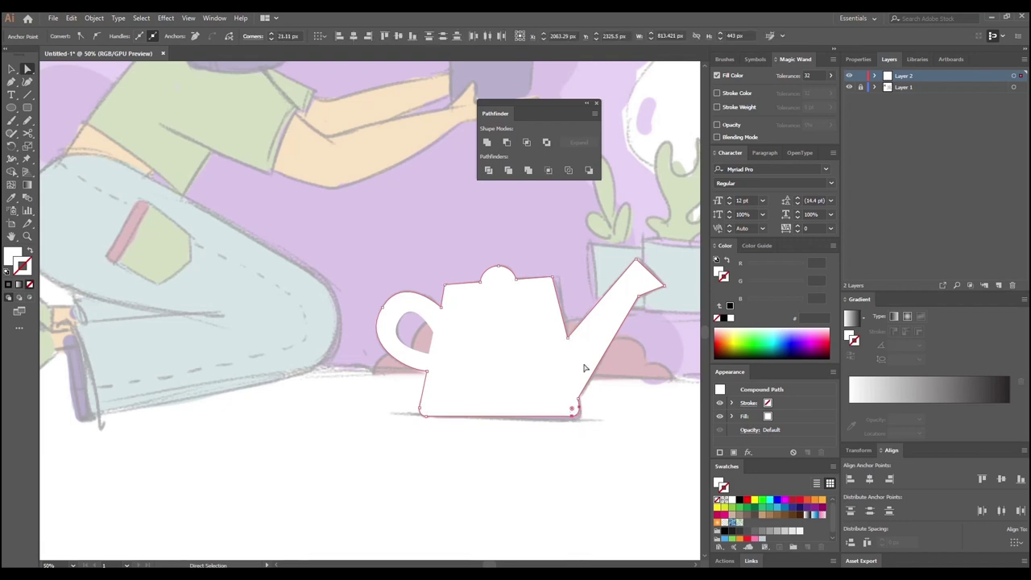
Step: Round the corners of the spout's flared tip, using a radius of about 28 px on the upper one
left_click(635, 262)
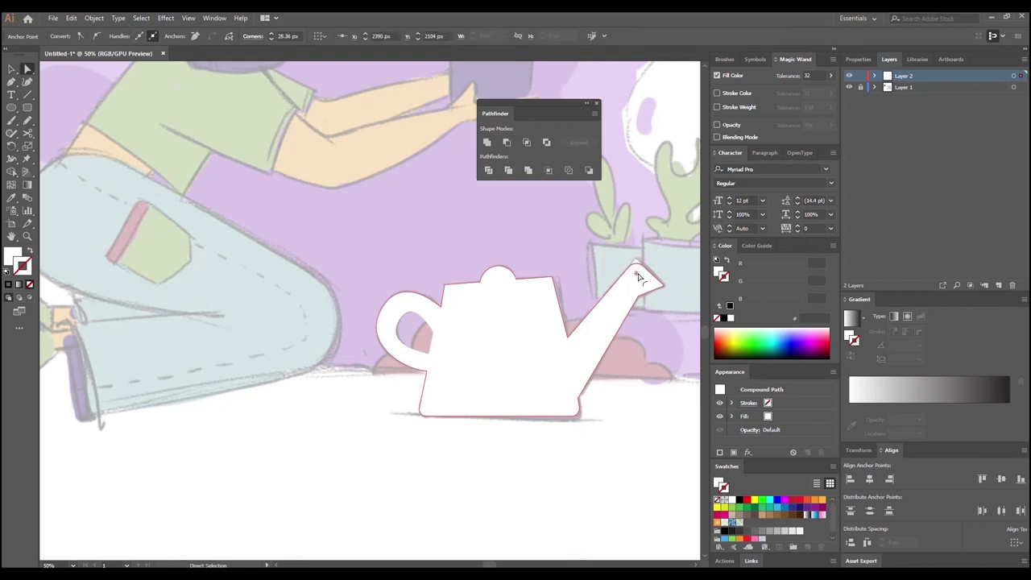
left_click_drag(637, 273, 659, 287)
left_click(668, 363)
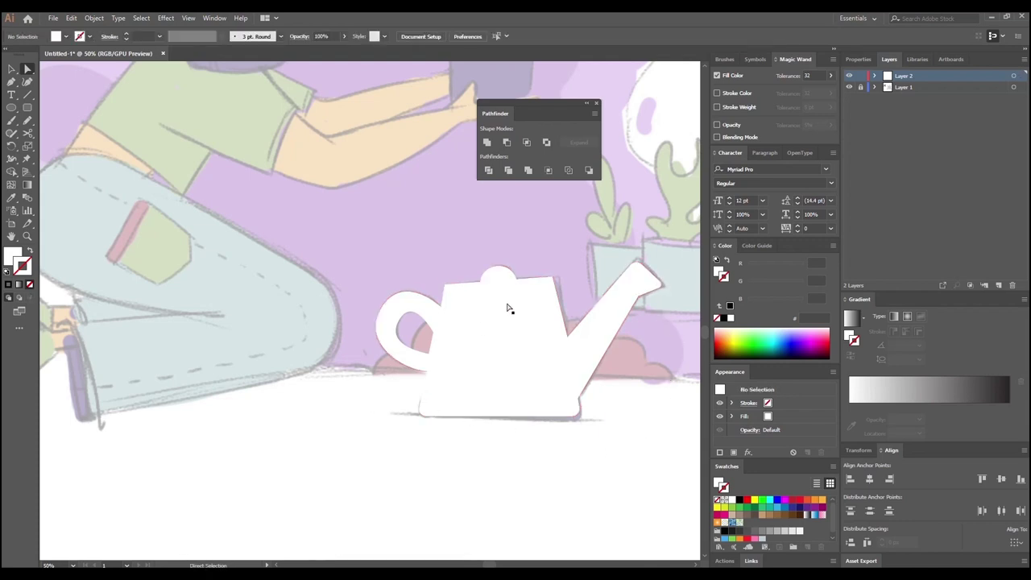
Step: Round the two top corners of the watering can body, using a radius of about 21 px on the spout side
left_click(554, 284)
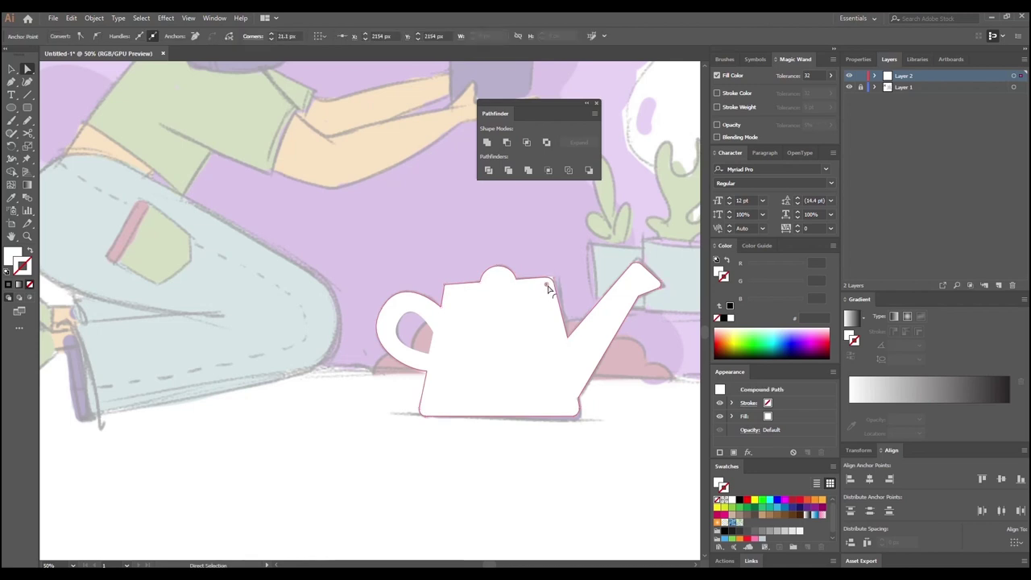
left_click(446, 290)
left_click(414, 263)
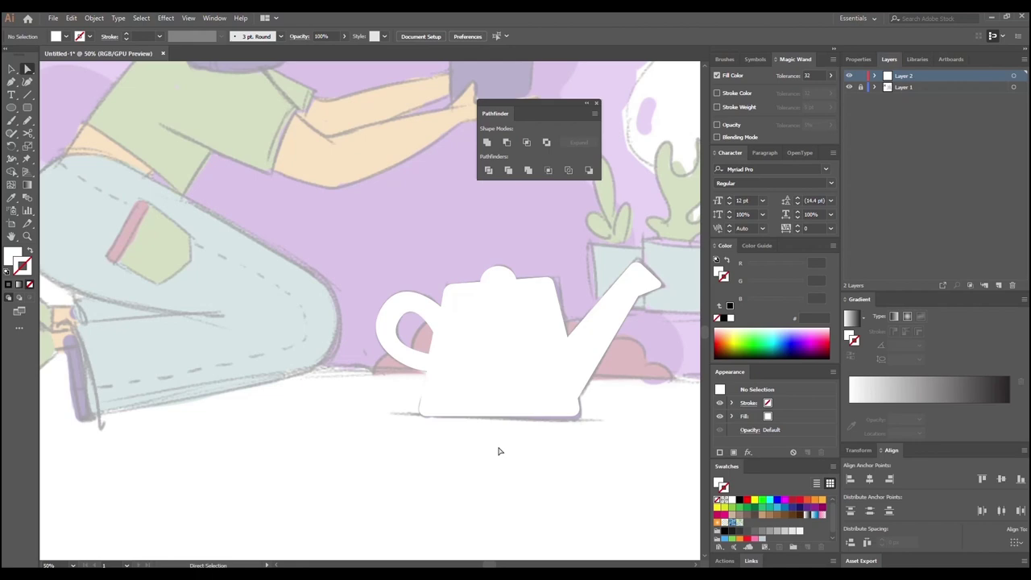
scroll(467, 430, "down", 3)
scroll(468, 430, "up", 1)
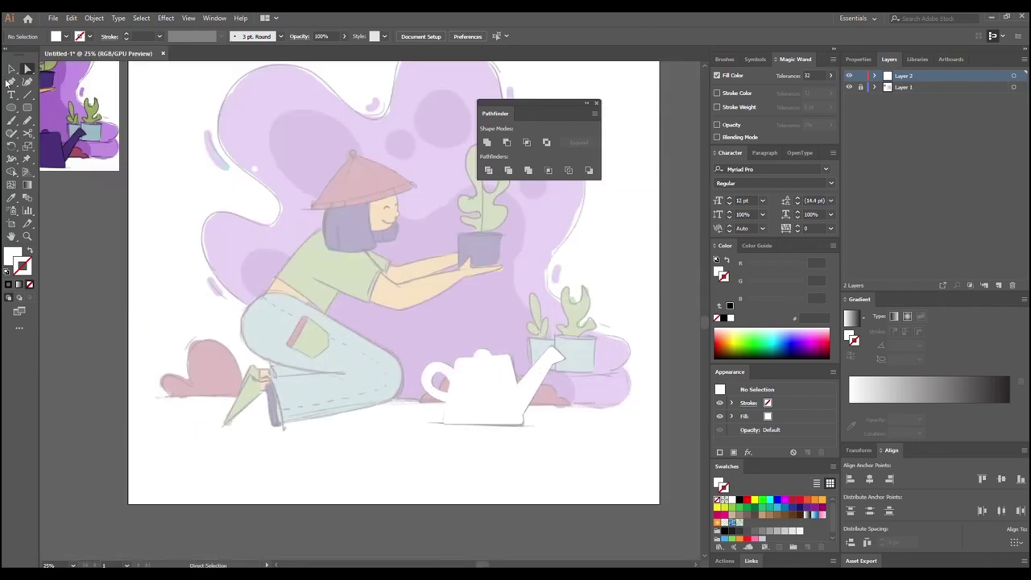
Step: Fill the watering can with the dark purple sampled from the can in the colored reference illustration, and deselect it
left_click(12, 70)
scroll(464, 376, "up", 1)
left_click(498, 417)
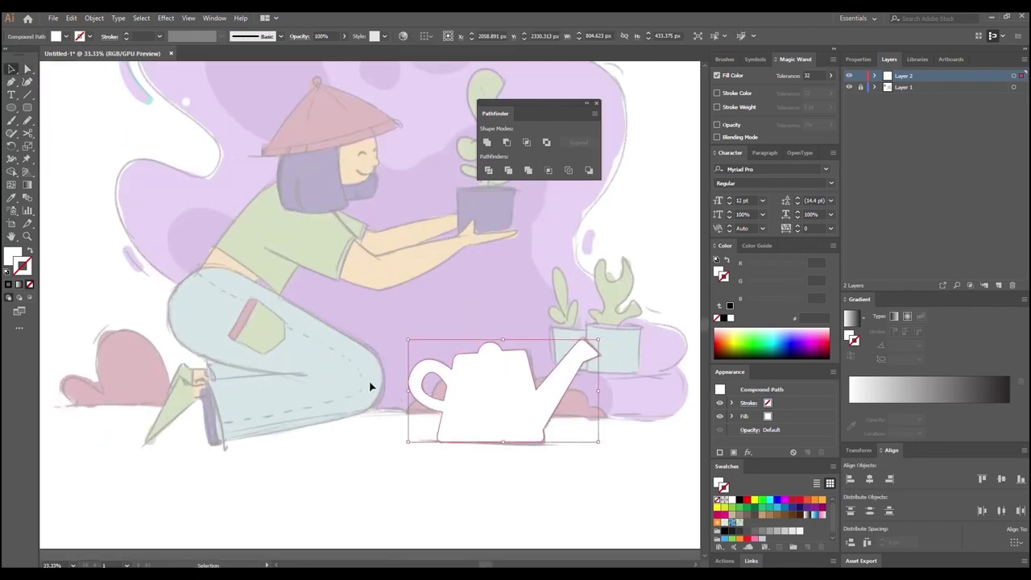
scroll(464, 347, "down", 2)
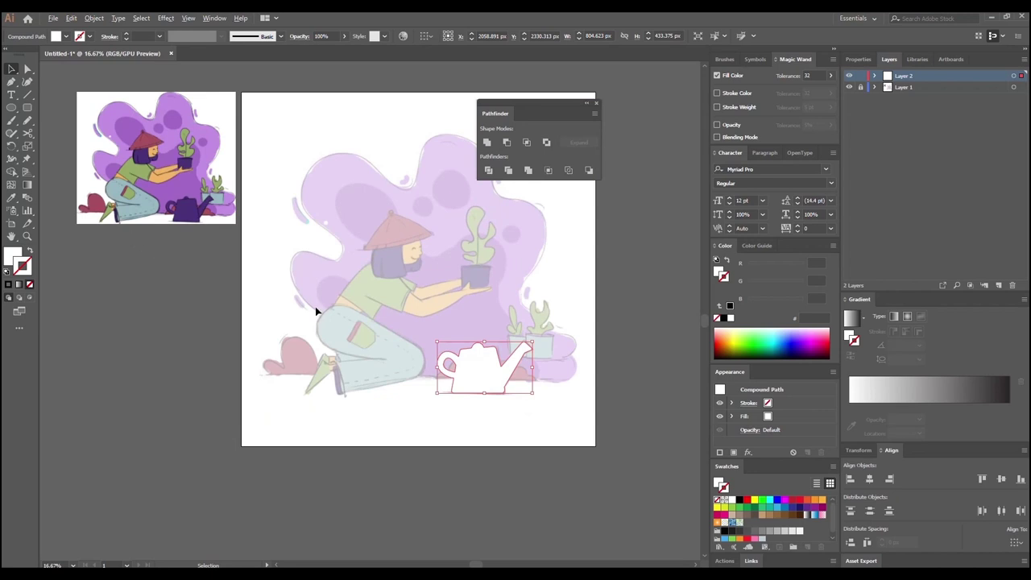
scroll(315, 307, "up", 1)
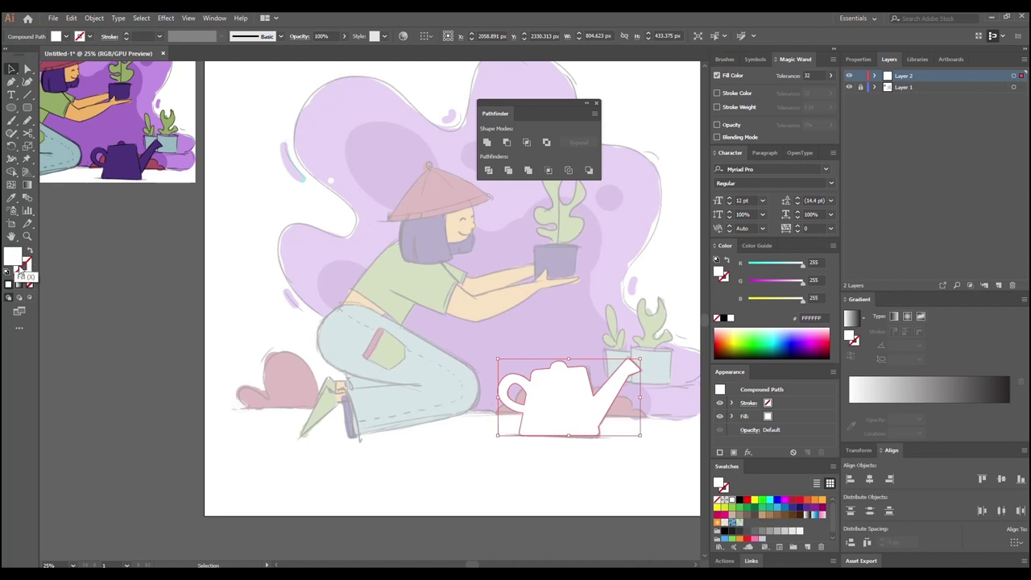
left_click(12, 201)
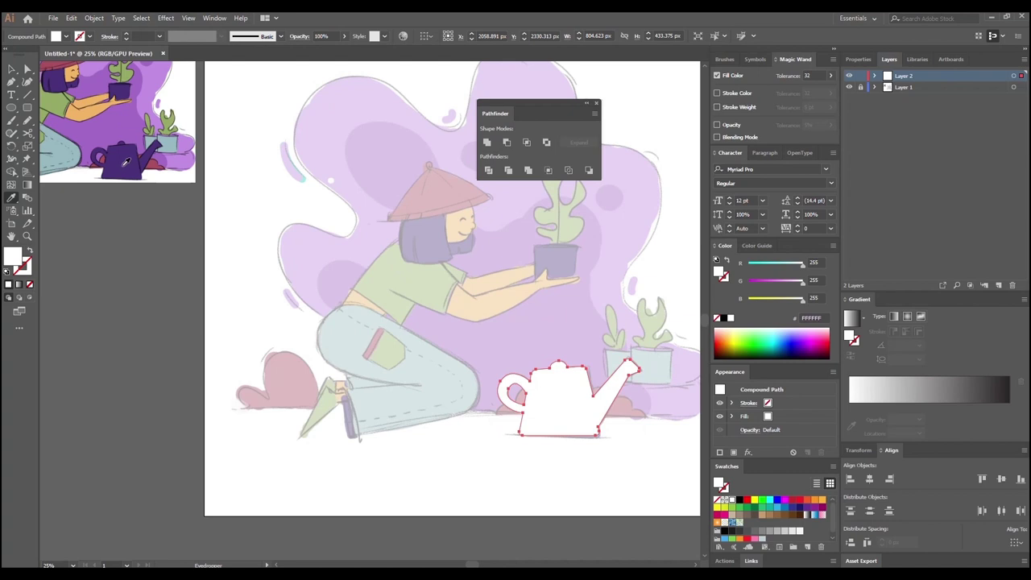
left_click(124, 157)
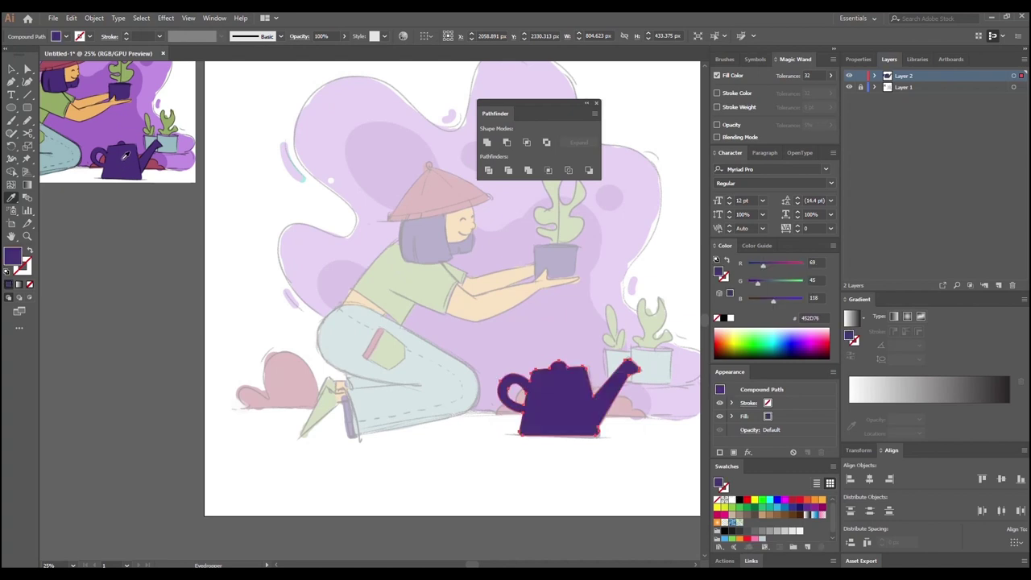
left_click(11, 70)
left_click(552, 460)
left_click_drag(566, 299, 542, 313)
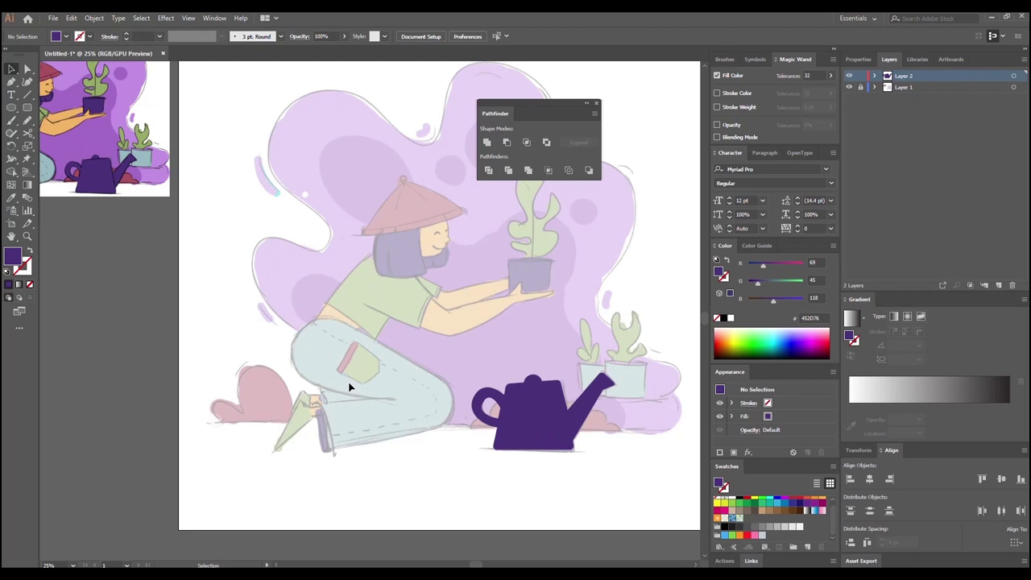
Step: Float the Swatches panel, save the watering can's purple fill as a swatch, and create a color group from the selected artwork
left_click(522, 415)
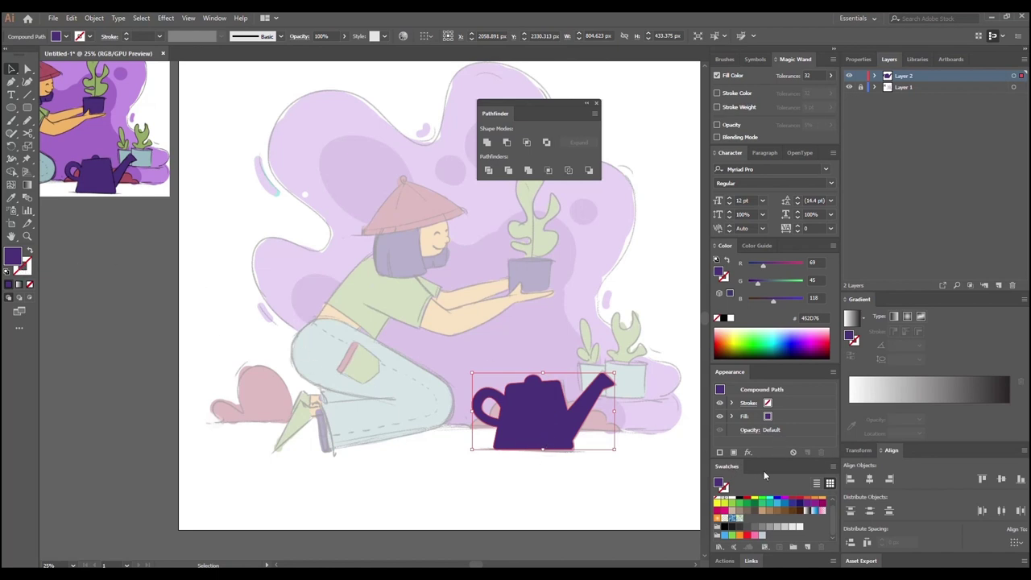
left_click_drag(727, 473, 266, 218)
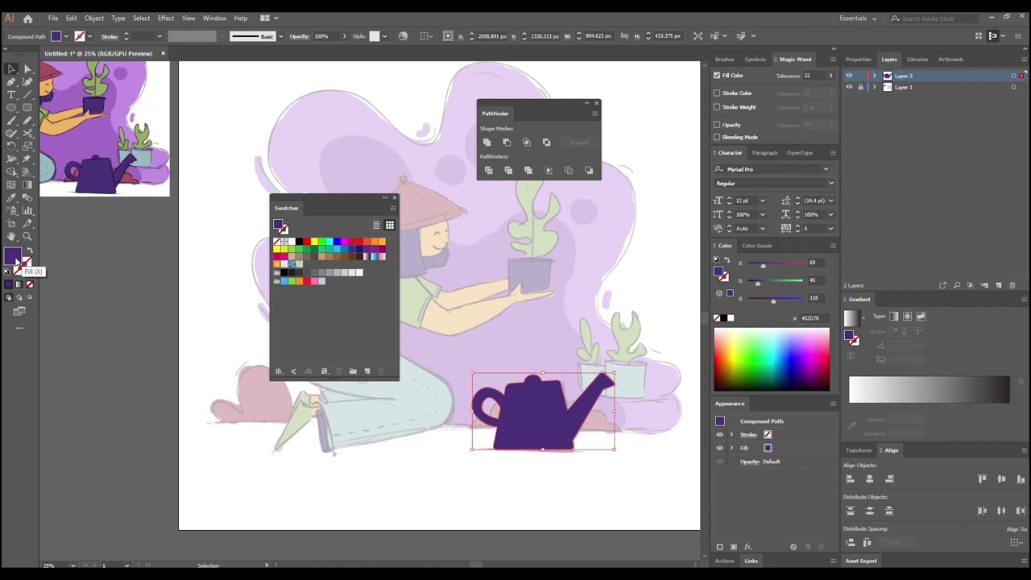
left_click_drag(14, 262, 308, 304)
left_click(353, 372)
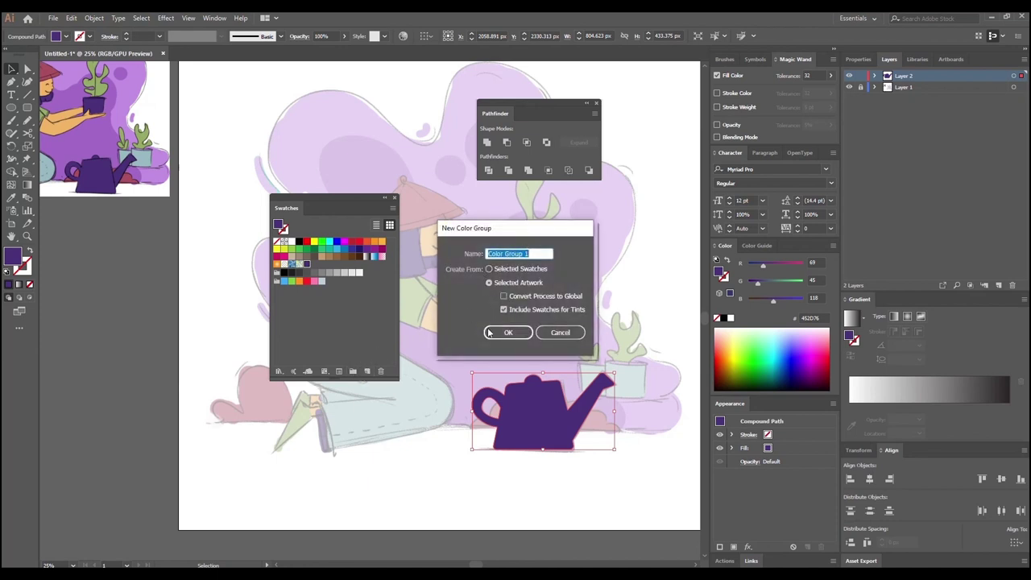
left_click(506, 335)
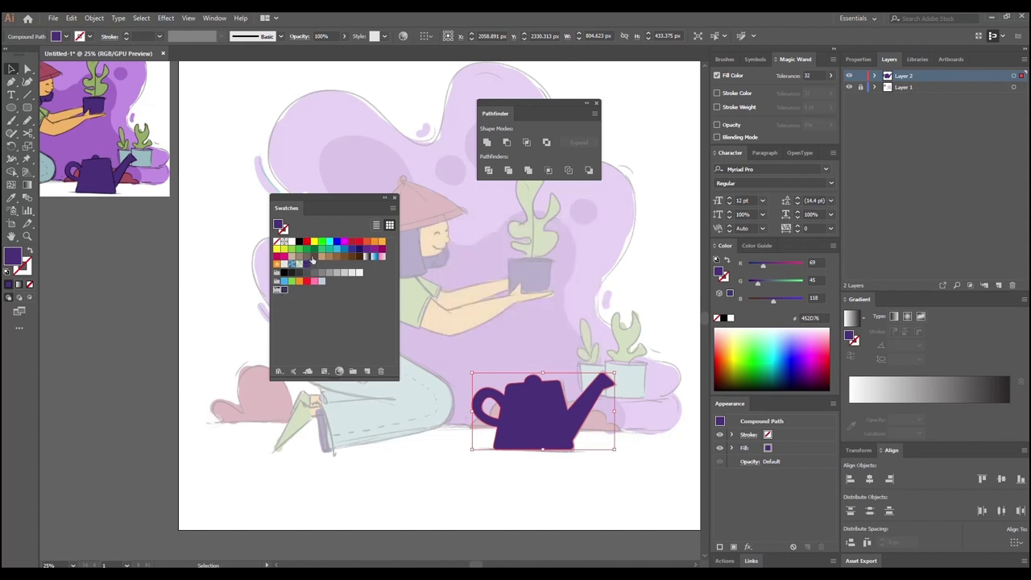
Step: Make the purple swatch in the new color group global and apply it to the watering can
left_click(312, 316)
left_click(283, 292)
double_click(284, 291)
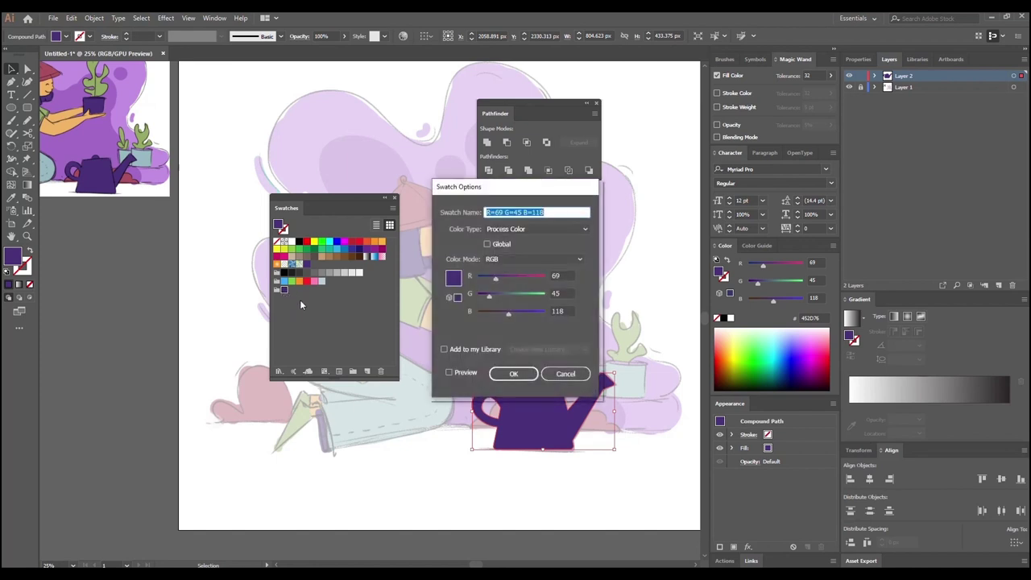
left_click_drag(453, 187, 451, 179)
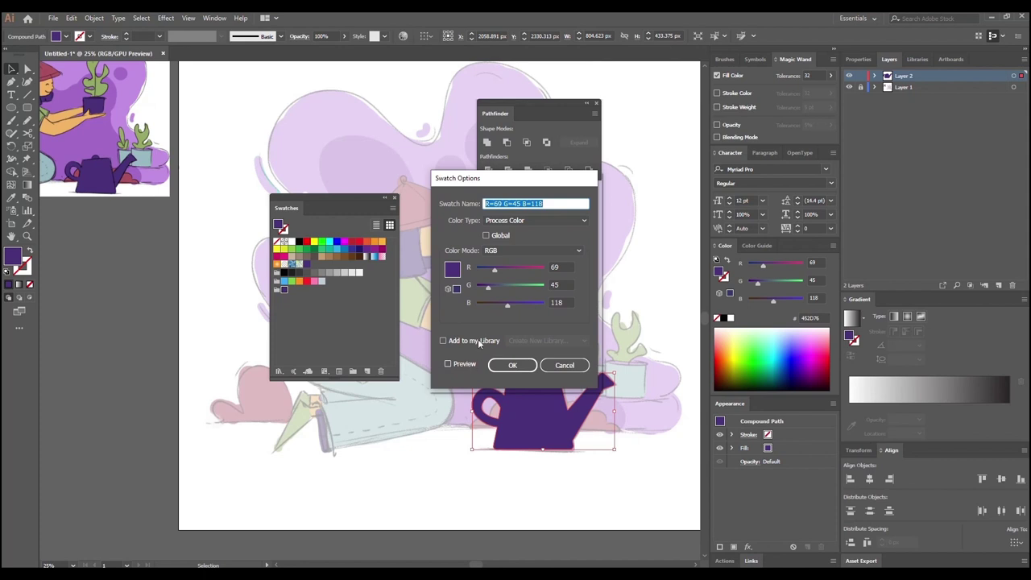
left_click_drag(456, 181, 460, 192)
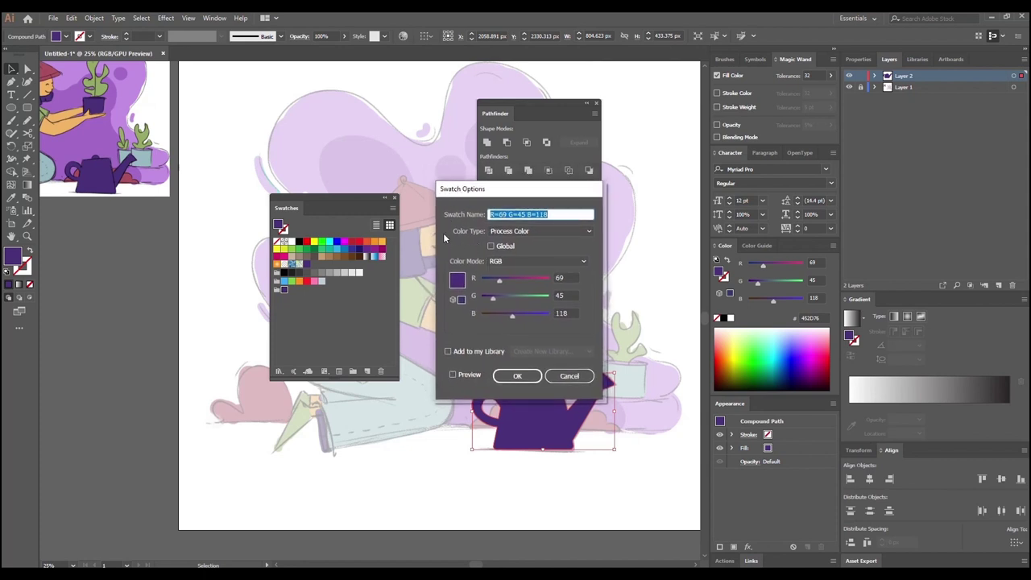
left_click(490, 245)
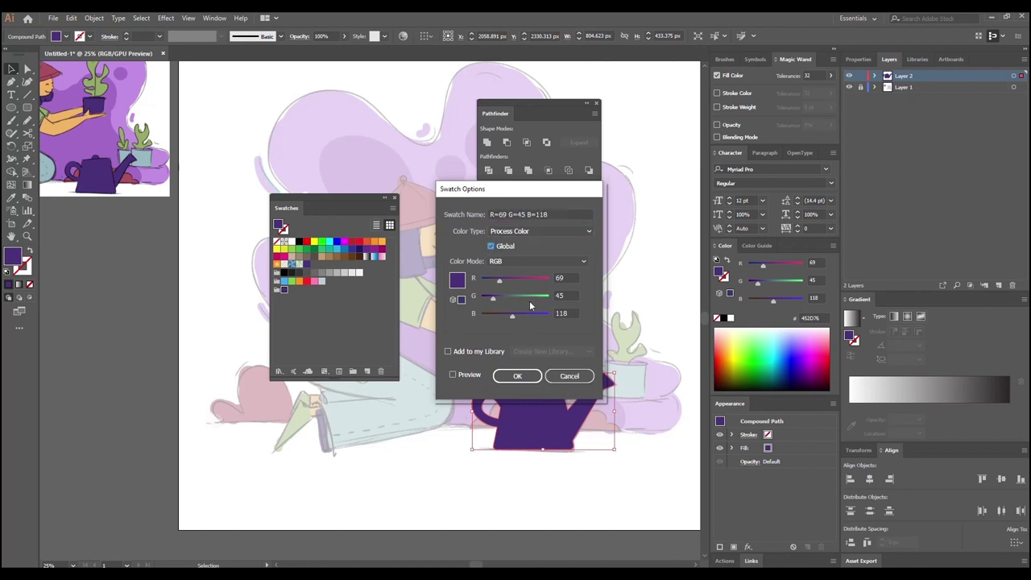
left_click(511, 380)
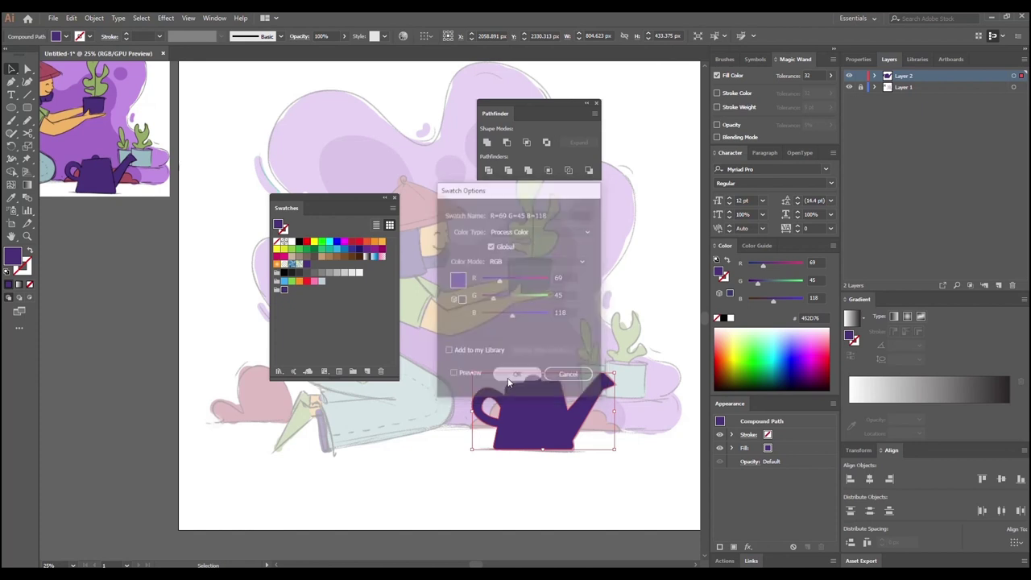
left_click(285, 290)
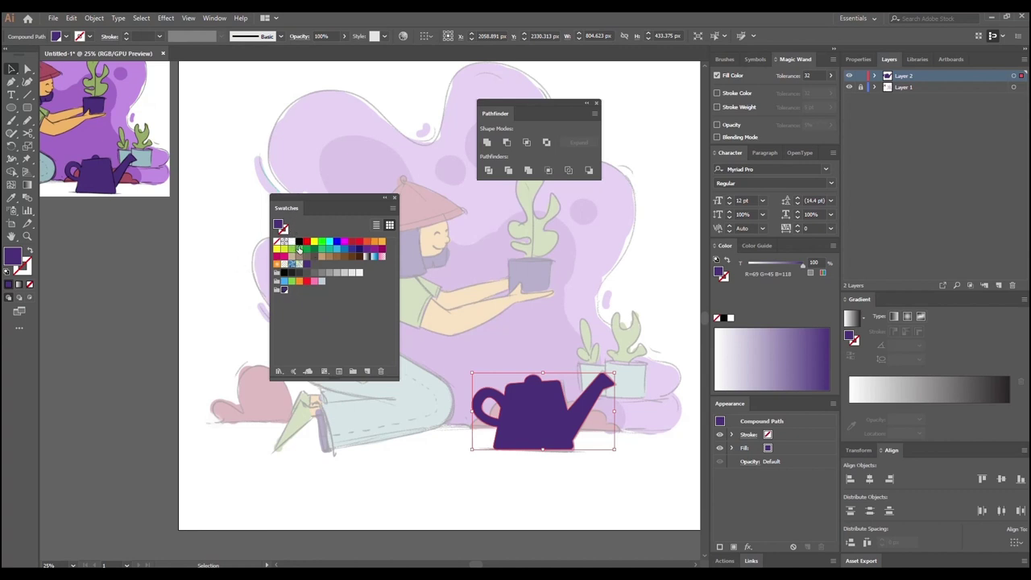
left_click_drag(296, 201, 206, 225)
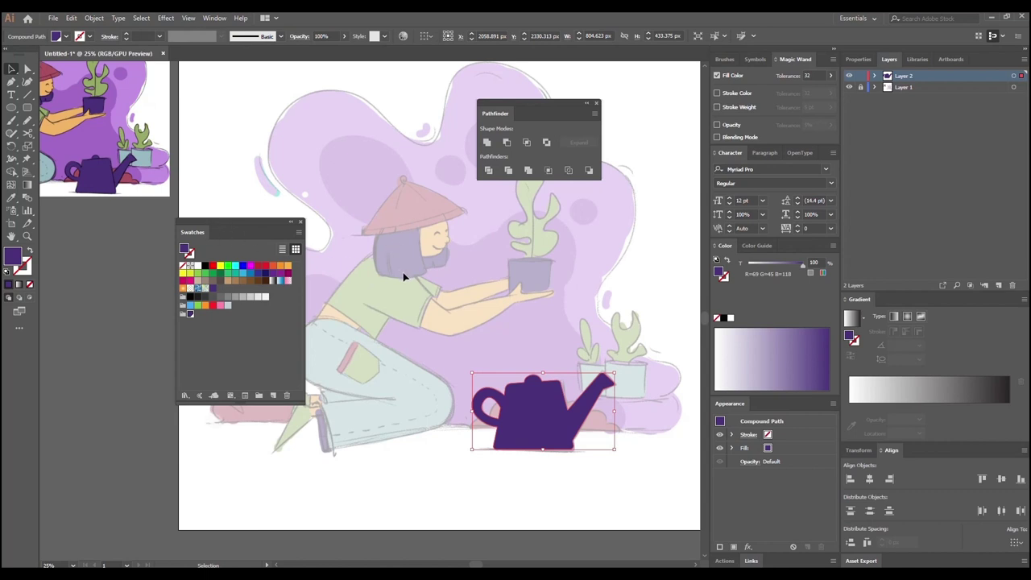
Step: Trace the plant pot in the woman's hands as a closed purple shape with the Pen tool, and deselect it
left_click(11, 81)
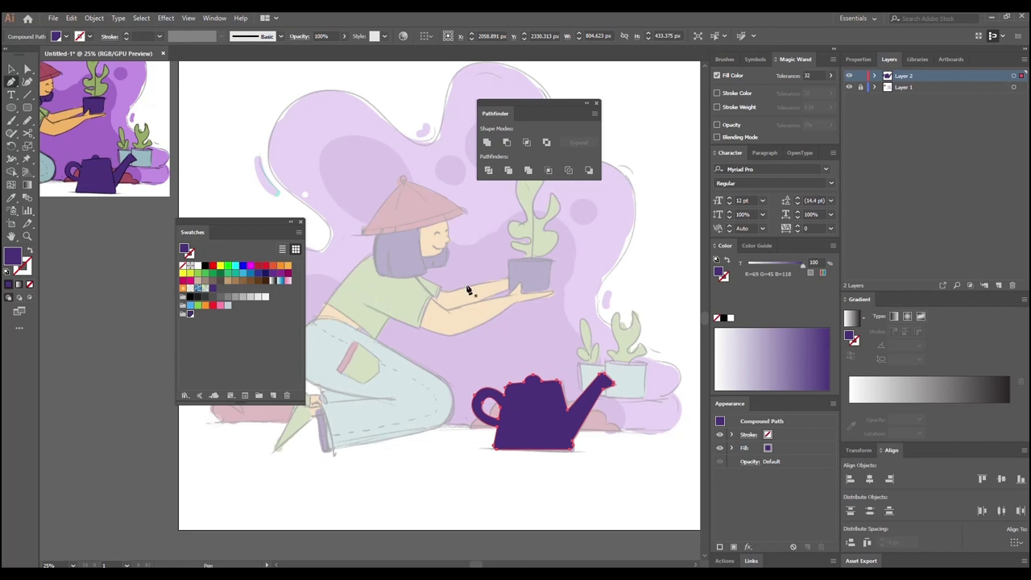
left_click(508, 263)
left_click(510, 295)
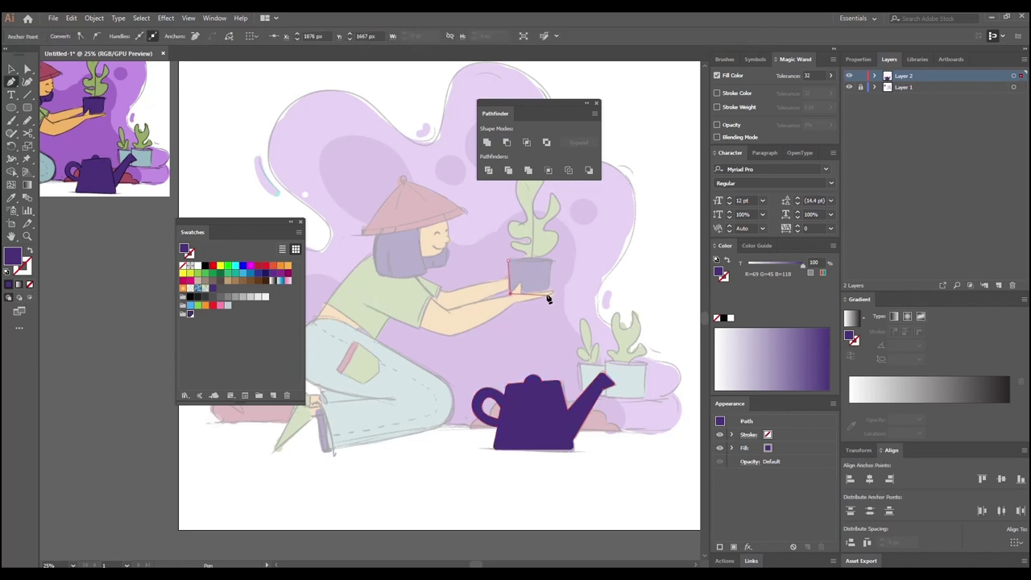
left_click(547, 295)
left_click(551, 261)
left_click(507, 263)
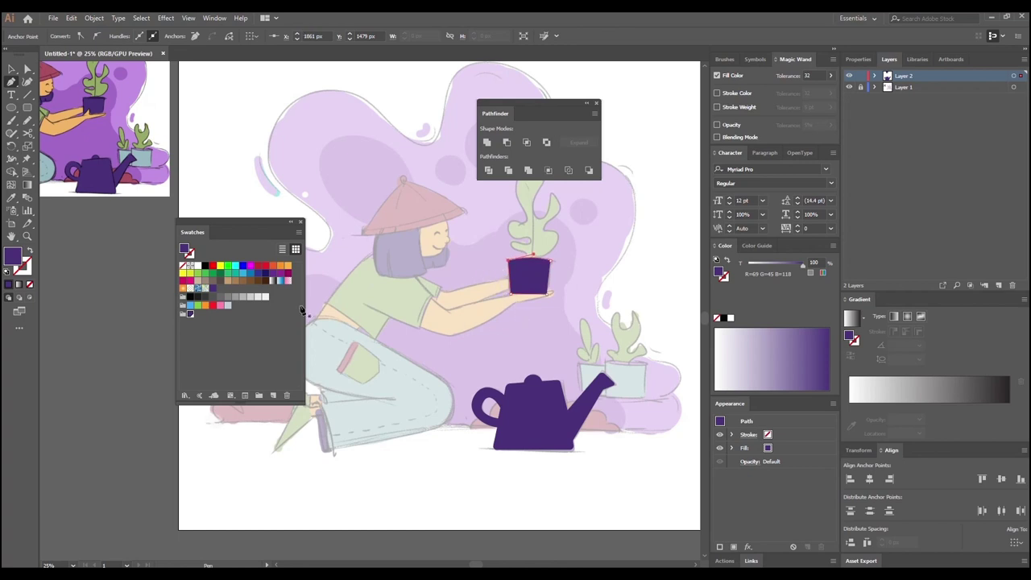
left_click(11, 69)
left_click(509, 327)
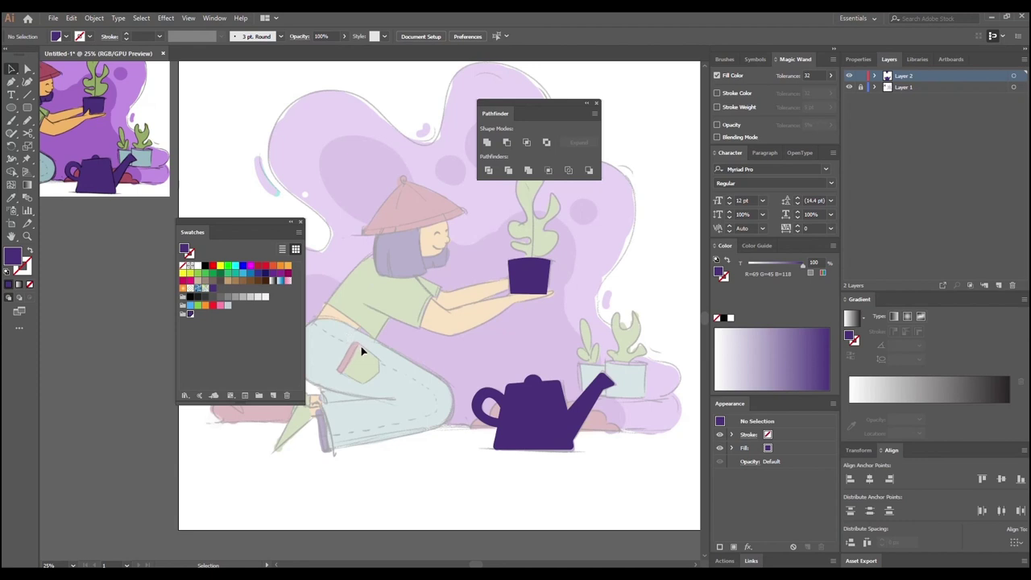
Step: Apply the global purple swatch to the plant pot held by the woman, and deselect it
left_click(533, 274)
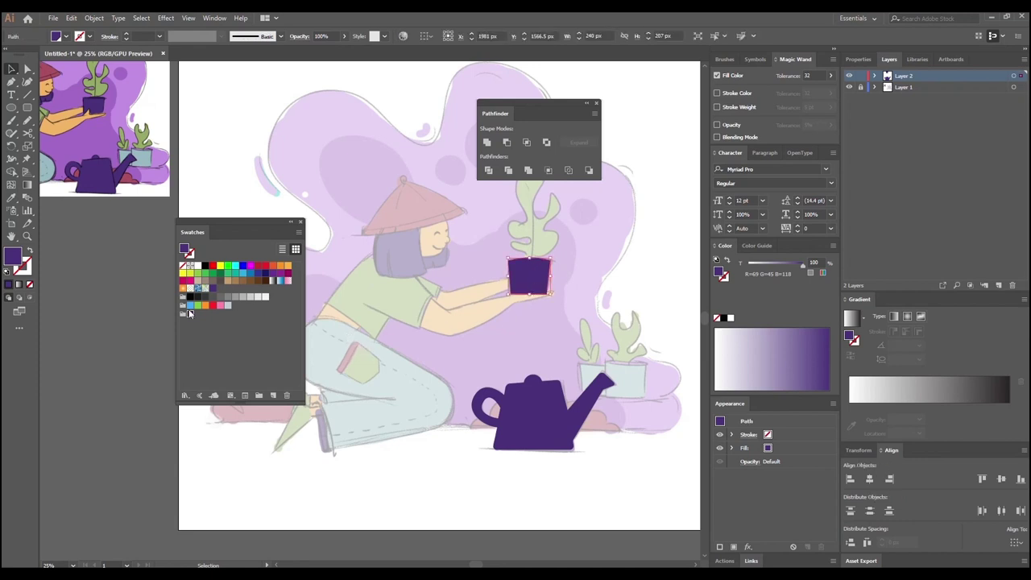
left_click_drag(191, 316, 191, 319)
left_click(479, 352)
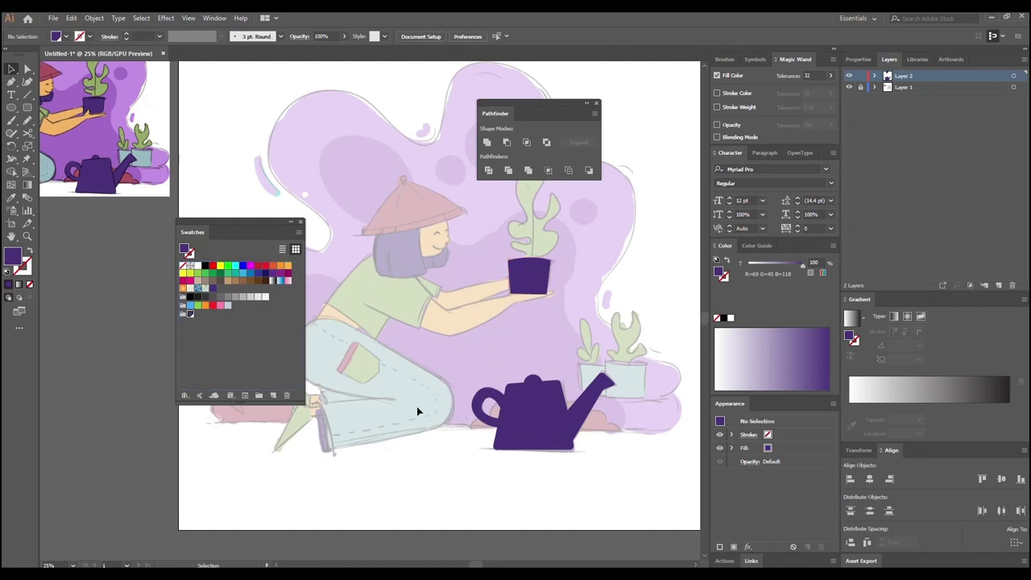
Step: Preview the global purple swatch with red values of 158 and 103, and discard the changes
double_click(190, 315)
left_click_drag(457, 189, 280, 162)
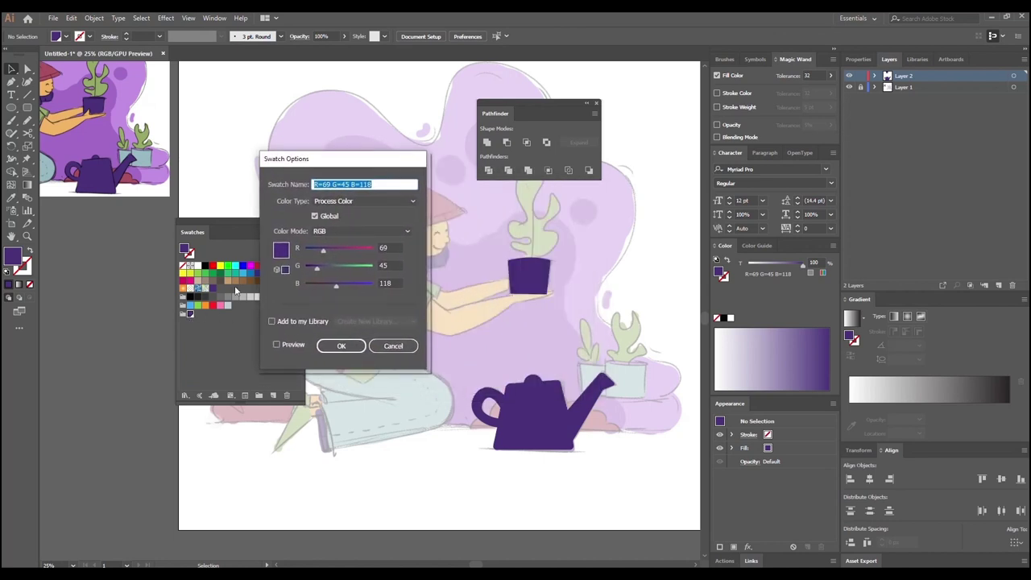
left_click(277, 345)
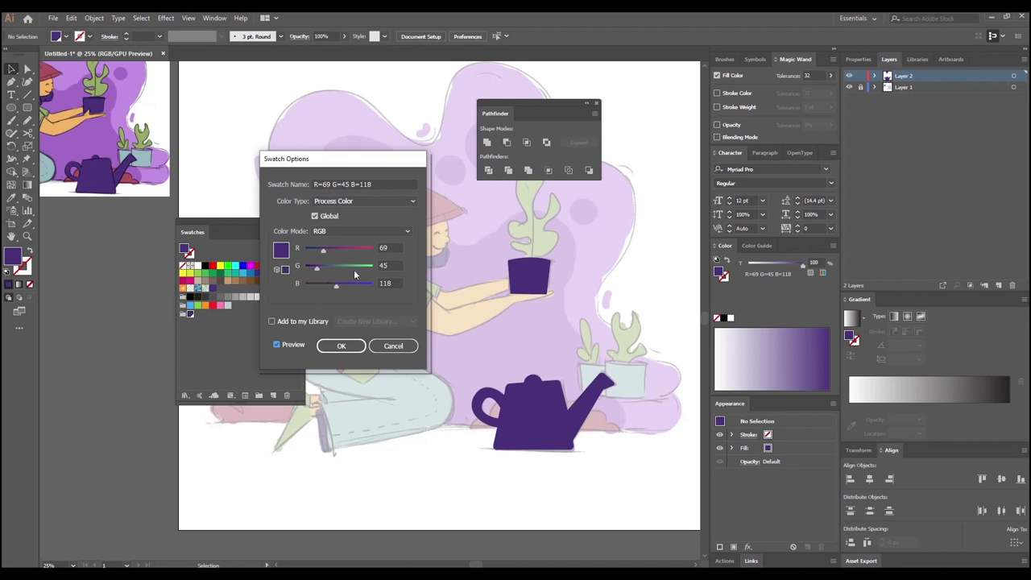
left_click_drag(324, 252, 347, 253)
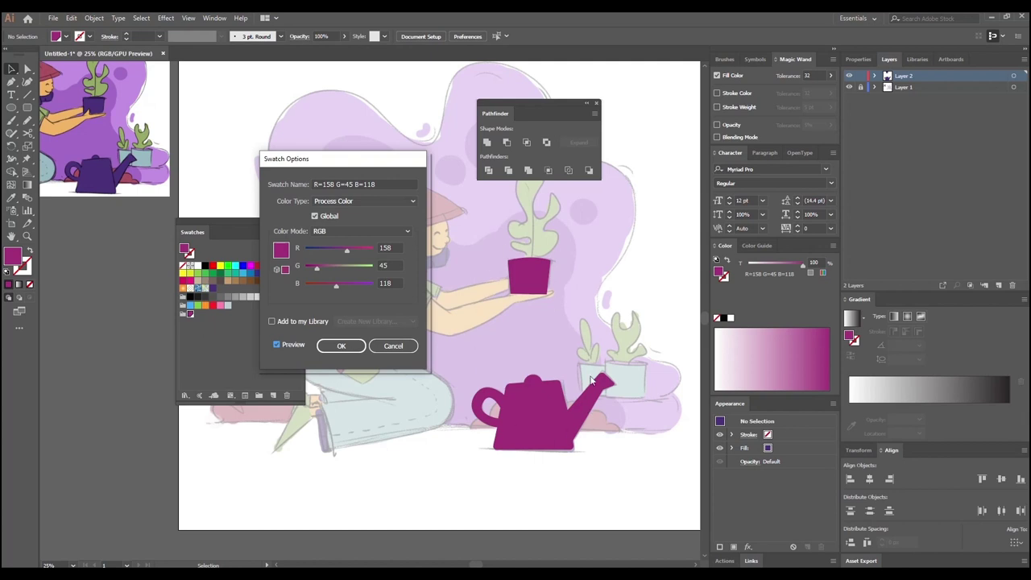
left_click_drag(346, 249, 332, 250)
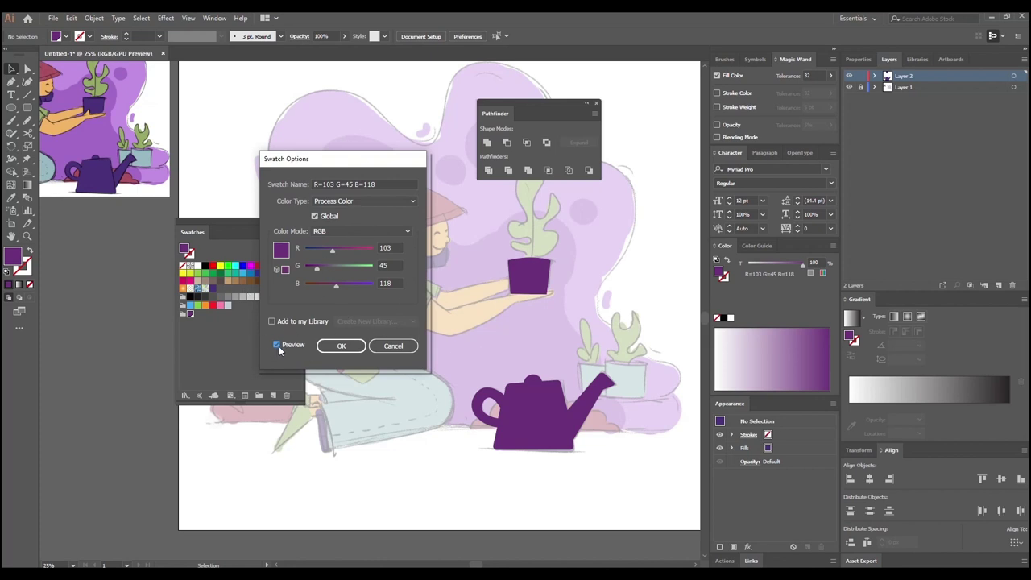
left_click(393, 345)
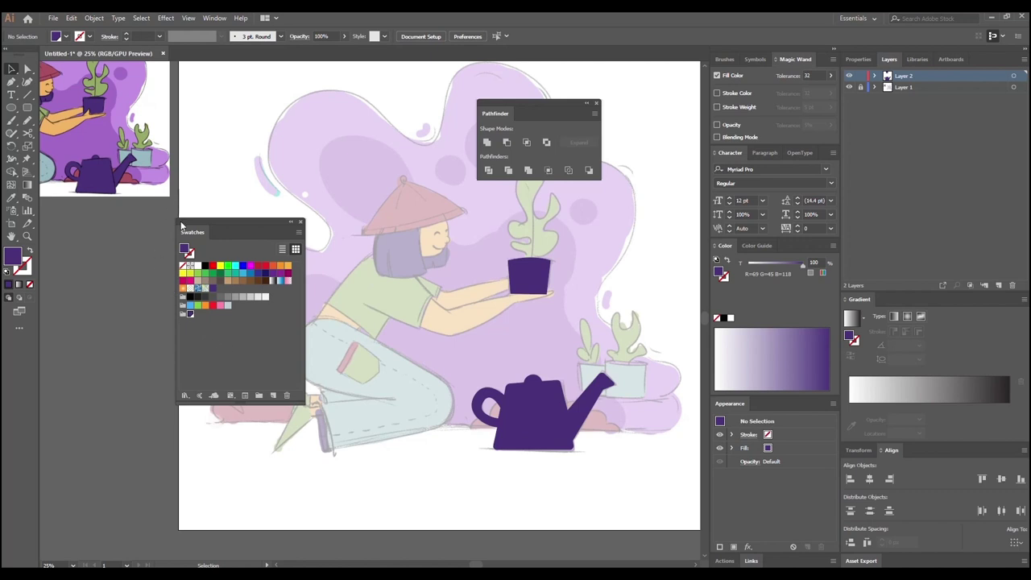
Step: Dock the floating Swatches panel again, and trace the woman's hair behind her face as a closed purple shape with the Pen tool
left_click_drag(194, 231, 764, 554)
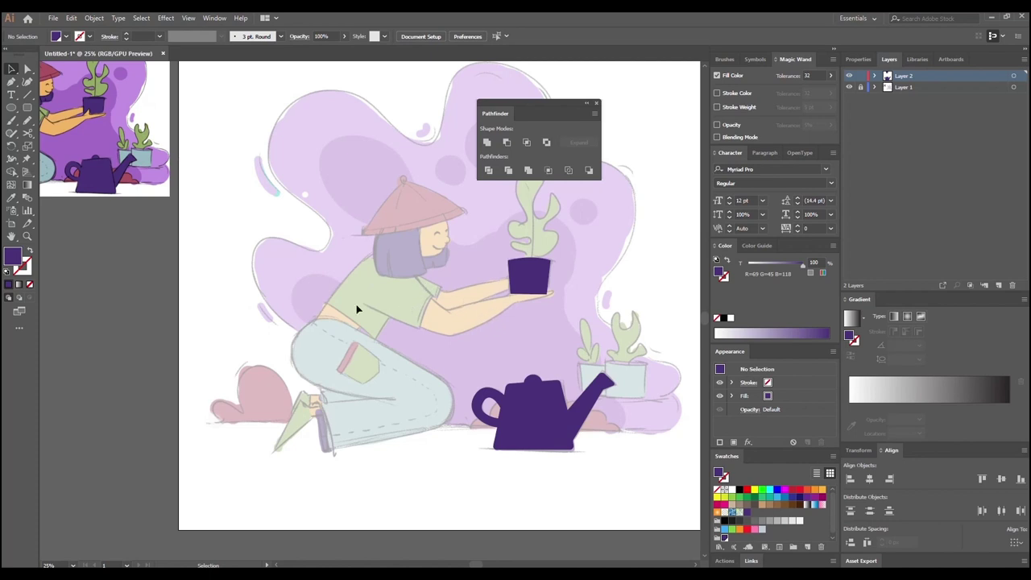
left_click(11, 81)
left_click(387, 297)
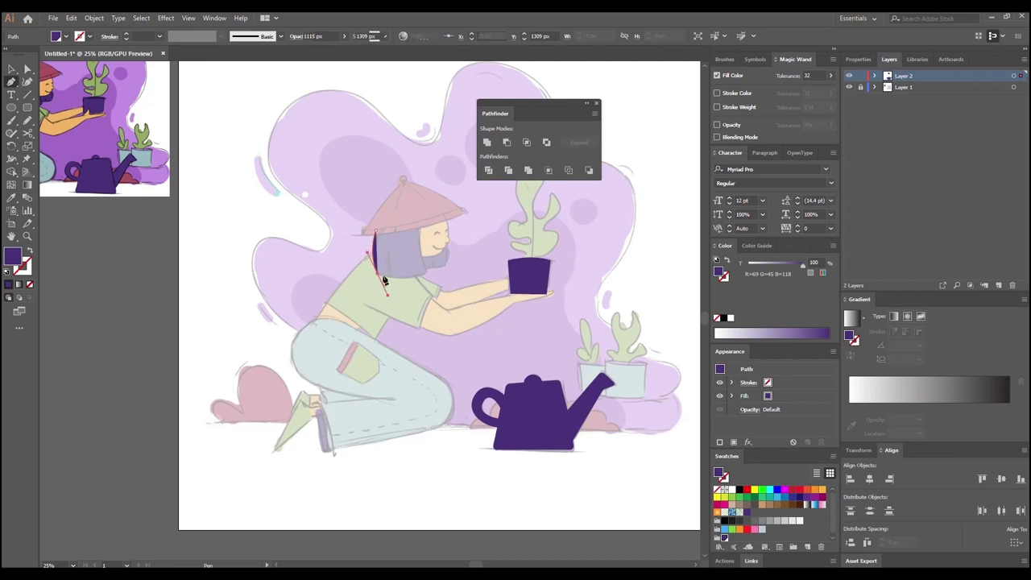
key("ctrl+z")
left_click(377, 273)
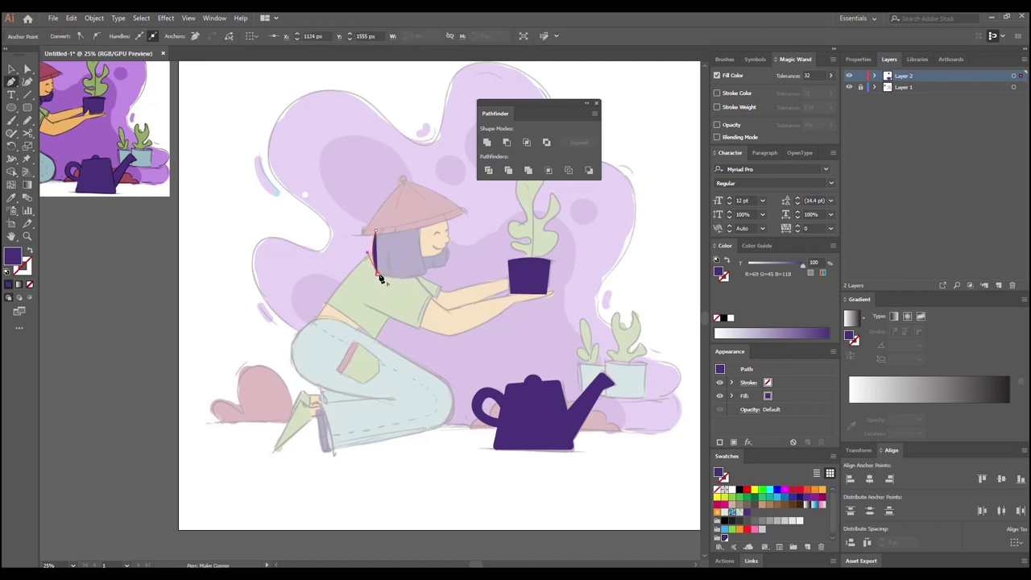
mouse_move(447, 271)
left_mouse_down()
mouse_move(457, 264)
mouse_move(443, 265)
left_mouse_up()
left_click(425, 272)
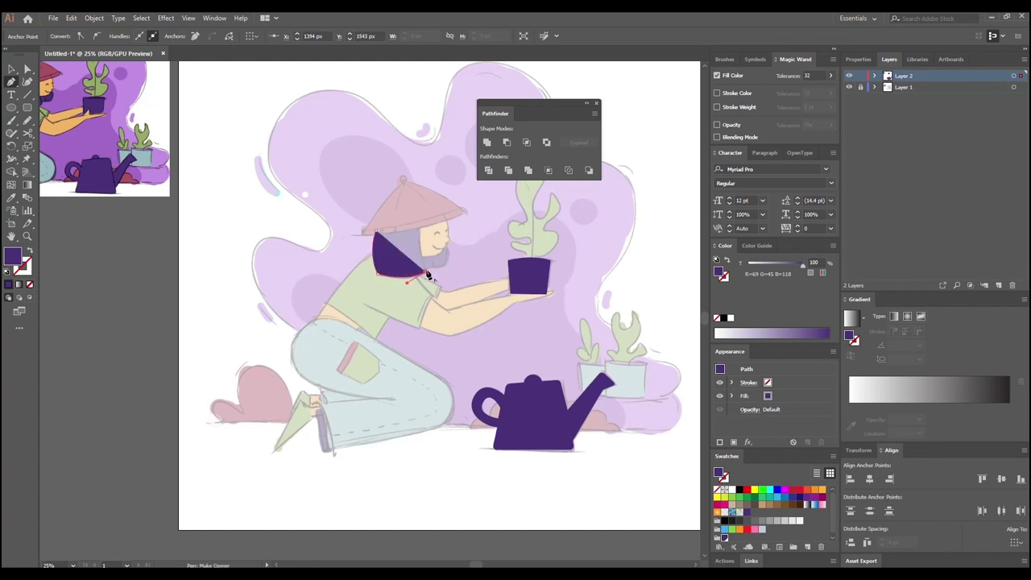
left_click(418, 227)
left_click(420, 212)
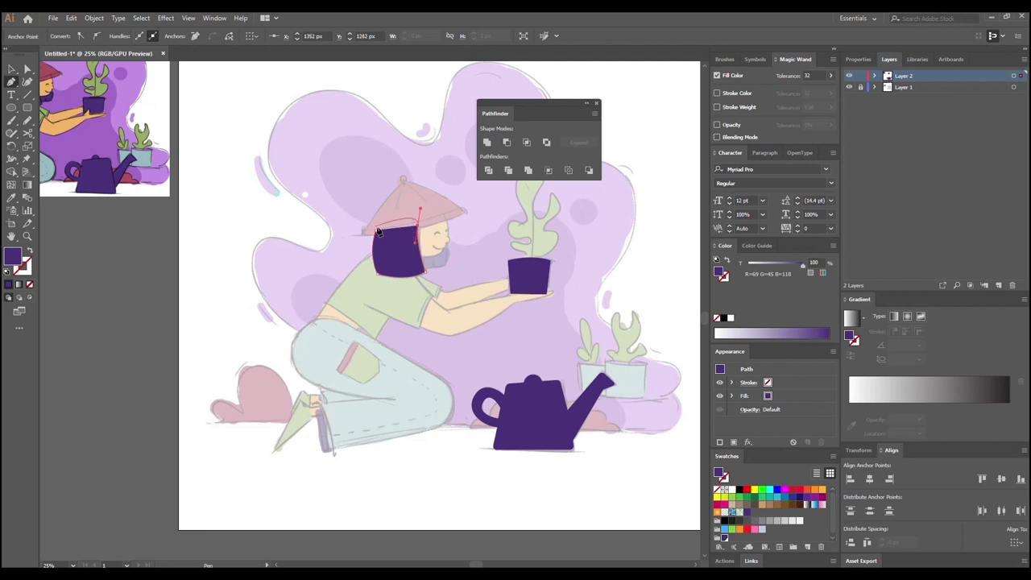
left_click_drag(376, 233, 368, 253)
Step: Refine the hair shape's upper corner beside the face by moving its anchor point and adjusting its curve handle
left_click(27, 69)
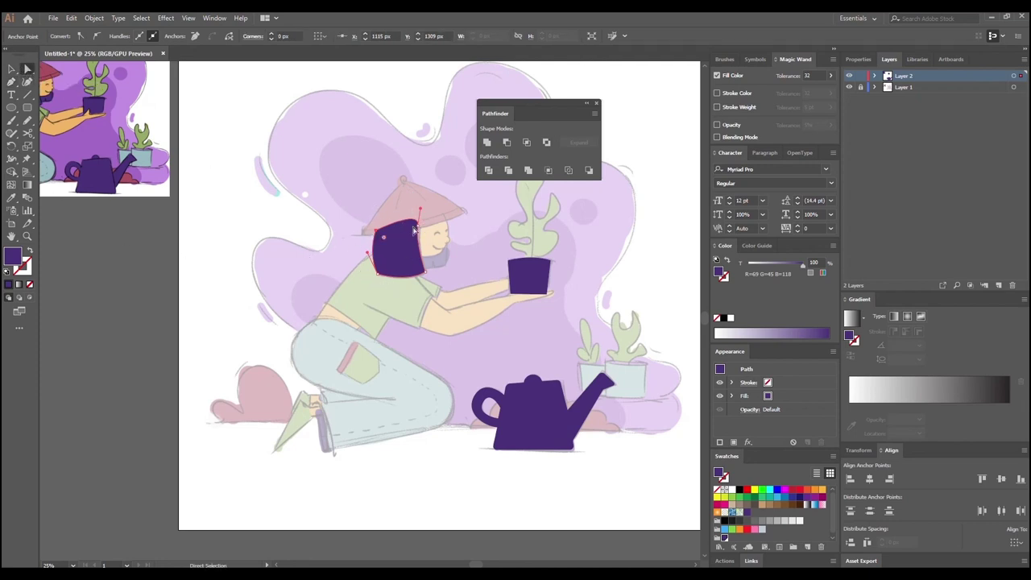
key("ctrl+plus")
key("ctrl+plus")
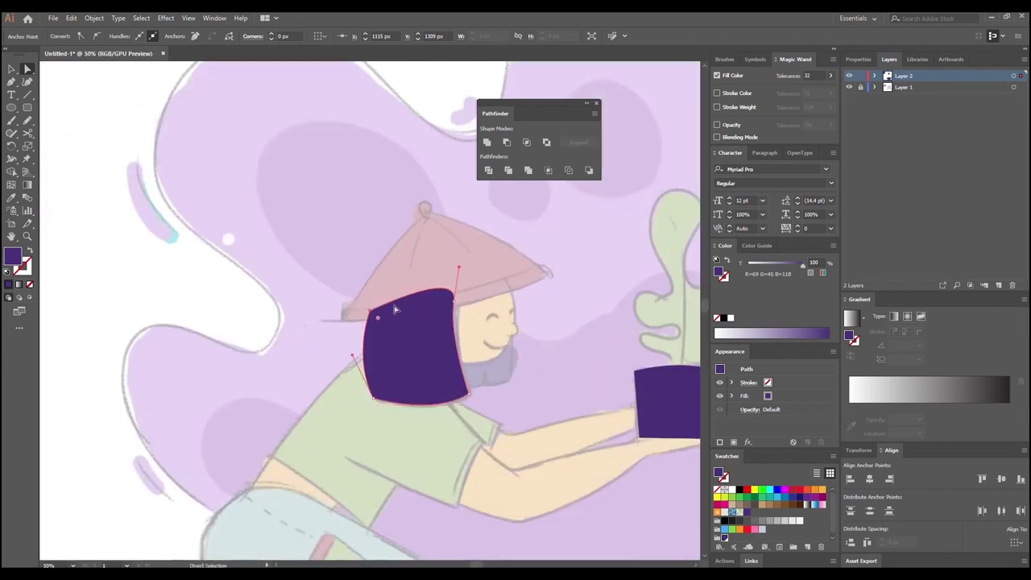
left_click_drag(427, 346, 338, 294)
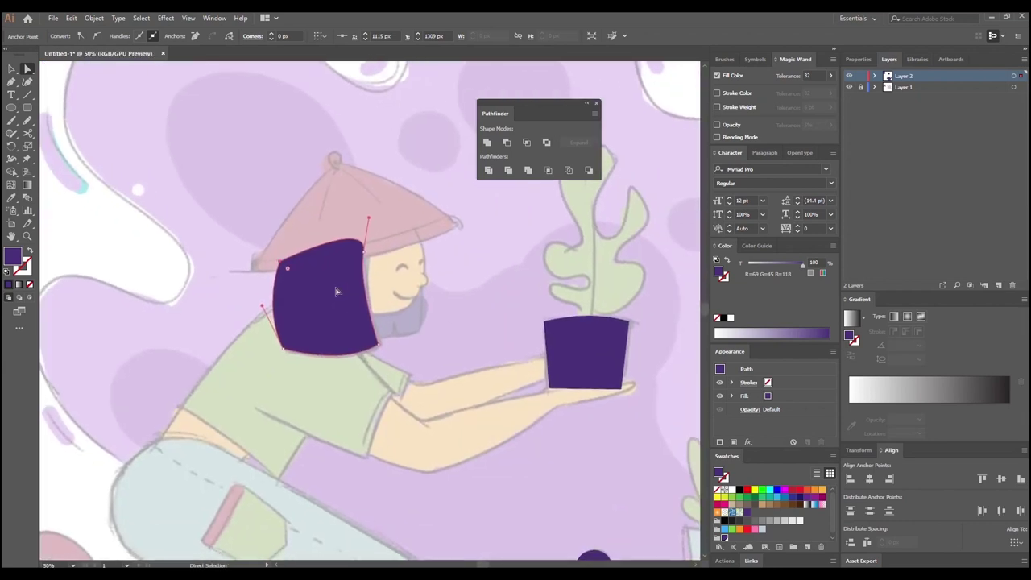
left_click(365, 253)
left_click_drag(363, 252, 368, 254)
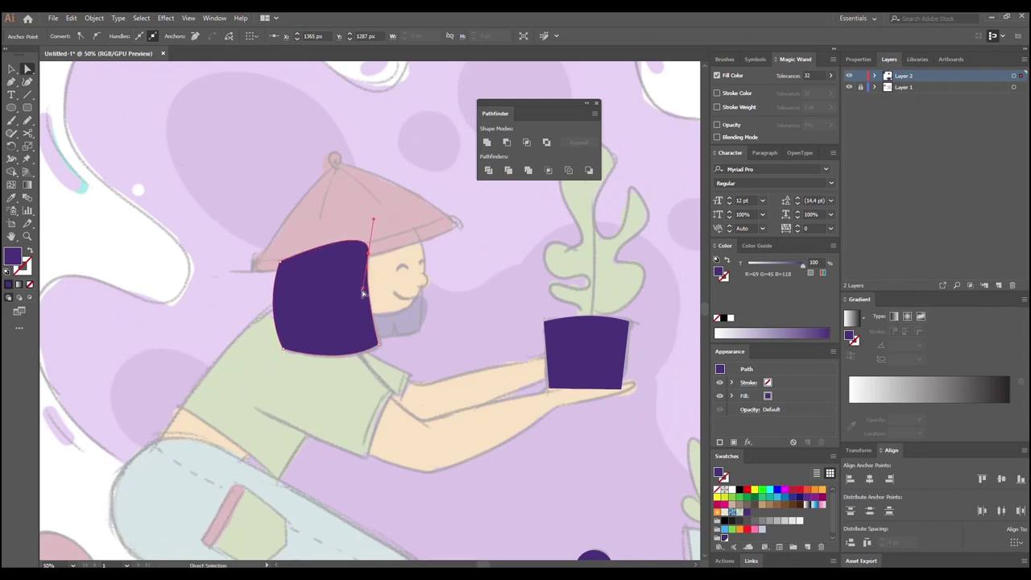
left_click_drag(360, 289, 359, 301)
Step: Adjust the hair shape's two lower corner anchors and the back curve to match the sketch, and deselect it
left_click(379, 346)
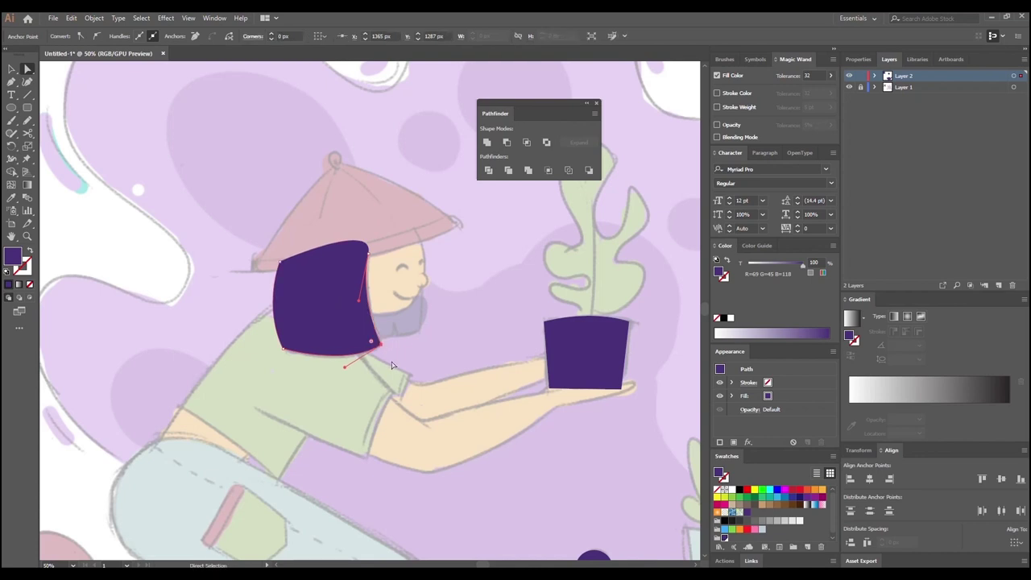
left_click(286, 352)
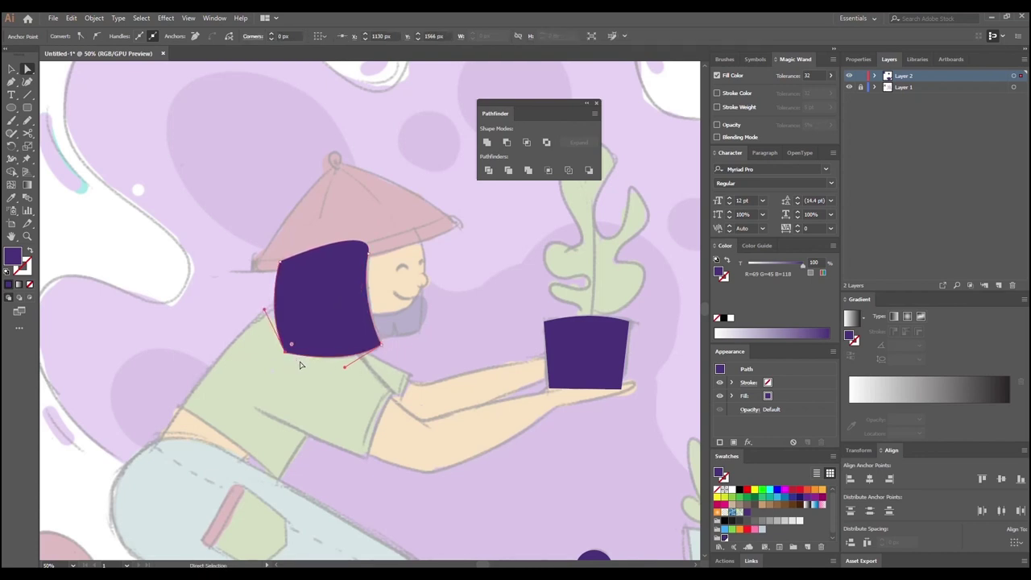
left_click_drag(264, 312, 259, 307)
left_click_drag(302, 398, 311, 361)
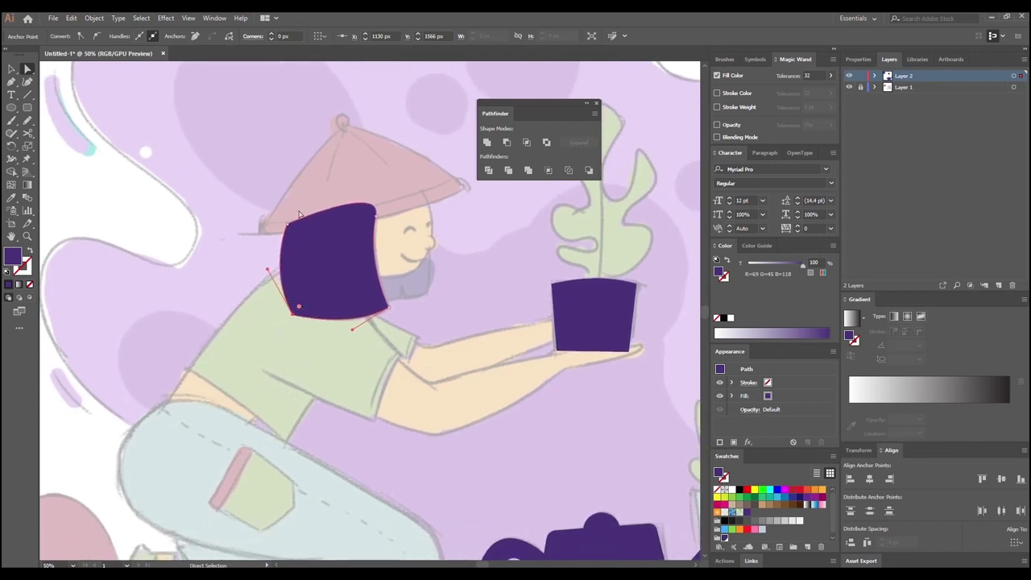
left_click(272, 186)
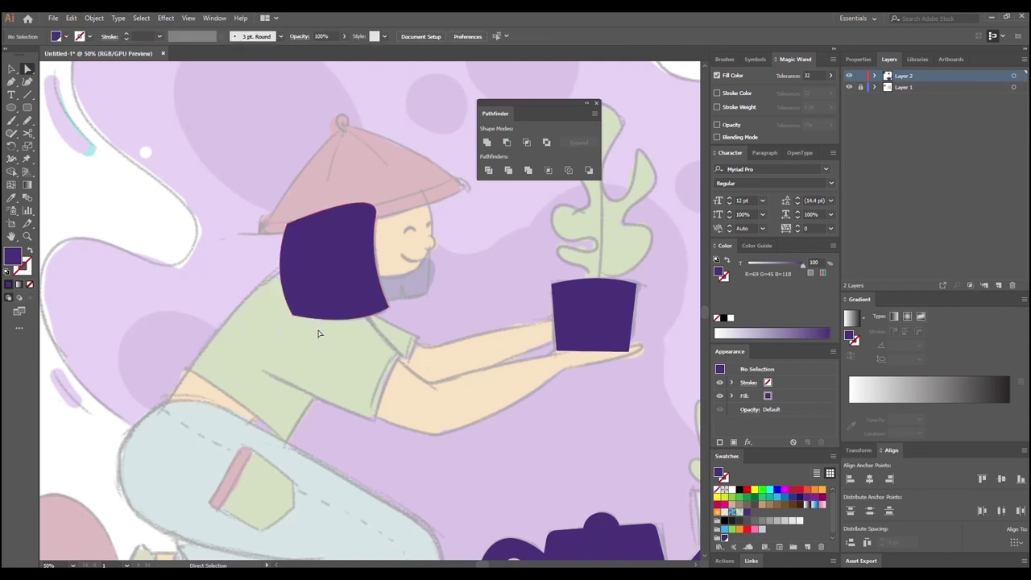
Step: Lower the hair shape's opacity to 40% so the sketch lines beneath it can be traced
left_click(315, 277)
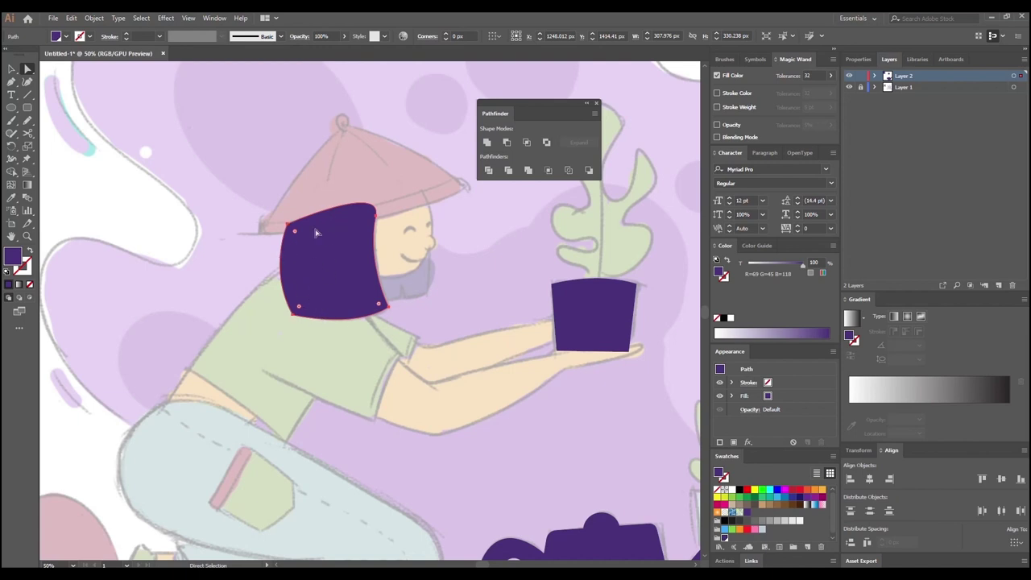
left_click(344, 36)
left_click(318, 53)
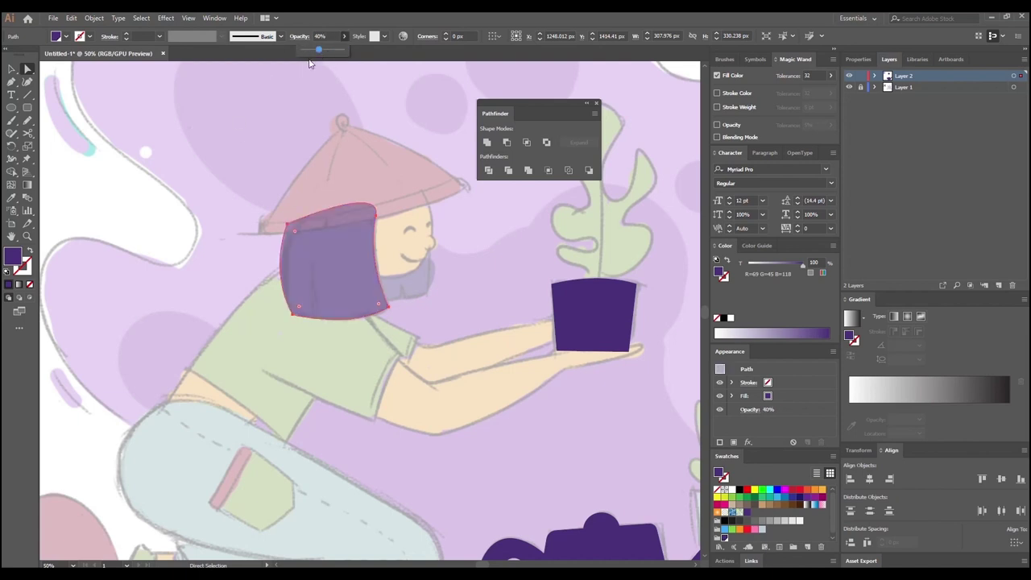
left_click(12, 81)
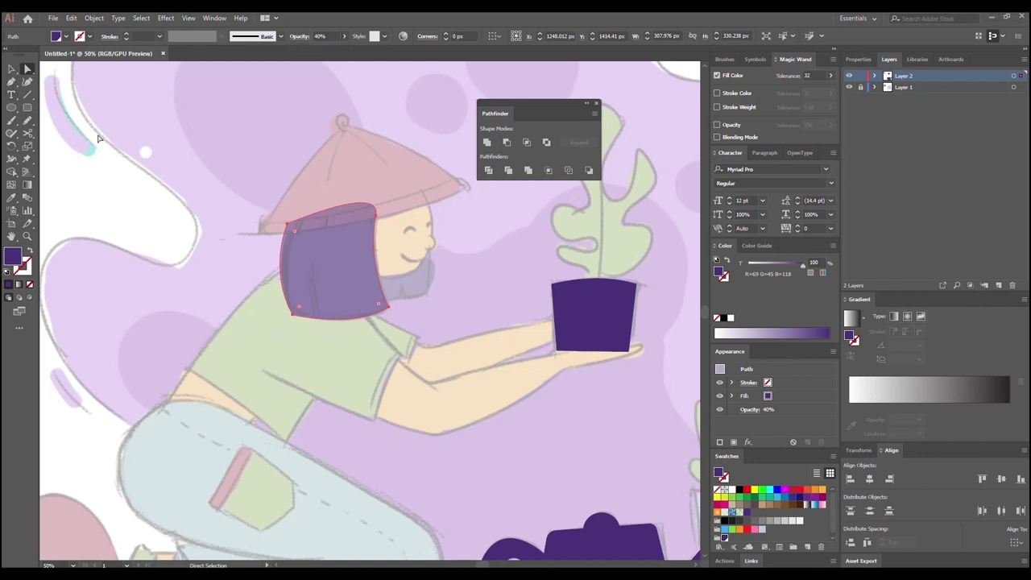
Step: Draw a thin, curved sliver over the gap at the hair's lower edge with the Pen tool, and nudge it into place
left_click(11, 82)
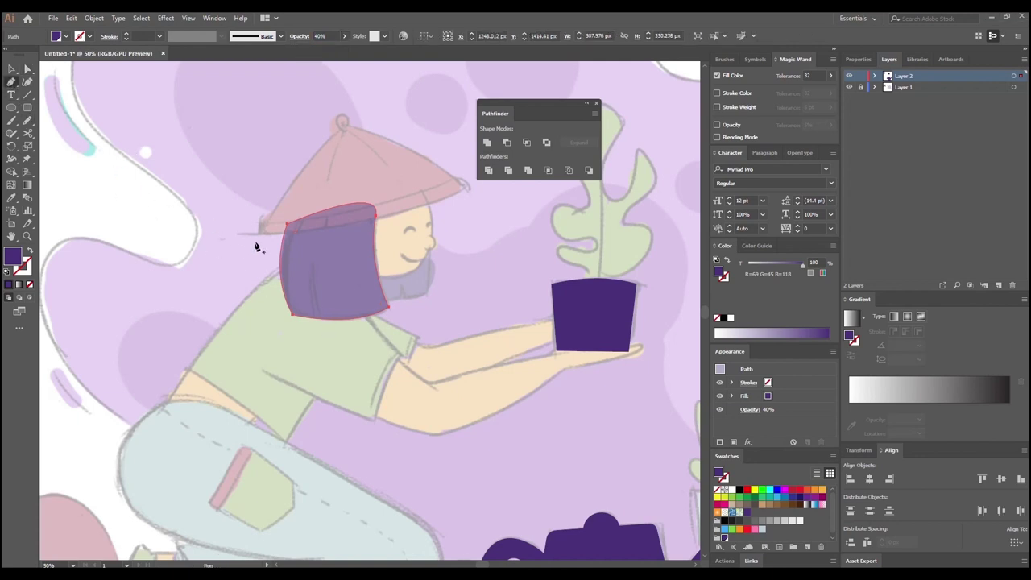
left_click(323, 322)
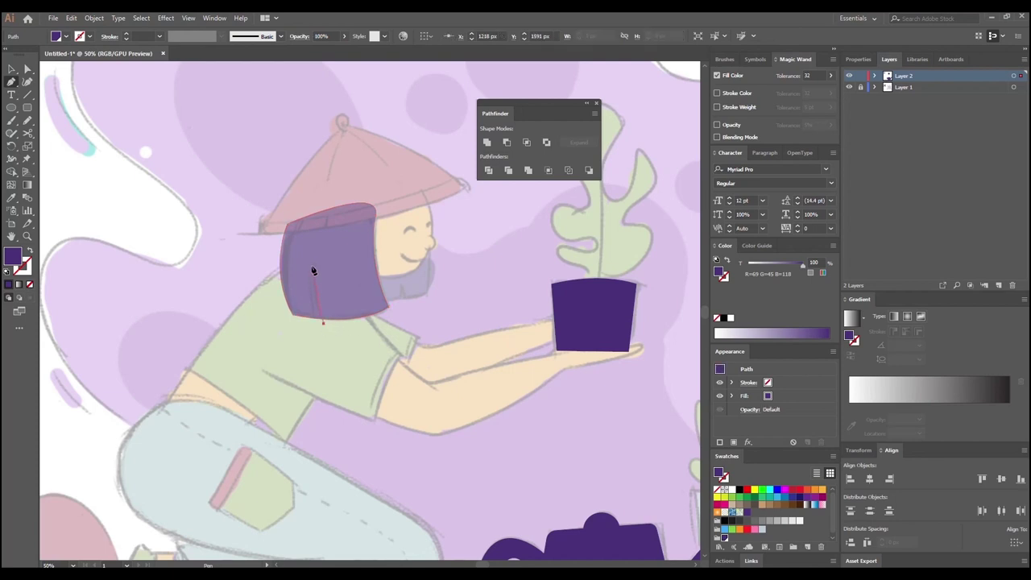
left_click_drag(313, 235, 313, 234)
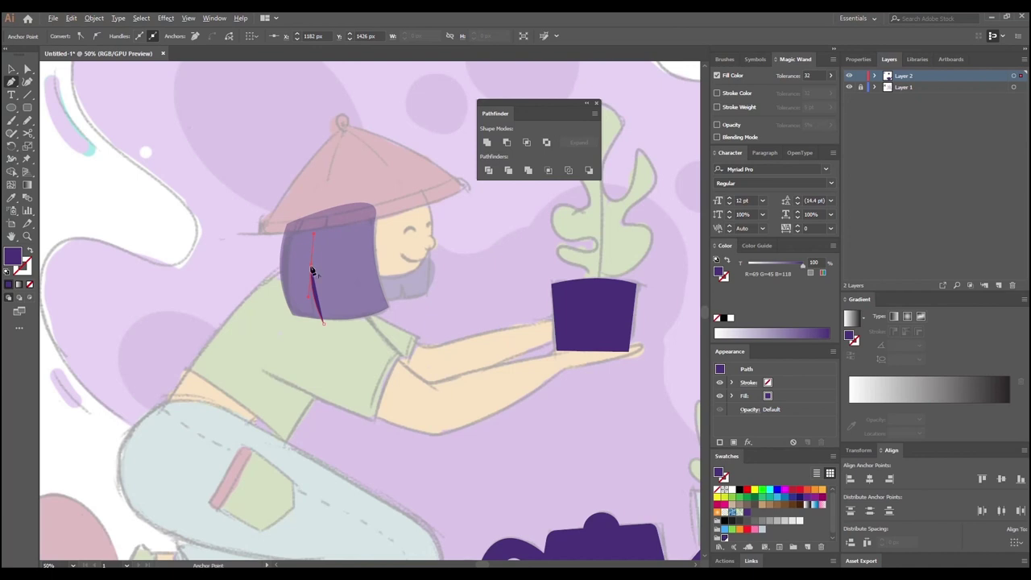
left_click_drag(315, 326, 323, 349)
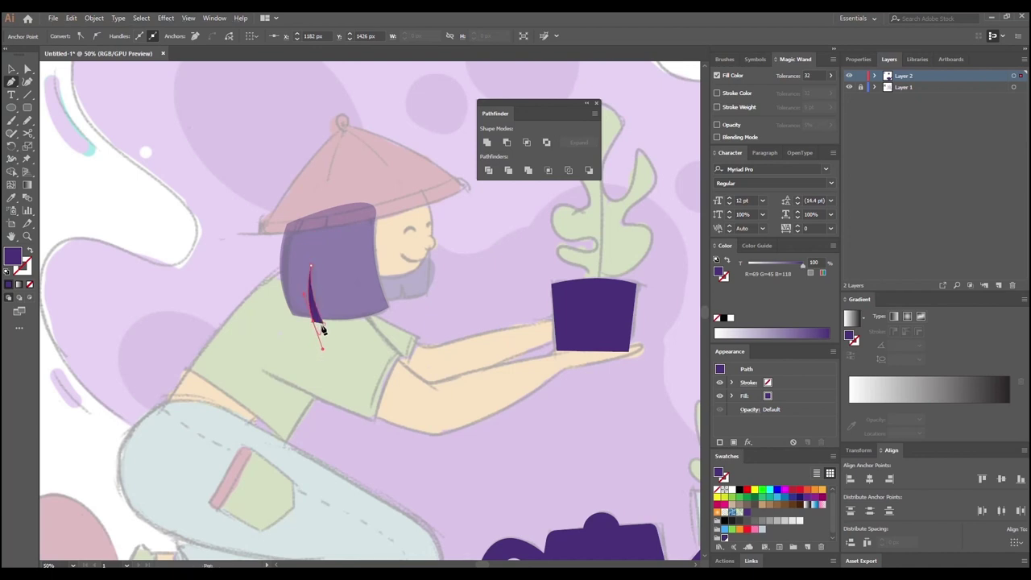
left_click(12, 70)
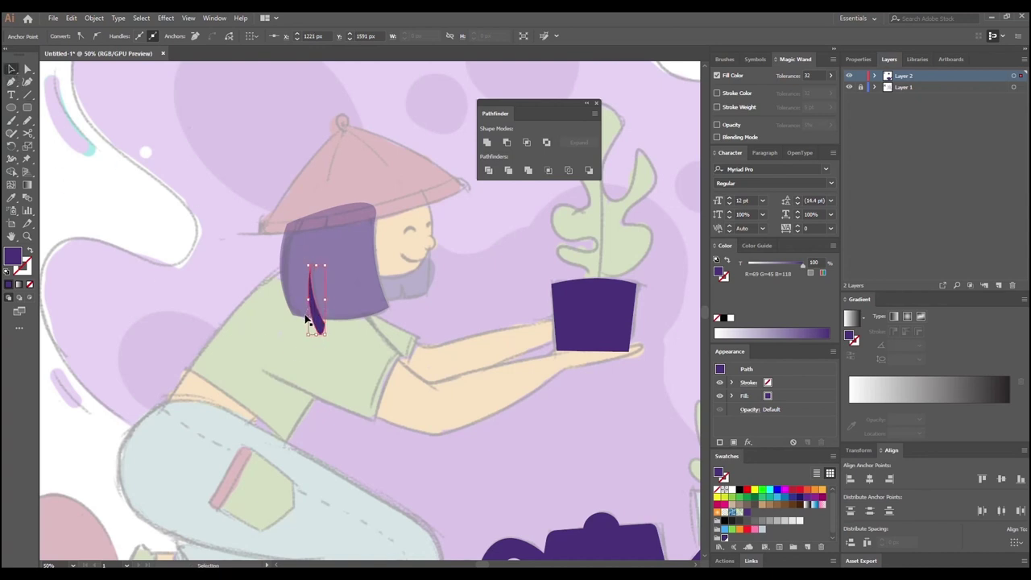
left_click_drag(314, 327, 315, 328)
left_click(354, 293, "shift")
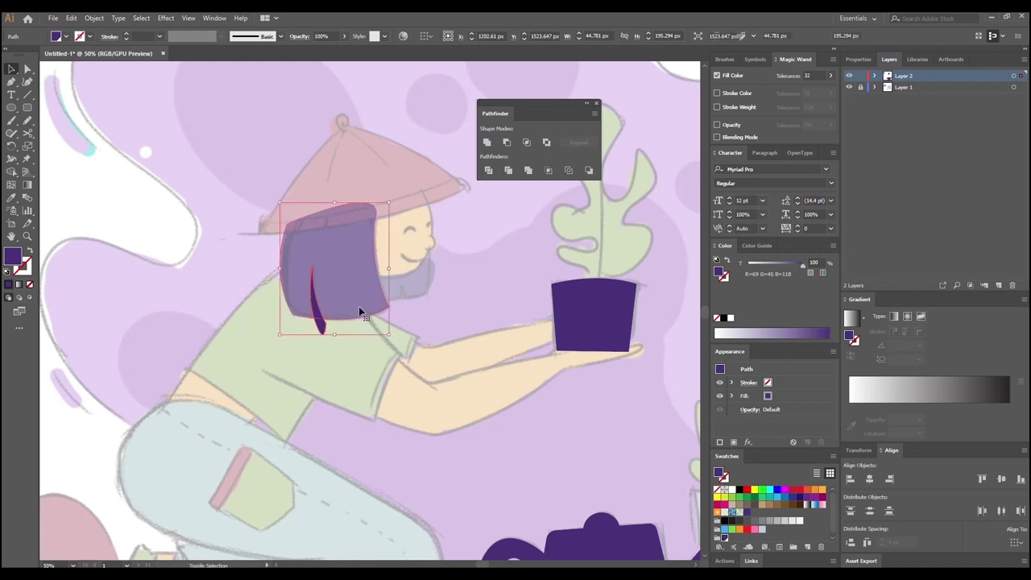
left_click(223, 289)
Step: Restore the hair shape's opacity to 100%
left_click(303, 265)
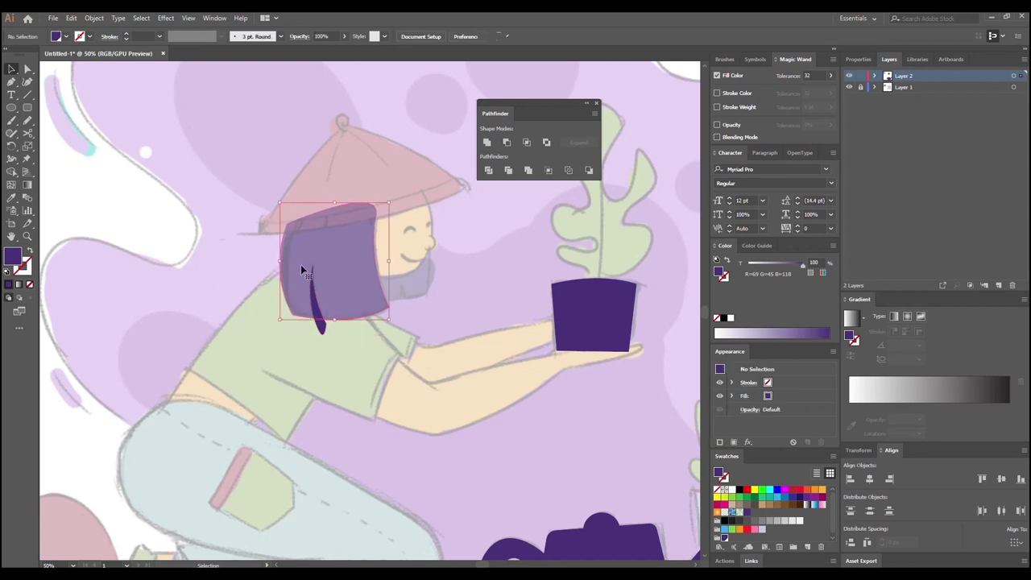
left_click(344, 37)
left_click_drag(320, 50, 389, 59)
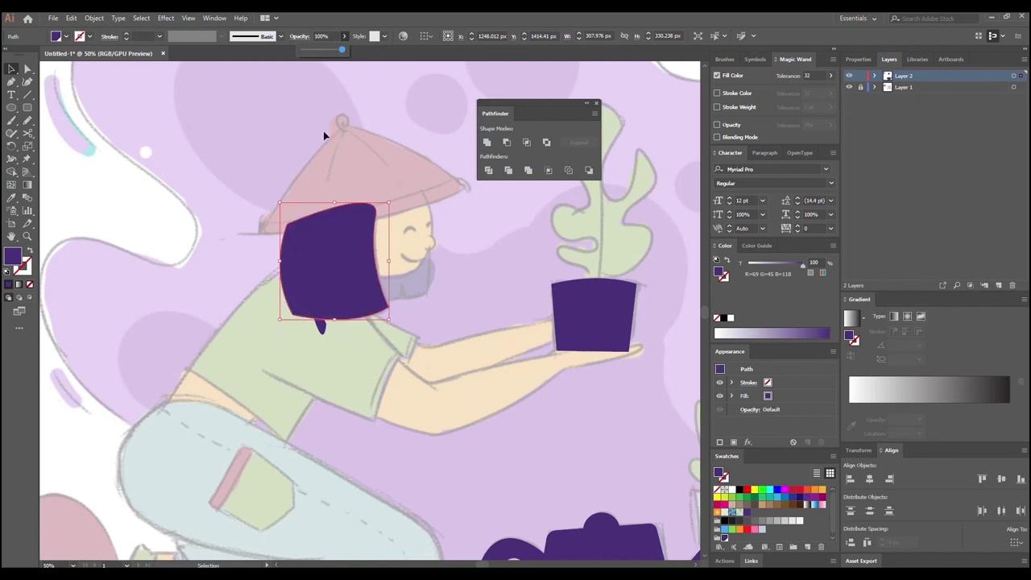
Step: Subtract the curved sliver from the hair shape with Minus Front, and deselect the result
left_click(321, 330)
left_click(292, 249, "shift")
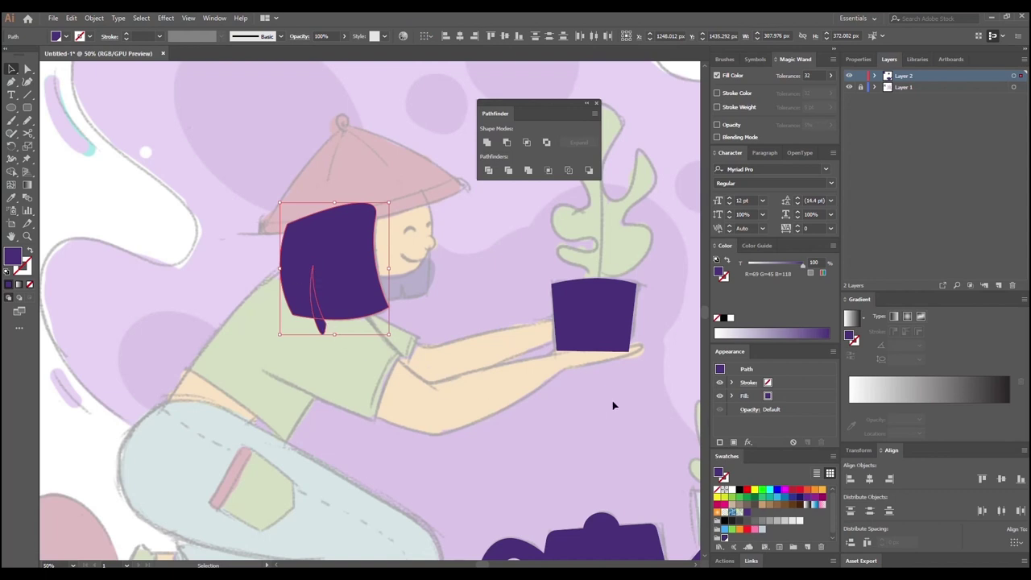
left_click(506, 143)
left_click(377, 362)
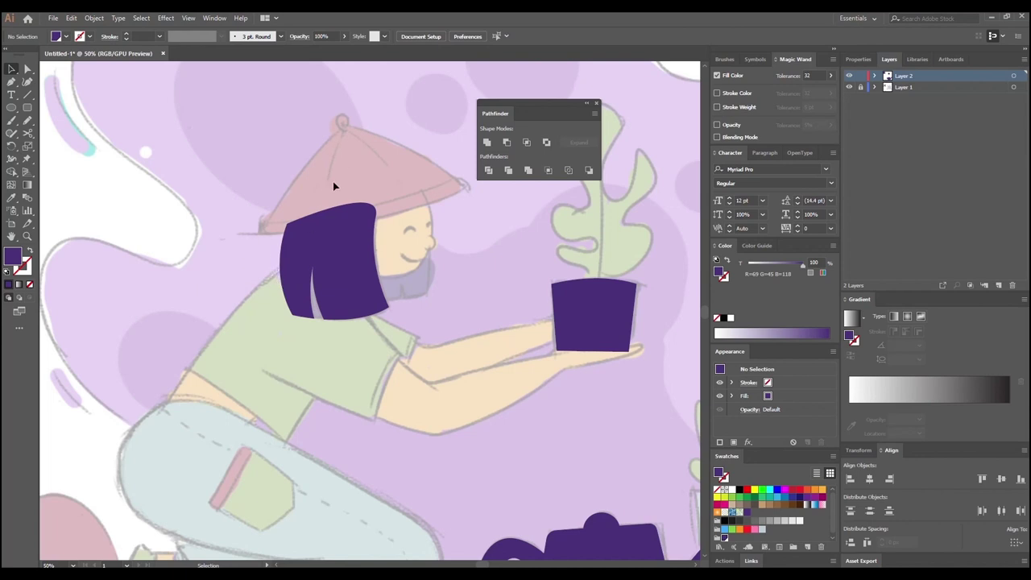
Step: Trace the hair section below the face as a closed purple shape with the Pen tool, overlapping the main hair
key("p")
left_click(426, 242)
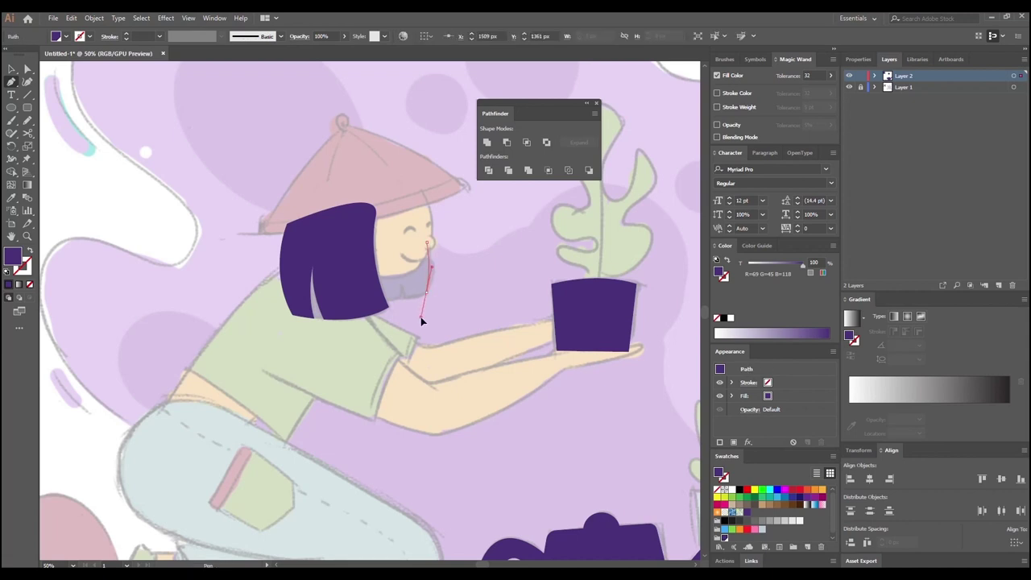
left_click_drag(423, 315, 421, 300)
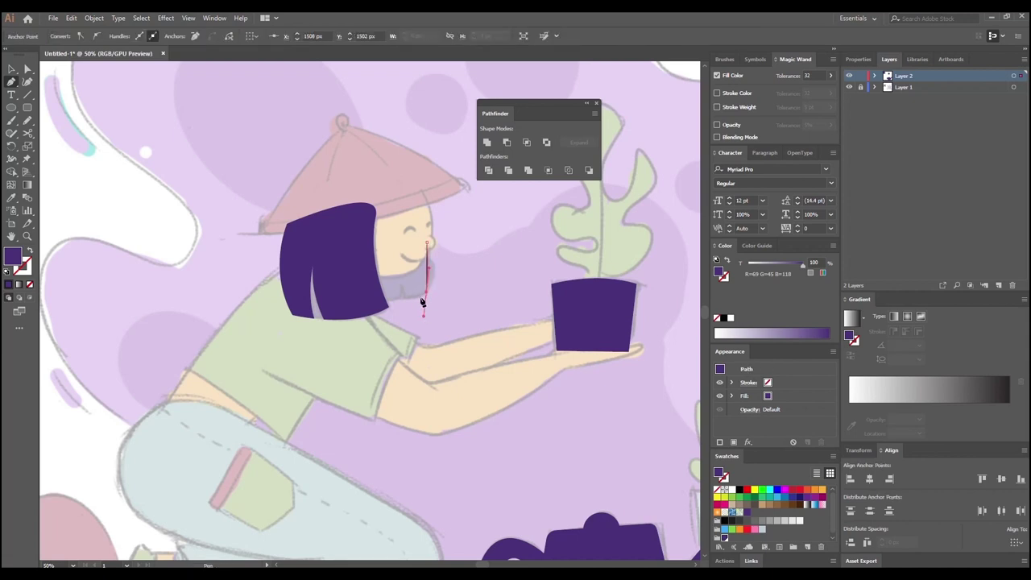
left_click(426, 292)
left_click_drag(376, 300, 349, 298)
left_click(377, 301)
left_click(369, 261)
left_click(427, 244)
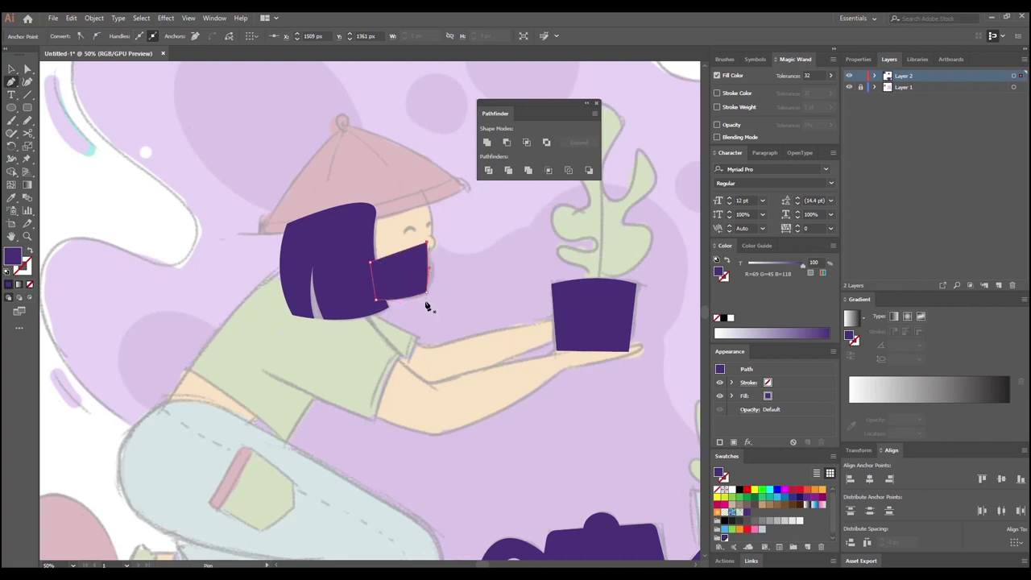
Step: Draw a small triangular notch at the lower edge of the hair section below the face, and subtract it from that section
left_click(394, 305)
left_click(393, 284)
left_click(390, 304)
key("v")
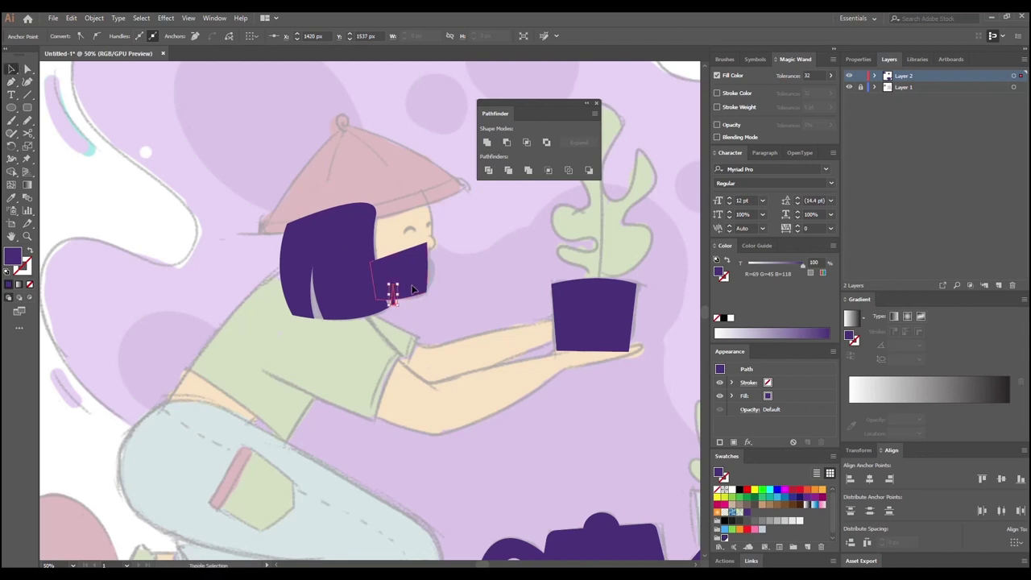
left_click(392, 287, "shift")
left_click(507, 143)
left_click(338, 310)
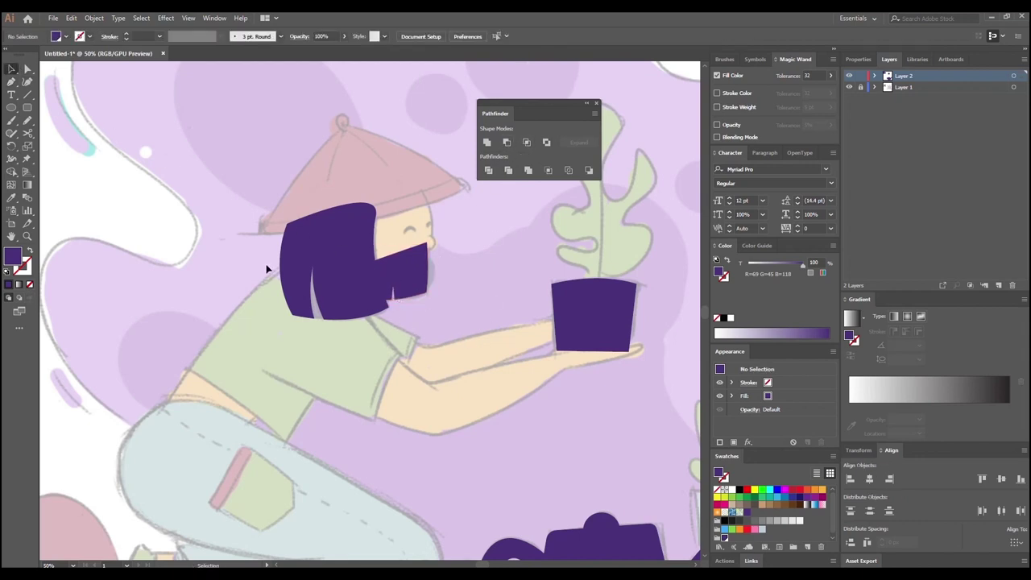
Step: Set the opacity of both hair shapes to 49%, and deselect them
left_click(342, 257)
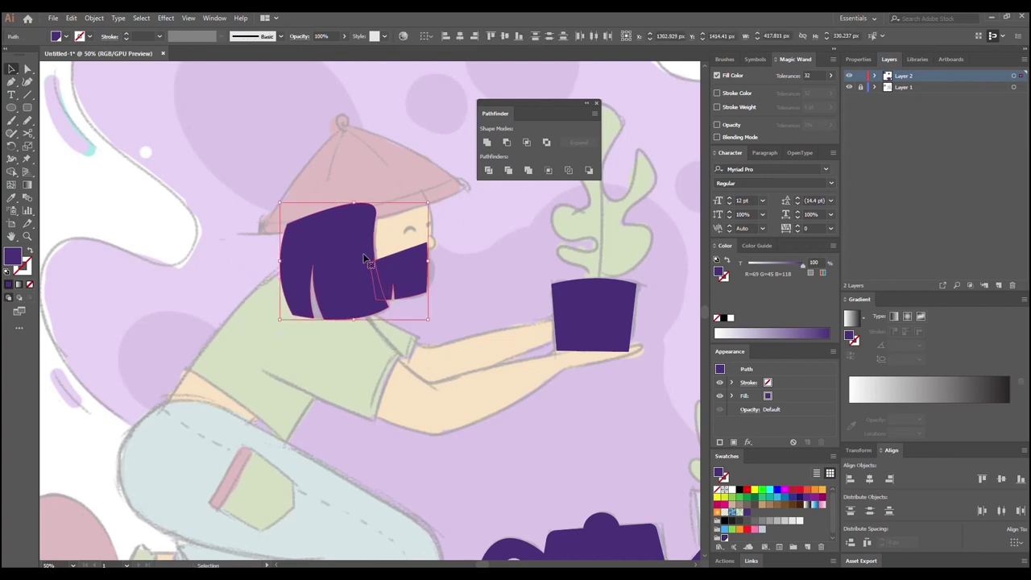
left_click(345, 37)
left_click_drag(347, 51, 322, 53)
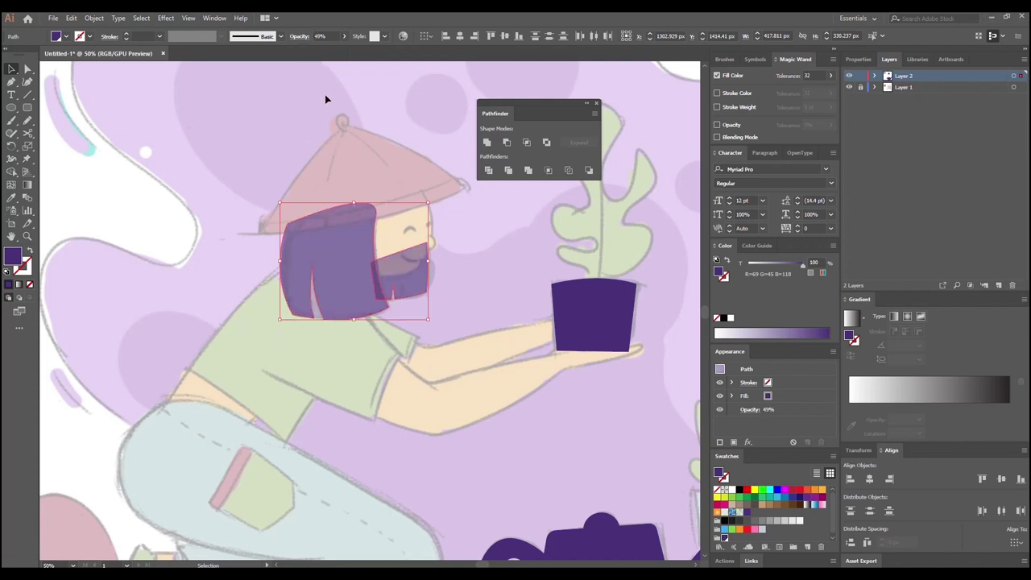
left_click(244, 241)
Step: Draw a circle 287 px in diameter over the face with the Ellipse tool as the head shape
key("space")
left_click_drag(273, 357, 253, 348)
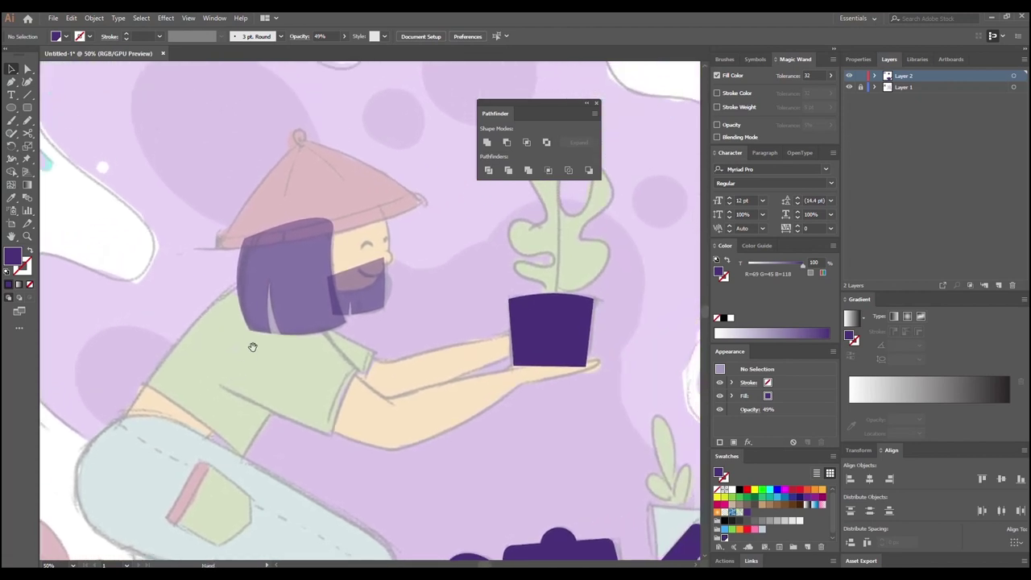
left_click(11, 107)
left_click_drag(296, 214, 351, 297)
key("Right")
key("Up")
key("Up")
key("Up")
key("Up")
key("Up")
key("Right")
key("Right")
key("Up")
key("Up")
key("Up")
key("Left")
key("Down")
key("Down")
left_click_drag(312, 302, 320, 308)
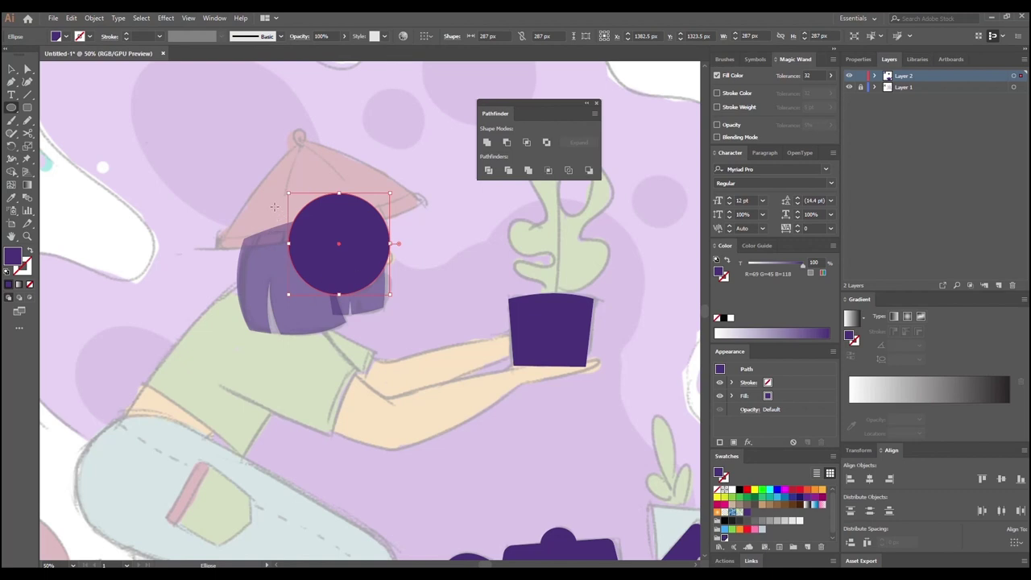
Step: Fill the head circle with the orange skin colour sampled from the arm in the coloured reference image
left_click_drag(202, 310, 345, 351)
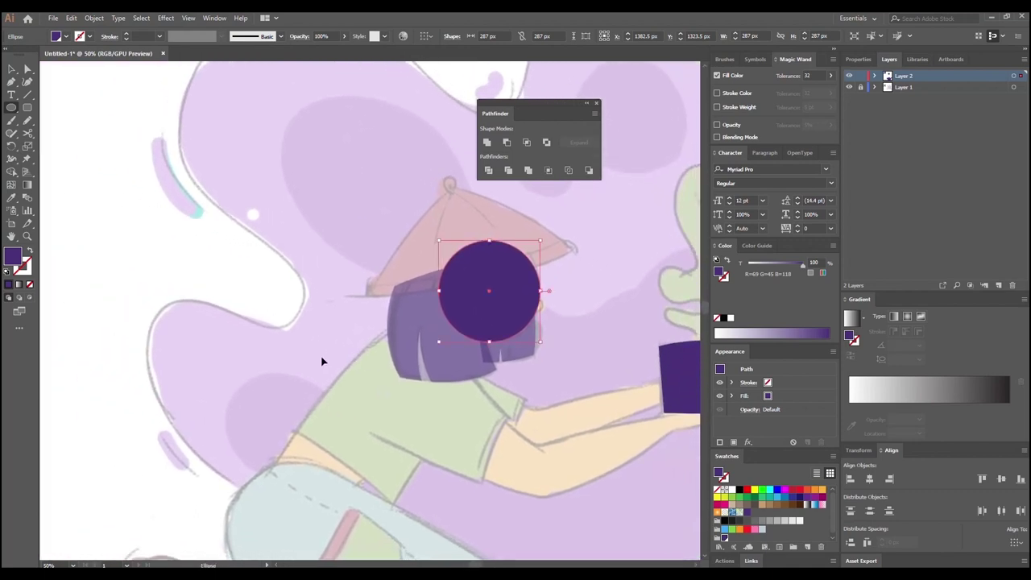
scroll(318, 358, "down", 2, "alt")
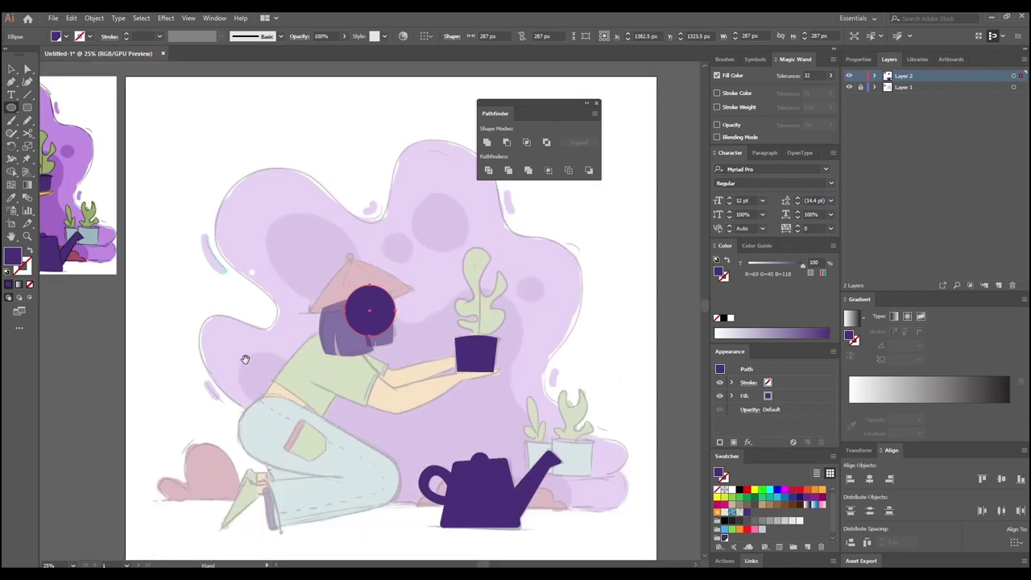
left_click_drag(247, 358, 294, 356)
left_click(11, 199)
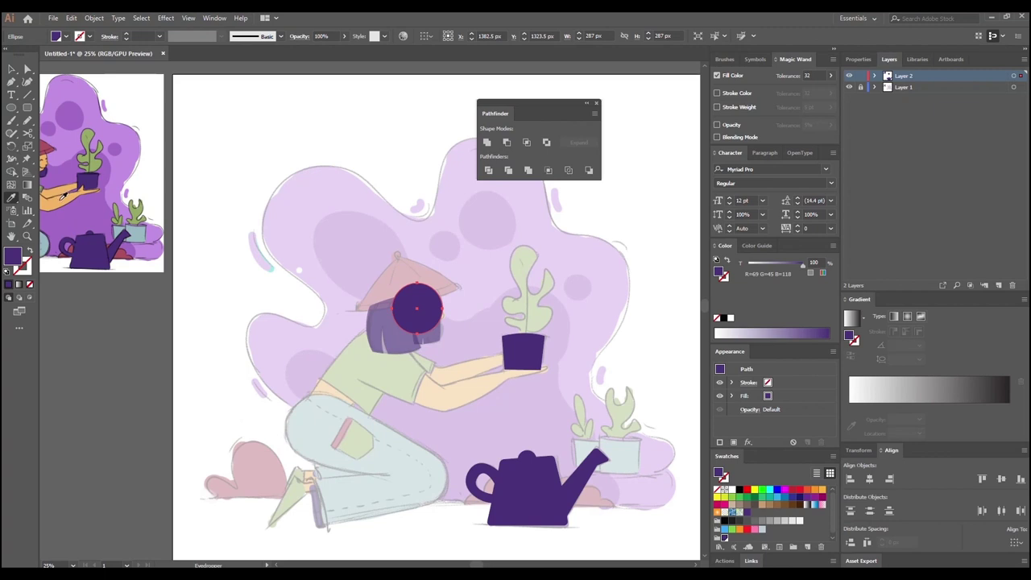
left_click(64, 195)
scroll(342, 340, "right", 2)
scroll(343, 341, "down", 1)
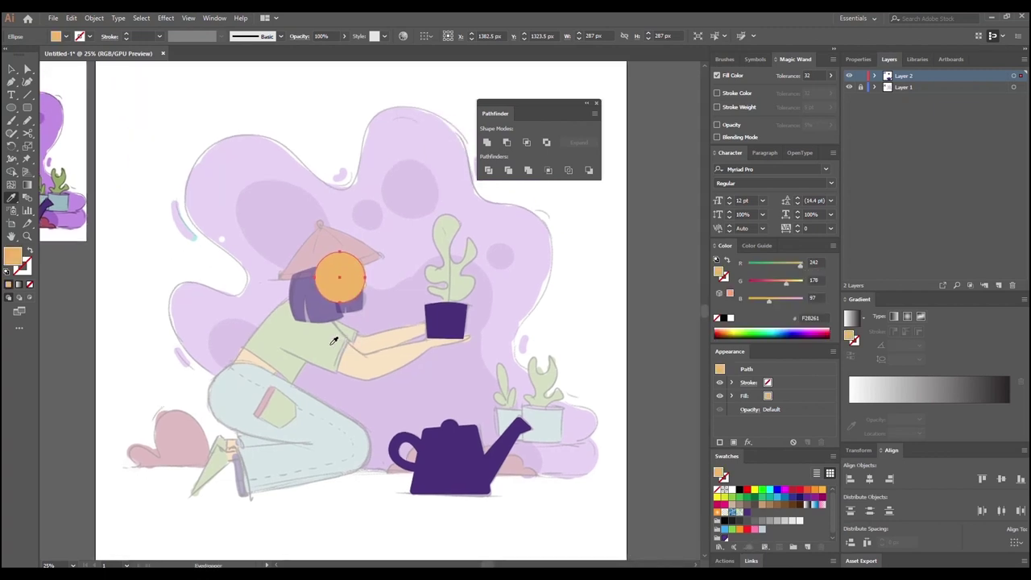
key("ctrl+plus")
key("ctrl+plus")
left_click_drag(373, 373, 281, 340)
left_click_drag(311, 376, 314, 381)
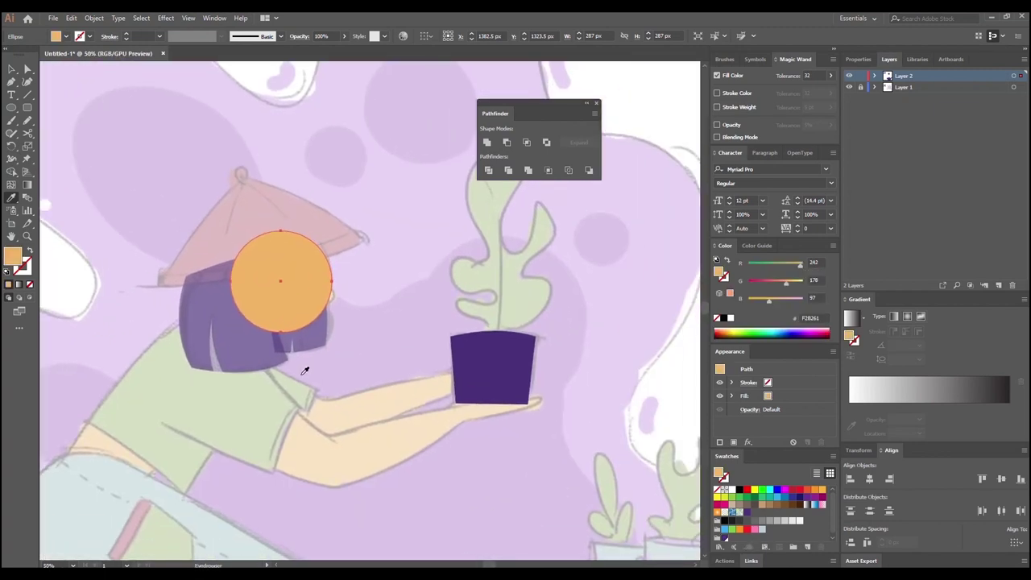
Step: Send the orange head circle backward until it sits behind both hair shapes
key("v")
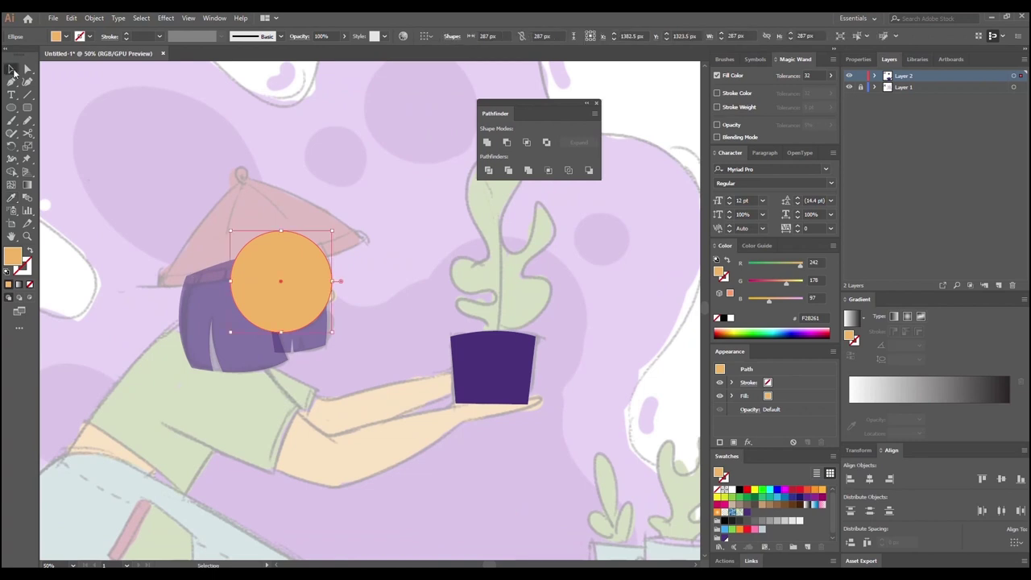
left_click(179, 248)
left_click(295, 284)
key("a")
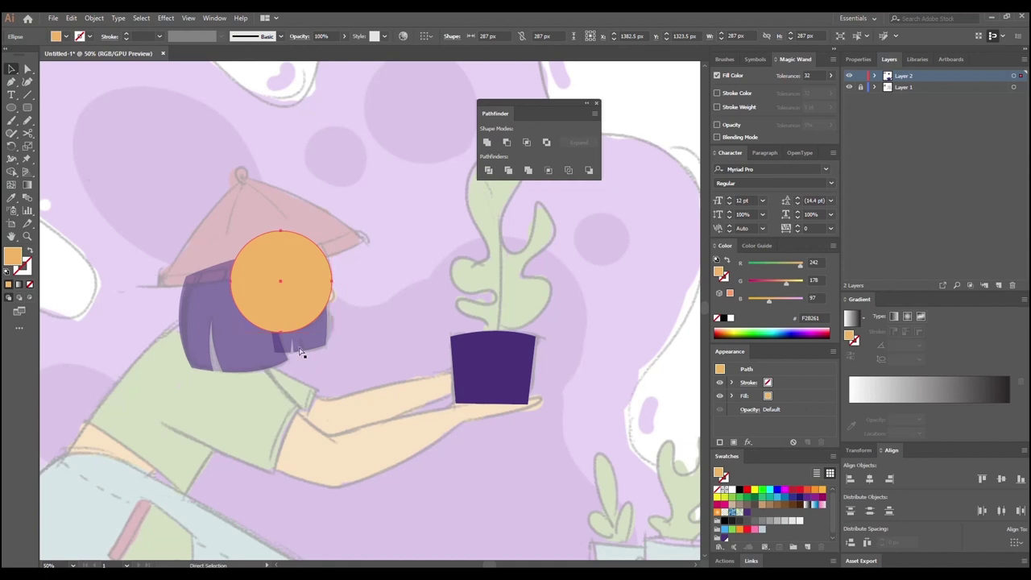
key("ctrl+[")
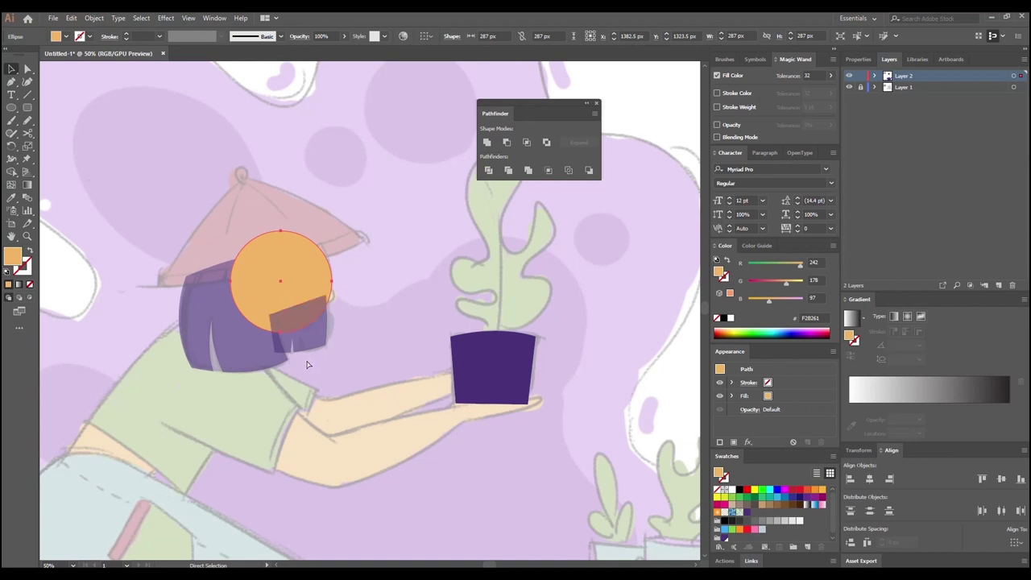
key("ctrl+[")
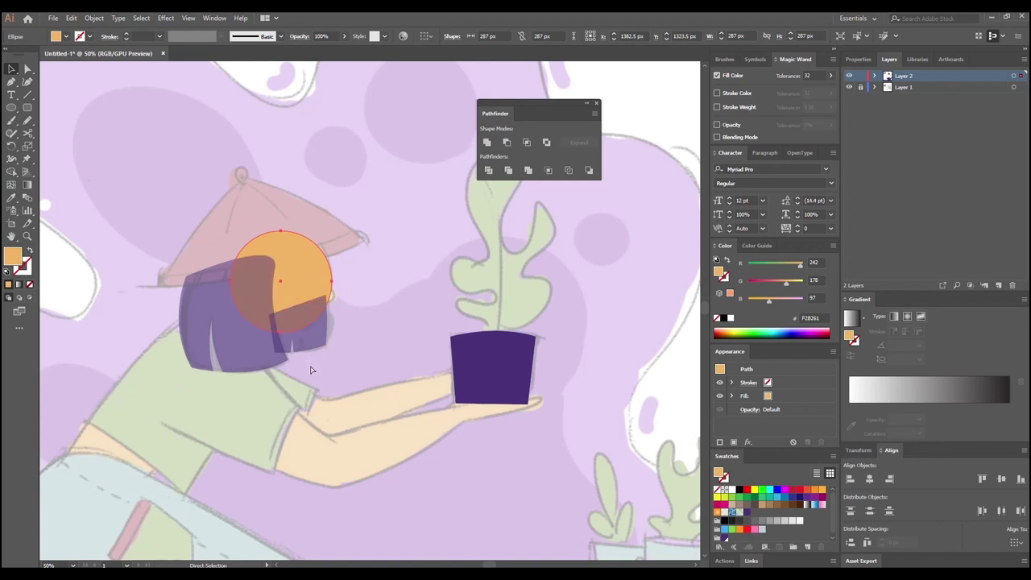
Step: Bring the head circle forward in front of the hair, and send it back behind both hair shapes
key("ctrl+]")
key("ctrl+]")
key("ctrl+[")
key("ctrl+[")
key("ctrl+[")
key("ctrl+]")
key("ctrl+bracketright")
key("ctrl+bracketright")
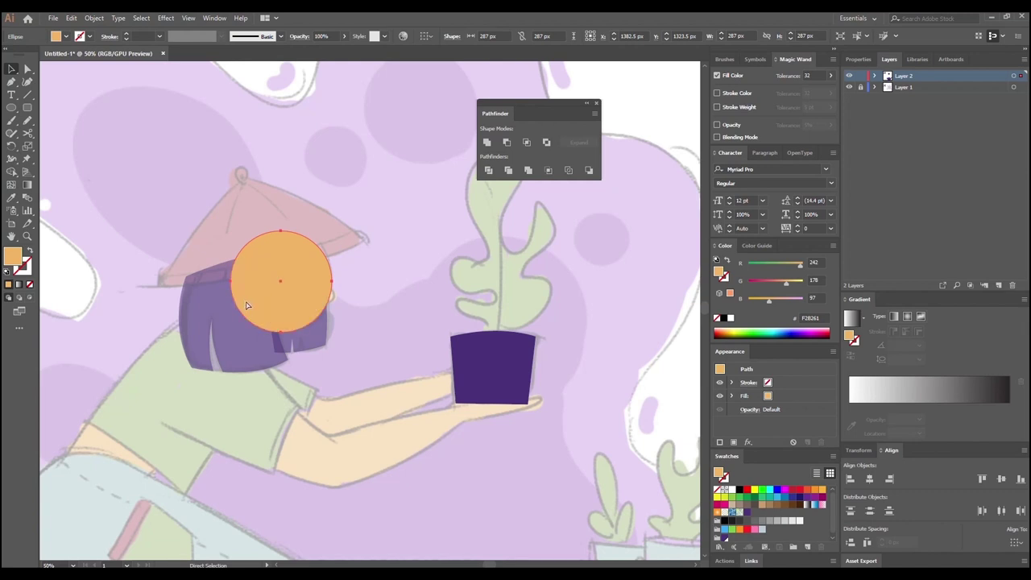
key("ctrl+bracketleft")
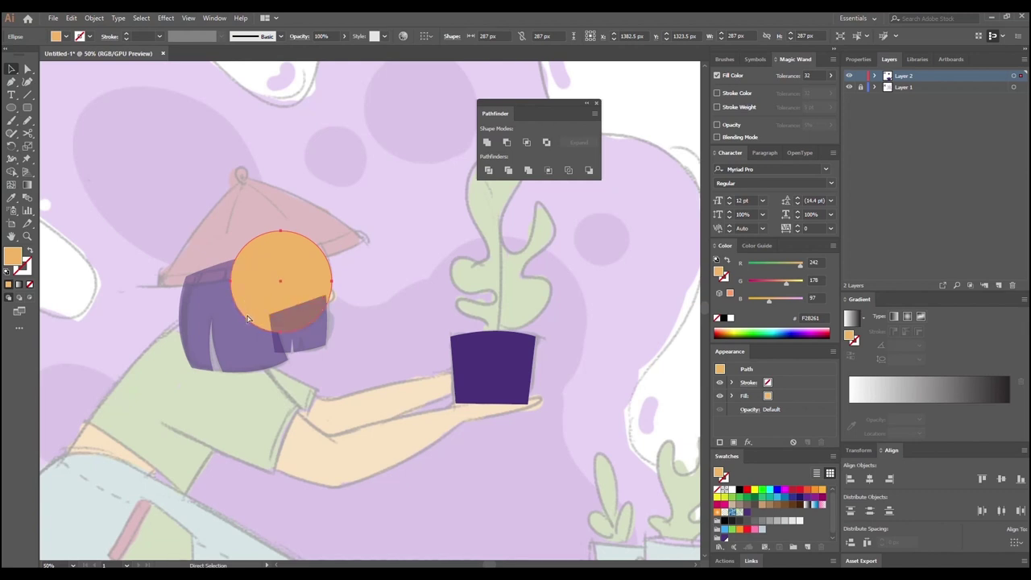
key("ctrl+bracketleft")
Step: Send the hair section below the face behind the head circle, and deselect it
key("v")
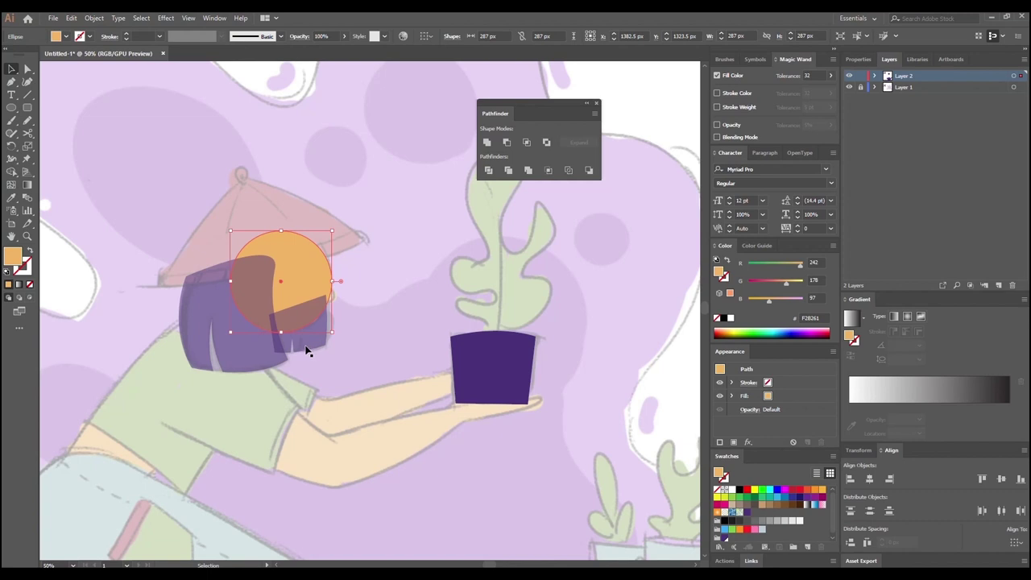
key("a")
left_click(280, 341)
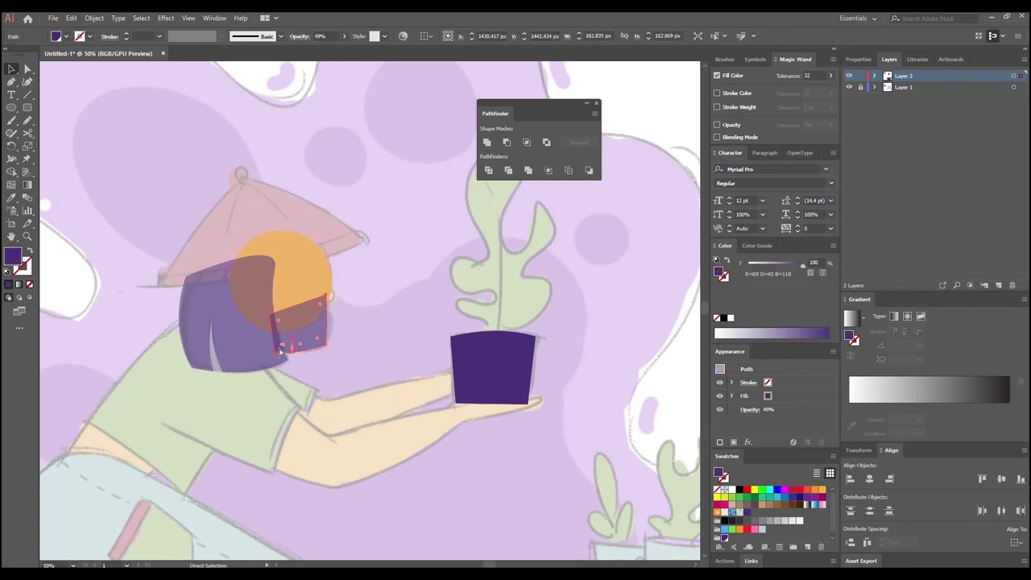
key("ctrl+bracketleft")
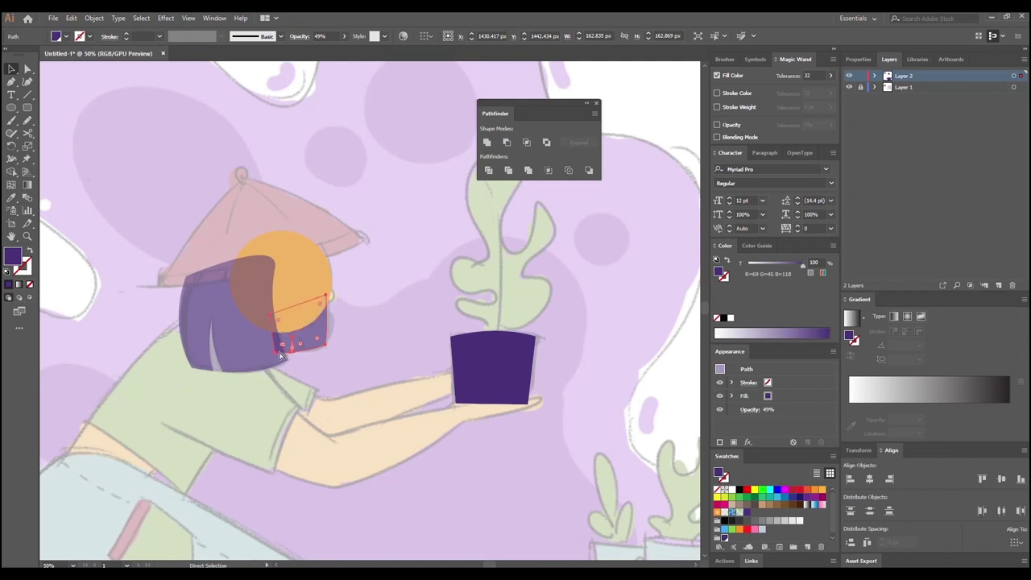
left_click(333, 381)
Step: Draw a circle 41 px in diameter with the Ellipse tool at the front edge of the face as the nose
left_click_drag(323, 409, 351, 429)
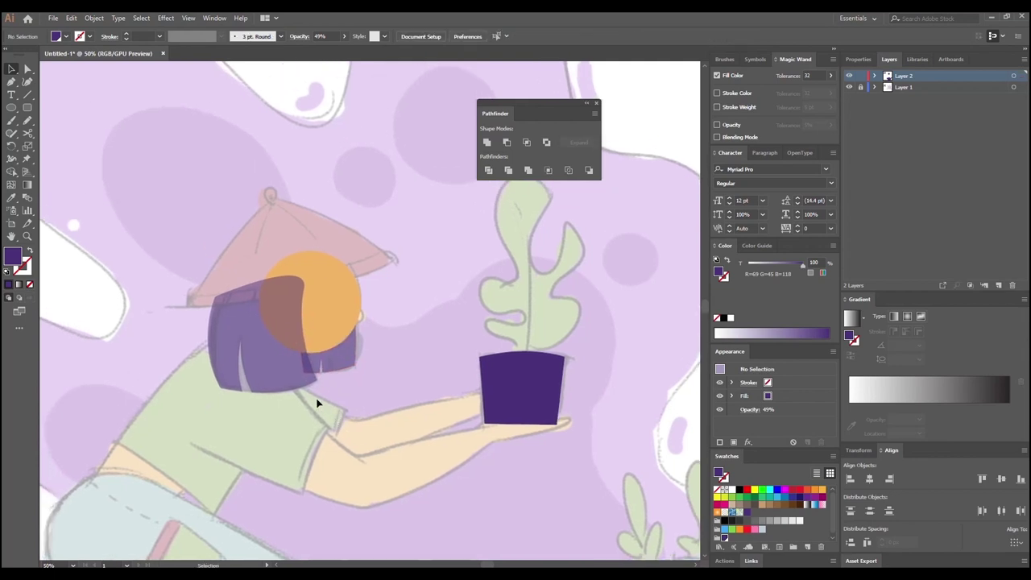
left_click(329, 308)
key("l")
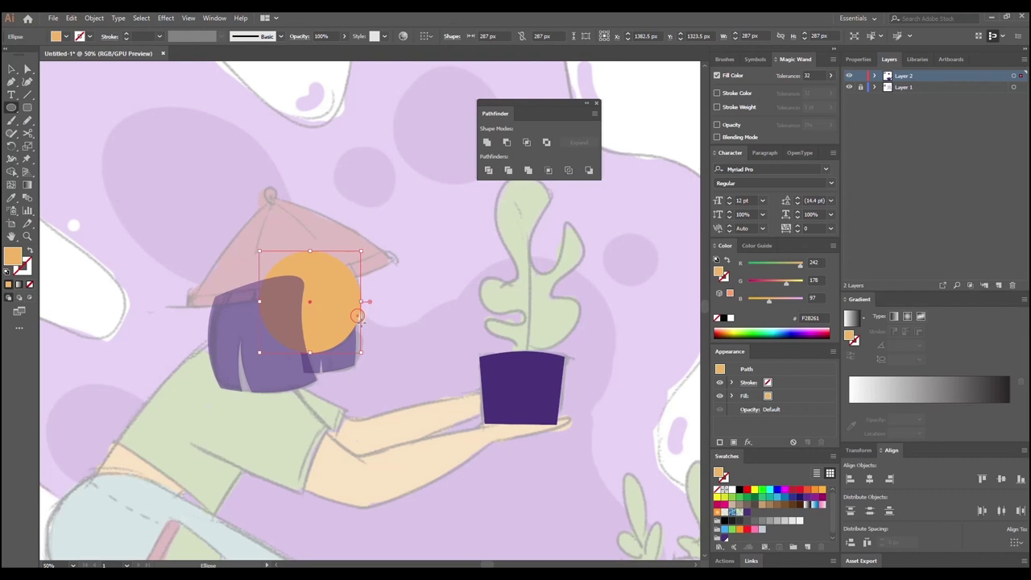
left_click_drag(364, 322, 350, 309)
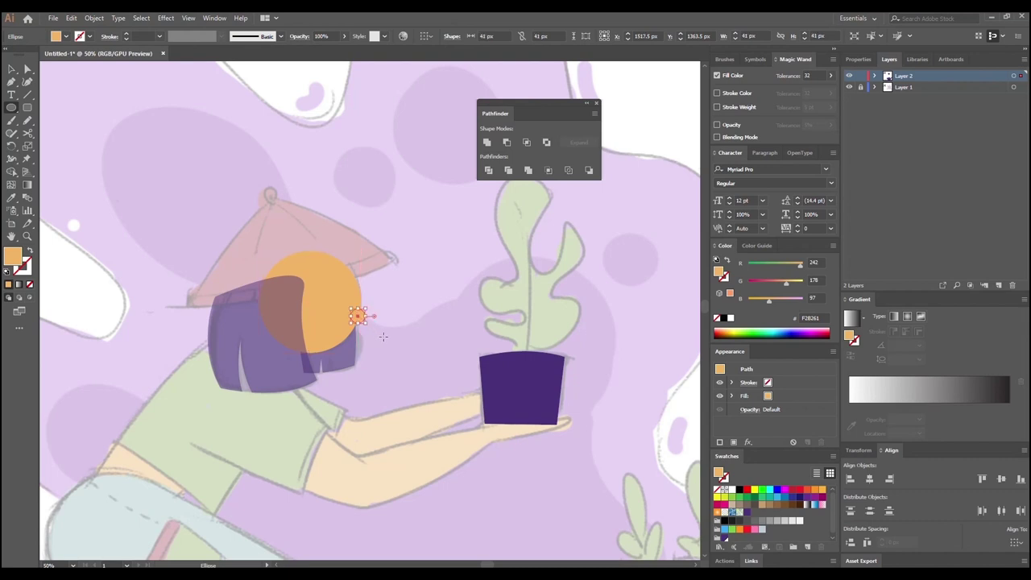
left_click(10, 70)
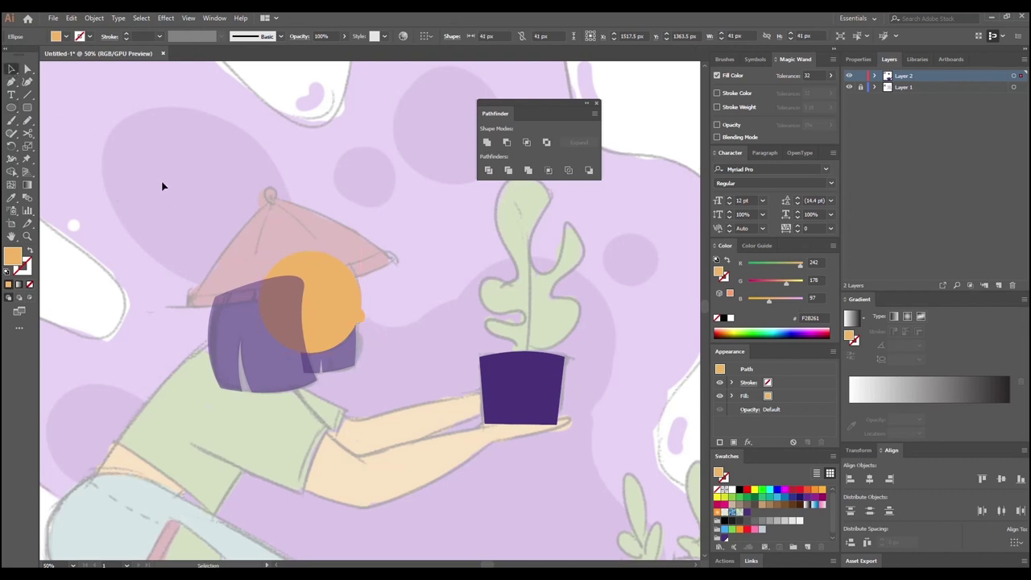
Step: Save the head circle's orange fill as a global swatch in the same colour group as the purple one, and deselect the circle
left_click(316, 284)
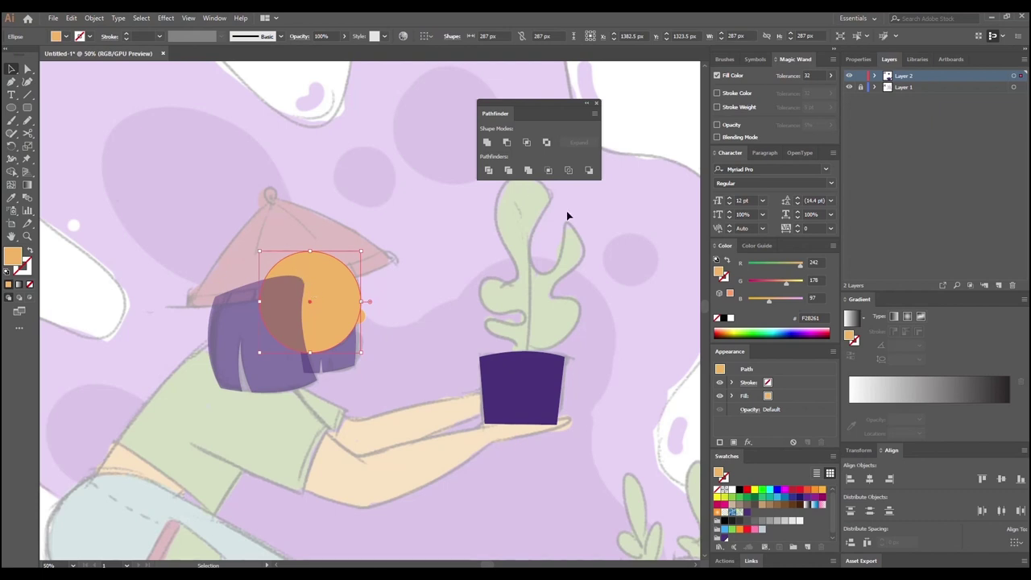
left_click_drag(729, 454, 252, 172)
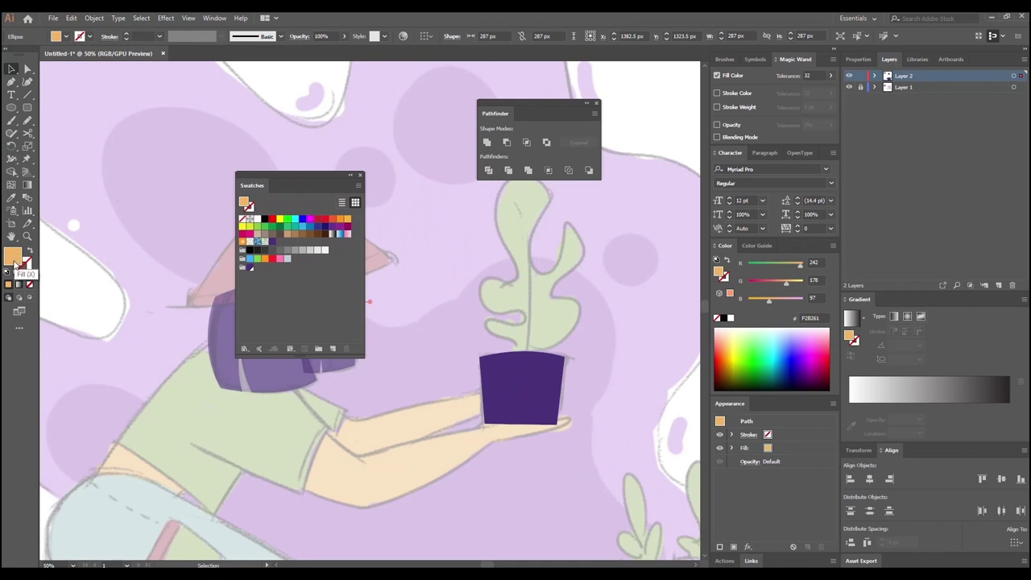
left_click_drag(12, 262, 252, 274)
double_click(257, 271)
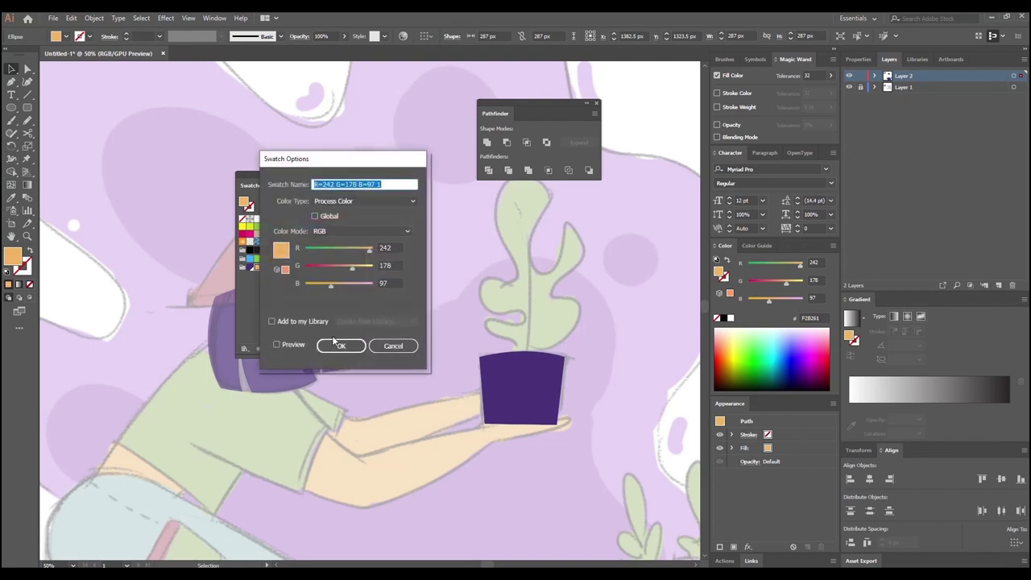
left_click(314, 216)
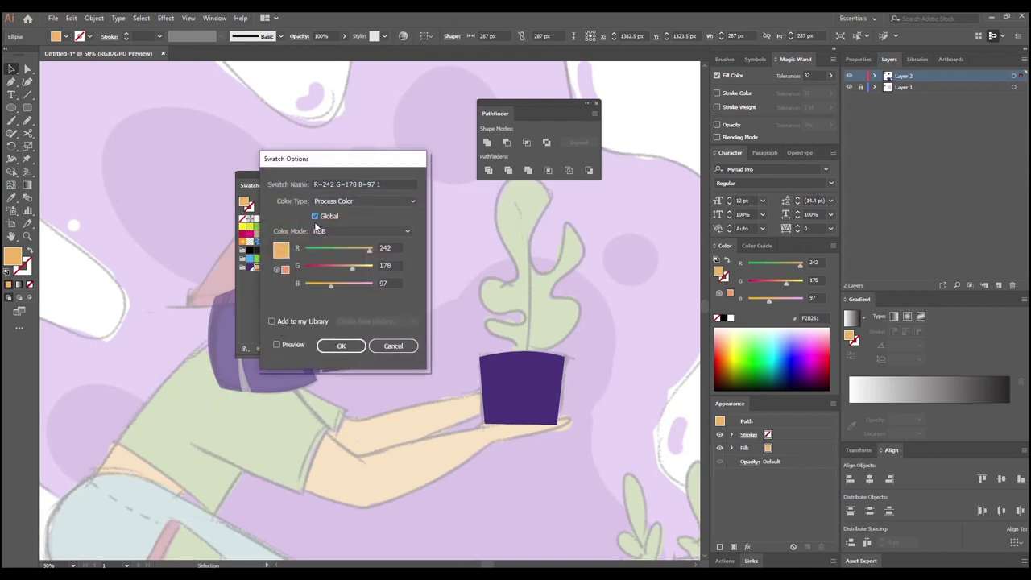
left_click(333, 349)
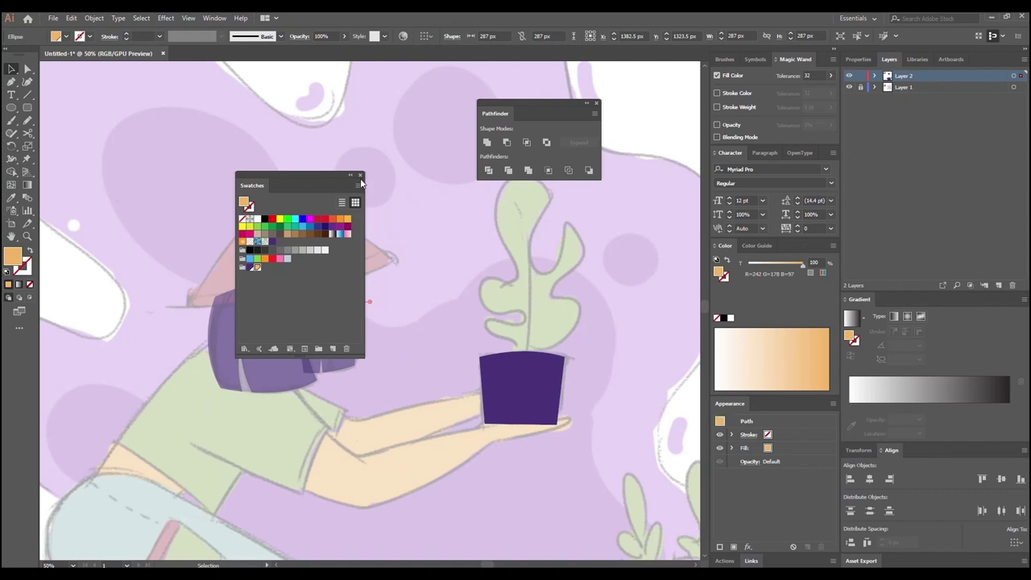
left_click_drag(253, 182, 756, 557)
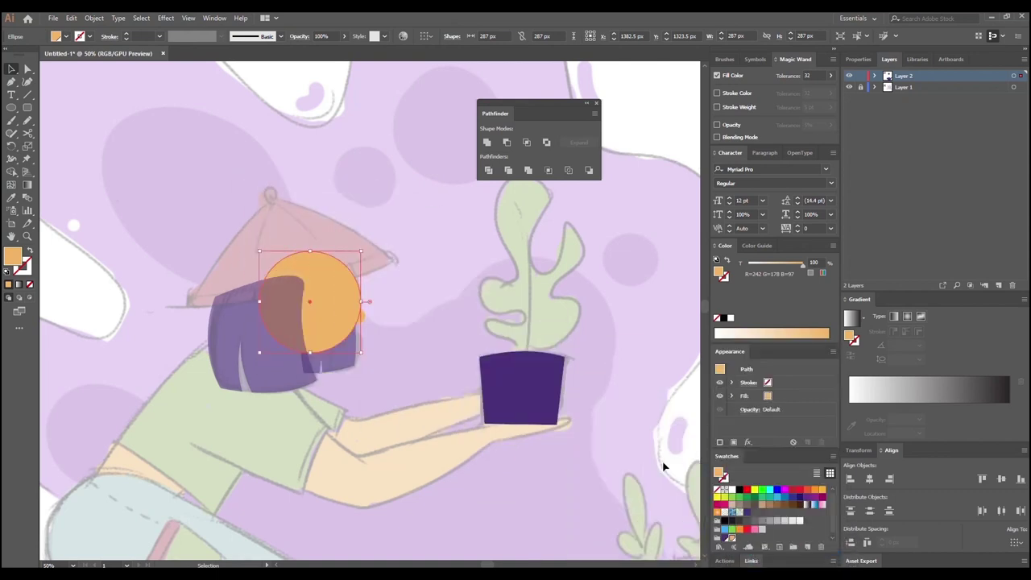
left_click(196, 237)
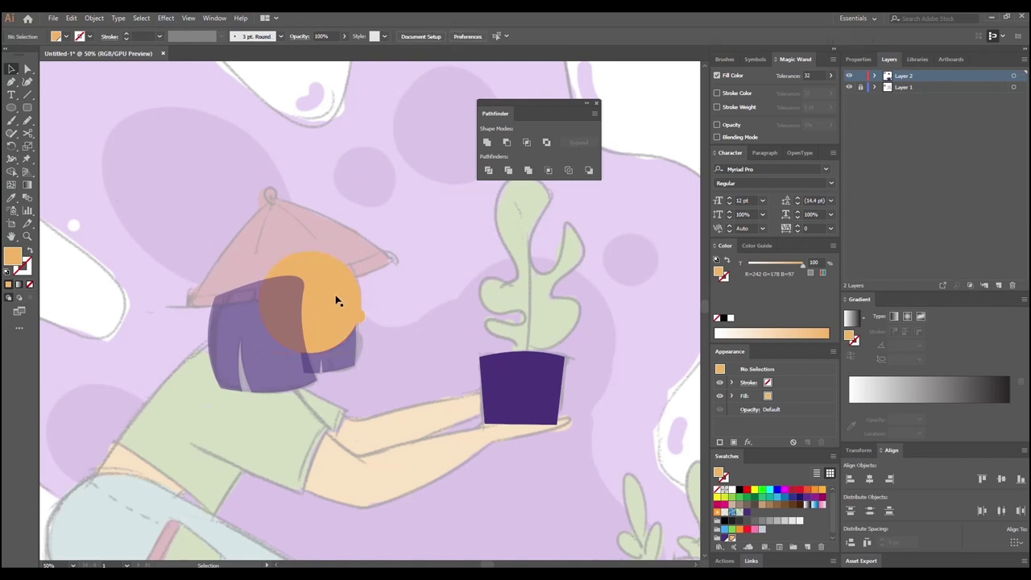
Step: Fill the nose circle with the global orange swatch, check the head circle's fill, and deselect
left_click(359, 321)
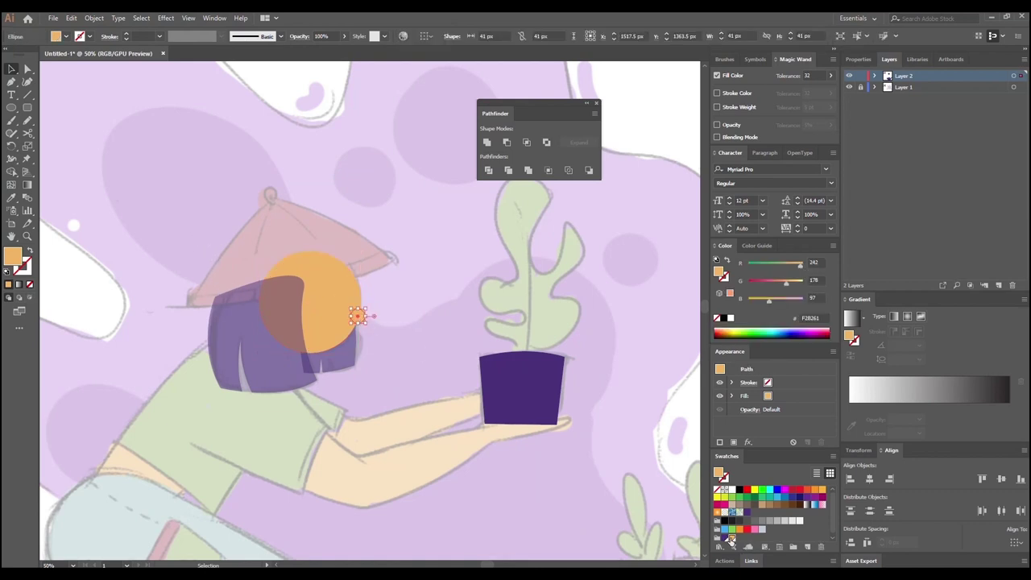
left_click(730, 537)
left_click(320, 302)
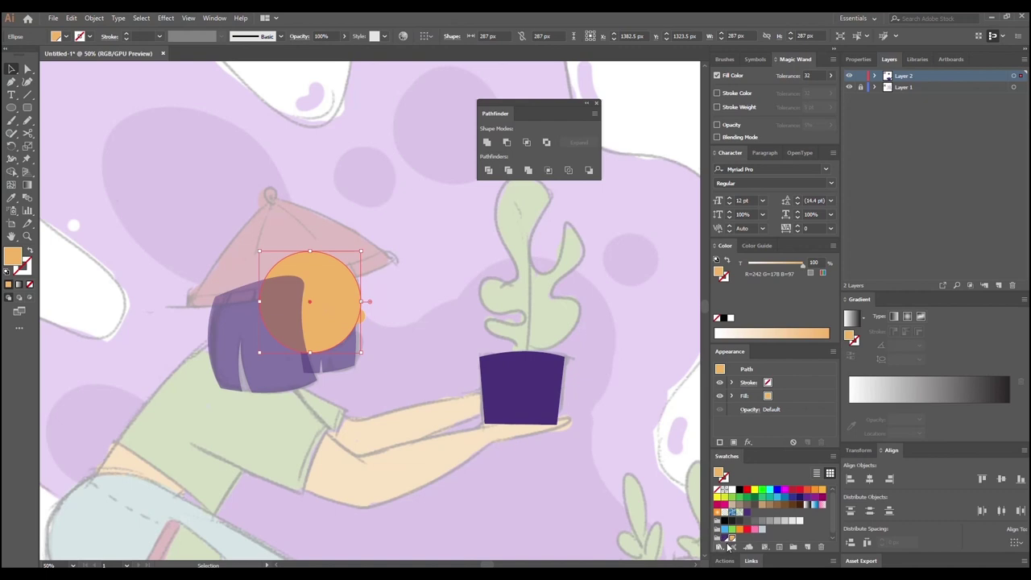
left_click(420, 348)
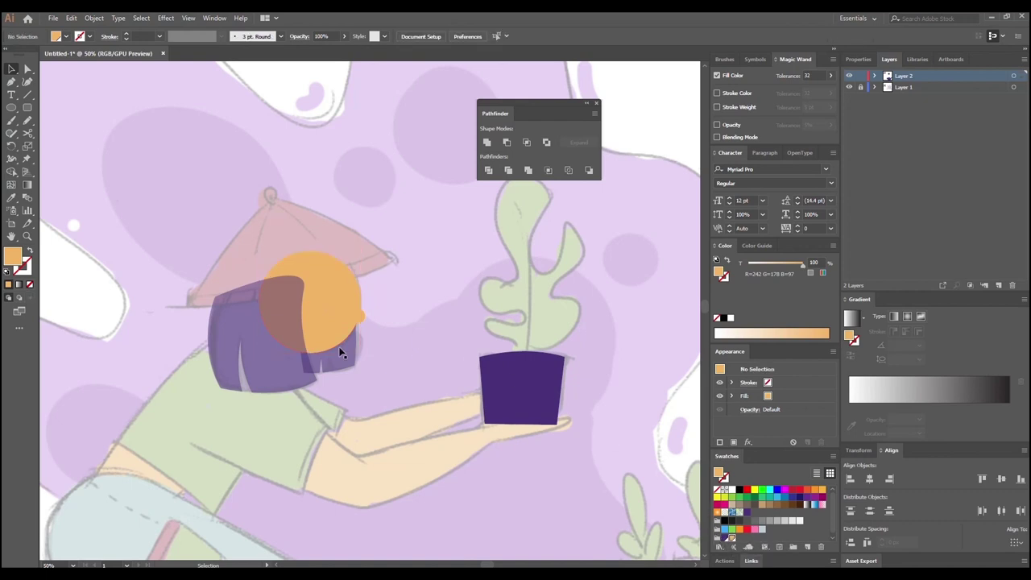
Step: Start the front arm outline with the Pen tool, tracing its upper edge from the sleeve through the inner elbow to the wrist
key("space")
left_click_drag(300, 376, 281, 265)
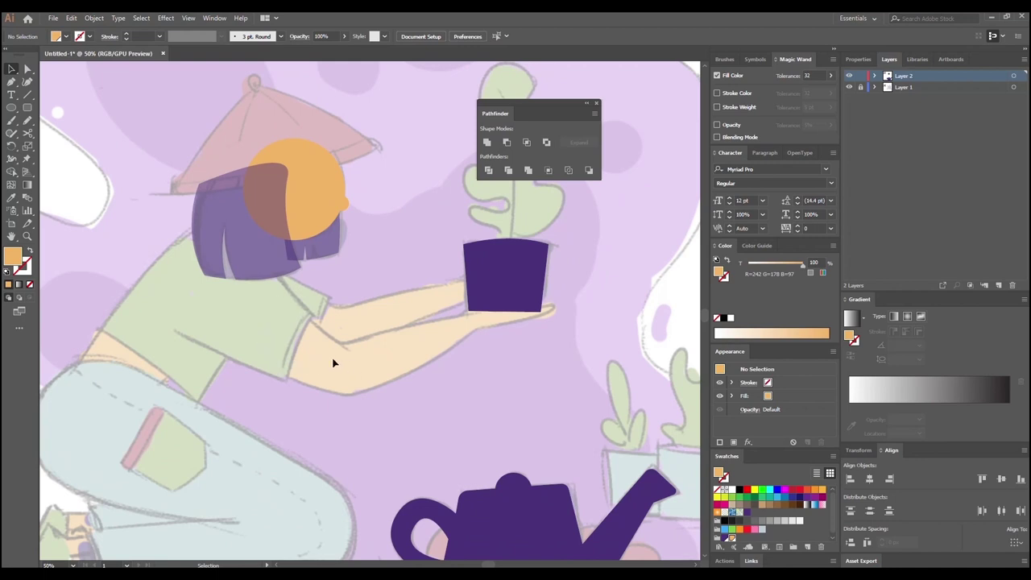
left_click(12, 83)
left_click(301, 315)
left_click(339, 343)
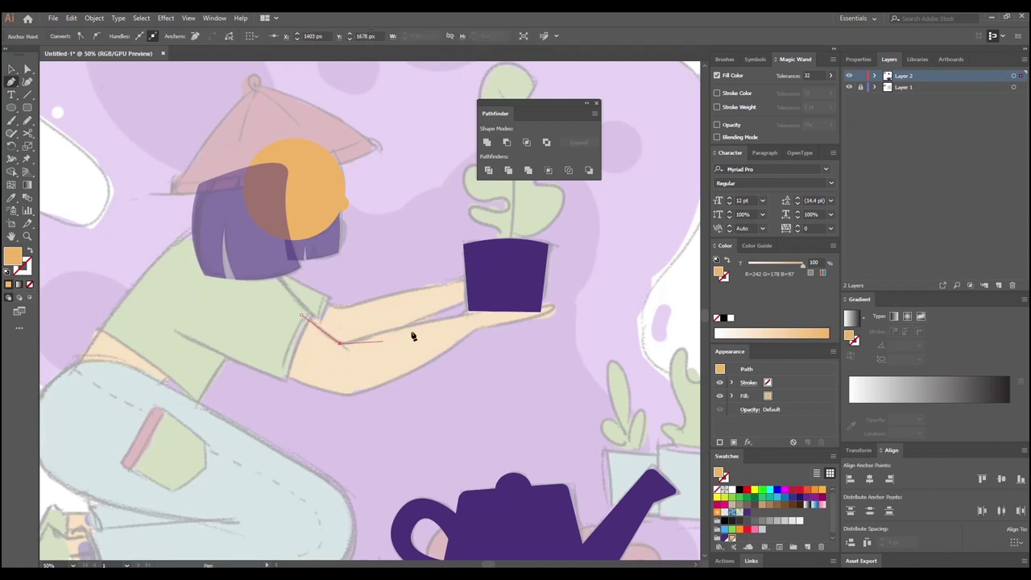
left_click_drag(457, 317, 470, 315)
left_click(470, 318)
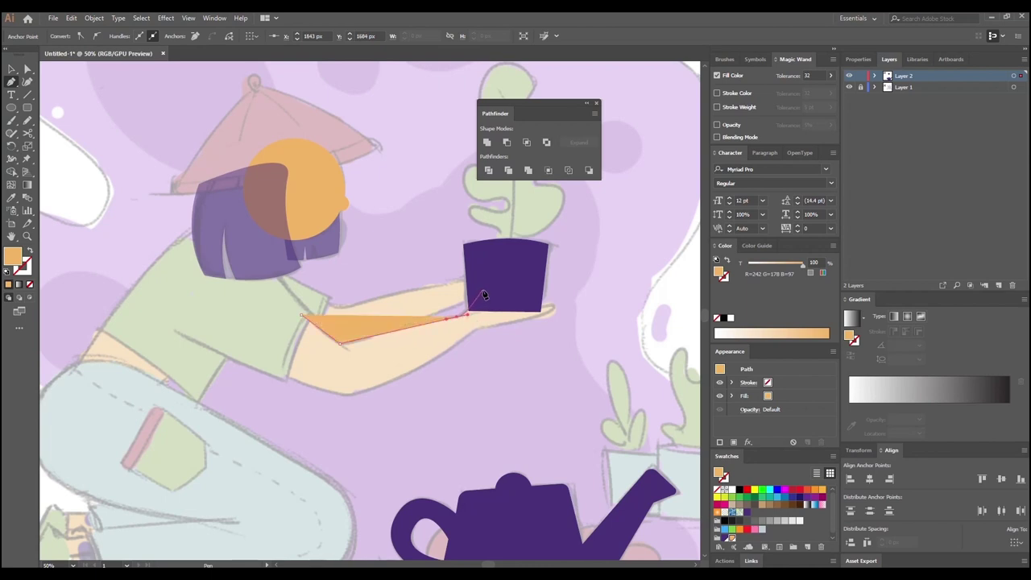
Step: Continue the arm path around the thumb, along the palm to the fingertips, and back under the hand to the wrist
mouse_move(483, 293)
left_mouse_down()
mouse_move(497, 285)
mouse_move(486, 283)
left_mouse_up()
left_click(487, 287)
left_click(494, 291)
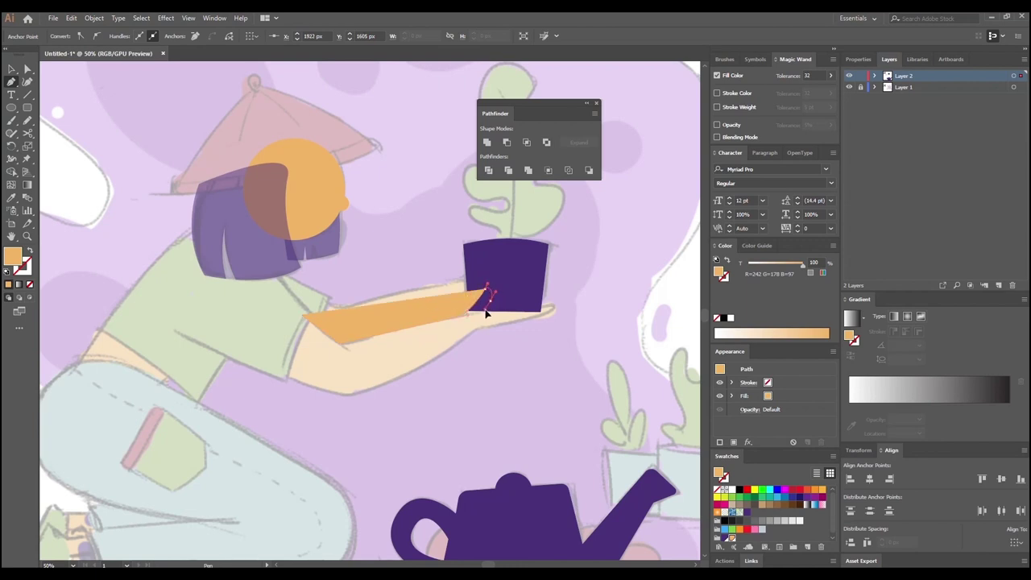
left_click(489, 304)
left_click(551, 303)
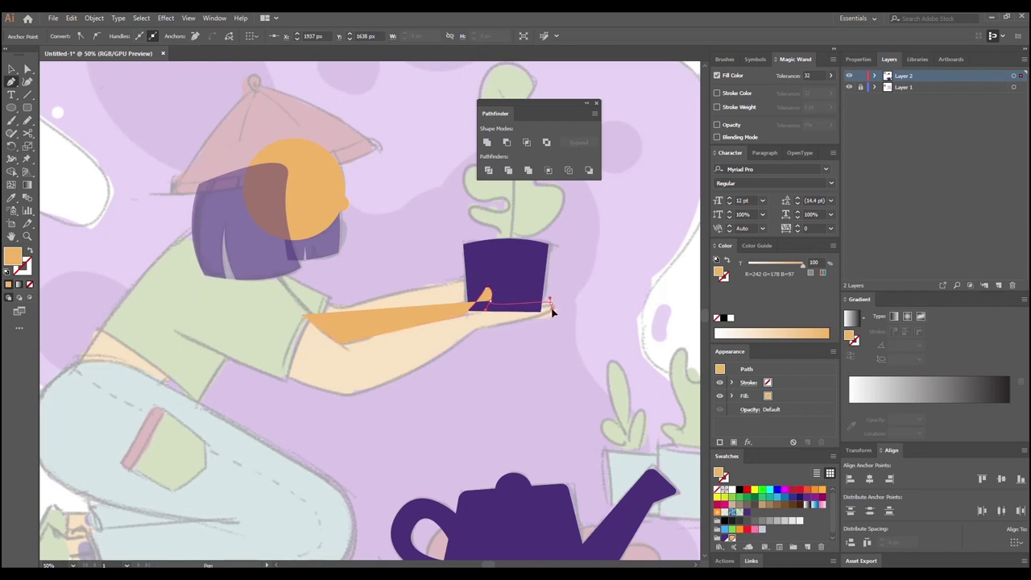
left_click(476, 328)
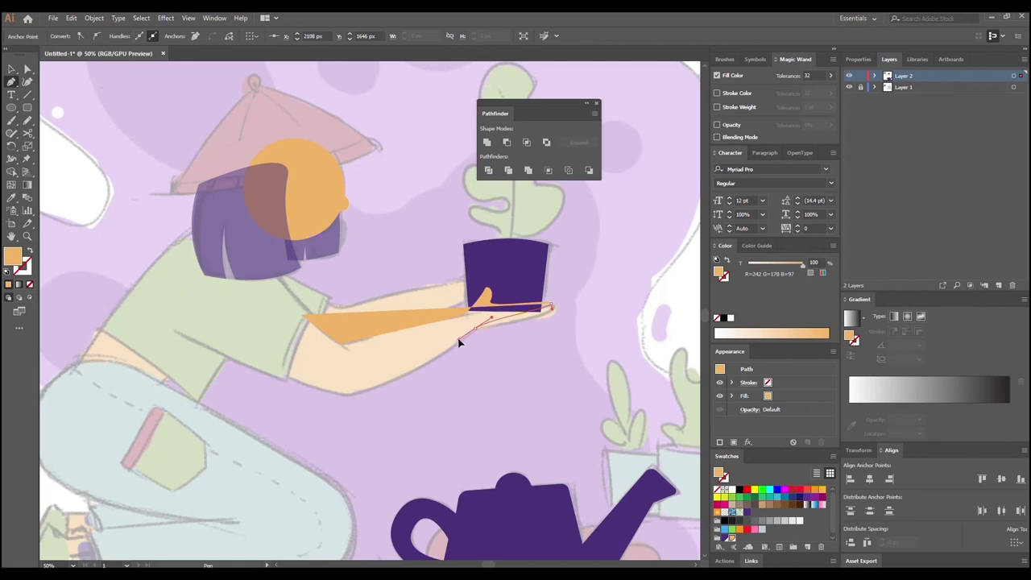
Step: Trace the curved underside of the forearm and elbow up into the sleeve, and close the arm path at its starting point
left_click_drag(463, 339, 469, 338)
left_click_drag(352, 394, 324, 396)
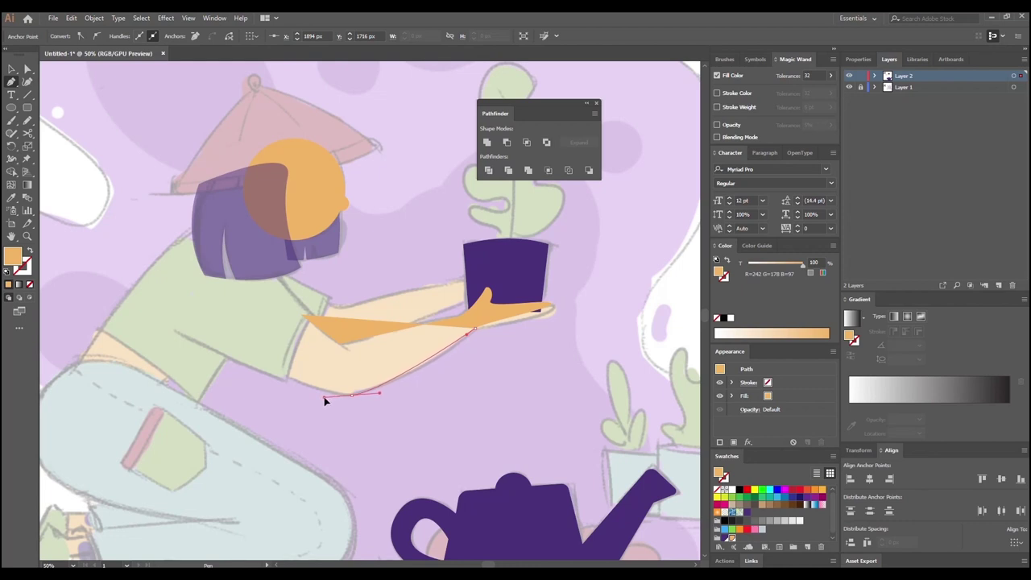
left_click(302, 315)
left_click(265, 368)
left_click(302, 316)
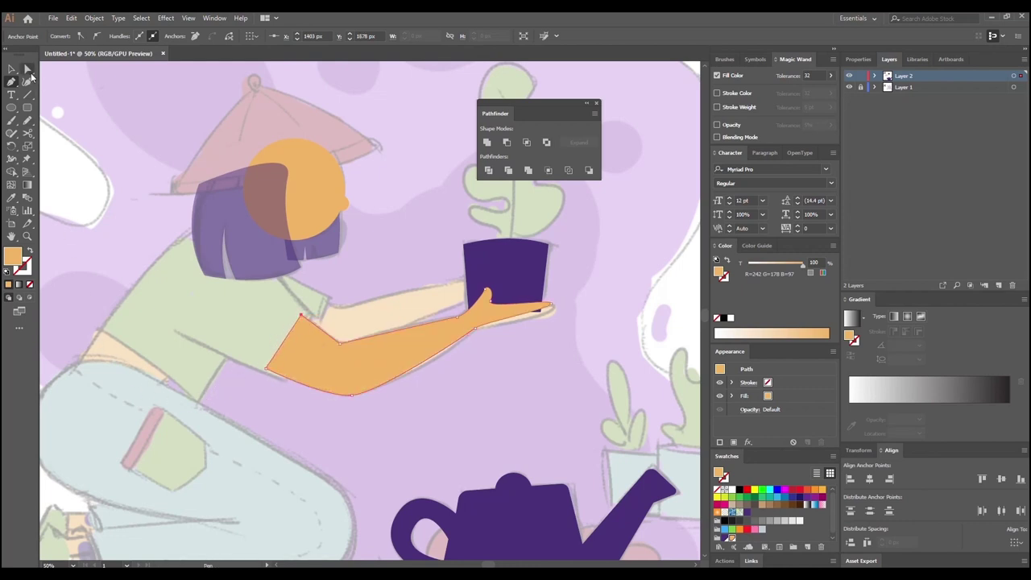
Step: Set the opacity of the purple flower pot above the hand to 44%
left_click(28, 70)
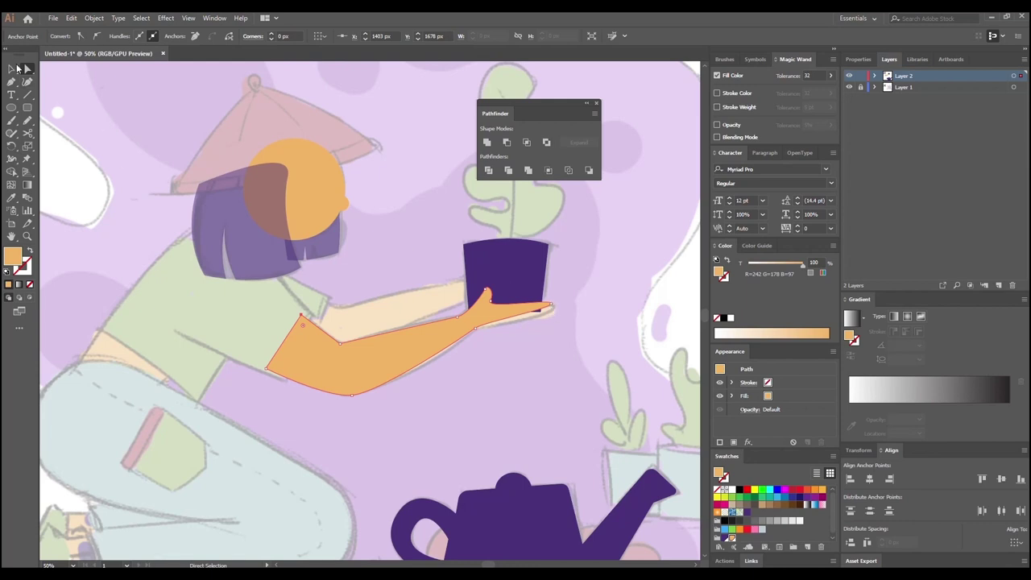
left_click(12, 69)
left_click(514, 270)
left_click(344, 37)
left_click(318, 50)
left_click(469, 322)
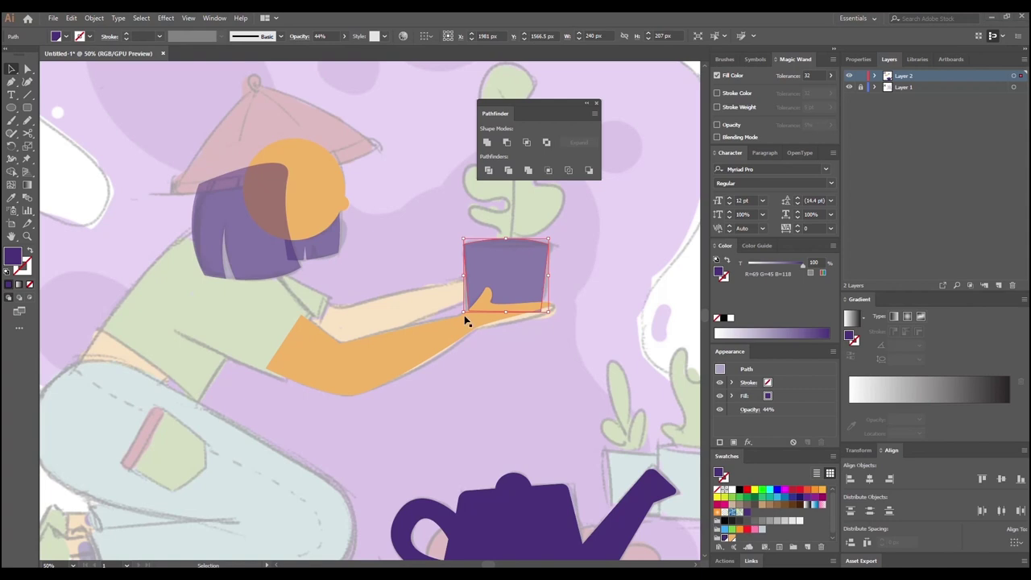
Step: Set the opacity of the orange front arm shape to 39%
left_click(448, 334)
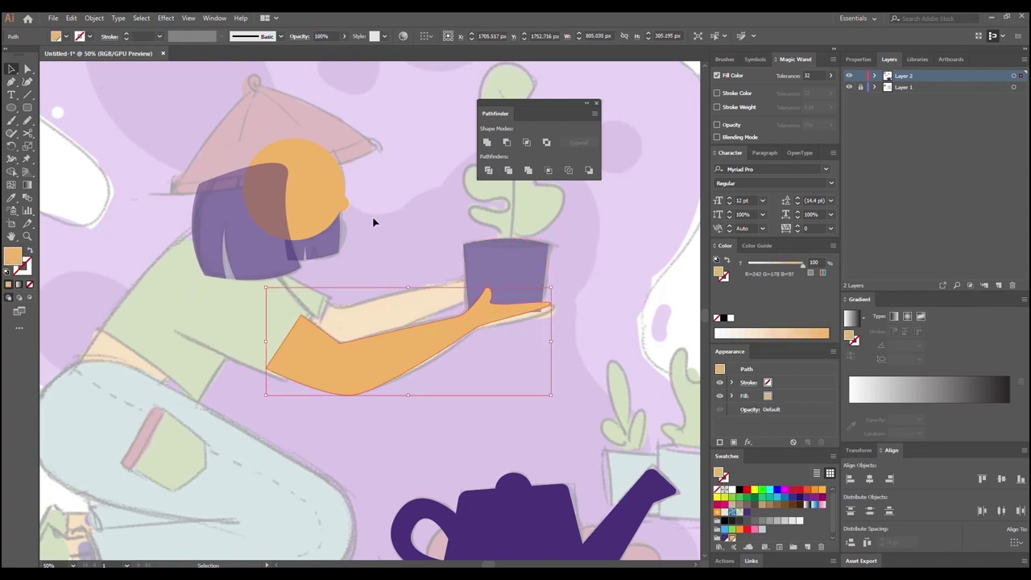
left_click(343, 36)
left_click_drag(347, 49, 319, 49)
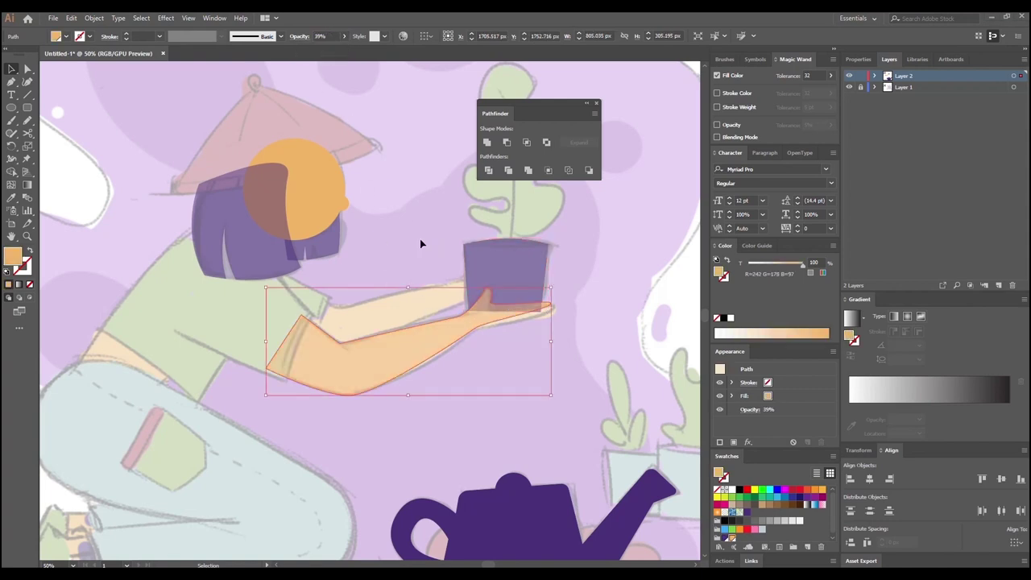
Step: Refine the front arm's hand by adjusting the anchor points and curve handles at the fingertips, wrist and thumb to match the sketch
key("a")
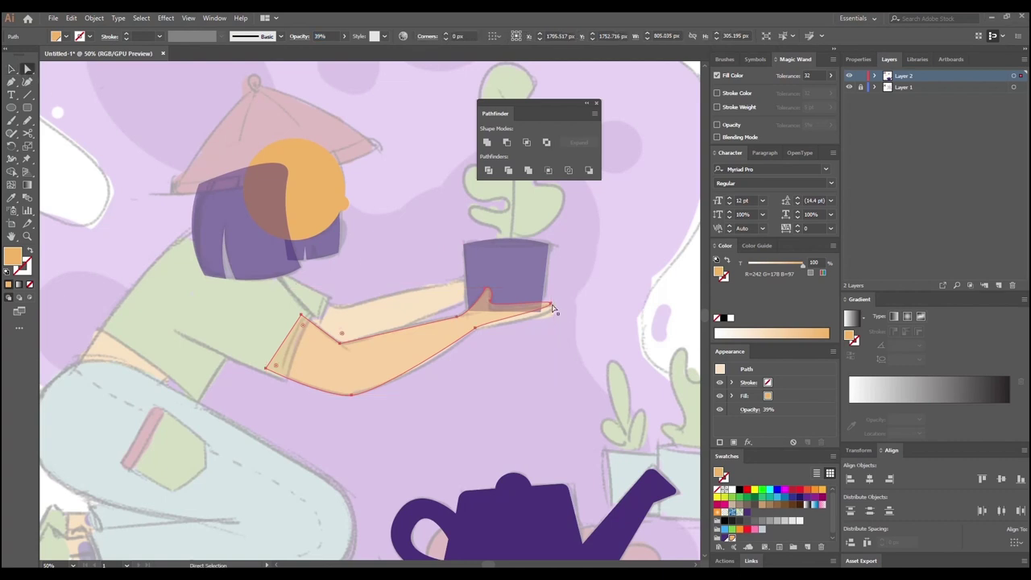
left_click(552, 307)
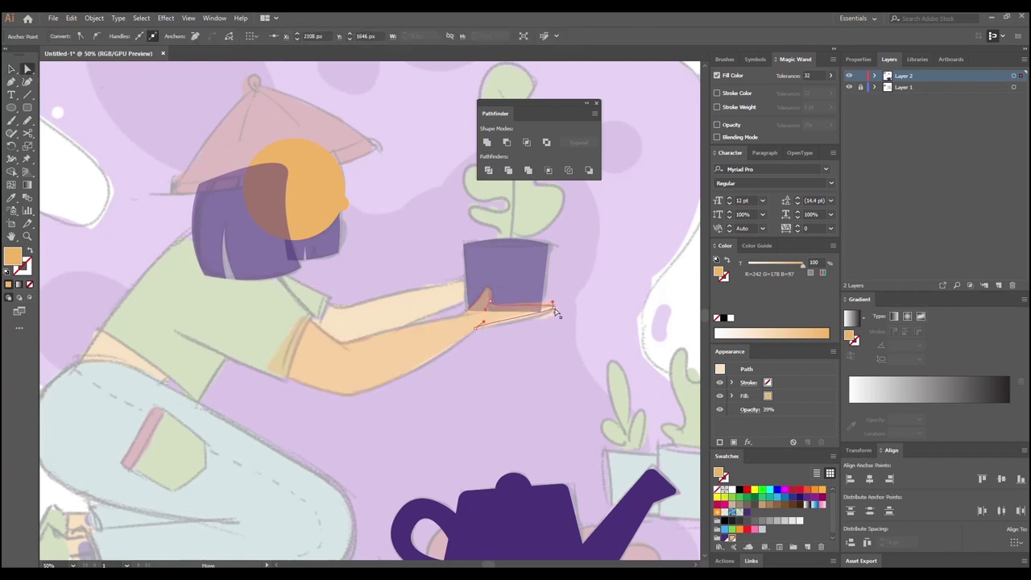
left_click_drag(483, 323, 489, 324)
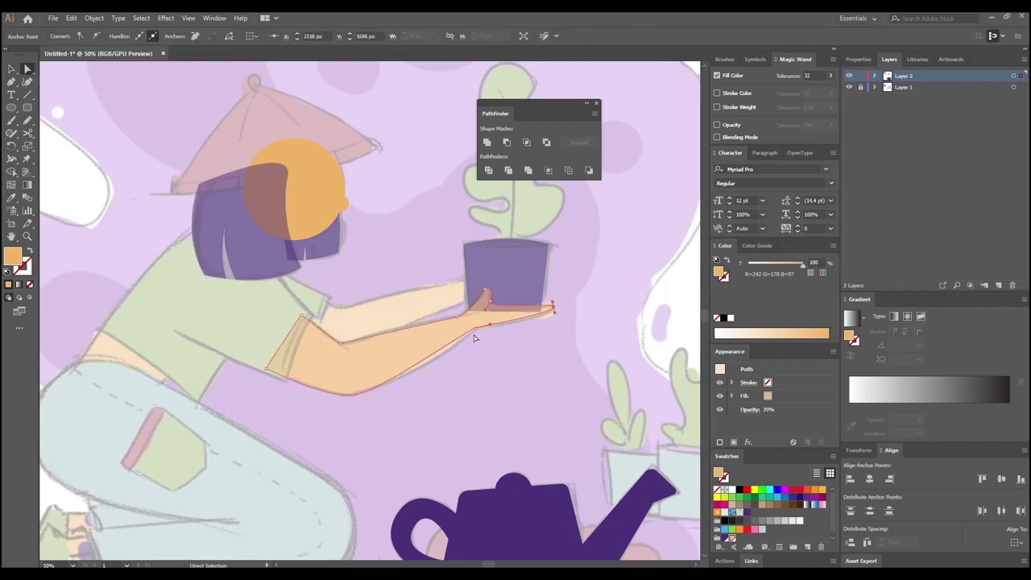
left_click(476, 331)
left_click_drag(489, 305, 462, 300)
left_click(497, 301)
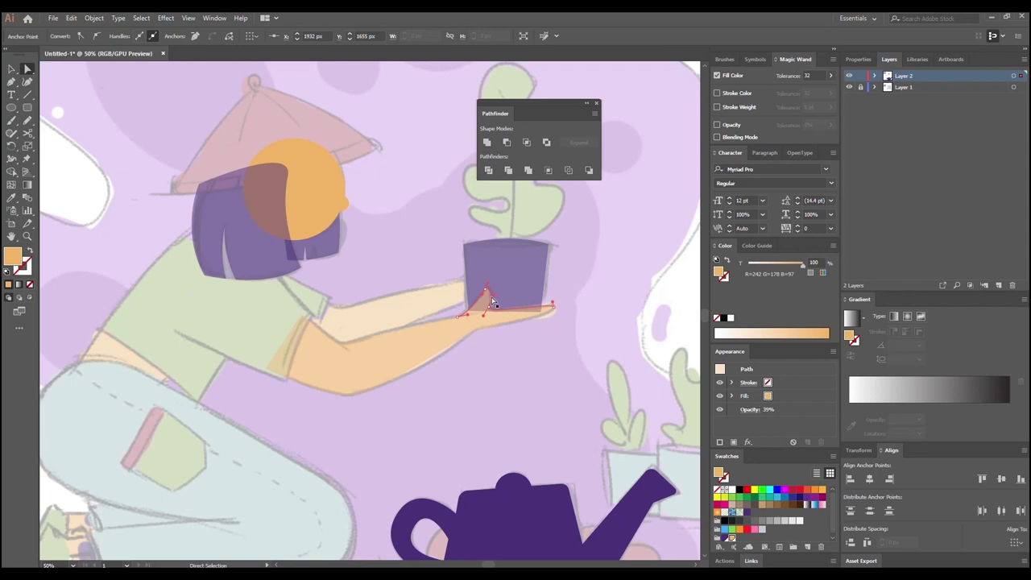
left_click(431, 284)
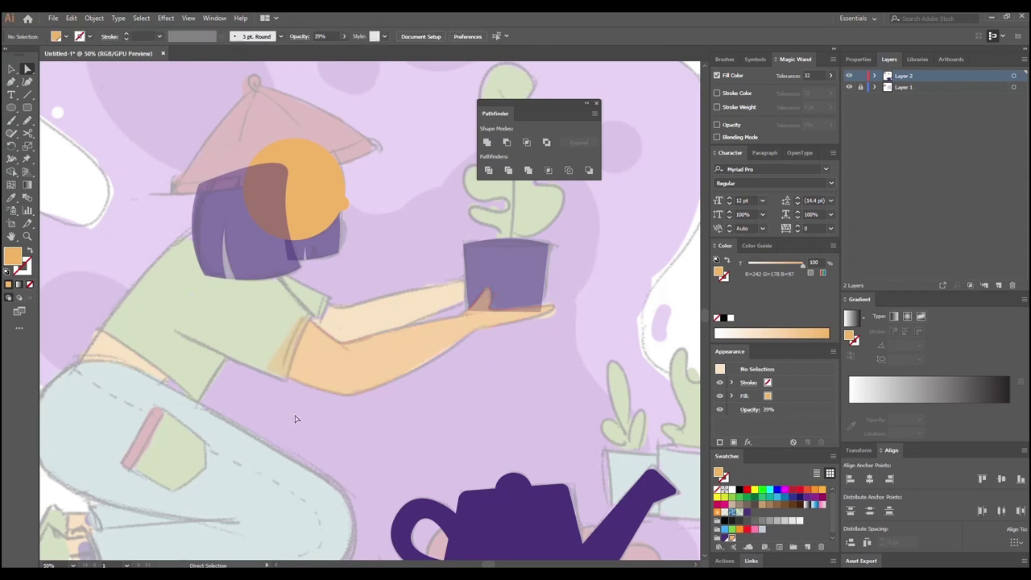
Step: Trace the upper edge of the back arm with the Pen tool, from the sleeve along the forearm to the hand at the pot
scroll(295, 419, "down", 2)
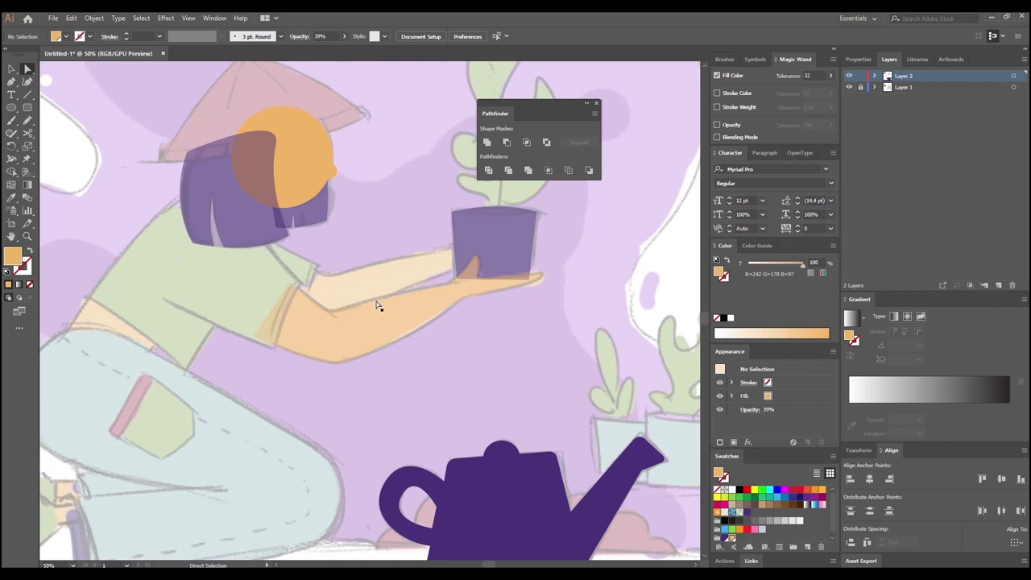
left_click(335, 333)
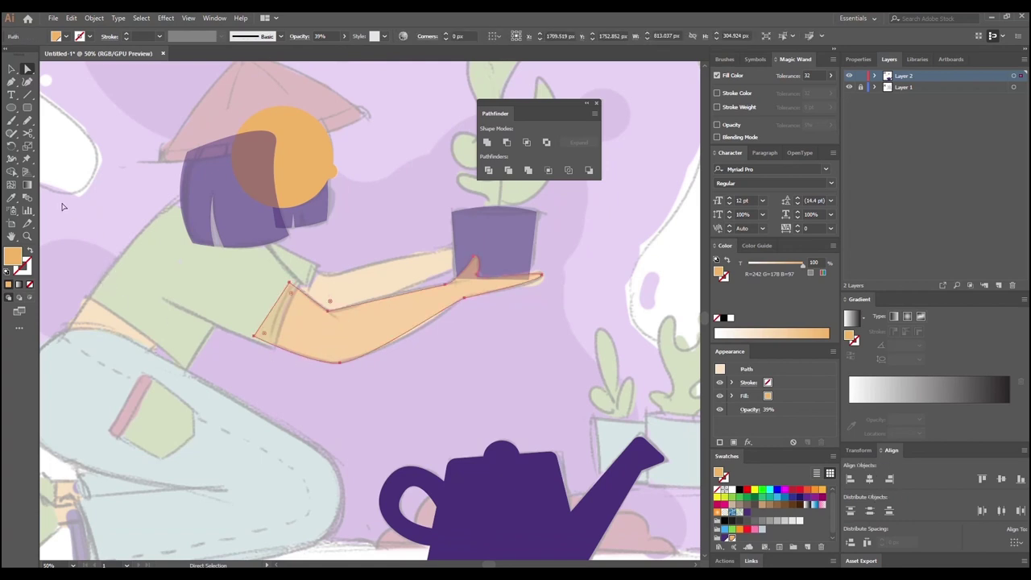
left_click(11, 81)
left_click(305, 266)
left_click(326, 277)
left_click(454, 251)
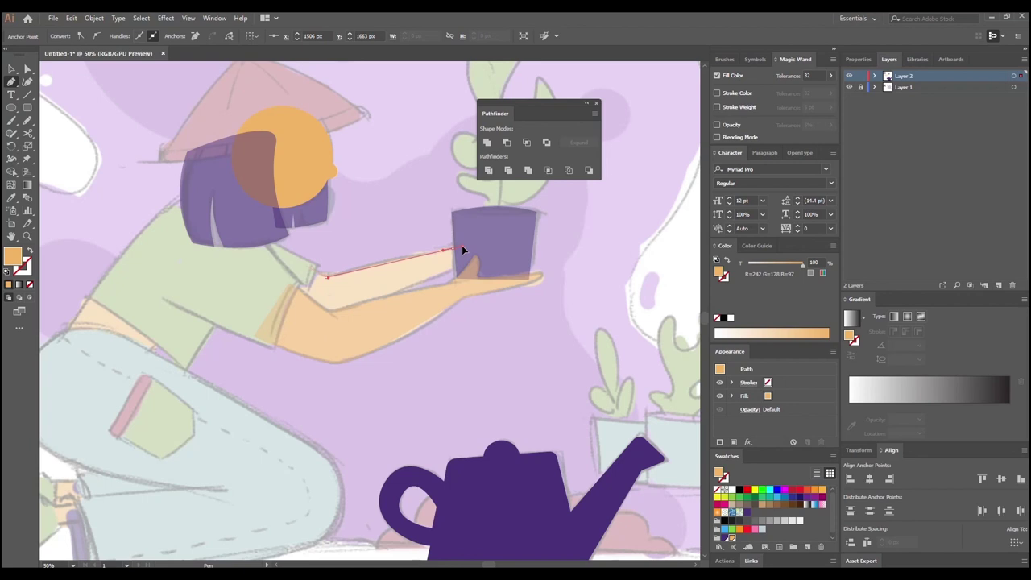
left_click(464, 254)
Step: Trace the underside of the back arm from the hand to the elbow and up to the sleeve, and close the path
left_click(454, 269)
left_click(334, 321)
left_click(292, 290)
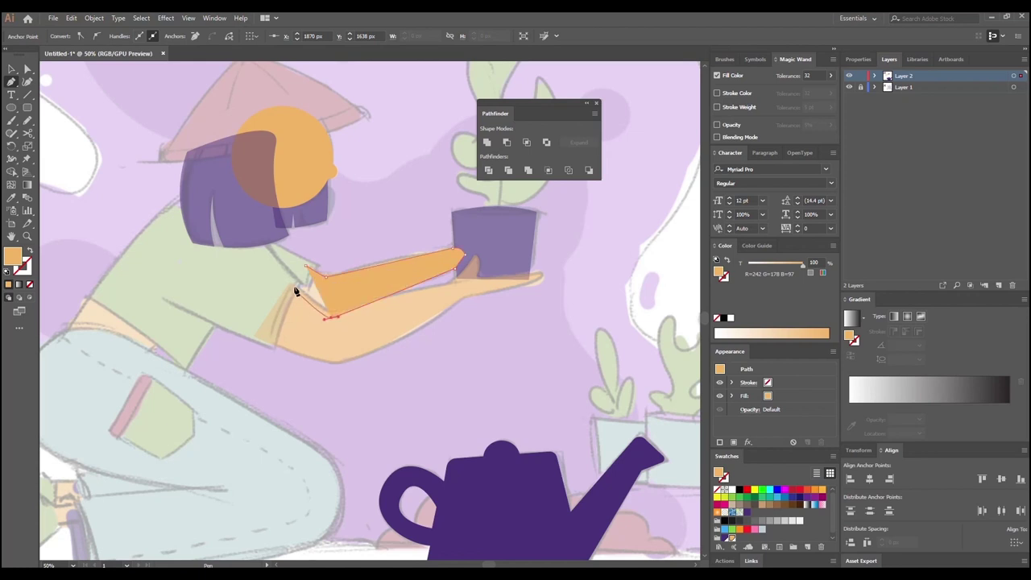
left_click(304, 267)
left_click(304, 267)
left_click_drag(304, 268, 306, 265)
Step: Set the opacity of the front arm shape to 100%
left_click(12, 69)
left_click(52, 100)
left_click(321, 338)
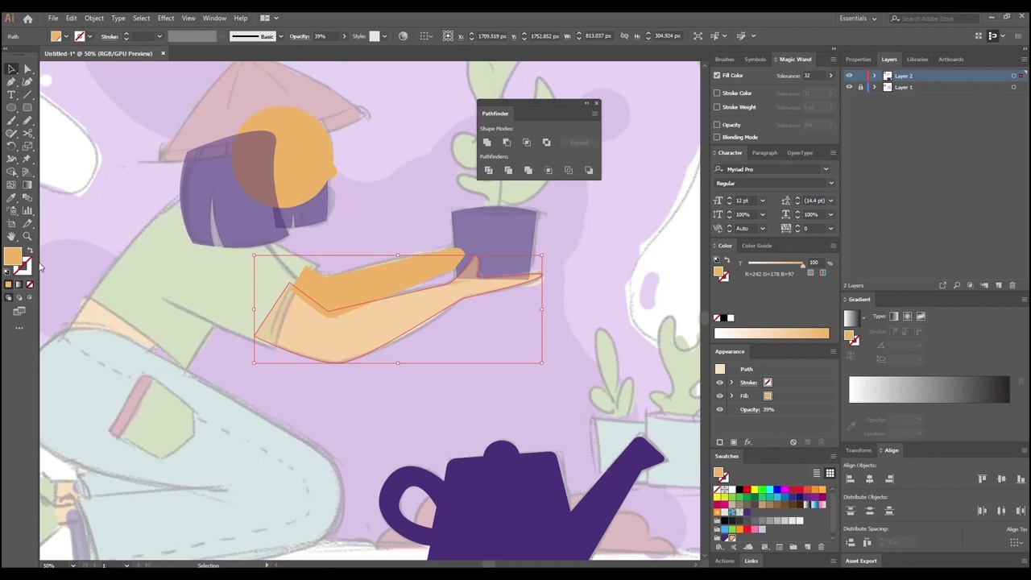
left_click(343, 36)
left_click_drag(330, 53, 348, 50)
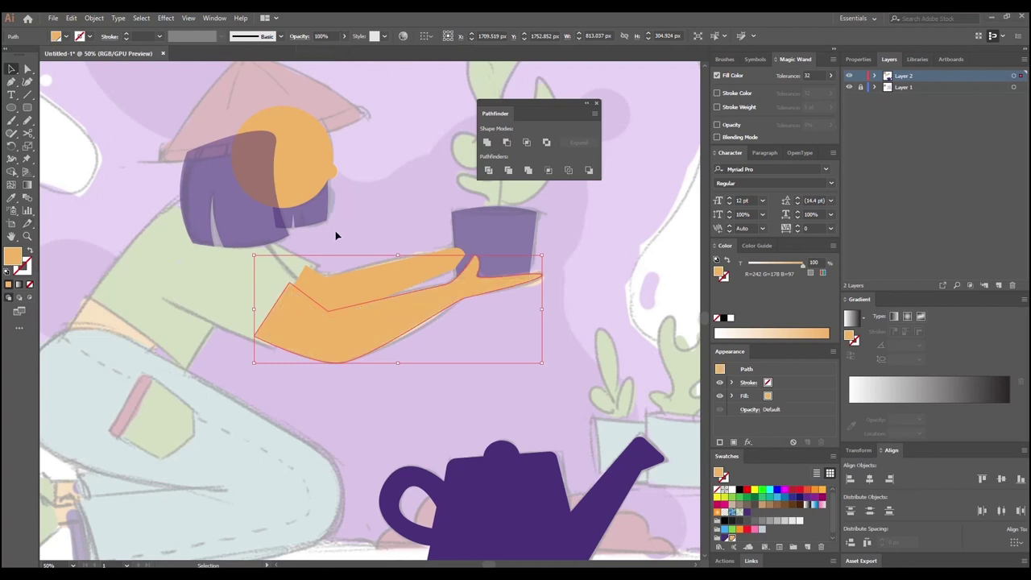
left_click(340, 246)
Step: Send the back arm shape to the back, behind the flower pot and the front arm
left_click(341, 285)
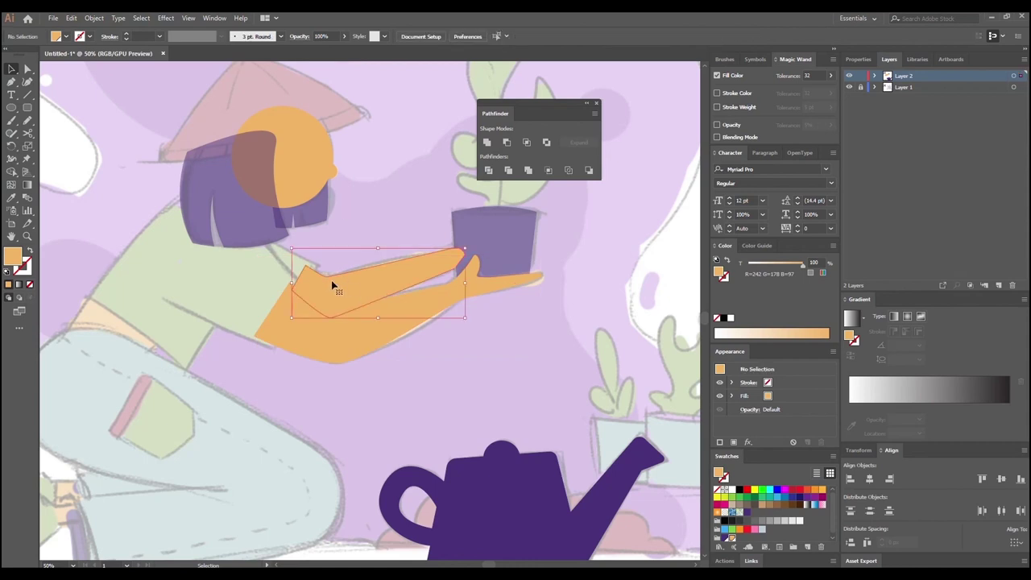
key("a")
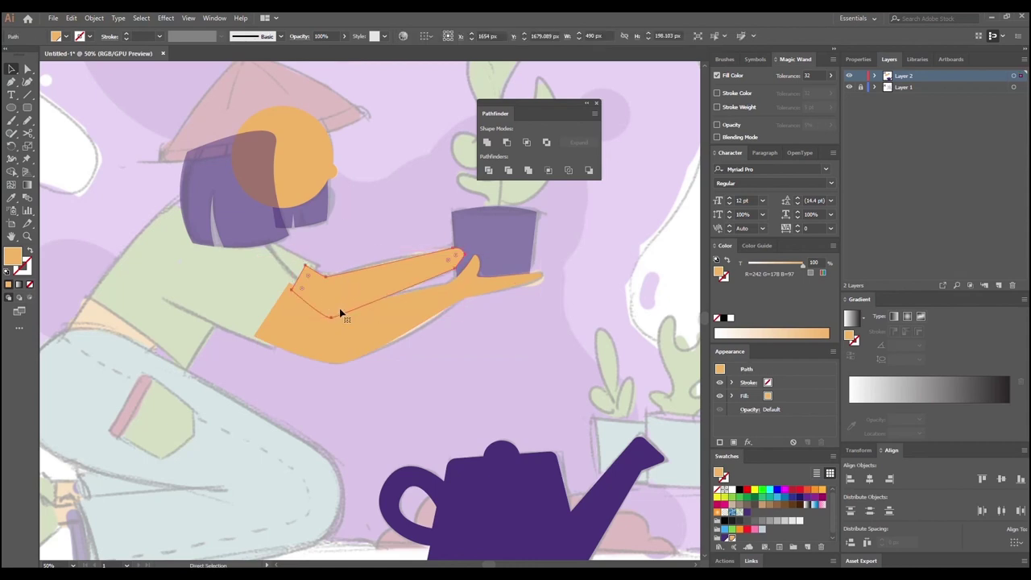
key("ctrl+shift+[")
key("v")
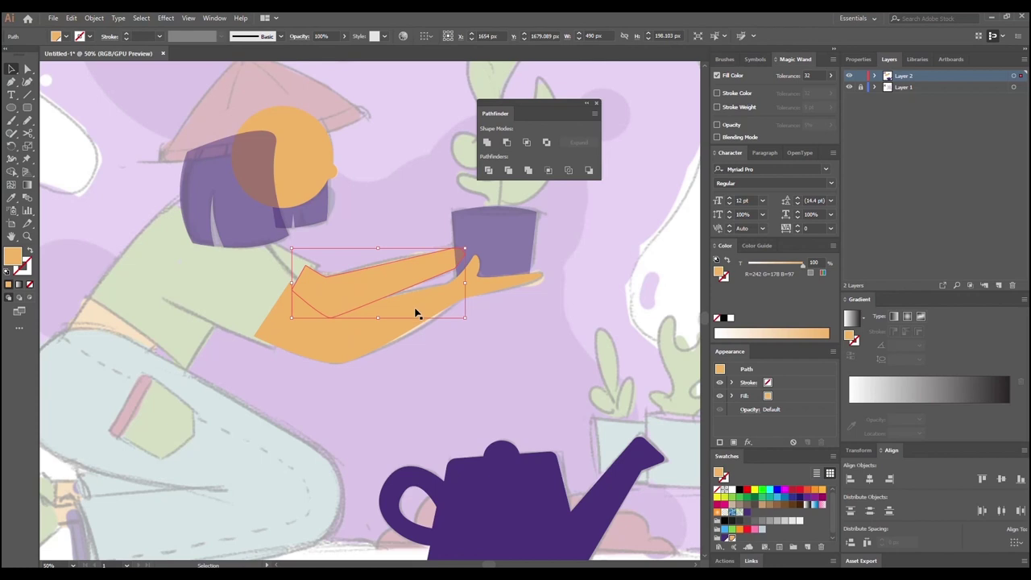
left_click(395, 220)
Step: Set the opacity of the purple flower pot held in the hands to 100%
left_click(483, 240)
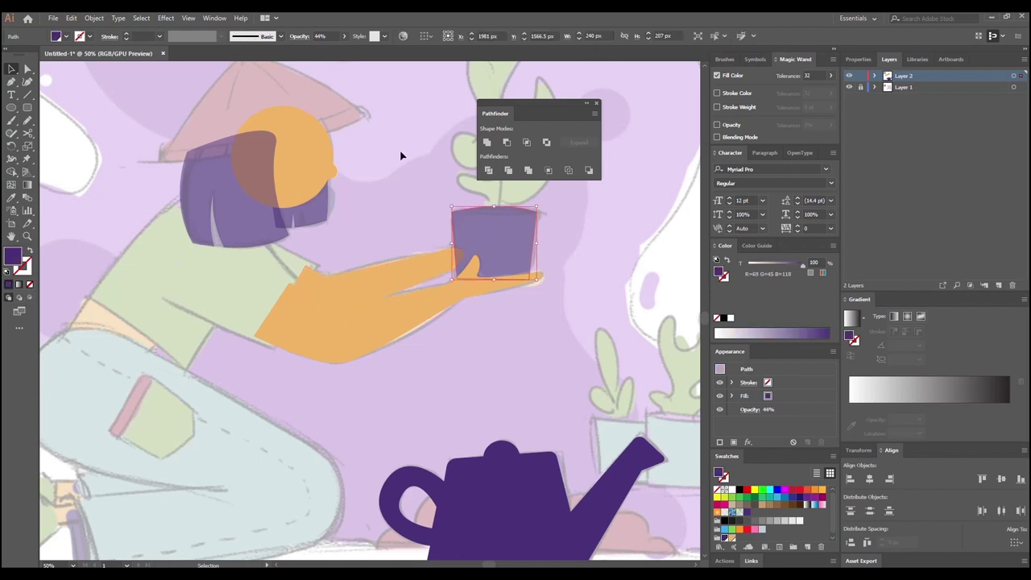
left_click(343, 37)
left_click_drag(325, 53, 377, 61)
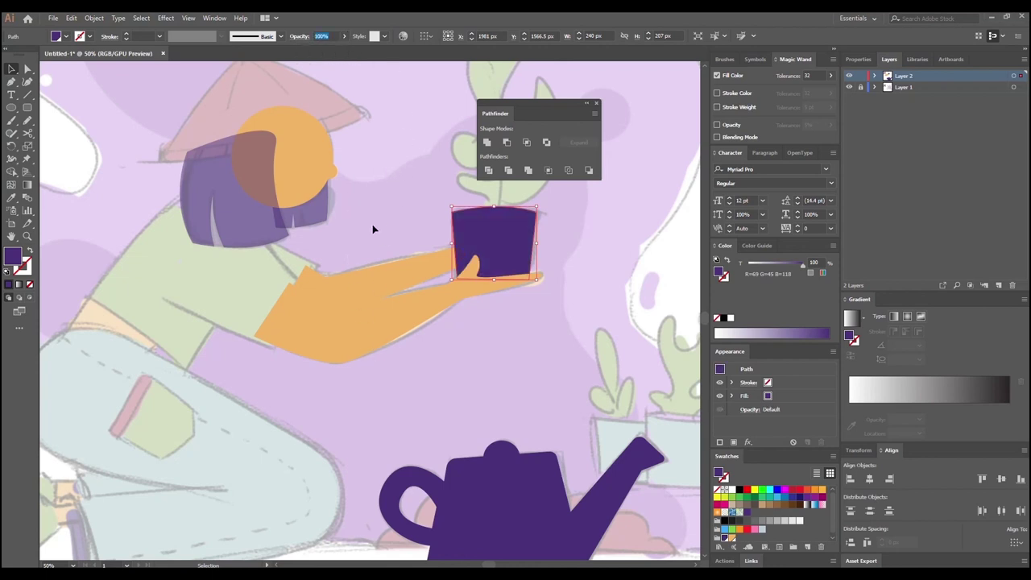
left_click(398, 385)
Step: Set the opacity of both purple hair shapes to 100%
left_click_drag(325, 259, 298, 312)
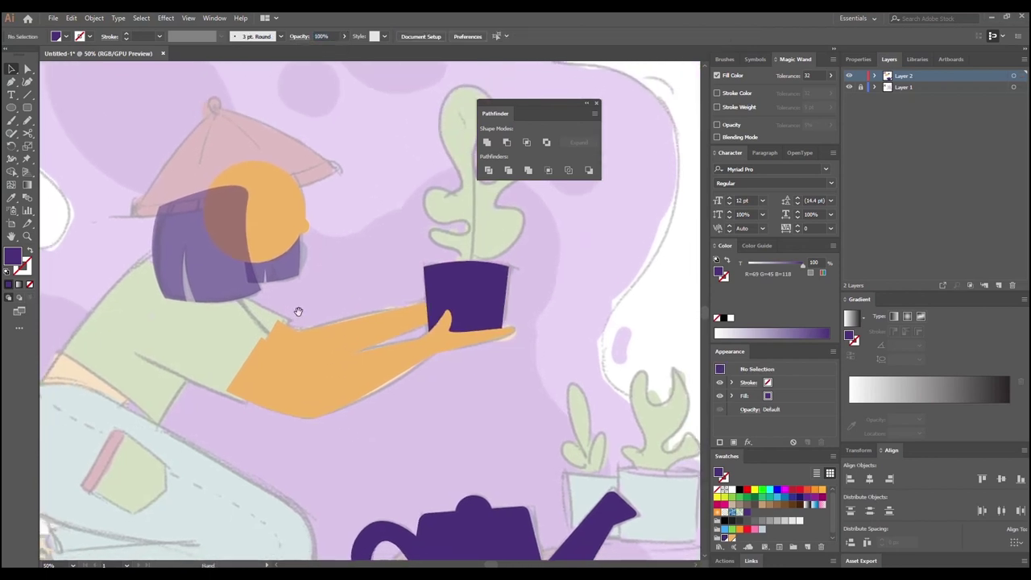
left_click(292, 267)
left_click(189, 235)
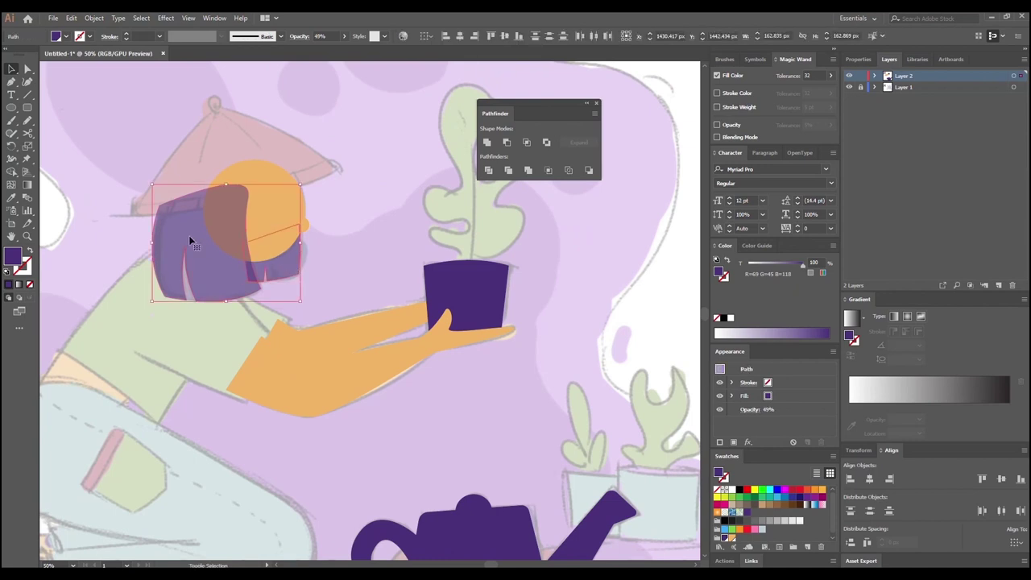
left_click(344, 36)
left_click(338, 51)
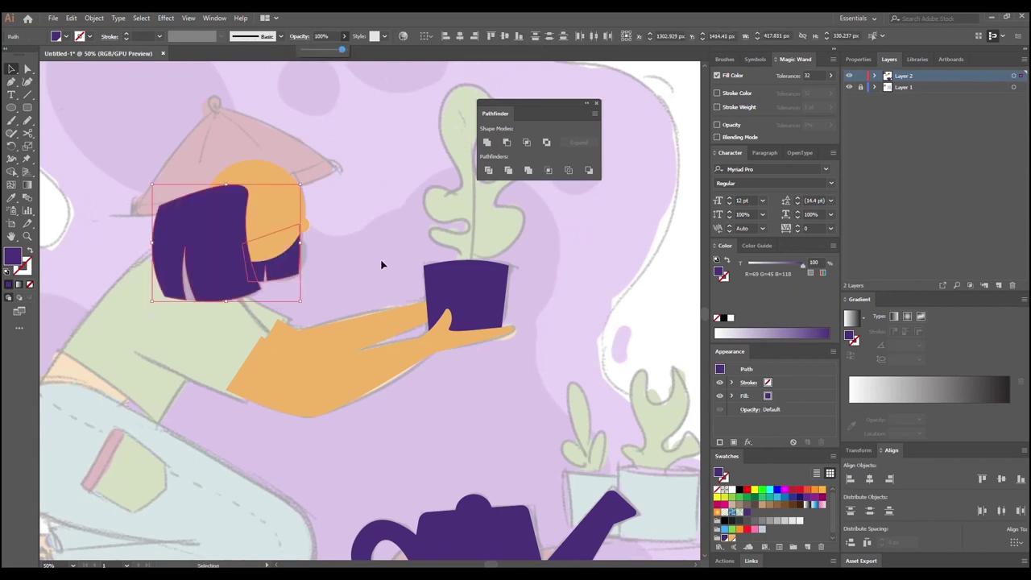
left_click(322, 276)
Step: Fill the back arm shape with the darker orange D8964E
left_click_drag(333, 460, 269, 473)
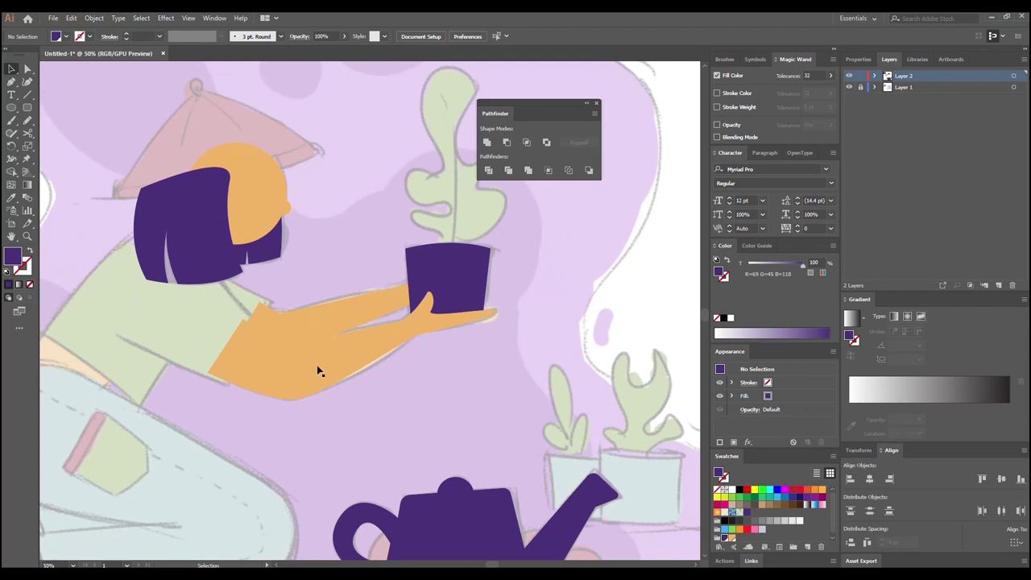
left_click(328, 323)
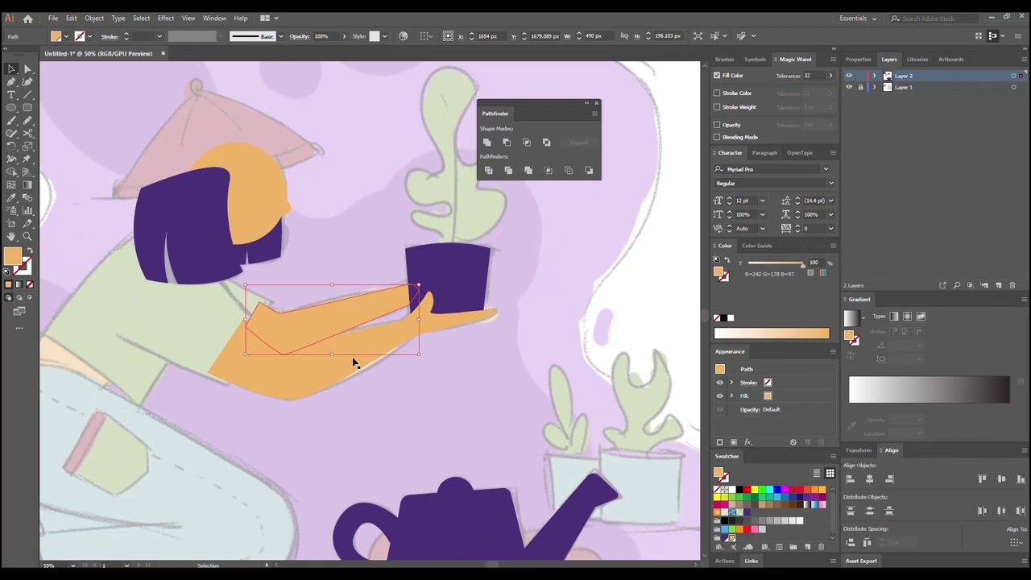
double_click(13, 258)
left_click_drag(424, 204, 483, 192)
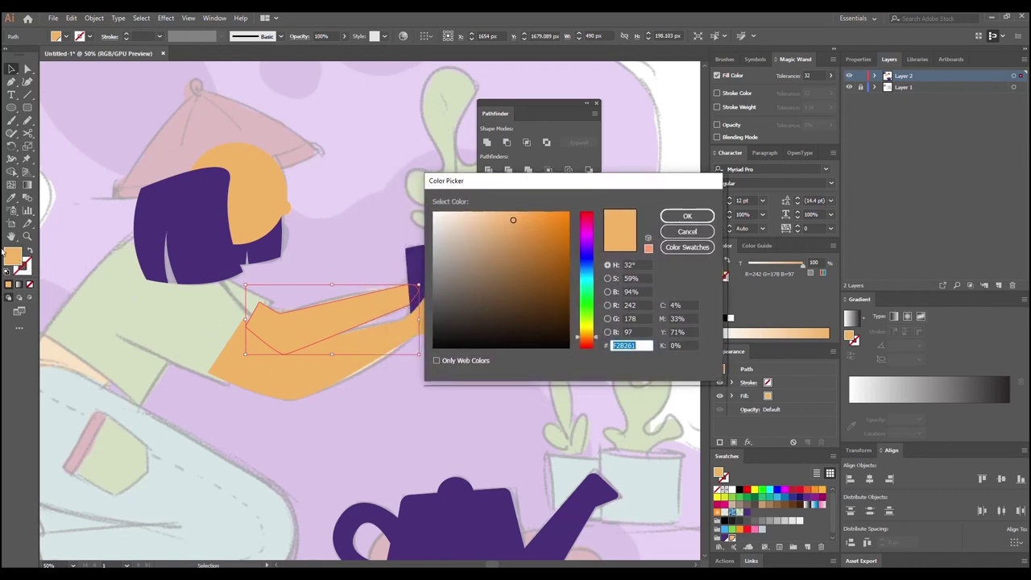
left_click_drag(512, 221, 521, 232)
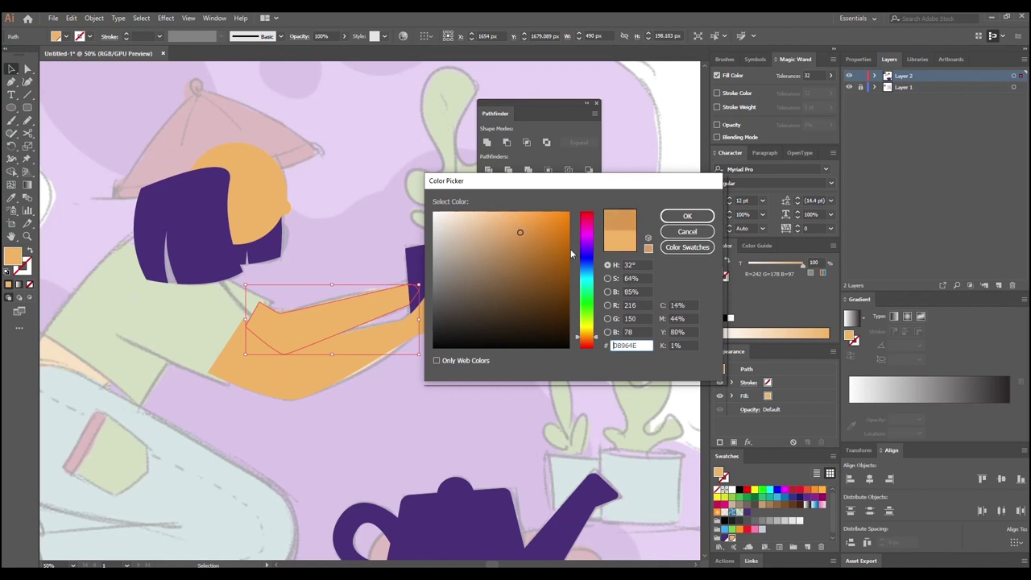
left_click(686, 217)
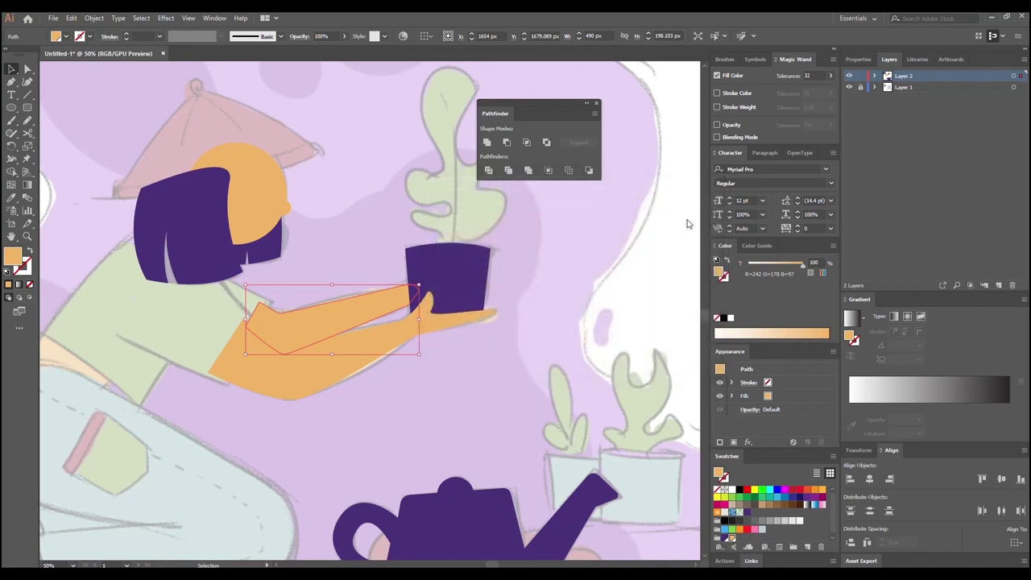
left_click(425, 402)
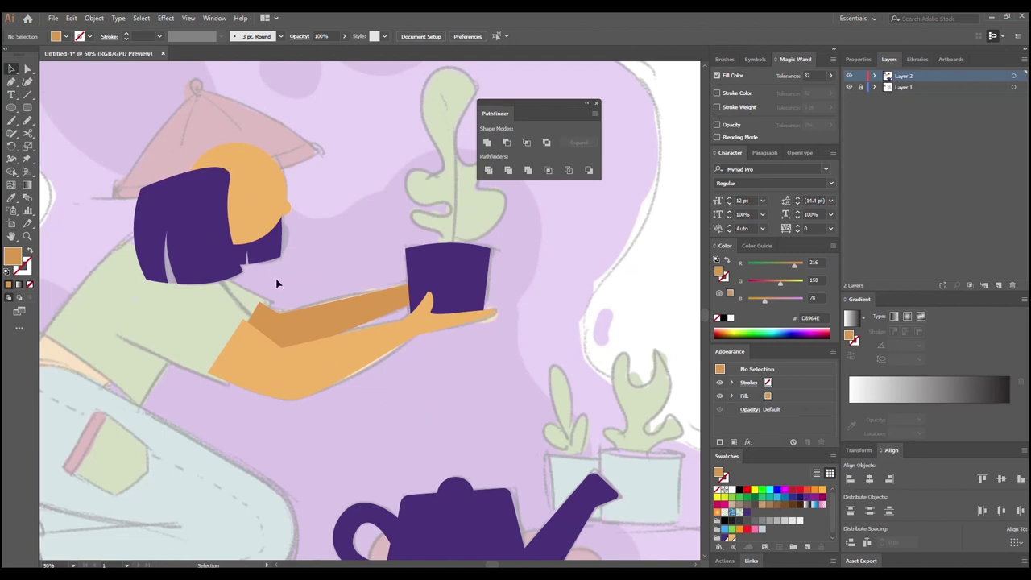
Step: Fill the small hair piece behind the face with the darker purple 342460
left_click(265, 253)
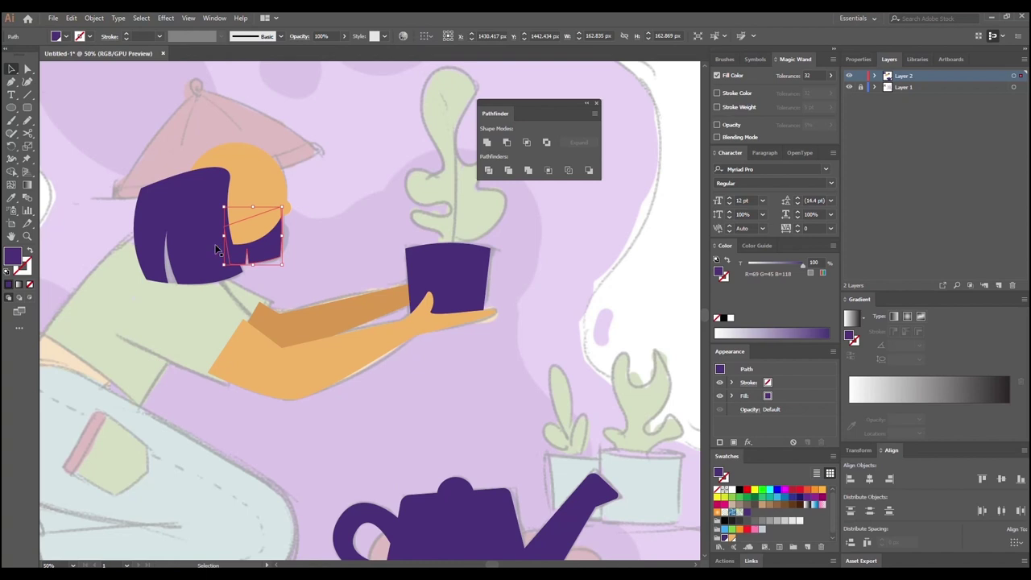
double_click(15, 257)
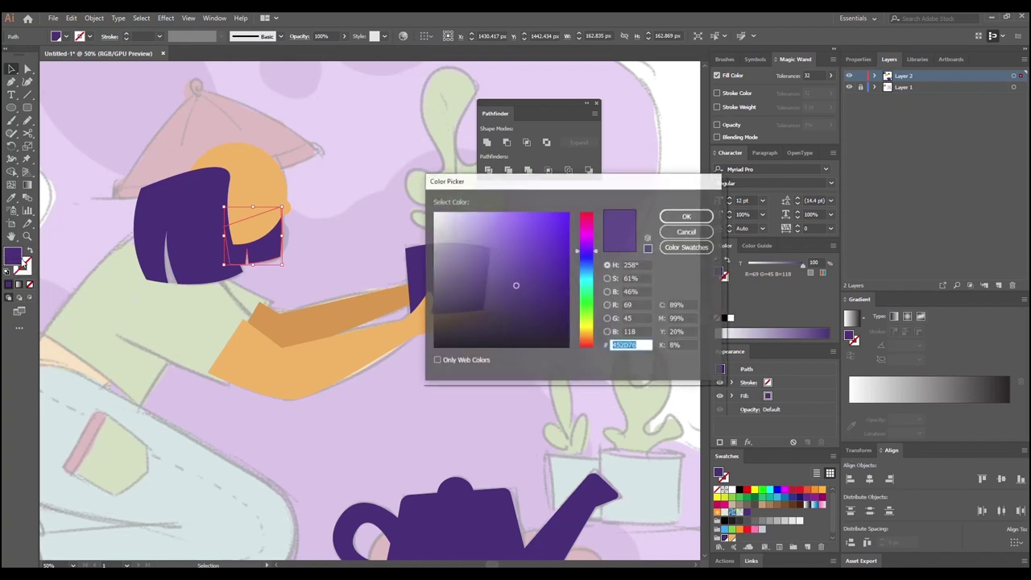
left_click(517, 295)
left_click_drag(517, 295, 517, 296)
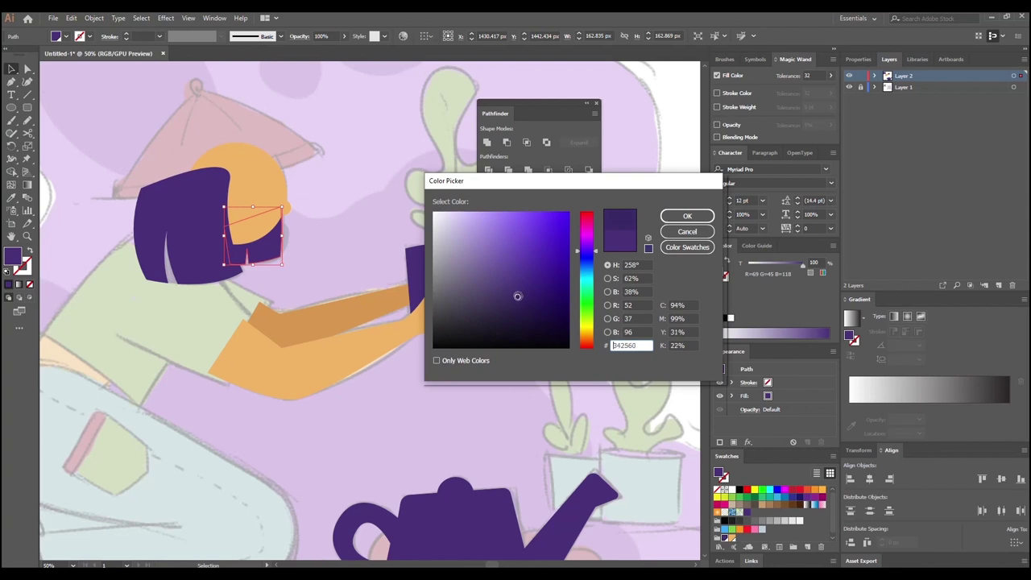
left_click(688, 216)
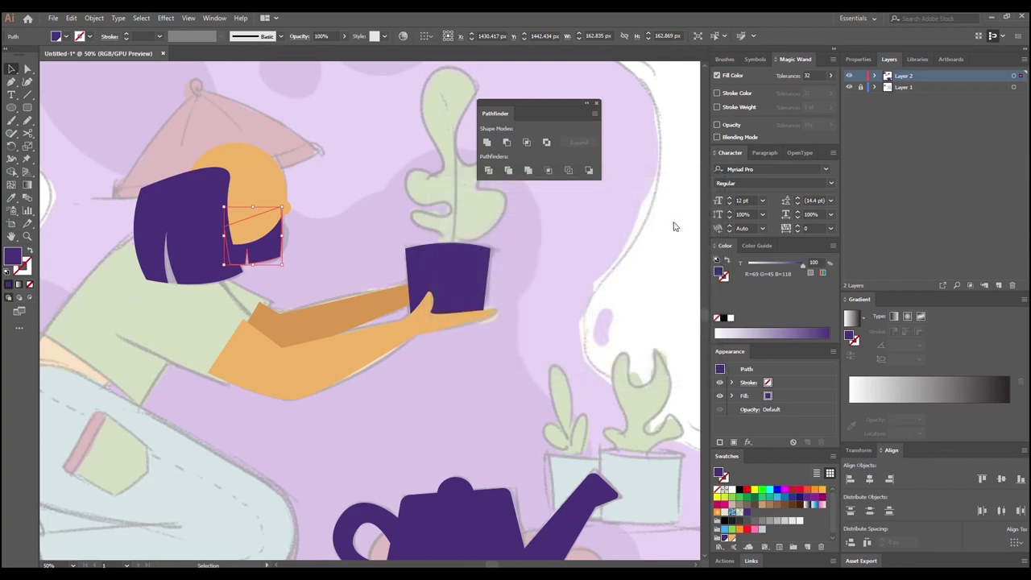
left_click(298, 412)
Step: Trace the plant above the held pot with the Pen tool, from the stem base around the two left lobes to the upper leaf
key("space")
left_click_drag(263, 409, 320, 321)
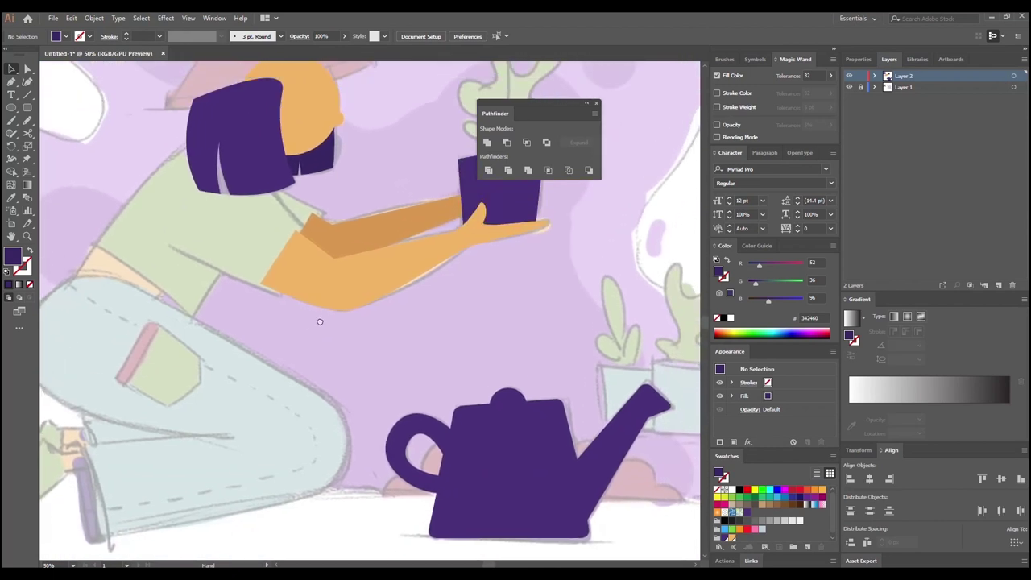
mouse_move(202, 215)
left_mouse_down()
mouse_move(234, 293)
mouse_move(189, 228)
left_mouse_up()
left_click_drag(287, 297, 315, 346)
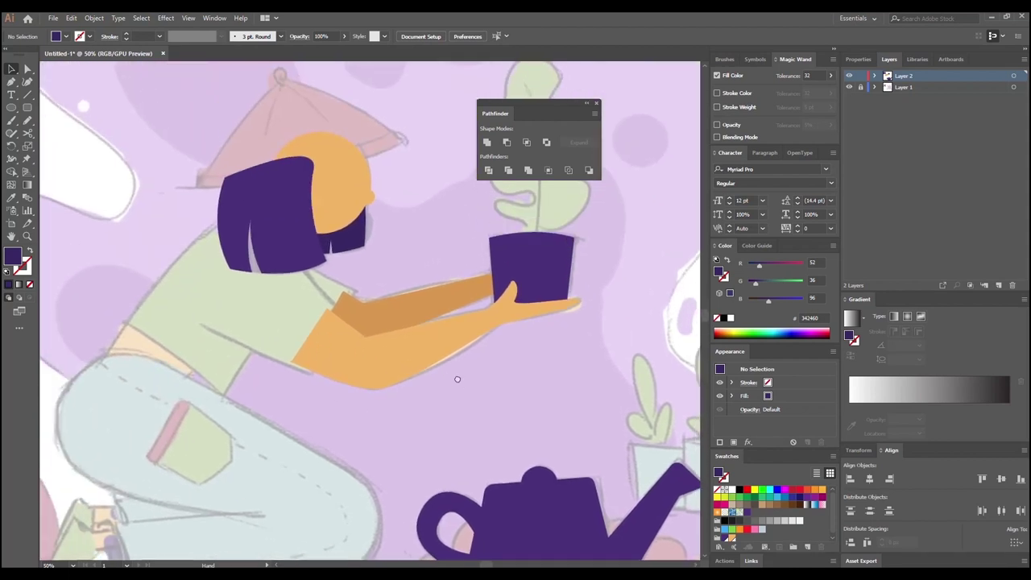
left_click_drag(469, 383, 219, 287)
left_click(11, 83)
left_click_drag(209, 213, 313, 399)
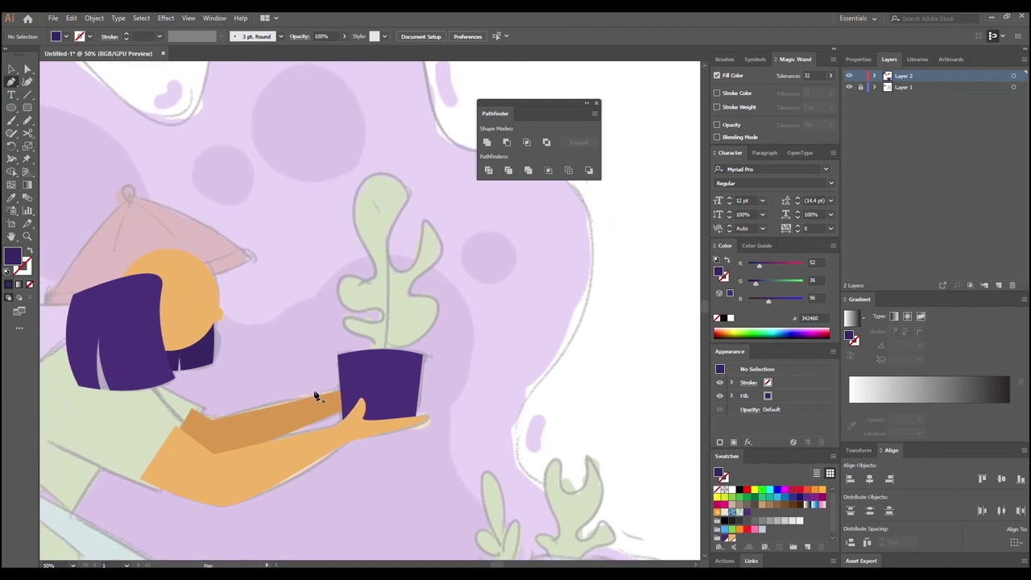
left_click(376, 353)
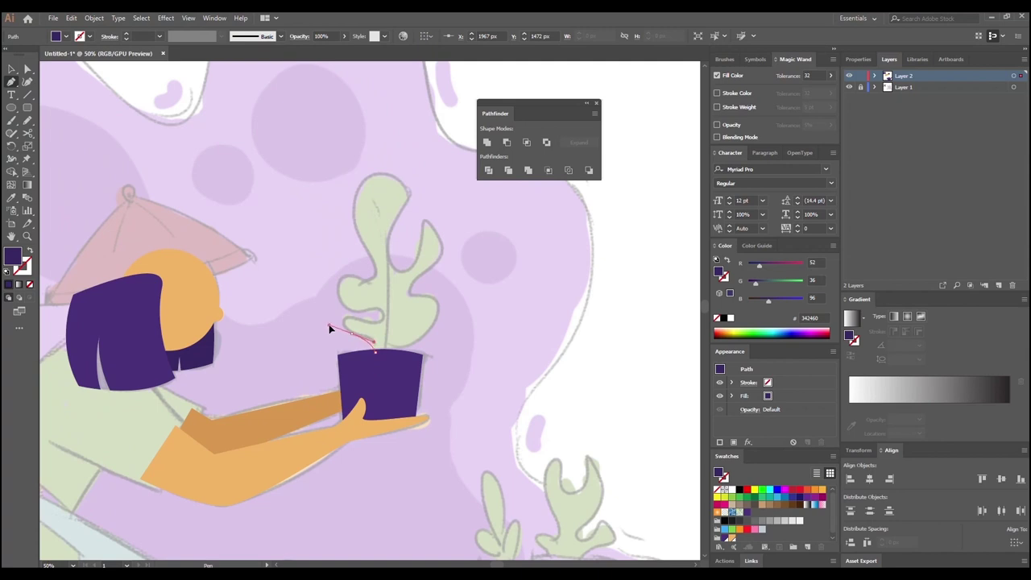
left_click_drag(330, 327, 385, 289)
left_click(339, 290, "ctrl")
left_click_drag(367, 245, 356, 236)
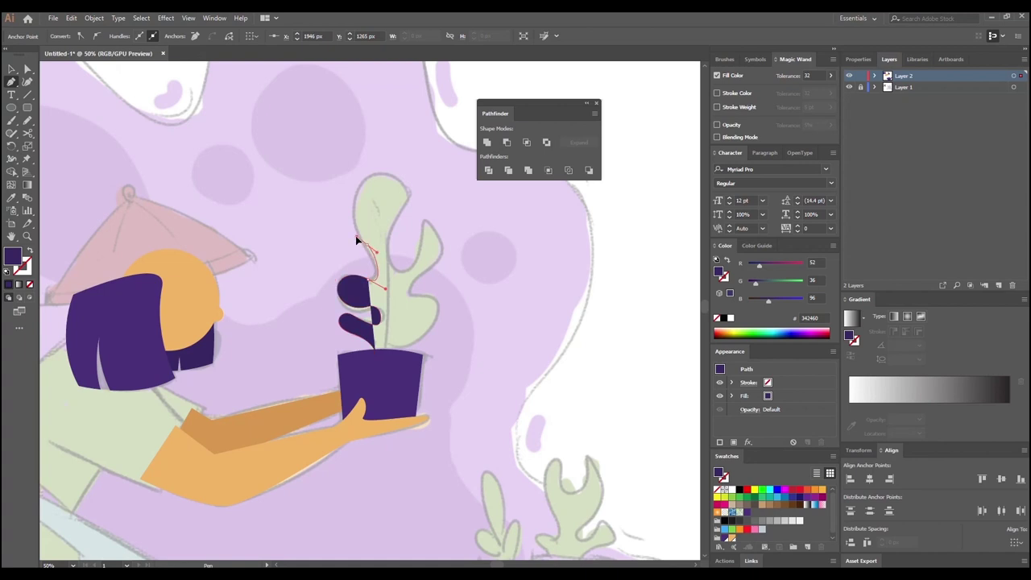
Step: Continue the plant outline over the rounded top and around the right-hand lobes, and close it at the stem base
left_click(355, 234)
left_click_drag(368, 174, 390, 165)
left_click_drag(406, 207, 397, 231)
left_click_drag(395, 267, 409, 272)
left_click_drag(423, 227, 420, 214)
left_click_drag(442, 247, 386, 363)
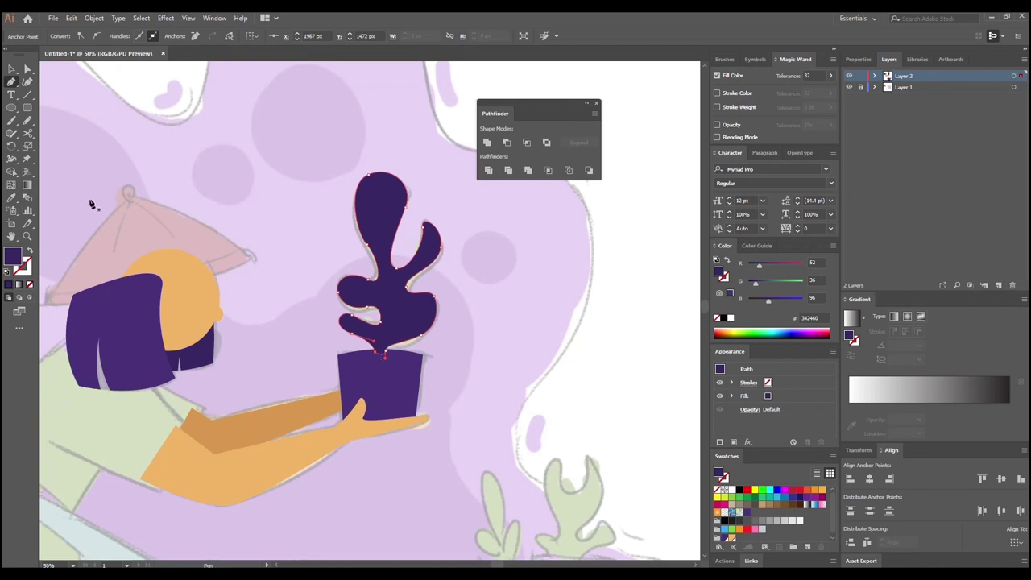
Step: Fill the plant above the held pot with the green 92A863 sampled from the coloured reference illustration
left_click_drag(184, 308, 406, 390)
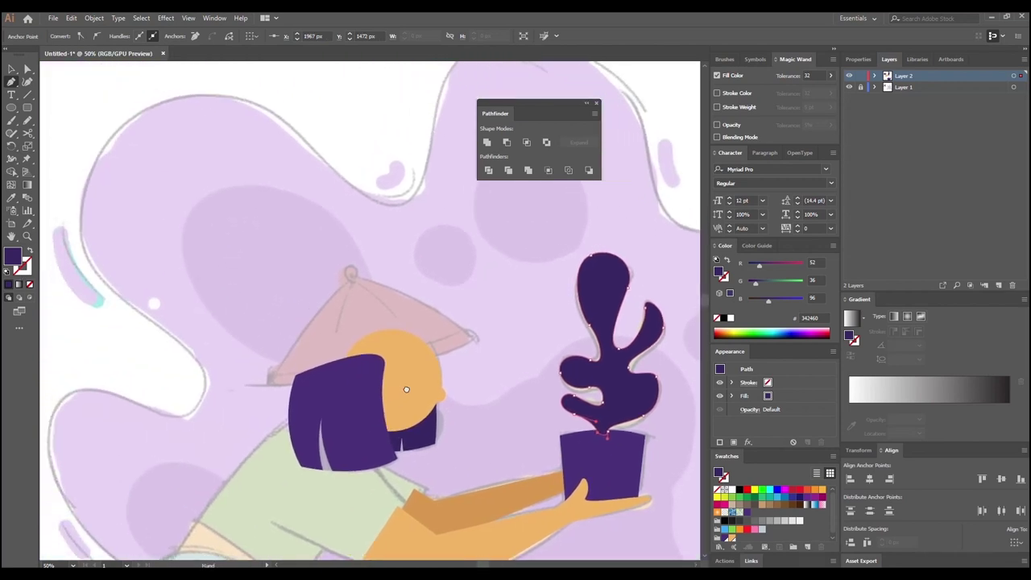
key("ctrl+minus")
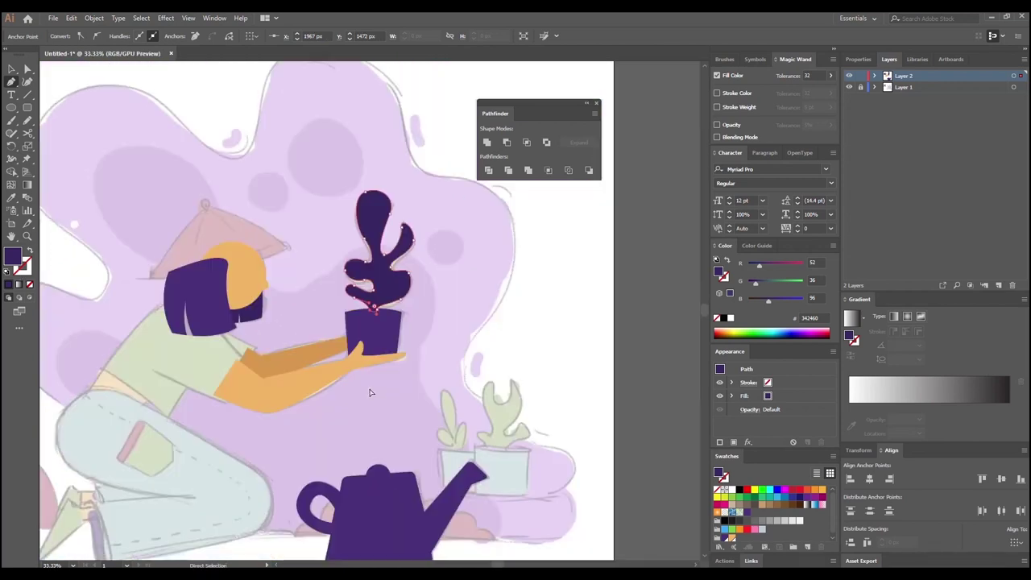
key("ctrl+minus")
left_click_drag(177, 289, 316, 358)
left_click(11, 198)
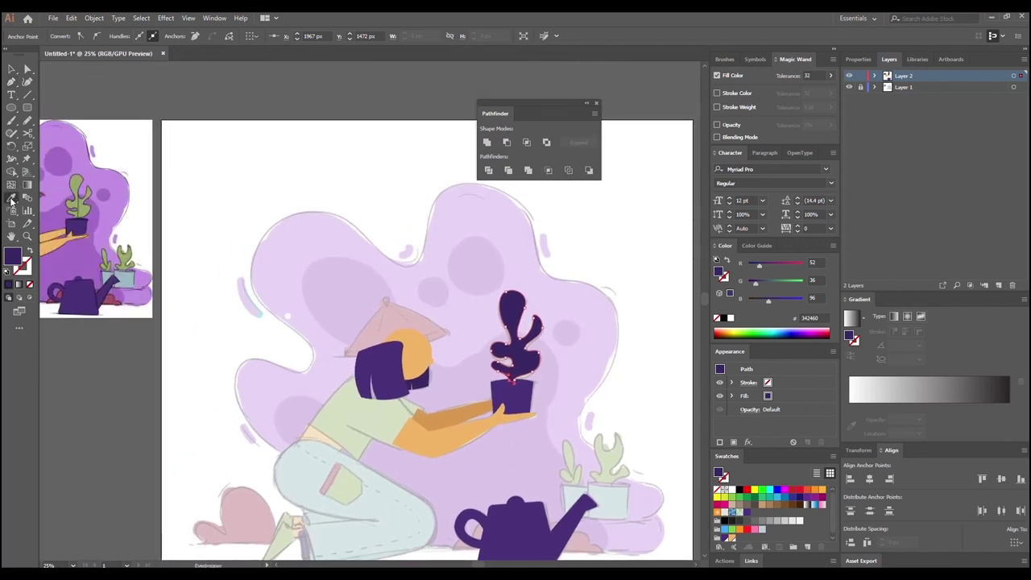
left_click(87, 206)
left_click_drag(318, 310, 194, 263)
left_click(12, 70)
left_click(566, 366)
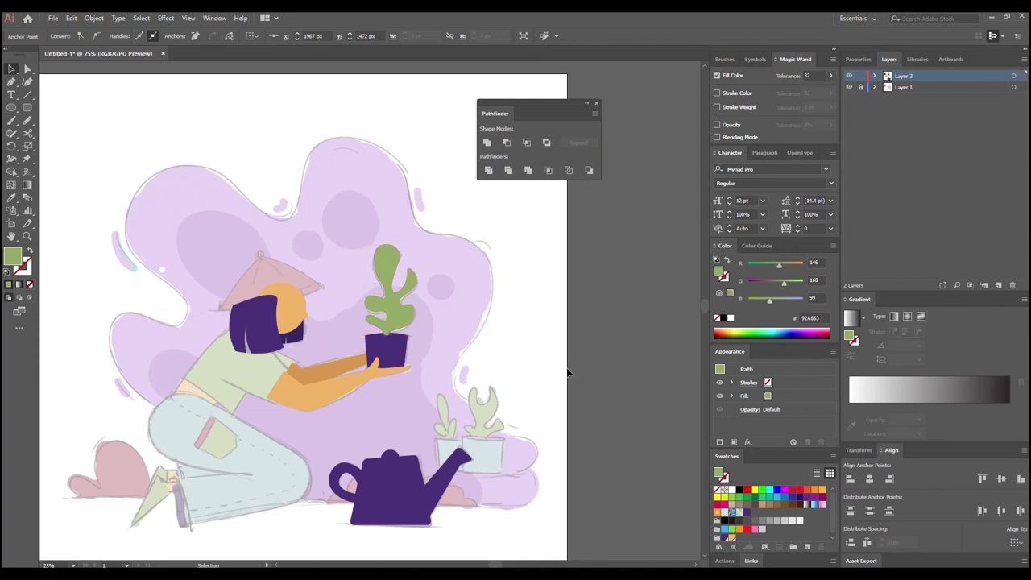
scroll(568, 372, "down", 2)
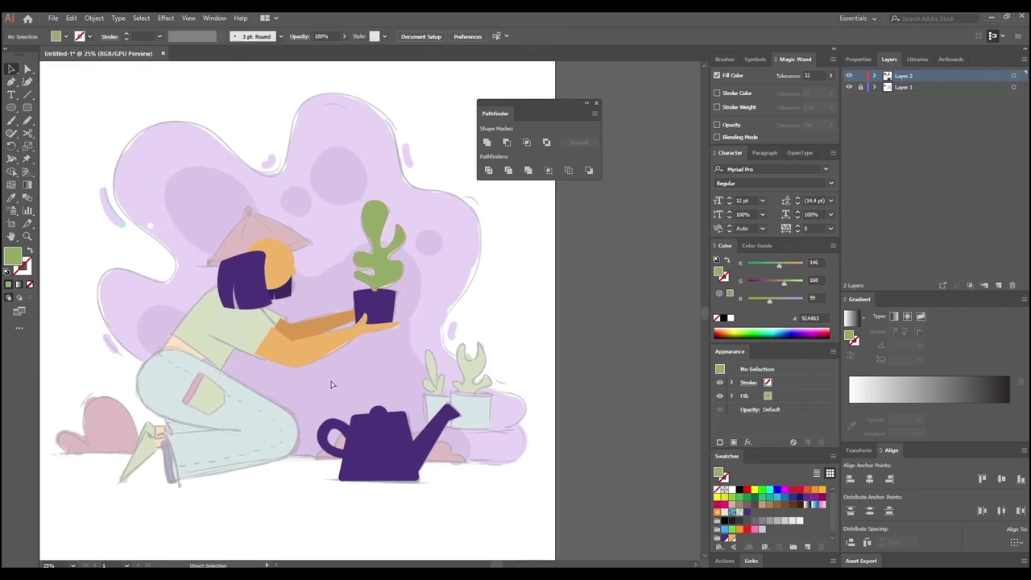
Step: Select the green plant above the held pot and float the Swatches panel beside the artwork
key("ctrl+plus")
key("ctrl+plus")
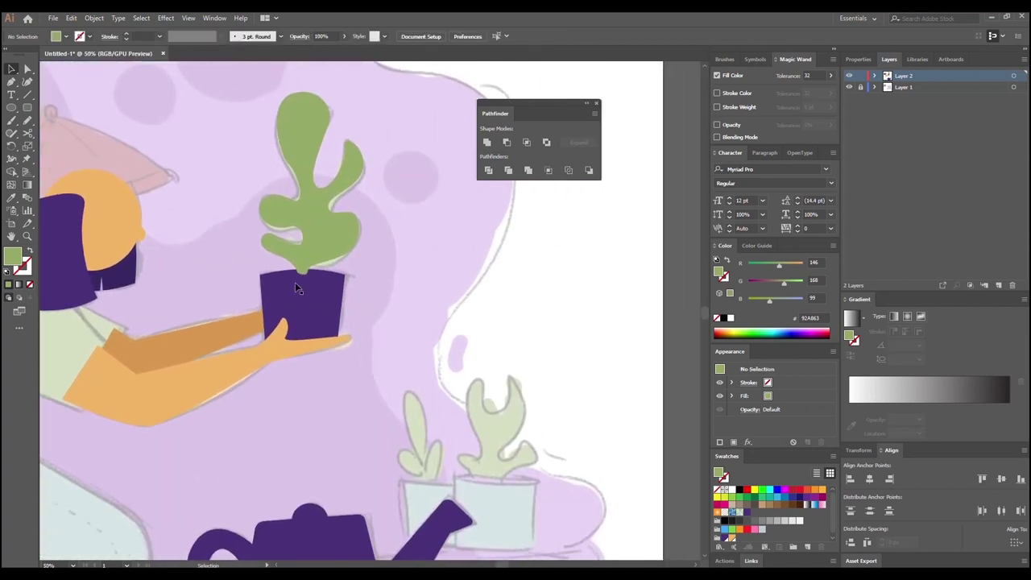
left_click(298, 290)
left_click(413, 374)
left_click_drag(429, 417, 352, 322)
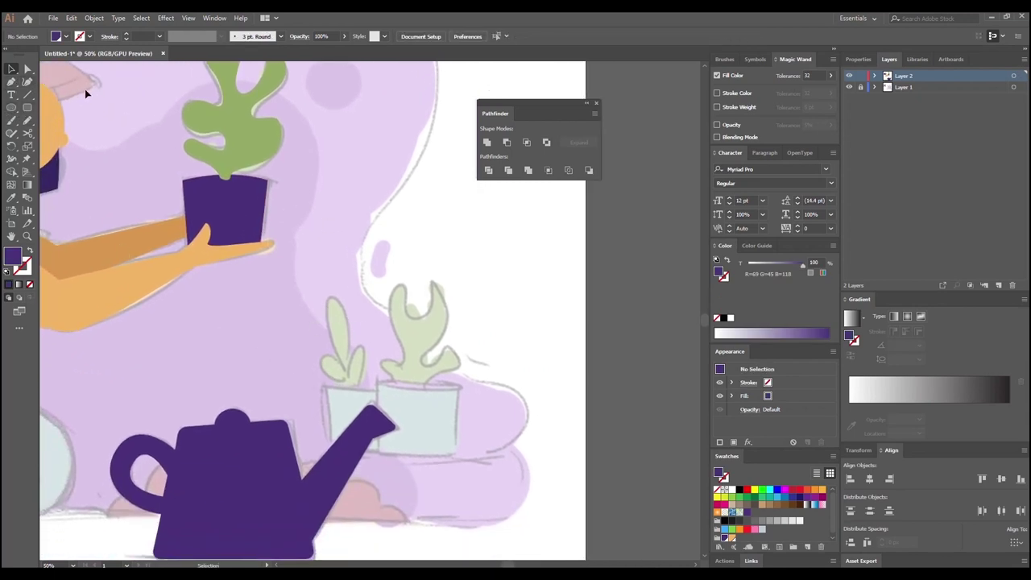
scroll(242, 217, "up", 3)
scroll(241, 217, "left", 1)
left_click(286, 241)
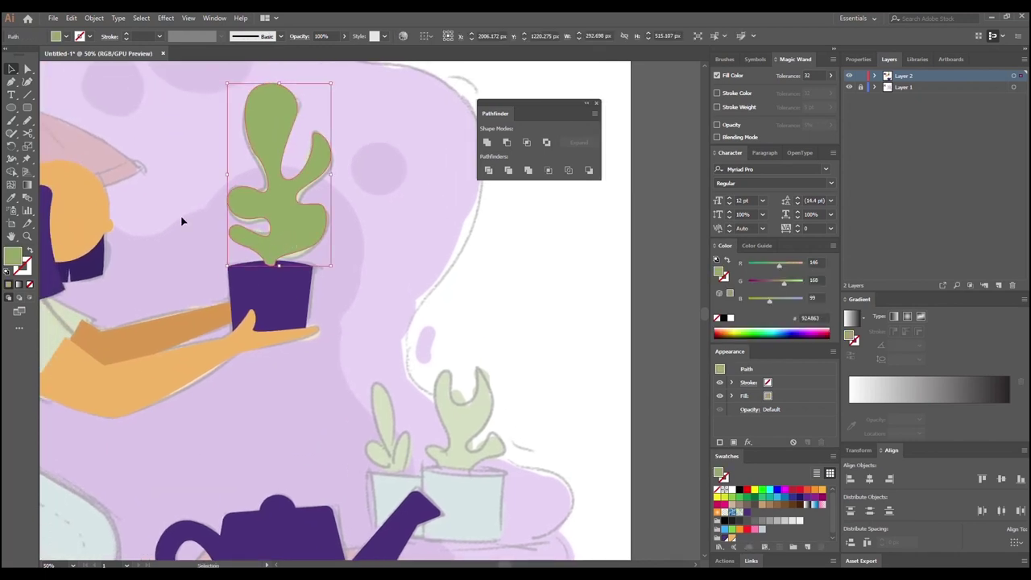
left_click_drag(725, 457, 417, 266)
Step: Save the plant's green in the colour group with the purple and orange swatches and make it a global colour
left_click_drag(305, 332, 416, 347)
double_click(427, 352)
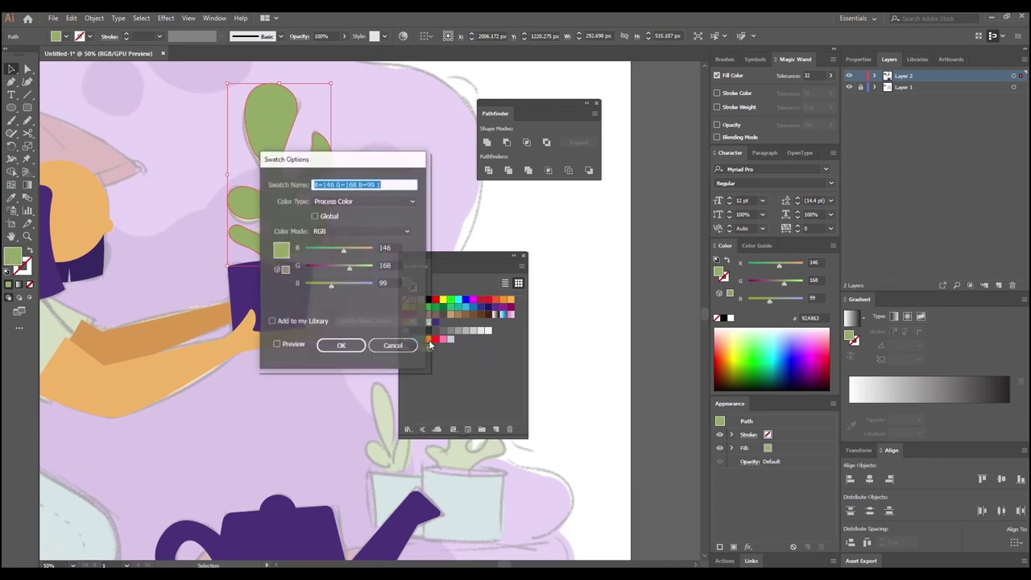
left_click(322, 217)
left_click(339, 346)
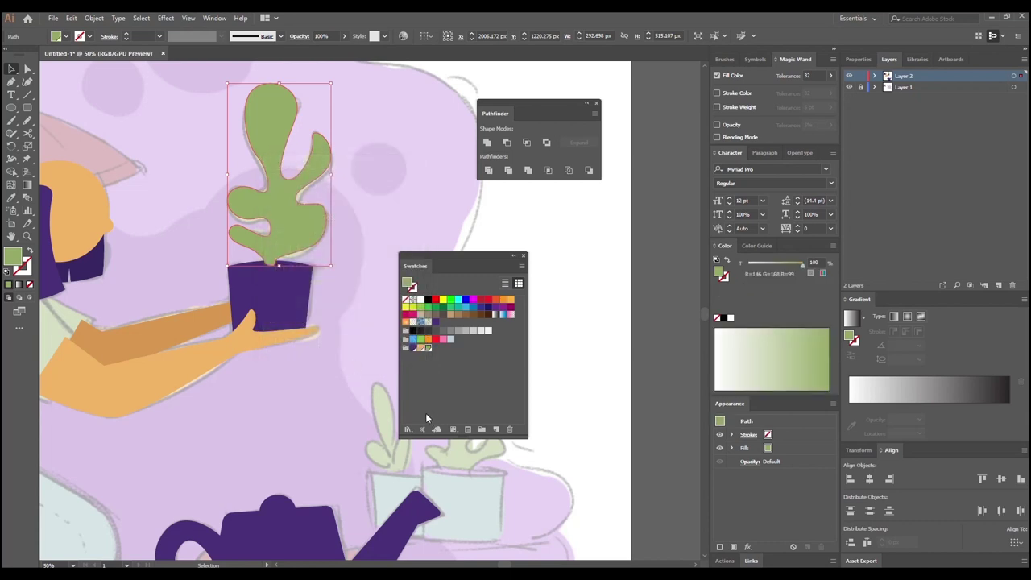
left_click_drag(416, 268, 591, 224)
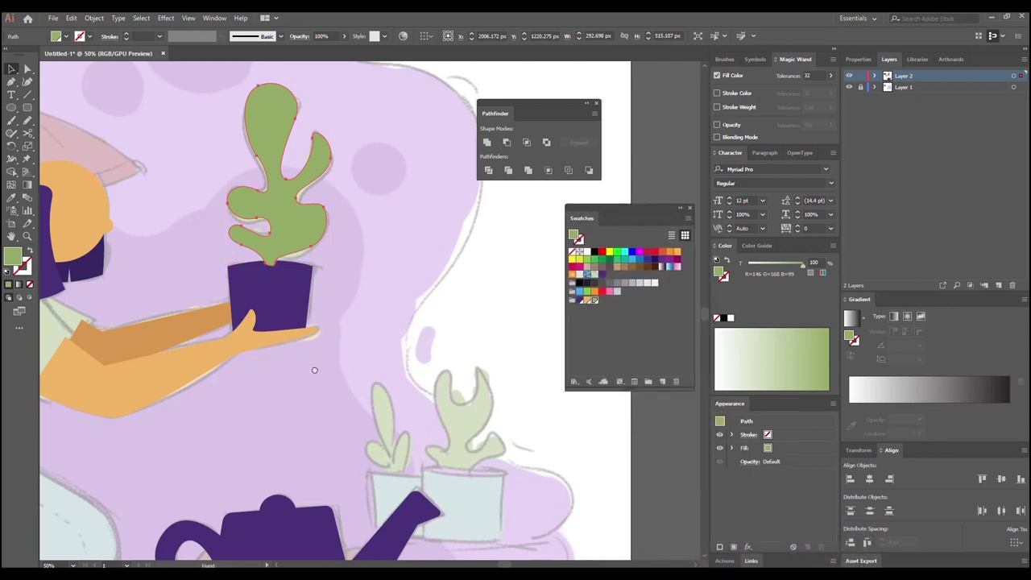
Step: Trace the tall middle leaf of the smaller ground plant with the Pen tool, about 58 px wide and 253 px high
left_click_drag(328, 378, 265, 323)
left_click(11, 81)
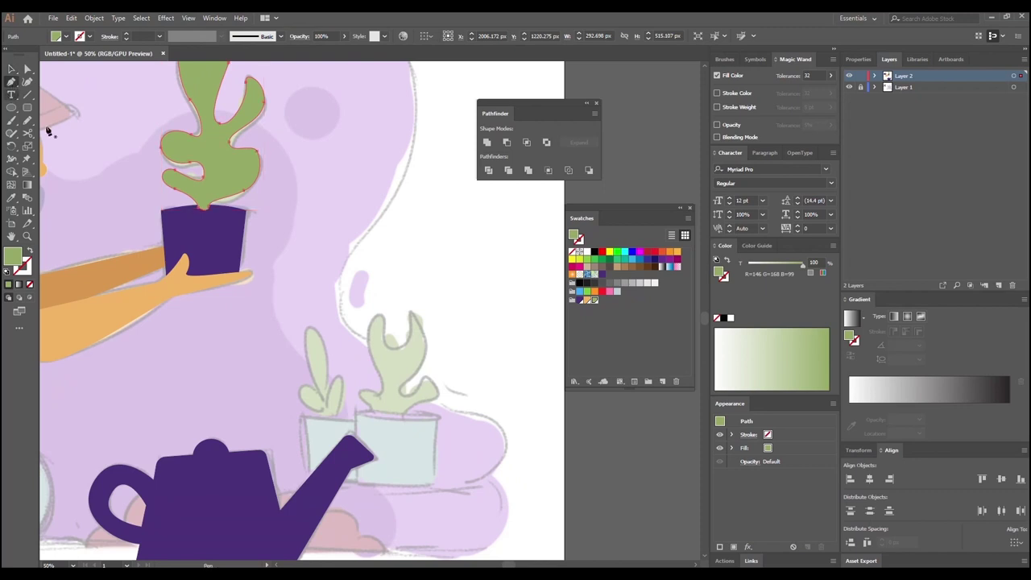
left_click(326, 418)
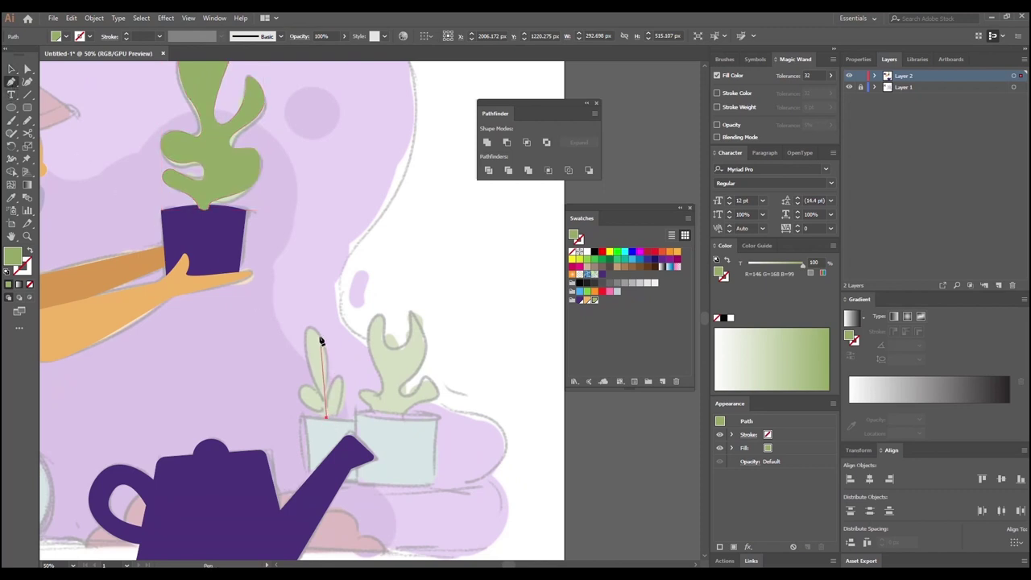
left_click_drag(315, 329, 294, 330)
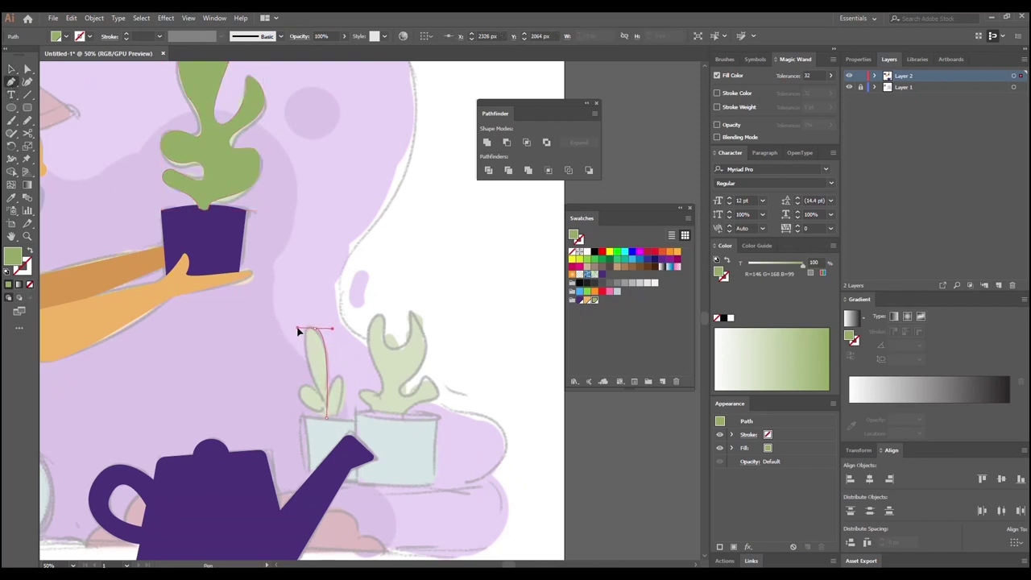
left_click(327, 418)
left_click_drag(327, 420, 347, 455)
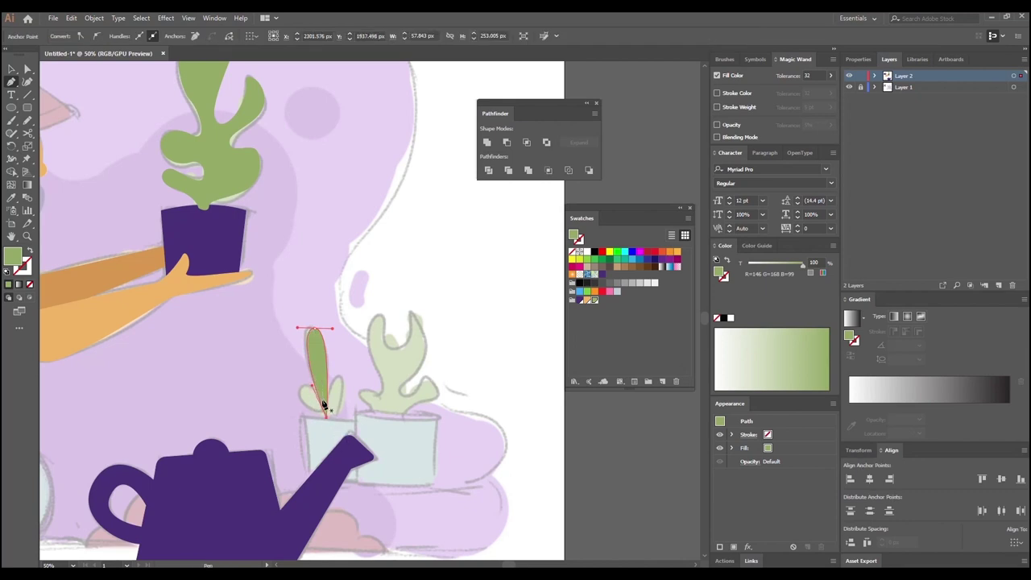
Step: Trace the two short side leaves at the base of the tall leaf with the Pen tool
left_click(323, 401)
left_click_drag(304, 386, 292, 391)
left_click(323, 419)
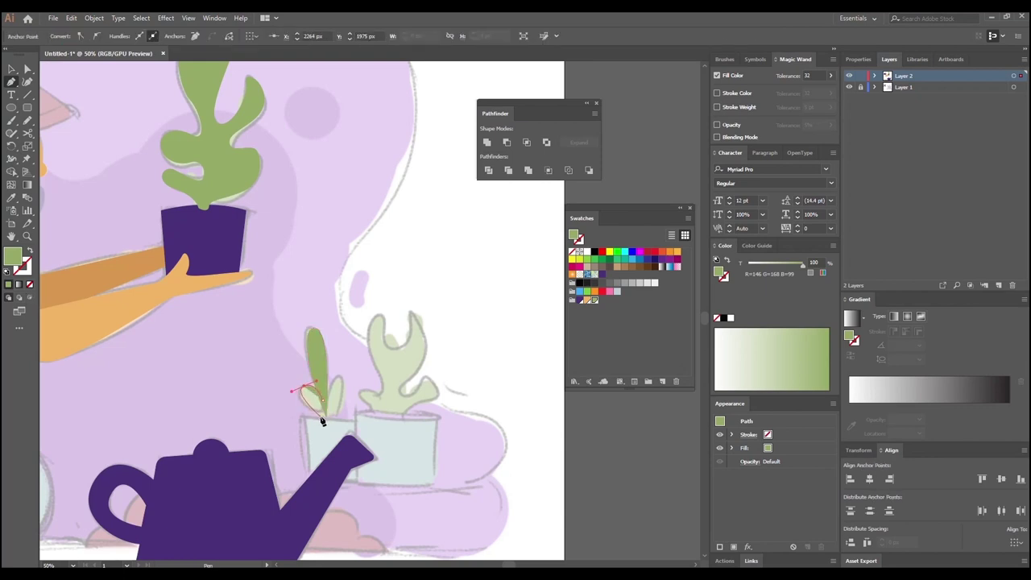
left_click_drag(321, 422, 333, 430)
left_click_drag(344, 385, 342, 370)
left_click_drag(328, 407, 323, 428)
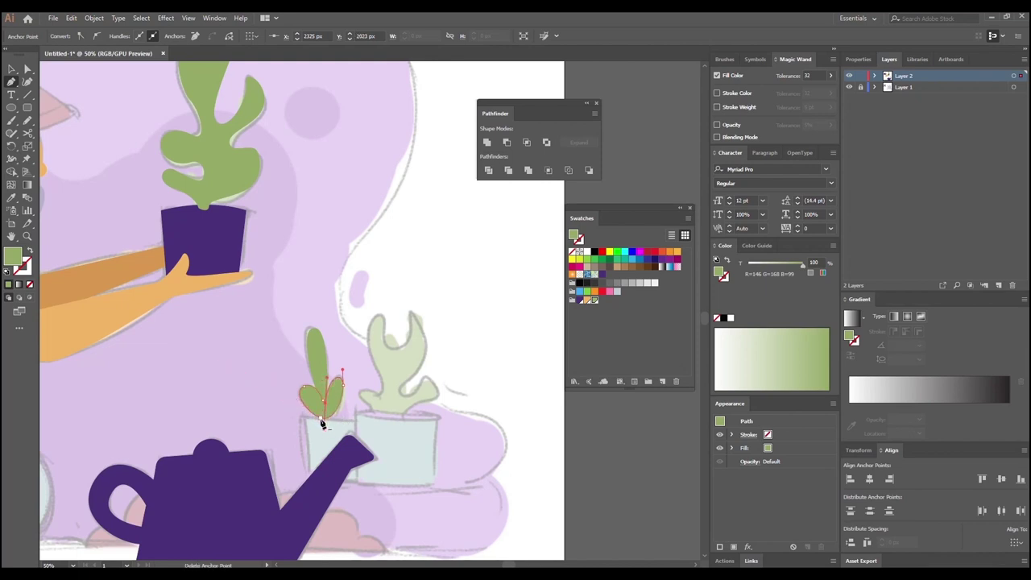
Step: Unite the tall leaf and its side leaves into one shape
left_click(11, 69)
left_click(318, 355)
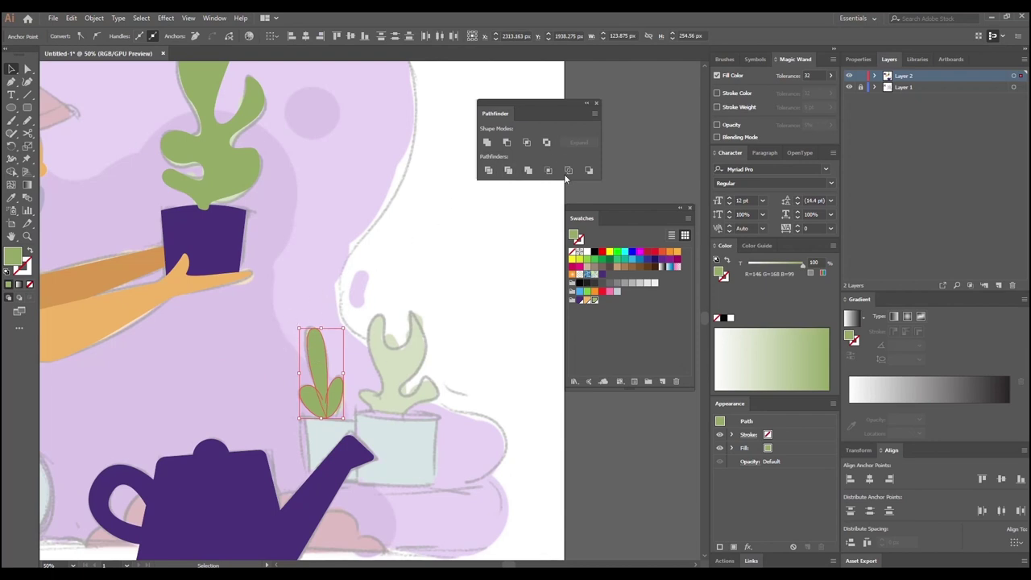
left_click(486, 143)
left_click(444, 383)
Step: Trace the larger forked plant beside the small one with the Pen tool, including its short side lobes and stem base
left_click(12, 81)
left_click_drag(368, 402, 393, 314)
left_click_drag(394, 369, 414, 378)
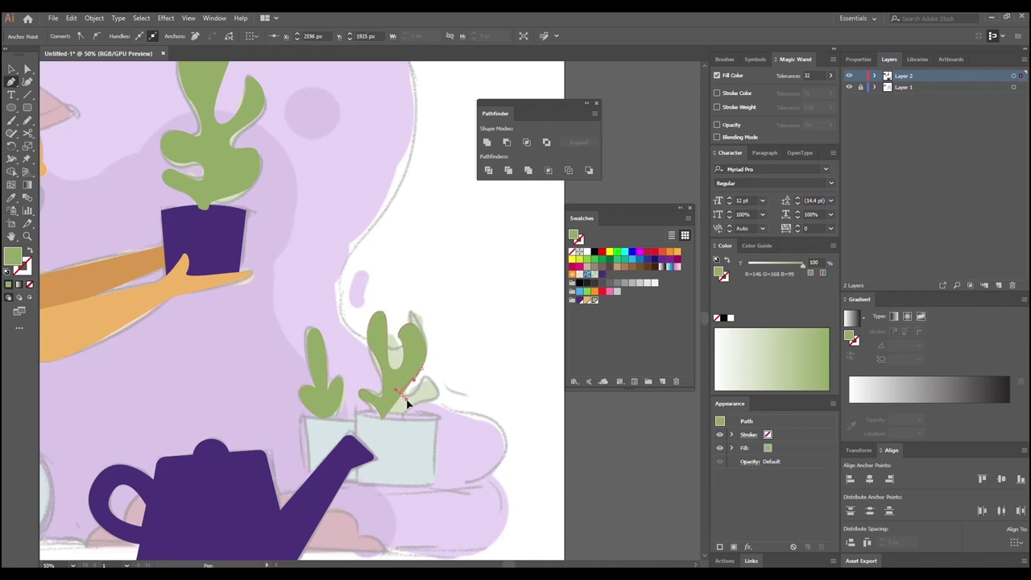
left_click_drag(406, 399, 428, 403)
left_click(425, 407, "ctrl")
left_click(404, 415)
left_click(401, 418, "ctrl")
left_click(403, 420)
left_click(382, 420)
left_click(12, 68)
left_click(340, 269)
Step: Trace the four-cornered pot under the smaller plant with the Pen tool, about 151 px wide and 189 px high
left_click_drag(244, 381, 149, 376)
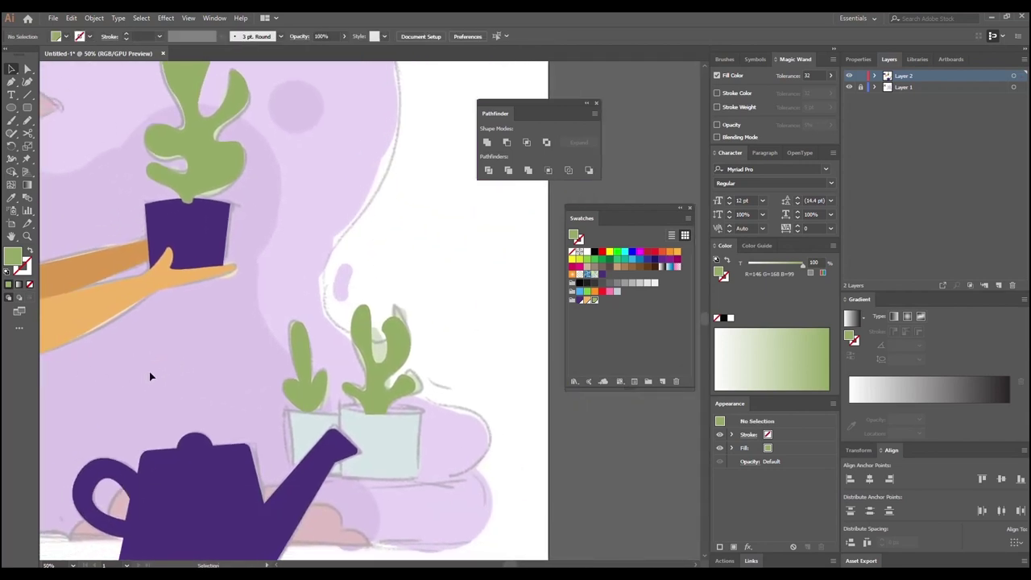
left_click(11, 82)
left_click(285, 409)
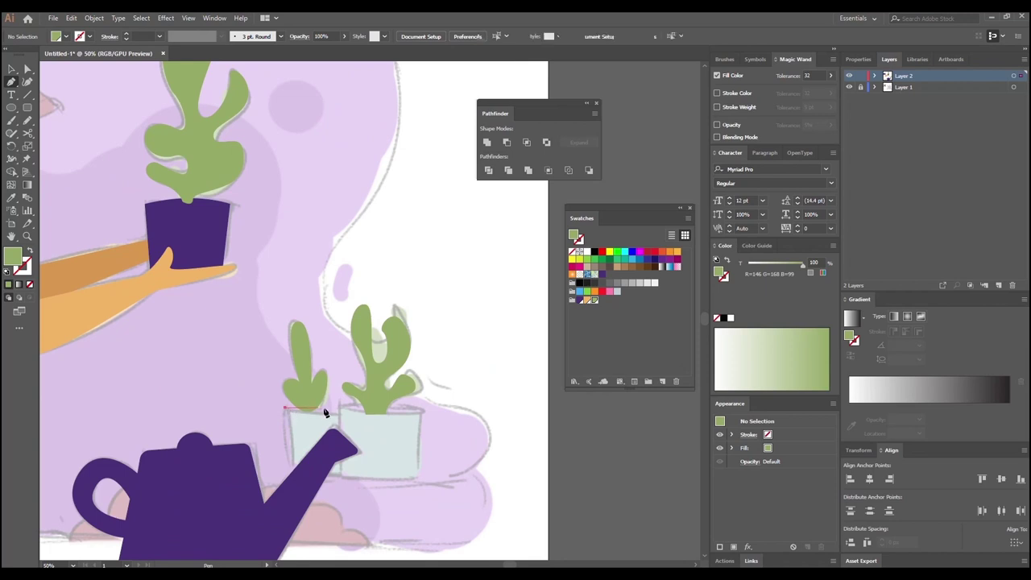
left_click(339, 414)
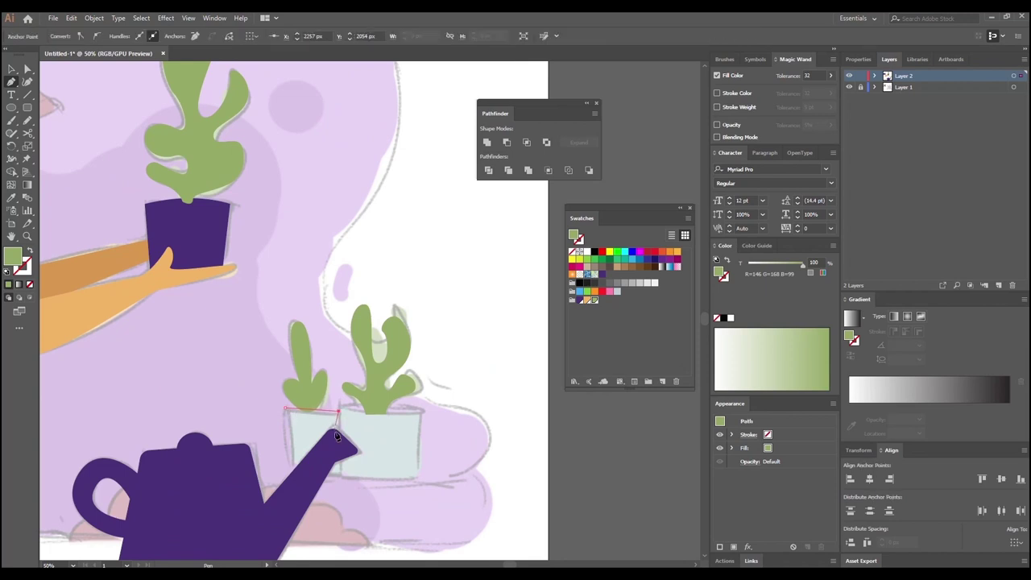
left_click(338, 475)
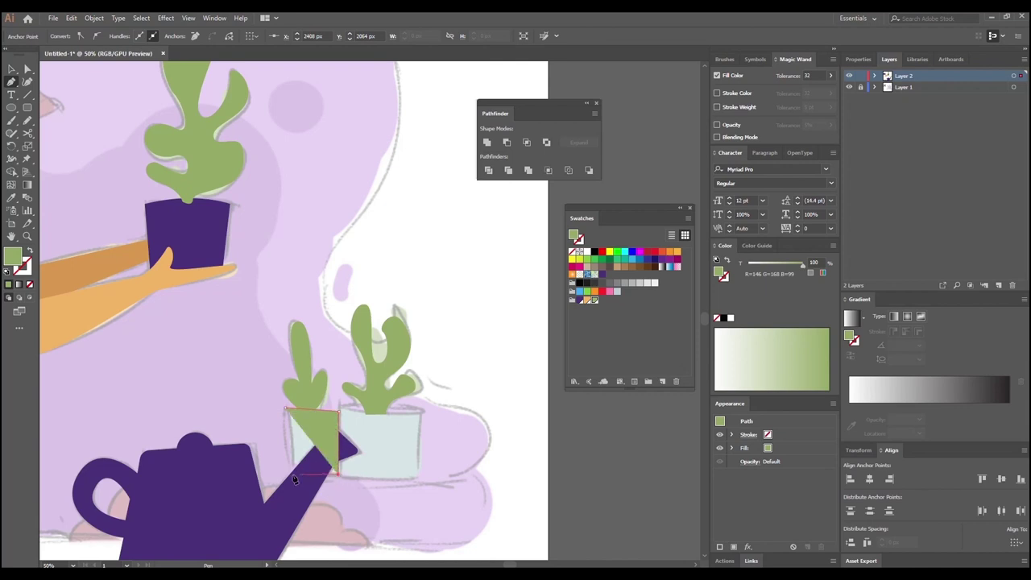
left_click(288, 472)
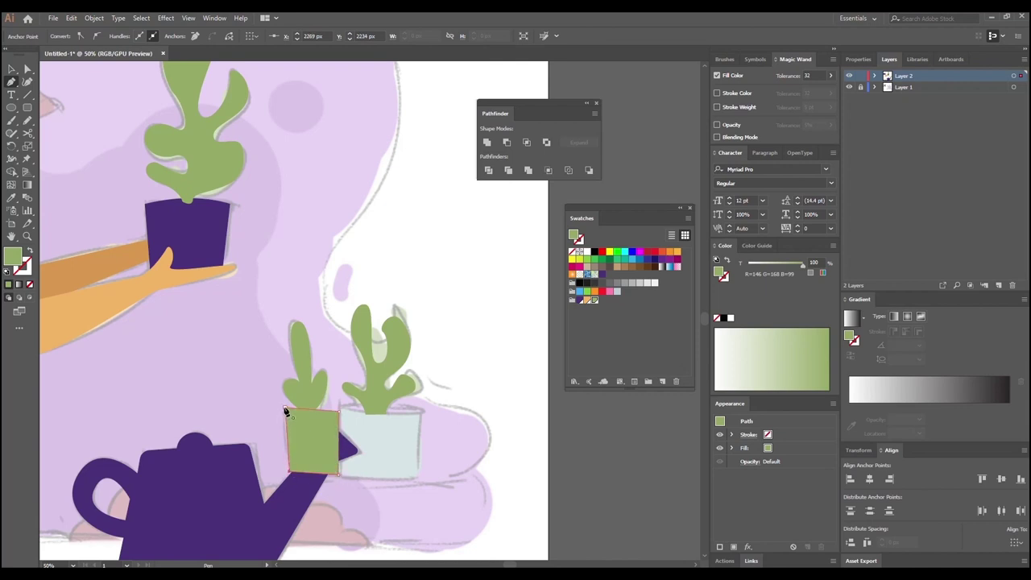
Step: Trace the larger neighbouring pot with the Pen tool, giving it a curved base and rim
left_click(339, 409)
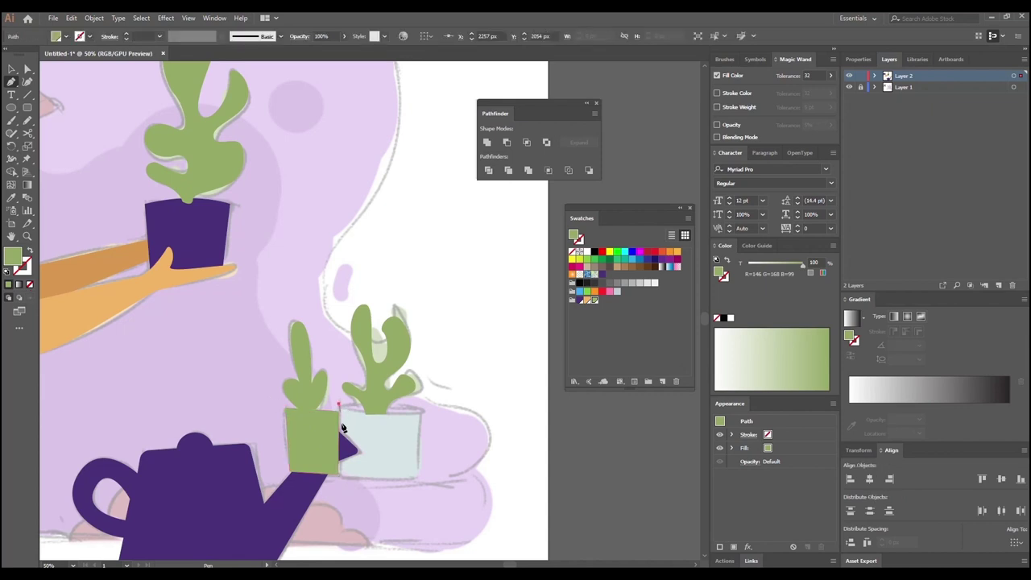
left_click(339, 478)
left_click_drag(416, 479, 465, 470)
left_click(417, 480)
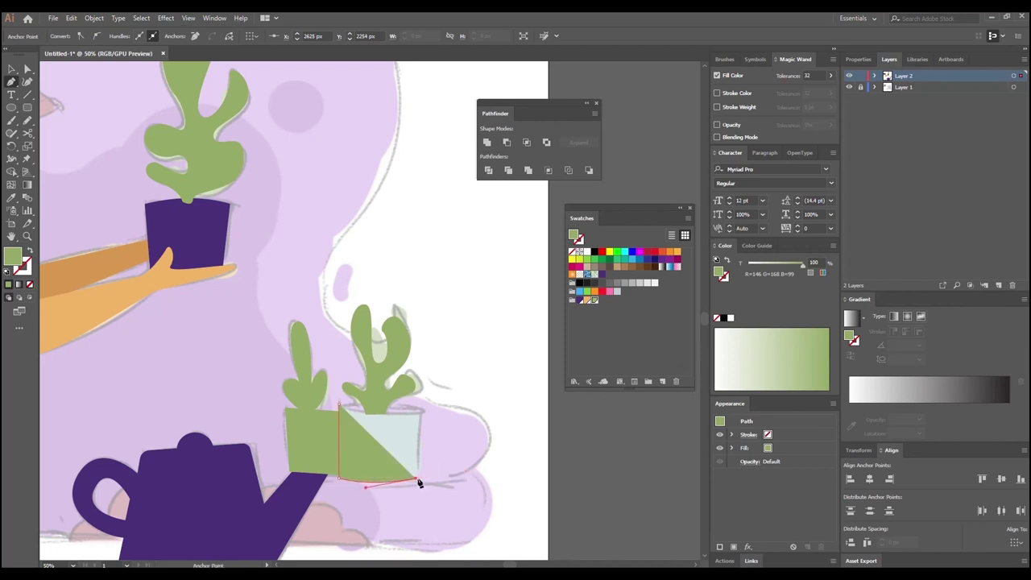
left_click(420, 412)
left_click_drag(378, 408, 349, 406)
left_click(340, 404)
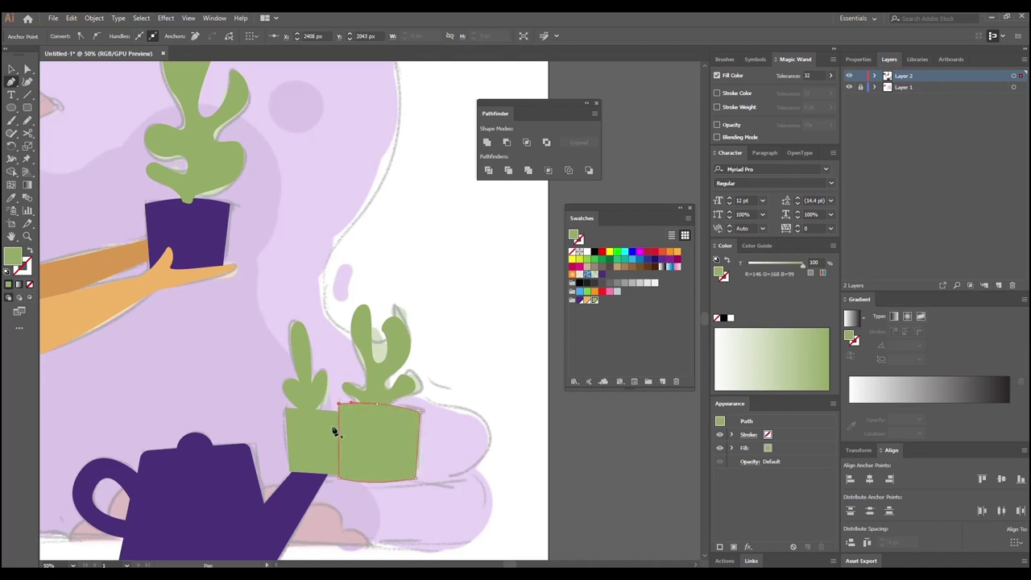
Step: Draw an ellipse about 233 px wide and 42 px high over the rim of the larger ground pot
left_click_drag(216, 423, 247, 391)
left_click(12, 107)
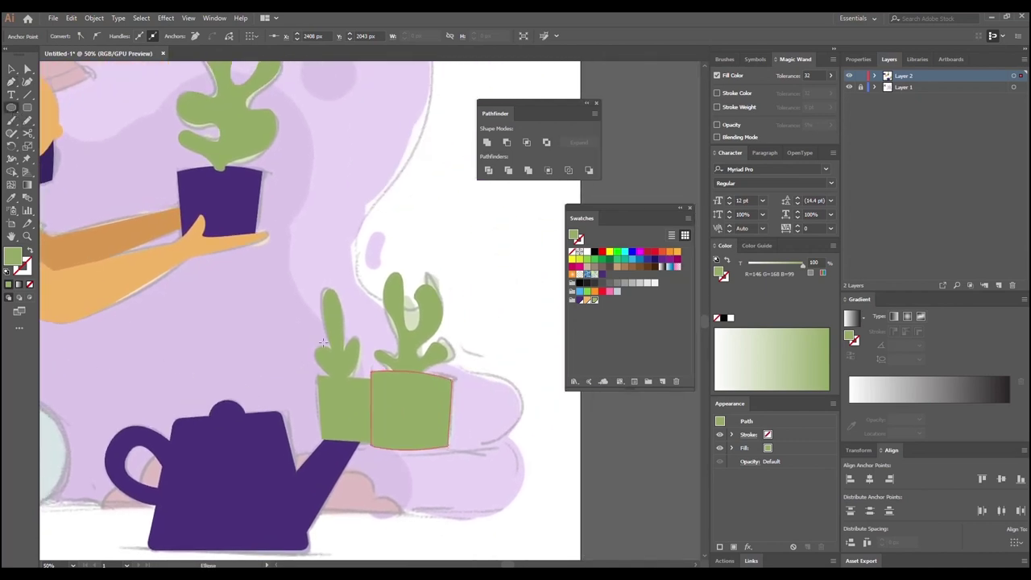
left_click_drag(371, 369, 453, 383)
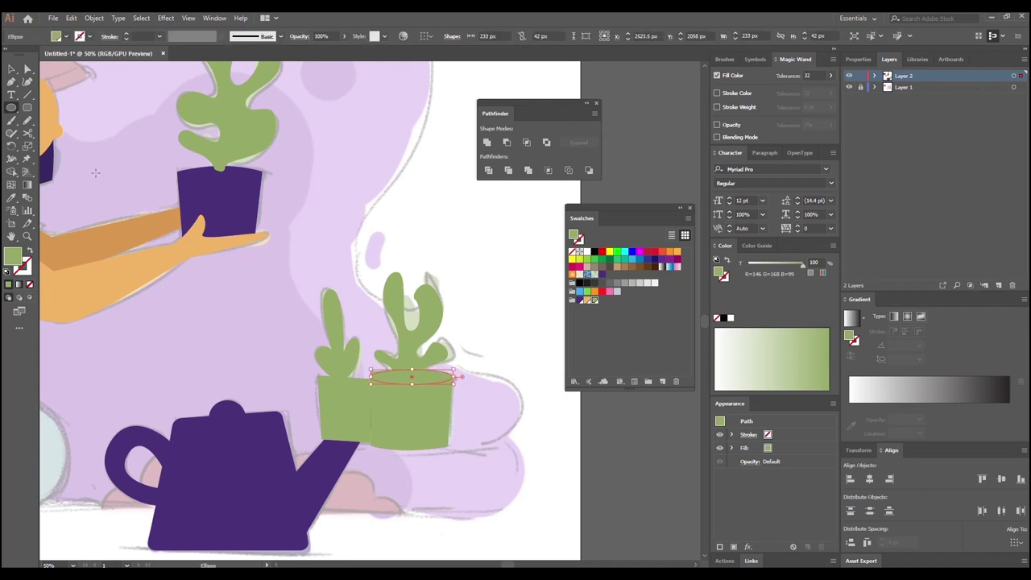
Step: Adjust the upper corners and outer base corner of the larger ground pot to fit the rim ellipse and sketch
left_click(28, 70)
left_click(371, 374)
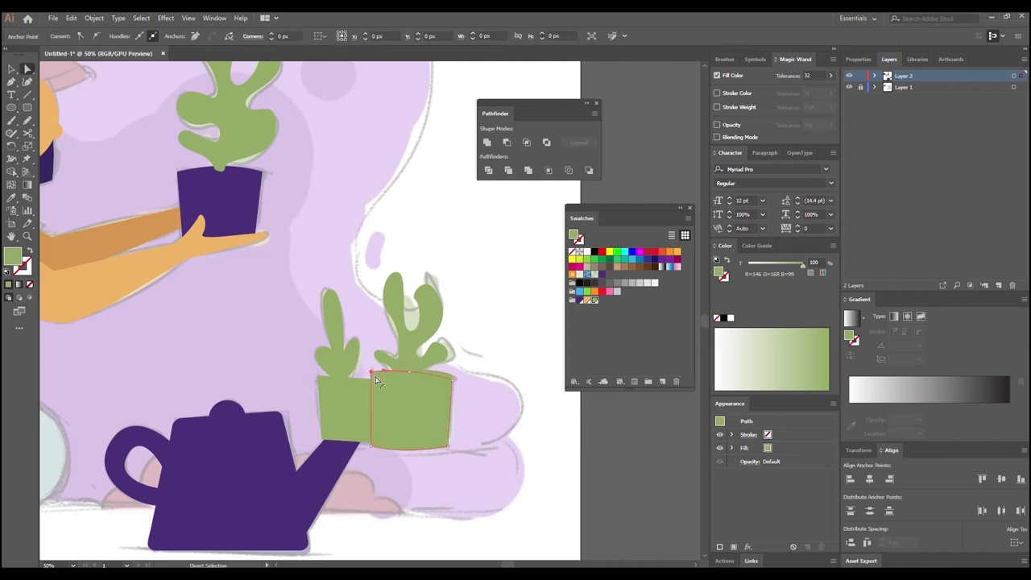
left_click_drag(372, 377, 373, 381)
left_click_drag(451, 385, 453, 377)
left_click_drag(447, 443, 449, 448)
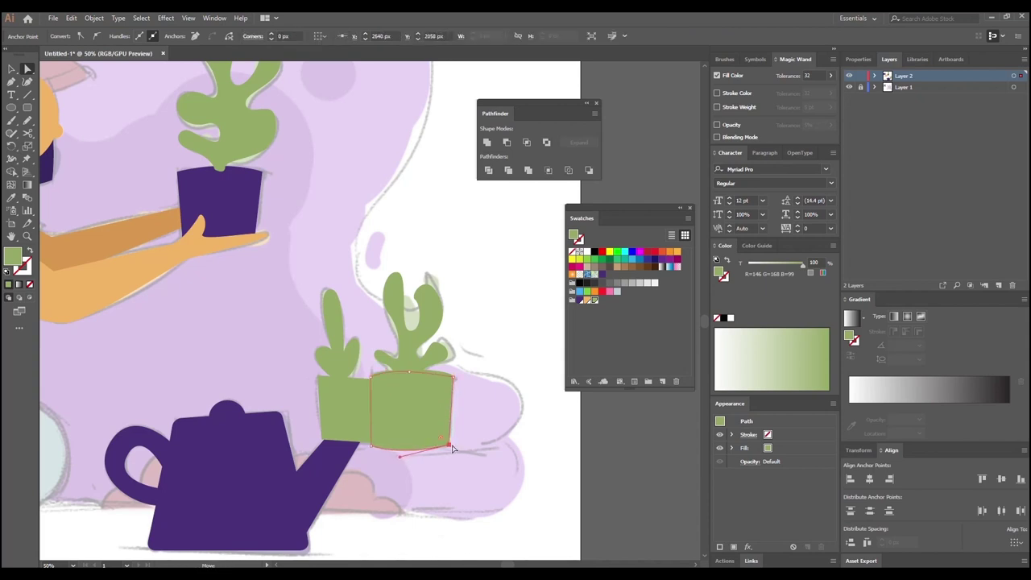
left_click(457, 437)
left_click(12, 70)
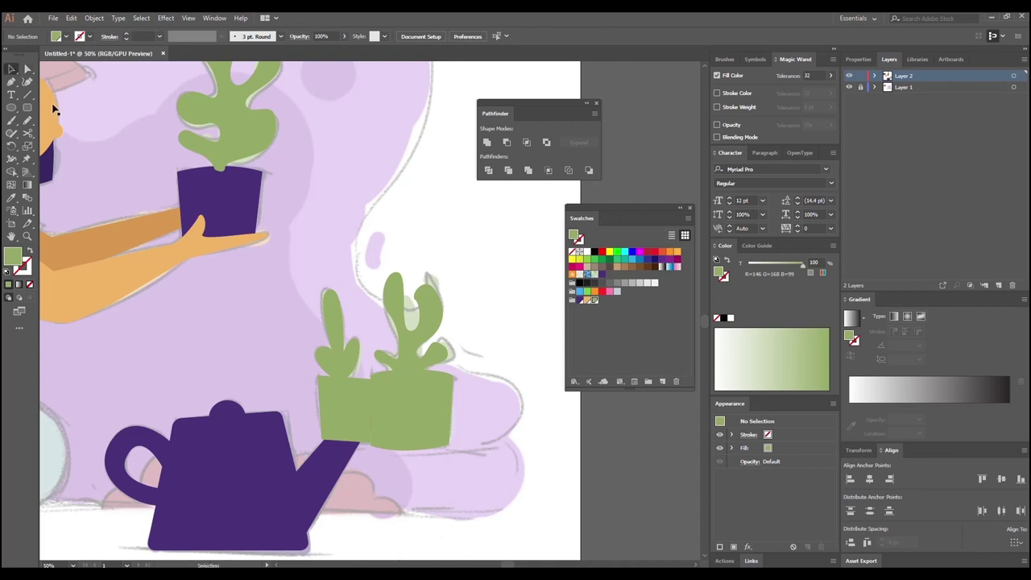
Step: Fill both ground pots with the sampled light blue 95B8C0
left_click(346, 407)
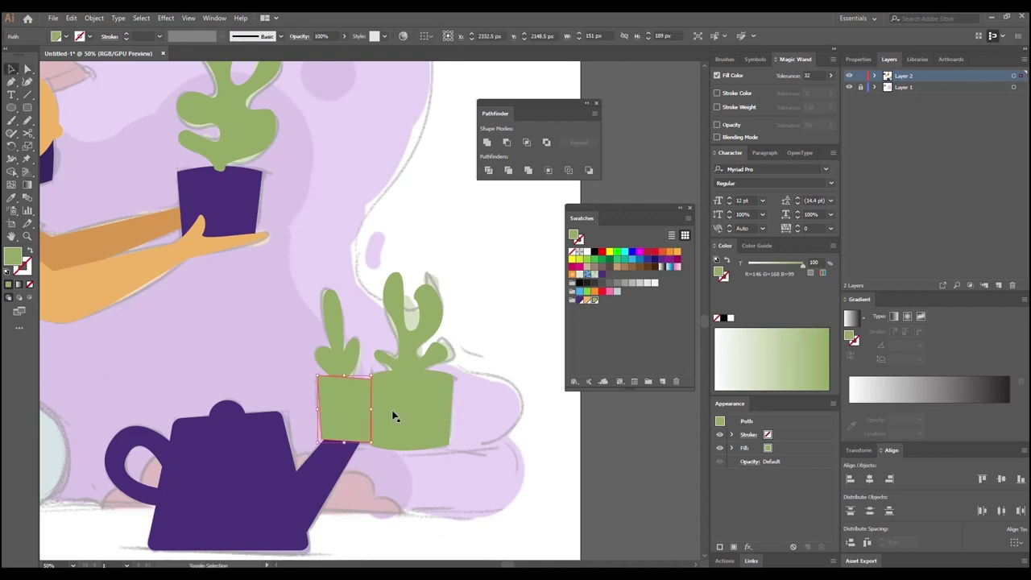
left_click(393, 416, "shift")
key("a")
key("ctrl+minus")
key("ctrl+minus")
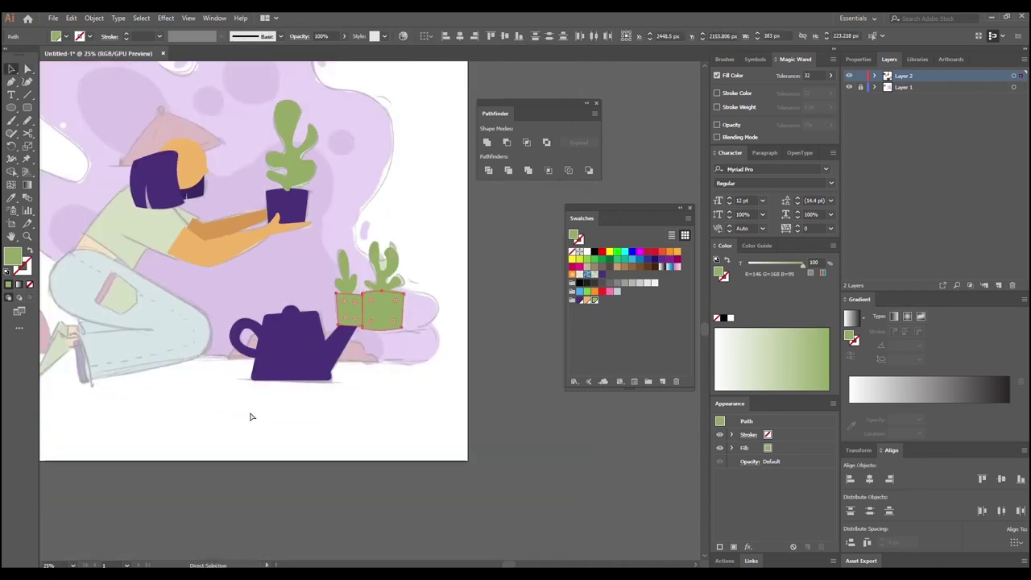
left_click_drag(182, 287, 185, 326)
left_click(12, 197)
left_click(157, 268)
key("v")
left_click(408, 370)
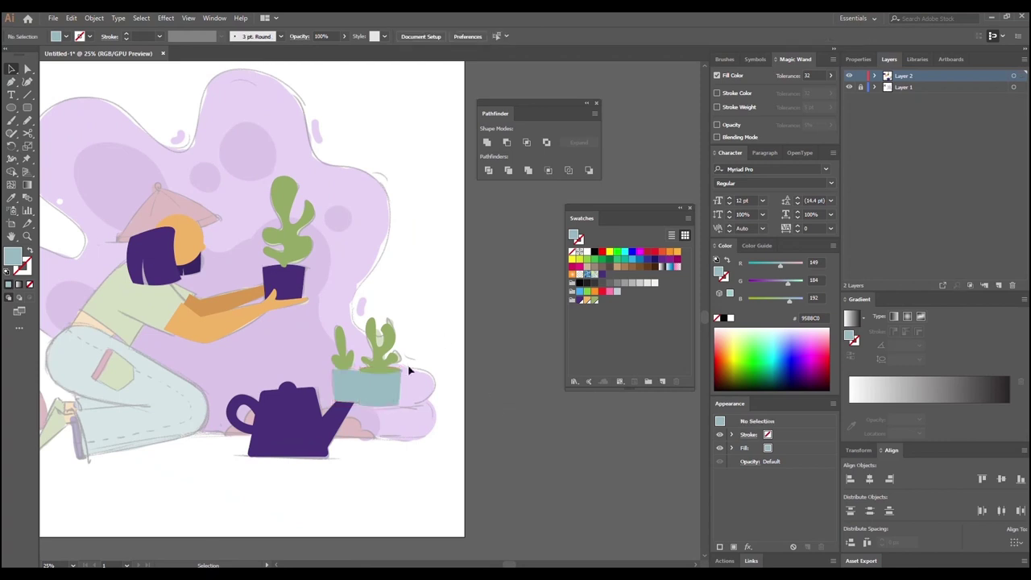
Step: Fill the rim ellipse of the larger ground pot with the pot's light blue 95B8C0
left_click(380, 370)
left_click(11, 197)
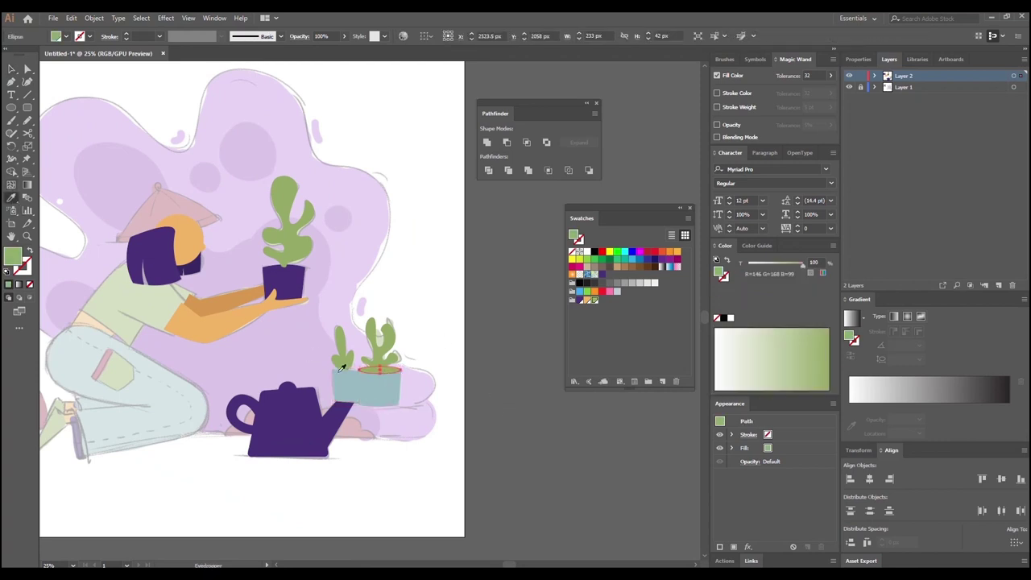
left_click(371, 381)
key("v")
left_click(486, 425)
Step: Bring the larger ground cactus in front of its pot's rim ellipse
left_click(376, 356)
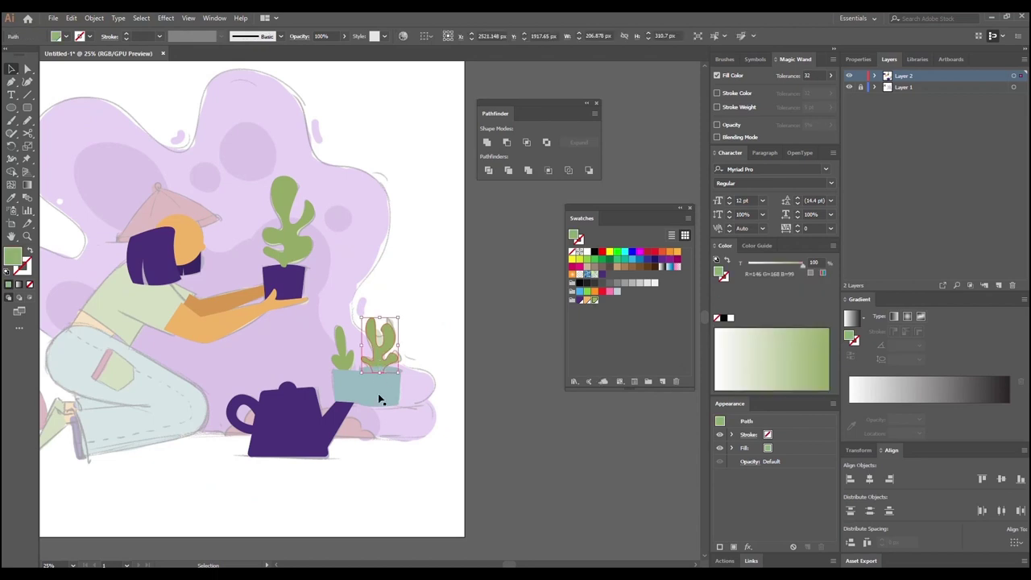
key("a")
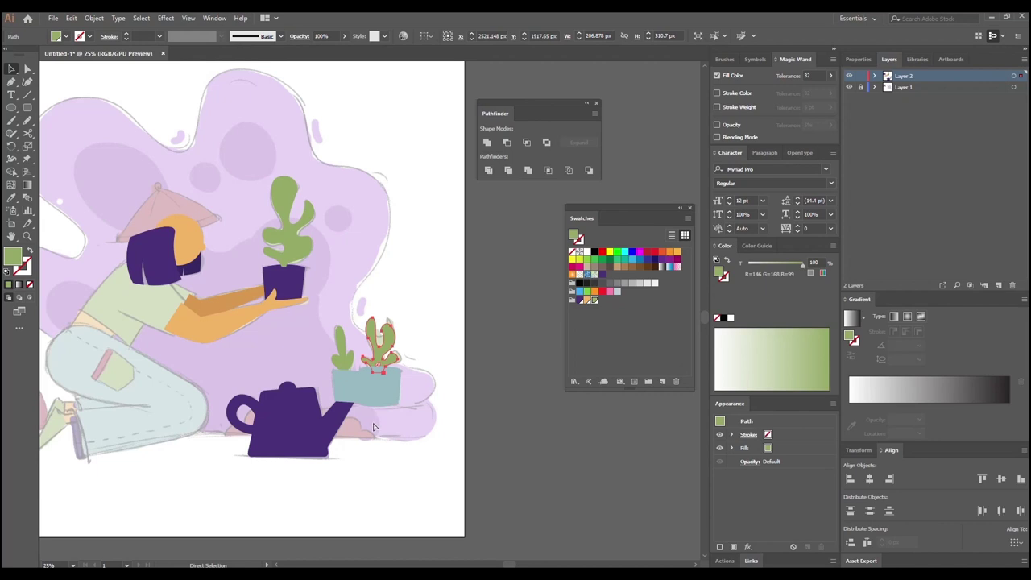
key("v")
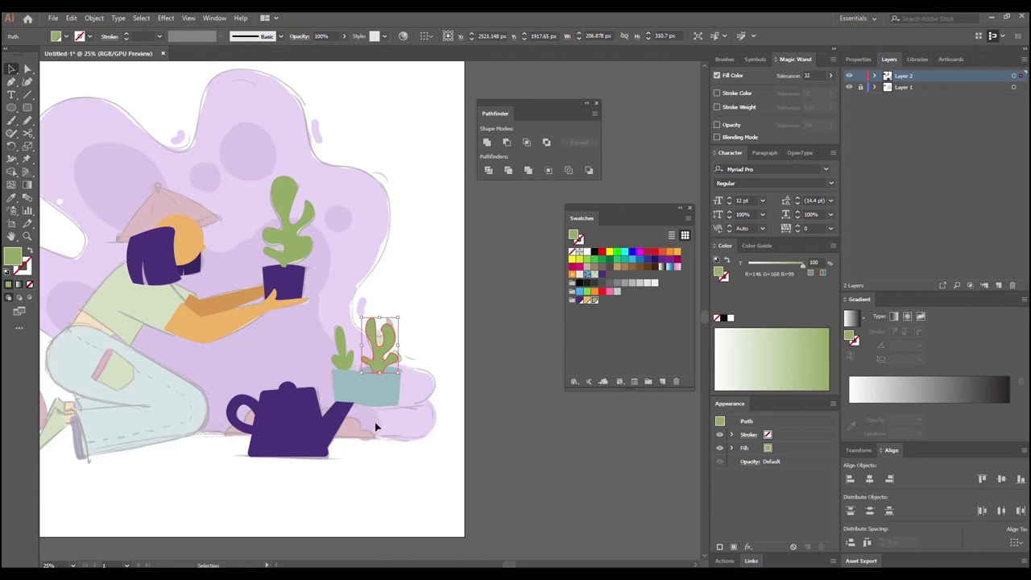
left_click(500, 434)
Step: Fill the larger ground pot's rim ellipse with the dark red A84D5D sampled from the coloured reference illustration
left_click_drag(359, 303, 498, 310)
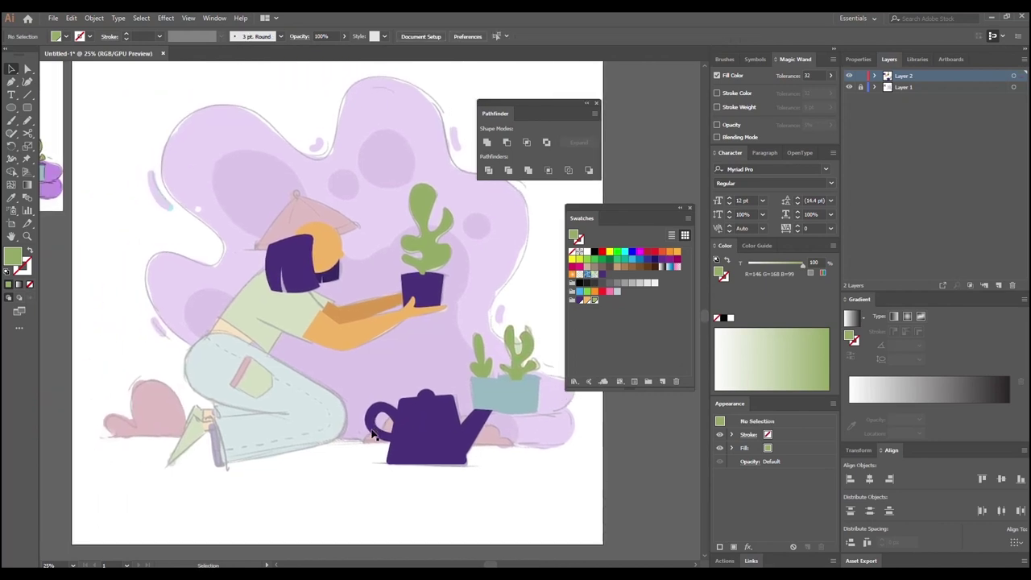
left_click_drag(453, 419, 395, 417)
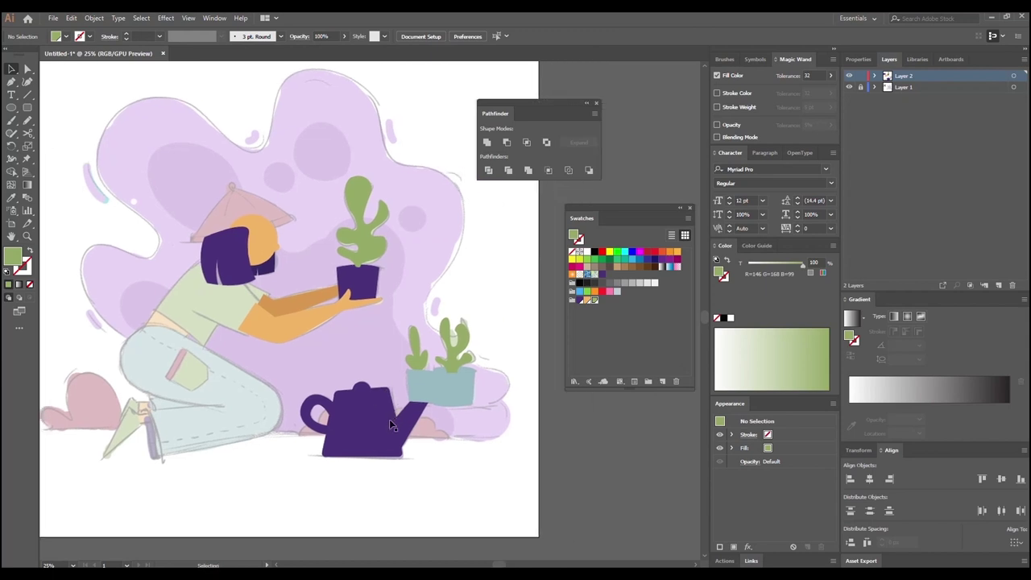
scroll(398, 422, "up", 3)
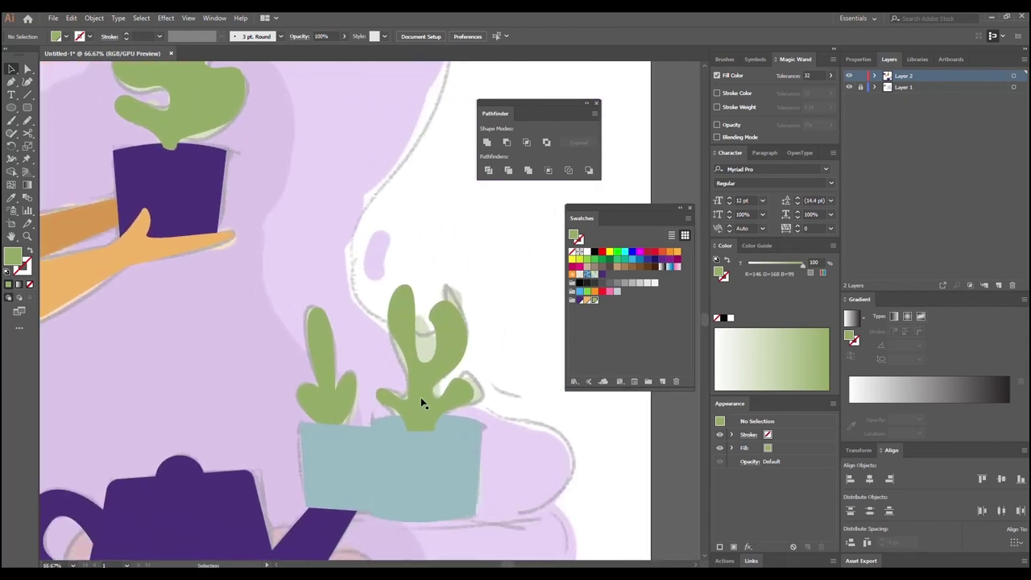
left_click(422, 402)
left_click(450, 422)
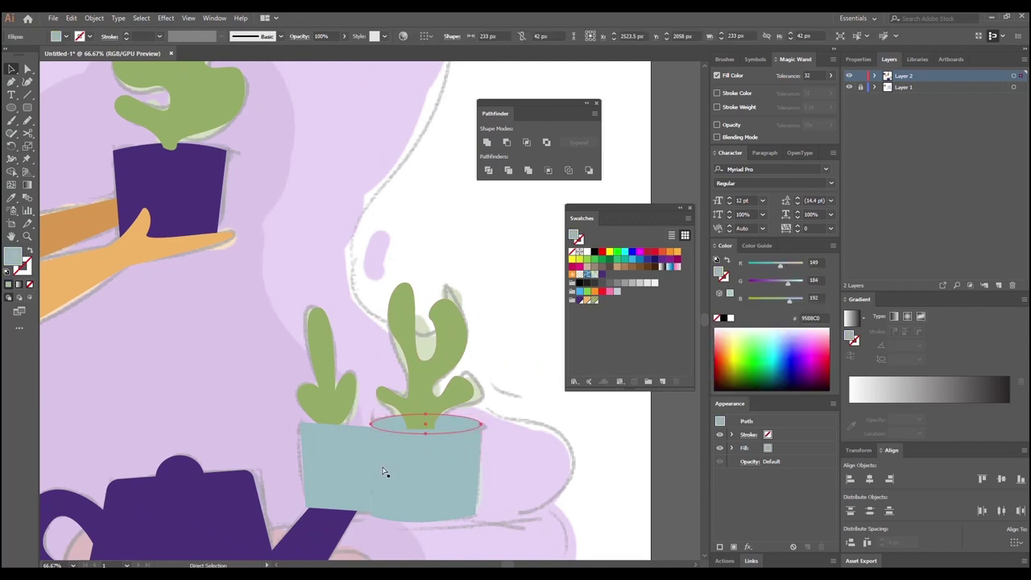
key("ctrl+minus")
key("space")
left_click_drag(242, 341, 235, 419)
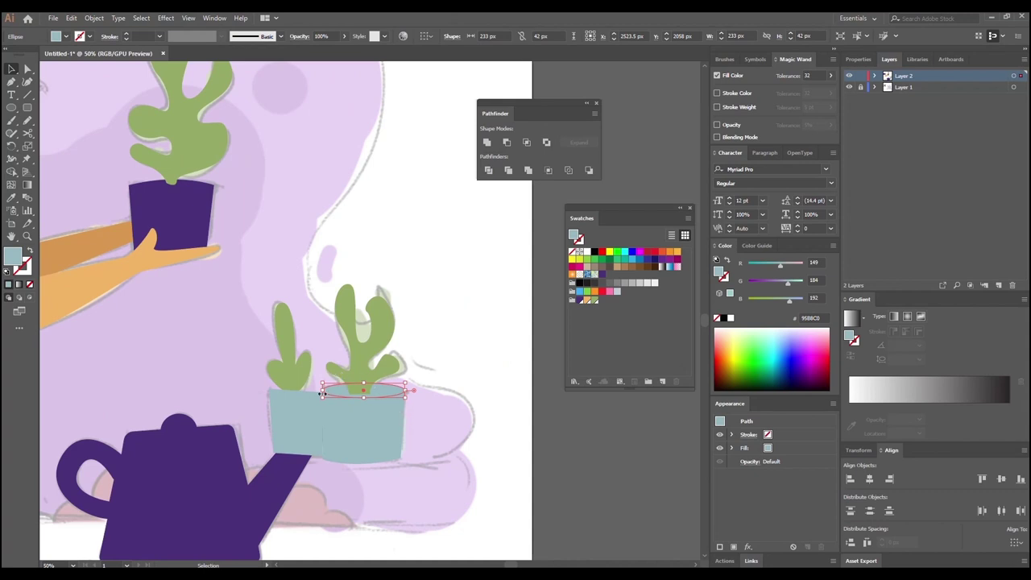
left_click_drag(171, 389, 212, 270)
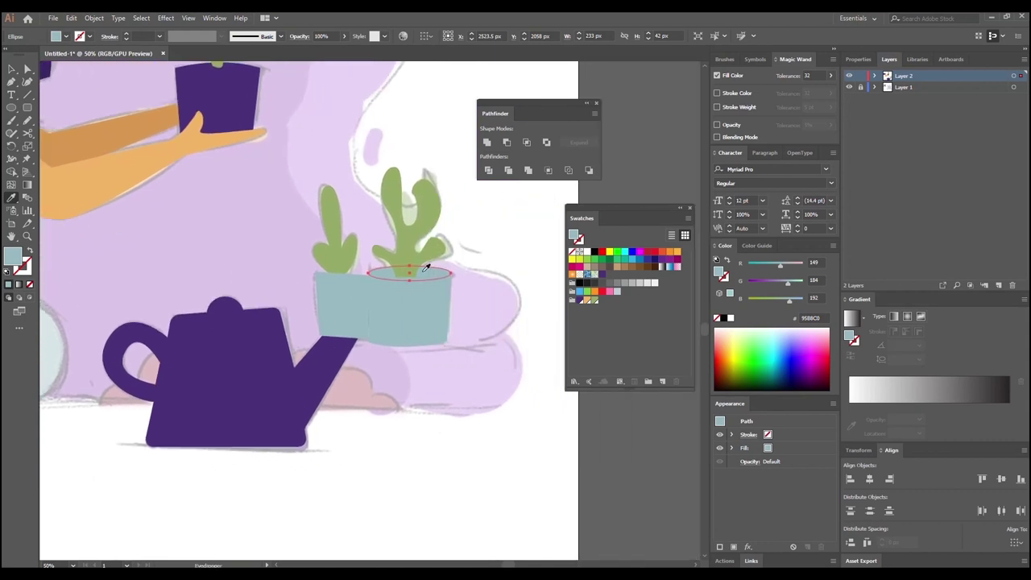
left_click_drag(167, 328, 435, 434)
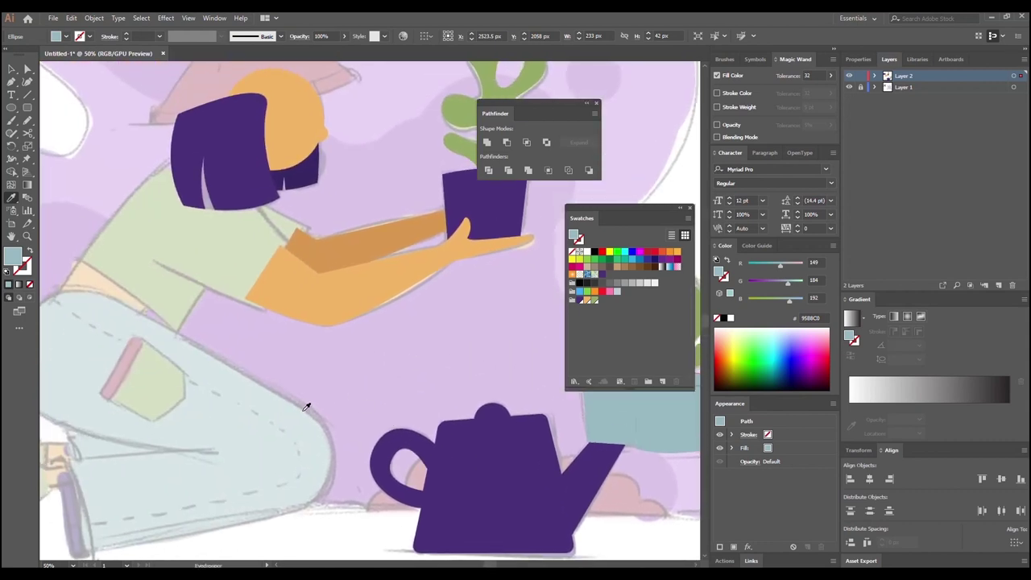
key("ctrl+minus")
key("ctrl+minus")
key("ctrl+minus")
left_click_drag(182, 338, 374, 440)
left_click(122, 278)
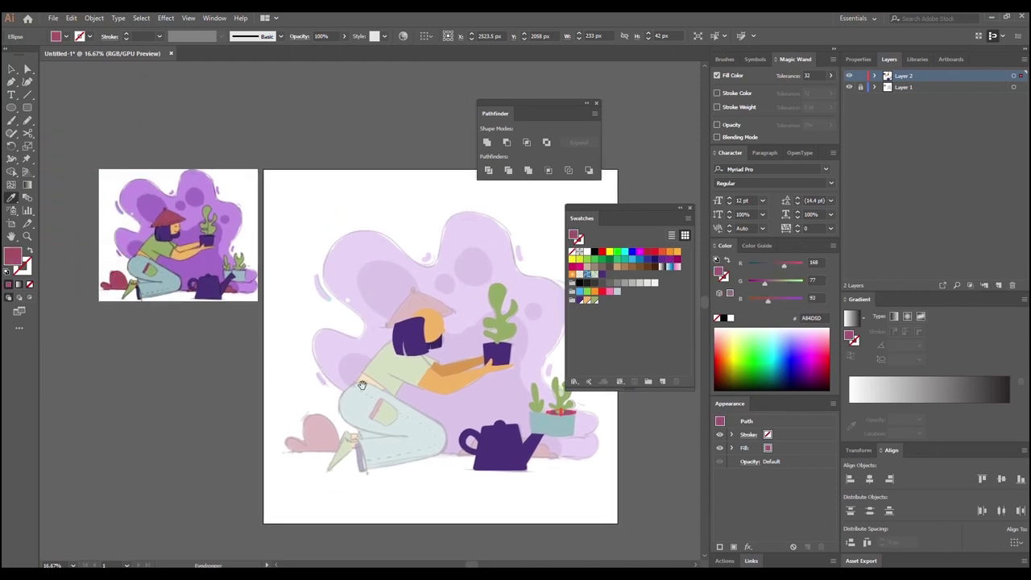
left_click_drag(361, 387, 165, 359)
left_click(11, 69)
left_click(462, 402)
Step: Send the smaller ground pot backward so it sits behind the watering can's spout
key("ctrl+=")
key("ctrl+=")
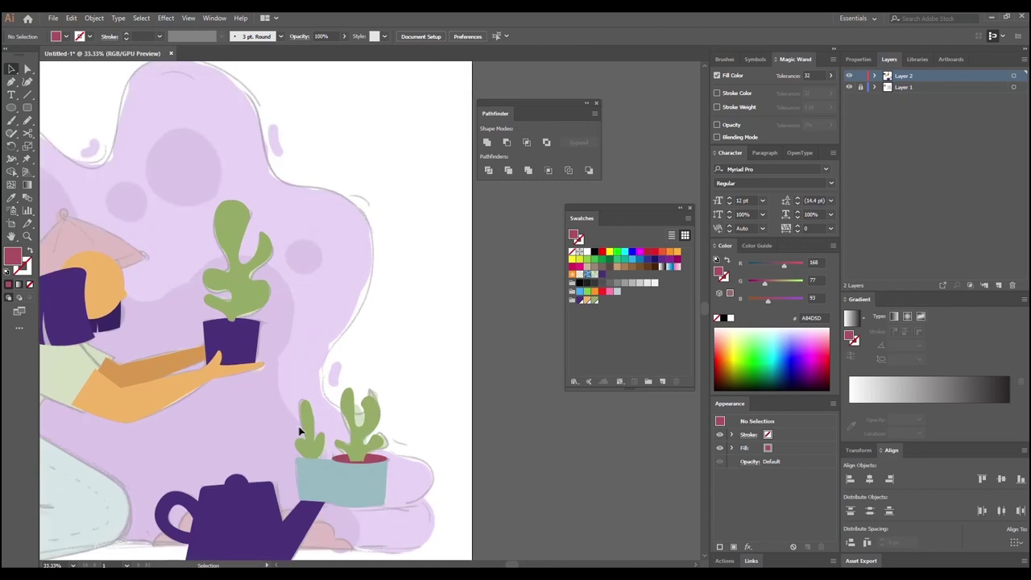
left_click_drag(311, 472, 322, 395)
left_click(322, 400)
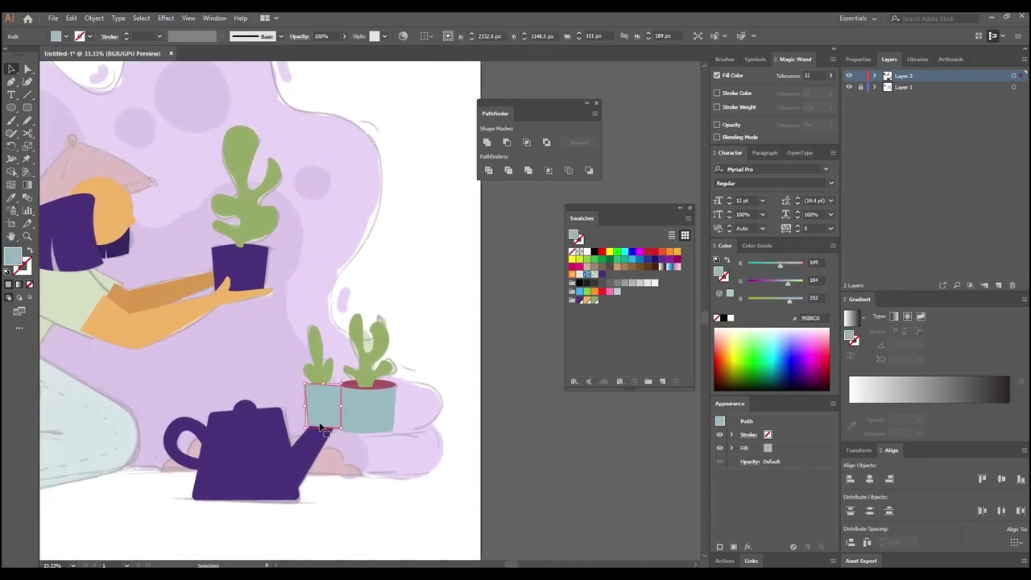
key("a")
key("v")
key("a")
key("ctrl+bracketleft")
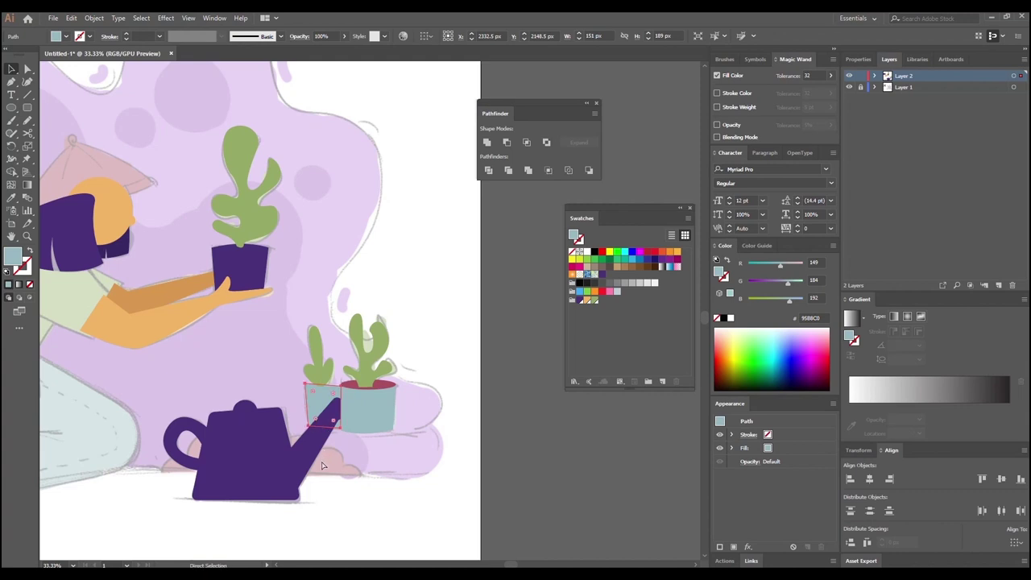
key("v")
left_click(493, 458)
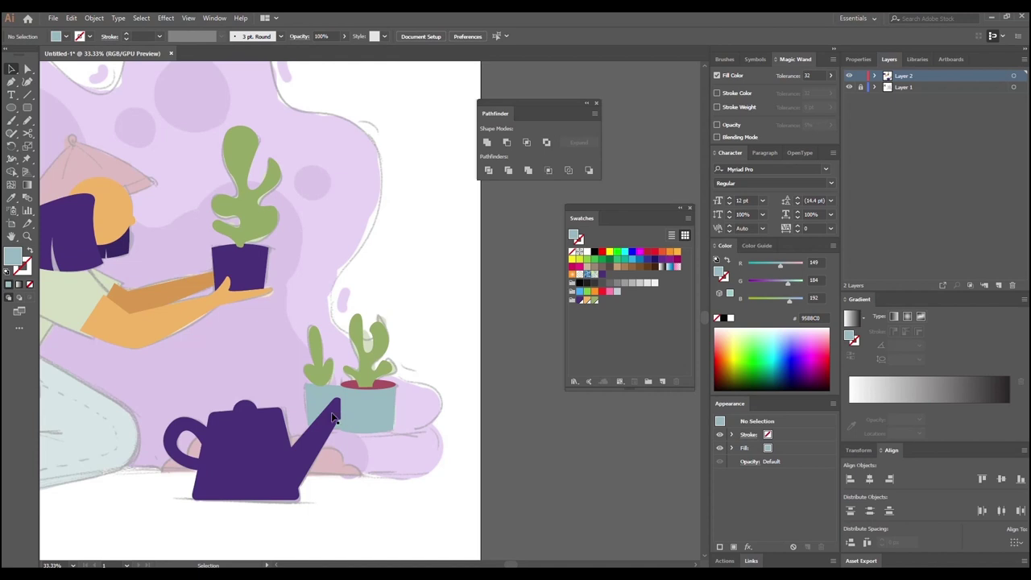
Step: Group the larger ground pot with its rim ellipse and cactus
left_click_drag(418, 326, 357, 435)
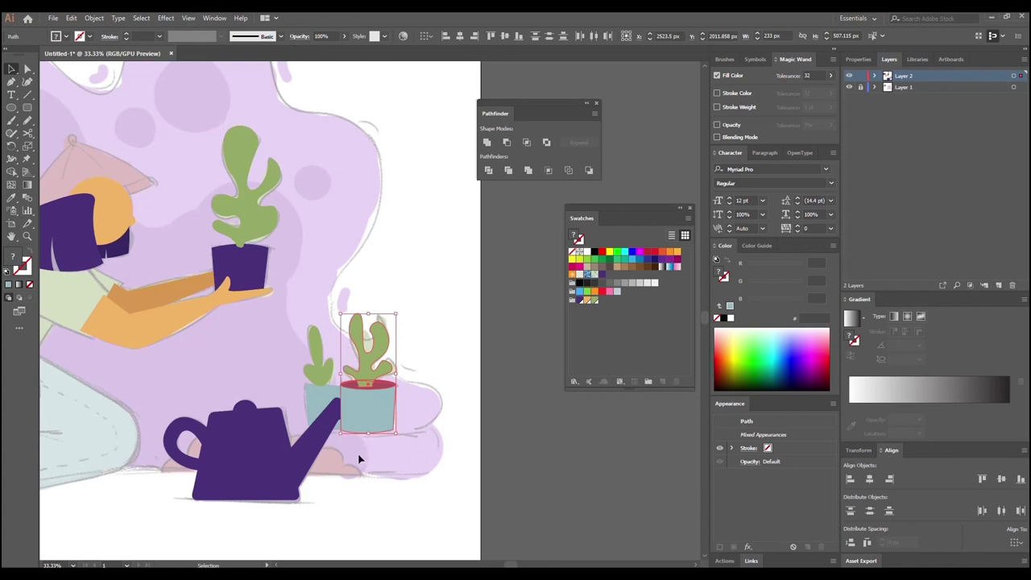
key("a")
key("v")
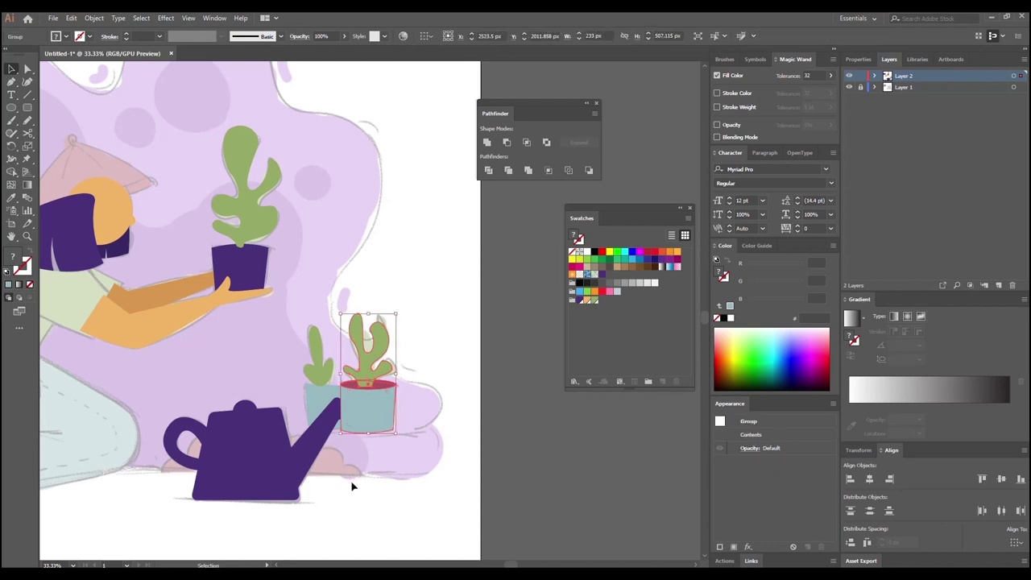
left_click(411, 452)
Step: Send the larger potted cactus group backward behind the watering can's spout
left_click(373, 407)
key("a")
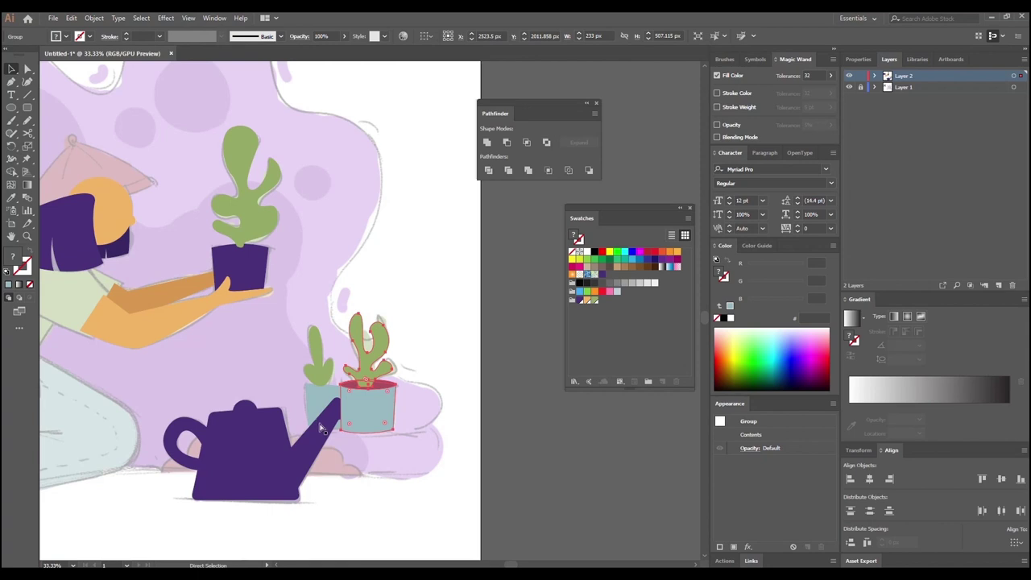
key("ctrl+[")
key("v")
left_click(310, 401)
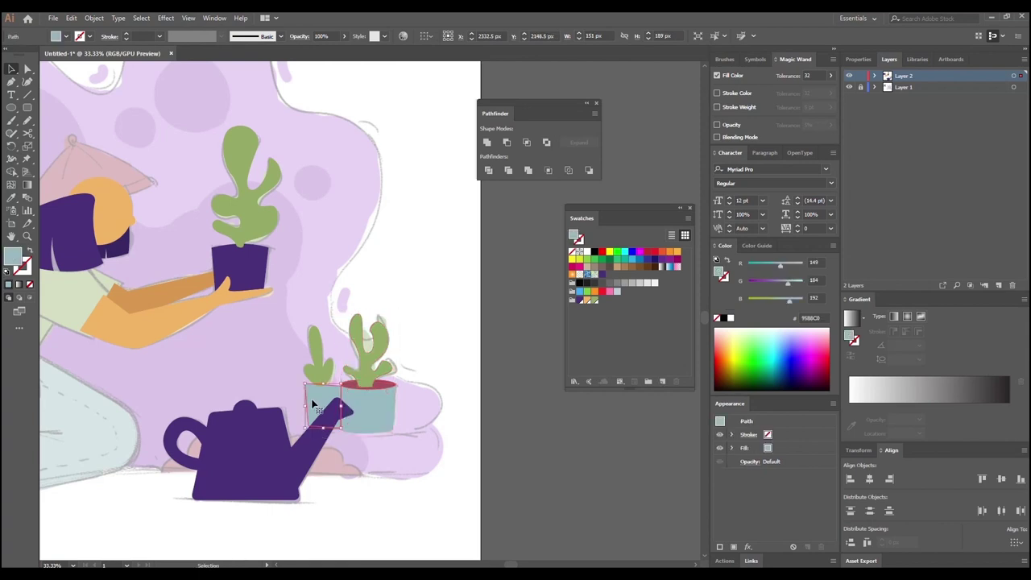
left_click(316, 352, "shift")
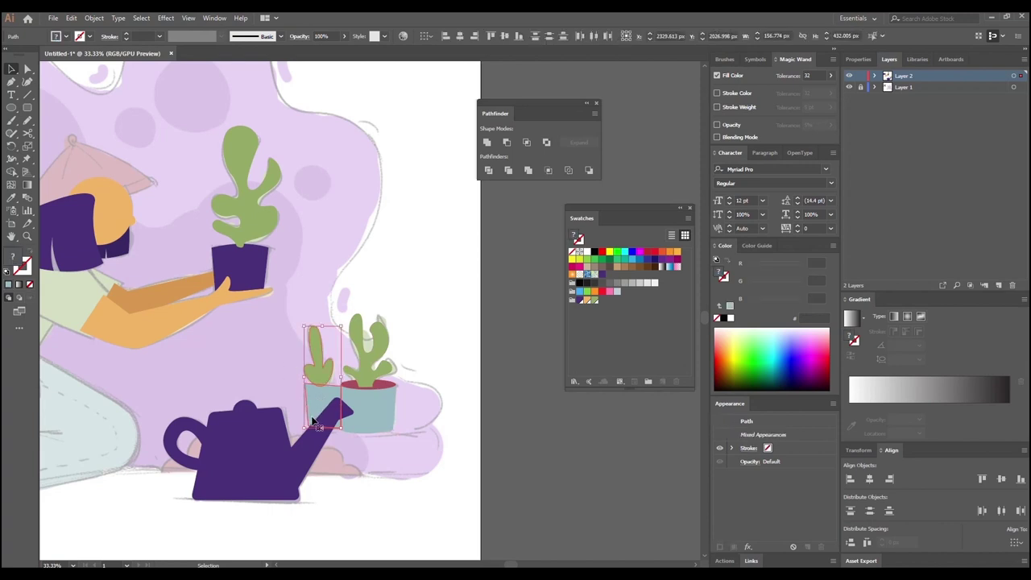
key("a")
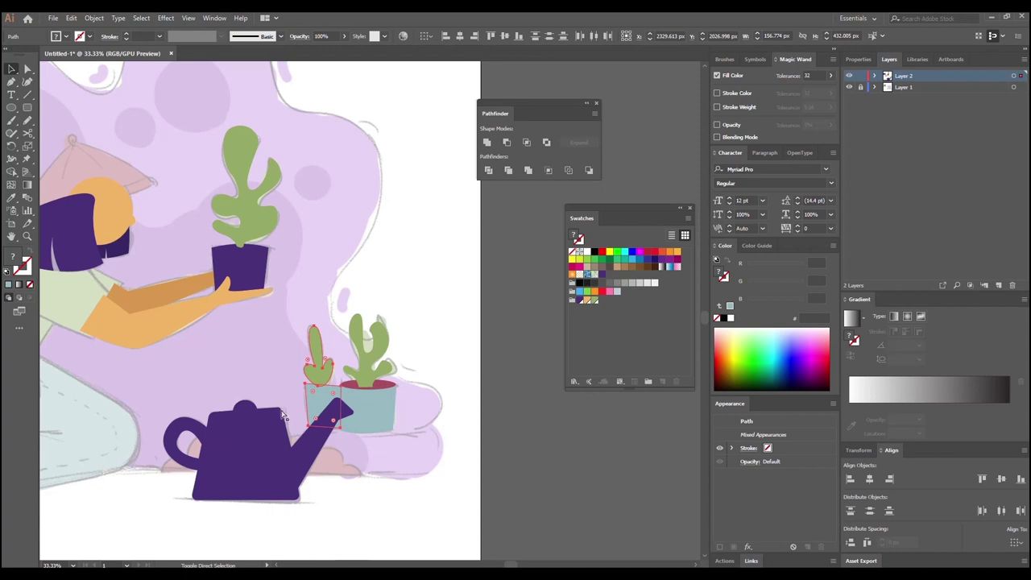
key("v")
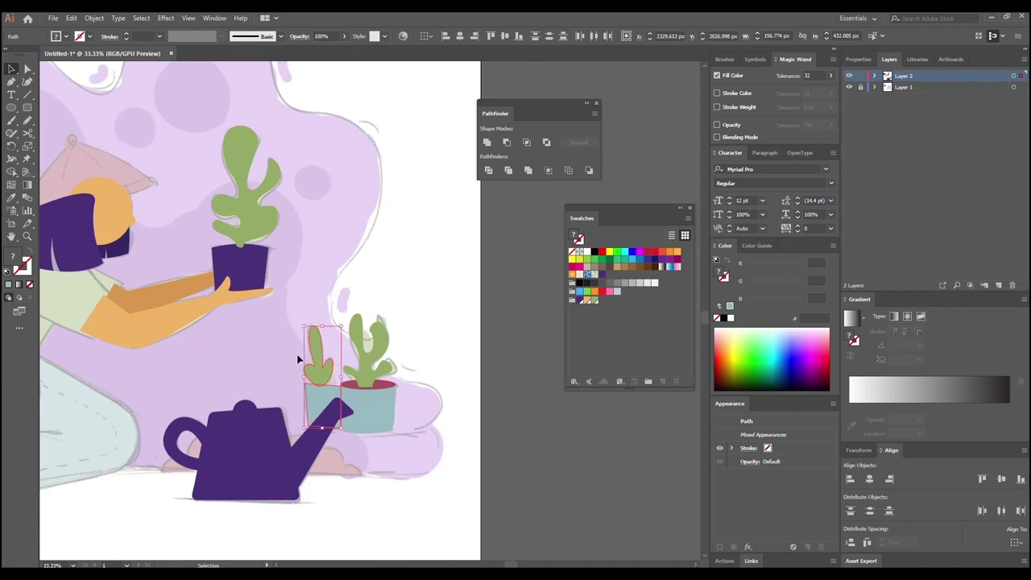
left_click(287, 383)
left_click(314, 406)
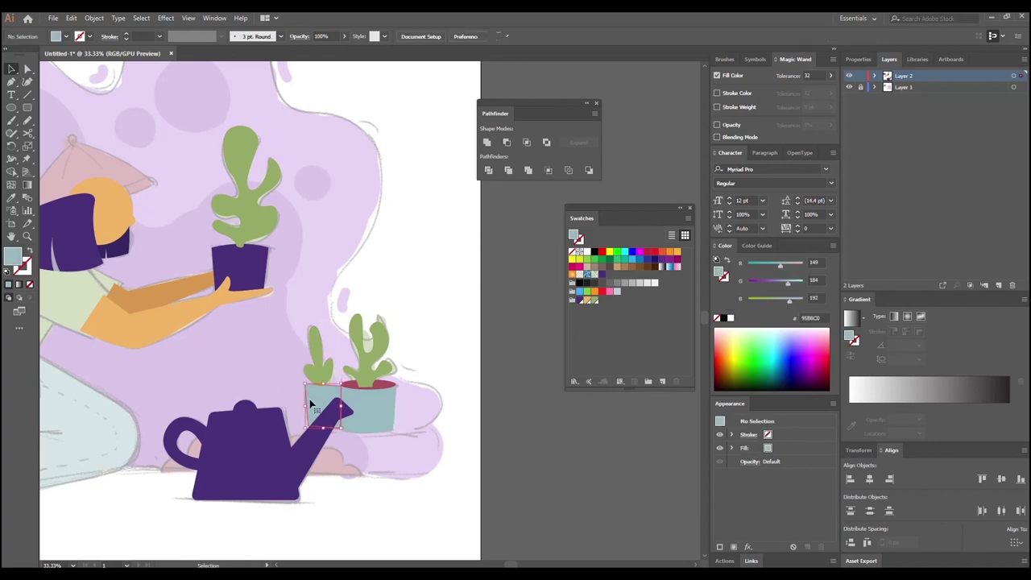
left_click(302, 382)
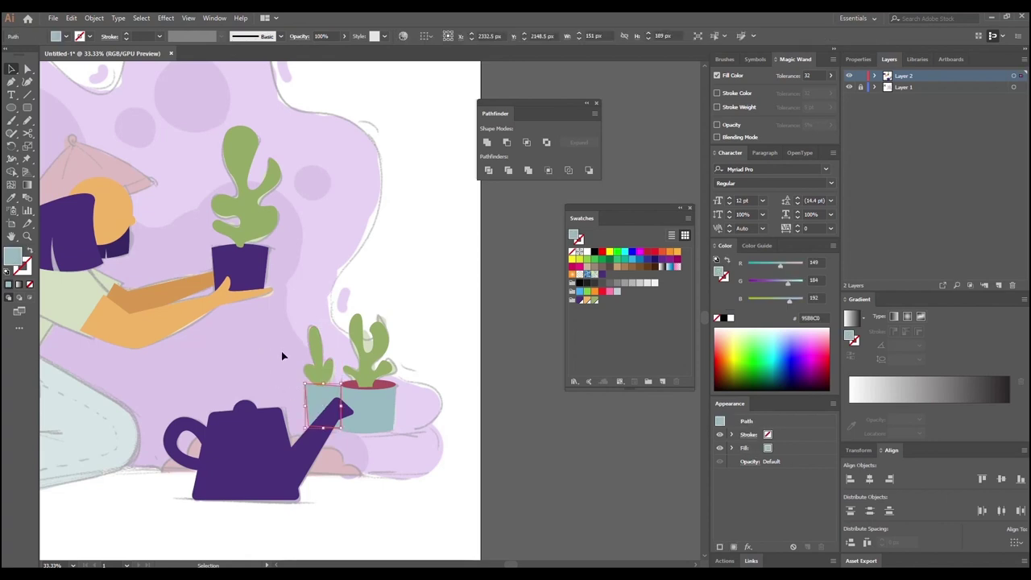
Step: Add the smaller ground pot's light blue (R=149 G=184 B=192) to the swatch colour group as a global colour
left_click_drag(240, 362, 333, 377)
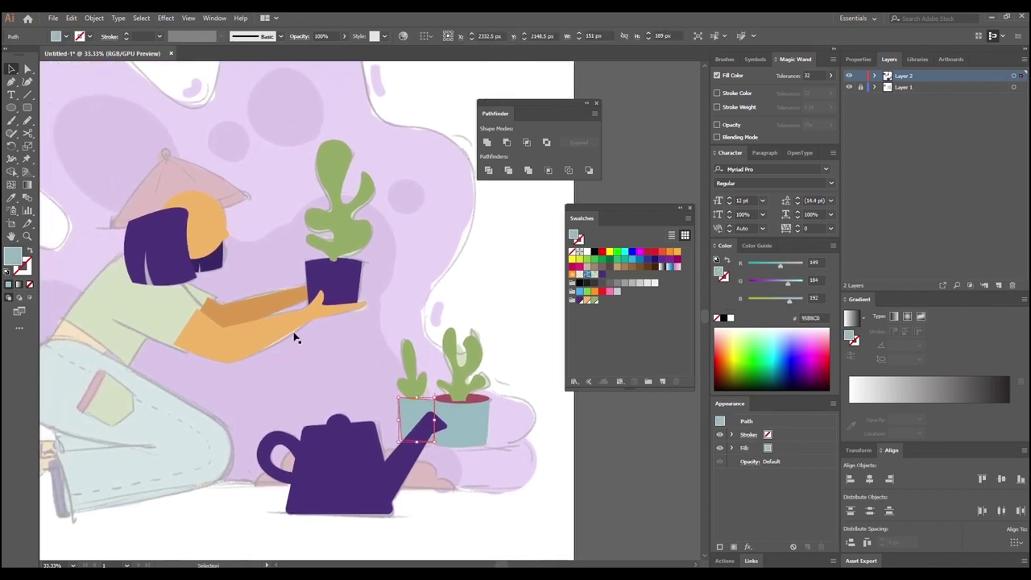
left_click(469, 427)
left_click(518, 459)
left_click(417, 409)
left_click_drag(589, 349, 598, 301)
double_click(601, 301)
left_click(314, 216)
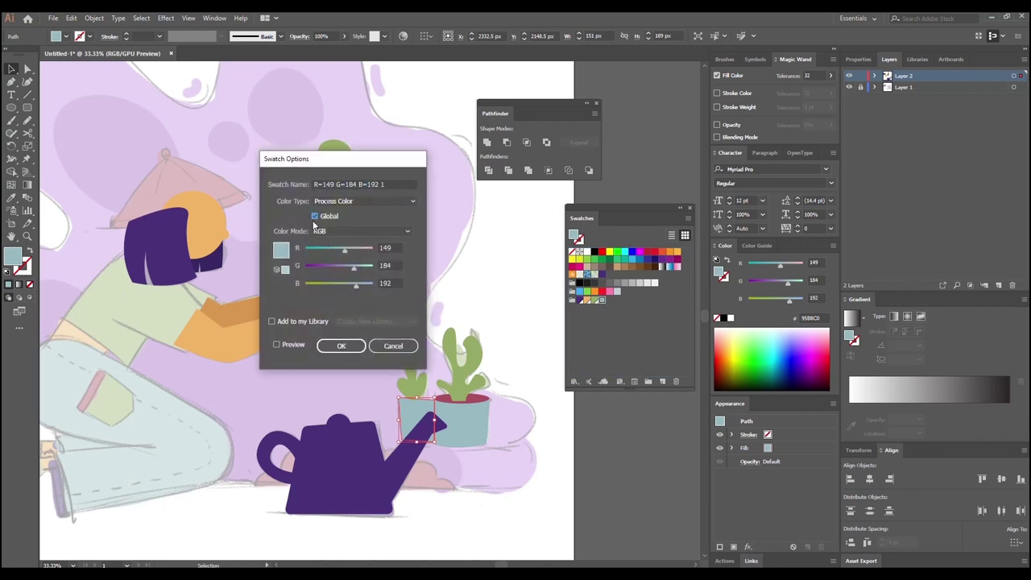
left_click(340, 350)
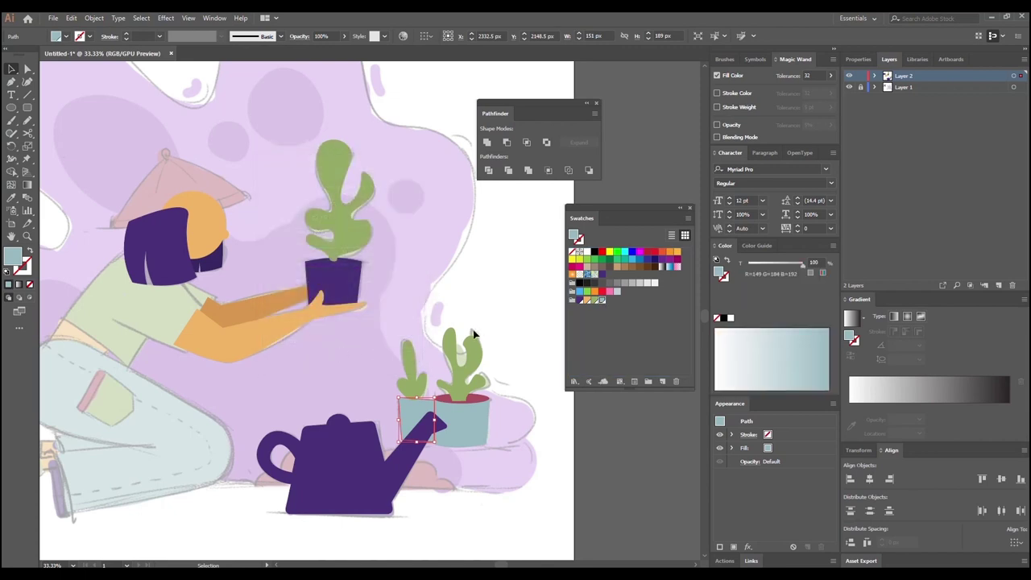
Step: Isolate the larger potted cactus group and select its pot shape
left_click(472, 422)
double_click(471, 424)
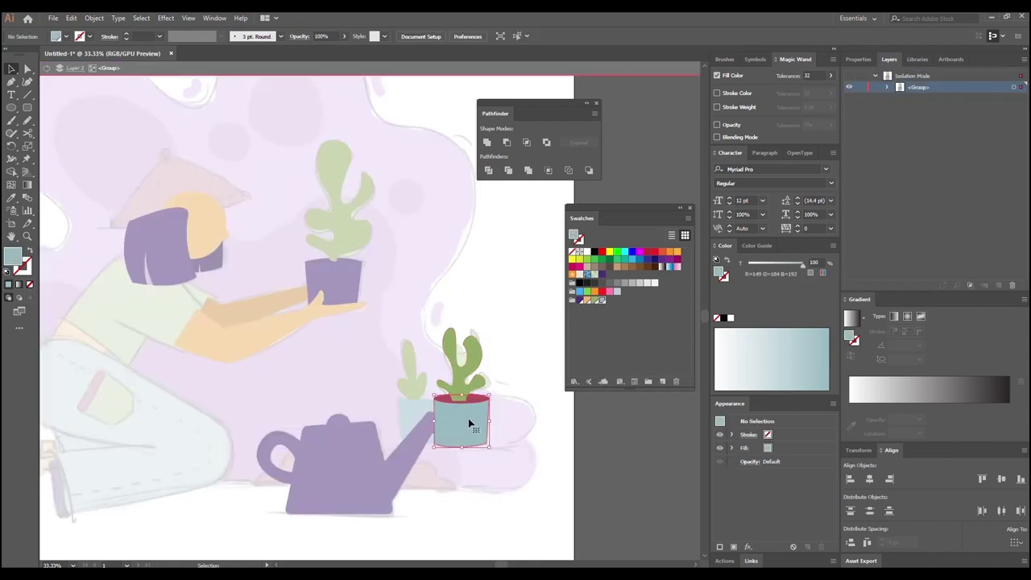
Step: Exit group isolation and recolor the smaller floor pot a darker teal, RGB 104, 157, 165
left_click(443, 293)
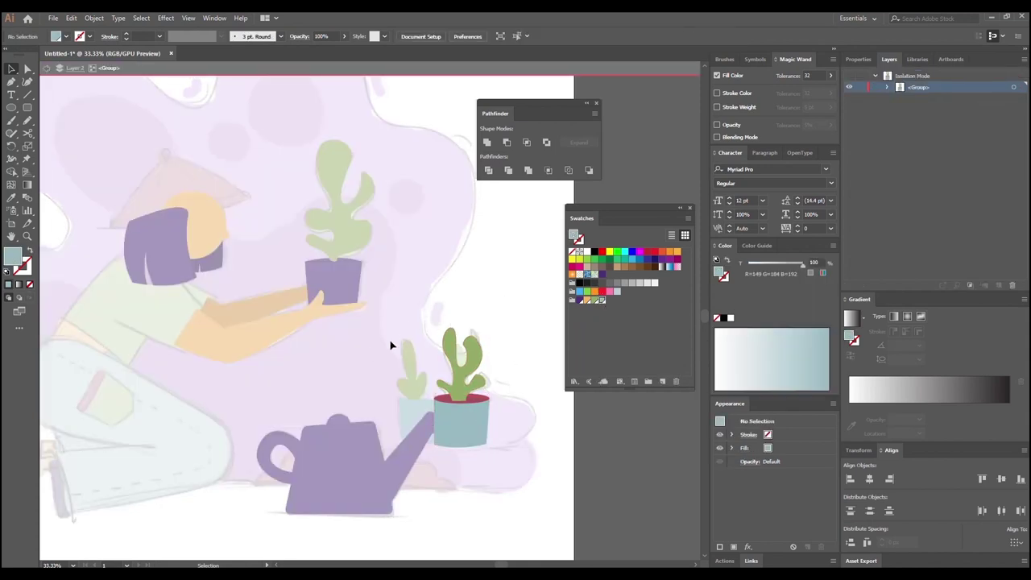
double_click(360, 351)
left_click(411, 420)
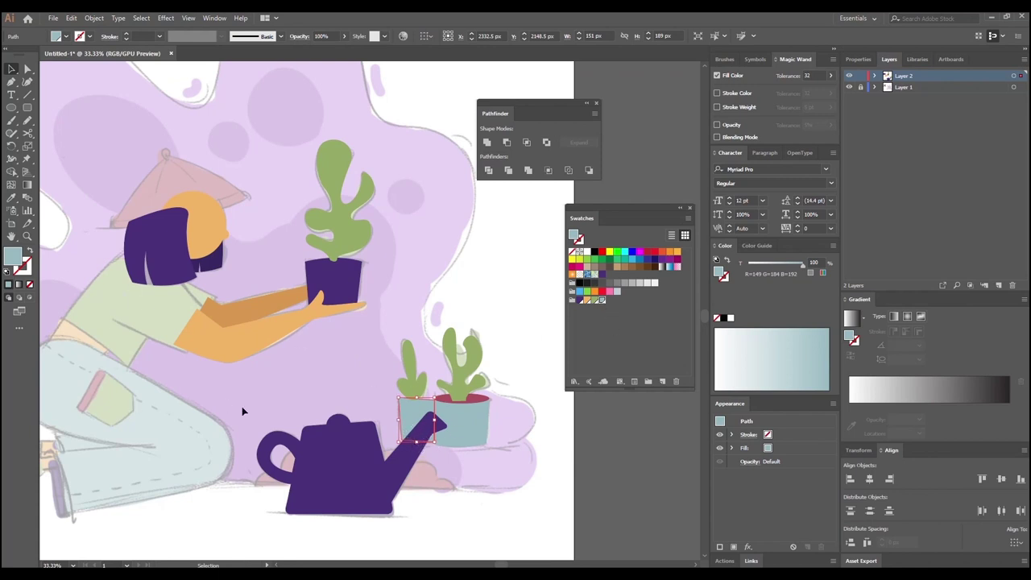
double_click(16, 260)
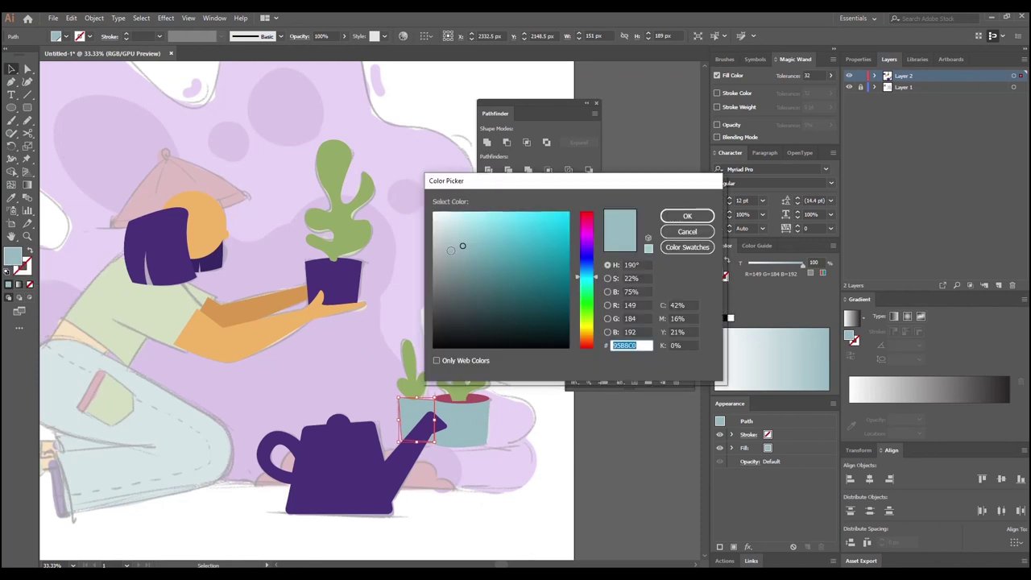
left_click_drag(463, 247, 483, 259)
left_click(669, 216)
left_click(370, 281)
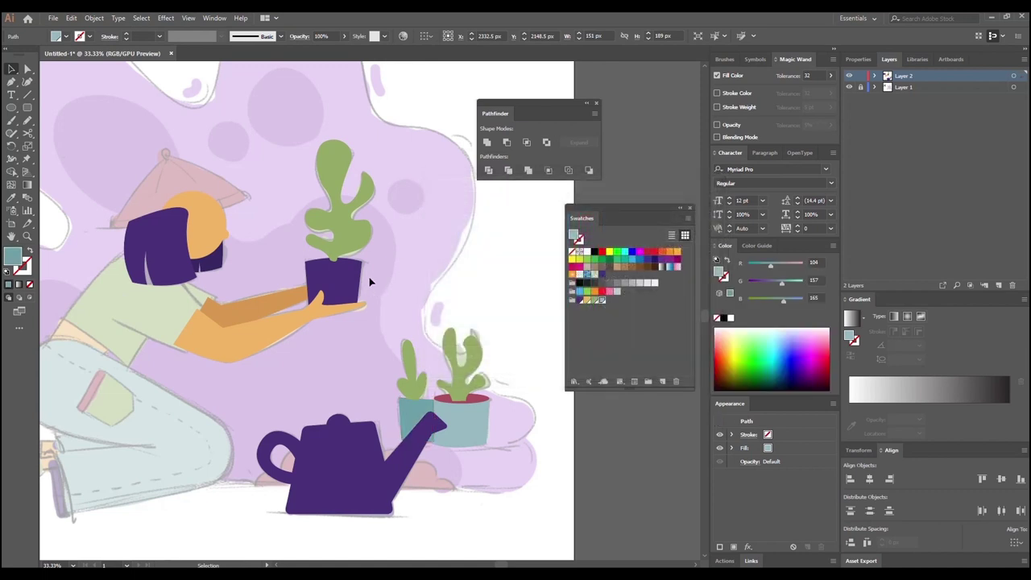
left_click(411, 390)
left_click(382, 409)
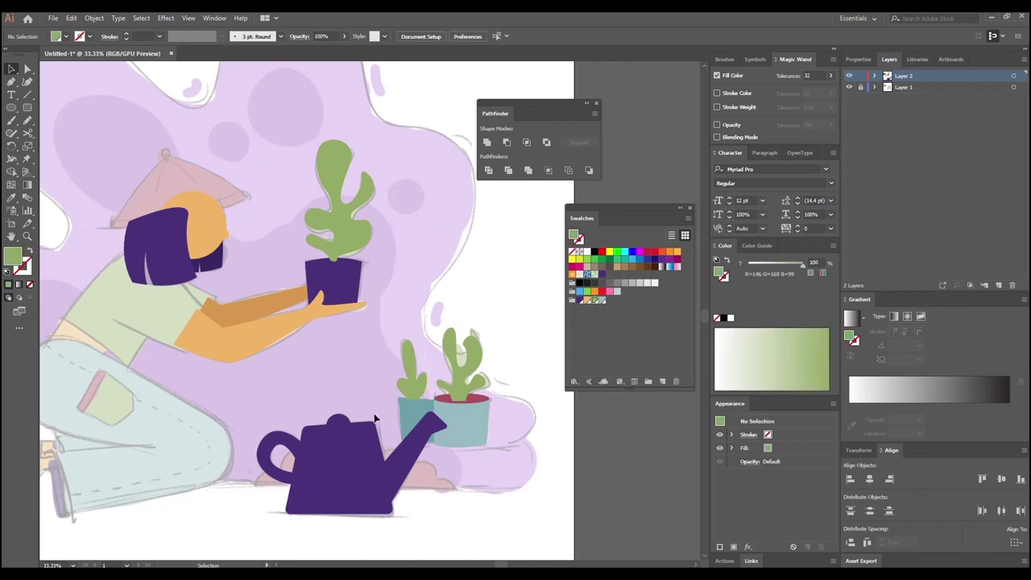
Step: Draw a flat ellipse about 153 × 27 px across the top edge of the smaller teal pot
scroll(374, 417, "up", 1, "alt")
left_click_drag(391, 432, 291, 395)
left_click(311, 407)
key("l")
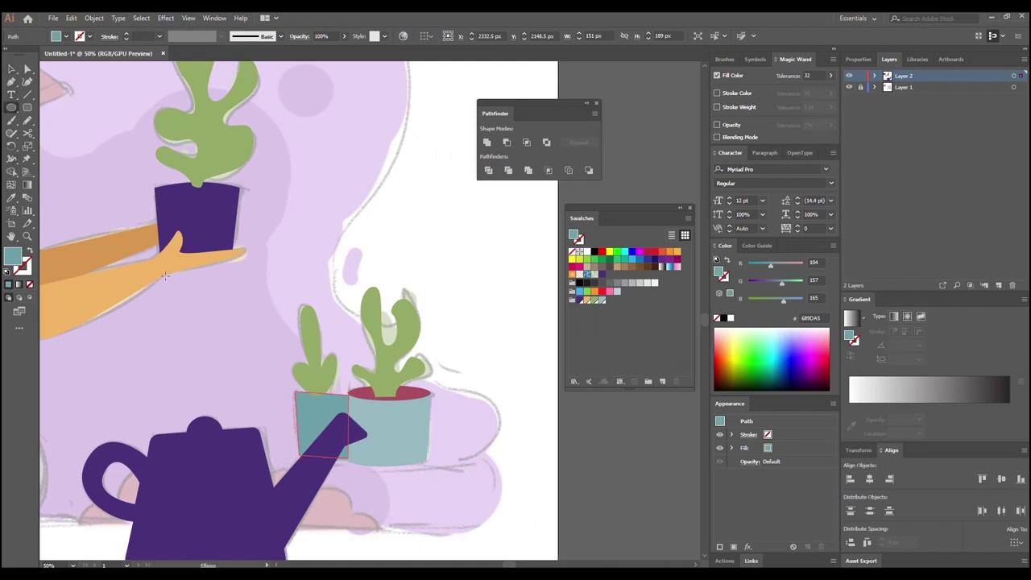
left_click_drag(296, 391, 307, 394)
left_click_drag(348, 400, 349, 401)
Step: Fill the smaller pot's rim ellipse with the crimson sampled from the larger pot's rim
key("i")
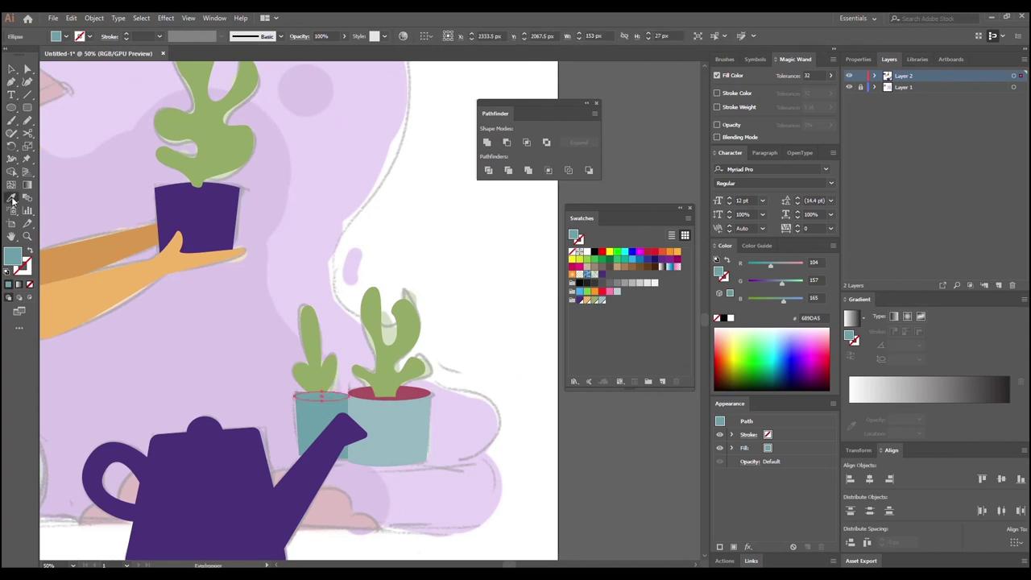
left_click(366, 392)
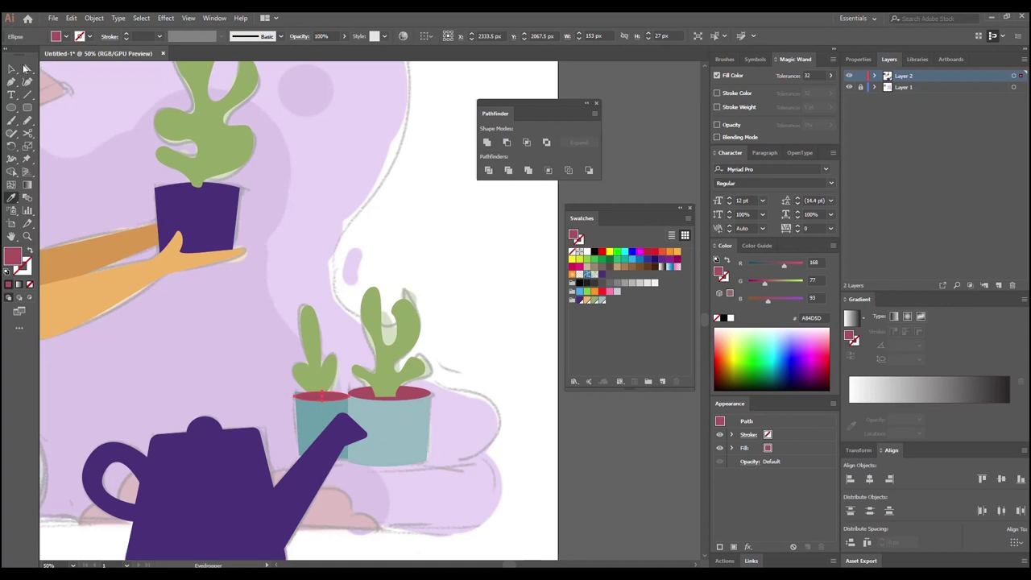
key("v")
left_click(271, 333)
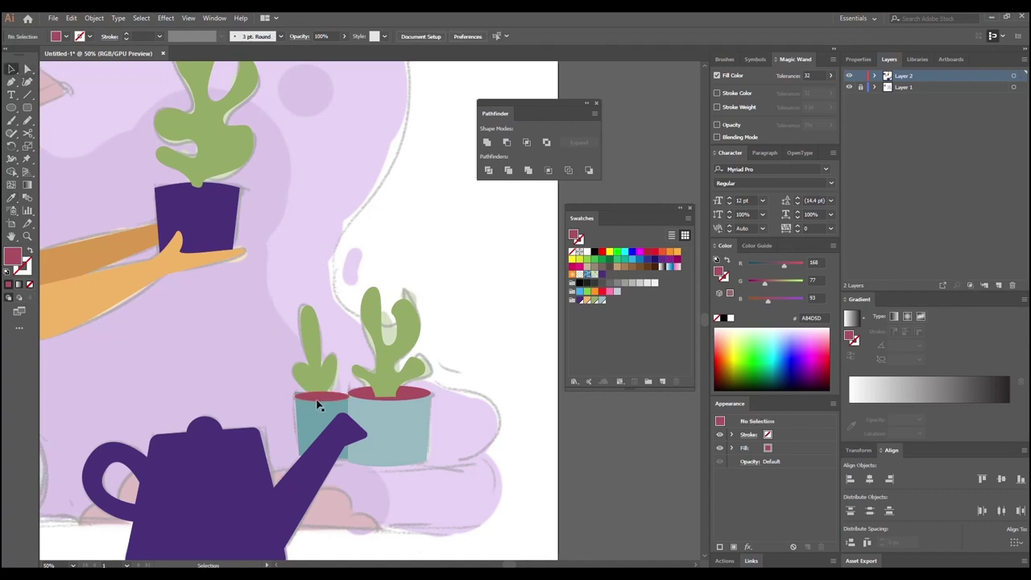
Step: Bring the small cactus in front of its pot's crimson rim ellipse
left_click(310, 392)
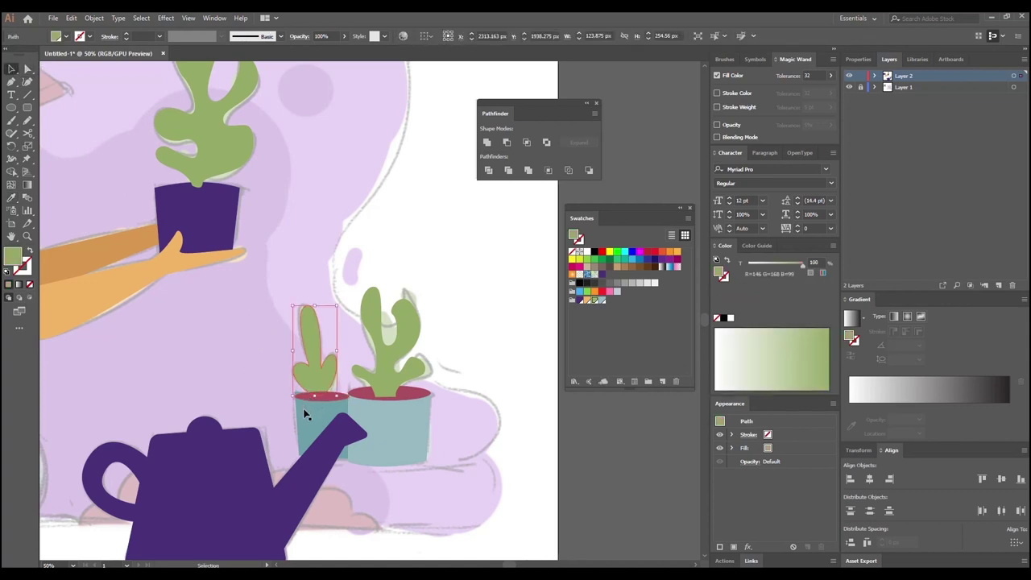
key("a")
key("v")
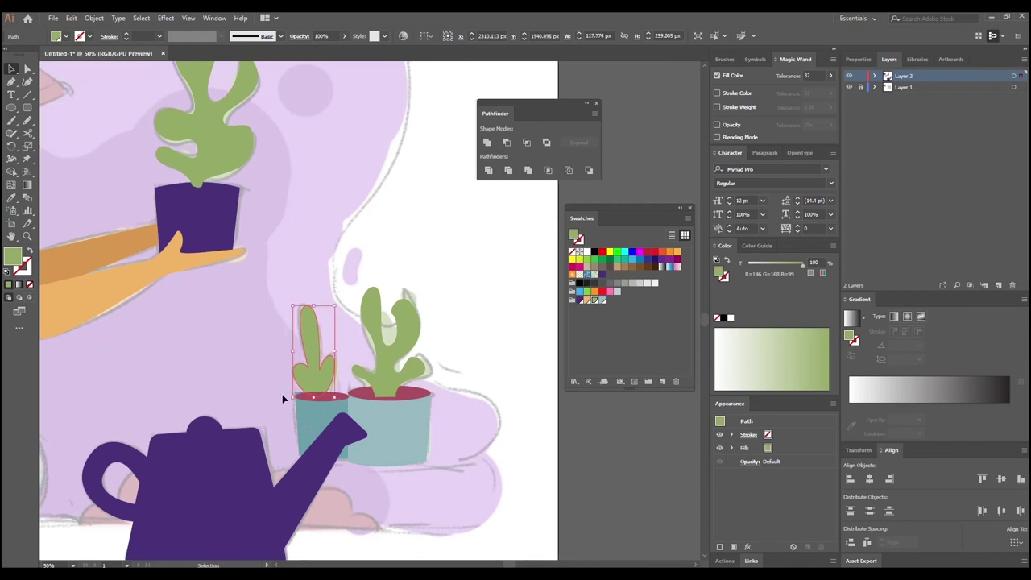
left_click(322, 396)
left_click(268, 385)
left_click(311, 413)
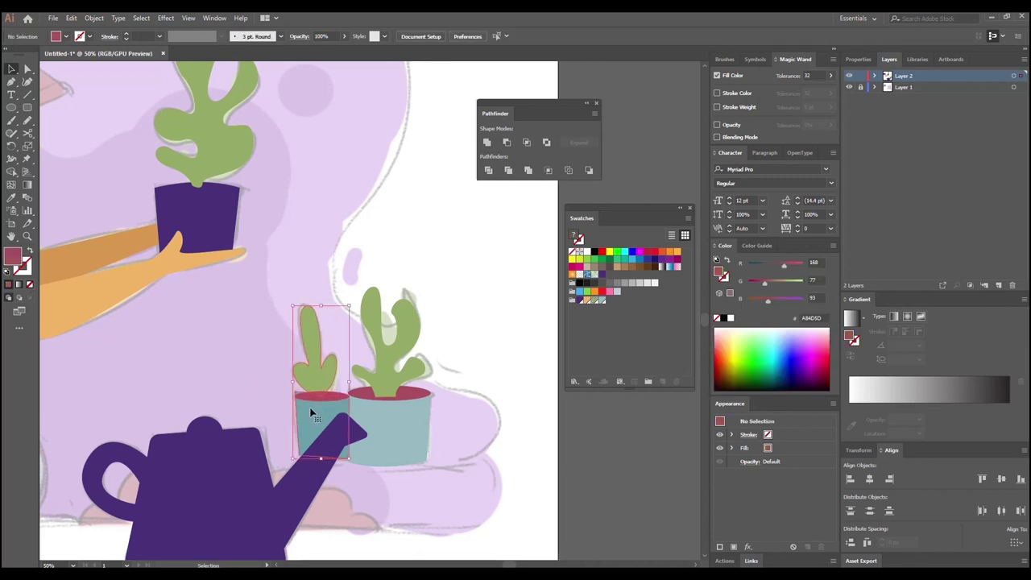
left_click(293, 406)
left_click(292, 377)
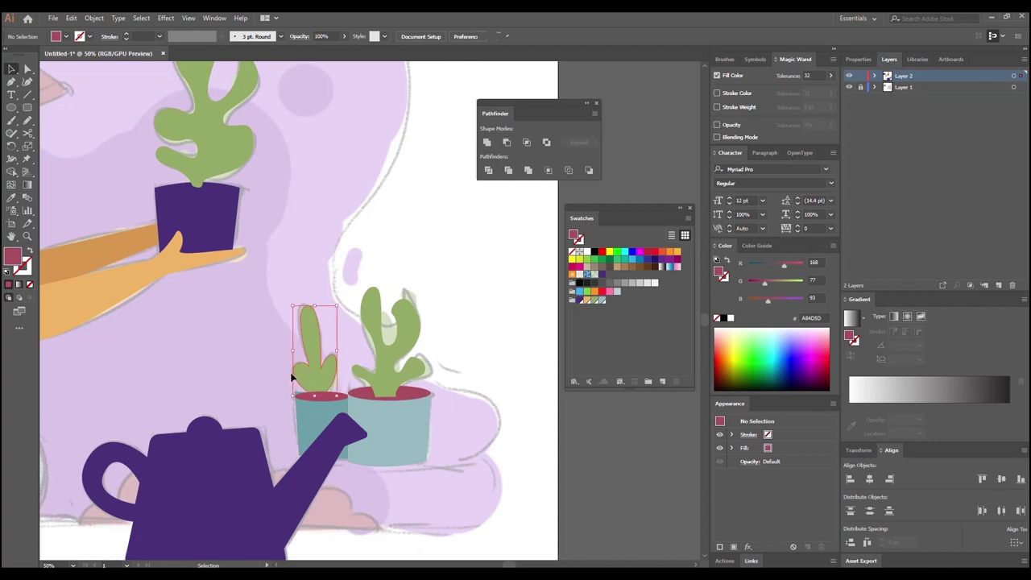
key("ctrl+shift+]")
left_click(272, 392)
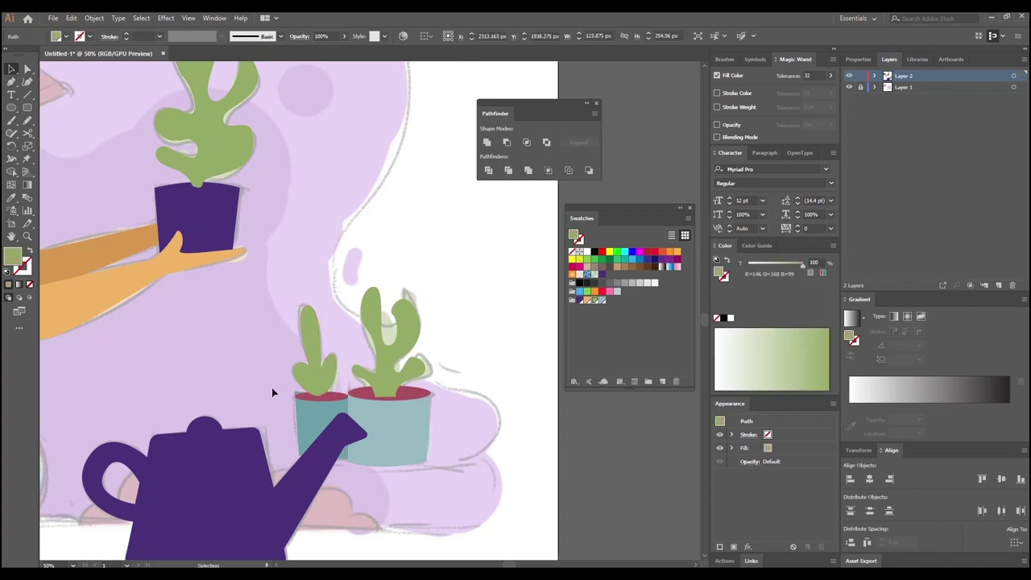
Step: Adjust the smaller pot's upper corner anchor point so its top edge tucks under the rim ellipse
left_click(316, 420)
left_click(27, 70)
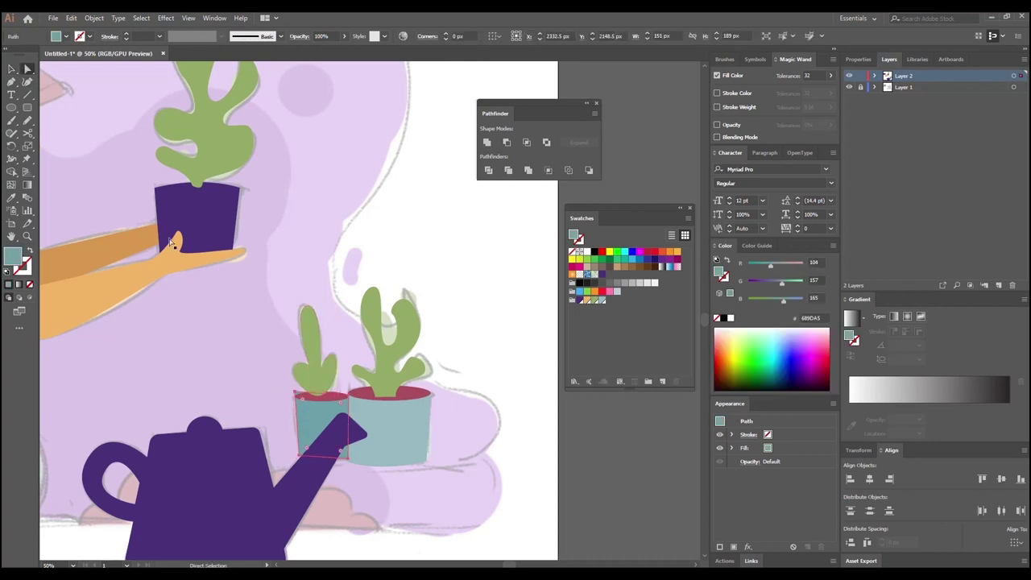
left_click(295, 394)
left_click(297, 396, "shift")
left_click(297, 397, "shift")
left_click(296, 396)
left_click_drag(296, 394, 296, 397)
left_click(264, 396)
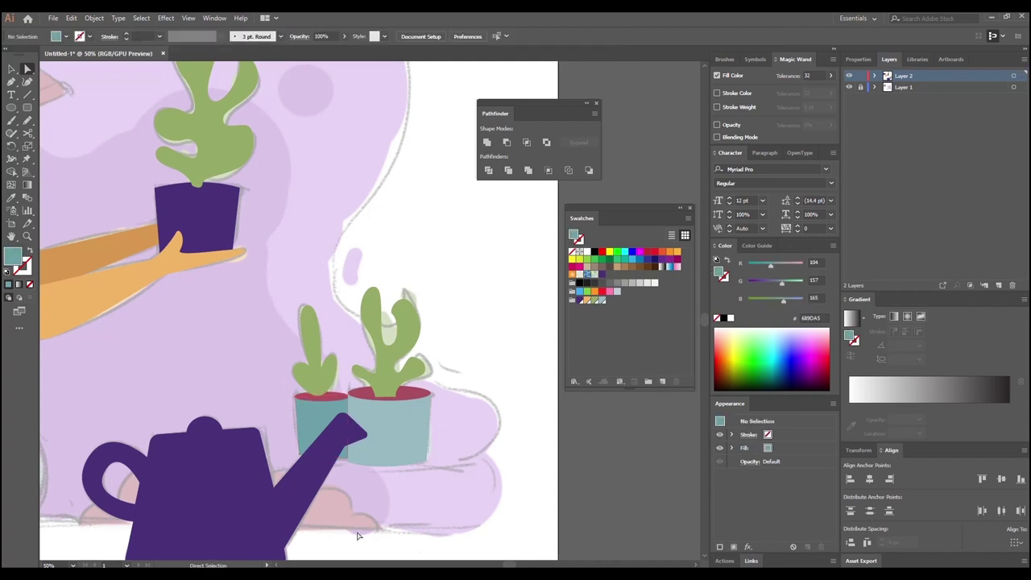
Step: Draw a flat ellipse about 247 × 39 px across the top edge of the purple pot the woman holds
key("ctrl+minus")
key("ctrl+minus")
key("space")
left_click_drag(257, 207, 322, 280)
key("ctrl+plus")
key("ctrl+plus")
key("ctrl+plus")
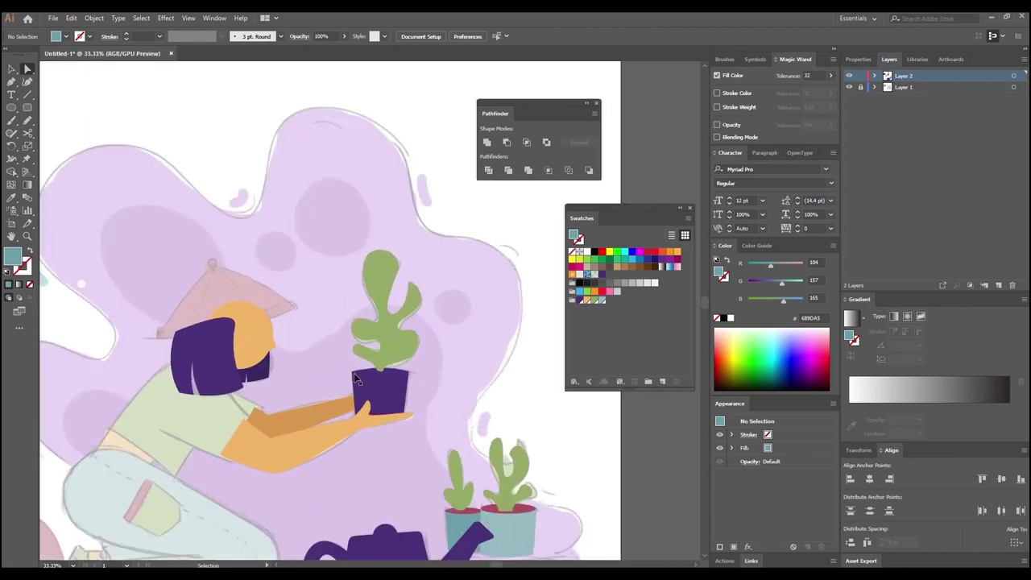
left_click_drag(334, 404, 236, 382)
key("l")
left_click_drag(249, 372, 335, 388)
Step: Nudge the held pot's rim ellipse upward until it lines up with the pot's top edge, and deselect it
left_click(12, 70)
key("Up")
key("Up")
key("Up")
key("Up")
key("Up")
key("Up")
key("Up")
key("Up")
left_click(184, 366)
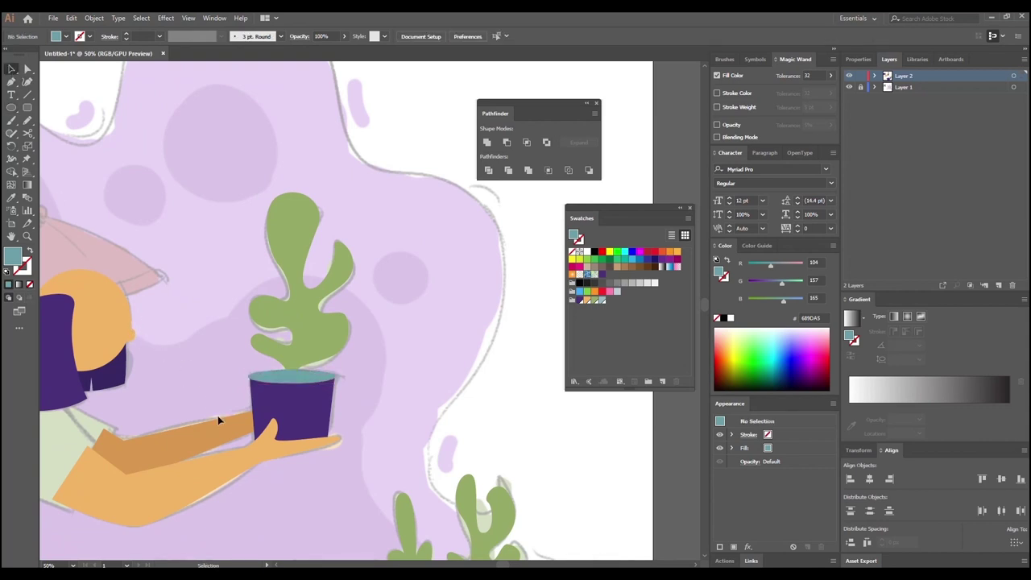
left_click_drag(219, 421, 272, 384)
left_click(337, 343)
left_click(11, 197)
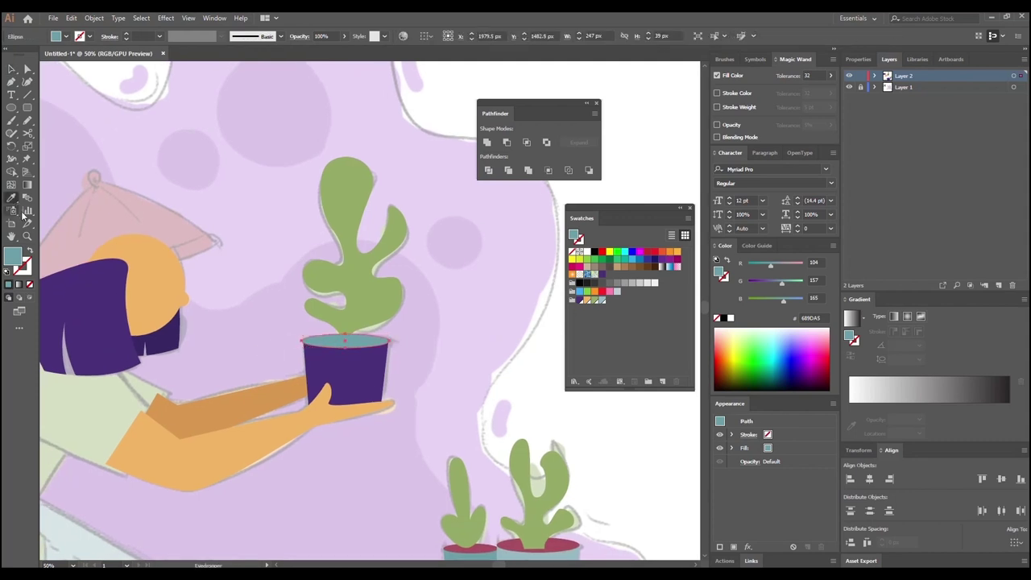
scroll(189, 234, "down", 3)
left_click(11, 69)
Step: Save the smaller pot's crimson rim color as a new swatch, keeping the name R=168 G=77 B=93 and default options
left_click(507, 398)
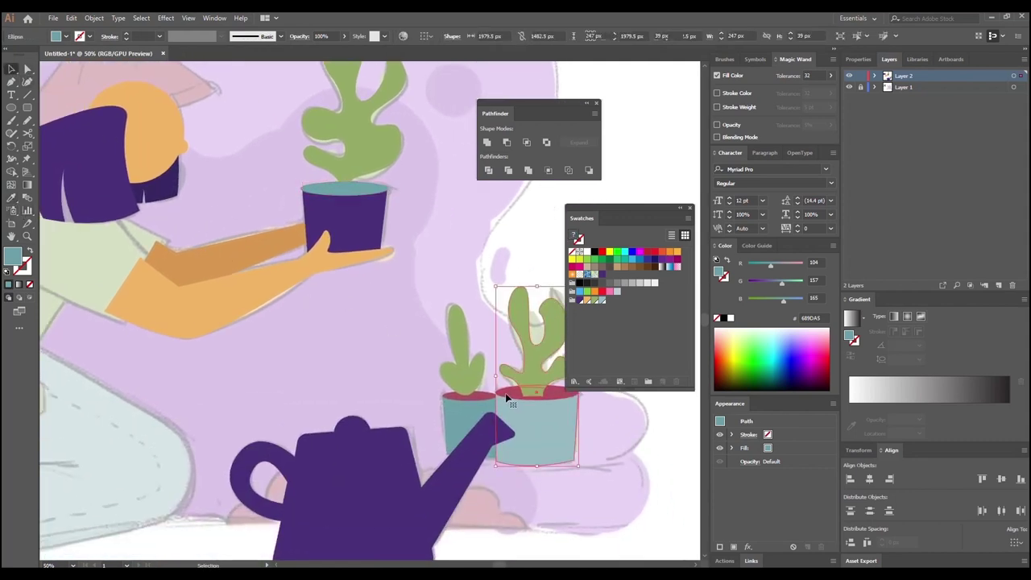
left_click(455, 397)
key("space")
left_click_drag(353, 312, 228, 306)
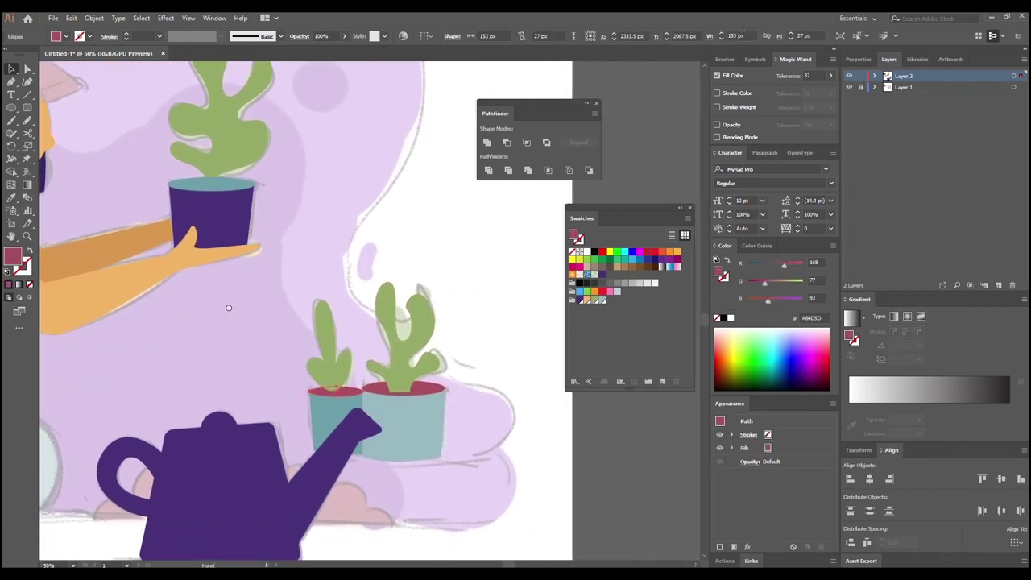
left_click_drag(17, 262, 610, 301)
double_click(610, 300)
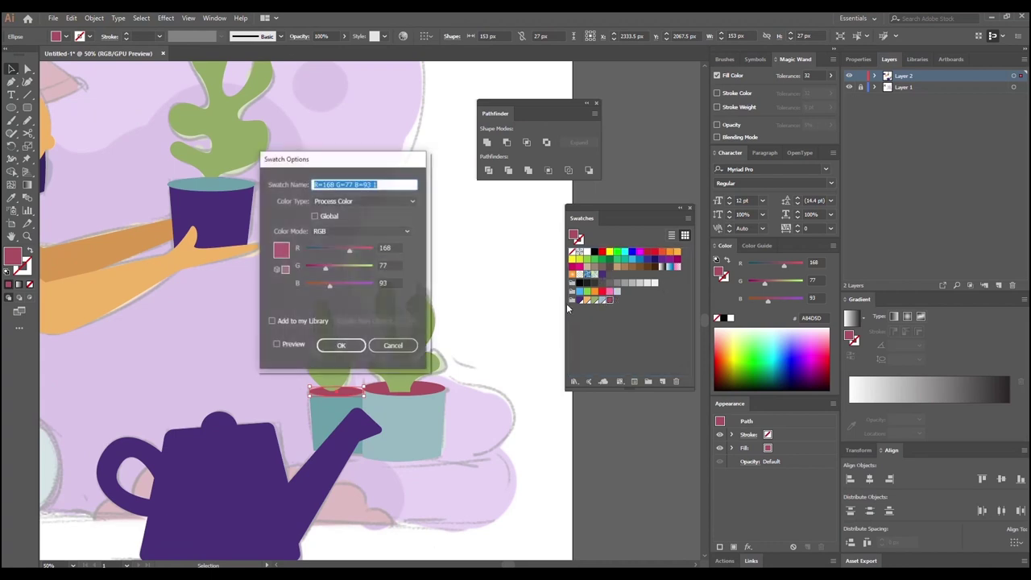
left_click(338, 347)
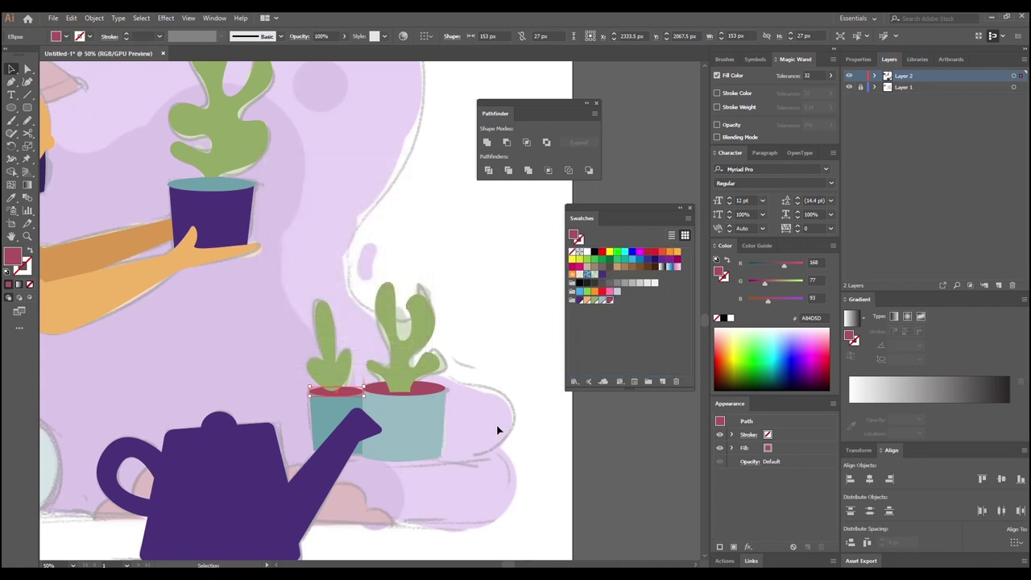
Step: Isolate the larger potted cactus group, apply the crimson swatch to its rim ellipse, and leave isolation
left_click(378, 389, "shift")
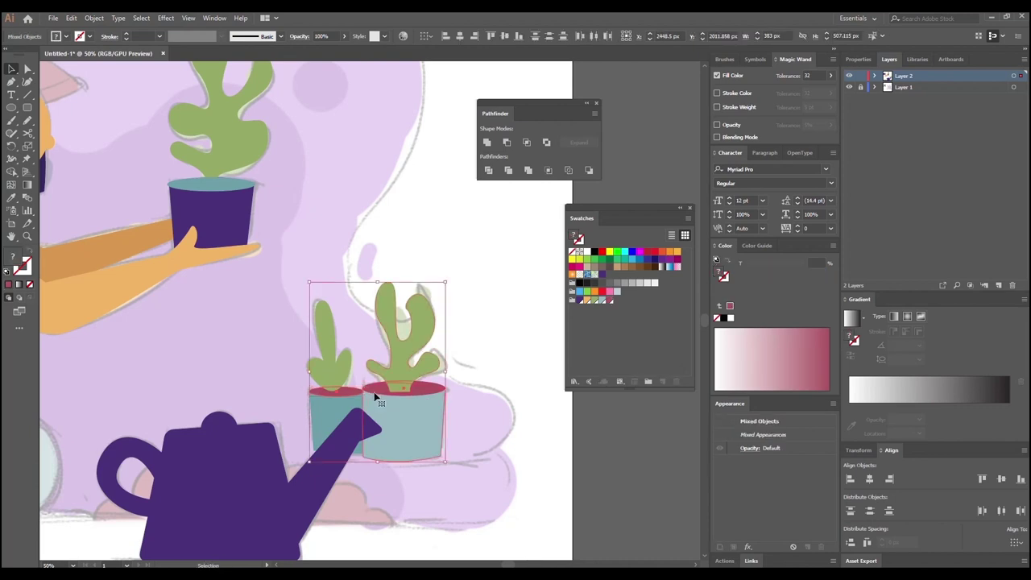
double_click(375, 391)
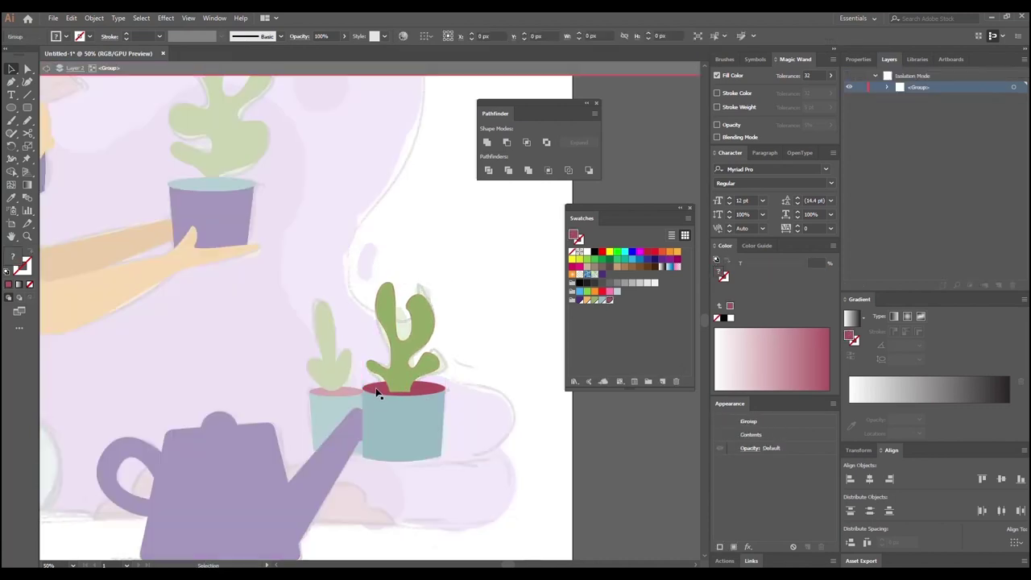
left_click(610, 299)
left_click(396, 268)
left_click_drag(274, 232, 363, 316)
double_click(371, 320)
Step: Fill the held pot's rim ellipse with the saved crimson swatch and deselect it
left_click(301, 264)
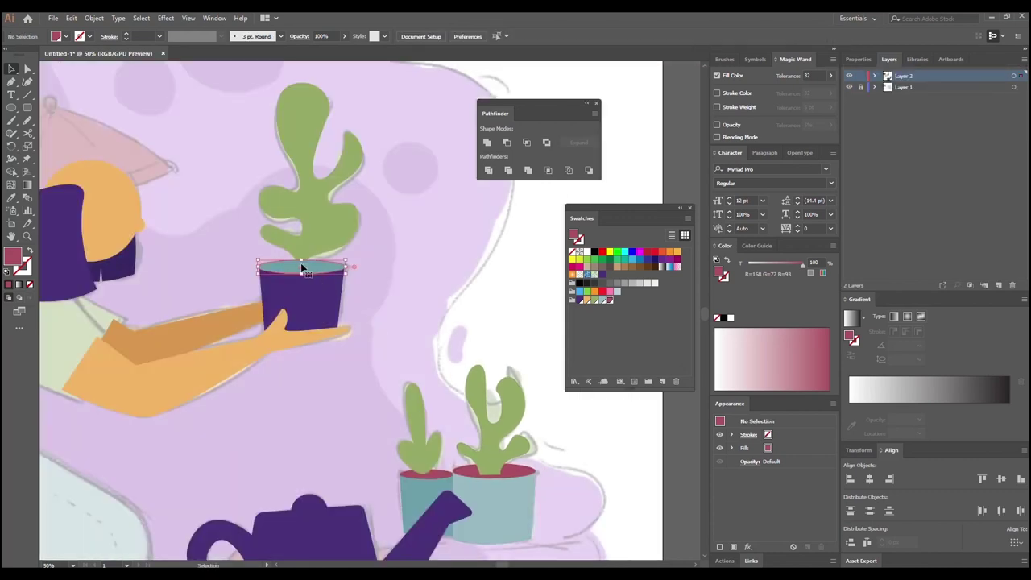
left_click(610, 300)
left_click_drag(384, 377, 361, 345)
left_click(361, 345)
left_click_drag(223, 359, 370, 395)
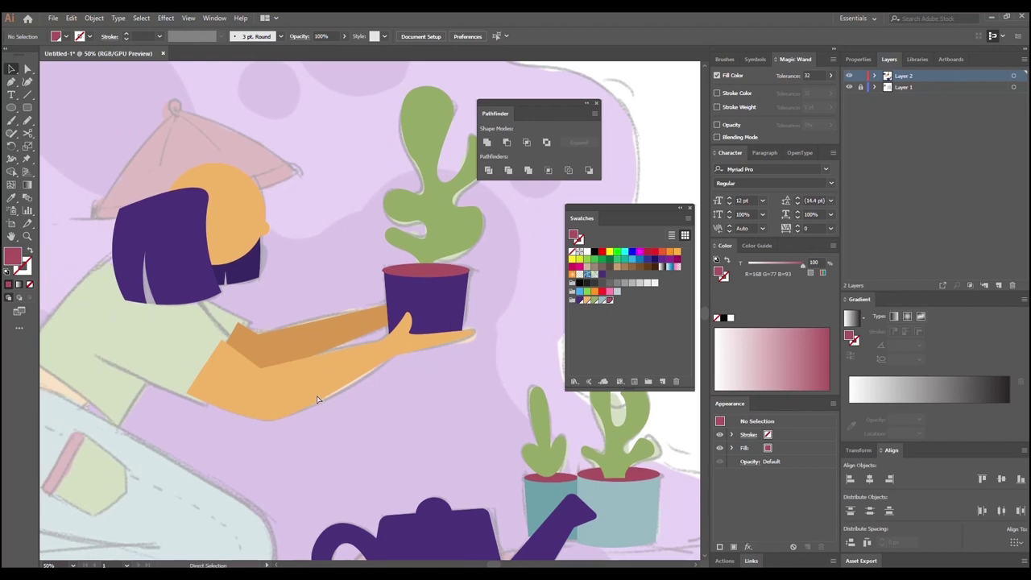
Step: Start the shirt shape with the Pen tool, curving along the woman's back from beneath the hair to the waist
key("ctrl+minus")
key("ctrl+minus")
key("ctrl+minus")
left_click_drag(204, 368, 176, 364)
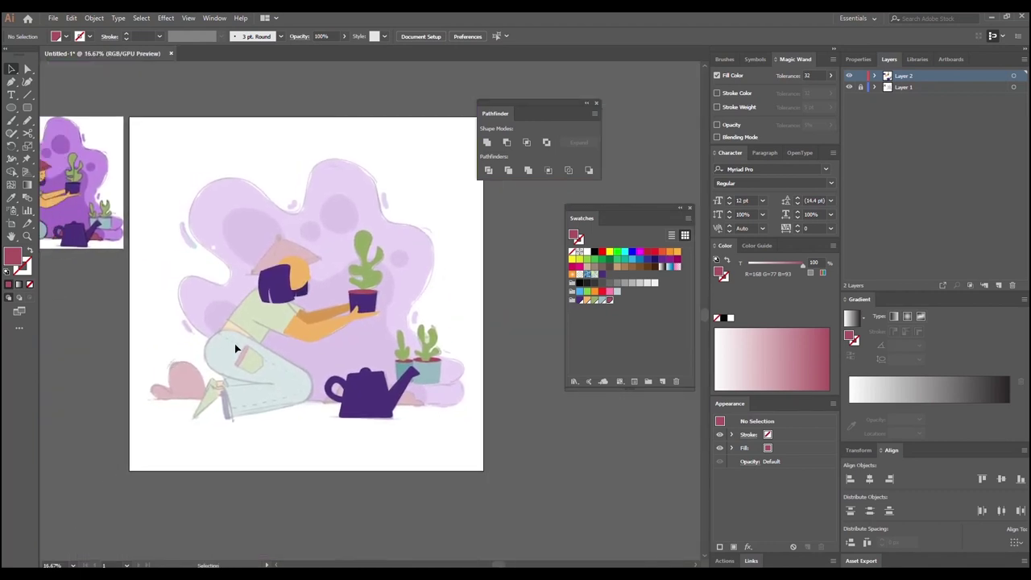
key("ctrl+plus")
key("ctrl+plus")
left_click_drag(246, 368, 354, 391)
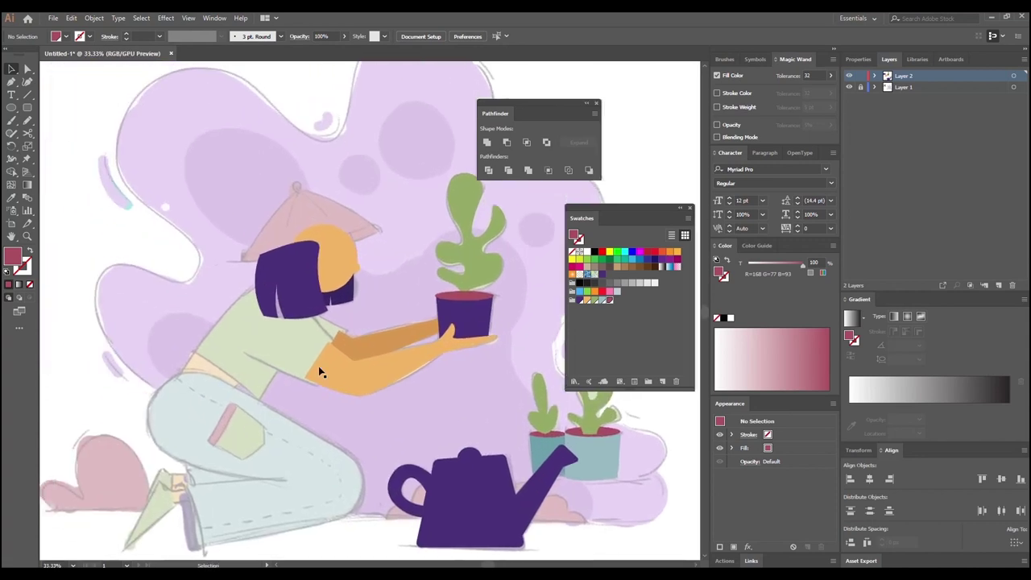
key("p")
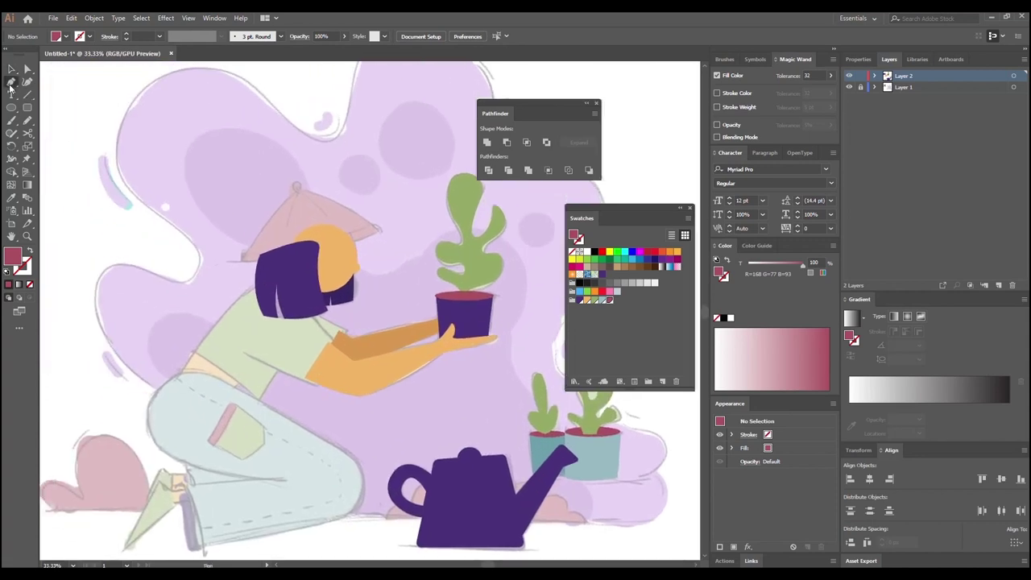
left_click_drag(224, 352, 319, 360)
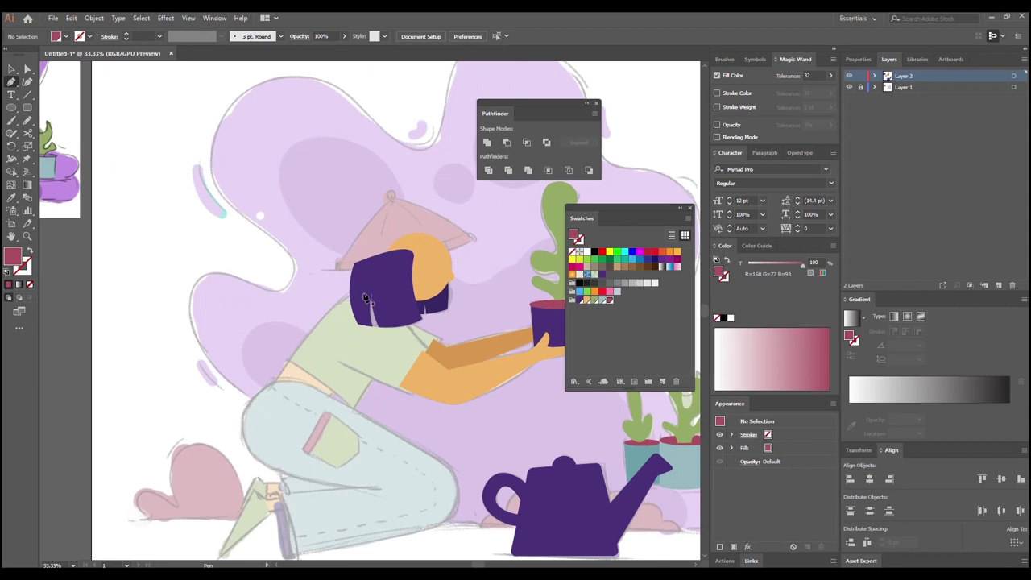
left_click(366, 293)
left_click_drag(288, 361, 265, 407)
left_click_drag(248, 423, 235, 438)
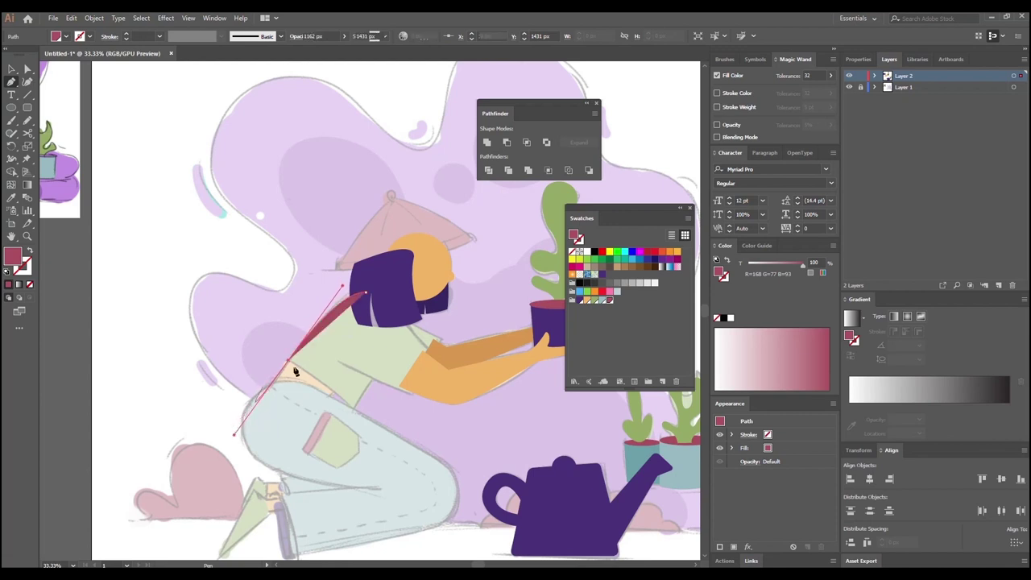
left_click(288, 362)
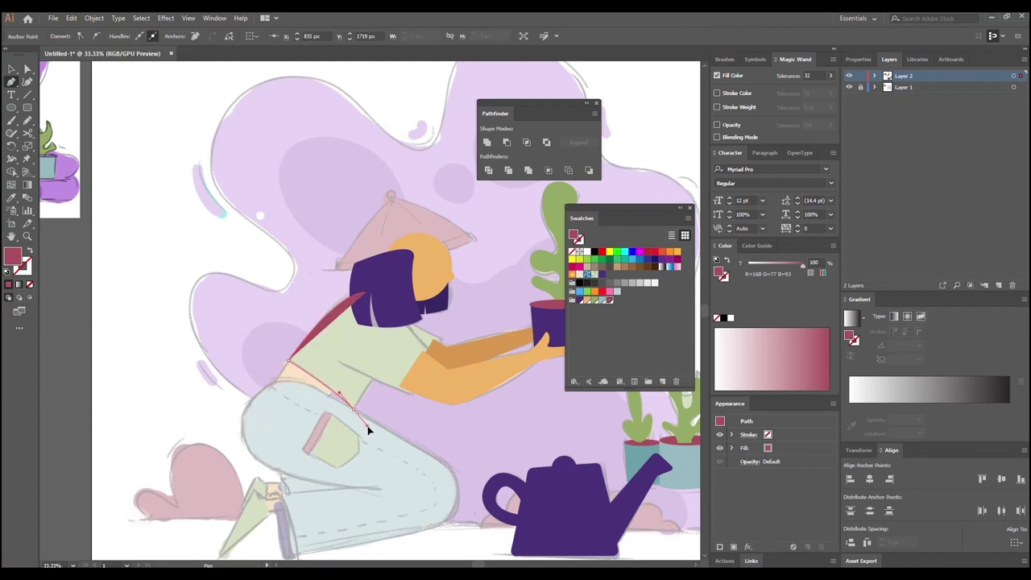
Step: Finish the shirt shape along the hem, underarm and near sleeve, closing it at the starting point beneath the hair
left_click(353, 409)
left_click(369, 378)
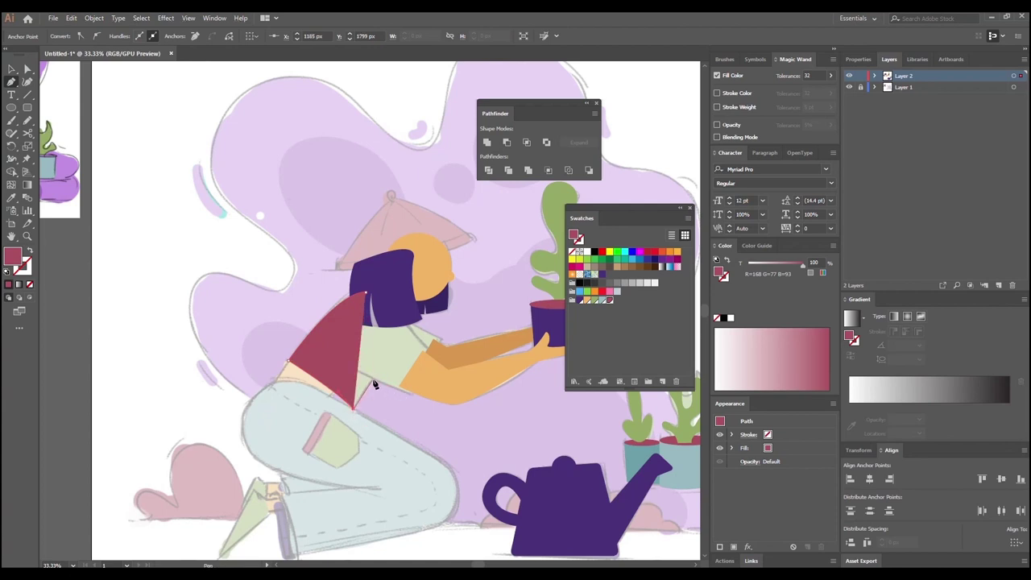
left_click(411, 394)
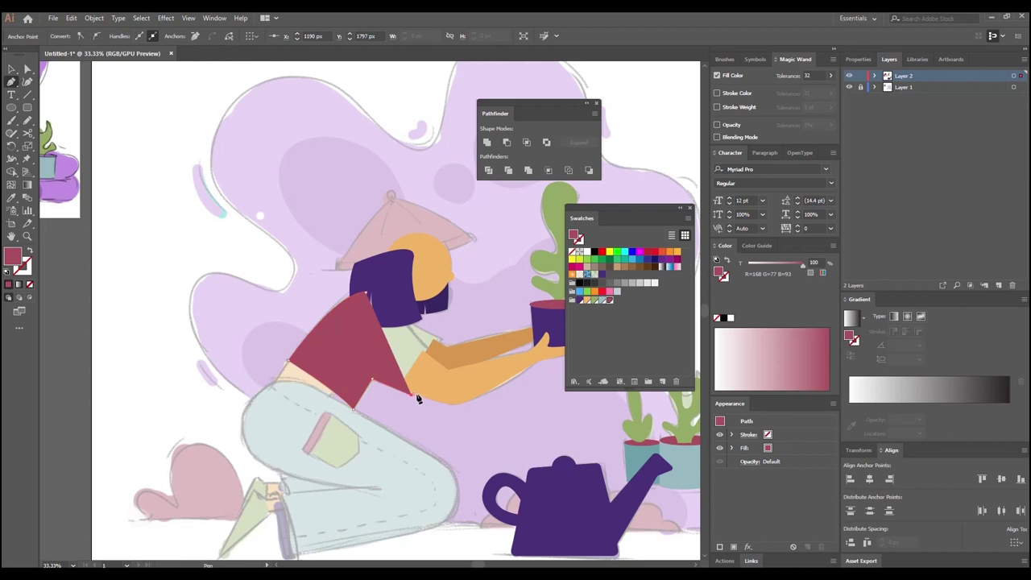
left_click(437, 365)
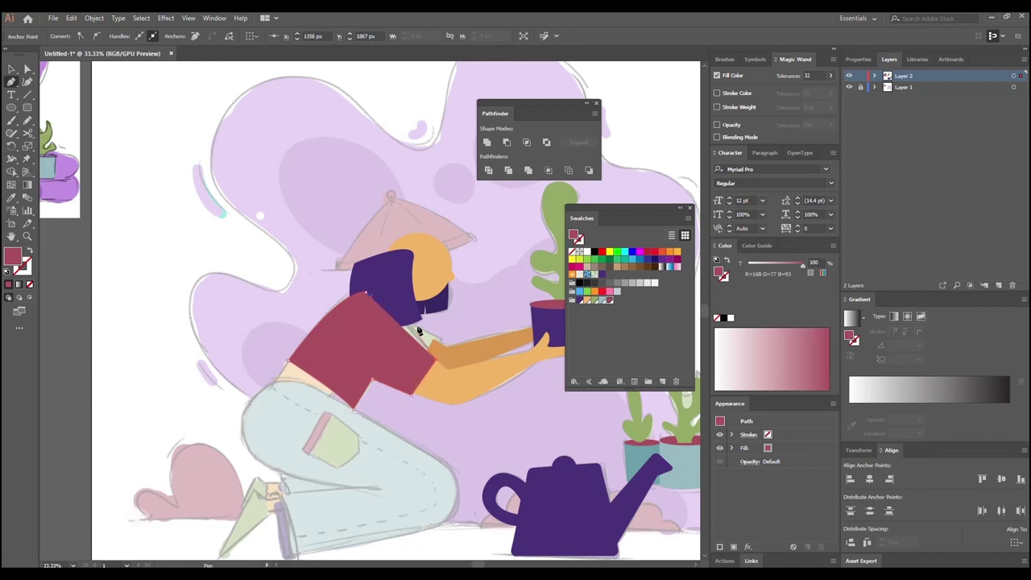
left_click(403, 321)
left_click(365, 292)
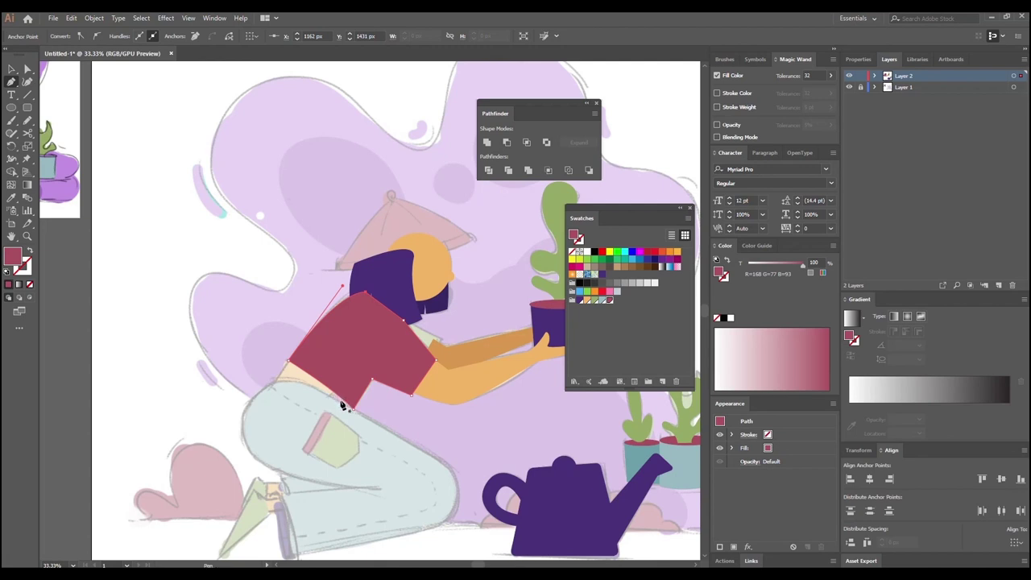
Step: Draw the far sleeve as a separate closed Pen shape between the hair, the far arm and the shirt front
left_click(406, 320)
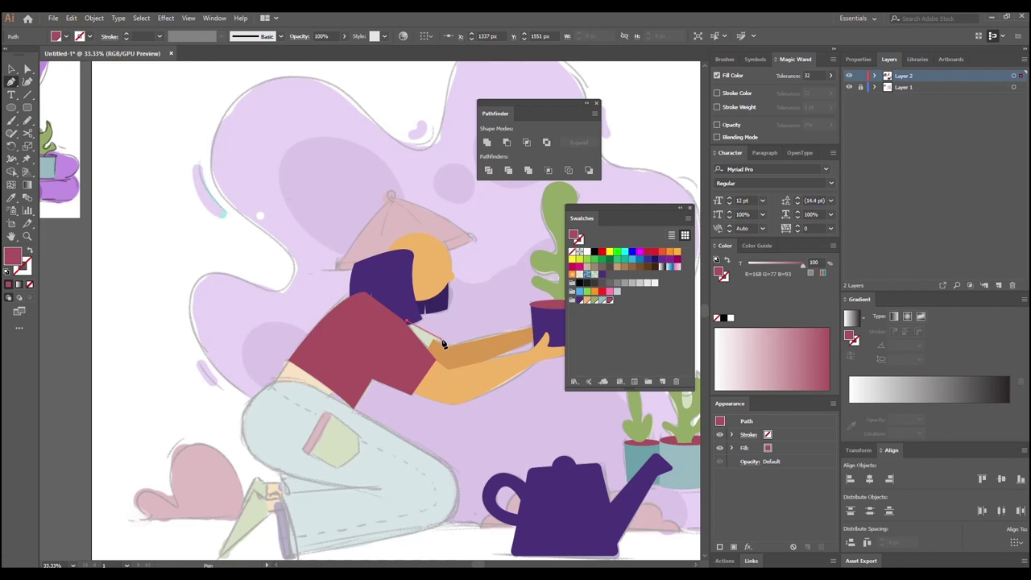
left_click(441, 341)
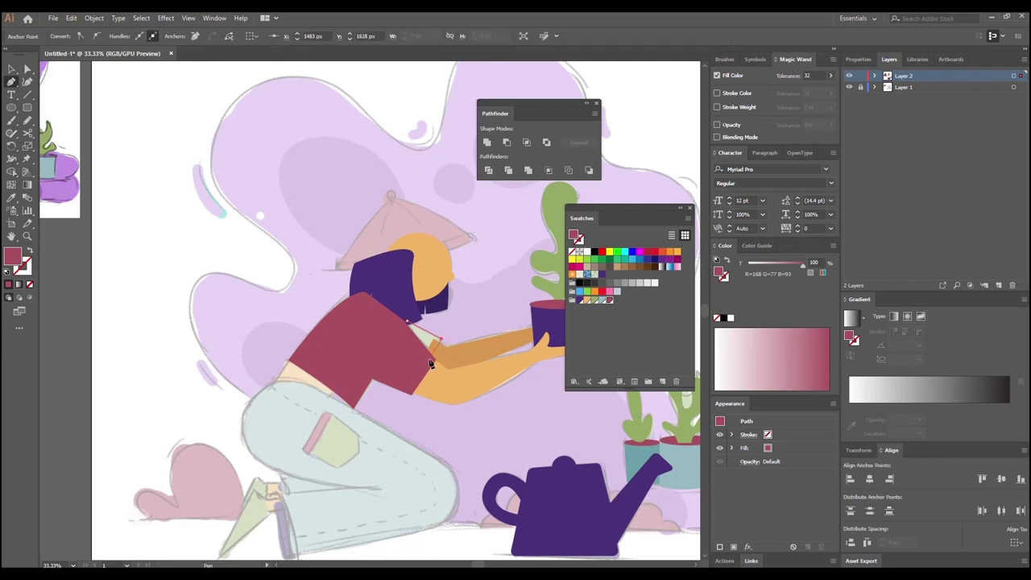
left_click(396, 320)
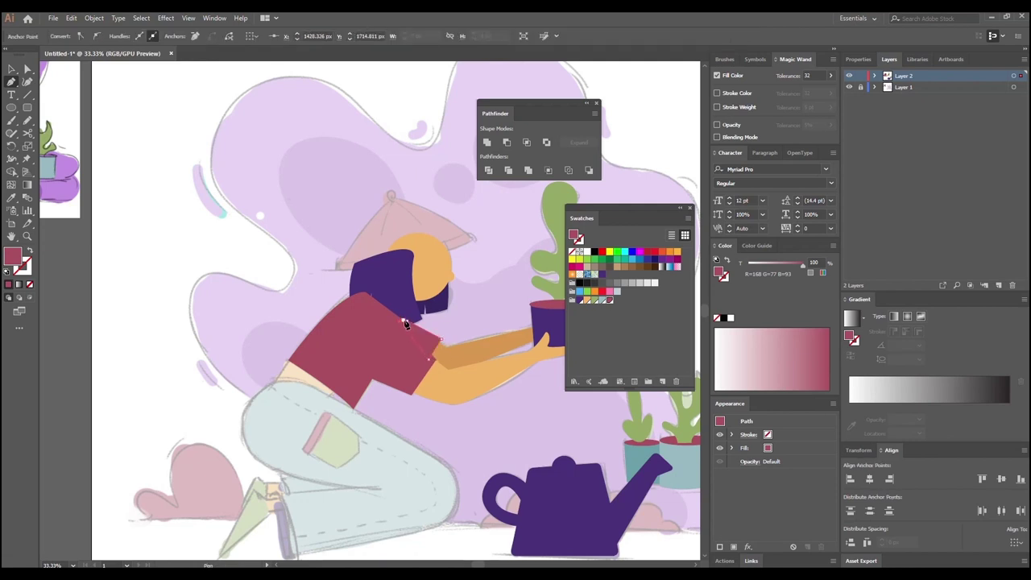
left_click(431, 359)
Step: Sample the reference artwork's green for the shirt and far sleeve, apply the saved green swatch R=146 G=168 B=99, and deselect them
left_click(12, 68)
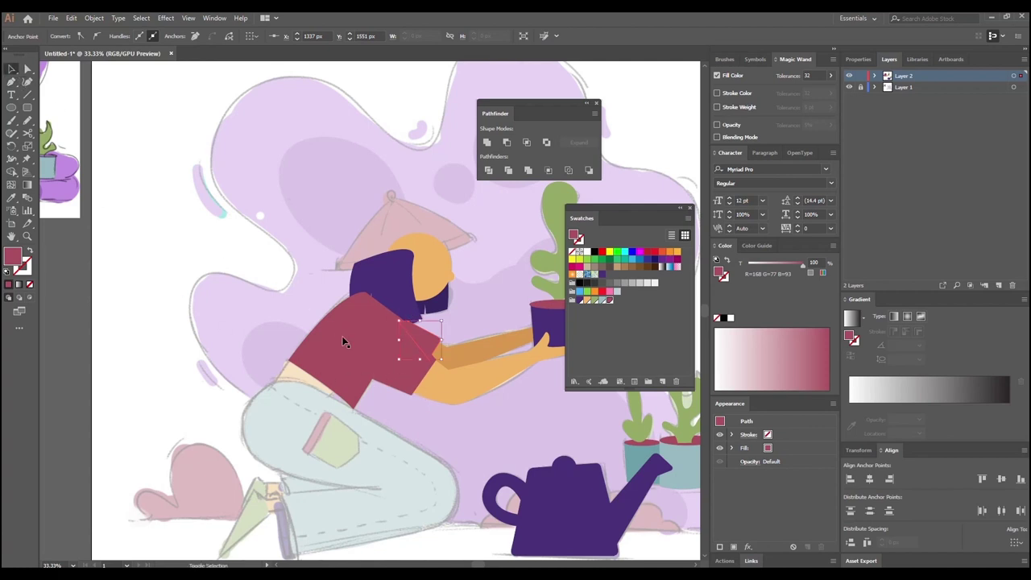
left_click(340, 338)
key("space")
left_click_drag(164, 306, 313, 375)
left_click(12, 197)
left_click(50, 190)
left_click_drag(368, 400, 160, 335)
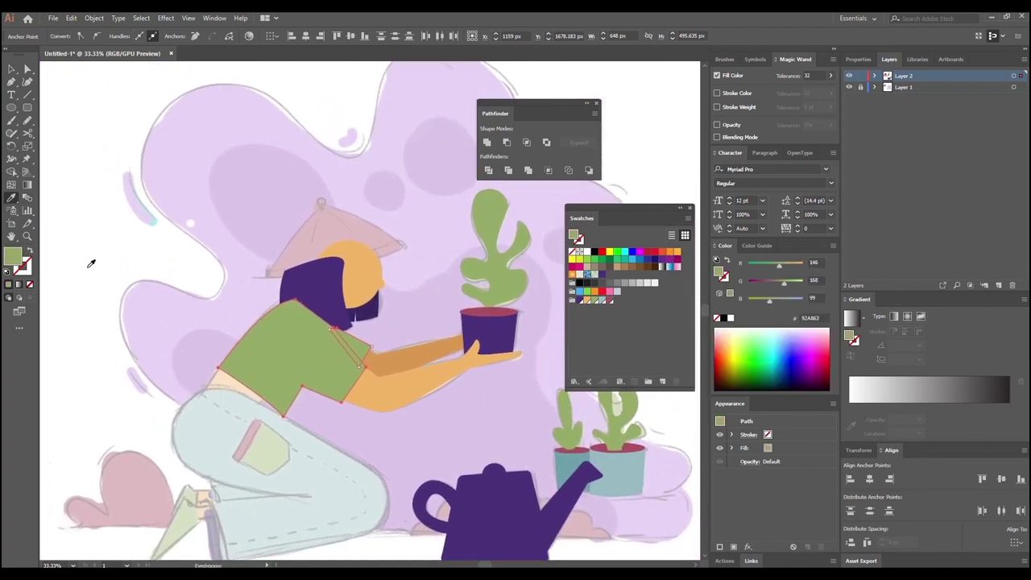
key("v")
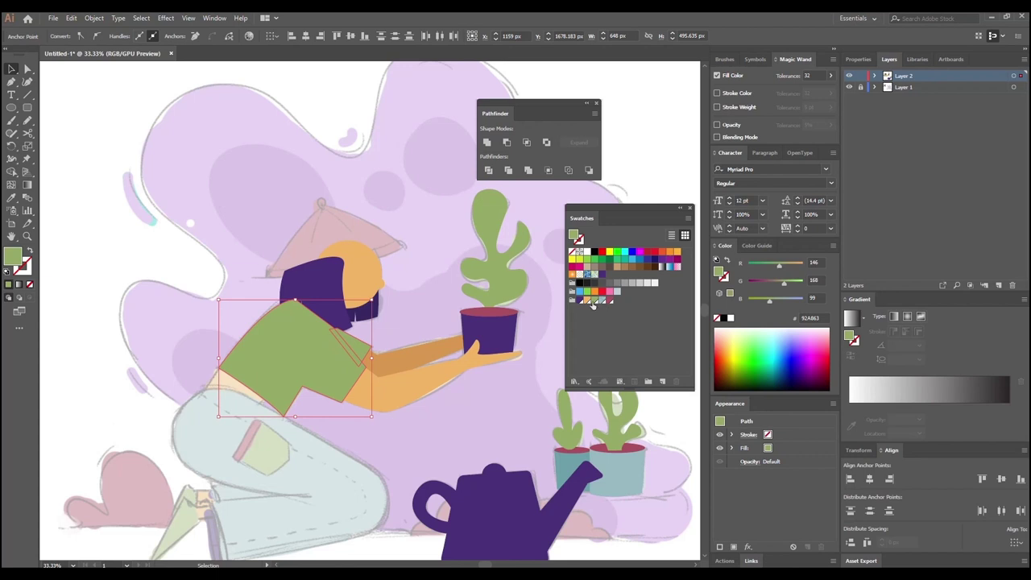
left_click(593, 301)
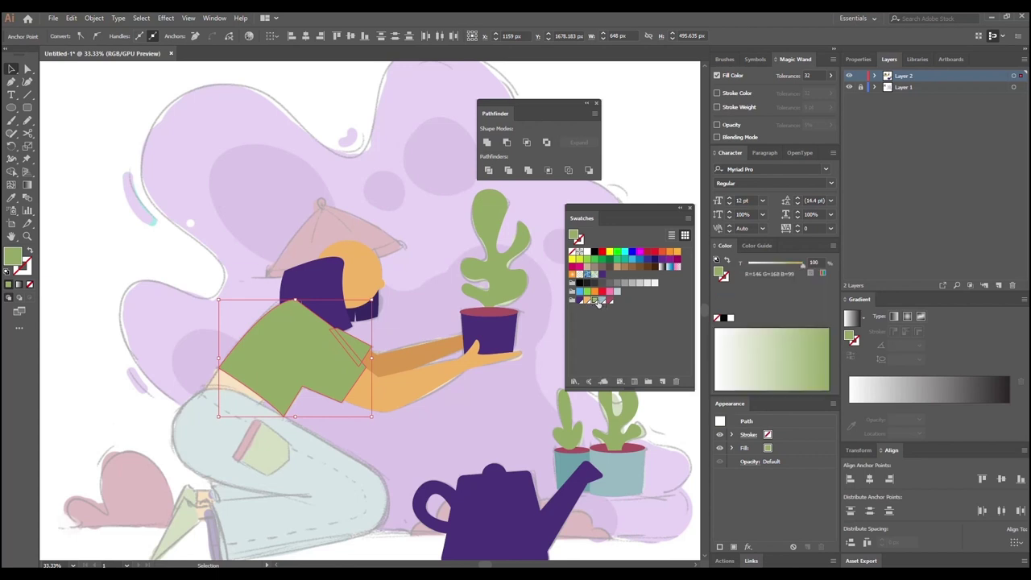
left_click(233, 232)
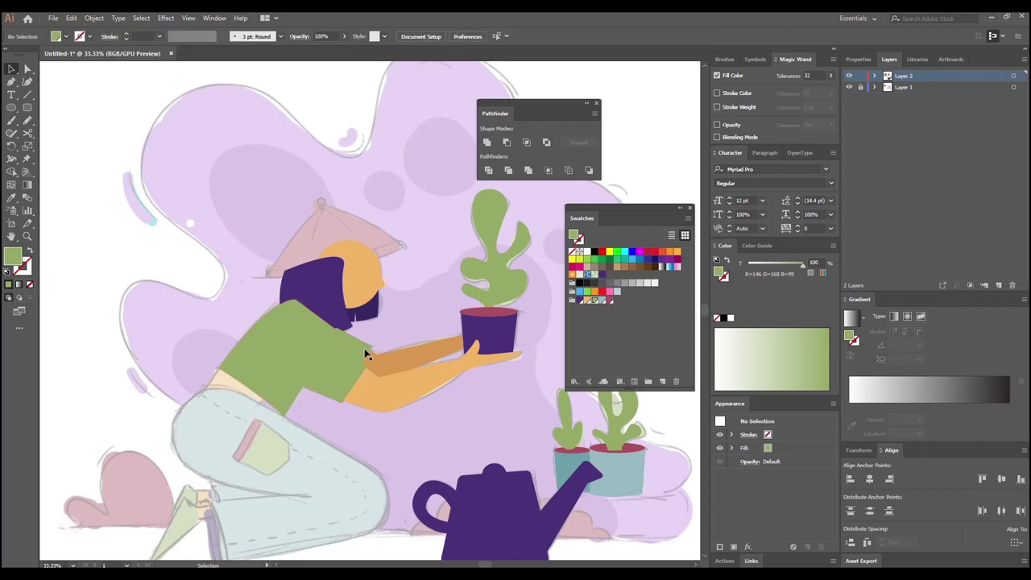
left_click(508, 292)
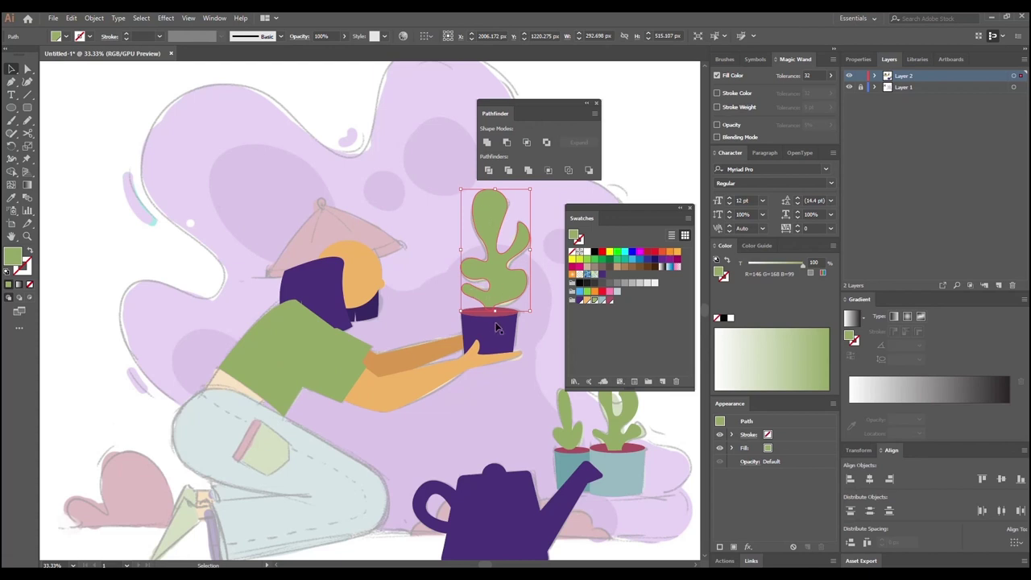
key("a")
key("v")
key("ctrl")
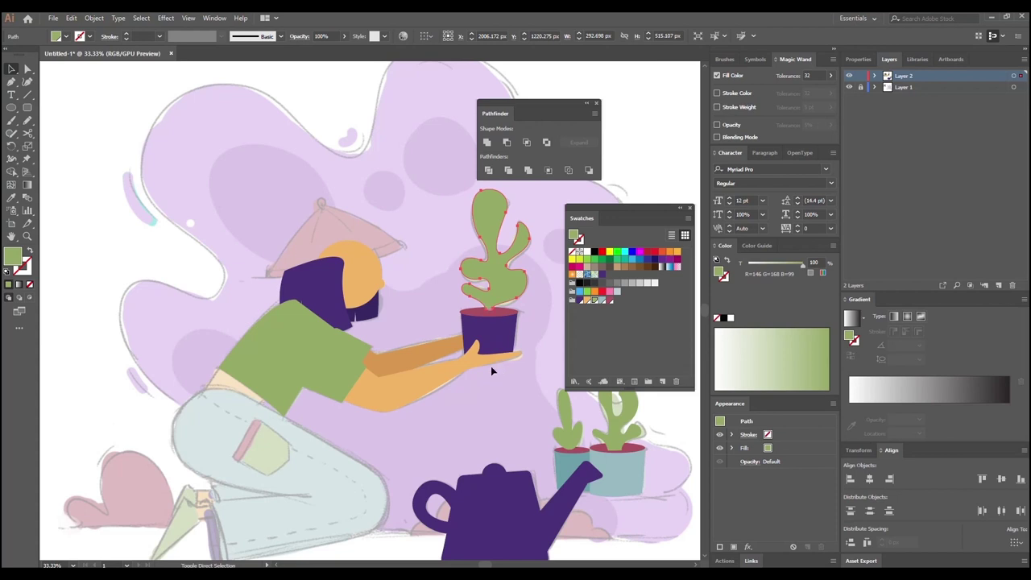
left_click(404, 188)
Step: Bring the woman's main purple hair shape to the front so it overlaps the green shirt, and deselect it
left_click_drag(328, 466, 386, 366)
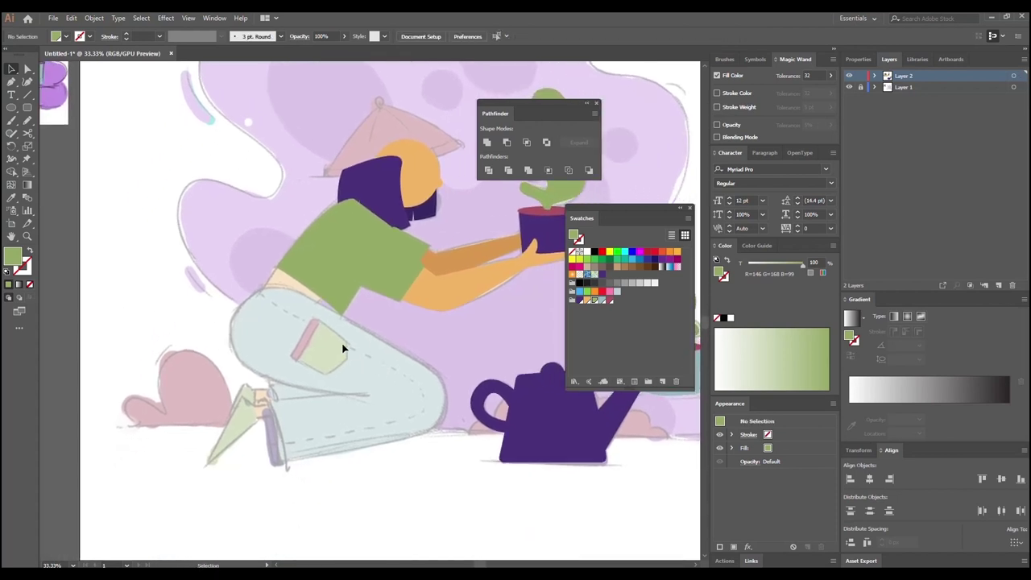
left_click(380, 196)
key("ctrl")
key("ctrl+shift+]")
left_click(288, 212)
left_click_drag(268, 333, 258, 368)
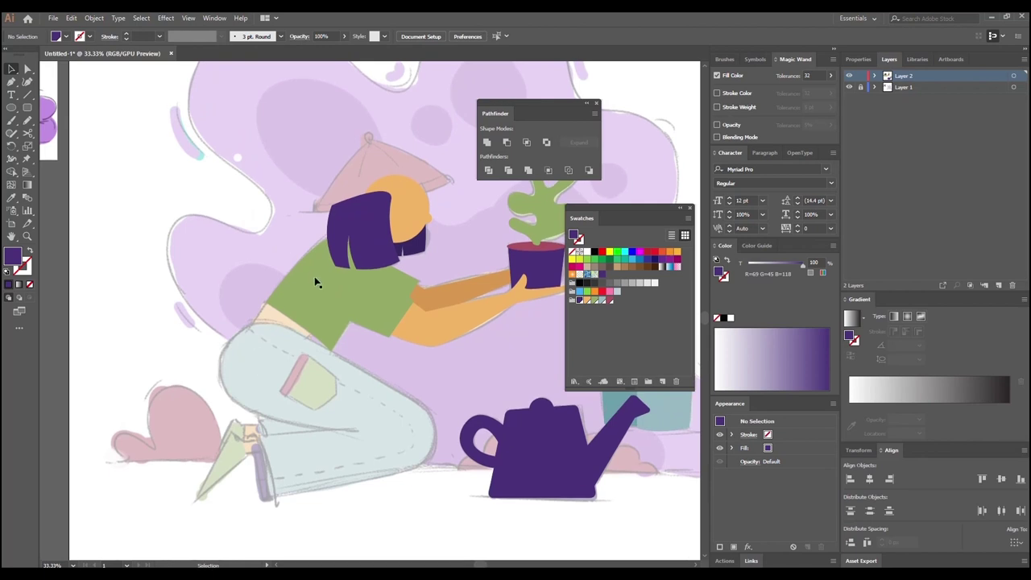
left_click(409, 283)
left_click(444, 281)
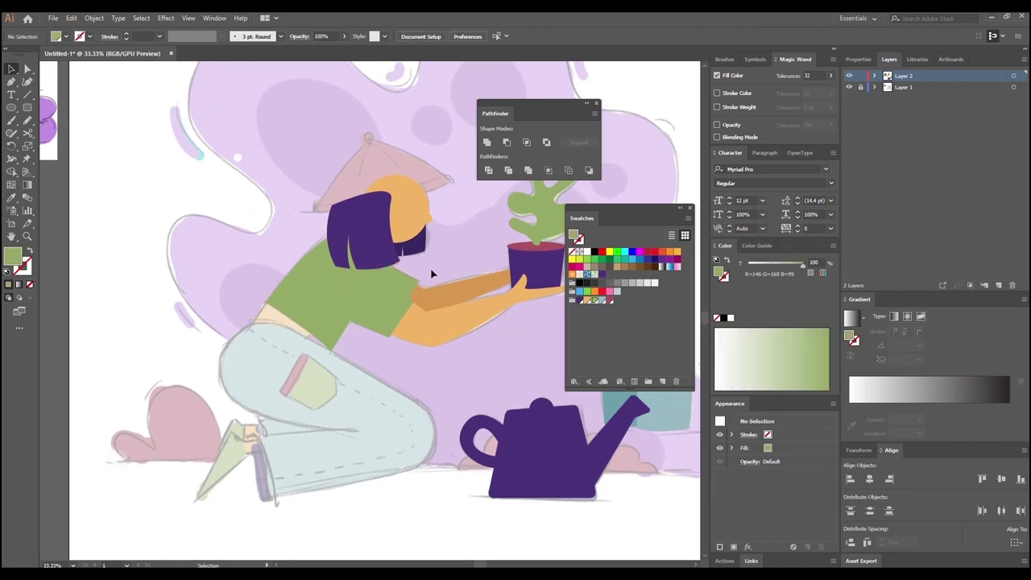
left_click(412, 289)
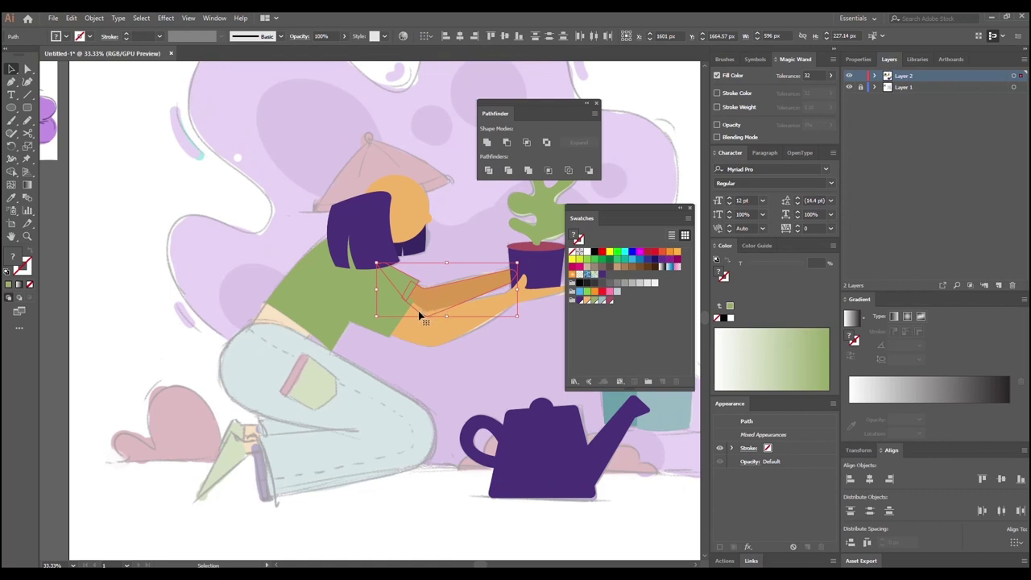
key("a")
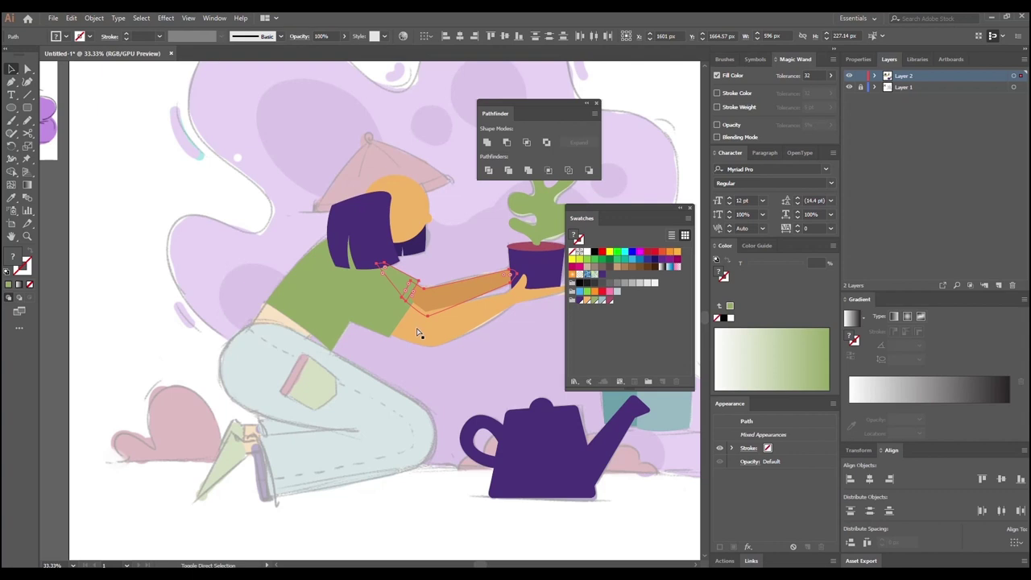
key("v")
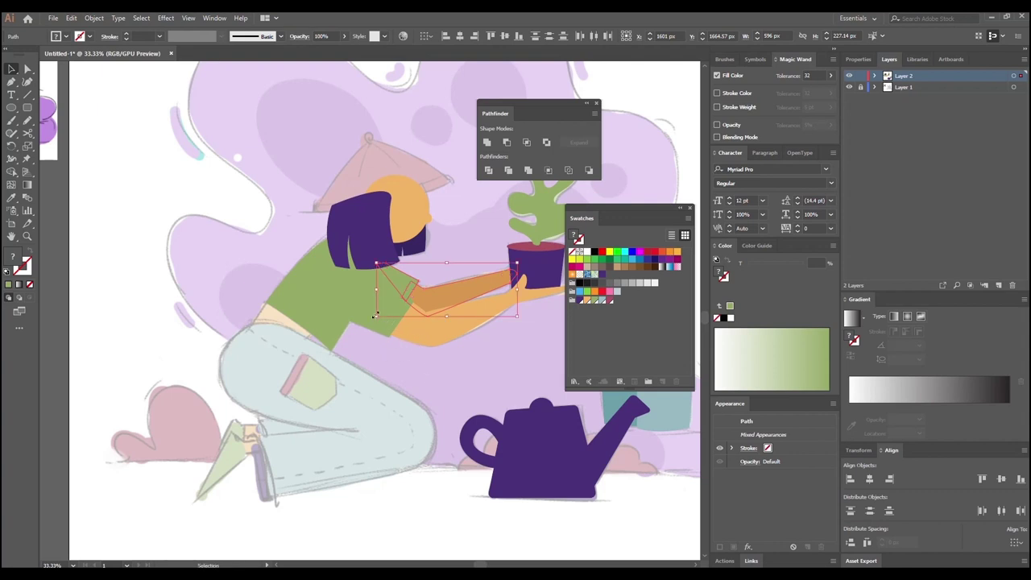
scroll(374, 316, "right", 3)
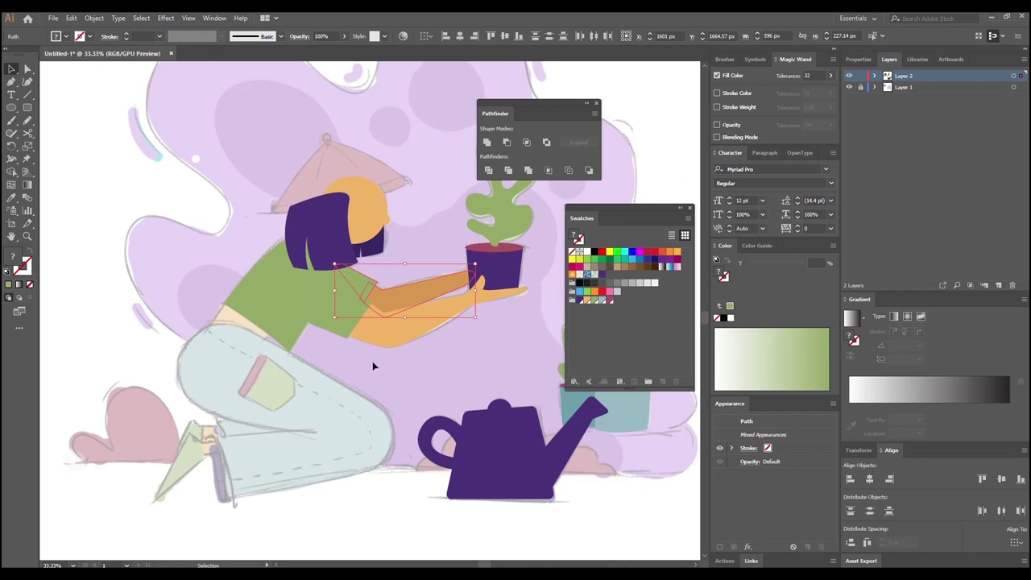
left_click(372, 364)
Step: Darken the far sleeve's fill to the green 7A8E49 with the color picker and deselect it
left_click(364, 287)
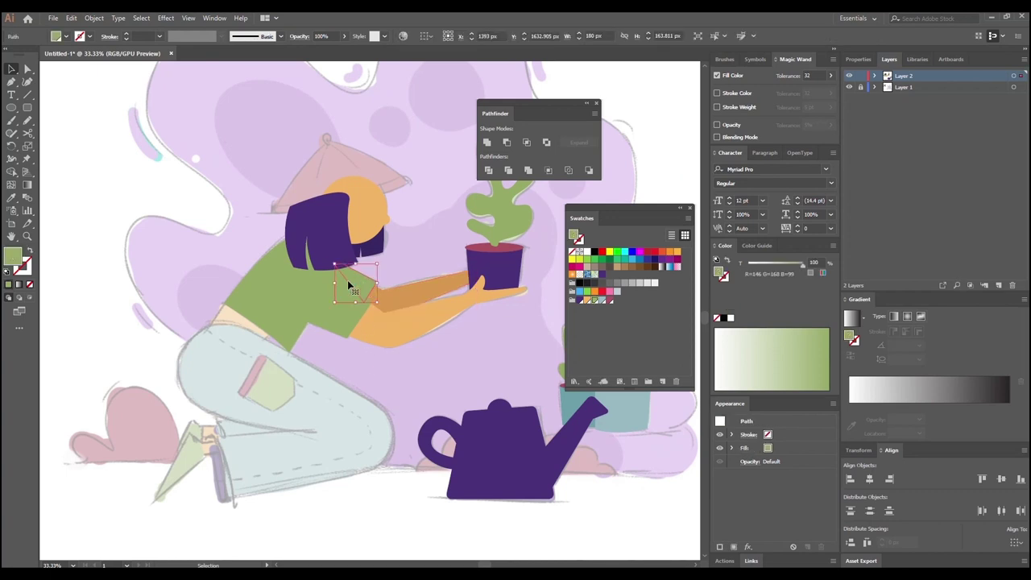
double_click(14, 259)
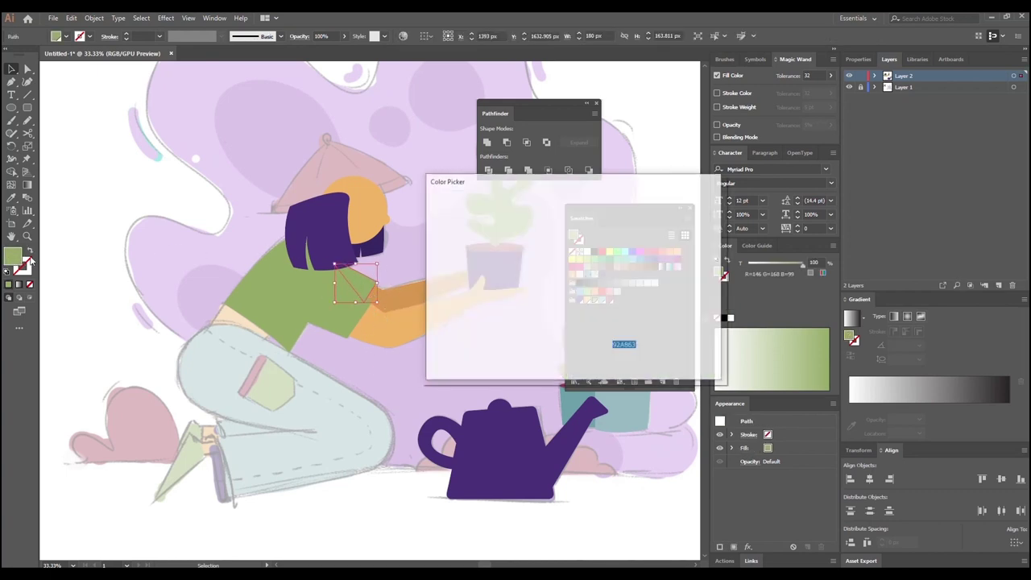
left_click_drag(488, 262, 493, 271)
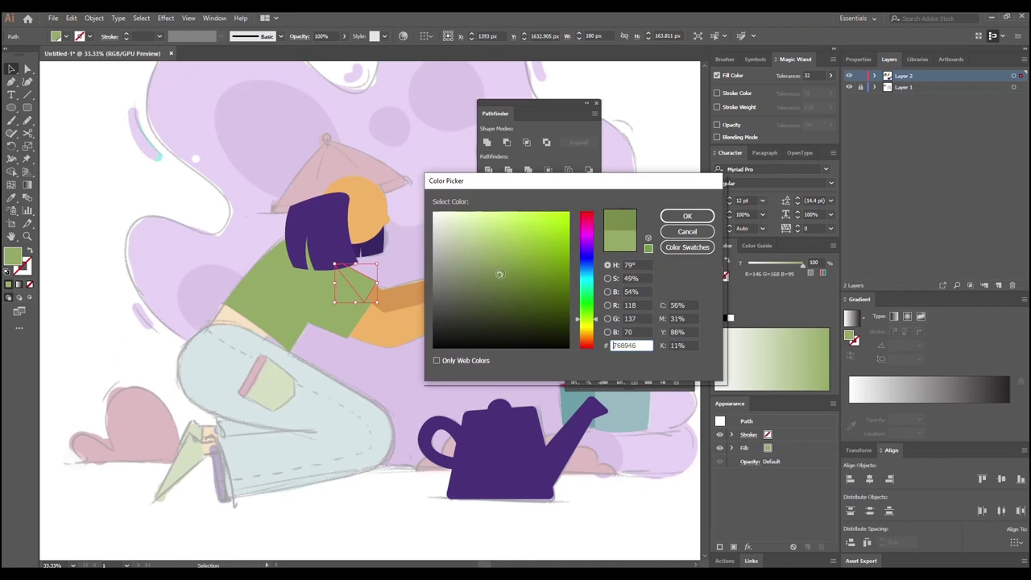
left_click(680, 219)
left_click(438, 360)
Step: Start the trousers with the Pen tool, curving from the back waist around the hip to the knee crease and back to the cuff
left_click_drag(280, 352, 297, 283)
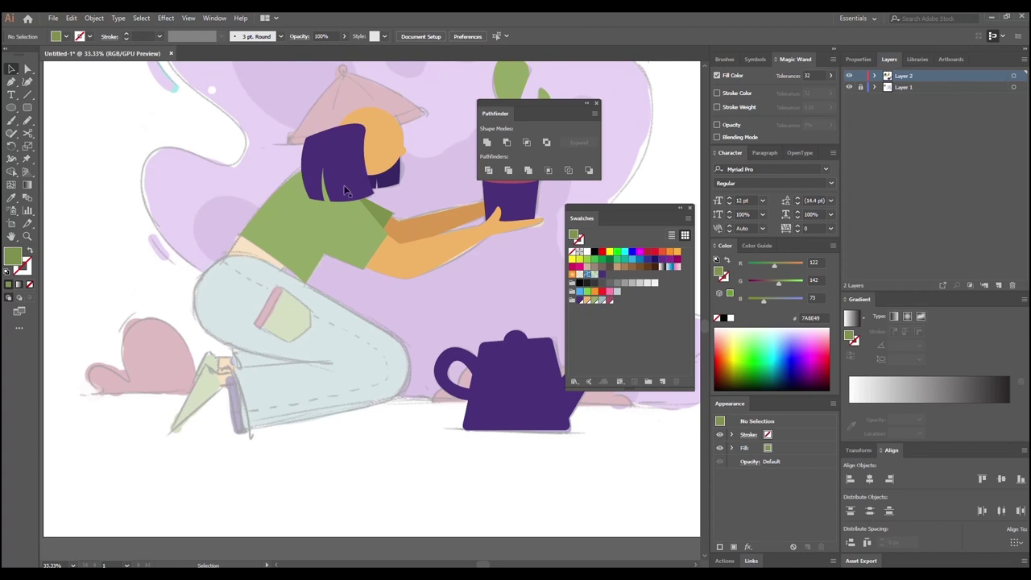
left_click_drag(394, 288, 376, 311)
left_click_drag(381, 374, 381, 331)
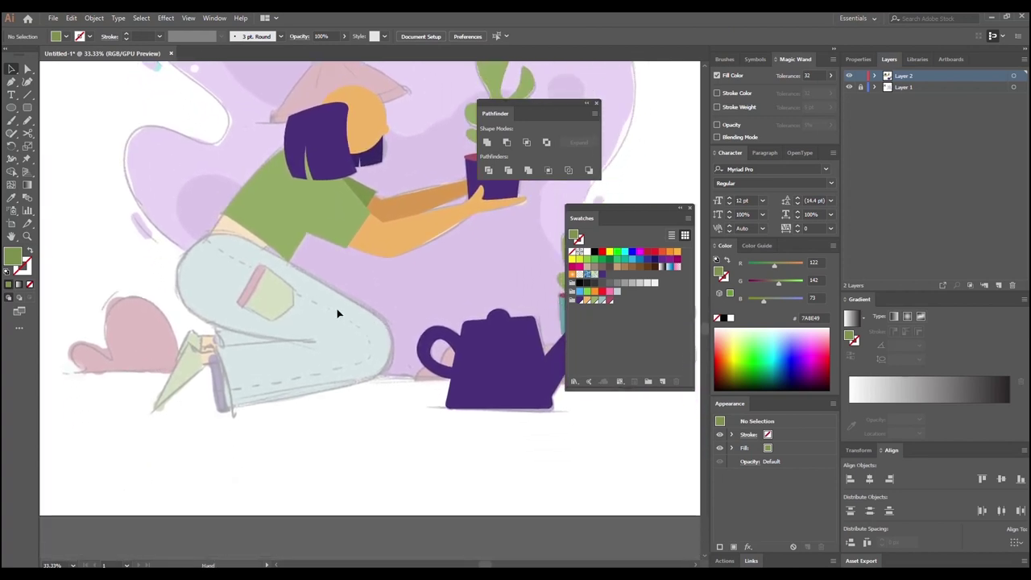
left_click(12, 109)
left_click(11, 83)
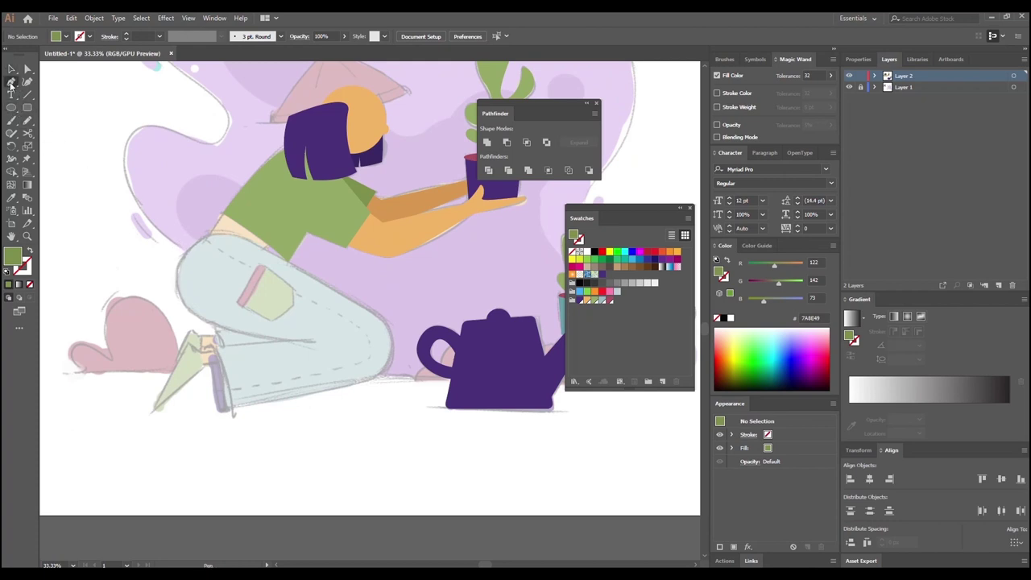
left_click(190, 247)
left_click_drag(181, 299, 193, 329)
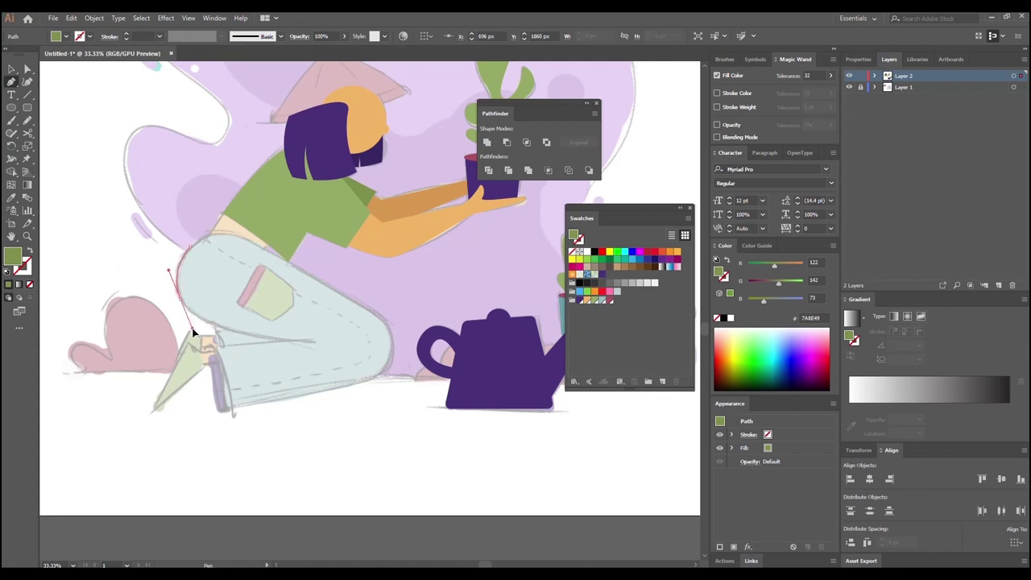
left_click(283, 344)
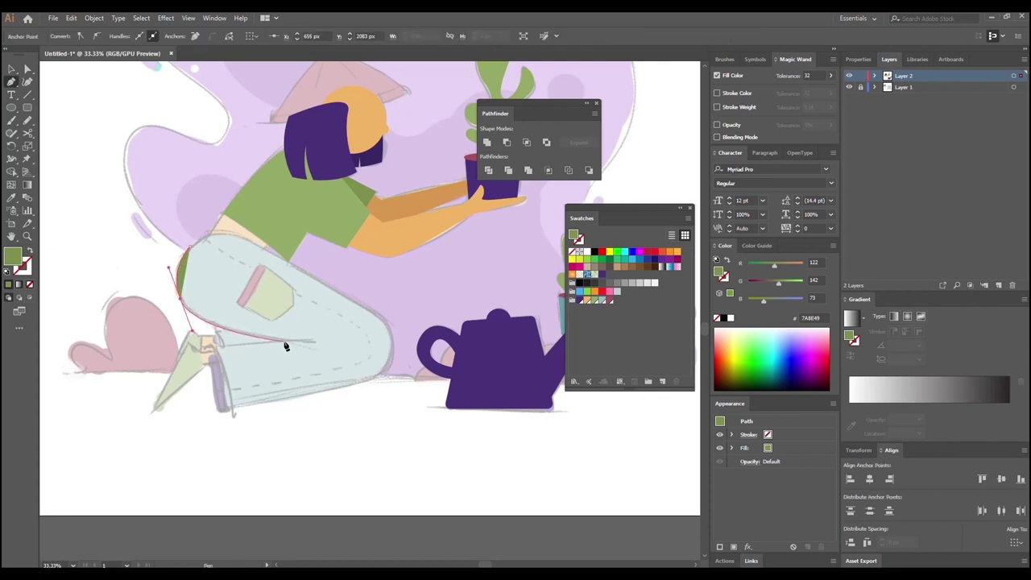
left_click(214, 348)
left_click(224, 411)
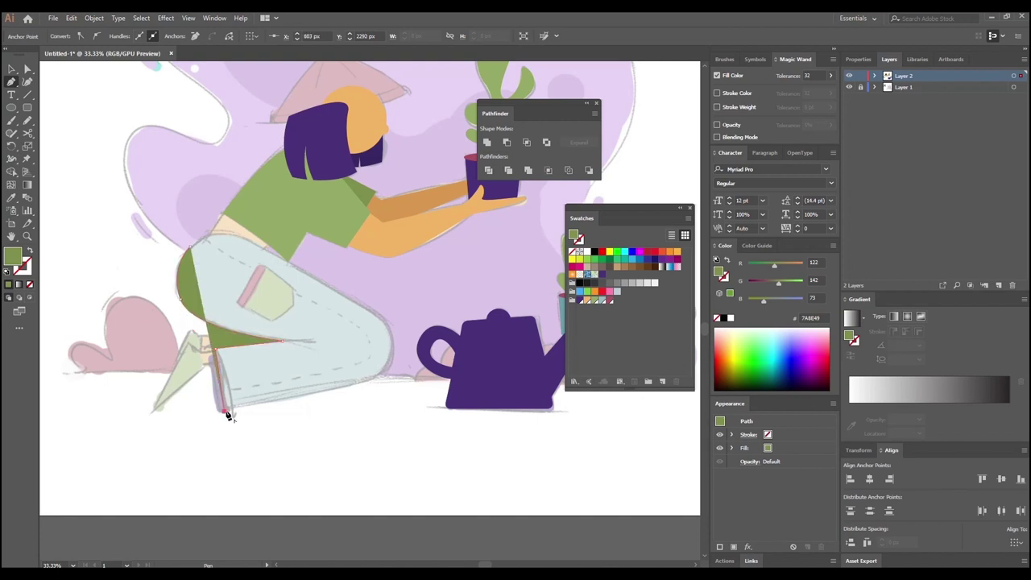
Step: Continue the trousers outline along the shin, around the knee and up the thigh, close it at the waist, and select the whole shape
left_click(374, 379)
left_click(388, 367)
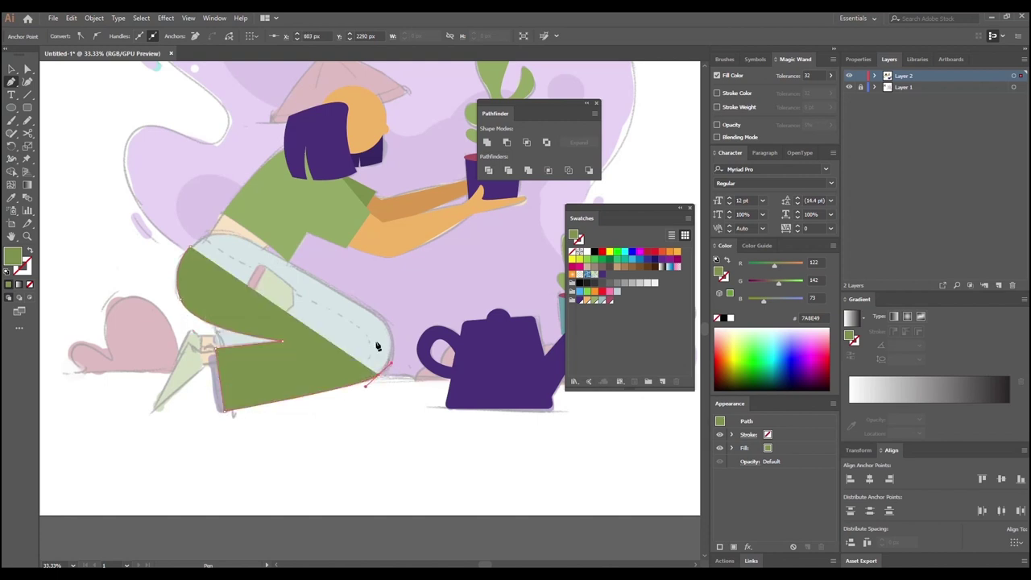
left_click_drag(382, 323, 365, 310)
left_click_drag(247, 241, 168, 269)
left_click(191, 248)
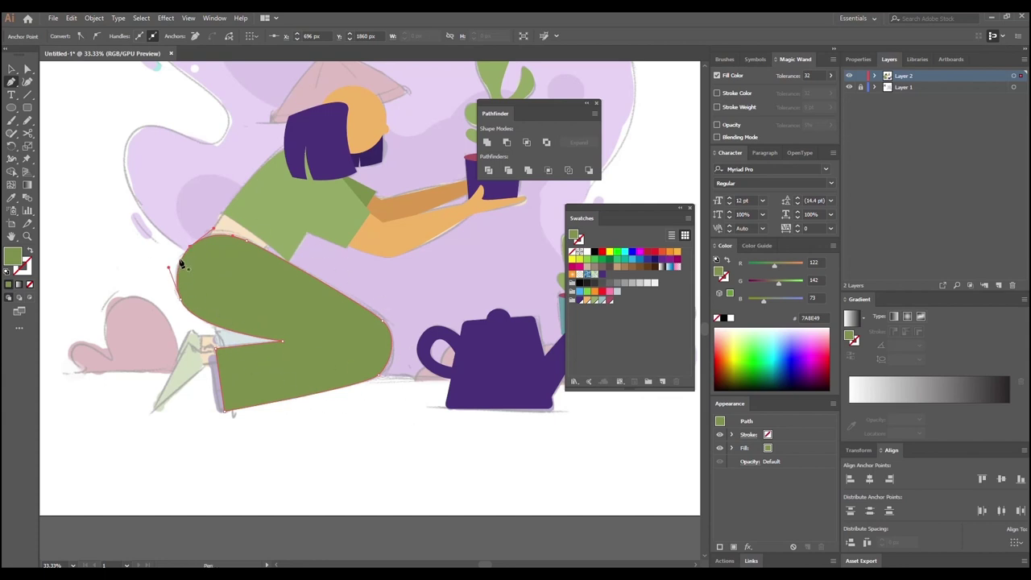
left_click(27, 71)
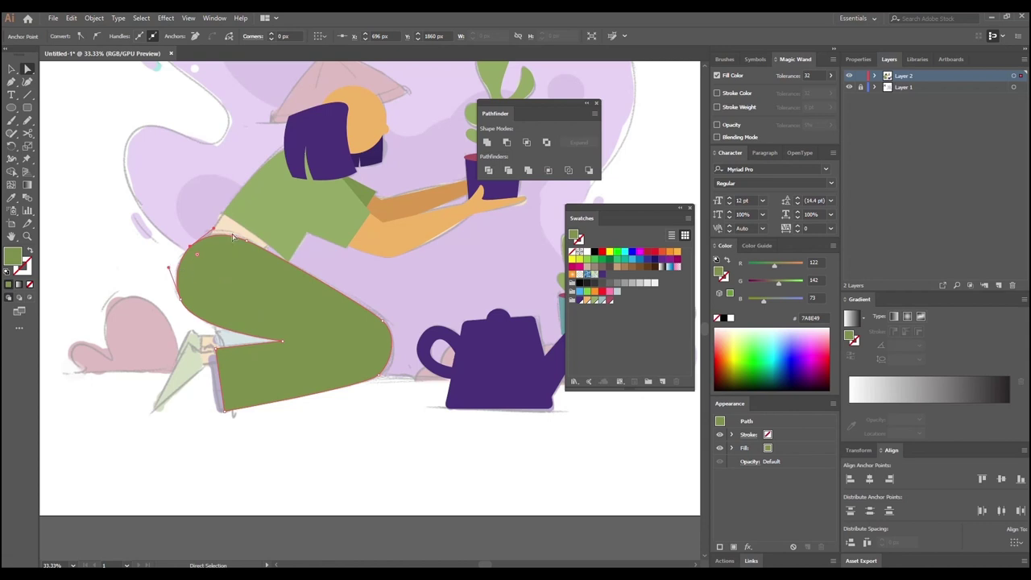
key("v")
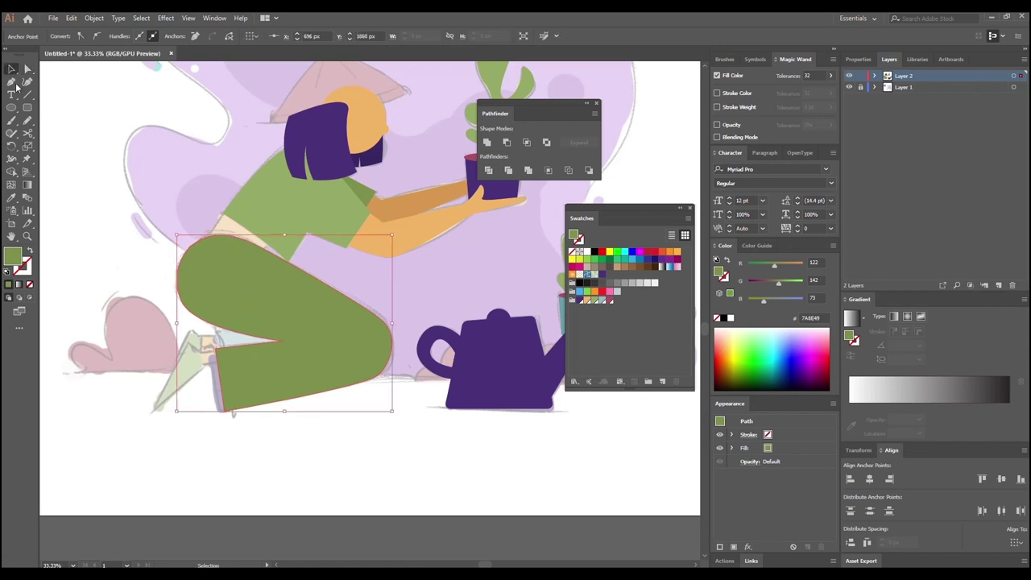
left_click_drag(338, 433, 256, 413)
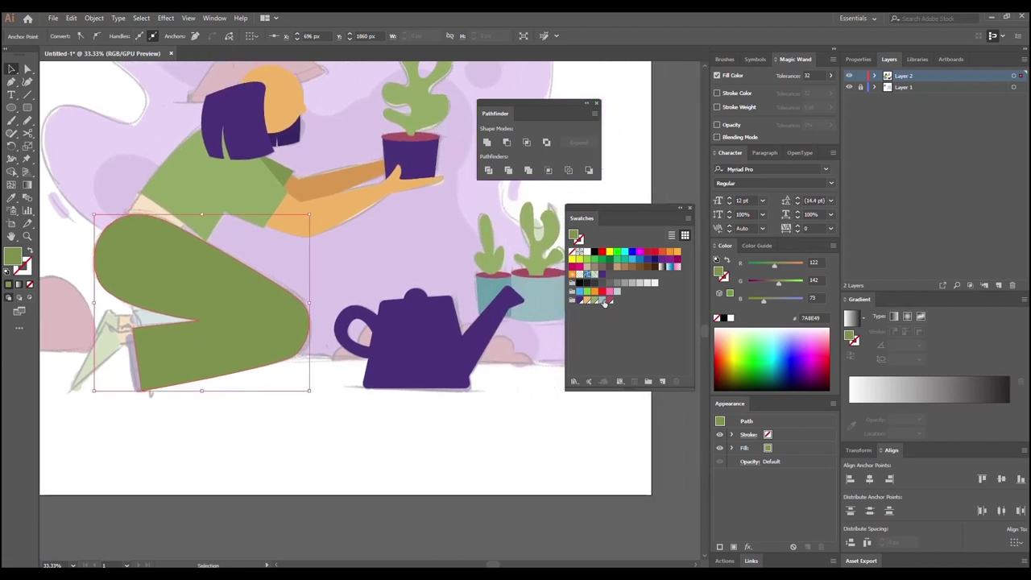
Step: Fill the traced trousers with the light teal swatch and deselect them
left_click(602, 301)
left_click_drag(204, 416, 331, 452)
left_click(171, 286)
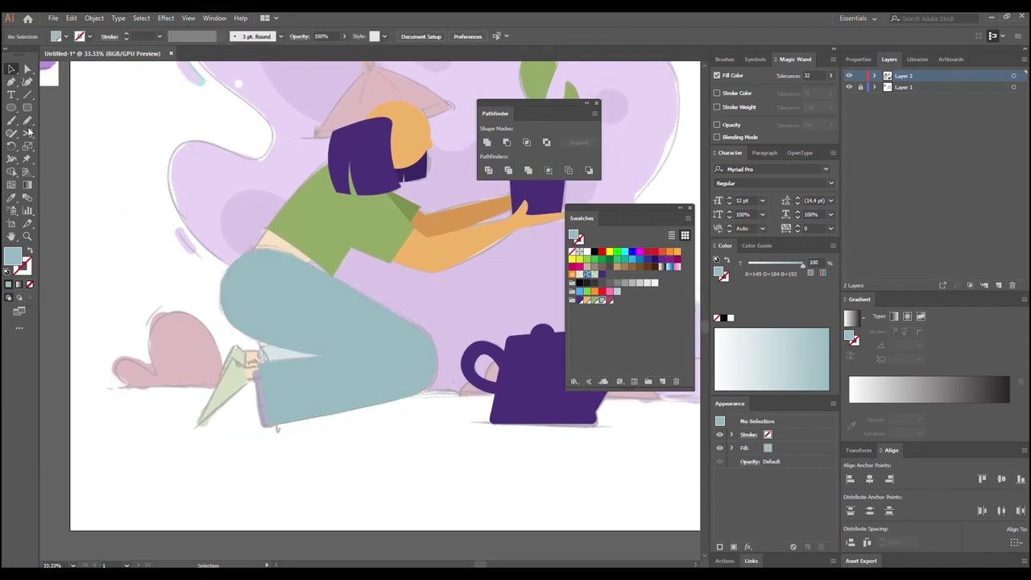
Step: Trace the far leg with the Pen tool as a narrow wedge between the back of the thigh and the shin
left_click(12, 197)
left_click(11, 81)
left_click_drag(311, 357, 237, 341)
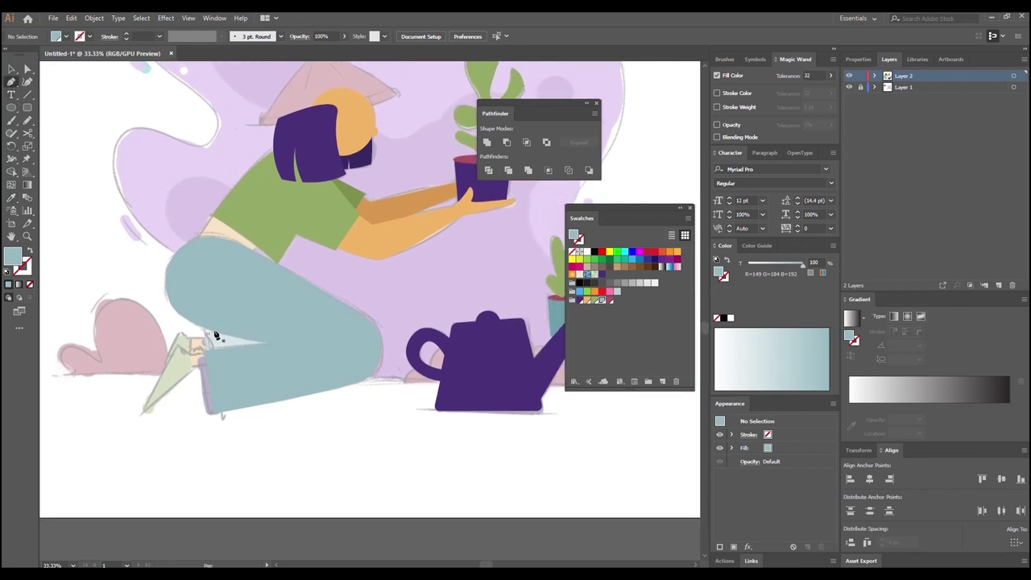
left_click(215, 330)
left_click_drag(203, 334, 213, 366)
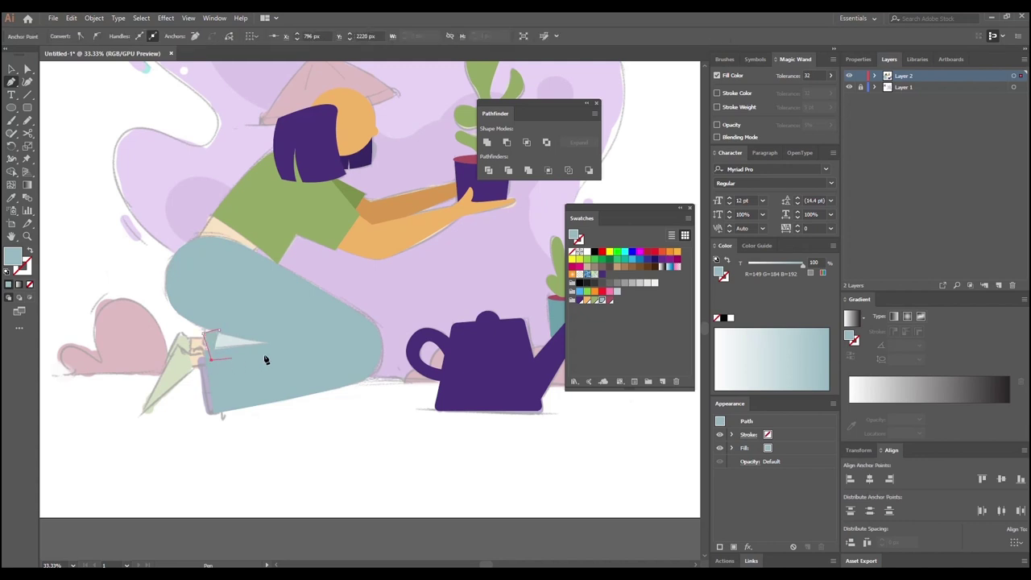
left_click(280, 342)
left_click(217, 330)
left_click(12, 70)
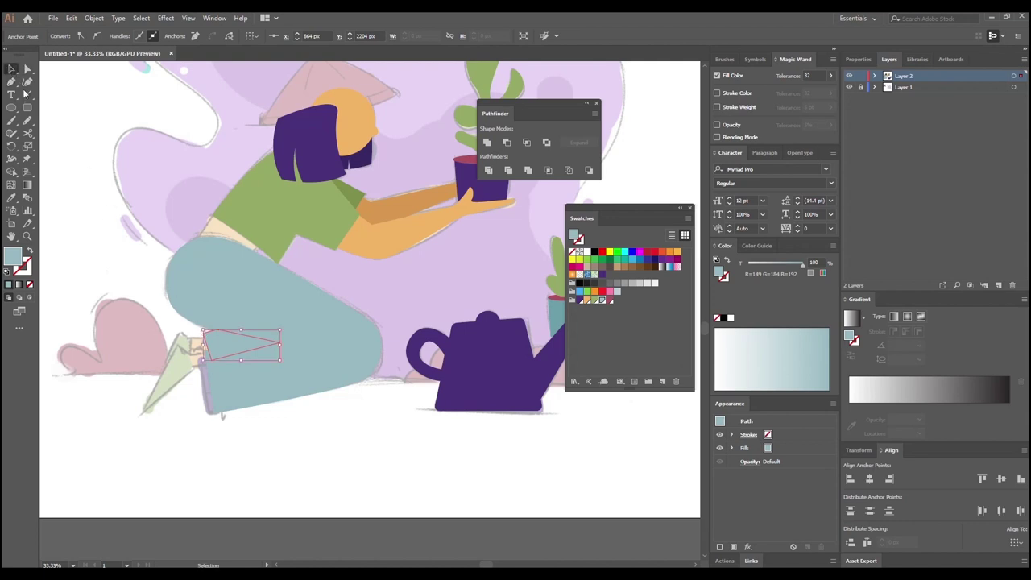
Step: Color the far leg wedge with the darker teal 689DA5 sampled from the smaller ground pot, and deselect it
key("ctrl")
key("space")
left_click_drag(375, 305, 295, 355)
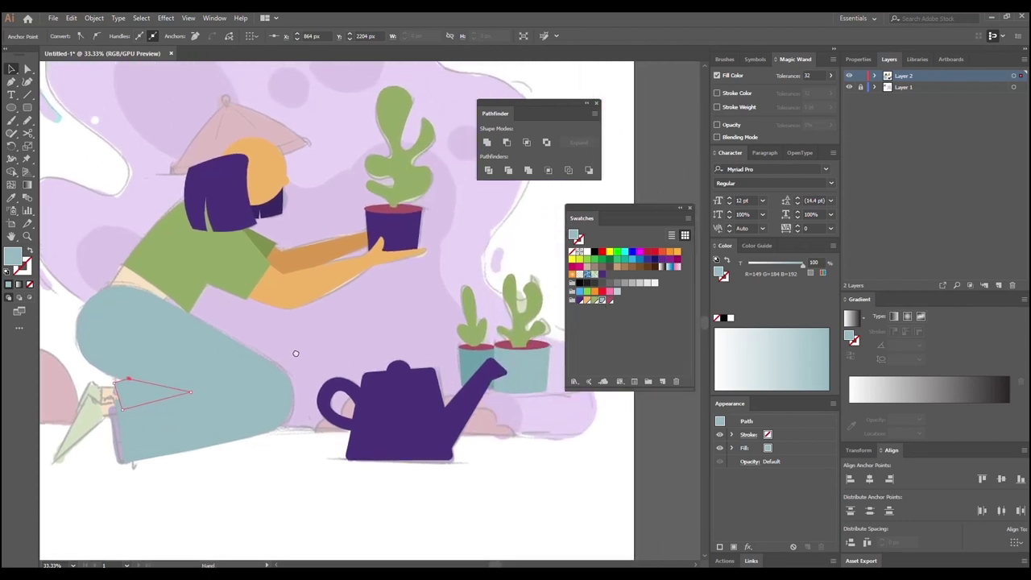
left_click(13, 197)
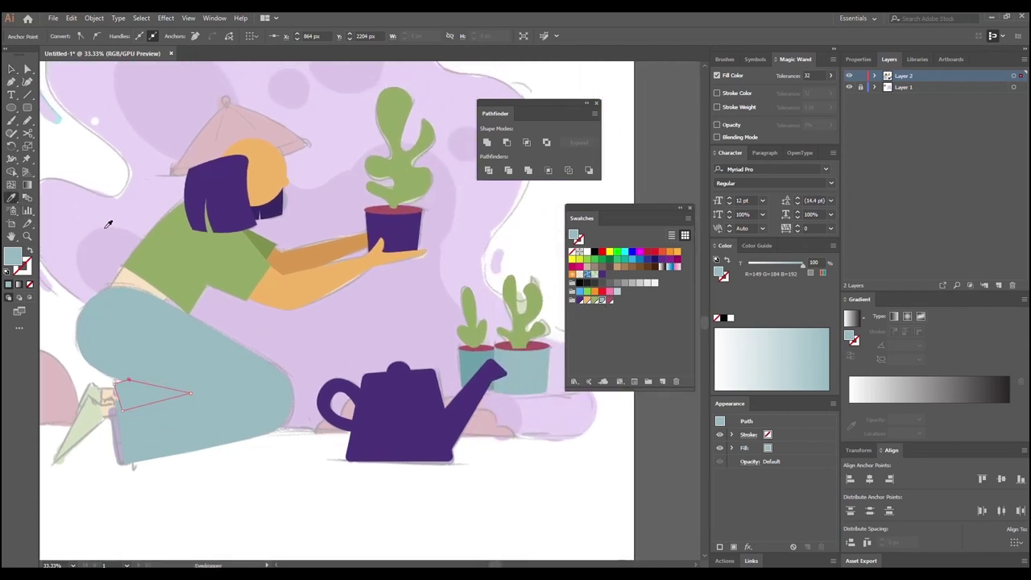
left_click(473, 358)
left_click_drag(273, 350, 267, 309)
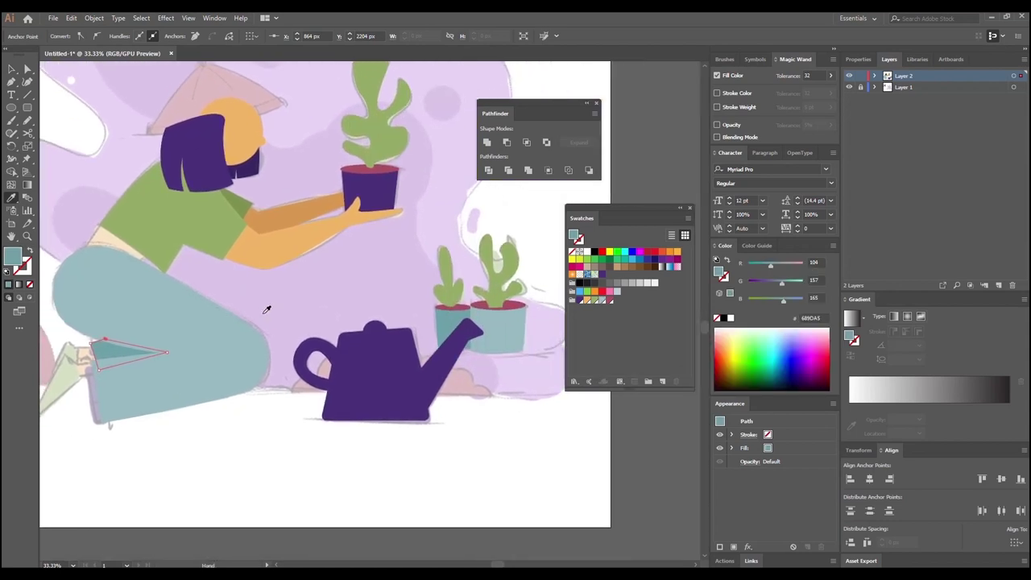
left_click(12, 68)
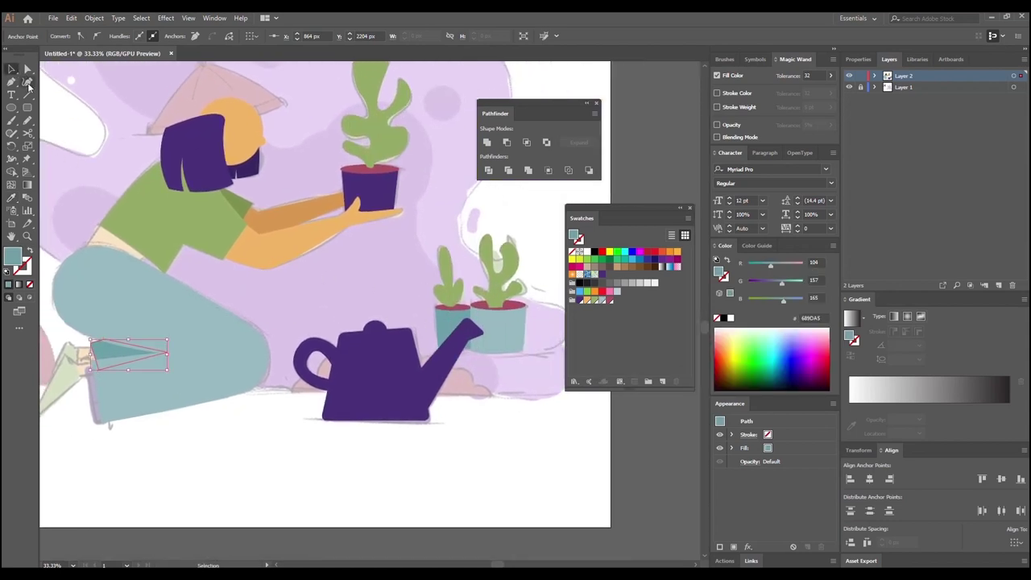
left_click_drag(324, 314, 350, 315)
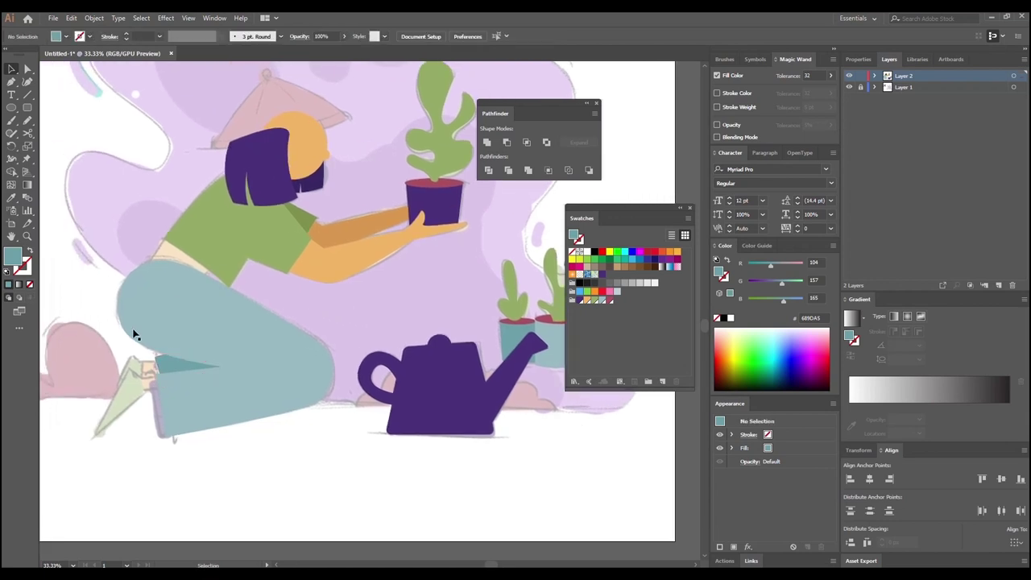
left_click_drag(126, 336, 195, 332)
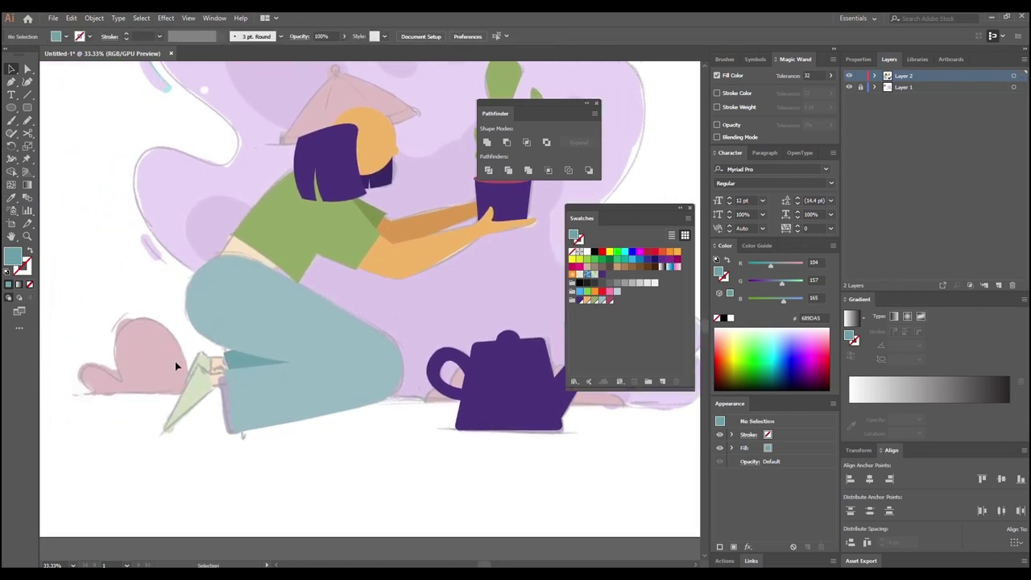
Step: Draw a narrow ellipse about 52 by 266 px over the near trouser cuff and fill it with the dark purple swatch
left_click(15, 110)
left_click_drag(218, 369, 233, 433)
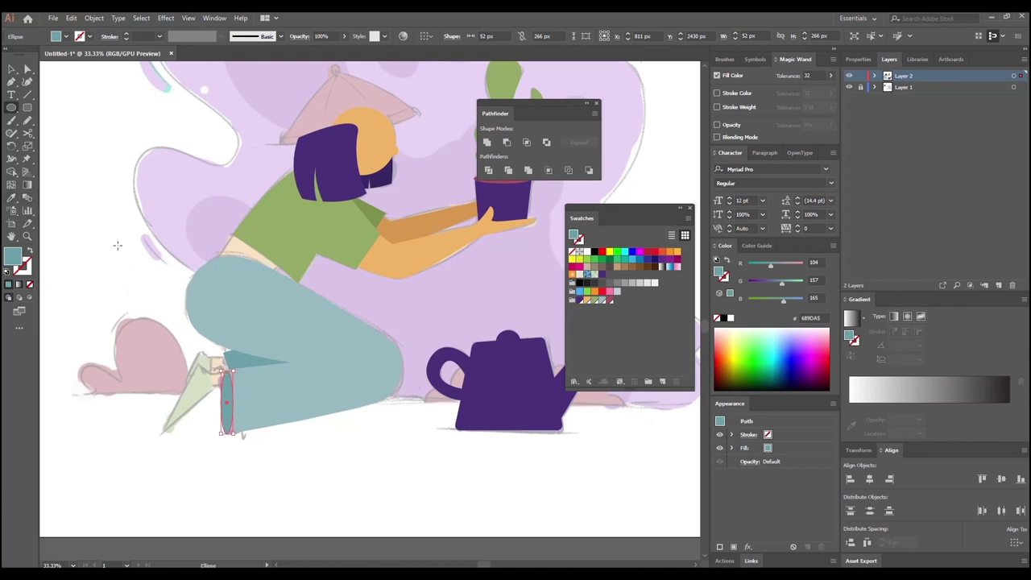
left_click(579, 300)
key("v")
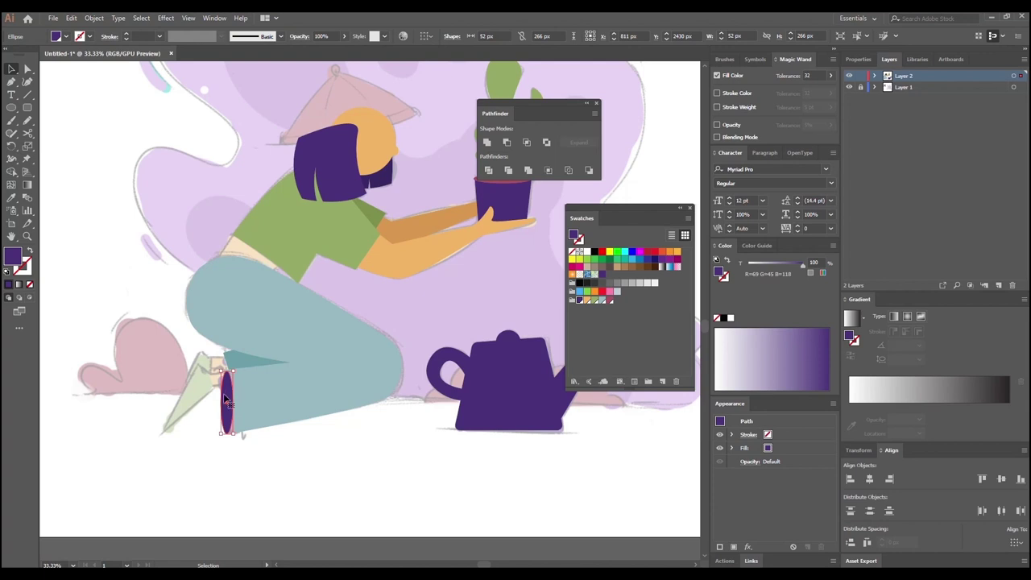
Step: Tilt the purple cuff ellipse to follow the trouser hem and fit it over the leg opening, about 273 px long
key("ctrl+equal")
key("ctrl+equal")
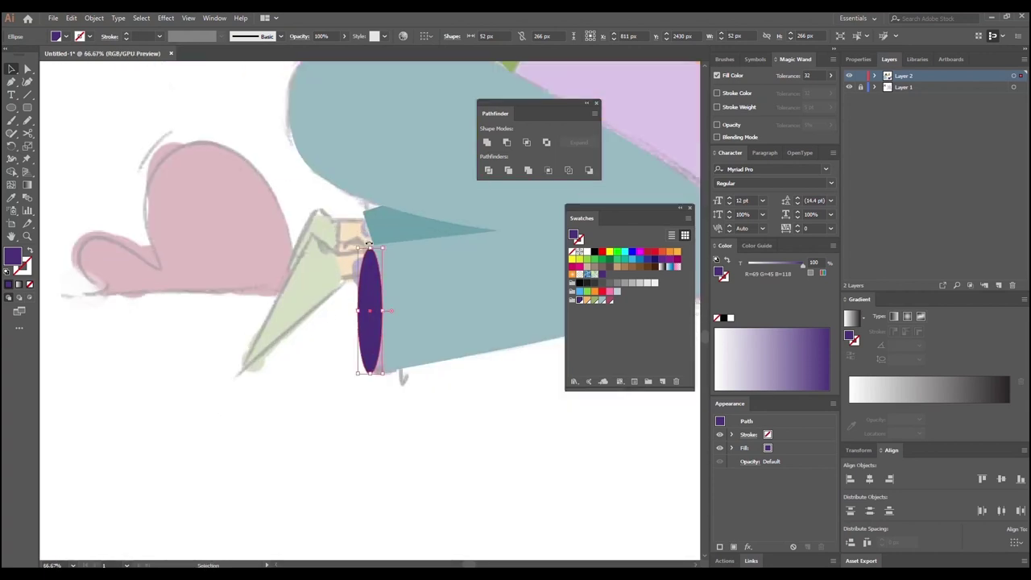
left_click_drag(368, 244, 357, 246)
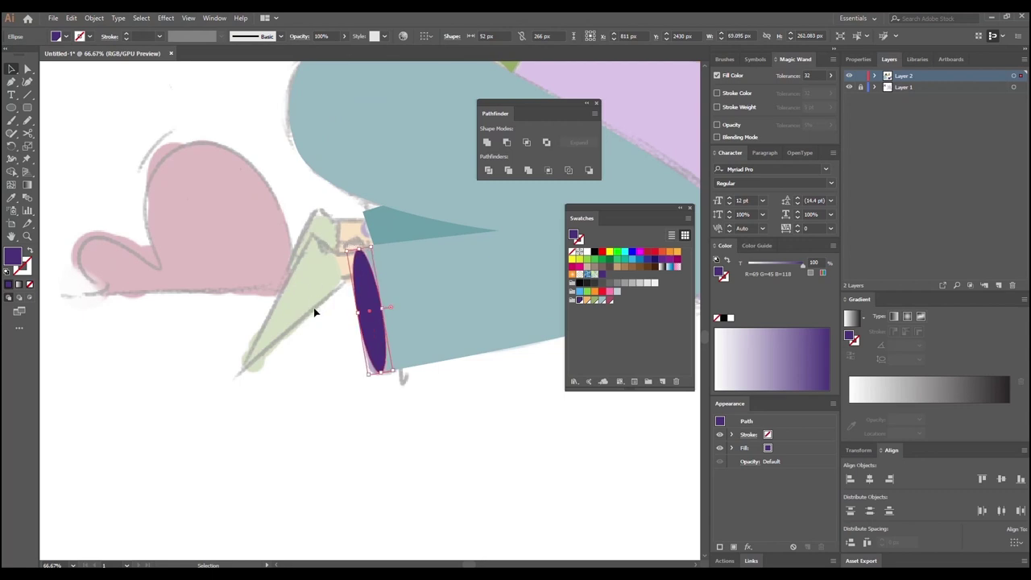
key("Right")
key("Right")
key("Right")
key("Right")
key("Right")
key("Right")
key("Right")
key("Right")
key("Right")
key("Right")
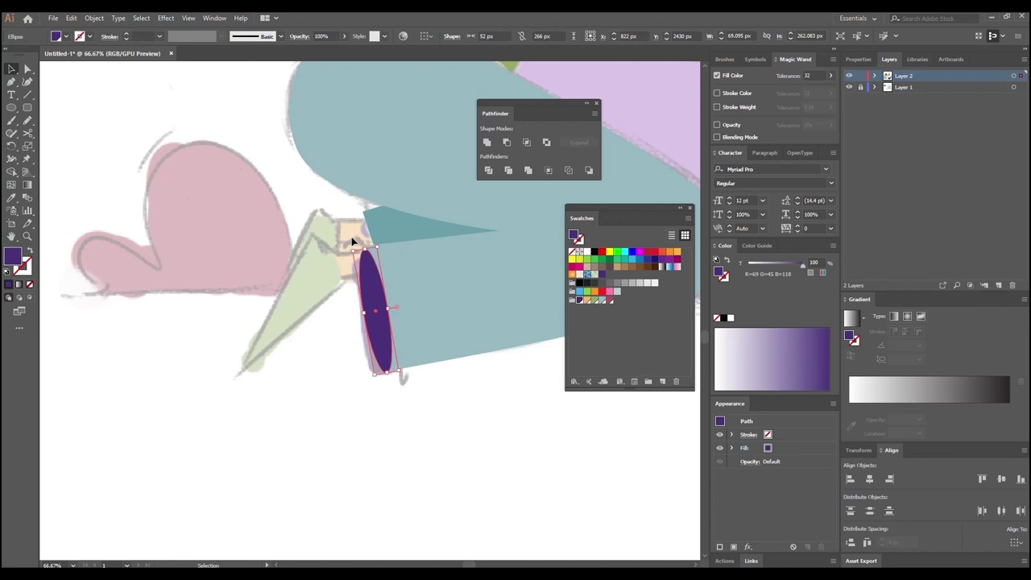
left_click_drag(363, 248, 361, 245)
left_click(326, 330)
key("space")
left_click_drag(366, 396, 265, 444)
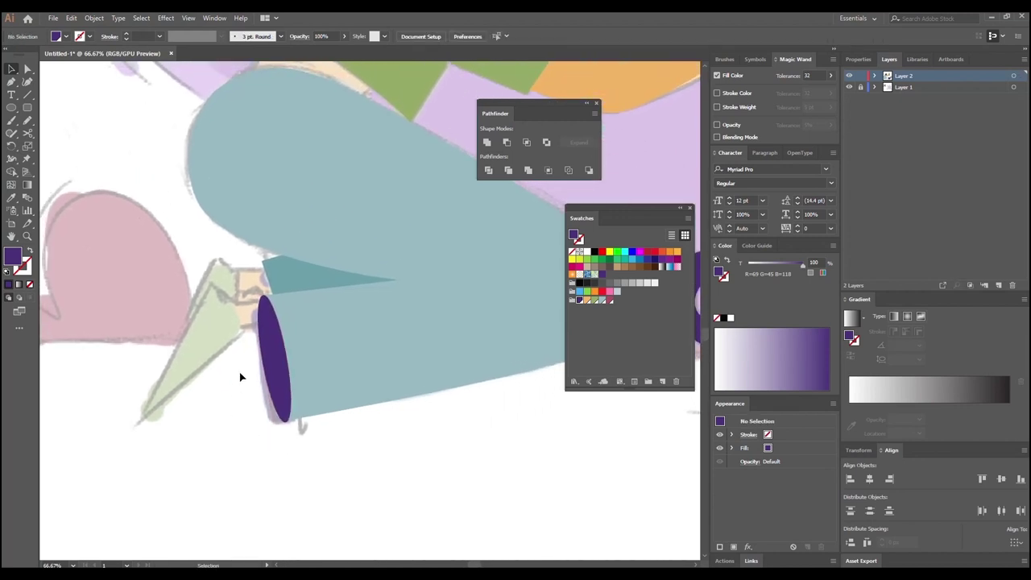
Step: Duplicate the purple ellipse up to the far leg's cuff, shorten it to about 236 px, and send the copy to the back
left_click(274, 349)
left_click(279, 372, "ctrl")
left_click_drag(279, 385, 276, 351)
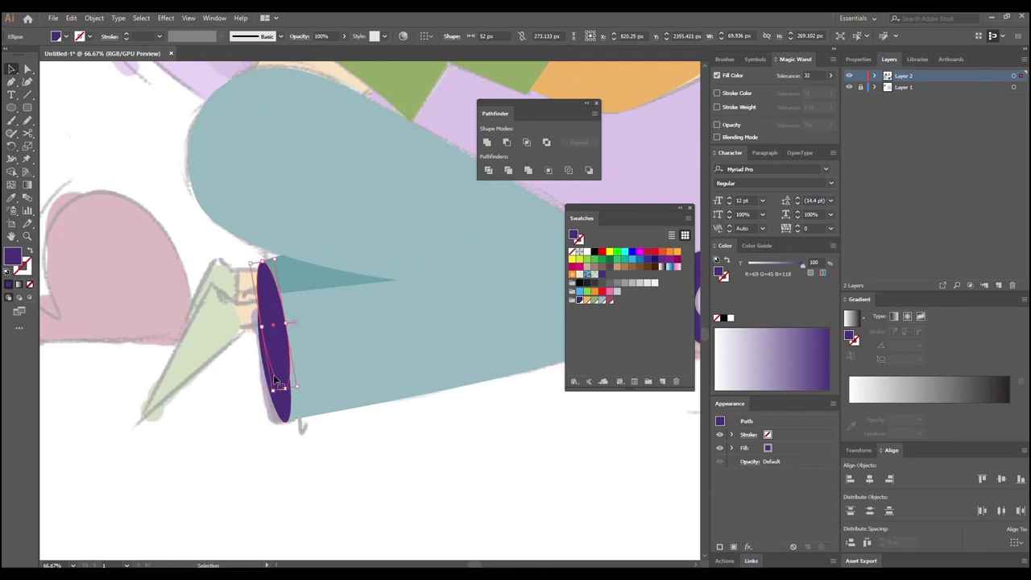
left_click_drag(285, 390, 281, 370)
key("ctrl")
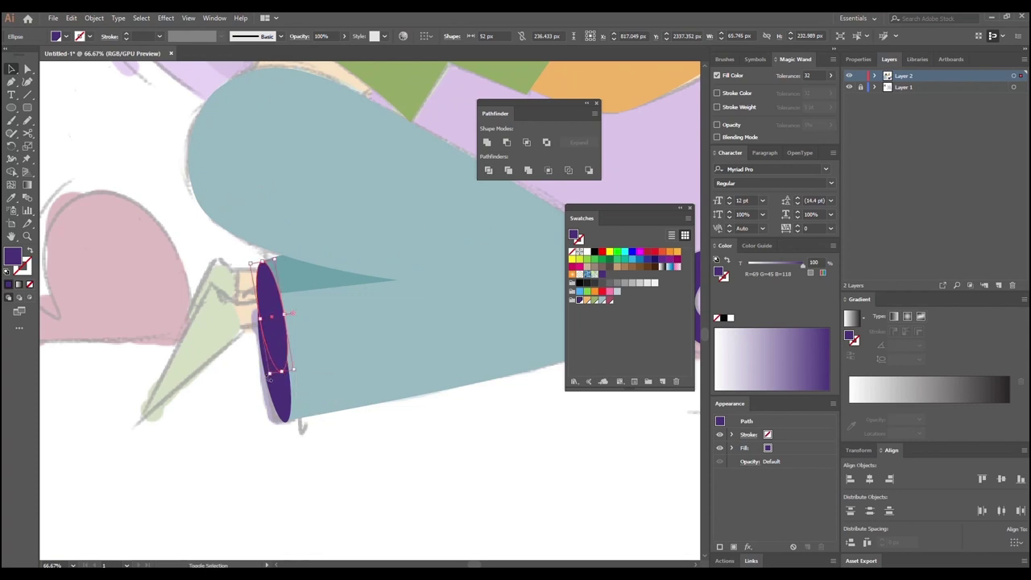
key("ctrl+shift+[")
left_click(233, 249)
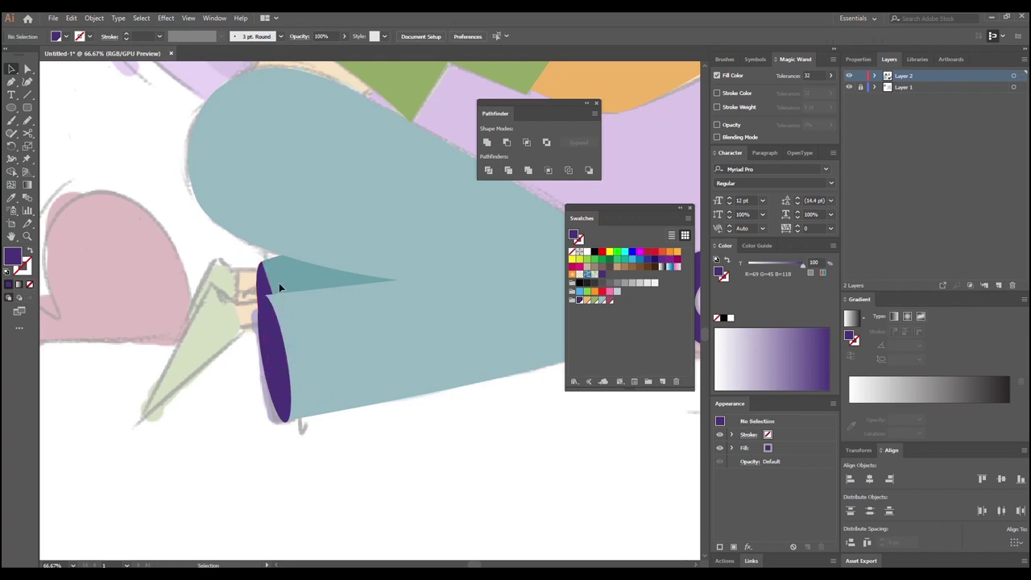
Step: Send the dark teal far leg wedge behind its purple cuff ellipse and deselect it
left_click(278, 288)
key("ctrl")
left_click(224, 280)
key("space")
left_click_drag(217, 417, 254, 464)
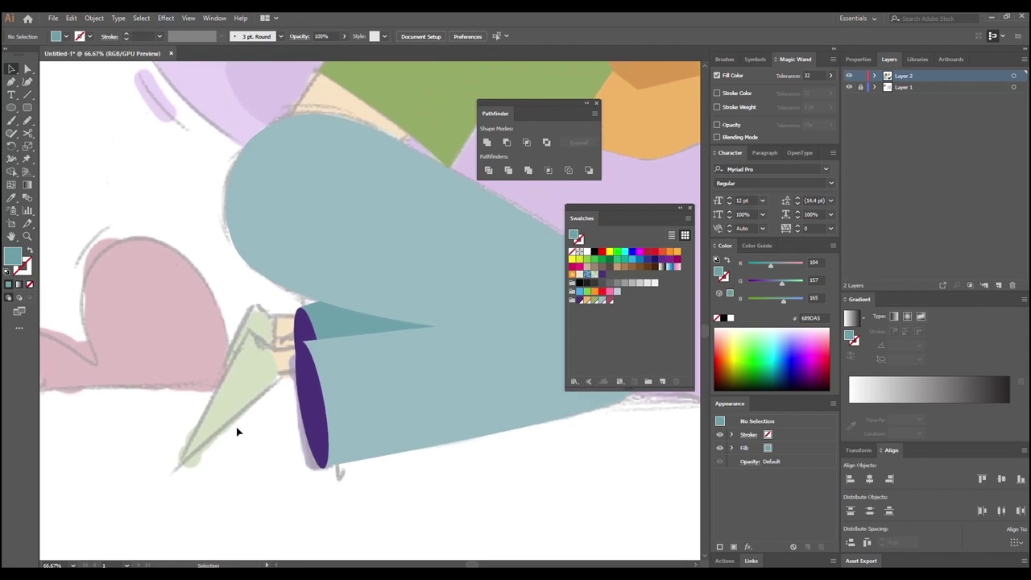
Step: Narrow the far cuff's ellipse to about 24.5 px, then rotate and nudge it left to line up with the far leg's edge
left_click(306, 336)
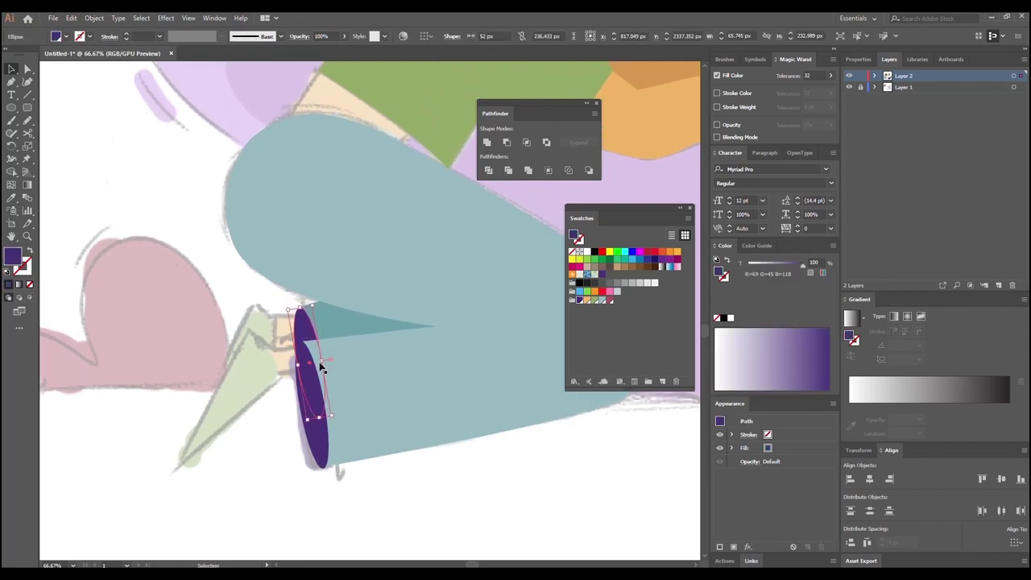
left_click_drag(322, 361, 311, 364)
left_click_drag(294, 328, 291, 320)
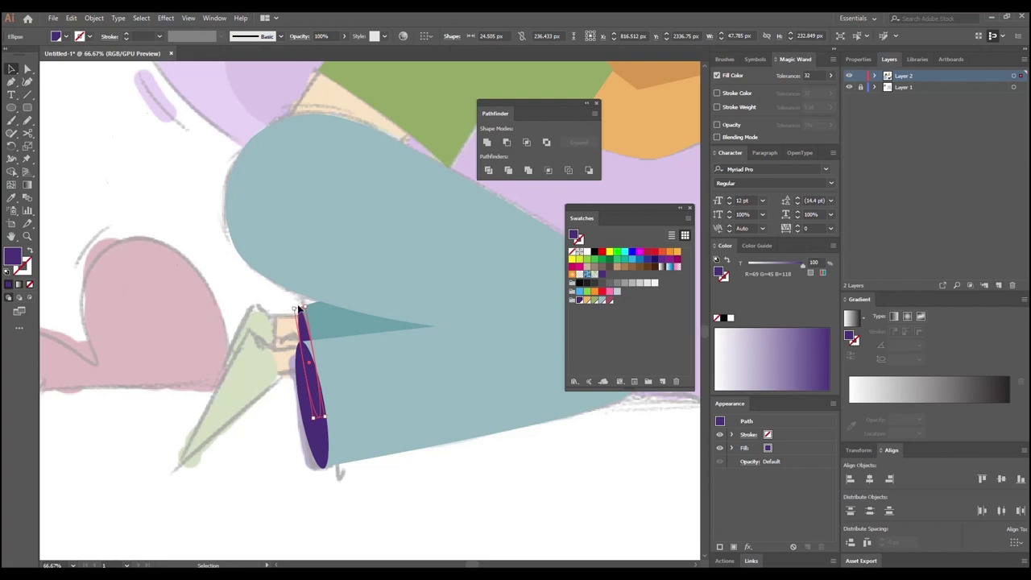
key("ctrl+plus")
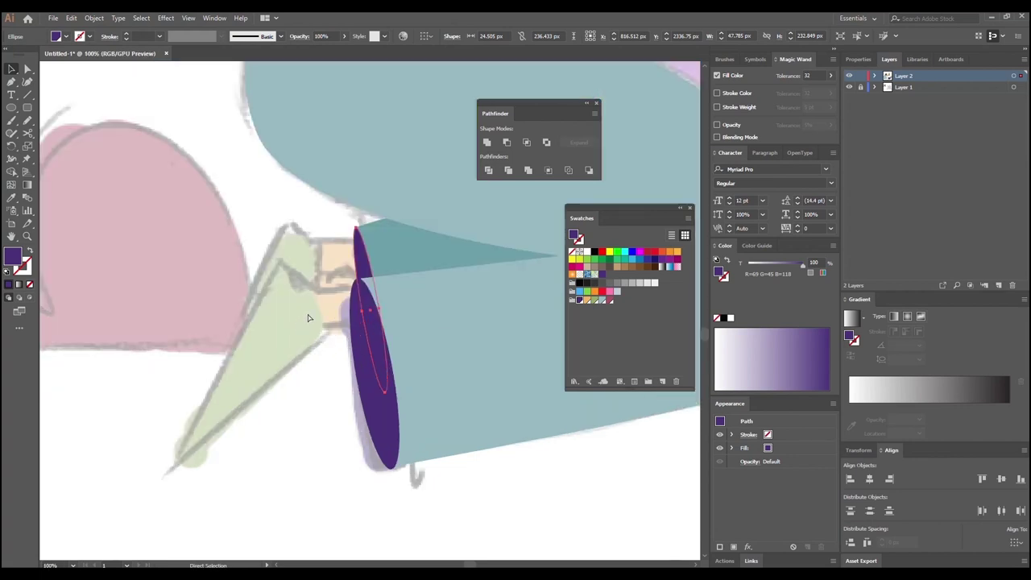
left_click(358, 234)
left_click(358, 234)
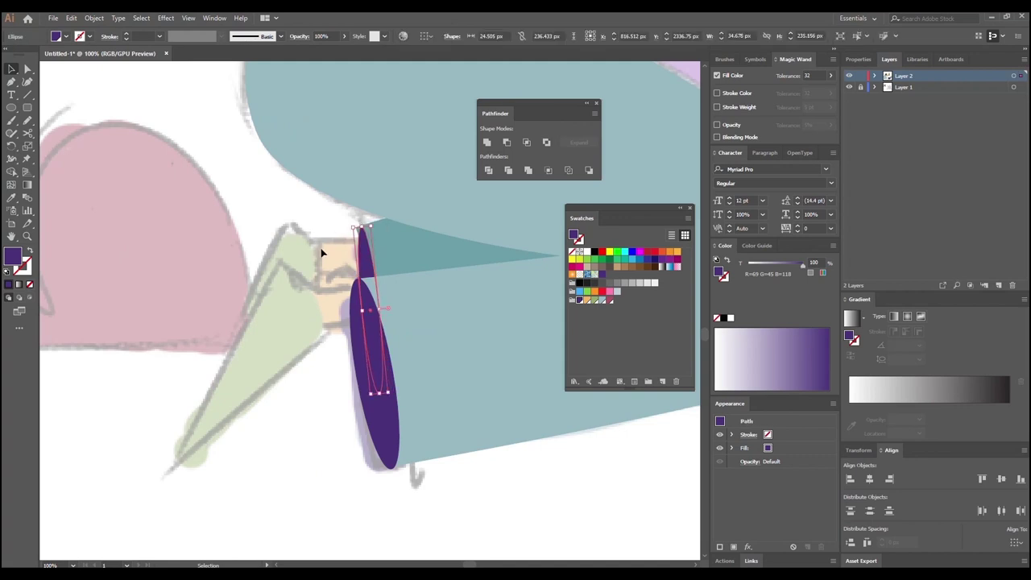
key("Left")
key("Left")
key("Left")
key("Left")
key("Left")
key("Left")
key("Left")
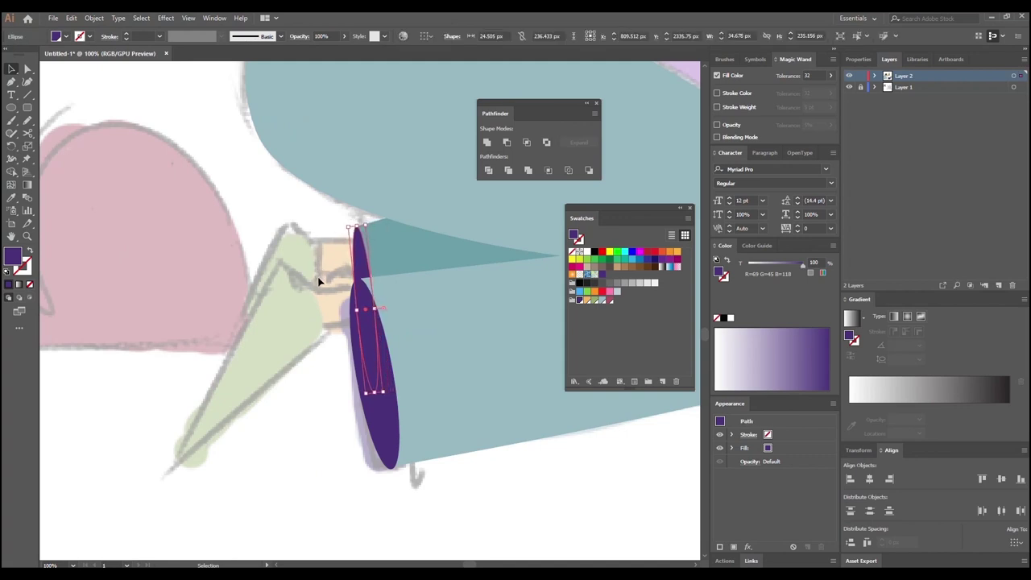
left_click(320, 286)
Step: Adjust the cuff anchor points of the trousers and far leg so their edges meet the purple ellipses, and deselect
left_click(388, 269)
left_click(27, 69)
left_click(379, 312)
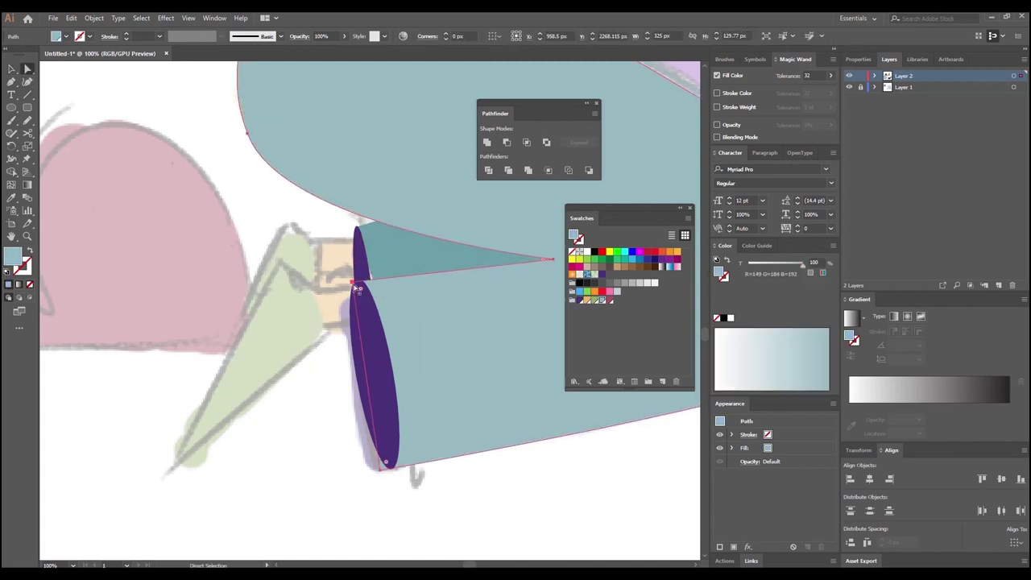
left_click(382, 266)
left_click_drag(385, 305, 368, 311)
key("v")
left_click(150, 196)
Step: Darken the far cuff ellipse's fill to the purple RGB 56, 38, 107 with the color picker and deselect it
scroll(185, 239, "down", 4)
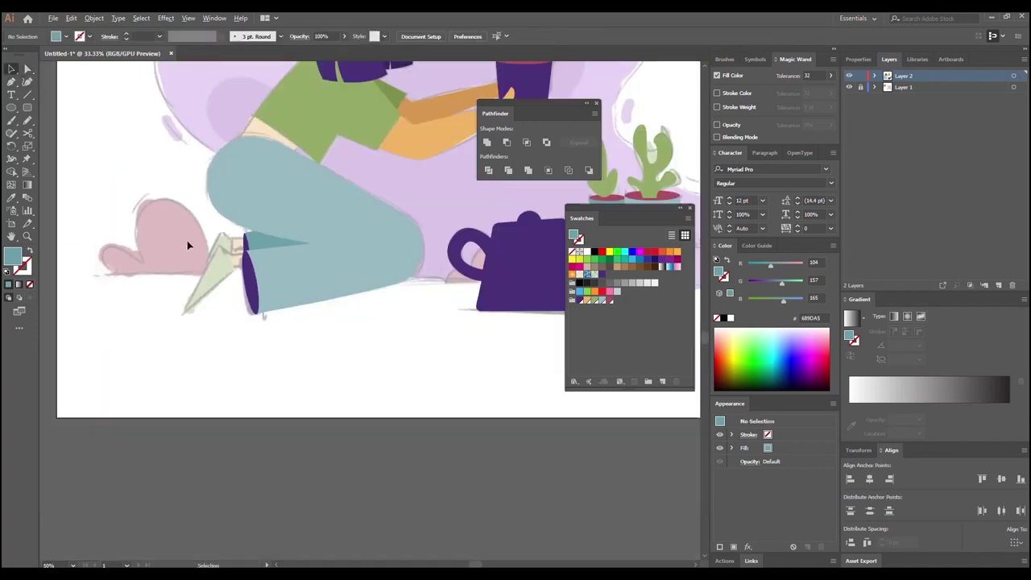
left_click_drag(196, 205, 197, 314)
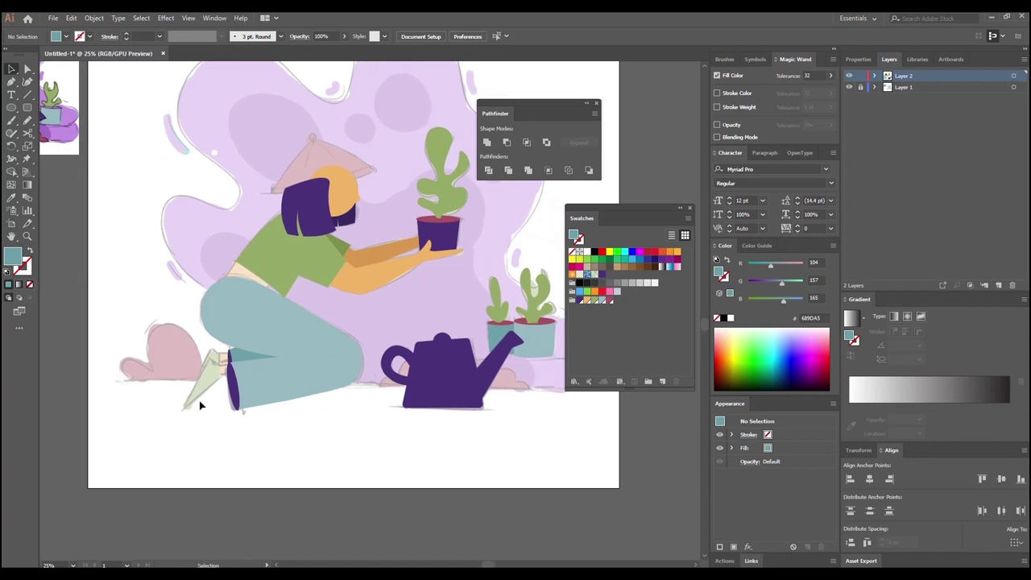
scroll(246, 331, "up", 2)
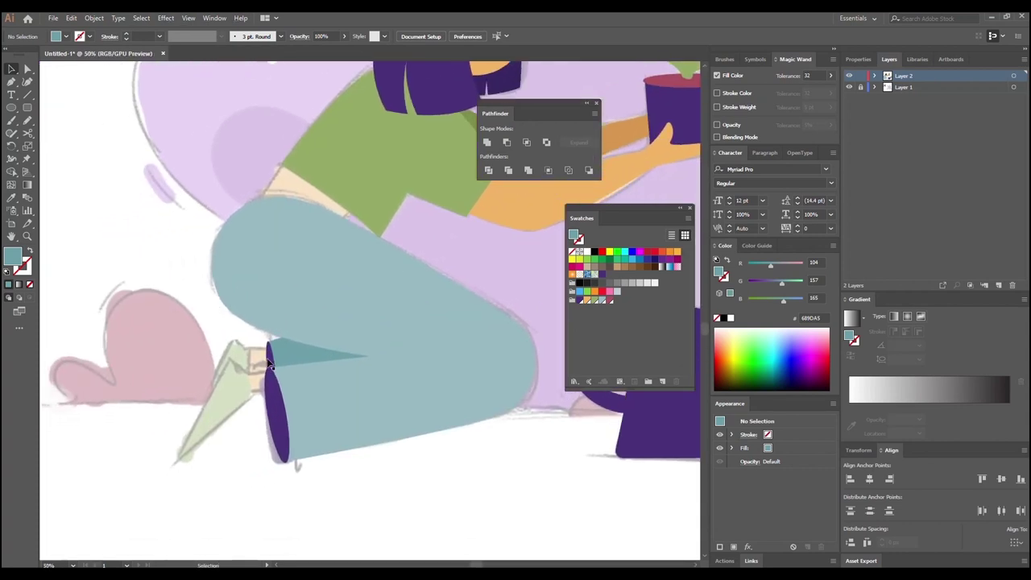
left_click(270, 361)
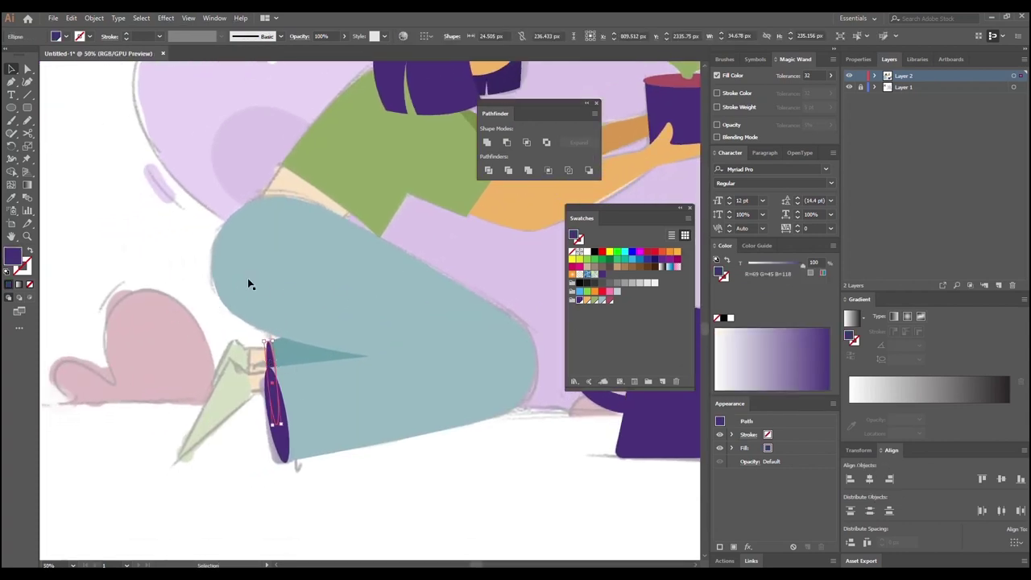
double_click(12, 254)
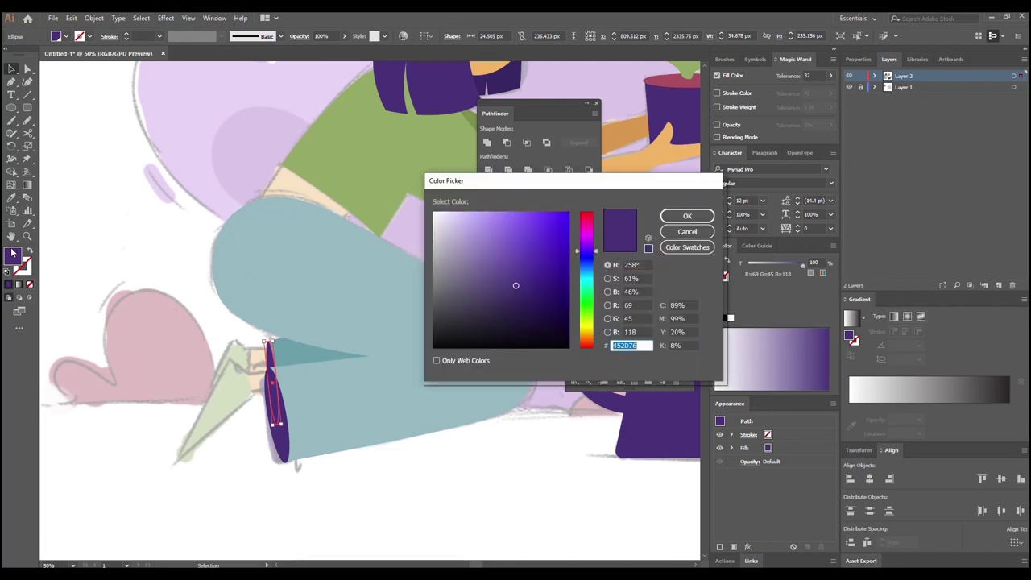
left_click(521, 291)
left_click(687, 216)
left_click(443, 490)
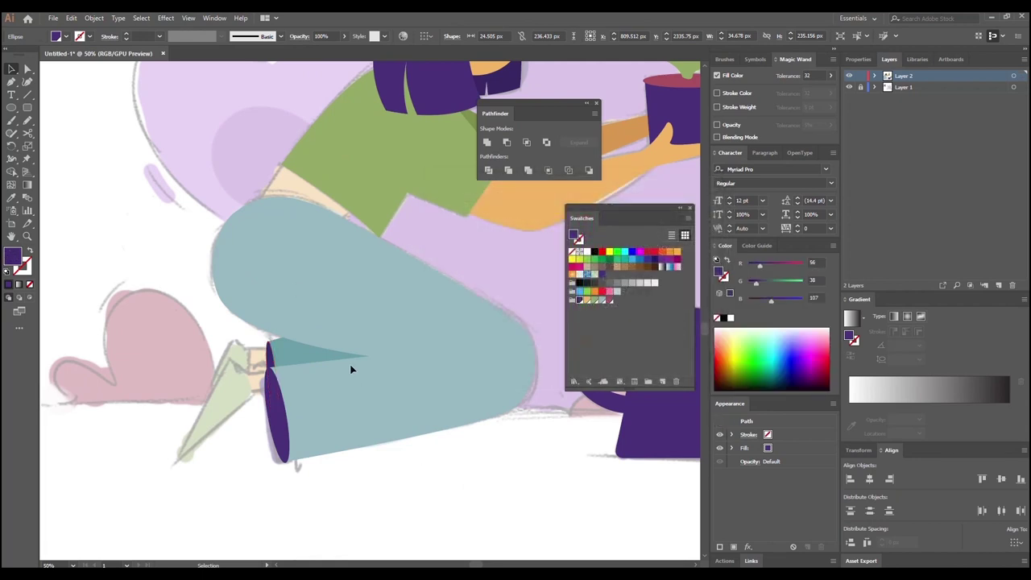
Step: Darken the far cuff ellipse further to the deep purple 2D2354 and deselect it
scroll(349, 364, "down", 4)
scroll(329, 367, "up", 3)
left_click(330, 375)
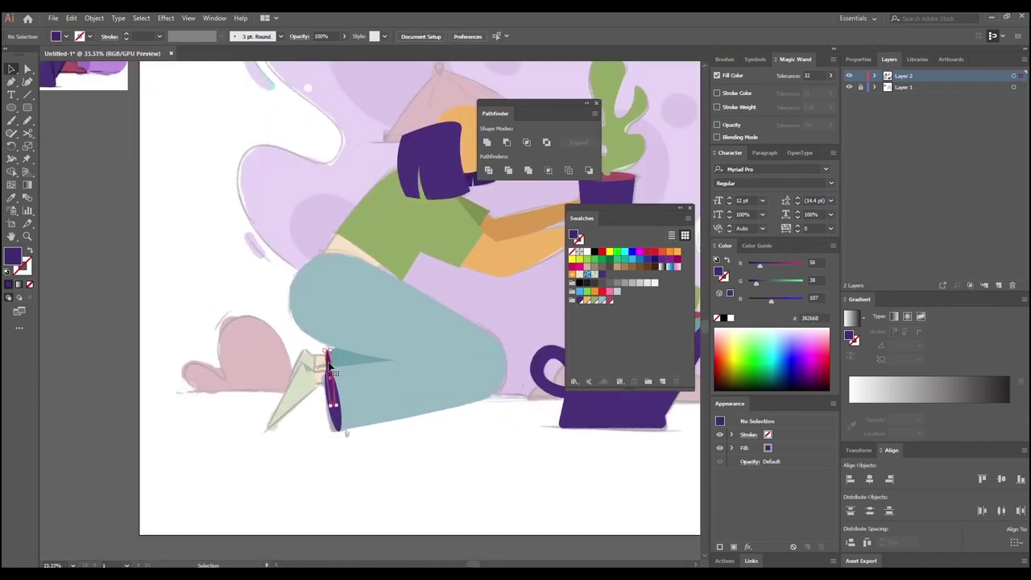
double_click(15, 258)
left_click(513, 302)
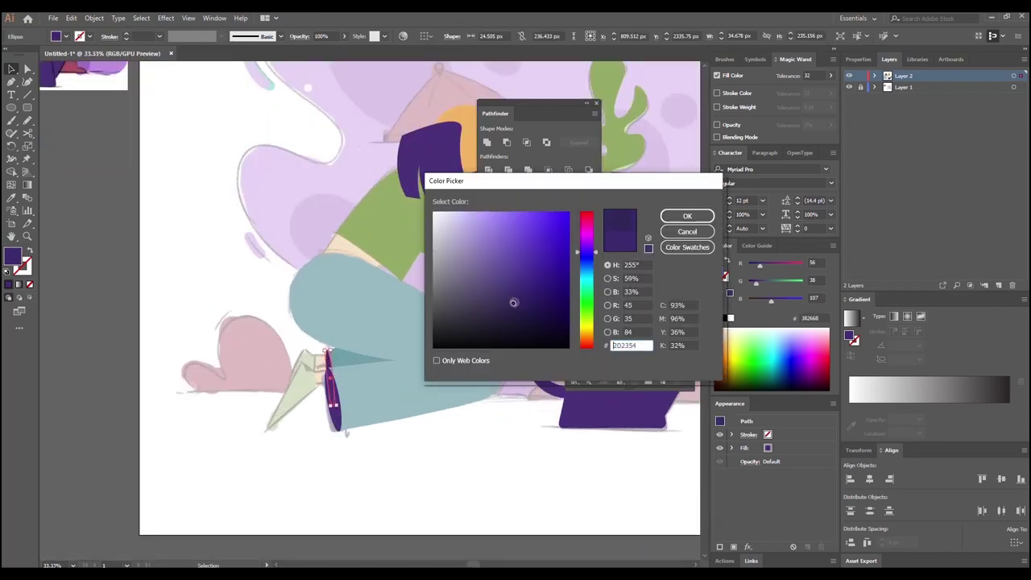
left_click(687, 215)
left_click(213, 307)
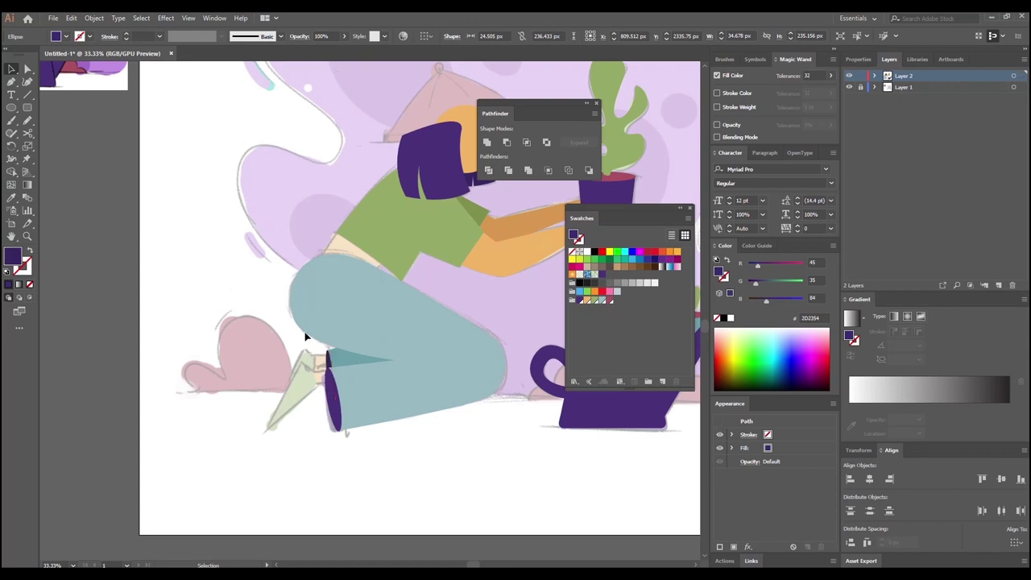
Step: Draw two small four-sided ankle shapes between the cuff openings and the shoes with the Pen tool
scroll(310, 350, "down", 1)
left_click_drag(352, 230, 333, 257)
scroll(317, 357, "up", 1)
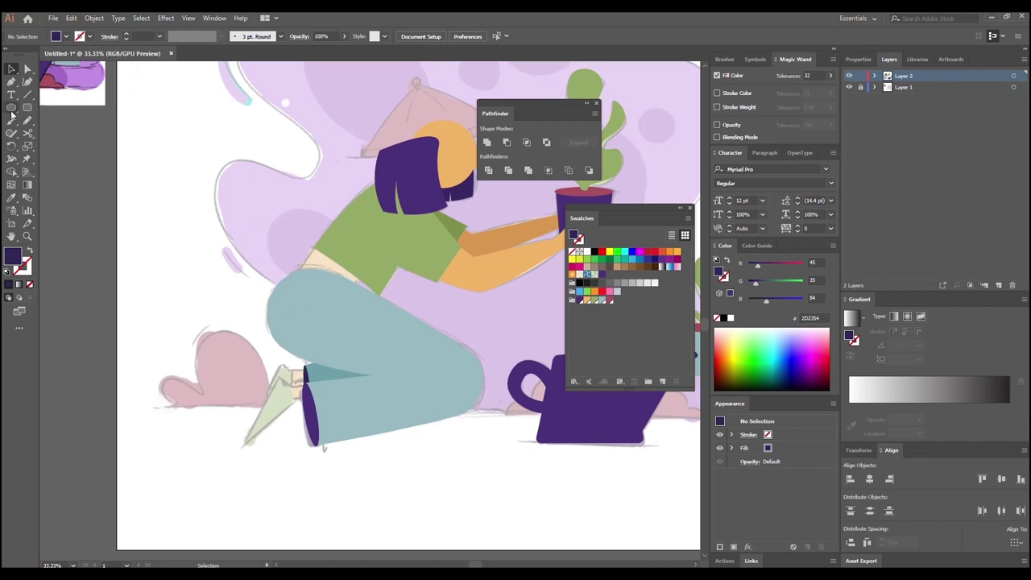
left_click(12, 82)
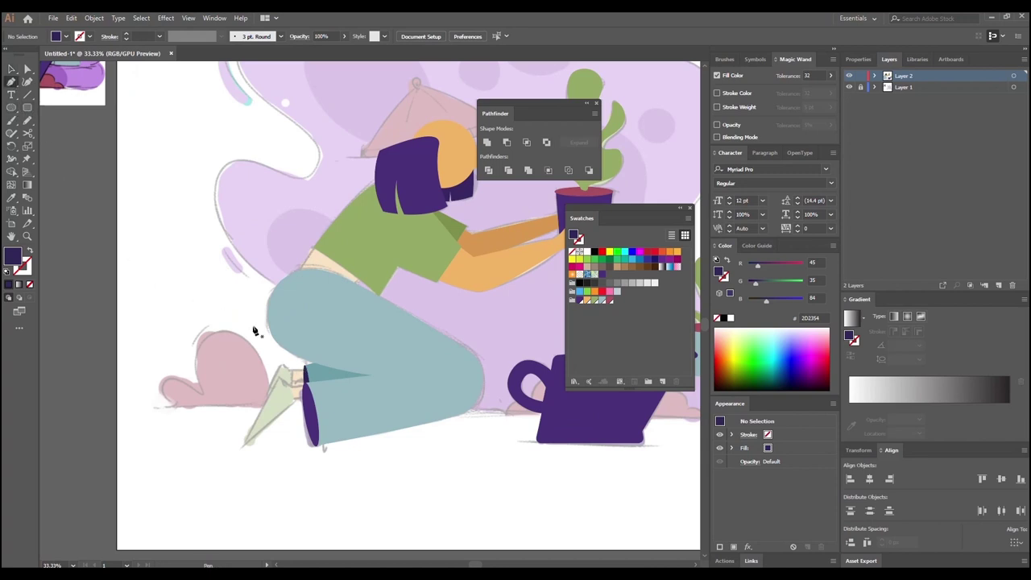
left_click(305, 371)
left_click(292, 372)
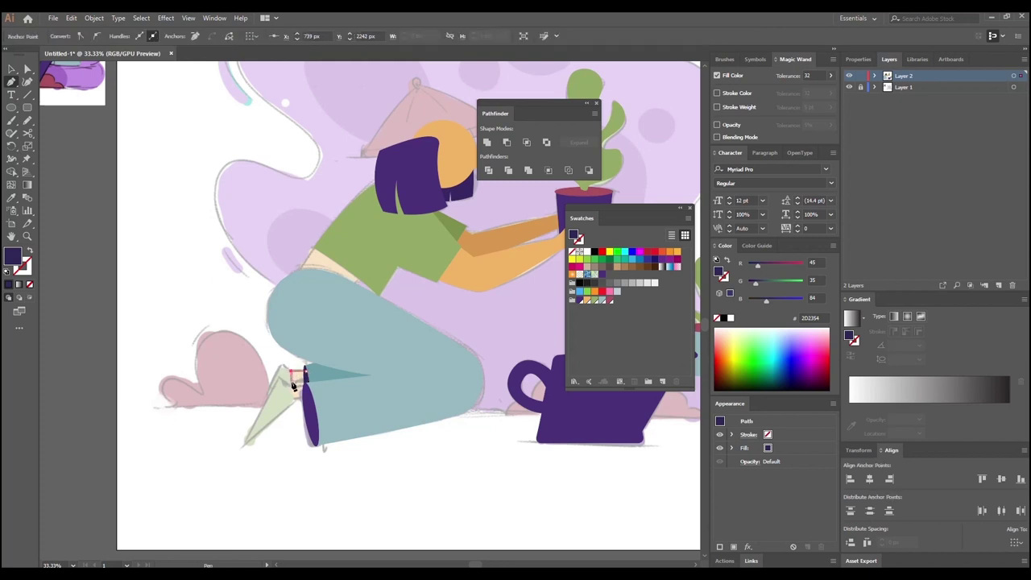
left_click(307, 383)
left_click(309, 379)
left_click(306, 372)
left_click(307, 387)
left_click(294, 390)
left_click(309, 387)
Step: Adjust the anchor points on the cuff side of both ankle shapes so they extend slightly further into the trouser openings
scroll(290, 437, "up", 4)
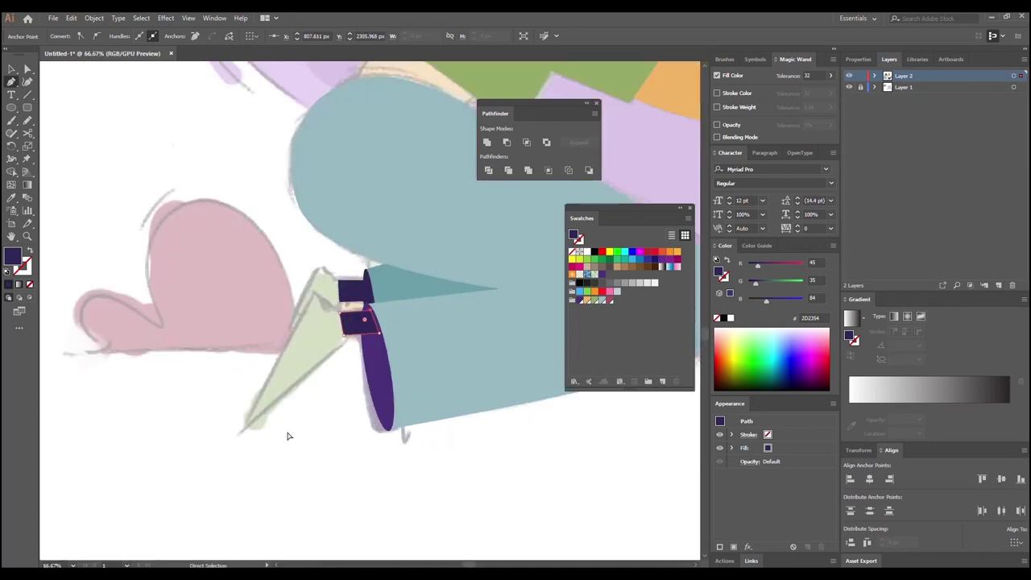
key("a")
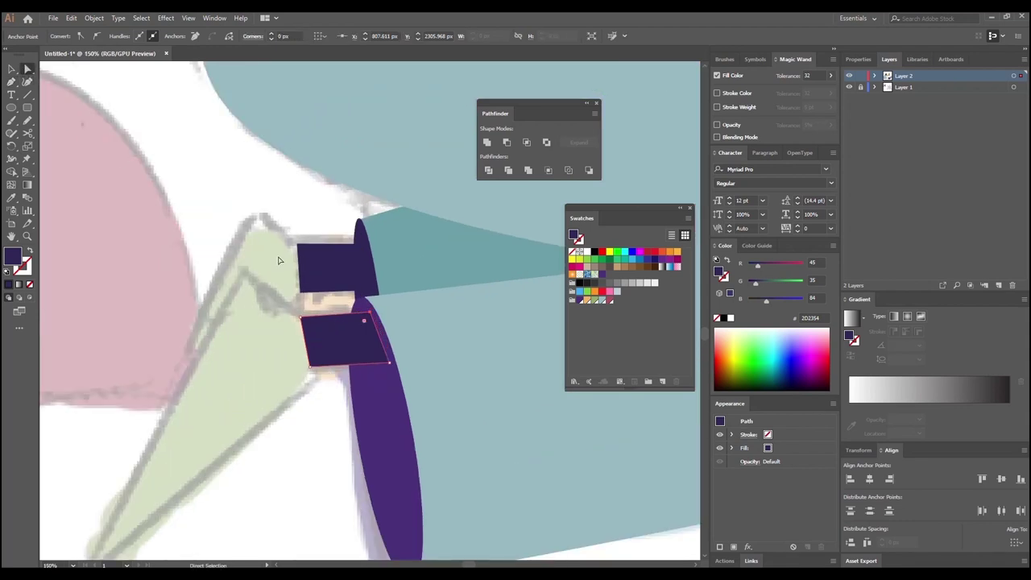
left_click(334, 318)
left_click_drag(370, 314, 376, 314)
left_click_drag(389, 363, 396, 363)
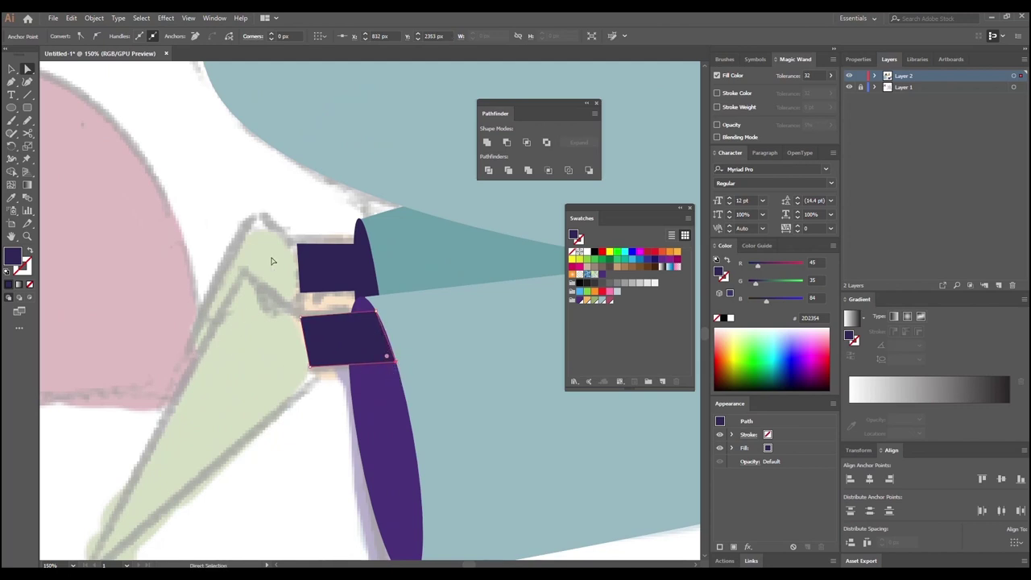
left_click(270, 264)
left_click(345, 268)
left_click(365, 245)
left_click_drag(366, 246, 370, 246)
left_click_drag(373, 290, 377, 294)
Step: Fill the far ankle with the darker orange D8964E sampled from the far arm
key("ctrl+minus")
key("ctrl+minus")
key("ctrl+minus")
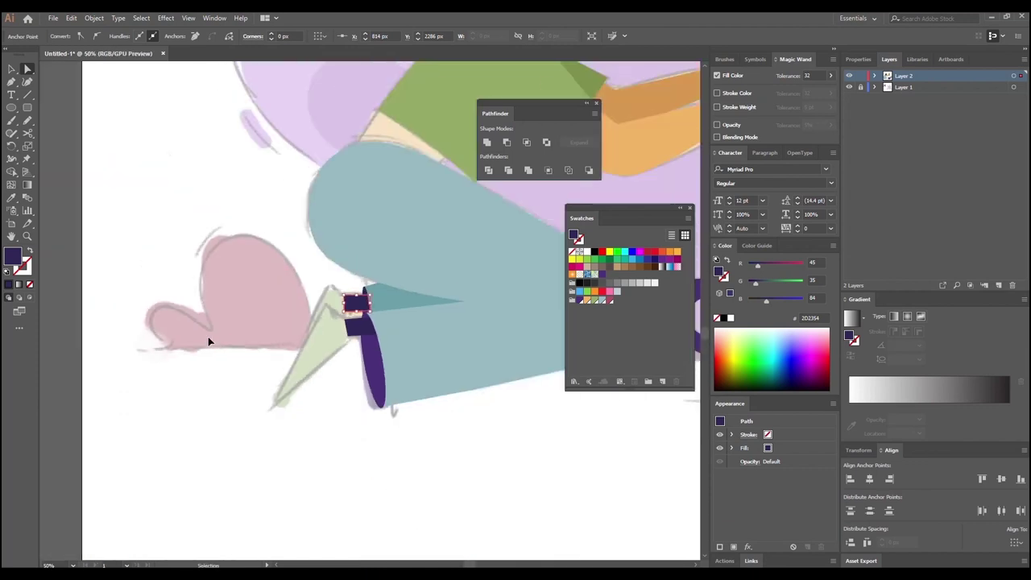
left_click_drag(453, 392, 254, 490)
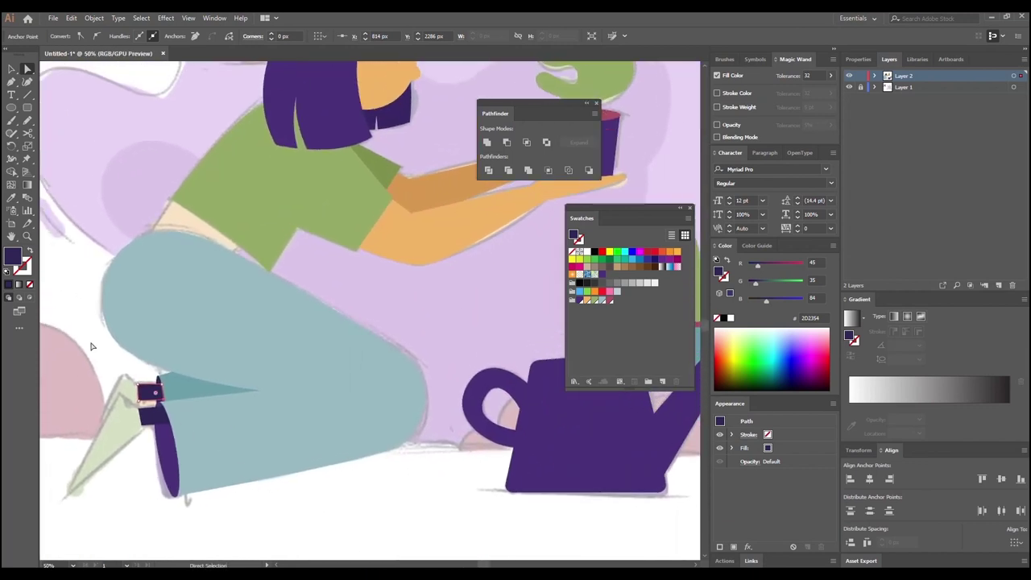
left_click(12, 201)
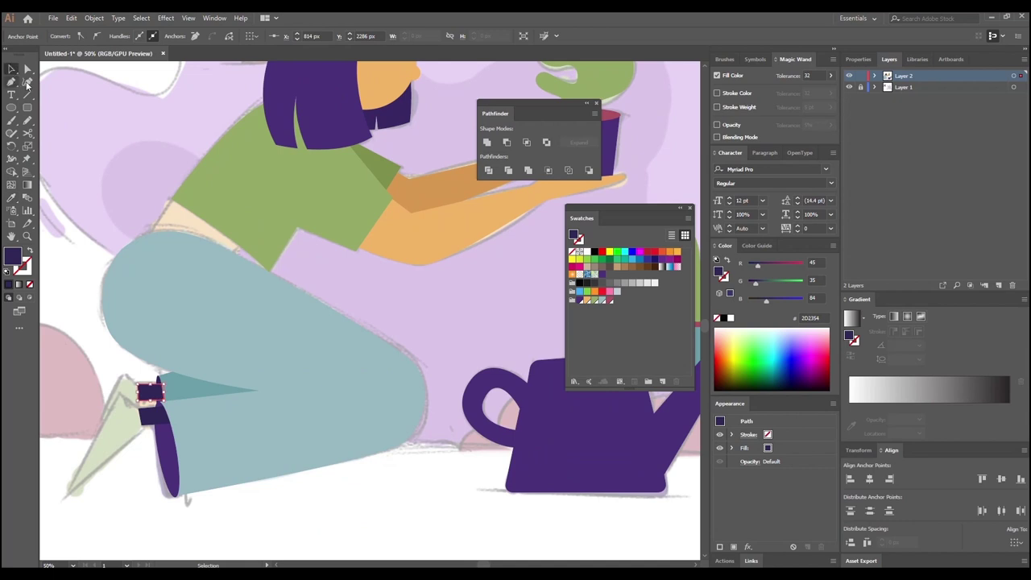
left_click(428, 188)
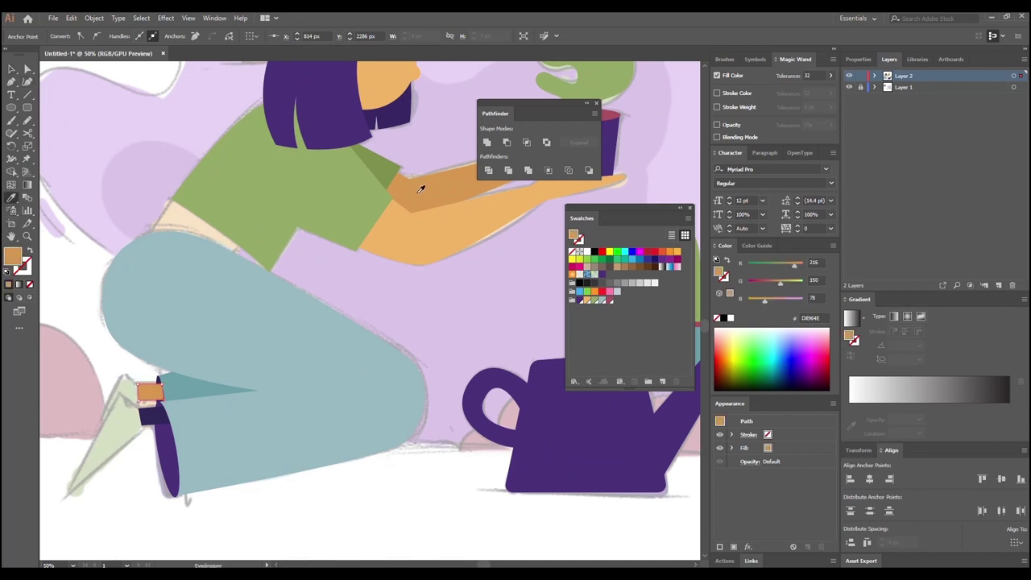
Step: Fill the near ankle with the light orange swatch, RGB 242, 178, 97, and deselect it
left_click(11, 70)
left_click(156, 415)
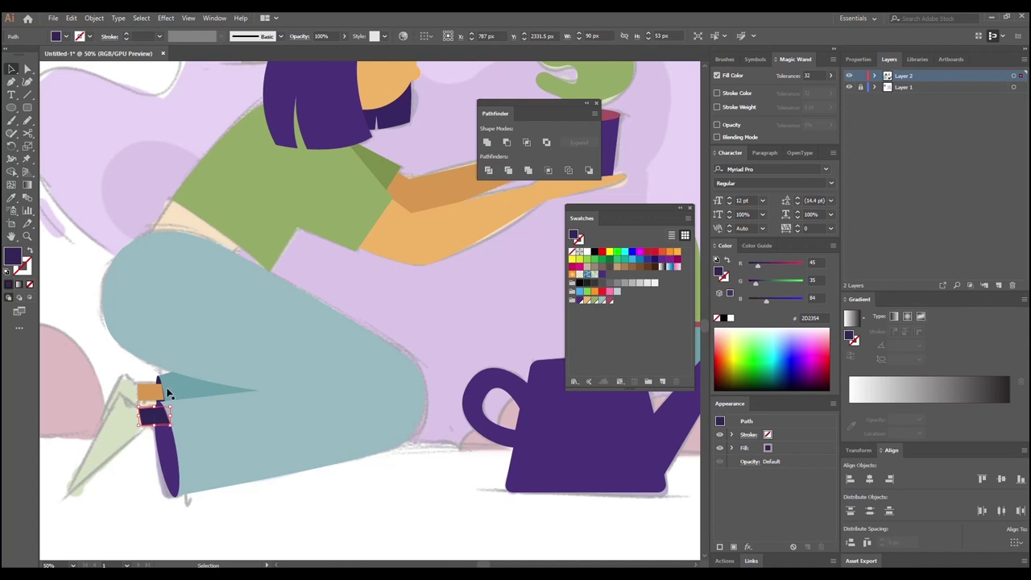
left_click(587, 301)
left_click(99, 385)
Step: Trace the near shoe as a closed pointed shape from the ankle down to the toe with the Pen tool
left_click_drag(85, 398, 203, 343)
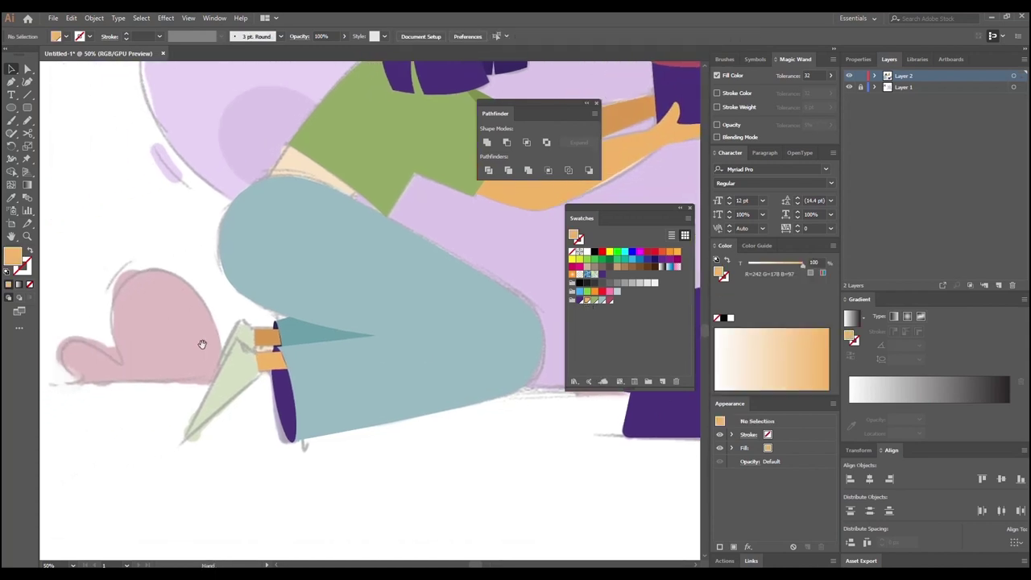
left_click(12, 83)
left_click(238, 338)
left_click(259, 369)
left_click_drag(260, 375, 257, 387)
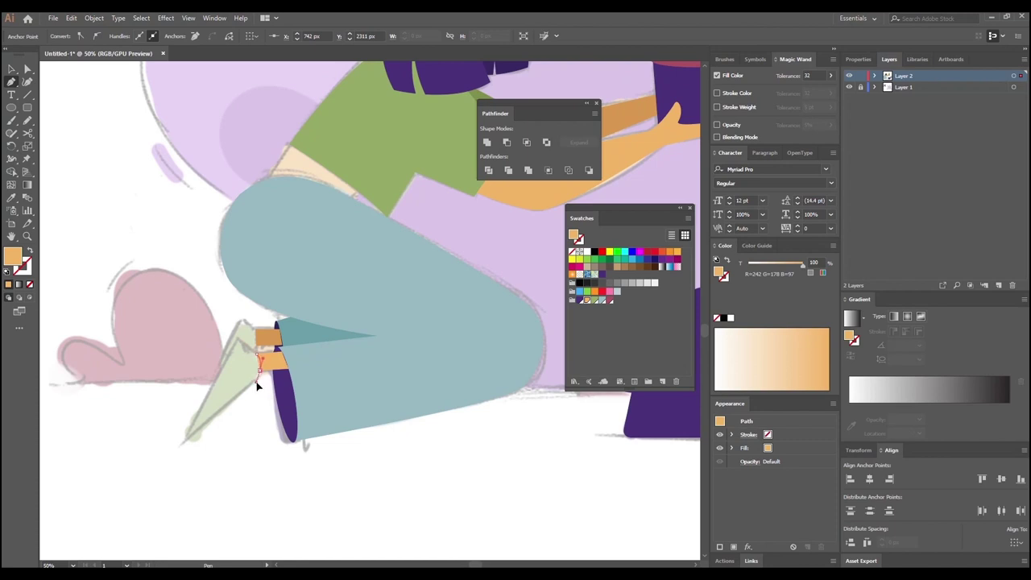
left_click(186, 441)
left_click(185, 439)
left_click(238, 336)
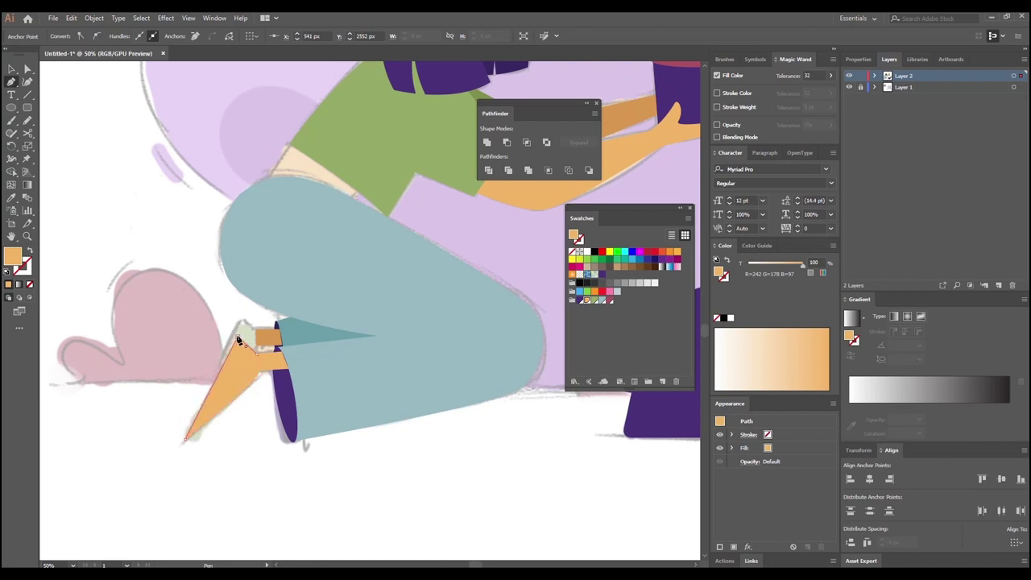
Step: Fill the near shoe with the green swatch, RGB 146, 168, 99
left_click(11, 197)
left_click_drag(256, 291, 157, 326)
left_click(11, 69)
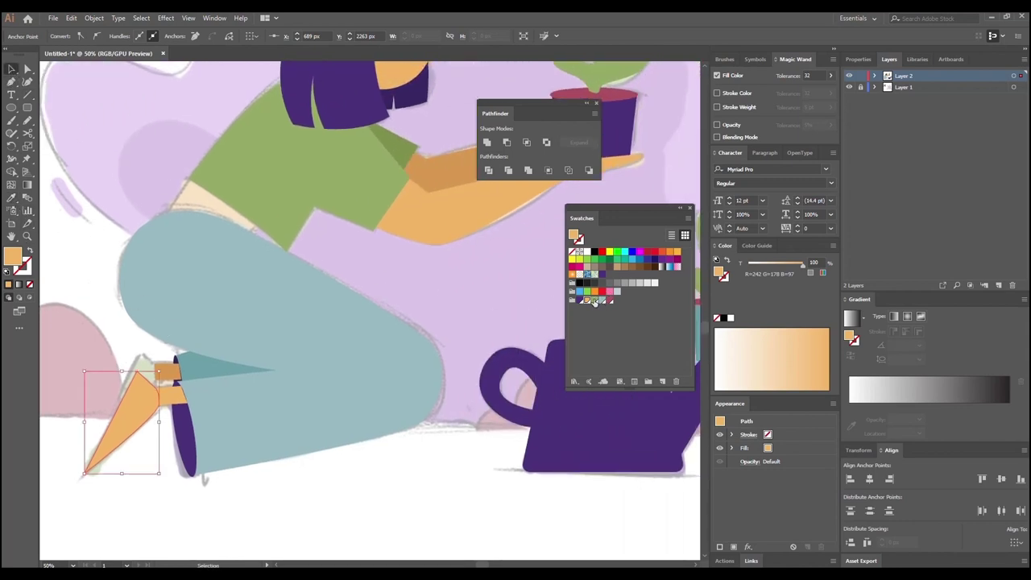
left_click(594, 300)
Step: Duplicate the green shoe, shrink the copy to about 178 by 192 px and fit it to the far foot
left_click_drag(398, 315, 431, 329)
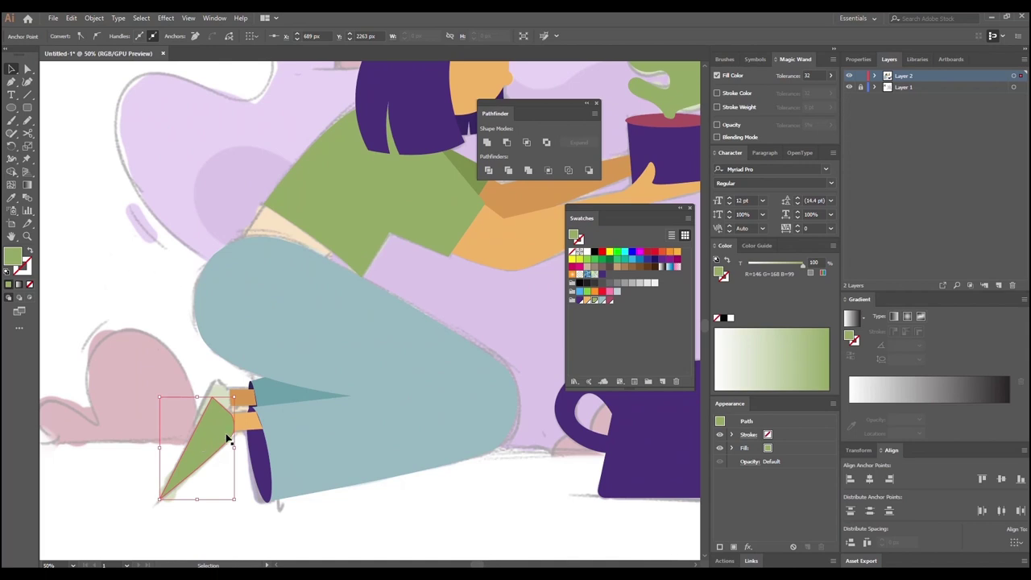
left_click_drag(228, 439, 208, 431)
left_click_drag(163, 483, 171, 448)
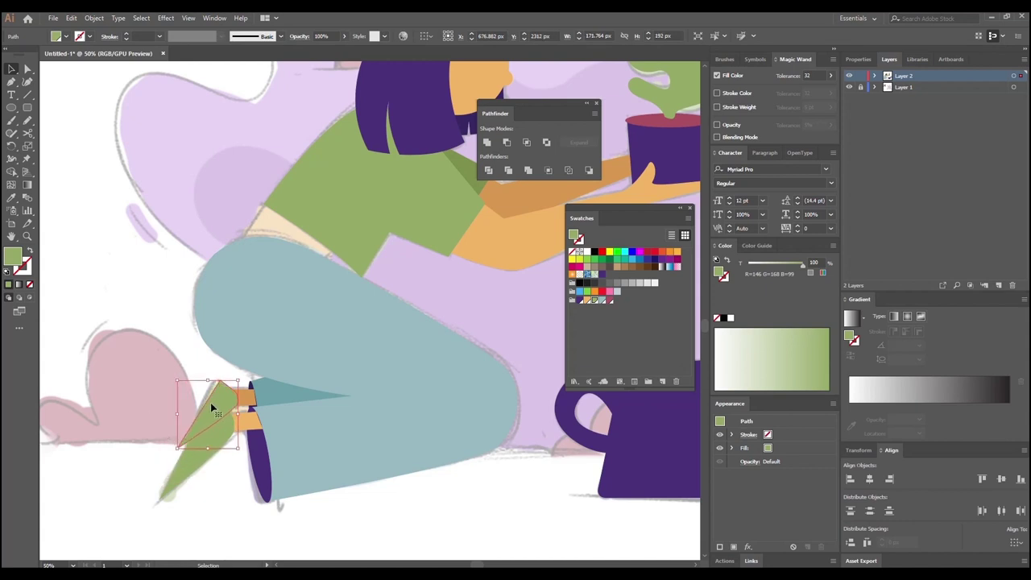
left_click_drag(231, 413, 235, 413)
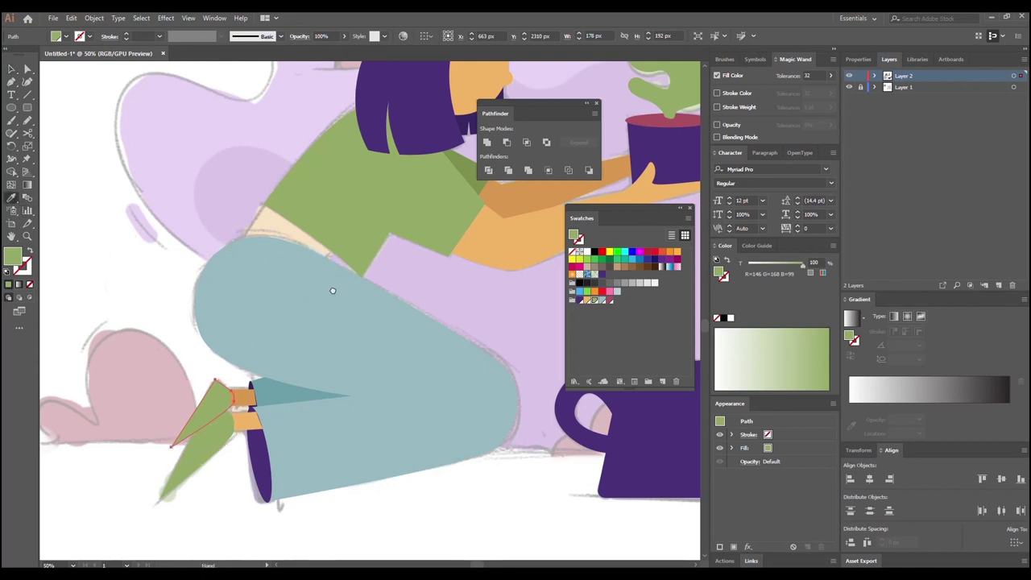
Step: Recolor the far shoe with the darker green 7A8E49 sampled from the artwork and deselect it
left_click_drag(333, 287, 246, 341)
left_click(357, 269)
scroll(392, 299, "up", 3)
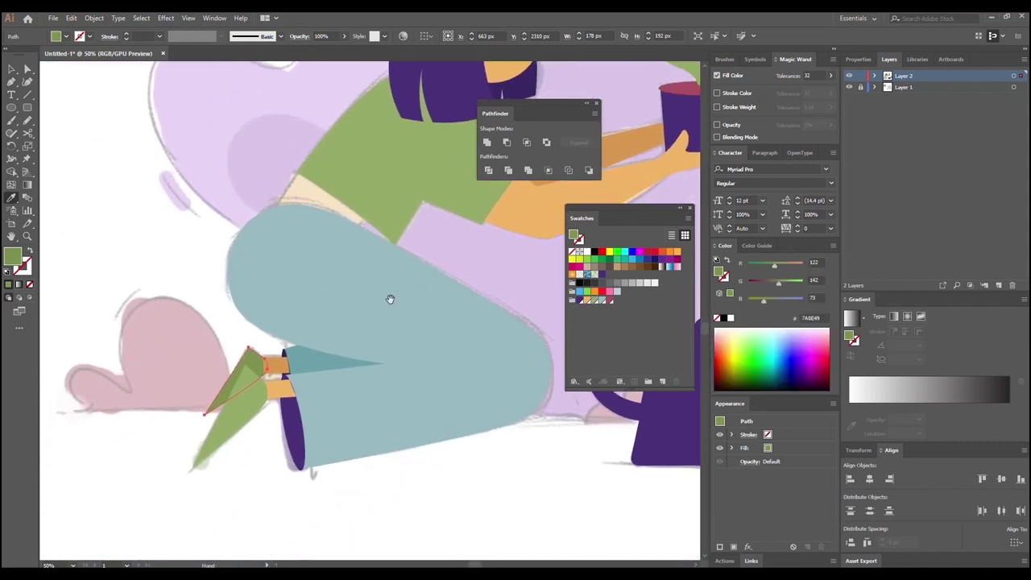
key("v")
left_click(116, 234)
Step: Trace the two-lobed bush behind the feet with the Pen tool, about 515 by 321 px, closing it along a flat ground edge
left_click_drag(193, 344, 223, 357)
left_click(12, 81)
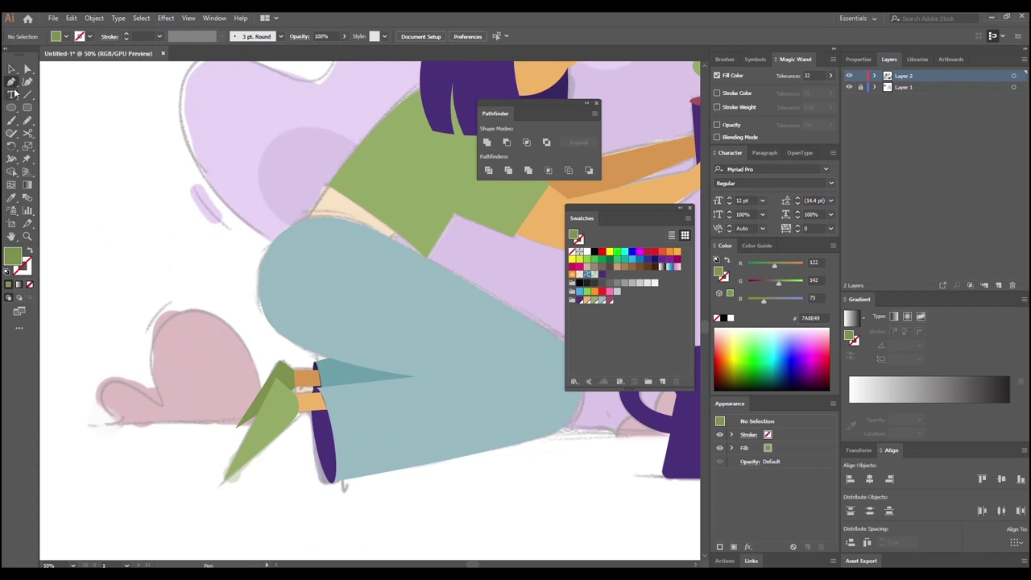
left_click_drag(193, 312, 134, 318)
left_click_drag(151, 396, 168, 420)
mouse_move(119, 384)
left_mouse_down()
mouse_move(98, 397)
mouse_move(99, 387)
left_mouse_up()
left_click_drag(117, 424, 138, 439)
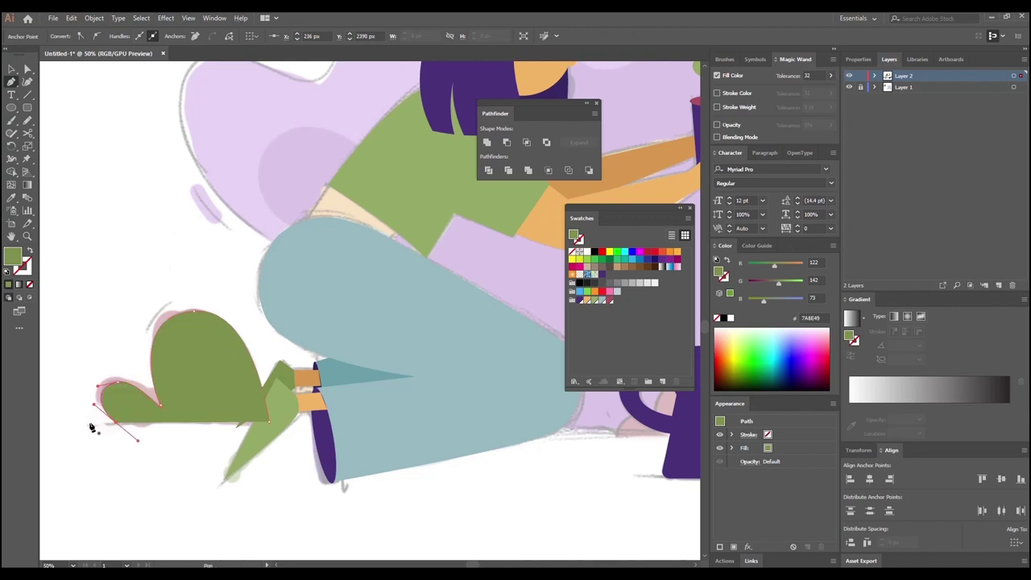
left_click(89, 423)
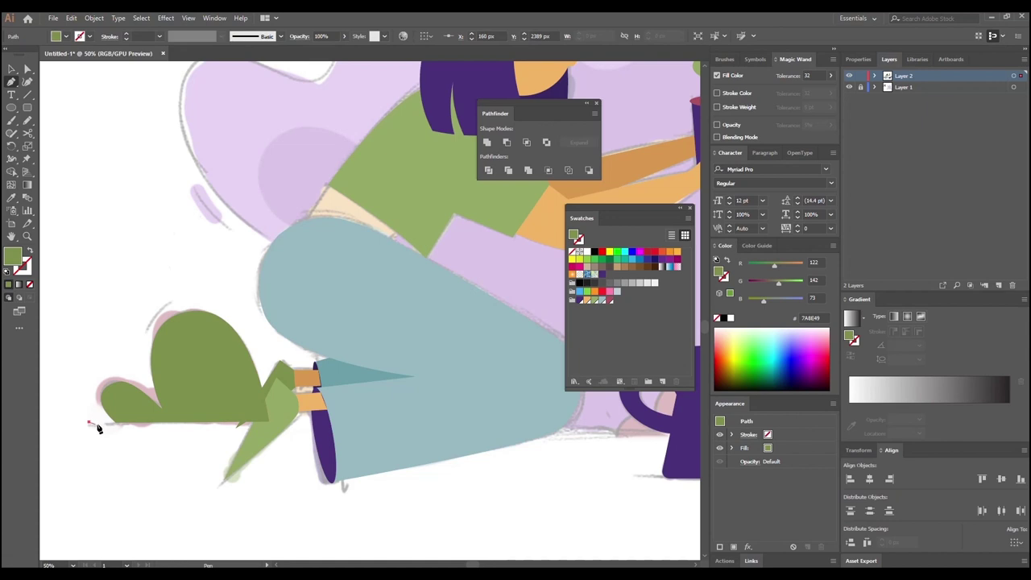
left_click(89, 424)
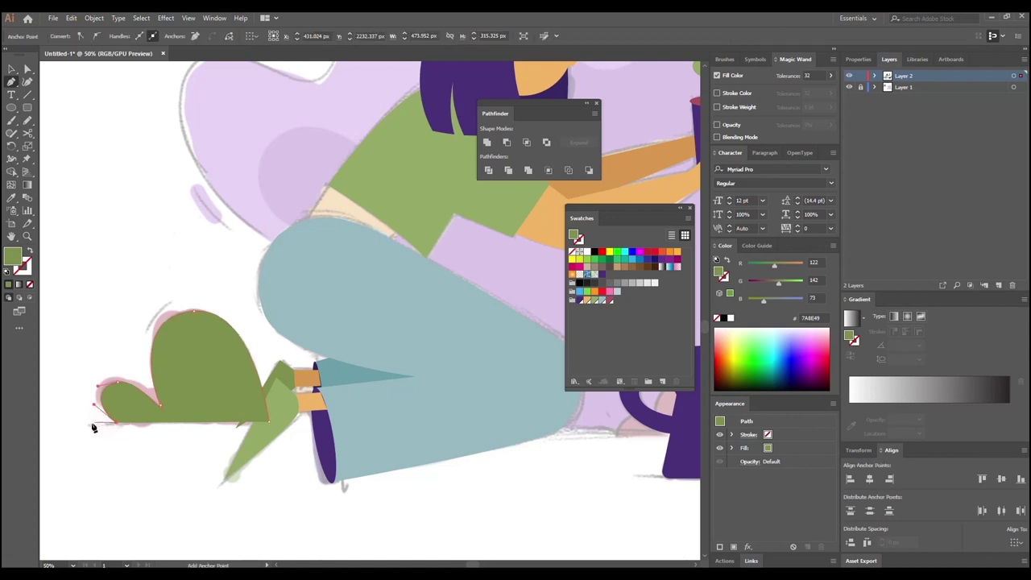
left_click(87, 424)
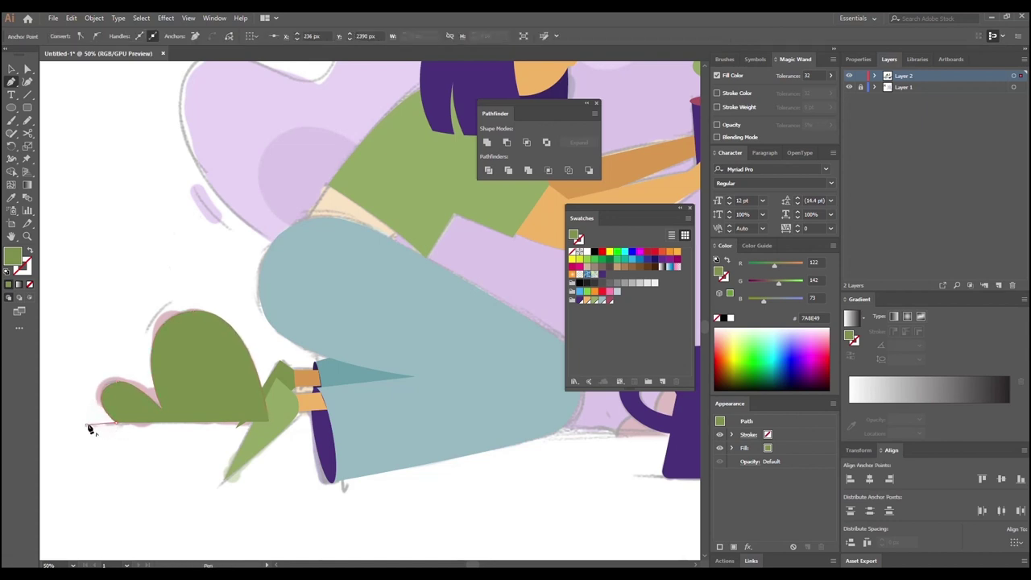
left_click(269, 422)
Step: Fill the bush with the dark red swatch, RGB 168, 77, 93, and deselect it
left_click(11, 198)
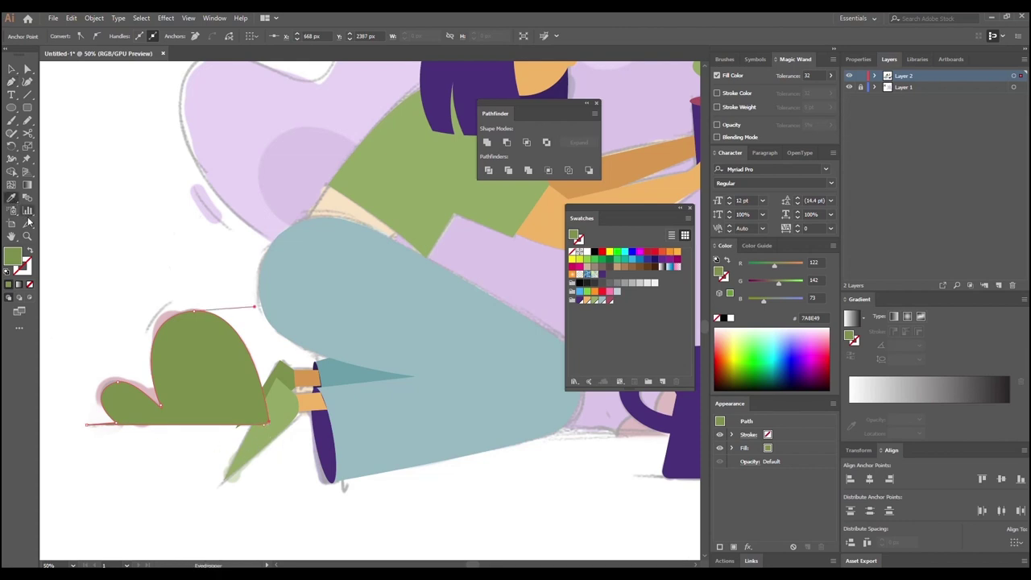
left_click(11, 69)
left_click(96, 247)
left_click(183, 351)
left_click(610, 302)
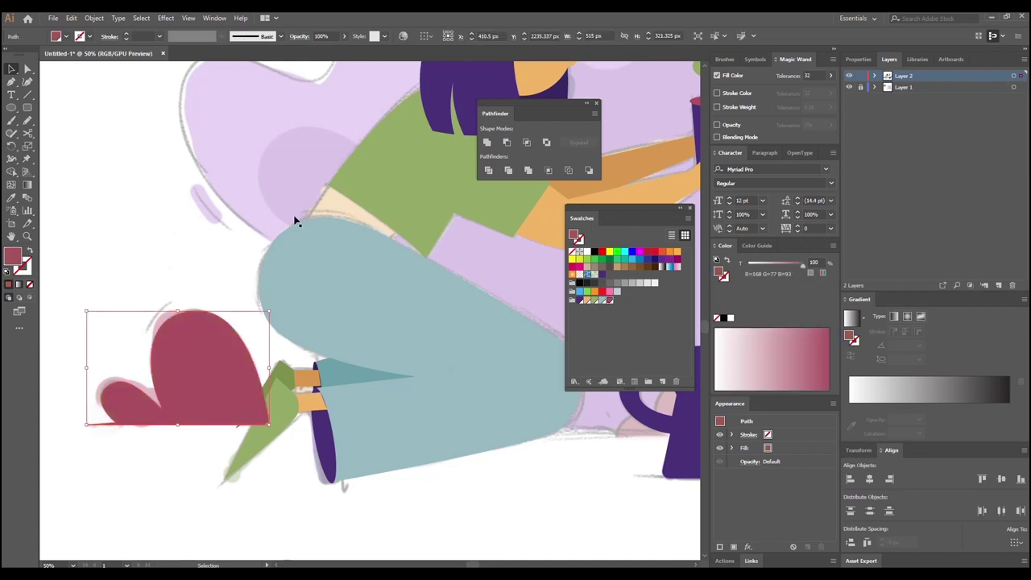
left_click(206, 217)
Step: Draw the small knob at the tip of the woman's hat with the Pen tool, about 30 by 41 px
key("ctrl+minus")
key("ctrl+minus")
key("ctrl+minus")
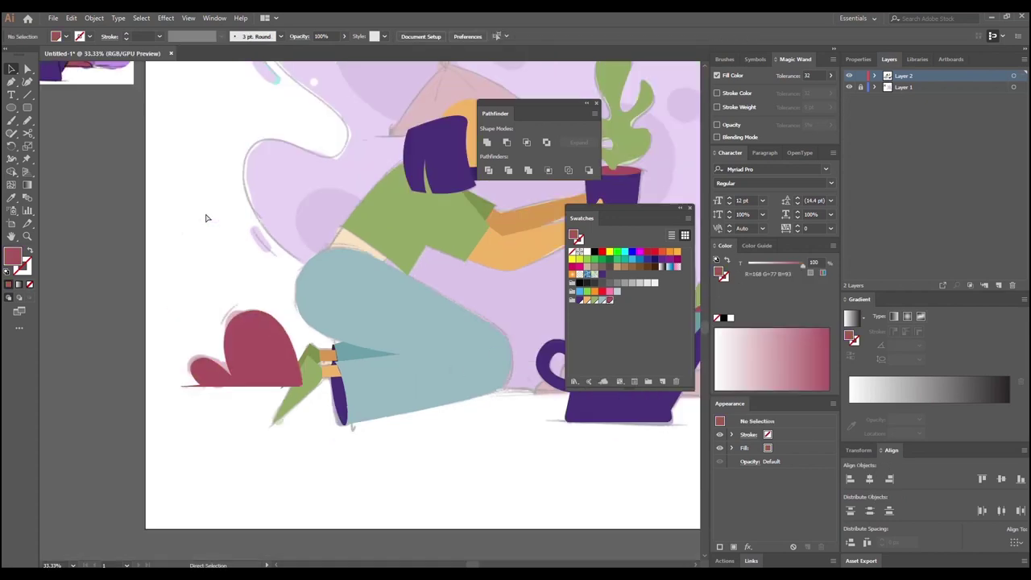
left_click_drag(426, 343, 314, 394)
key("ctrl+plus")
key("ctrl+plus")
key("ctrl+plus")
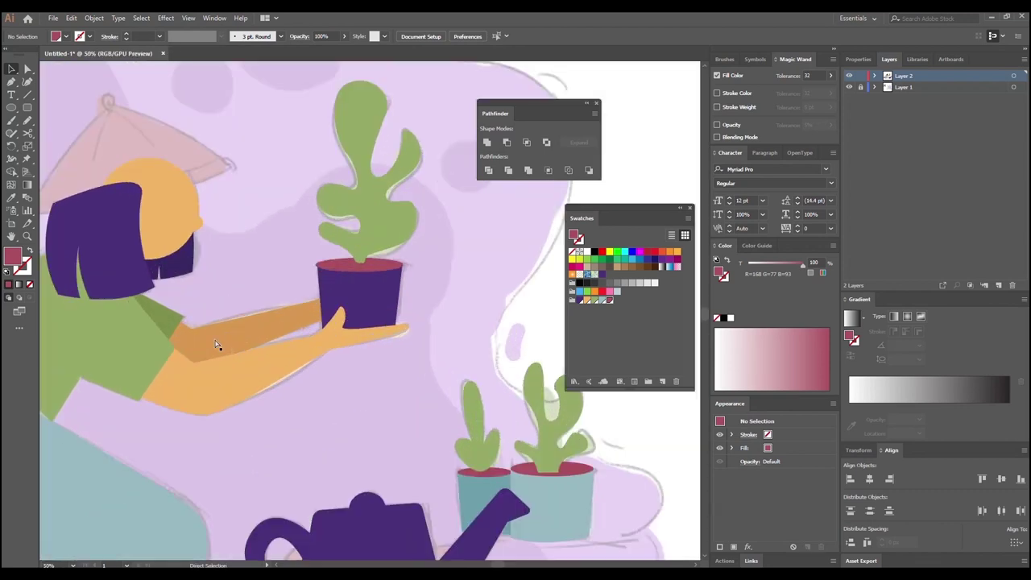
left_click_drag(132, 366, 374, 399)
left_click(14, 82)
left_click_drag(356, 132, 362, 149)
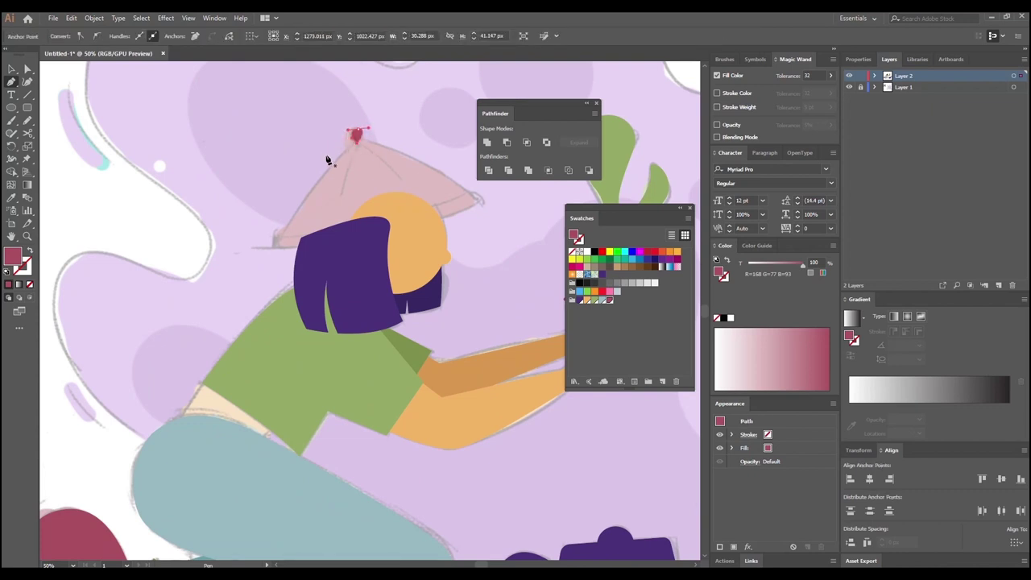
Step: Trace the conical hat about 578 px wide with the Pen tool, with blunt corners and a curved brim across the head
left_click(276, 239)
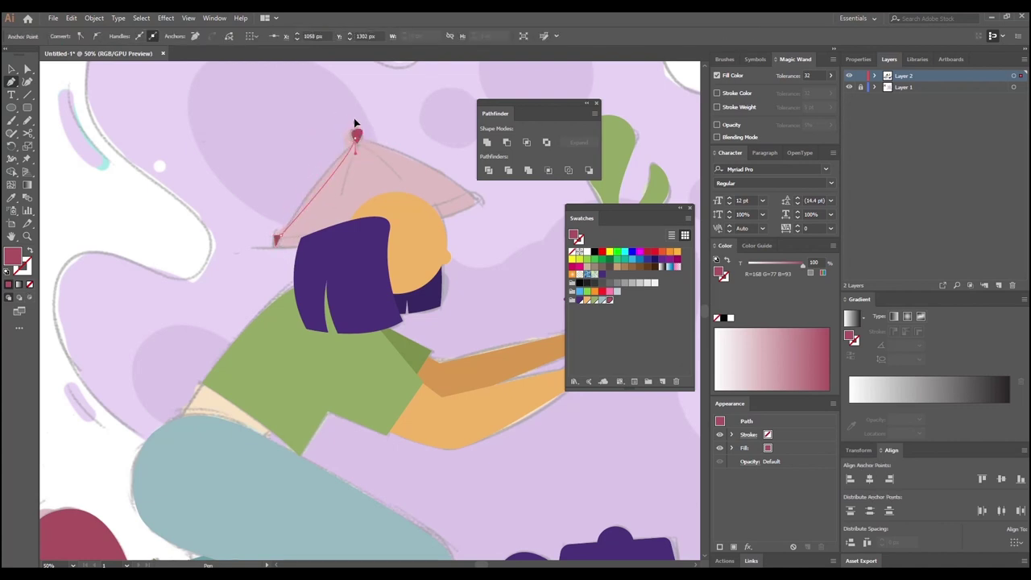
left_click_drag(367, 125, 372, 127)
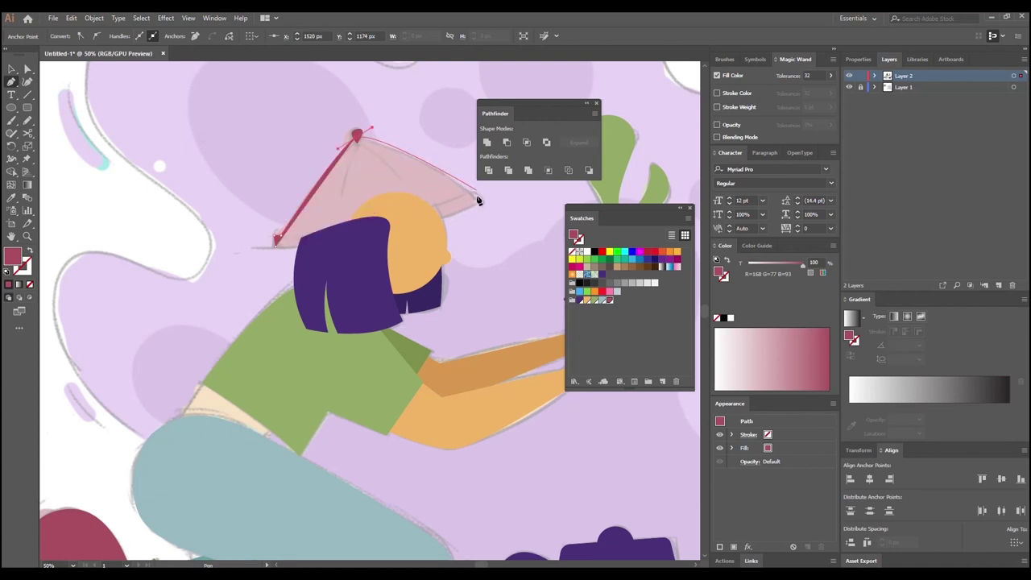
left_click(471, 197)
left_click(472, 190)
left_click(479, 202)
left_click_drag(279, 249, 127, 259)
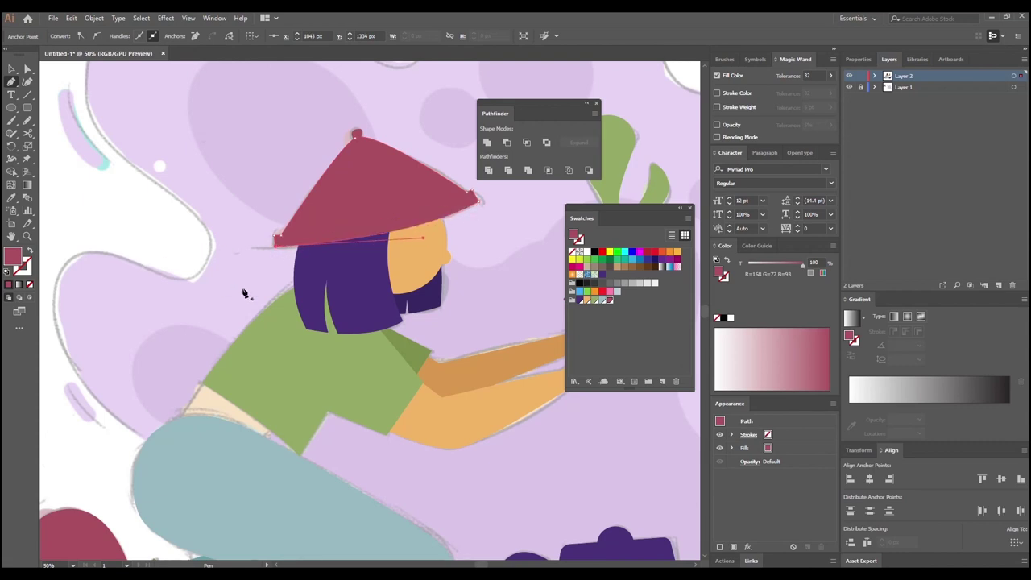
Step: Select the hat cone together with its knob and unite them into one shape
left_click_drag(422, 357, 346, 387)
key("v")
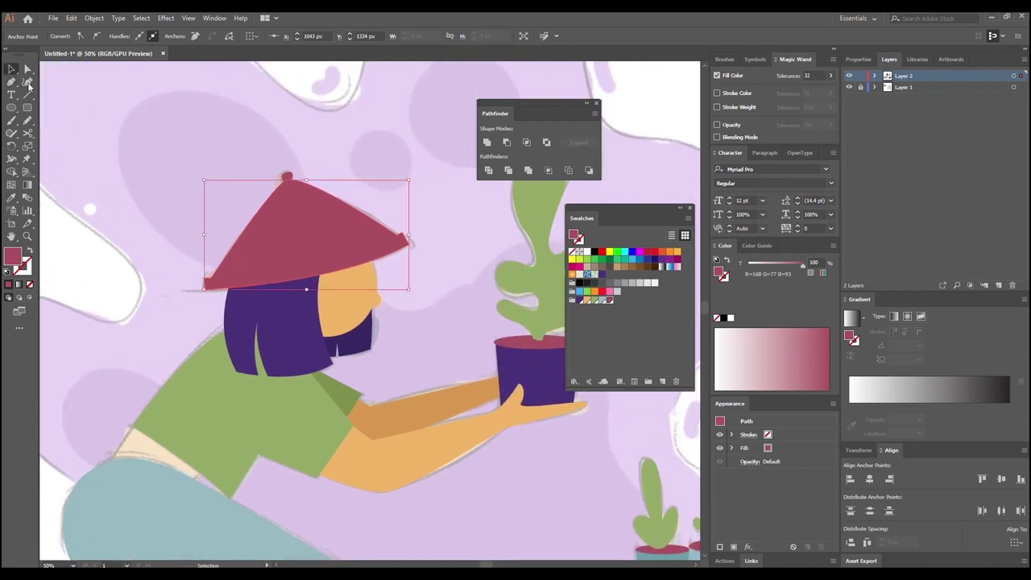
left_click(145, 173)
left_click(285, 231)
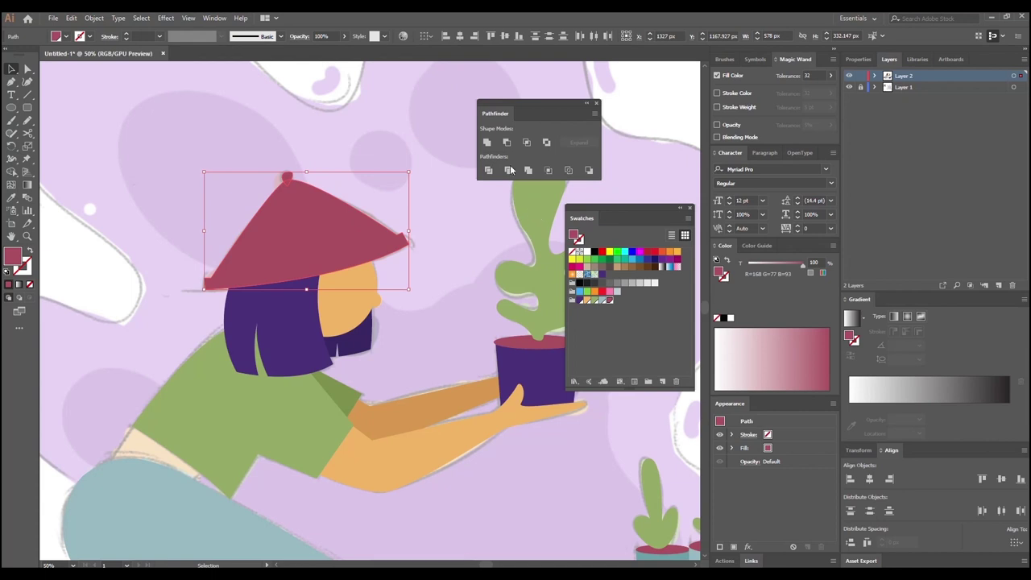
left_click(486, 143)
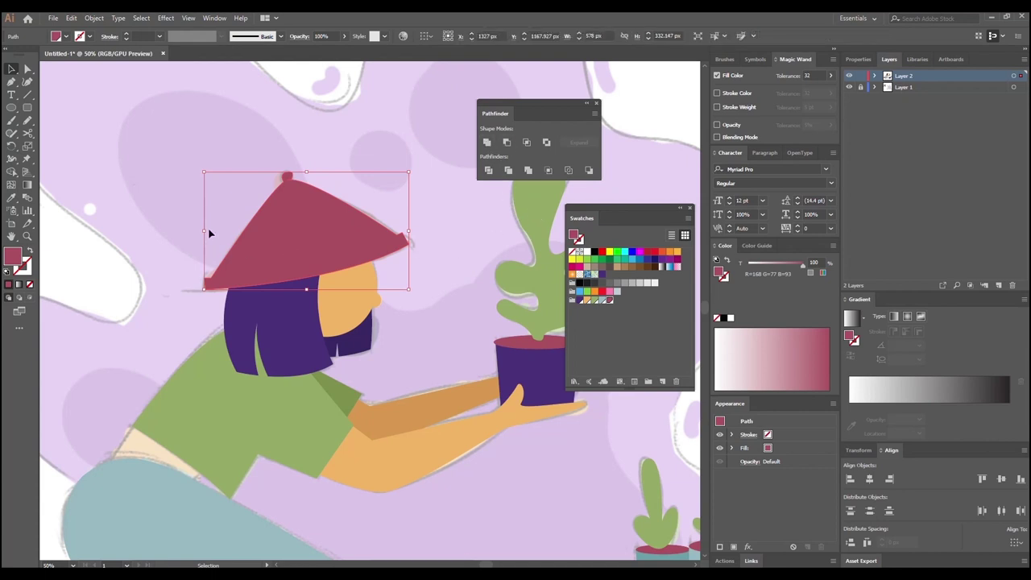
Step: Trace the woman's bare waist as a closed four-cornered shape with the Pen tool, between the shirt hem and the trousers
left_click(209, 153)
left_click_drag(312, 409, 261, 306)
key("ctrl+minus")
key("ctrl+minus")
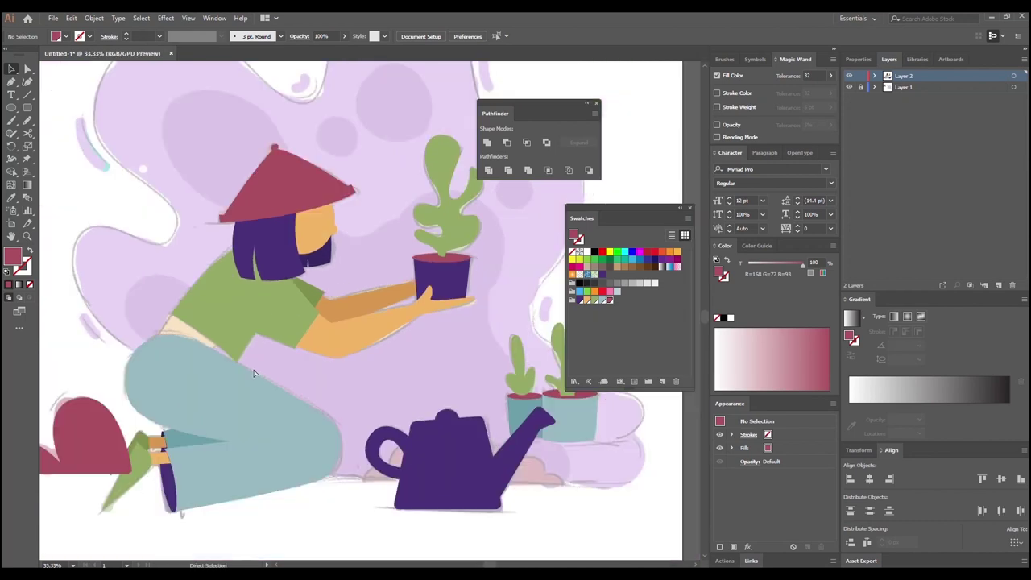
left_click_drag(151, 343, 207, 352)
key("ctrl+plus")
scroll(213, 334, "left", 3)
left_click(11, 84)
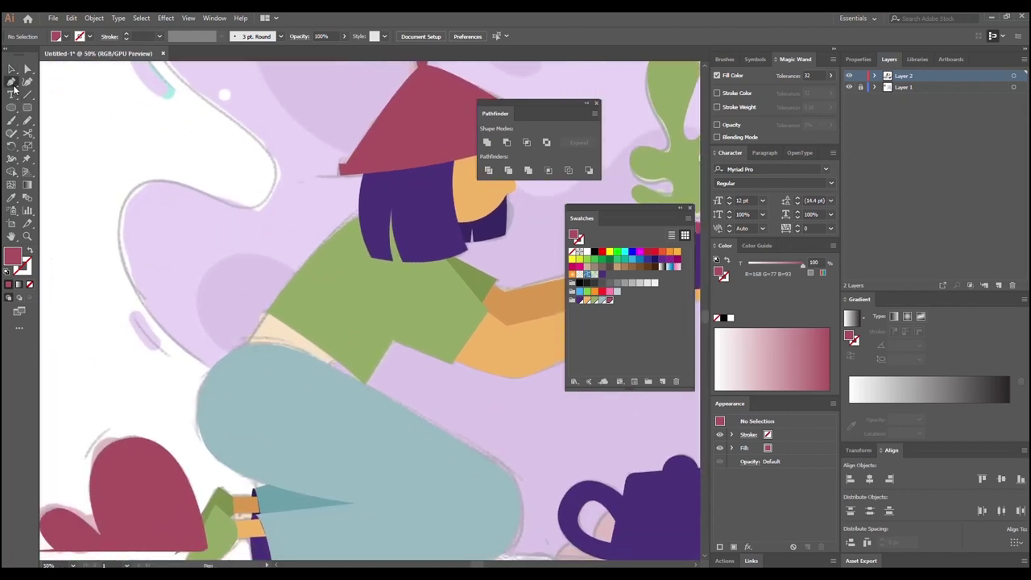
left_click(267, 313)
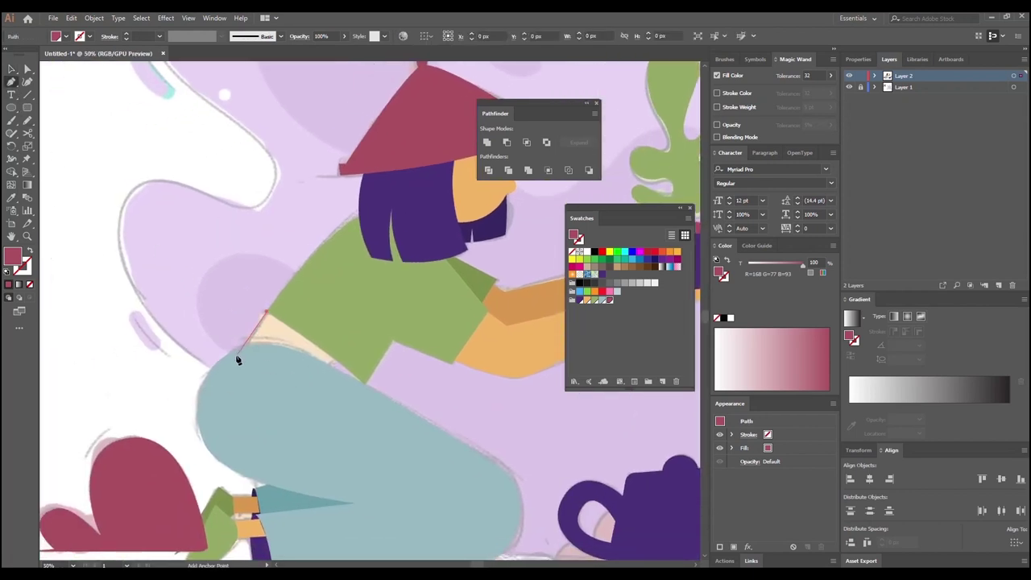
left_click(239, 354)
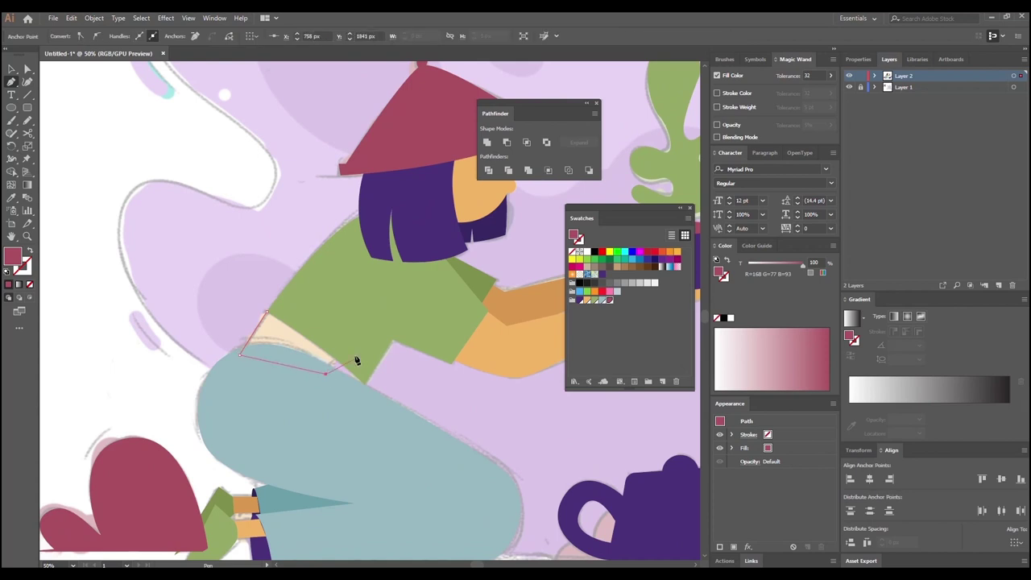
left_click(337, 355)
left_click(266, 313)
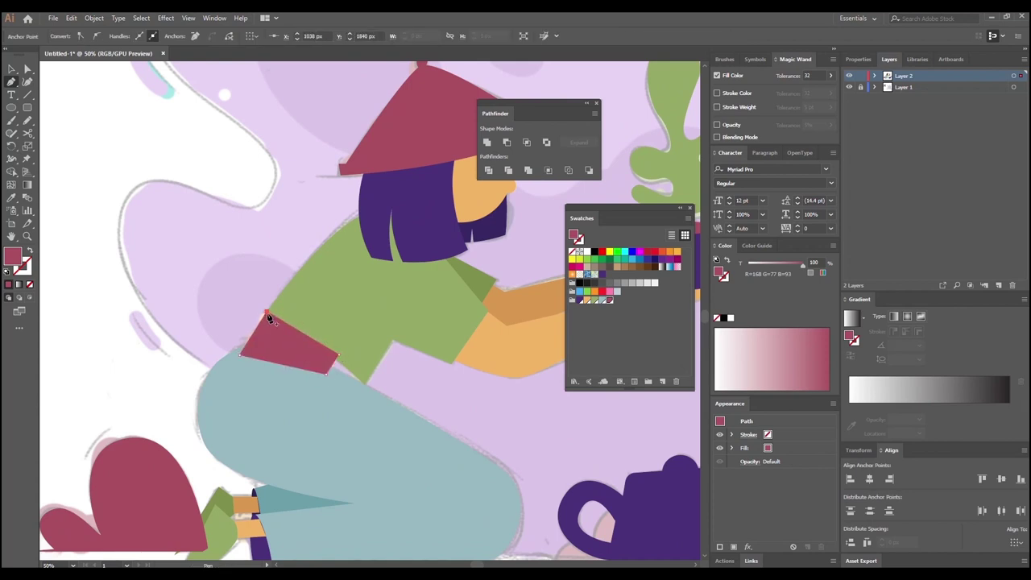
Step: Fill the waist shape with the skin-orange swatch, RGB 242, 178, 97, place it behind the trousers, and deselect it
left_click_drag(361, 426, 207, 384)
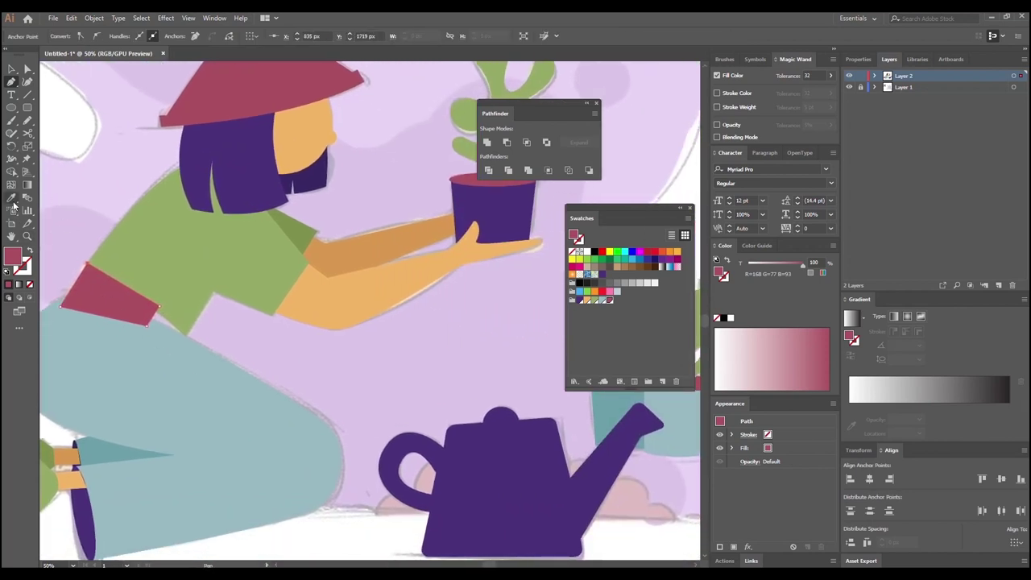
left_click(588, 300)
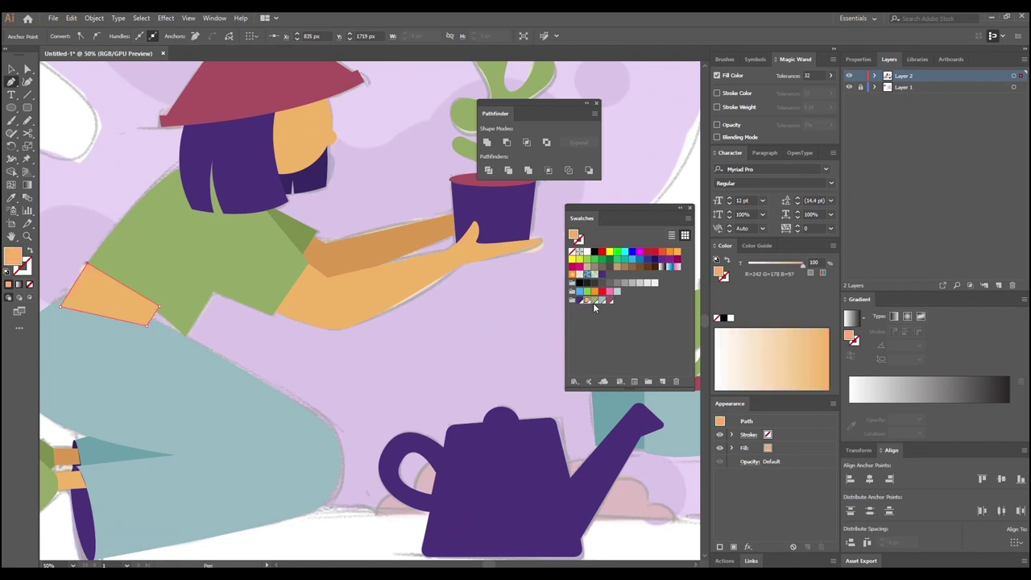
left_click(15, 72)
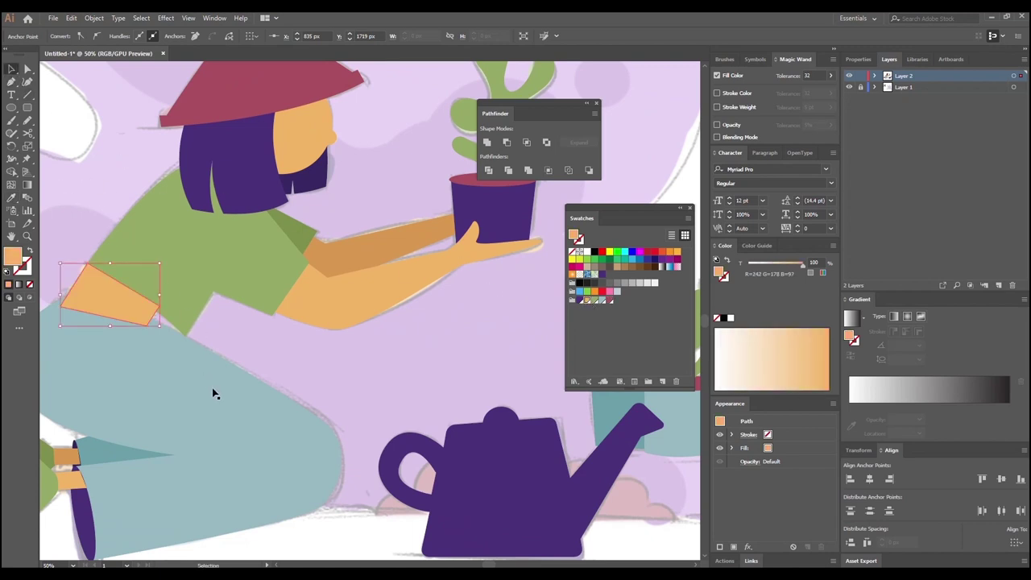
left_click_drag(256, 364, 402, 370)
left_click(161, 234)
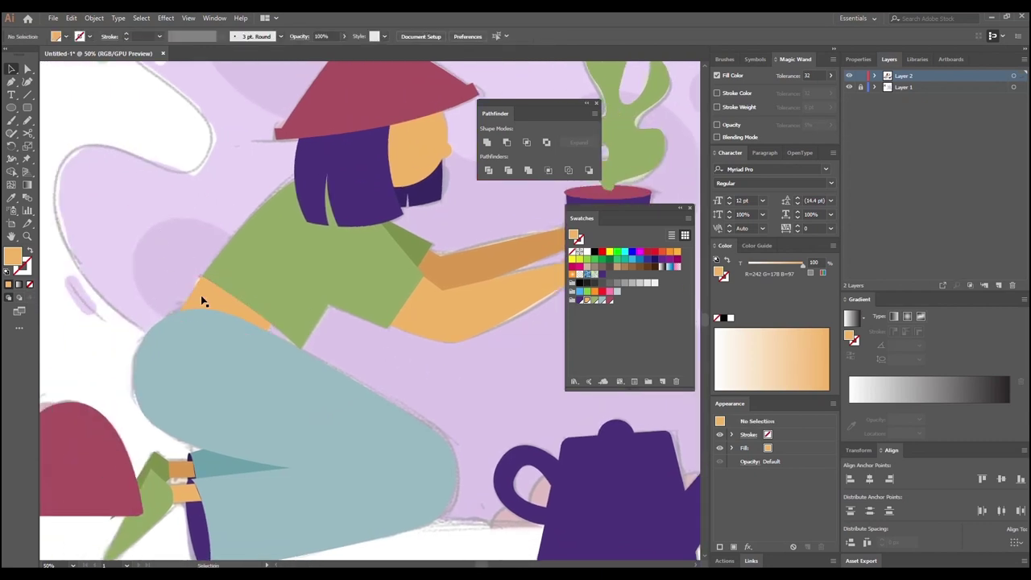
Step: Trace the low, bumpy bush behind the watering can as a closed shape with the Pen tool, giving it a flat base
key("ctrl+minus")
key("ctrl+minus")
left_click_drag(363, 447, 282, 436)
left_click_drag(357, 429, 330, 441)
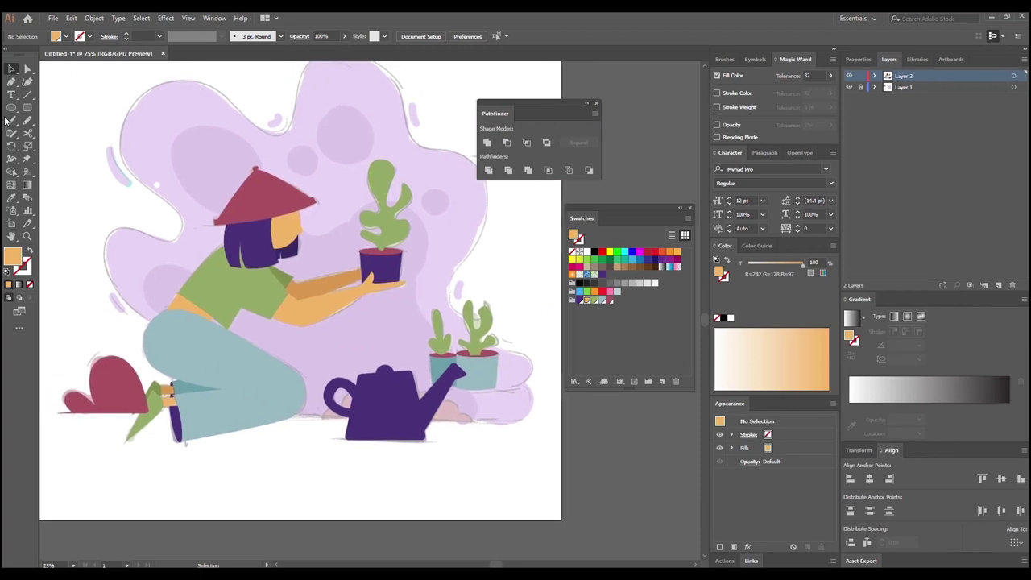
key("p")
left_click(322, 419)
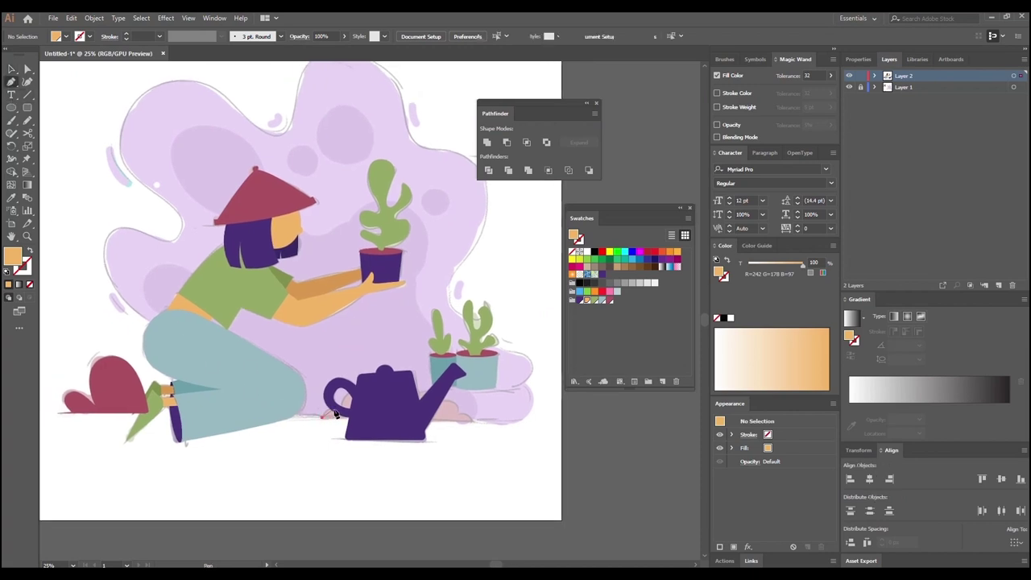
left_click(342, 409)
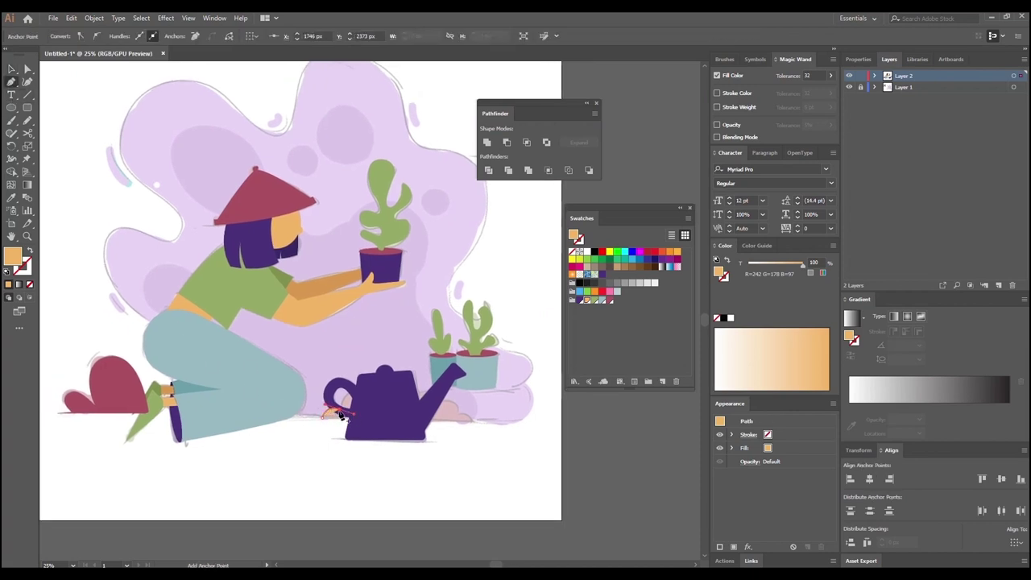
left_click(361, 394)
left_click(377, 395)
left_click(422, 390)
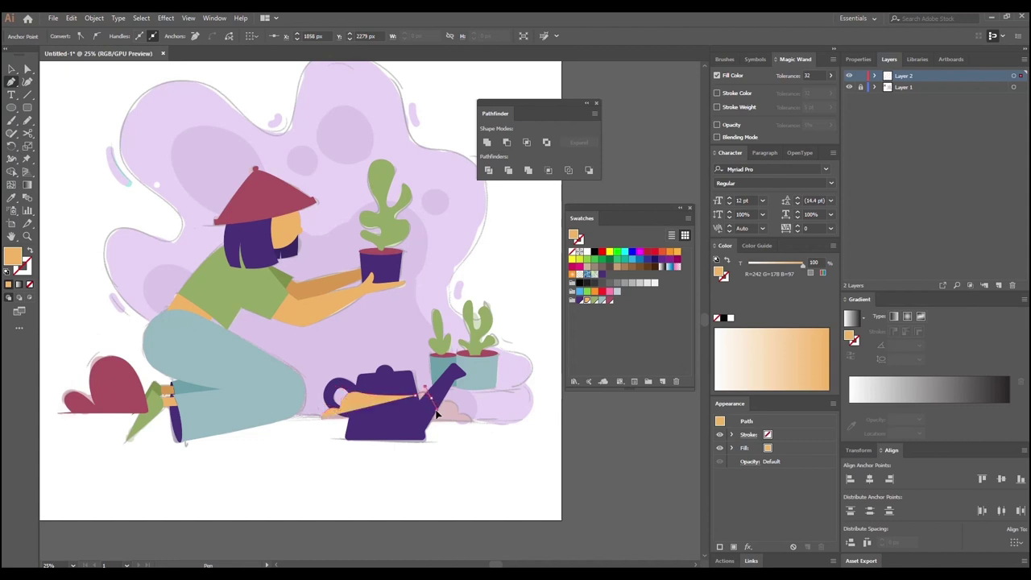
left_click(436, 413)
left_click(429, 395, "alt")
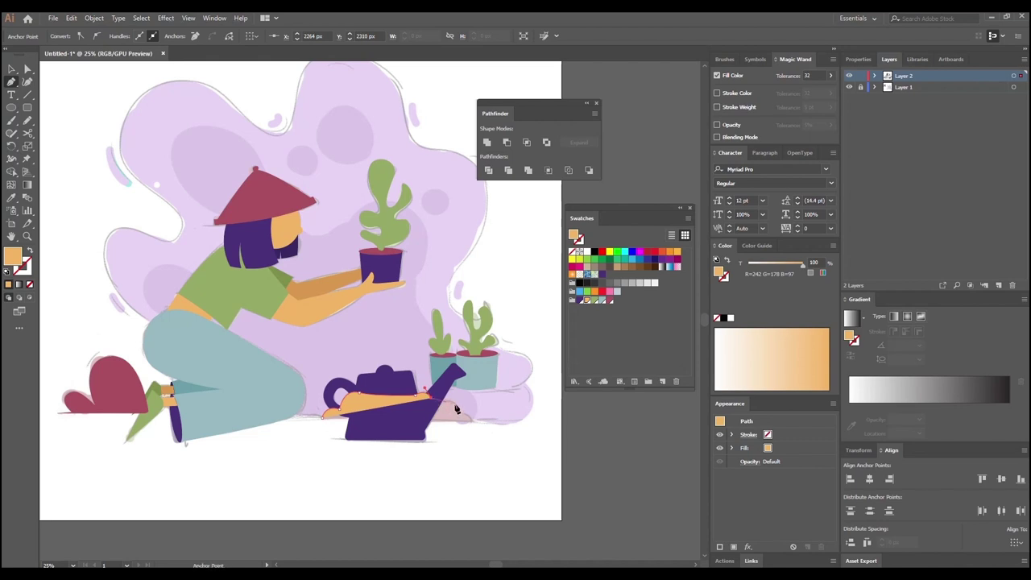
mouse_move(458, 417)
left_mouse_down()
mouse_move(452, 436)
mouse_move(457, 414)
left_mouse_up()
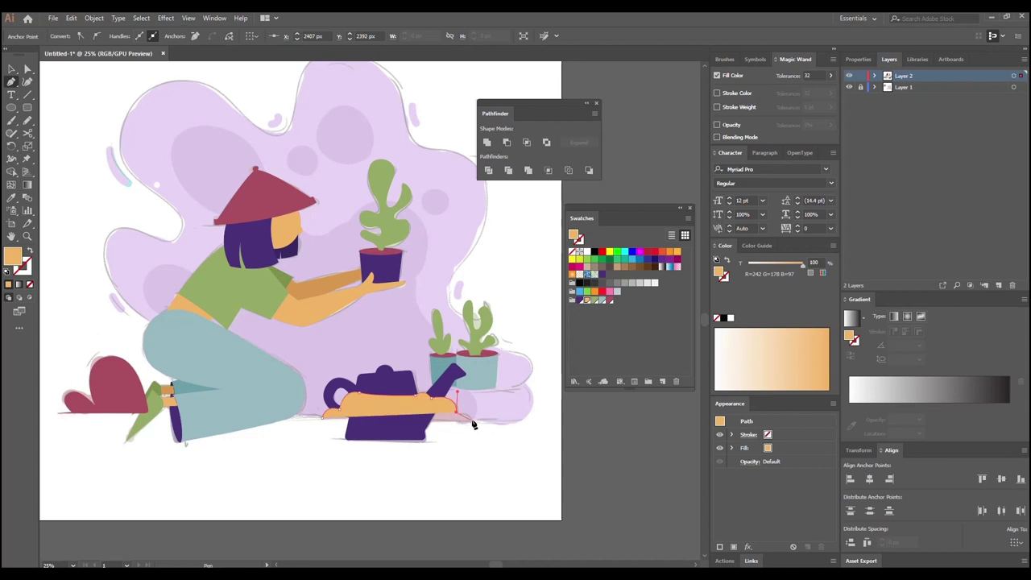
left_click(470, 416)
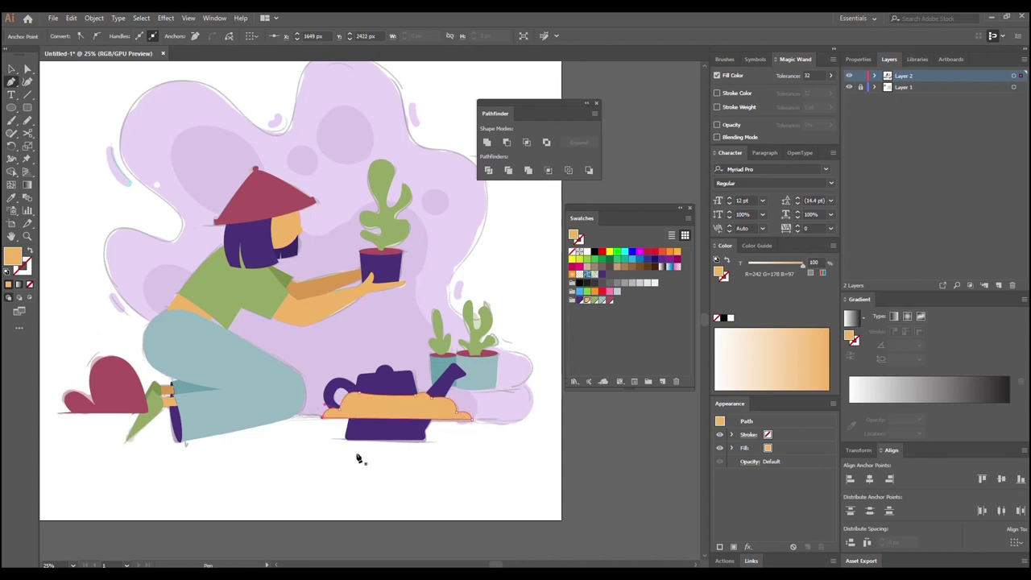
Step: Fill the low bush with the dark red swatch, RGB 168, 77, 93, and bring the watering can in front of it
left_click_drag(381, 438, 426, 451)
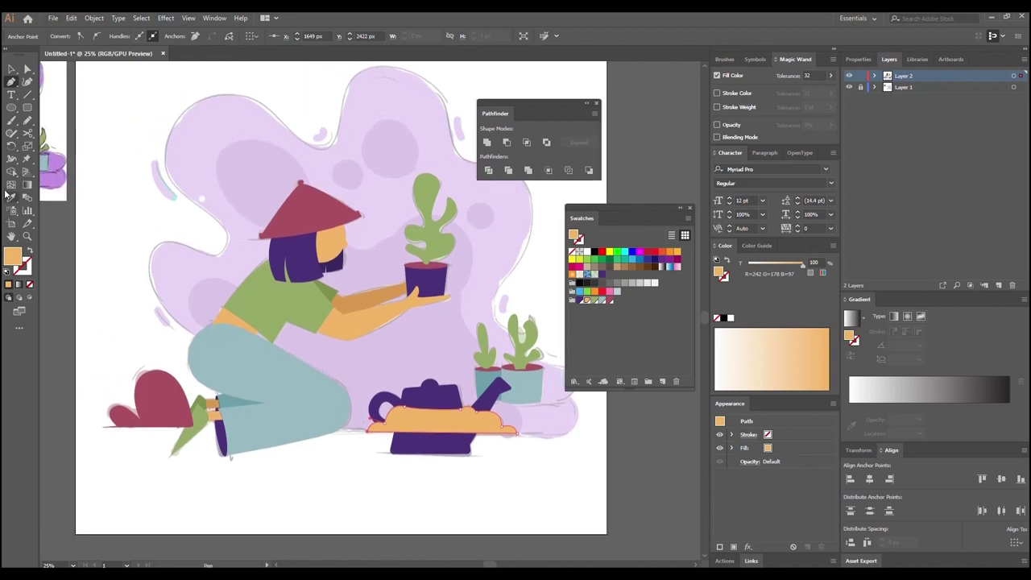
left_click(616, 293)
key("v")
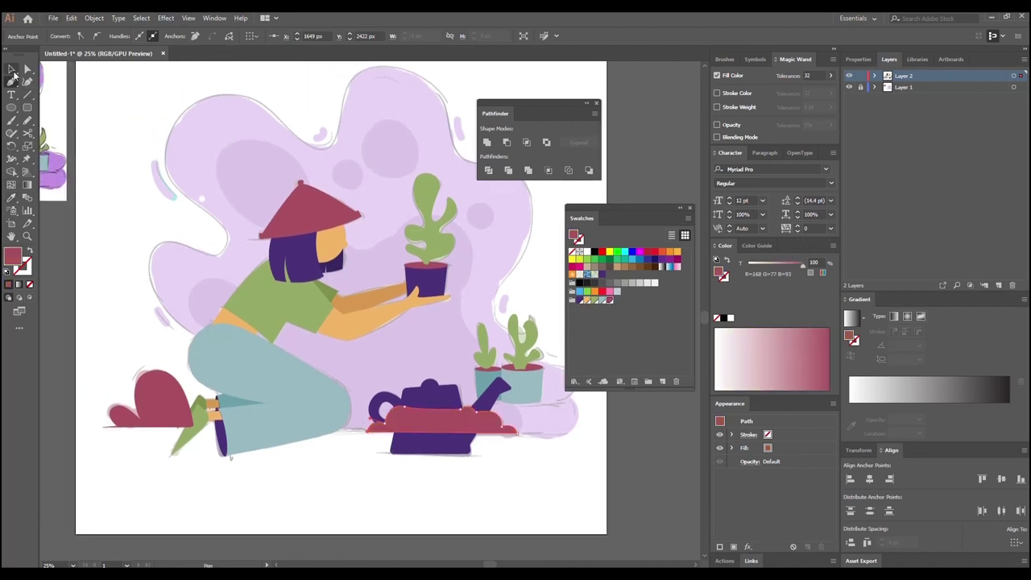
left_click(416, 346)
left_click(427, 400)
key("ctrl+shift+]")
left_click(380, 476)
Step: Trace the large lobed background cloud with the Pen tool as a closed dark purple shape about 2533 by 2046 px
left_click_drag(312, 380, 295, 407)
left_click(11, 81)
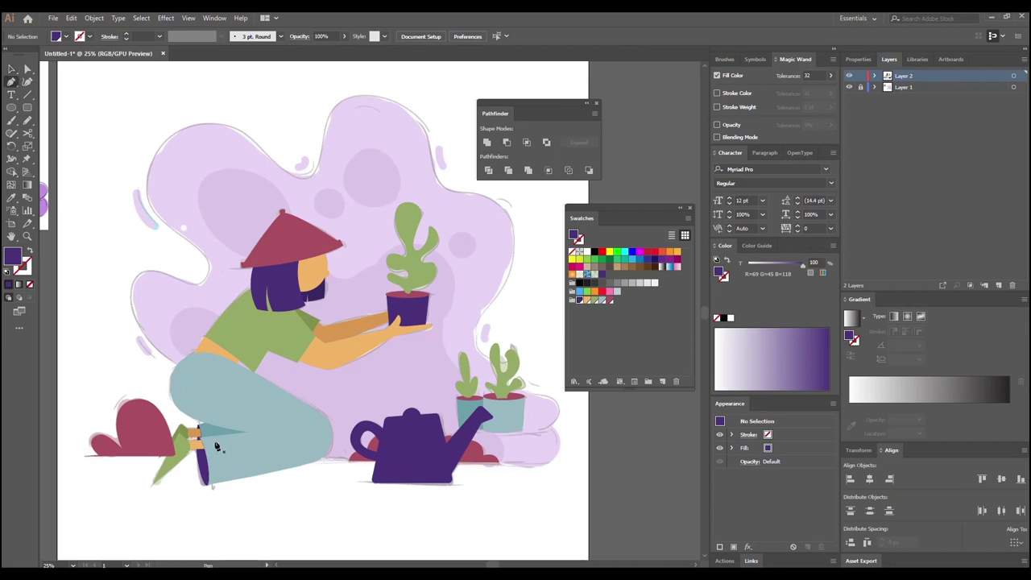
left_click(256, 449)
left_click_drag(129, 331, 124, 318)
left_click_drag(141, 275, 209, 277)
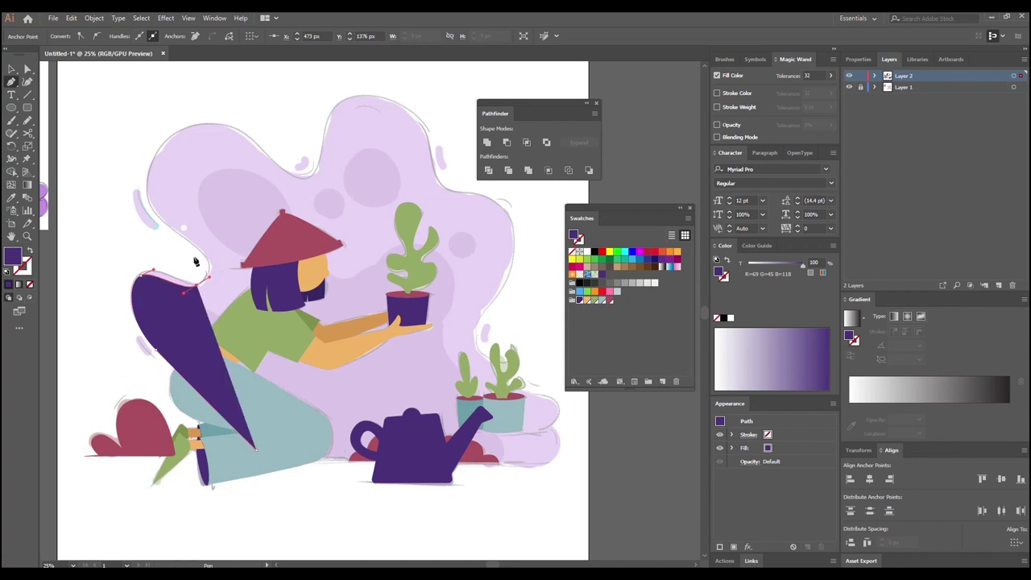
left_click_drag(192, 242, 159, 218)
left_click_drag(161, 152, 196, 107)
left_click_drag(288, 172, 324, 217)
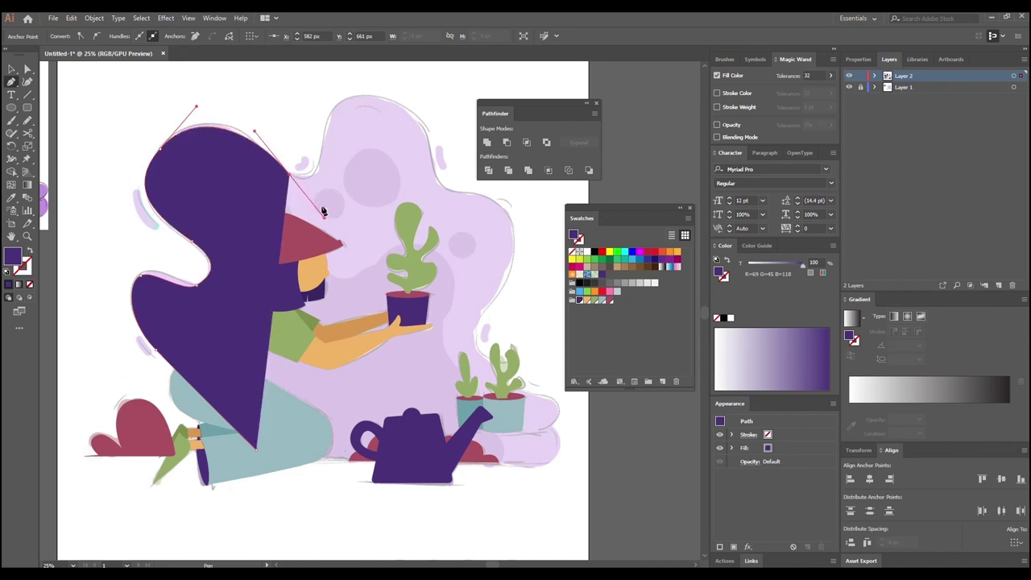
left_click_drag(327, 119, 339, 100)
left_click_drag(420, 126, 550, 400)
left_click_drag(554, 423, 537, 476)
left_click(555, 460)
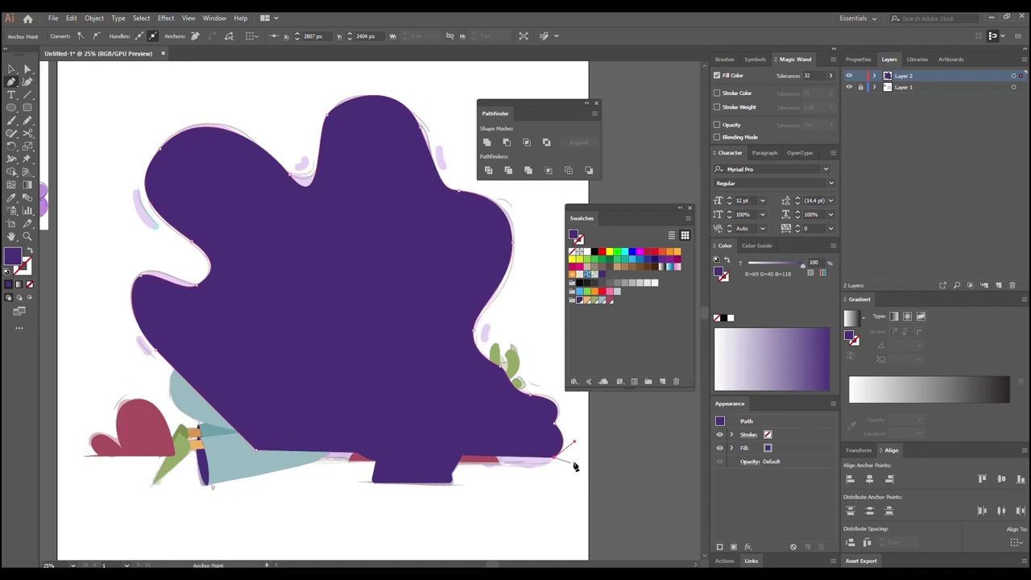
left_click(580, 458)
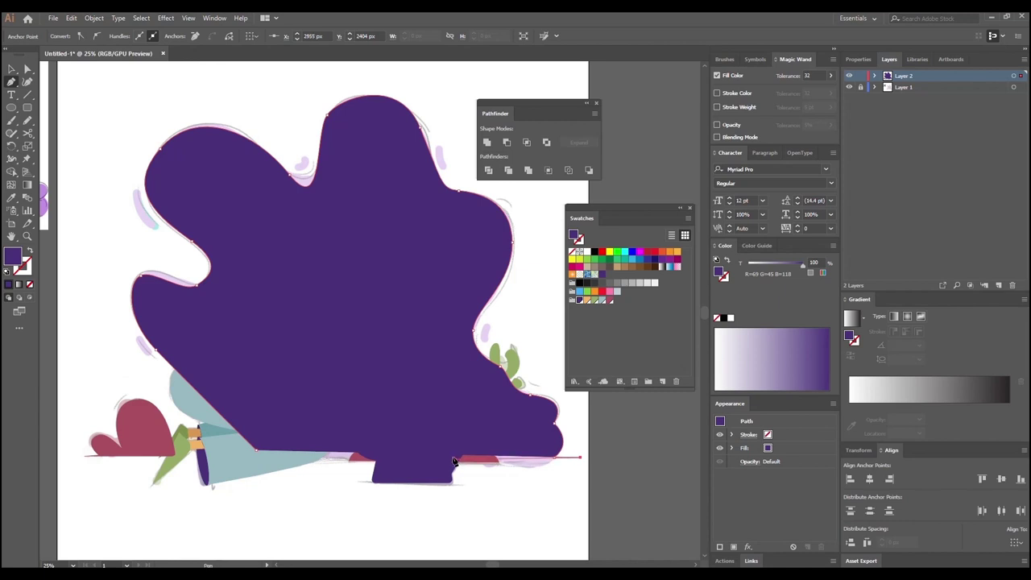
left_click(258, 454)
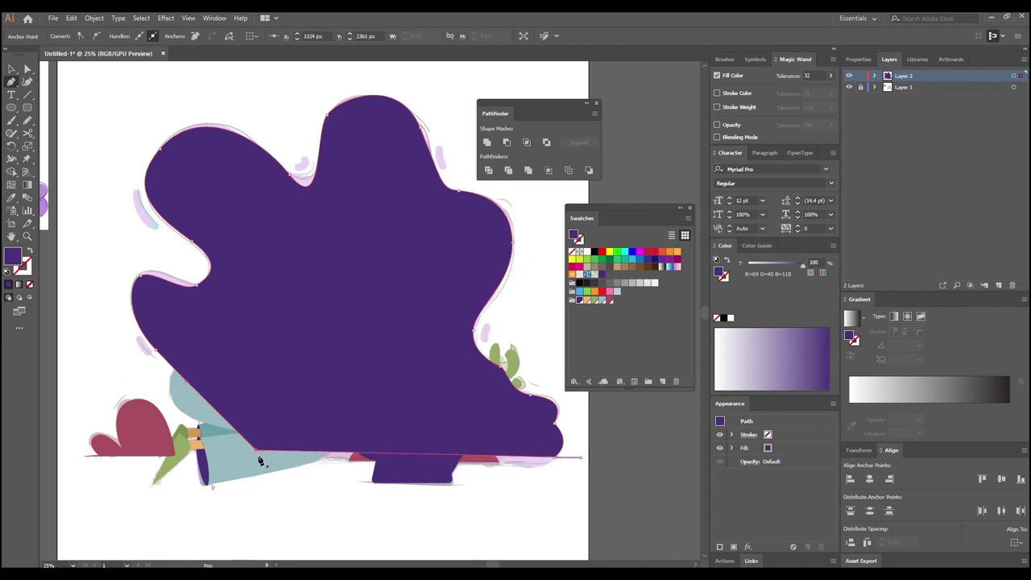
Step: Adjust the direction handle at the notch between the background cloud's upper-left and middle lobes to follow the sketch
key("a")
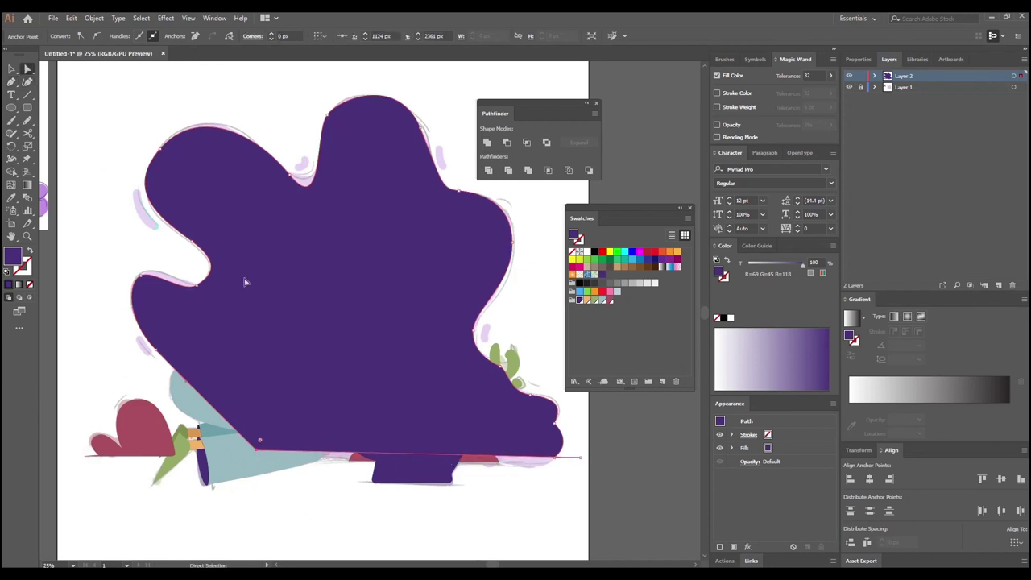
left_click(553, 456)
left_click(530, 492)
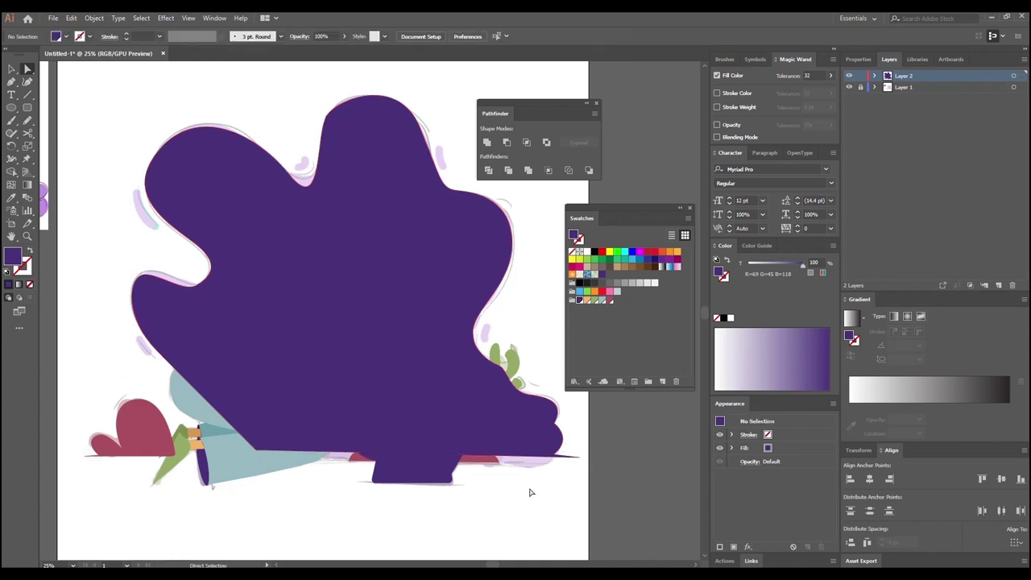
left_click(249, 174)
left_click(289, 175)
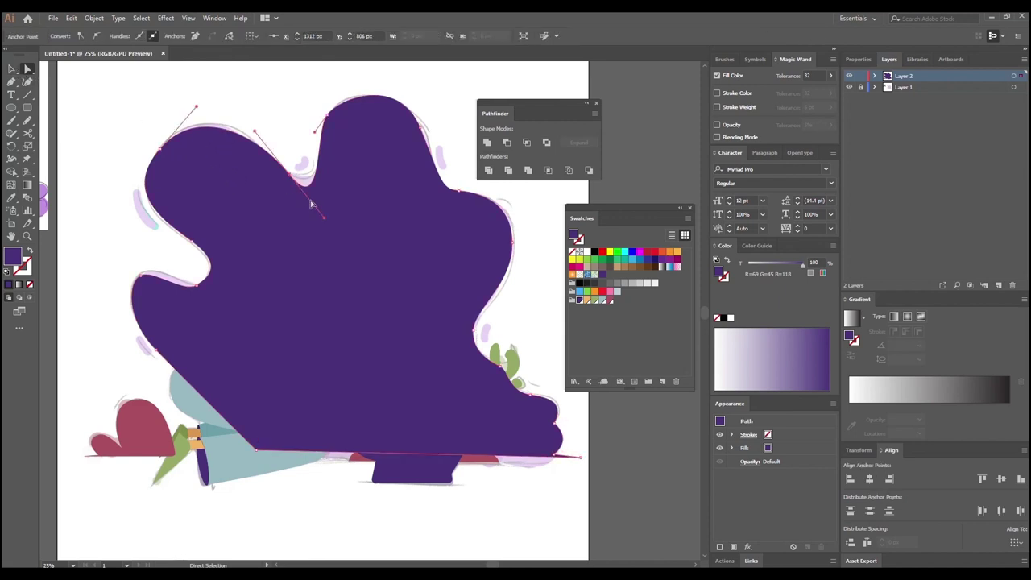
left_click_drag(324, 221, 327, 191)
left_click_drag(329, 196, 329, 192)
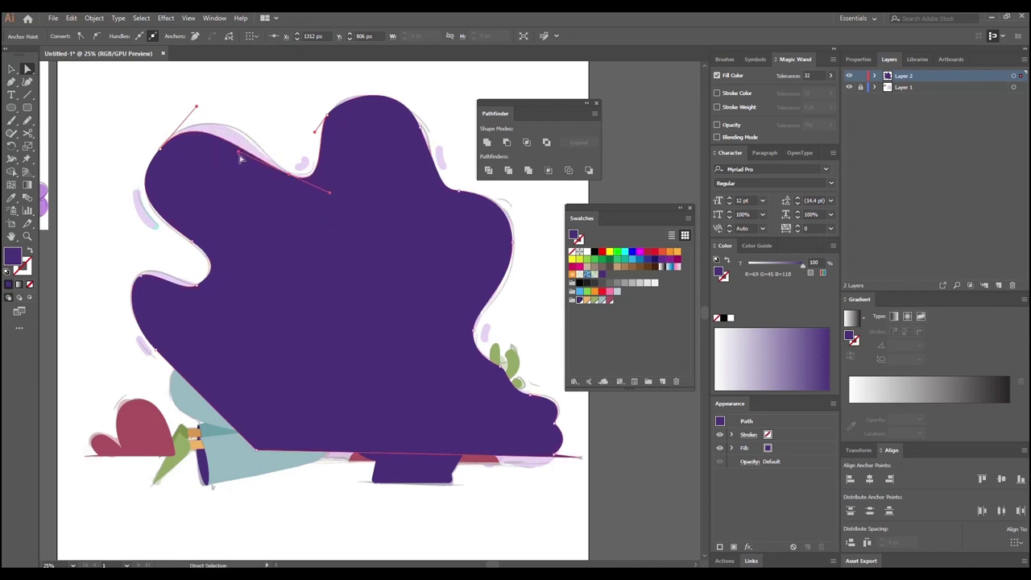
Step: Reshape the curve of the background cloud's upper-left lobe with its direction handles to match the sketch, and deselect it
left_click_drag(238, 156, 216, 104)
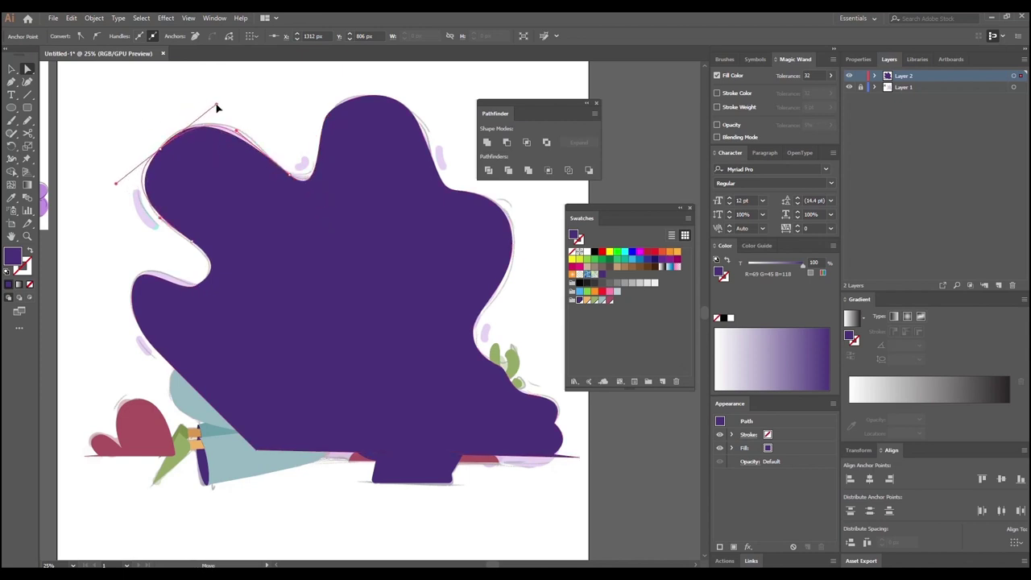
left_click(160, 149)
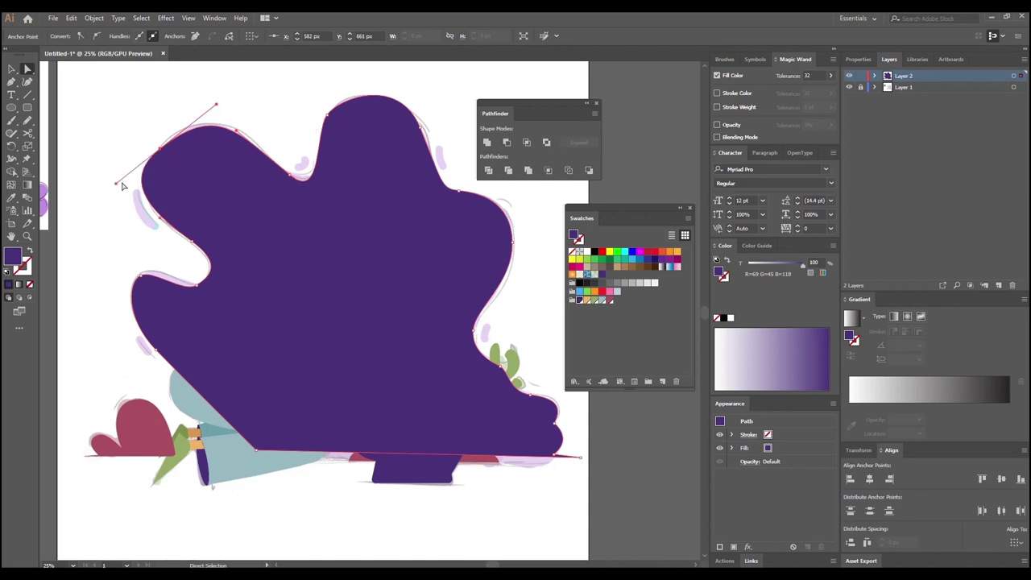
left_click_drag(117, 185, 136, 182)
left_click_drag(158, 216, 146, 221)
left_click(124, 284)
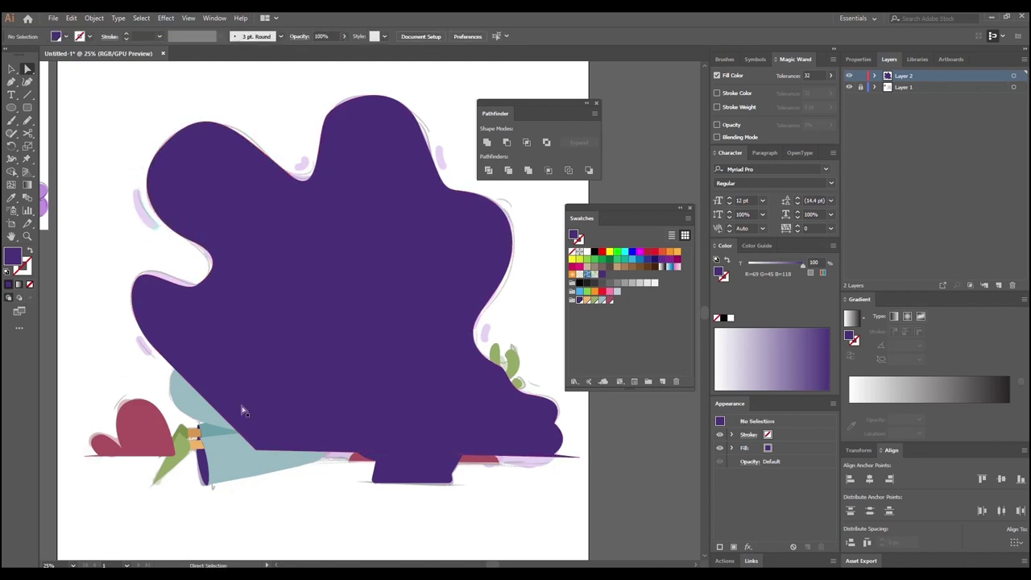
Step: Shift the whole background cloud slightly right and down, to about X 1697 px, Y 1405 px
left_click_drag(272, 438, 288, 414)
left_click_drag(301, 287, 256, 353)
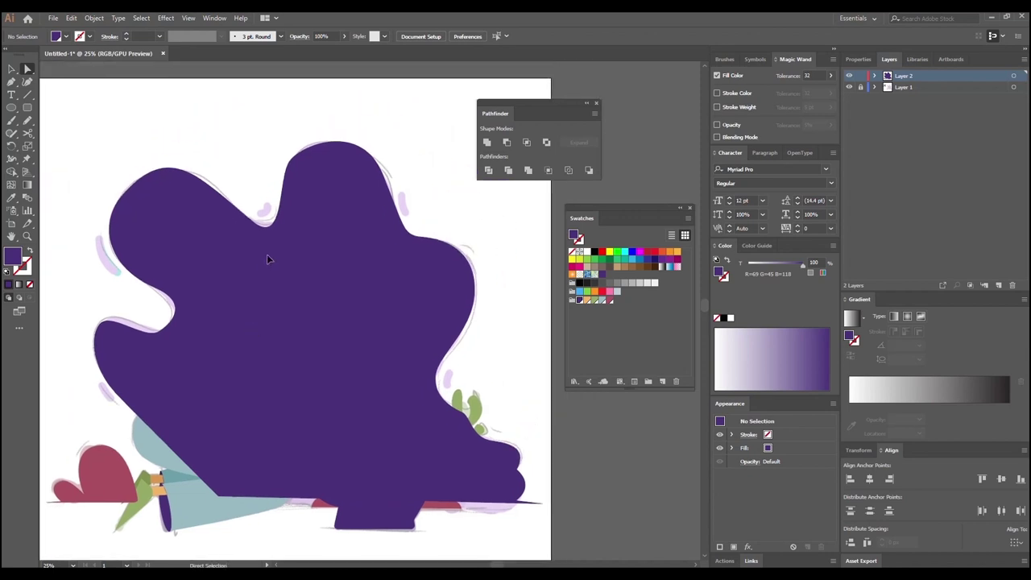
left_click(249, 268)
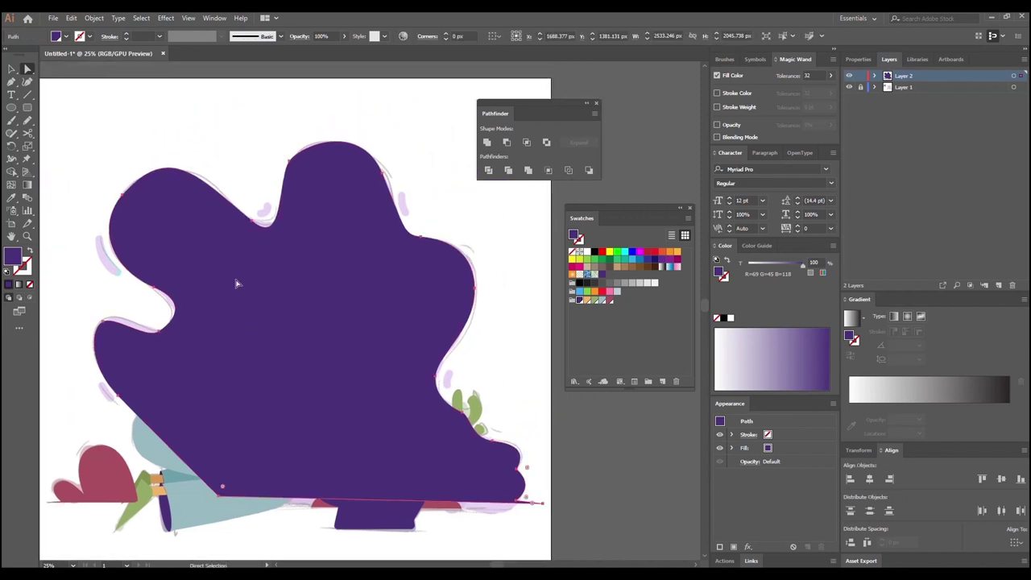
left_click(122, 197)
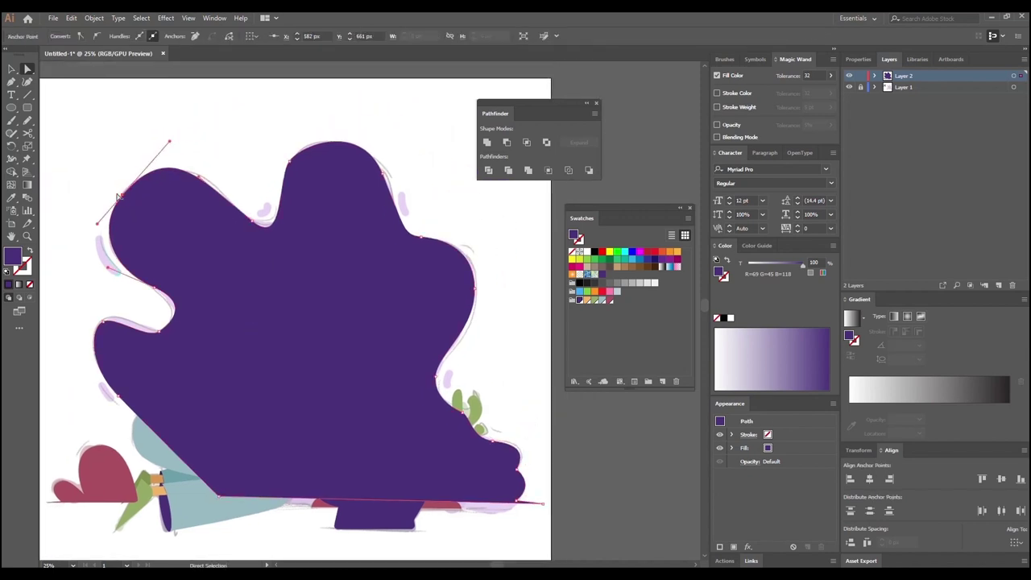
mouse_move(124, 199)
left_mouse_down()
mouse_move(129, 211)
mouse_move(127, 202)
left_mouse_up()
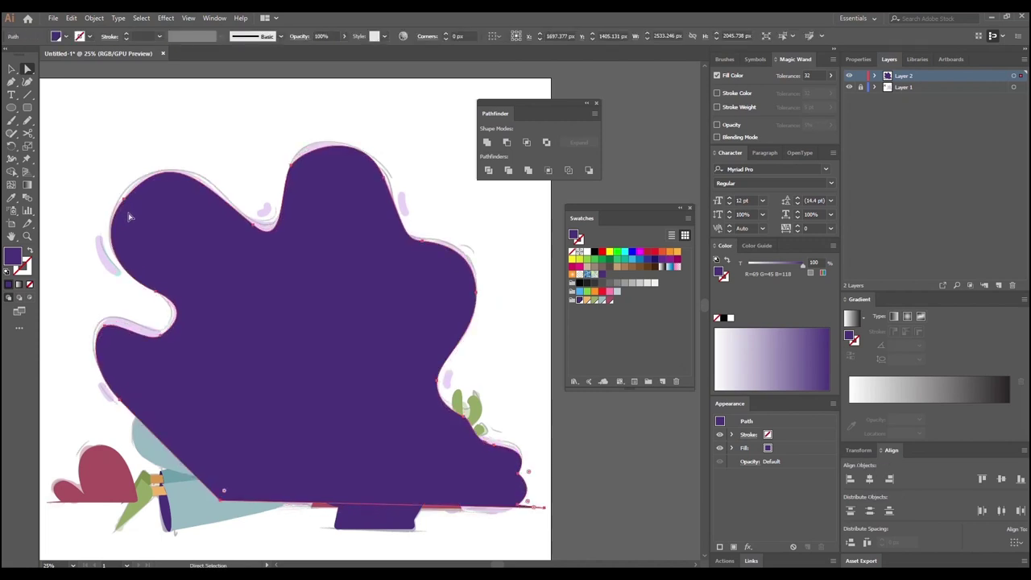
Step: Undo the cloud's last shift and move the anchor at its upper-left notch to X 1294 px, Y 794 px
key("ctrl+z")
key("a")
left_click(120, 202)
mouse_move(120, 203)
left_mouse_down()
mouse_move(131, 213)
mouse_move(120, 202)
left_mouse_up()
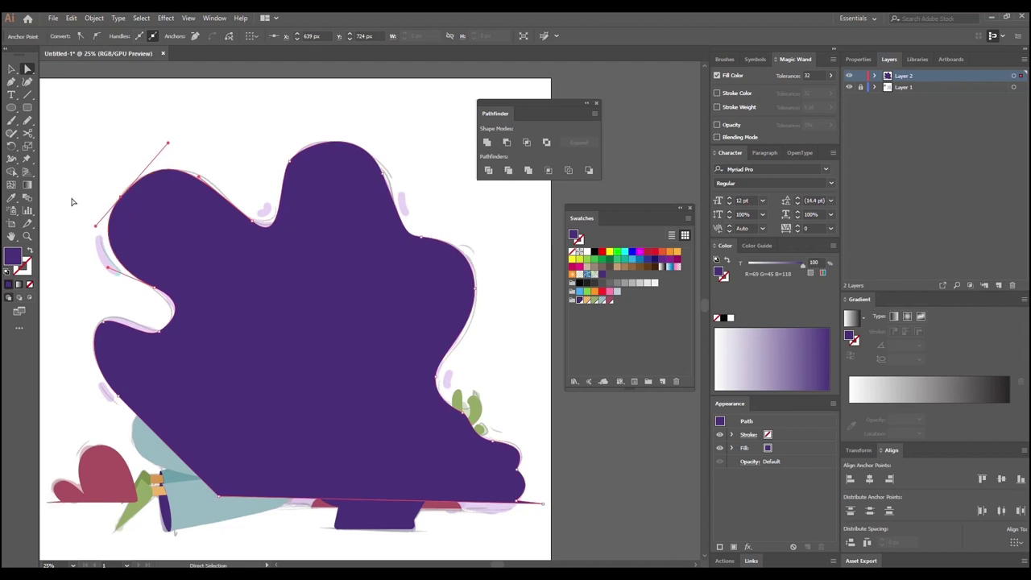
mouse_move(253, 224)
left_mouse_down()
mouse_move(291, 237)
mouse_move(238, 226)
mouse_move(246, 235)
mouse_move(248, 216)
left_mouse_up()
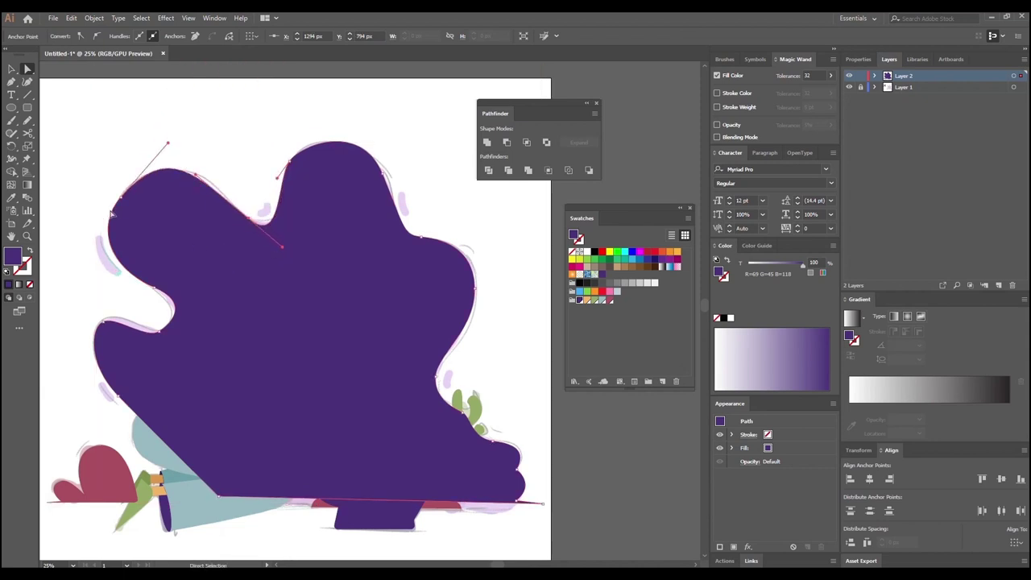
Step: Add an anchor point along the top of the cloud's upper-left lobe and adjust the curve to follow the sketch
left_click(12, 82)
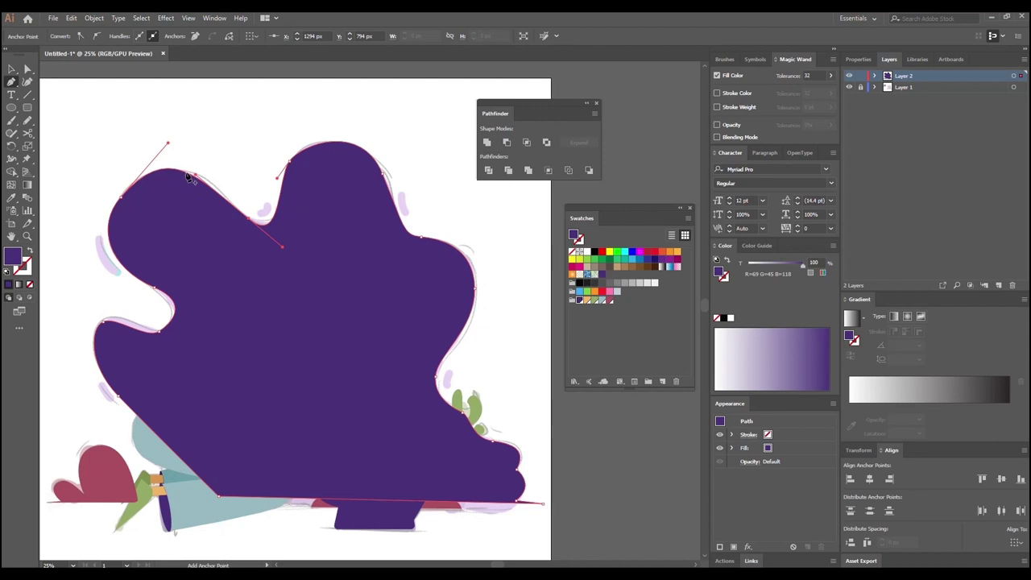
left_click(187, 176)
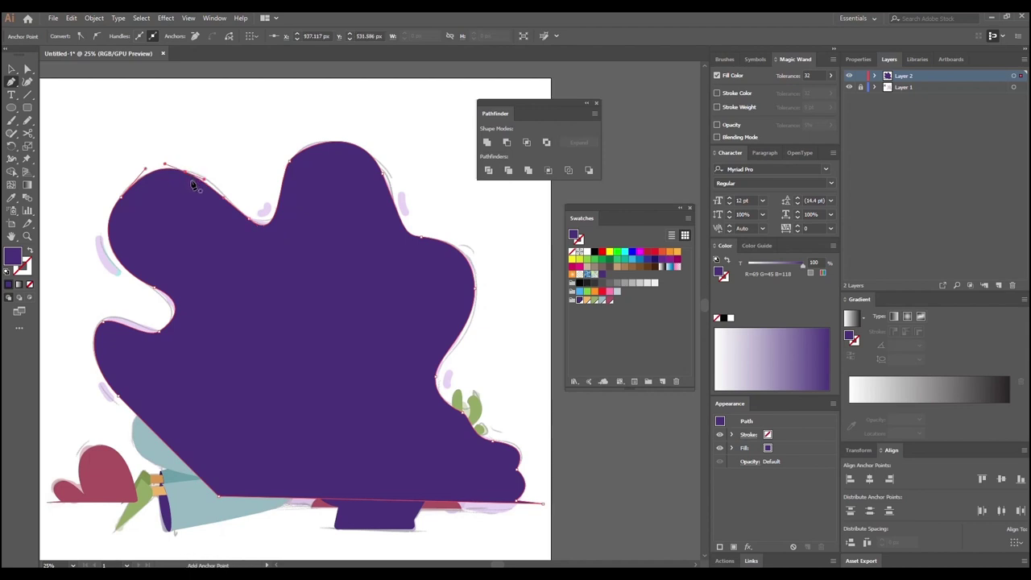
left_click(27, 69)
left_click_drag(184, 178, 207, 182)
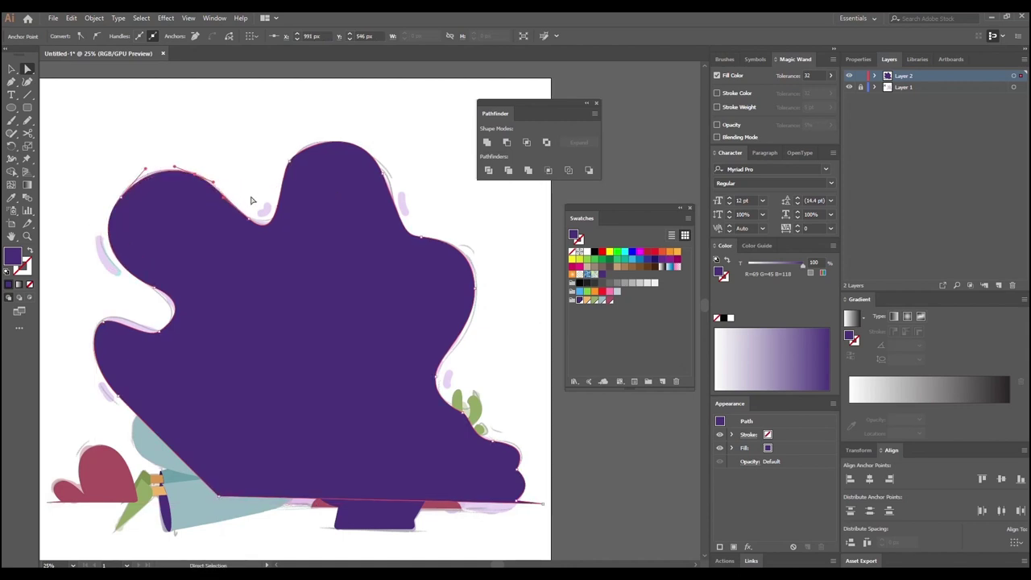
Step: Reposition the anchor in the hollow below the cloud's upper-left lobe to X 768 px, Y 1431 px, and deselect the cloud
left_click(250, 197)
left_click(170, 333)
left_click(159, 330)
mouse_move(147, 344)
left_mouse_down()
mouse_move(143, 334)
mouse_move(157, 335)
left_mouse_up()
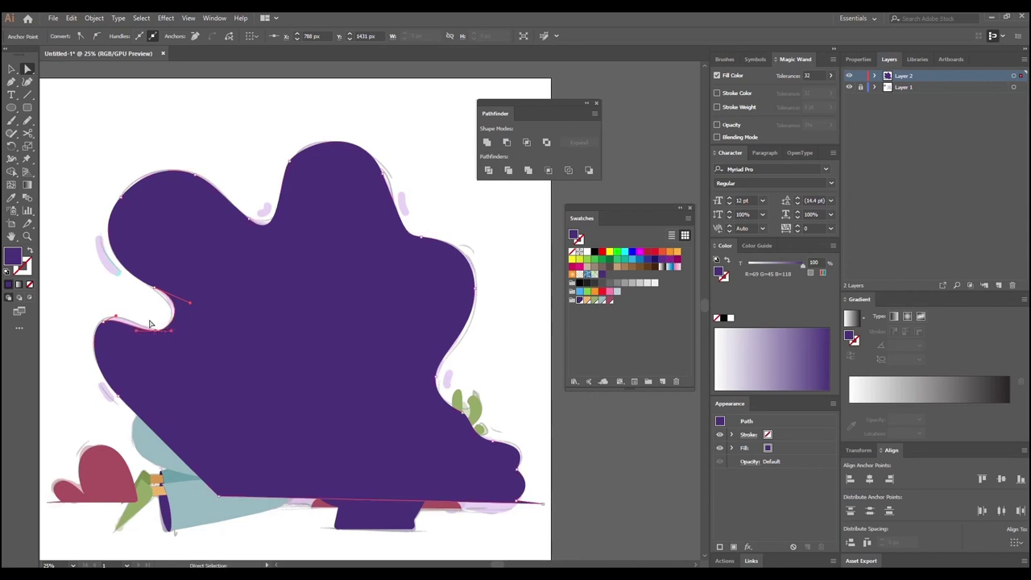
left_click(479, 391)
Step: Send the background cloud behind all the other shapes on its layer
left_click_drag(311, 409, 290, 382)
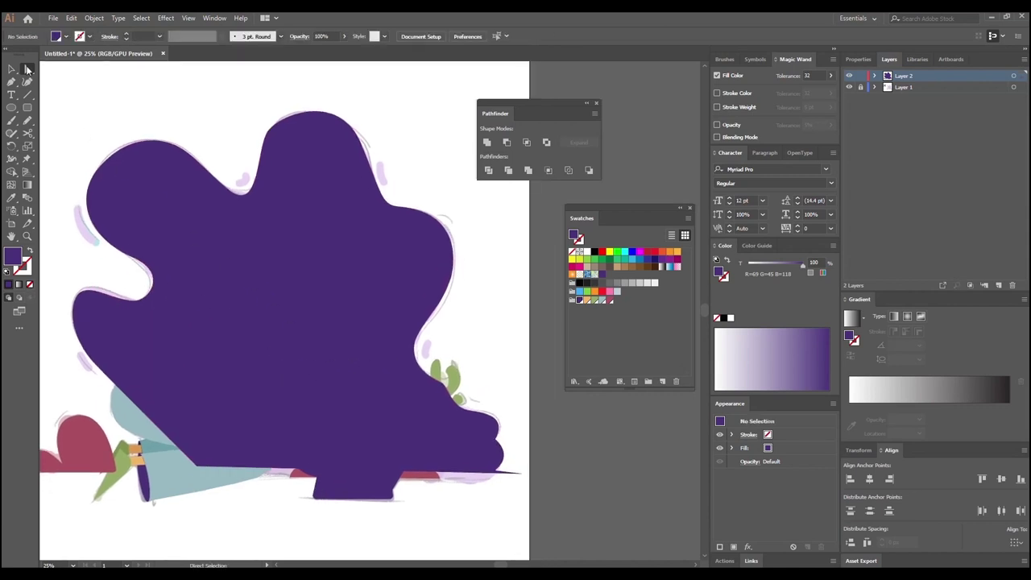
key("v")
left_click(264, 300)
key("ctrl")
key("ctrl+shift+bracketleft")
left_click_drag(260, 499, 349, 505)
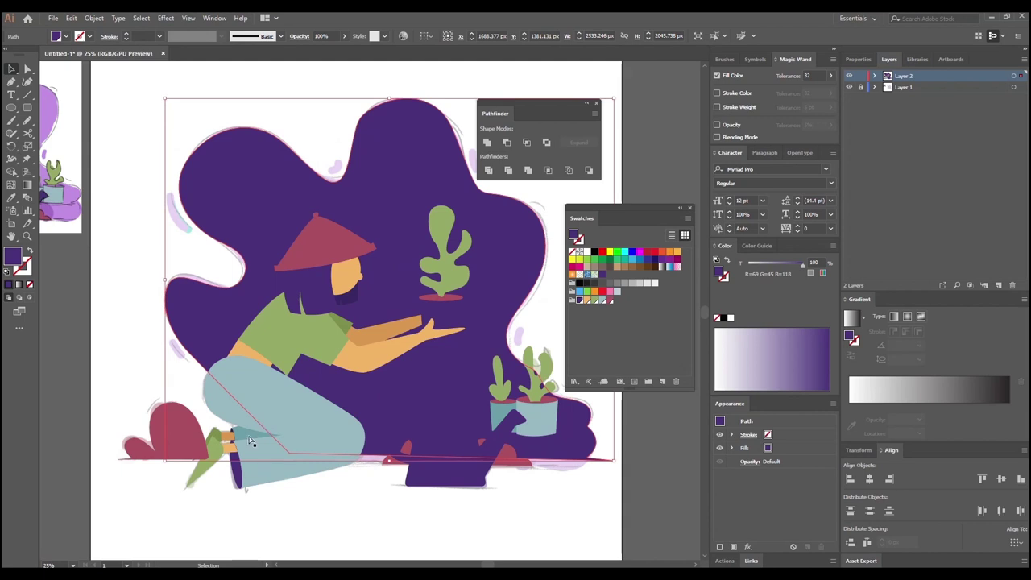
Step: Recolour the background cloud with the light purple sampled from the small reference picture, and deselect it
key("ctrl+minus")
key("ctrl+minus")
left_click_drag(261, 406, 245, 450)
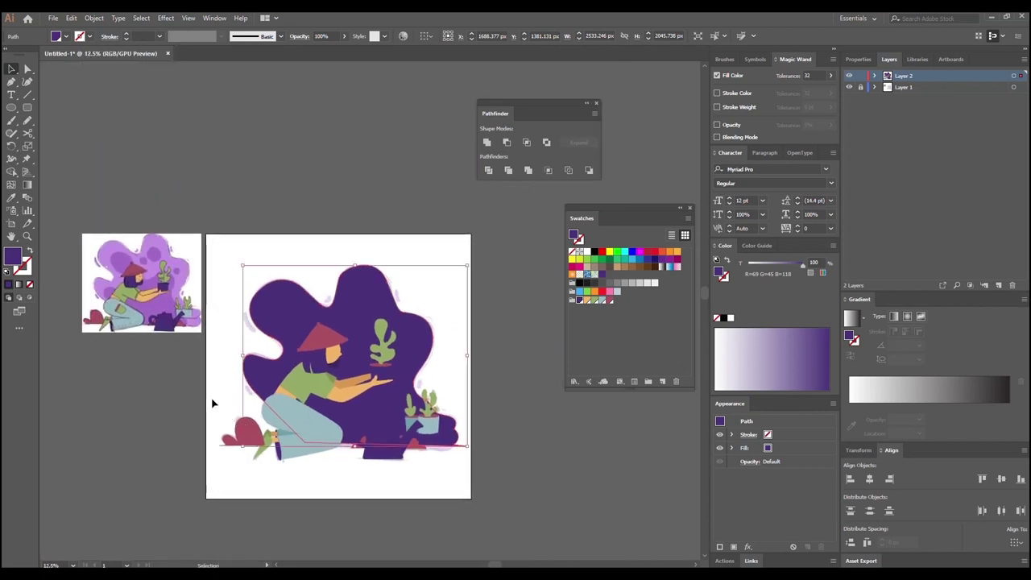
left_click(11, 198)
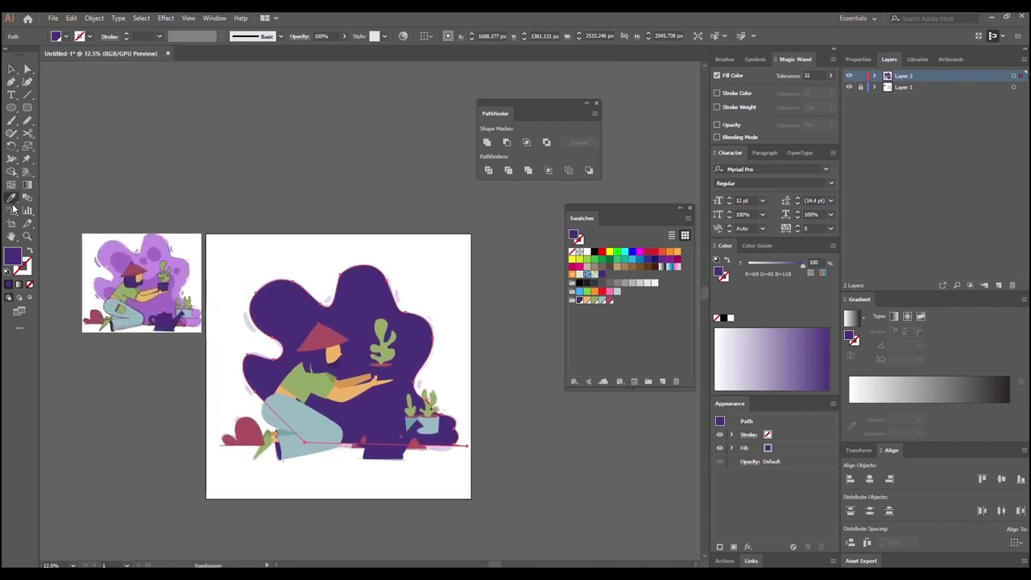
left_click(111, 250)
key("v")
left_click(184, 180)
Step: Save the cloud's light purple fill (R=193 G=141 B=226) as a global process-colour swatch in the illustration's colour group
left_click(278, 329)
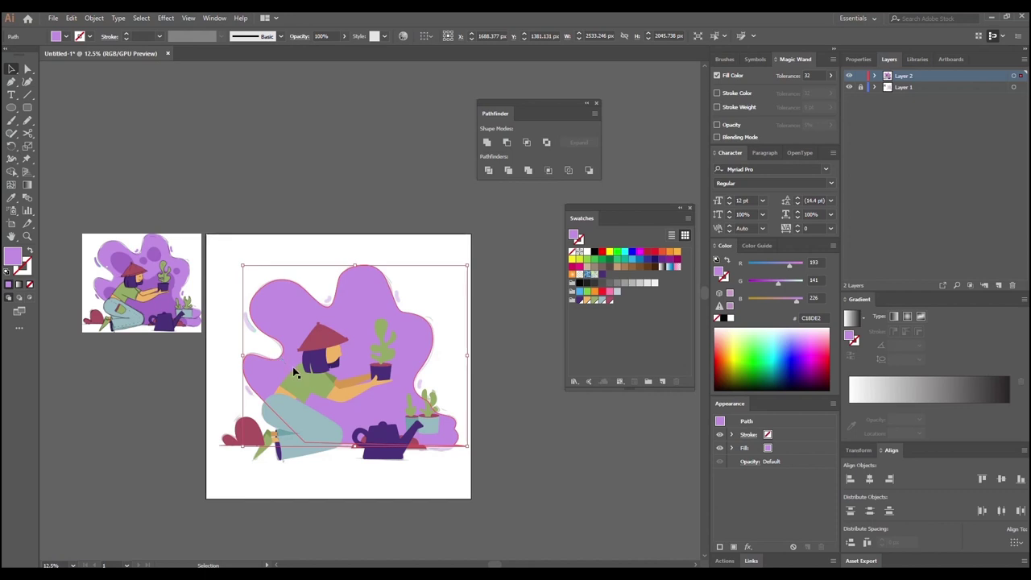
left_click_drag(11, 256, 617, 314)
double_click(617, 300)
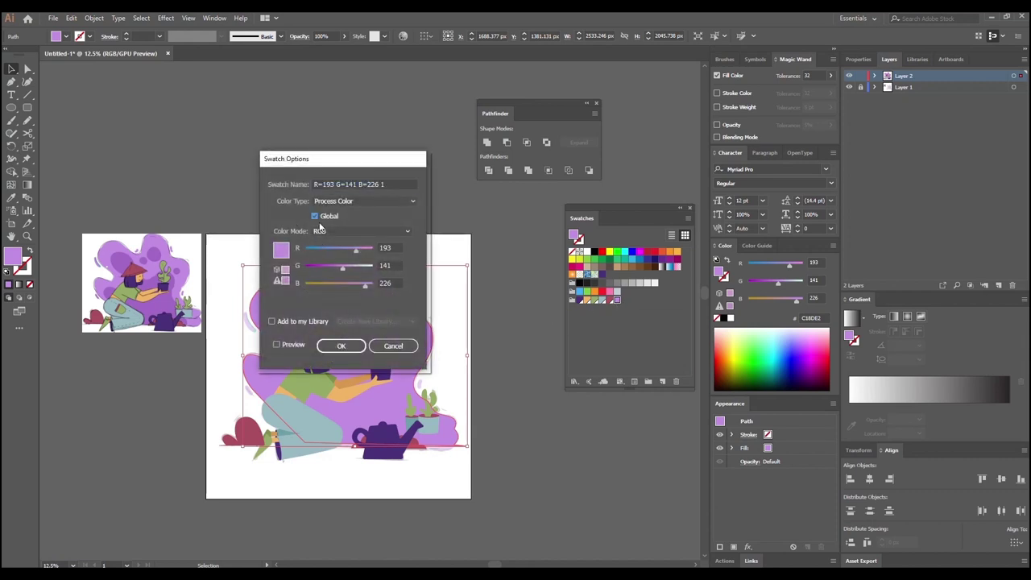
left_click(340, 346)
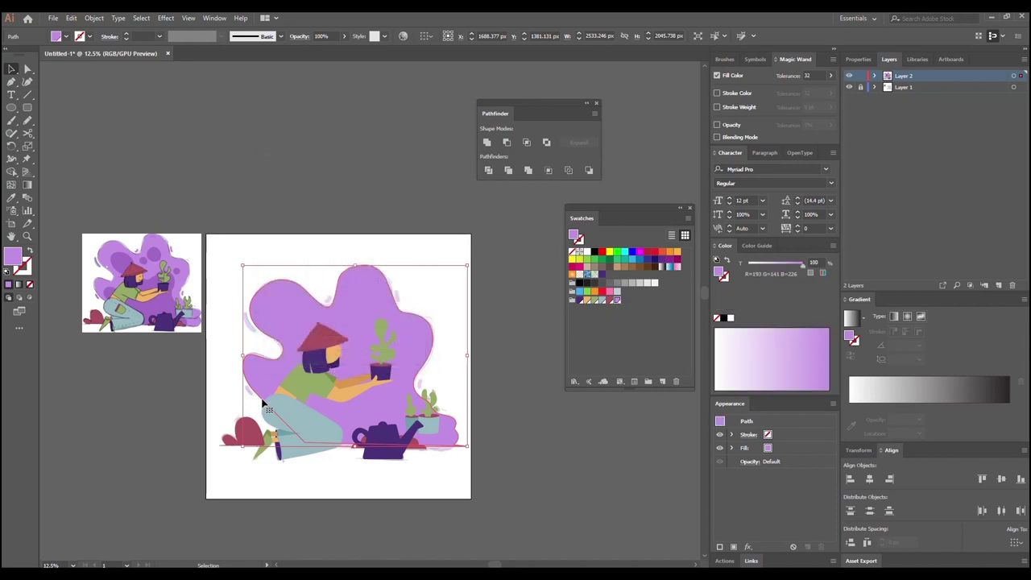
Step: Trace the curved accent outside the cloud's upper-left lobe with the Pen tool, about 109 by 218 px, and nudge it slightly right
key("ctrl+=")
key("ctrl+=")
left_click_drag(202, 374, 185, 361)
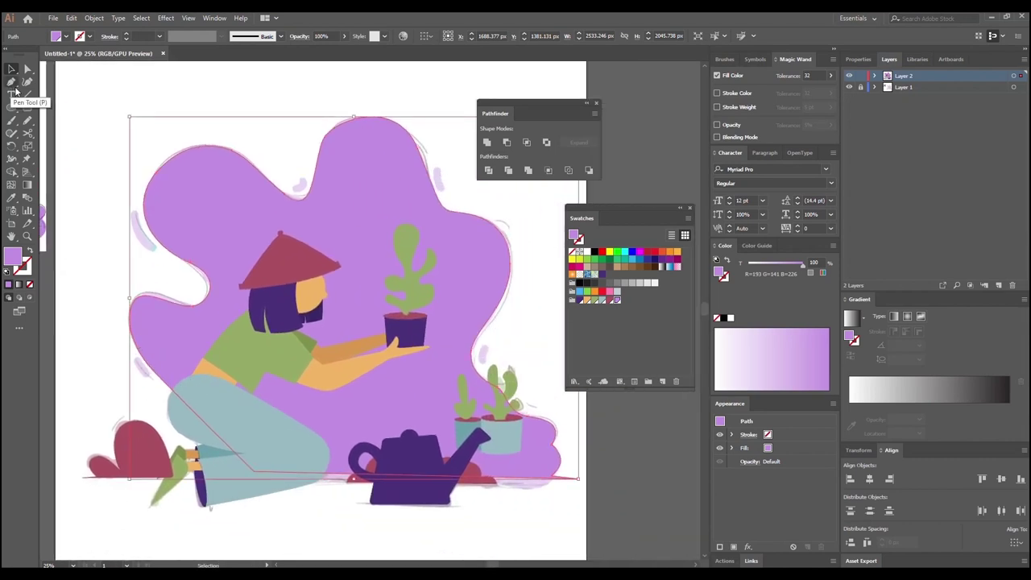
left_click(11, 81)
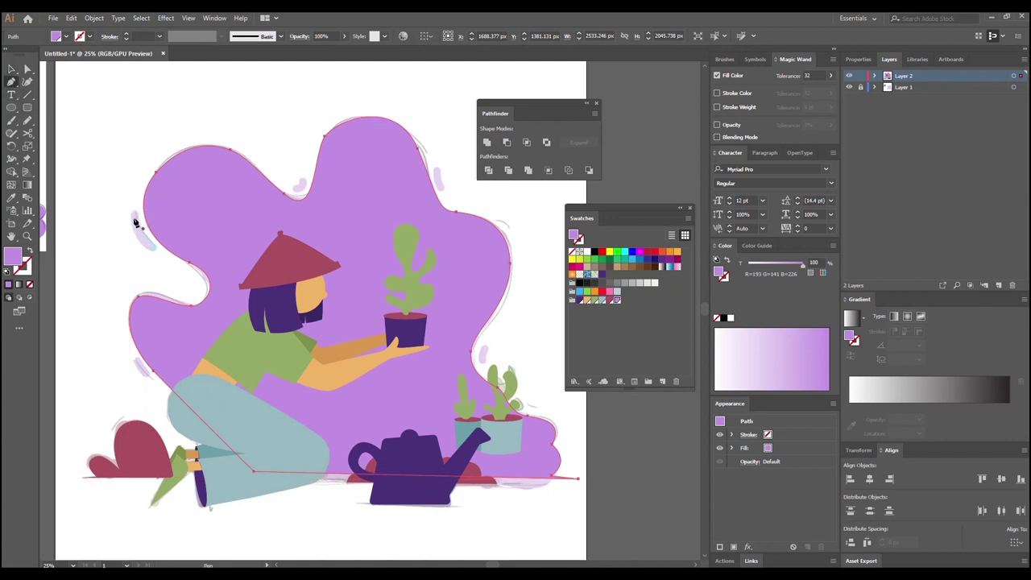
left_click(131, 211)
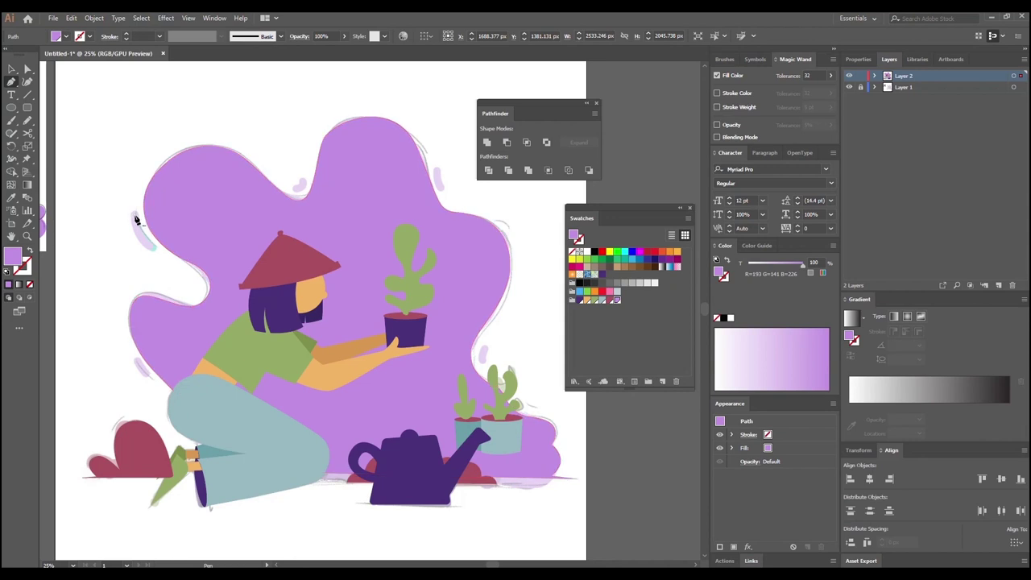
left_click_drag(152, 257, 172, 264)
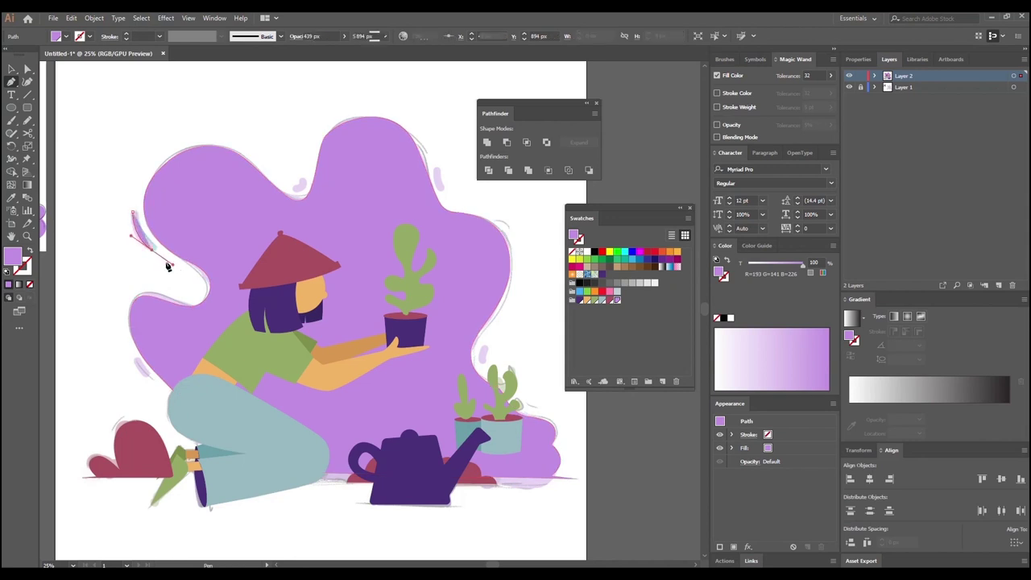
left_click(11, 71)
left_click(143, 241)
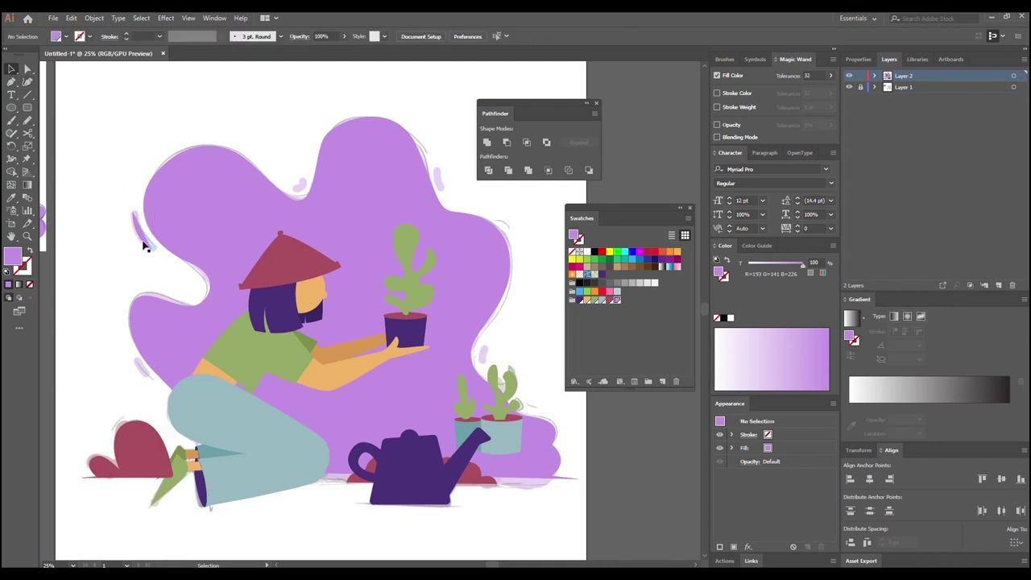
key("Right")
key("Right")
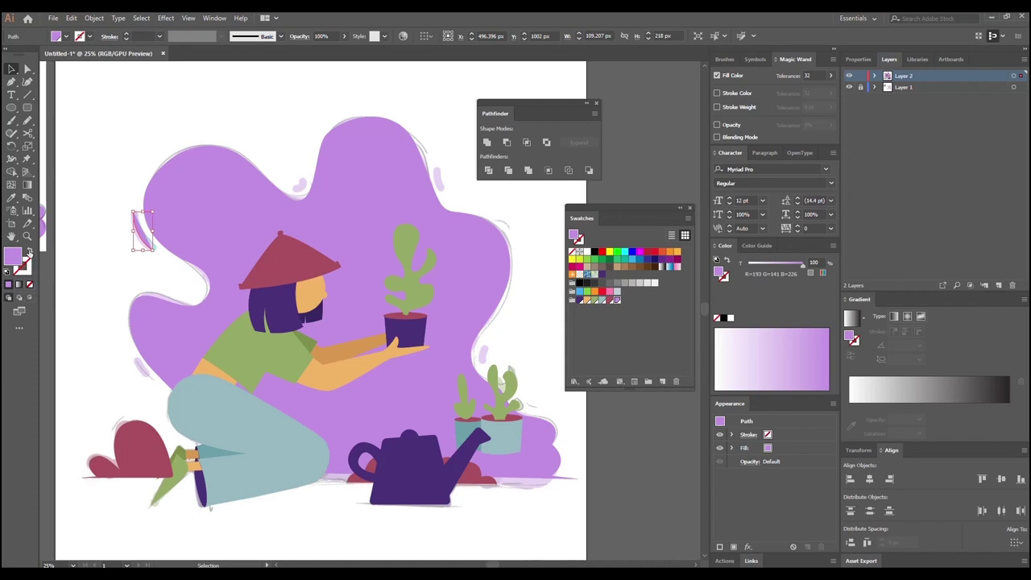
Step: Swap the accent's fill and stroke so it is a light purple line, and set the stroke weight to 33 pt
left_click(30, 253)
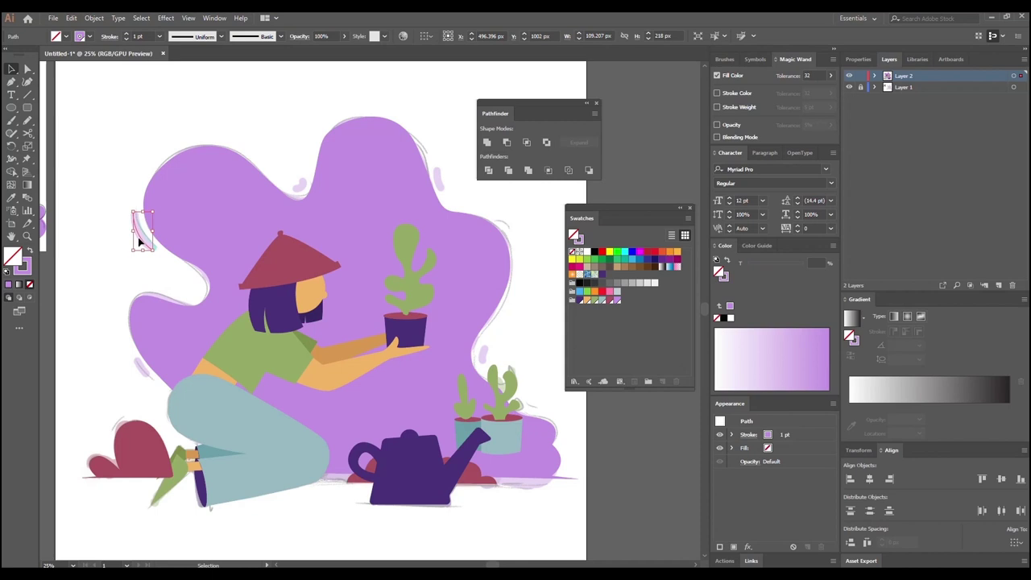
left_click(127, 34)
left_click(126, 34)
left_click(126, 33)
left_click(126, 34)
left_click(127, 33)
left_click(127, 34)
left_click(126, 34)
left_click(127, 35)
left_click(126, 34)
left_click(126, 35)
Step: Give the accent line round caps and deselect it
left_click(109, 37)
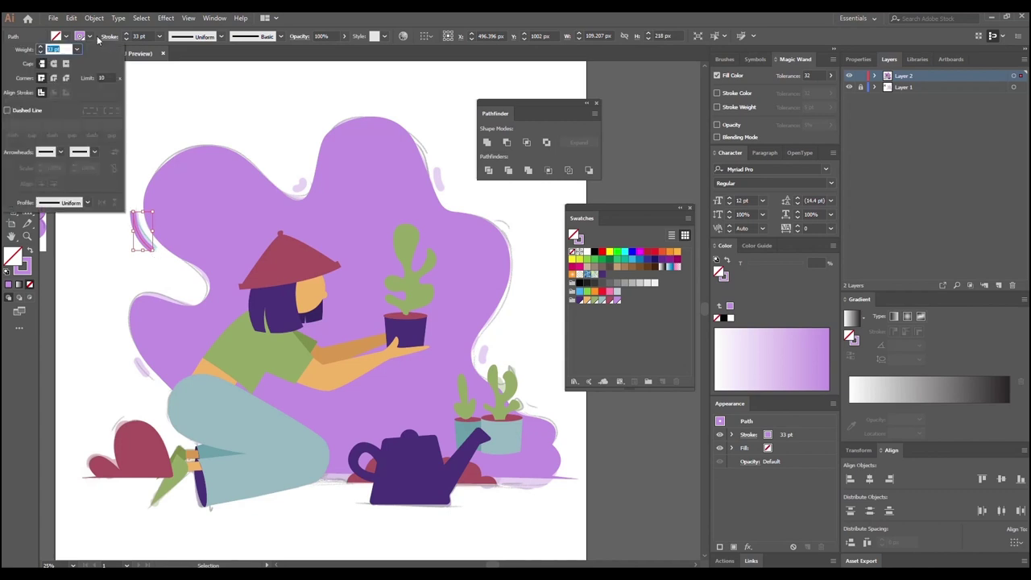
left_click(54, 66)
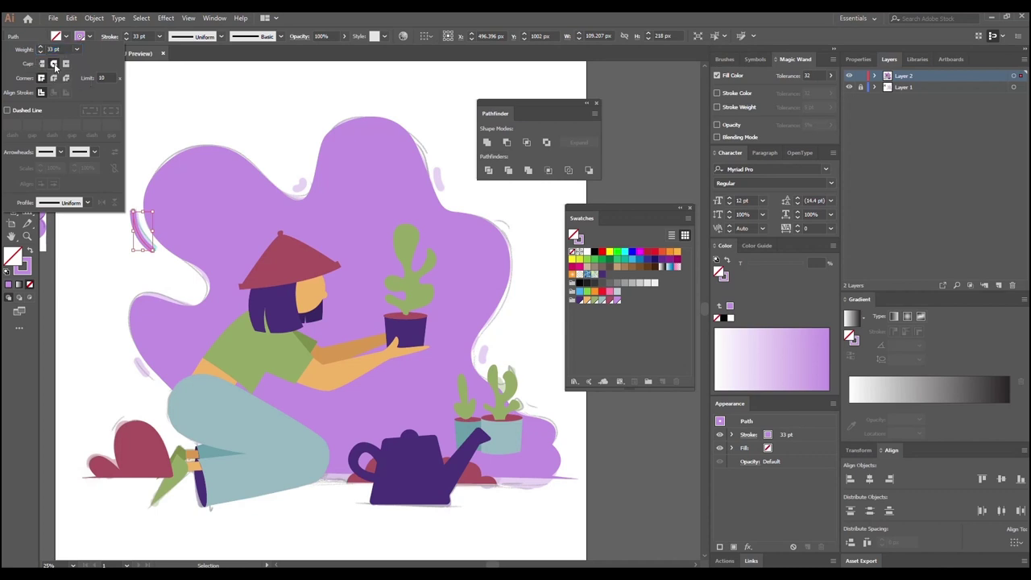
left_click(115, 218)
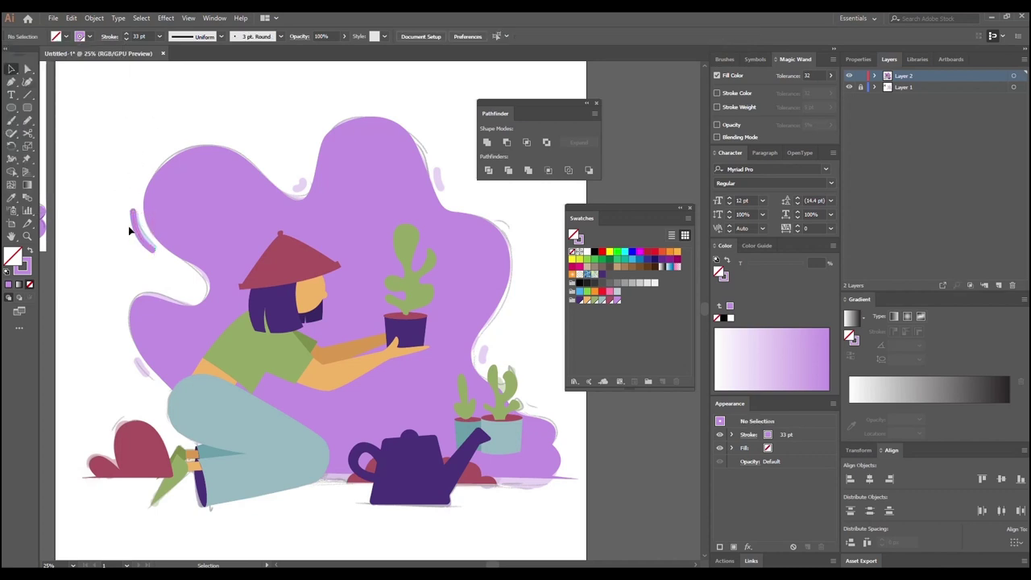
Step: Trace the short hooked accent in the notch between the upper-left and middle lobes as a 33 pt light purple line
left_click(137, 232)
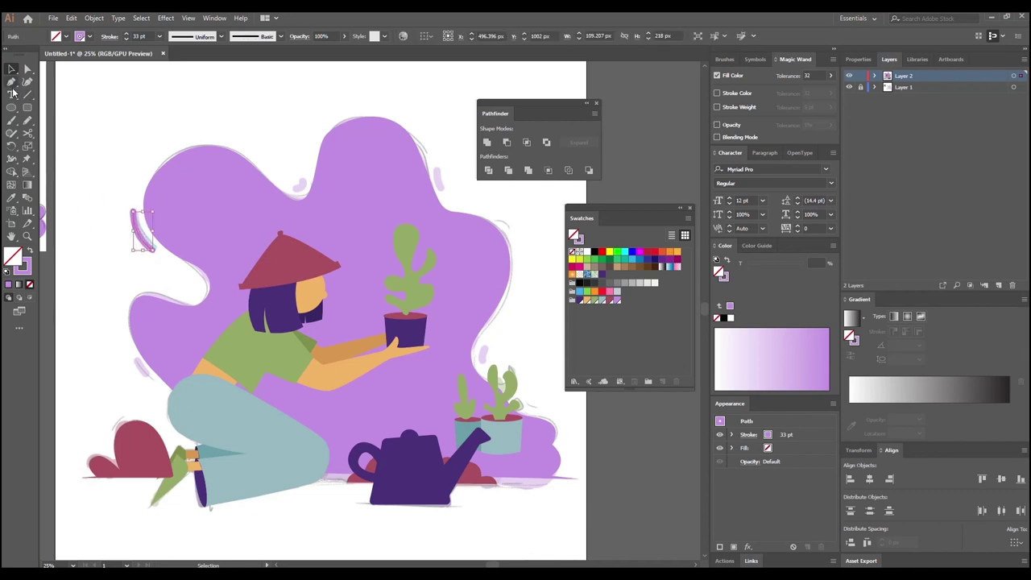
left_click(11, 82)
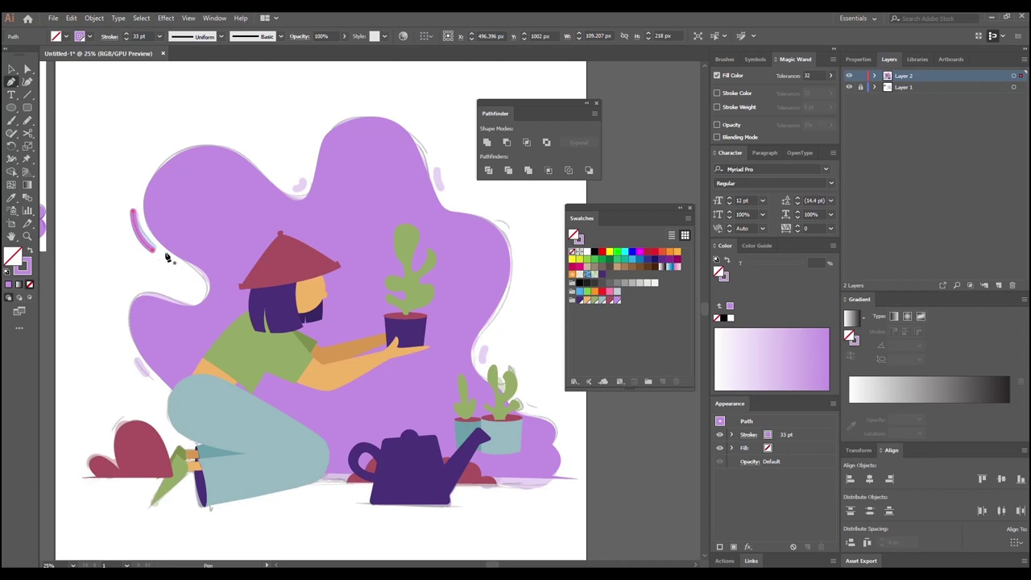
left_click_drag(294, 190, 282, 191)
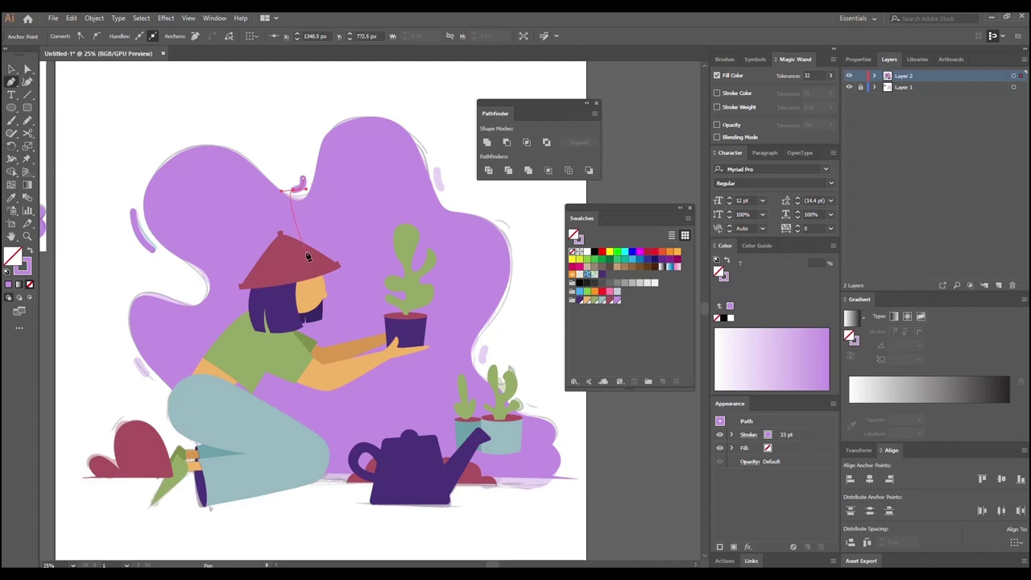
key("Escape")
Step: Trace the short curved accent beside the right side of the cloud's middle lobe as a 33 pt light purple line
left_click_drag(445, 246, 351, 262)
left_click(342, 184)
left_click_drag(347, 208, 352, 230)
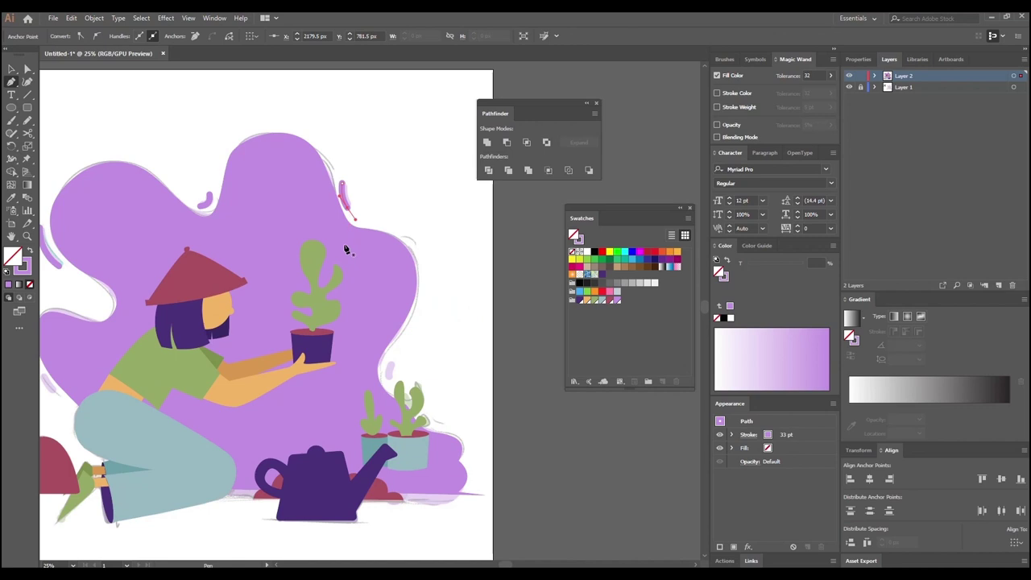
Step: Trace the short curved accent above the small potted cacti in light purple and shift it slightly to fit the sketch
mouse_move(367, 372)
left_mouse_down()
mouse_move(341, 311)
mouse_move(362, 341)
mouse_move(348, 341)
left_mouse_up()
left_click(364, 300)
left_click(358, 322)
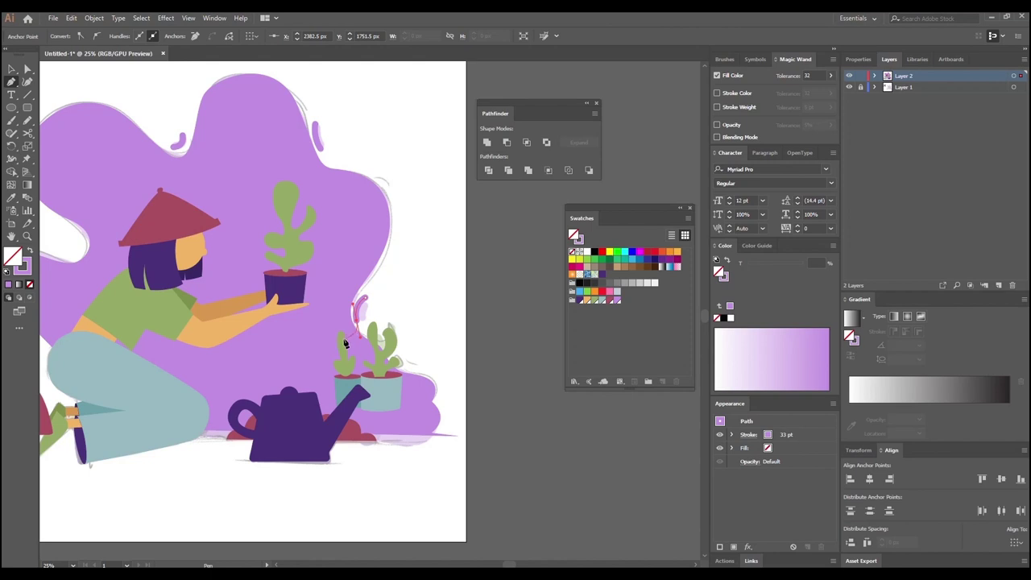
key("v")
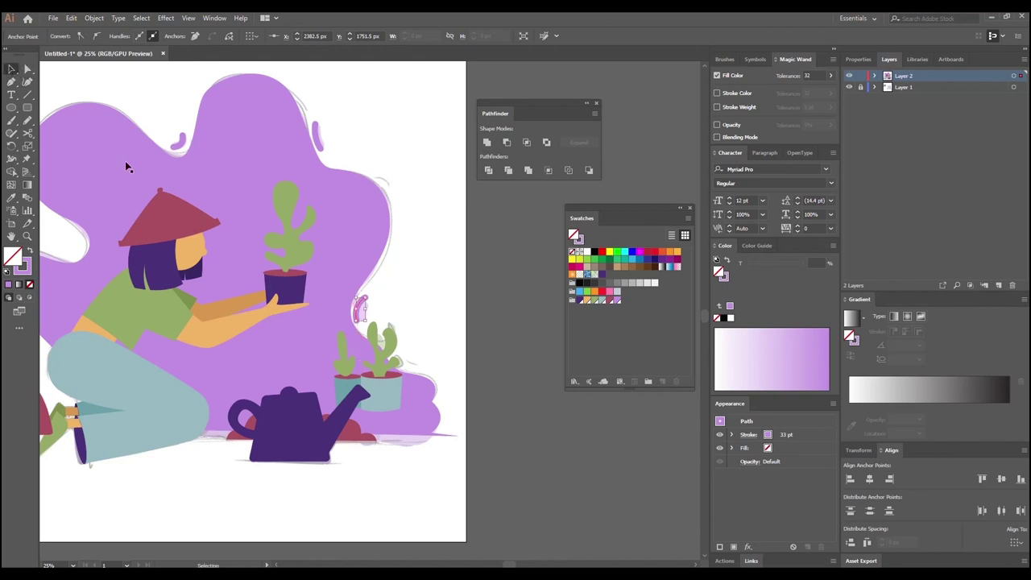
left_click_drag(360, 308, 362, 310)
key("a")
left_click(367, 302)
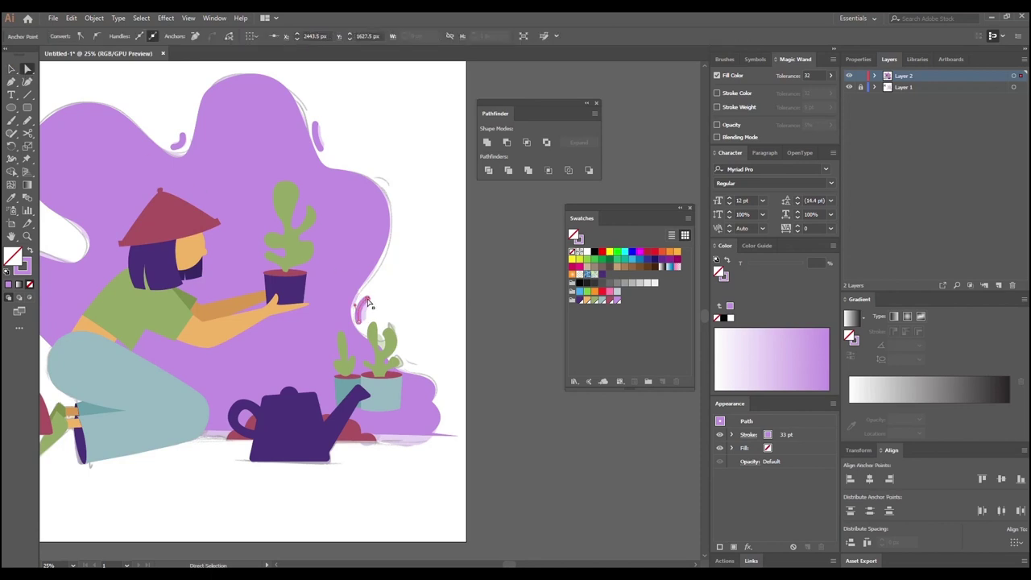
Step: Trace the short accent outside the cloud's lower-left lobe as a 33 pt light purple line and deselect it
left_click_drag(177, 384, 307, 339)
key("v")
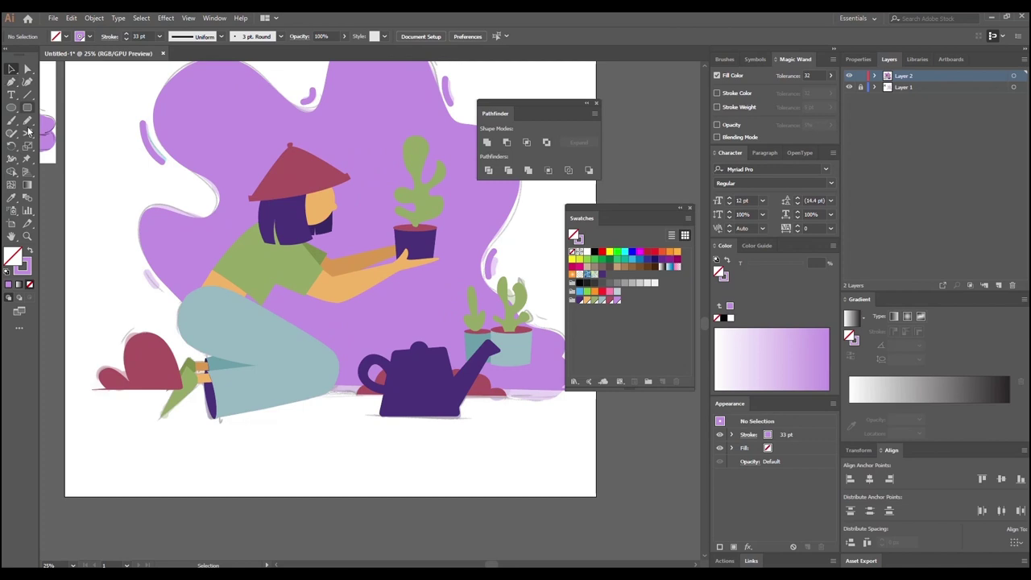
left_click(11, 85)
left_click(146, 271)
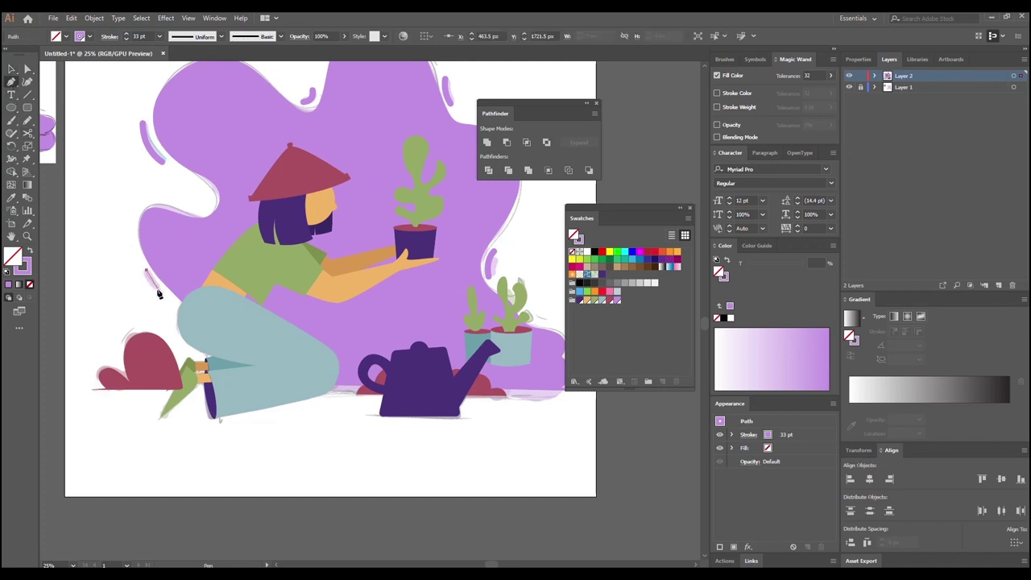
left_click(159, 291)
key("v")
left_click(121, 237)
Step: Set the background cloud's opacity to 38% so the sketched spots underneath can be traced, and deselect it
left_click_drag(327, 411, 281, 387)
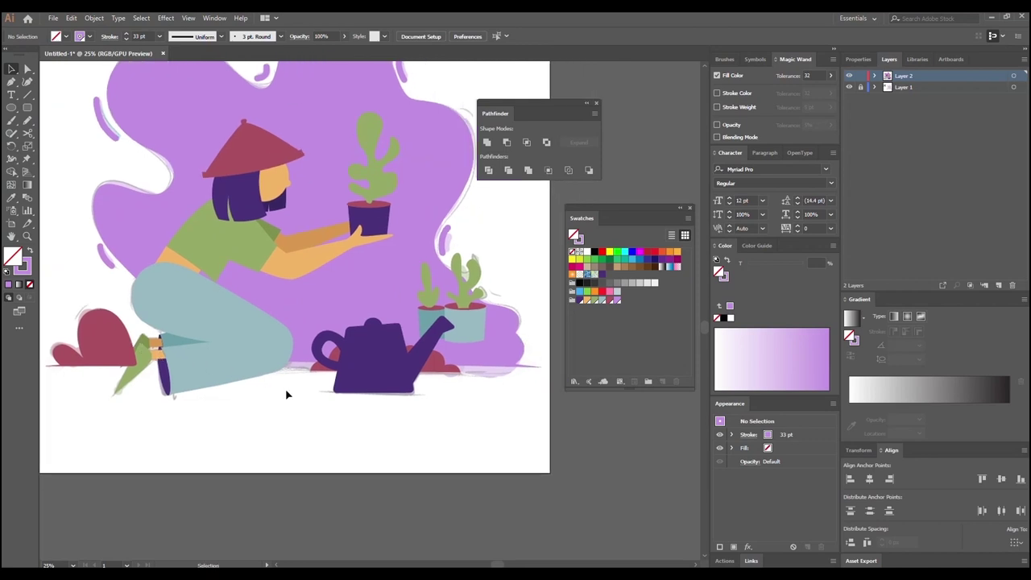
key("ctrl+minus")
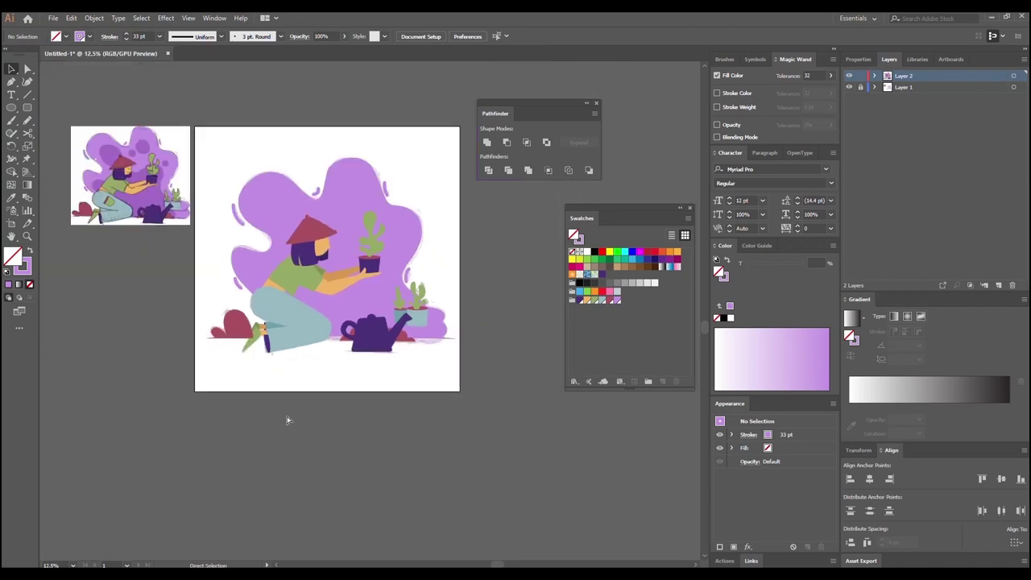
key("ctrl+plus")
left_click(246, 168)
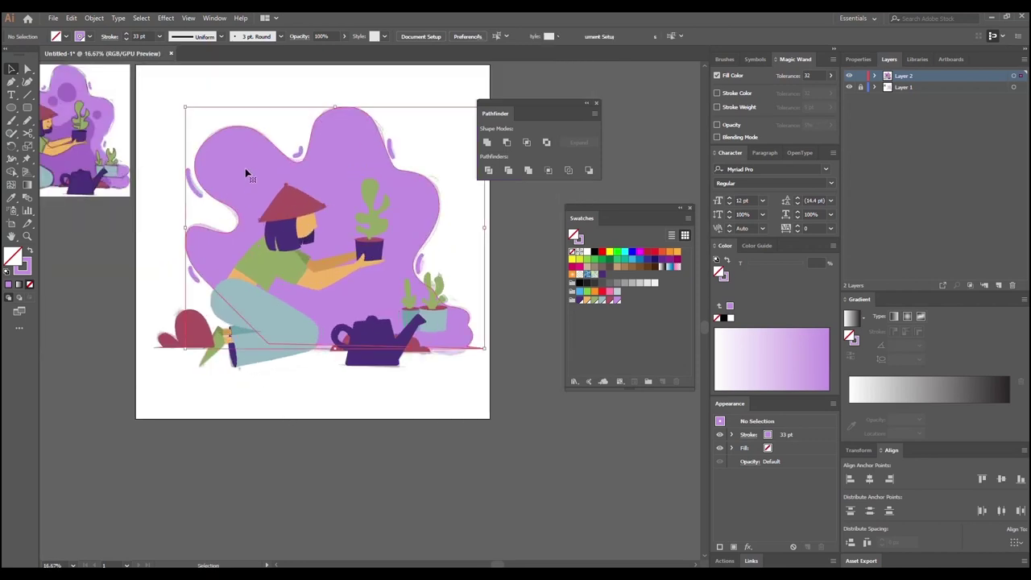
left_click(343, 37)
left_click(324, 49)
left_click_drag(313, 57, 312, 54)
left_click(159, 242)
left_click_drag(189, 292, 213, 309)
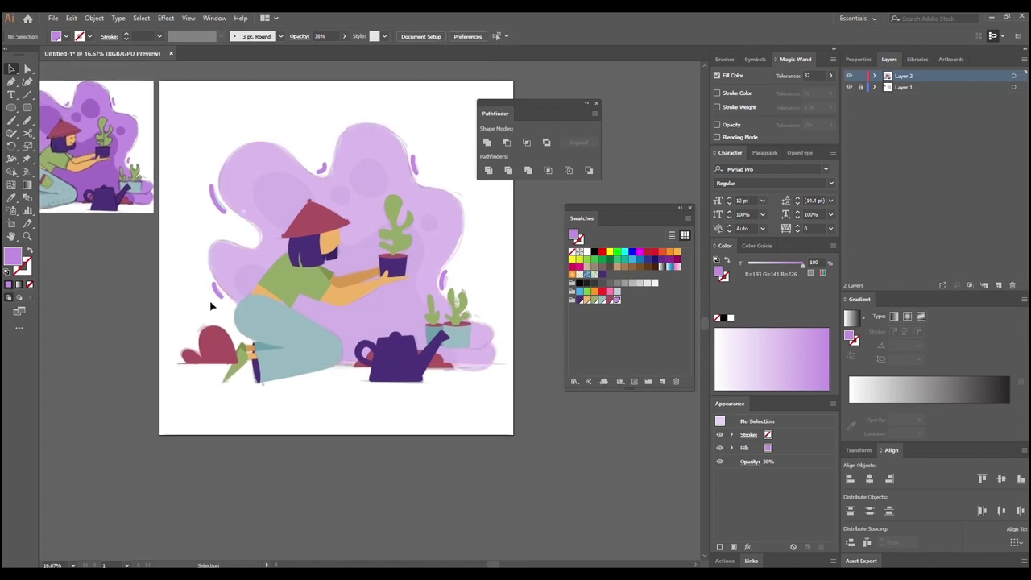
Step: Trace the large oval spot in the cloud's upper-left lobe, behind the hat, as a closed light purple shape
scroll(205, 310, "down", 1)
scroll(205, 315, "up", 2)
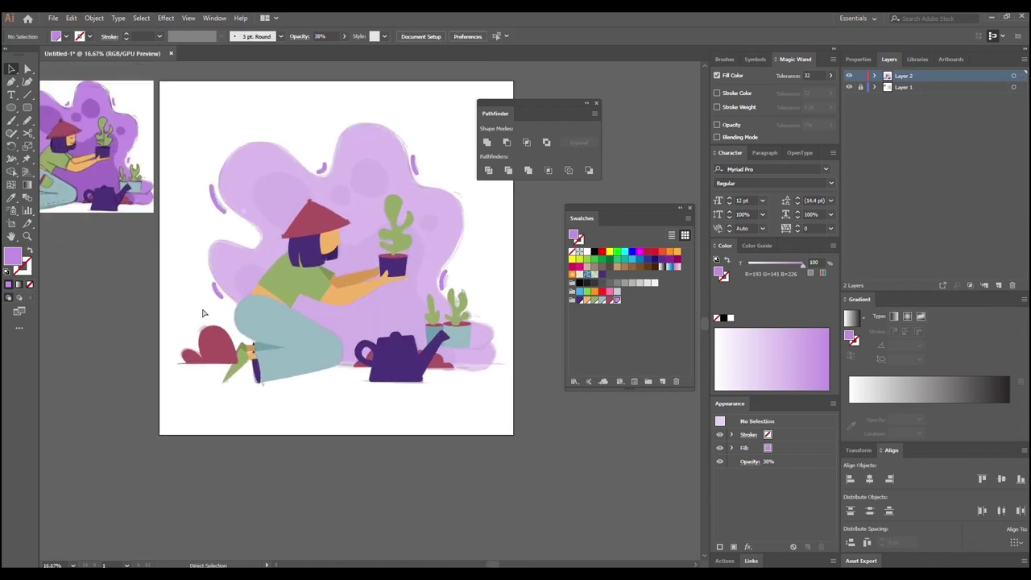
scroll(206, 316, "down", 1)
scroll(225, 286, "up", 1)
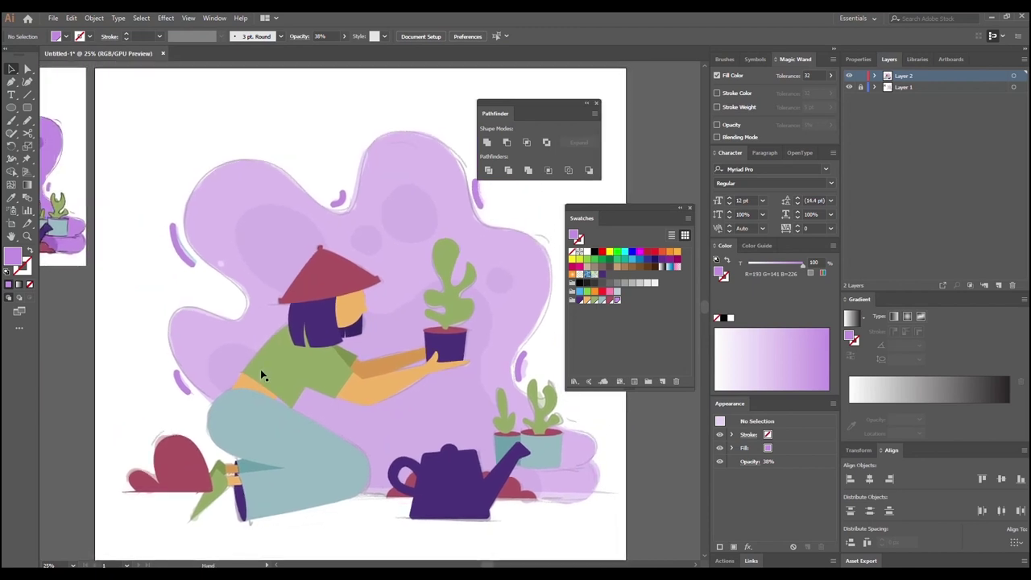
key("p")
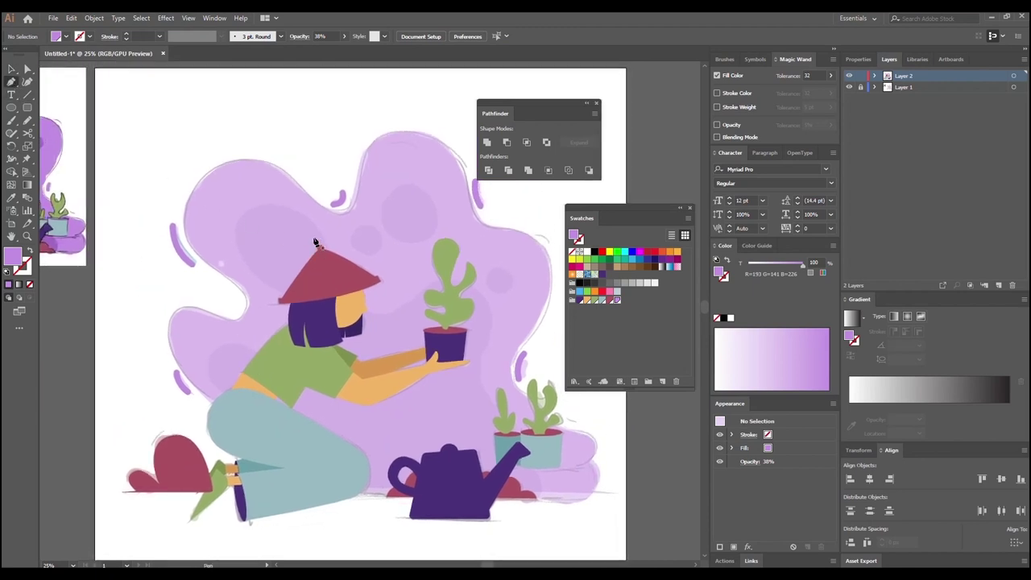
left_click_drag(229, 230, 221, 215)
left_click_drag(268, 288, 301, 305)
left_click_drag(331, 250, 316, 224)
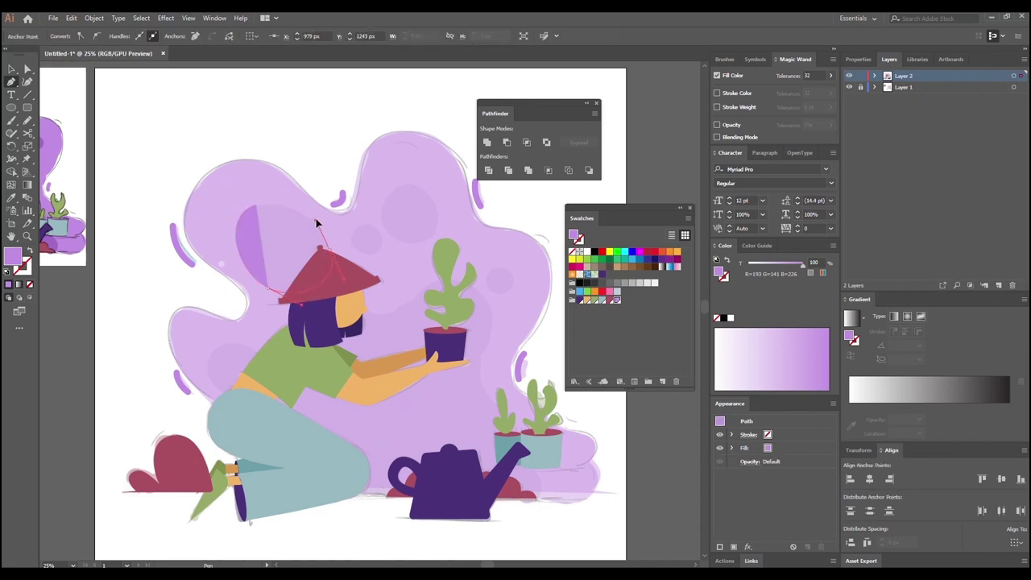
left_click(254, 203)
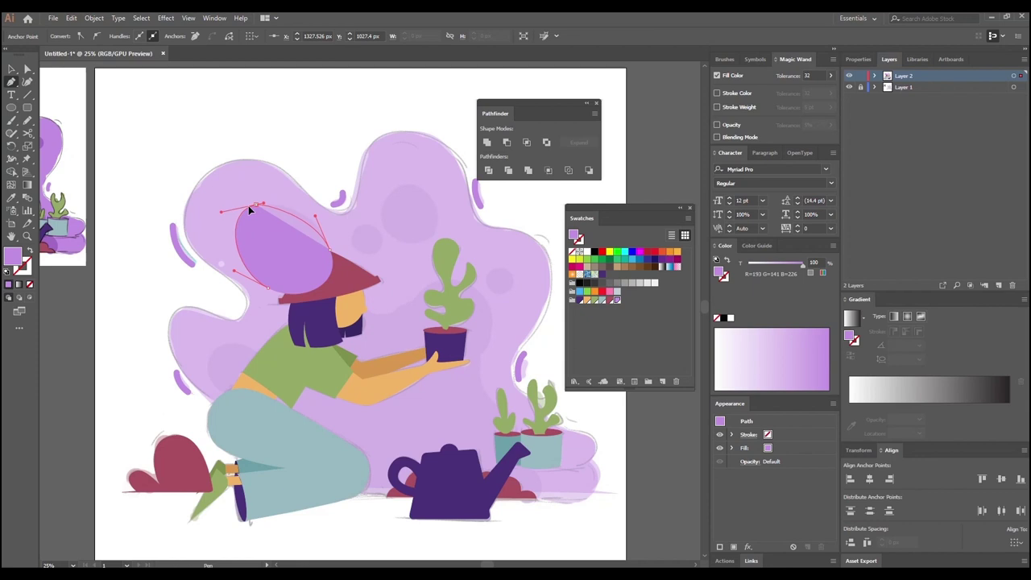
key("ctrl+z")
left_click_drag(257, 205, 246, 212)
key("ctrl+z")
left_click_drag(257, 209, 282, 197)
Step: Draw a light purple ellipse over the big round spot in the cloud's middle lobe and fit its outline to the sketch
left_click_drag(261, 292, 173, 261)
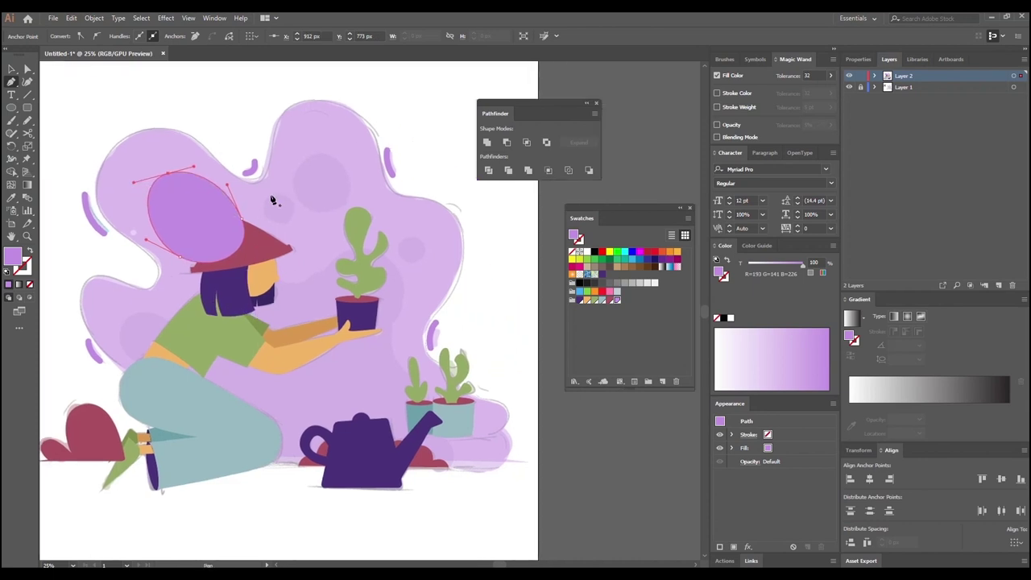
left_click(12, 108)
left_click_drag(292, 156, 351, 213)
left_click(27, 71)
left_click(321, 159)
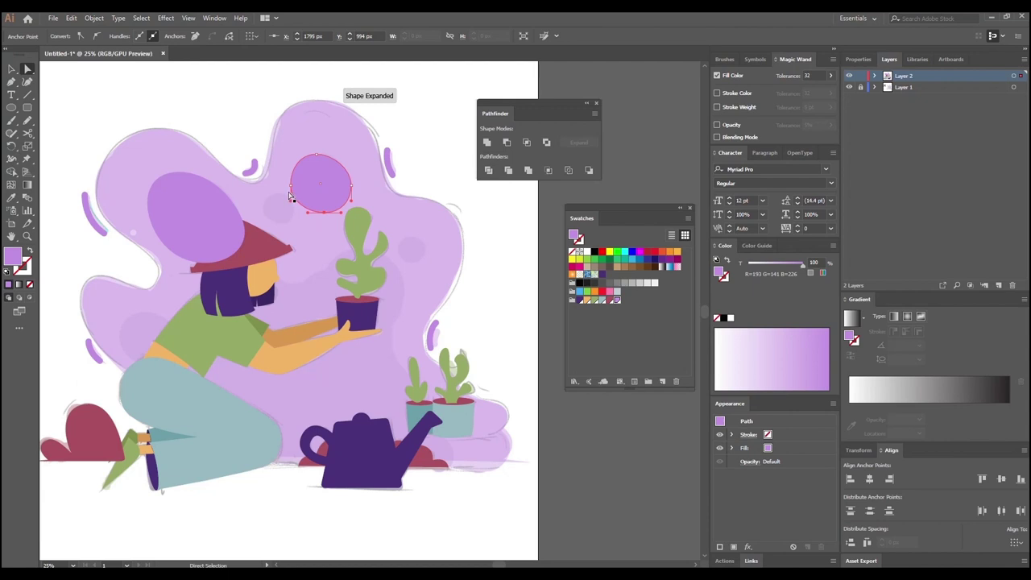
left_click(282, 230)
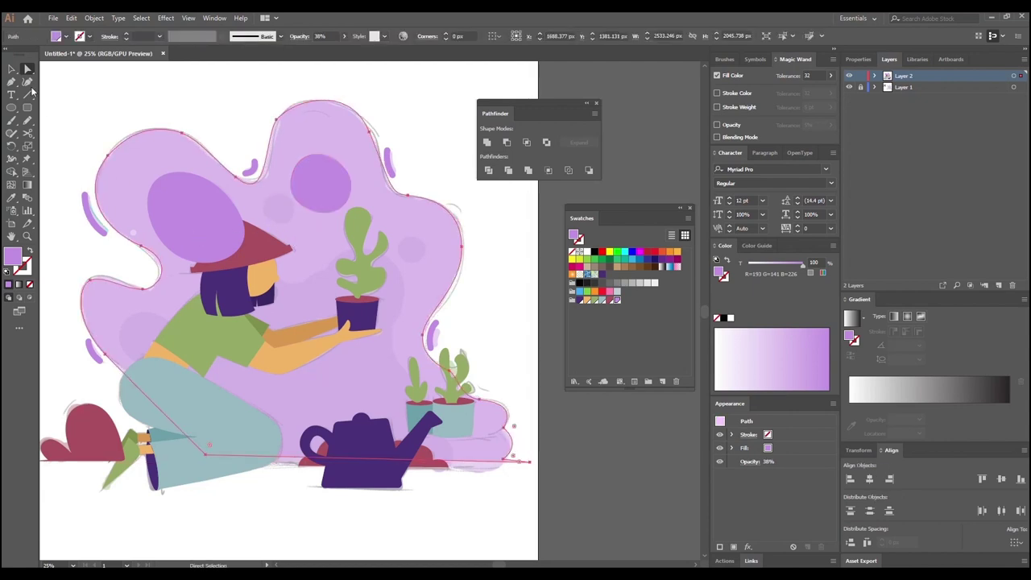
Step: Draw a small light purple ellipse over the round spot between the large oval and the middle-lobe spot
left_click(11, 70)
left_click(11, 107)
mouse_move(261, 198)
left_mouse_down()
mouse_move(295, 226)
mouse_move(276, 193)
left_mouse_up()
left_click(26, 70)
Step: Draw a light purple ellipse about 163 × 158 px over the sketched spot beside the held cactus
left_click_drag(324, 300, 296, 272)
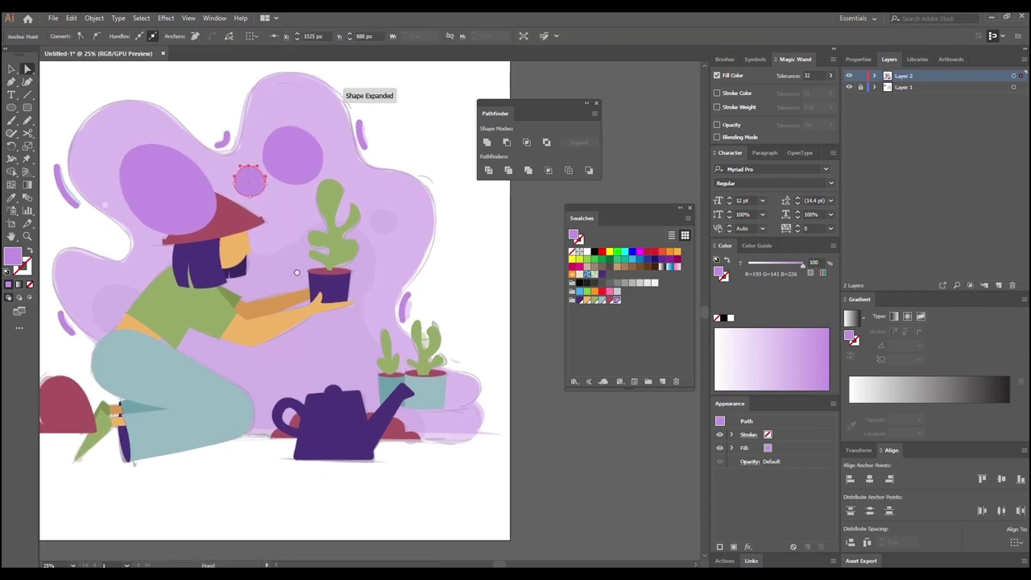
left_click(12, 108)
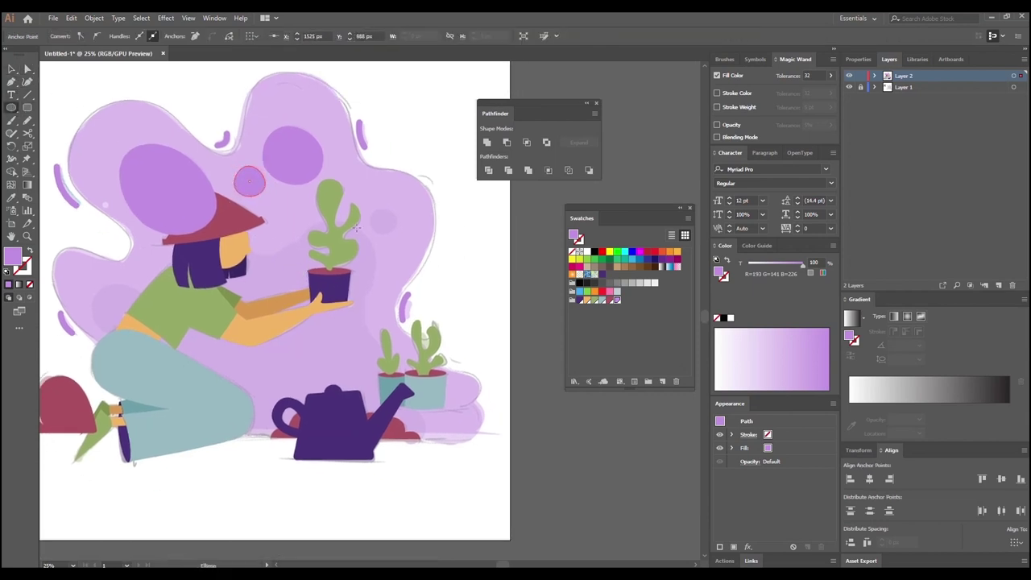
left_click_drag(387, 231, 399, 236)
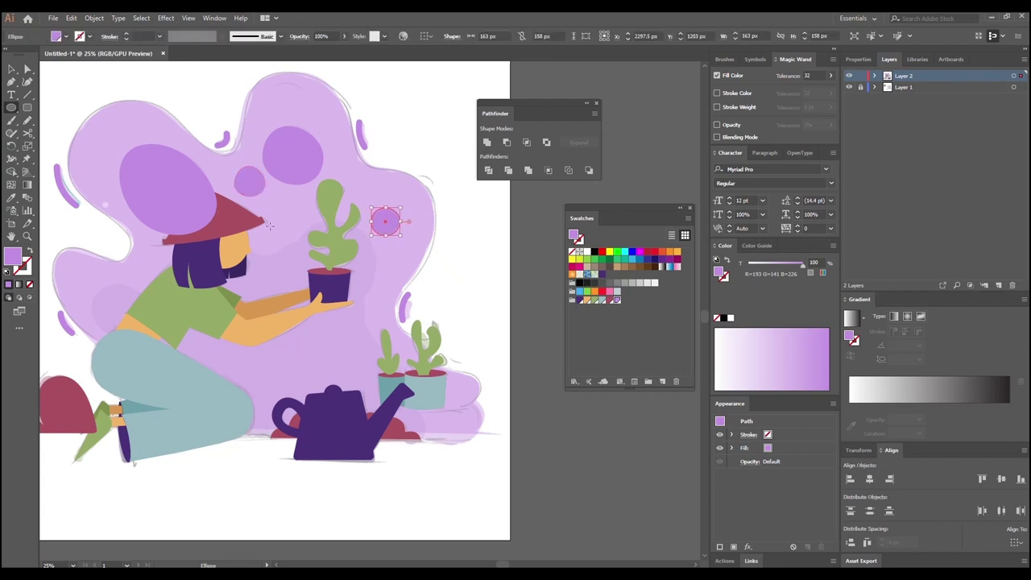
Step: Trace the large wavy inner area of the cloud behind the woman as a closed shape, from the face around the cactus and ground to the back
left_click_drag(265, 289, 330, 272)
key("p")
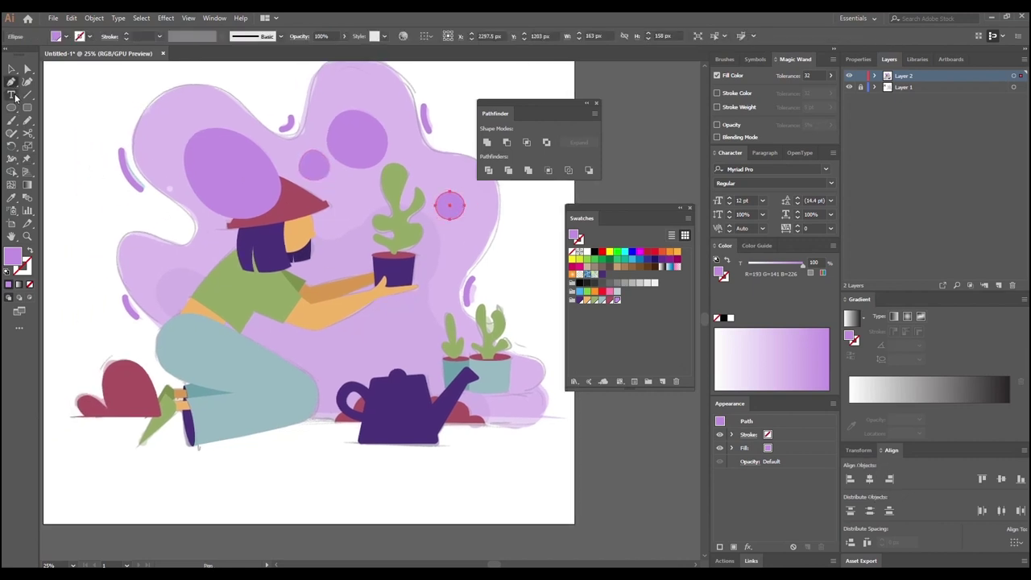
left_click(305, 228)
left_click_drag(355, 231, 358, 229)
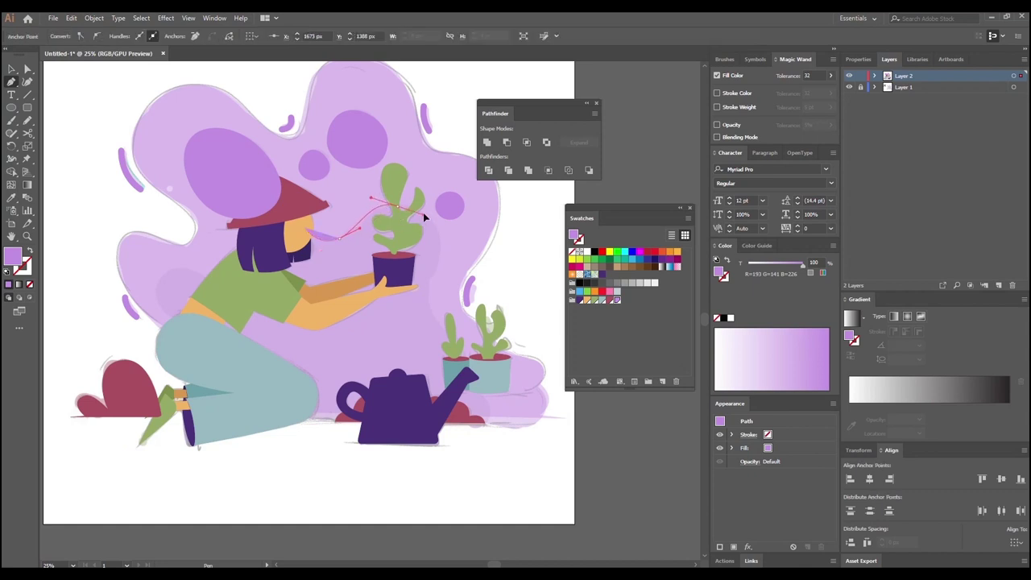
left_click_drag(423, 211, 418, 208)
left_click_drag(439, 245, 437, 270)
left_click_drag(425, 305, 488, 430)
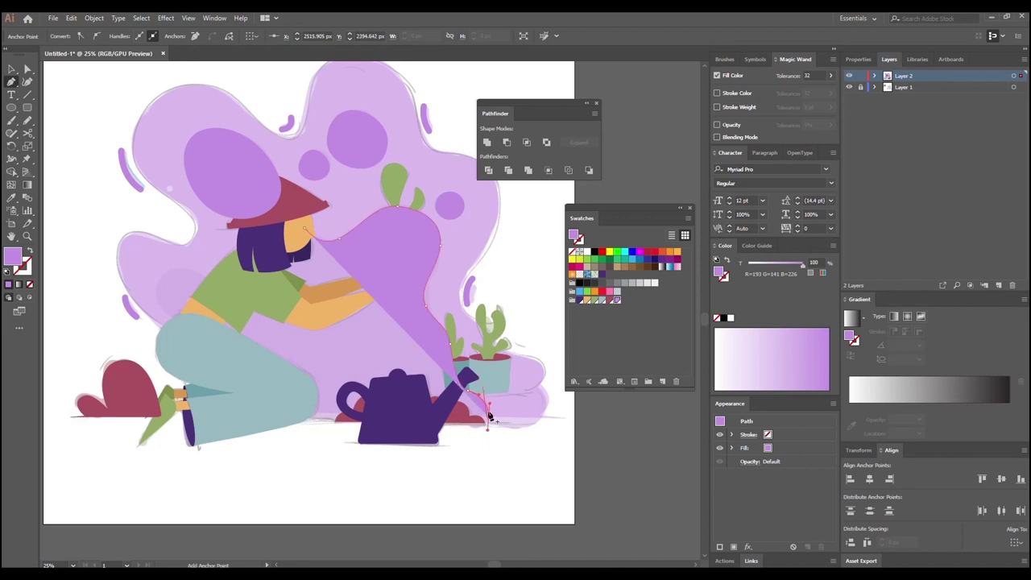
left_click(488, 417)
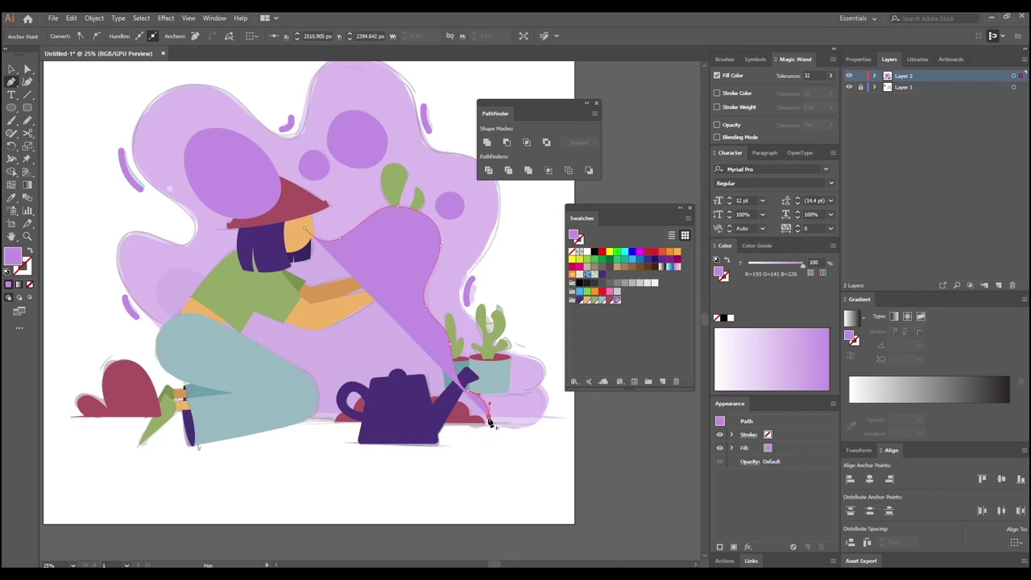
left_click(255, 415)
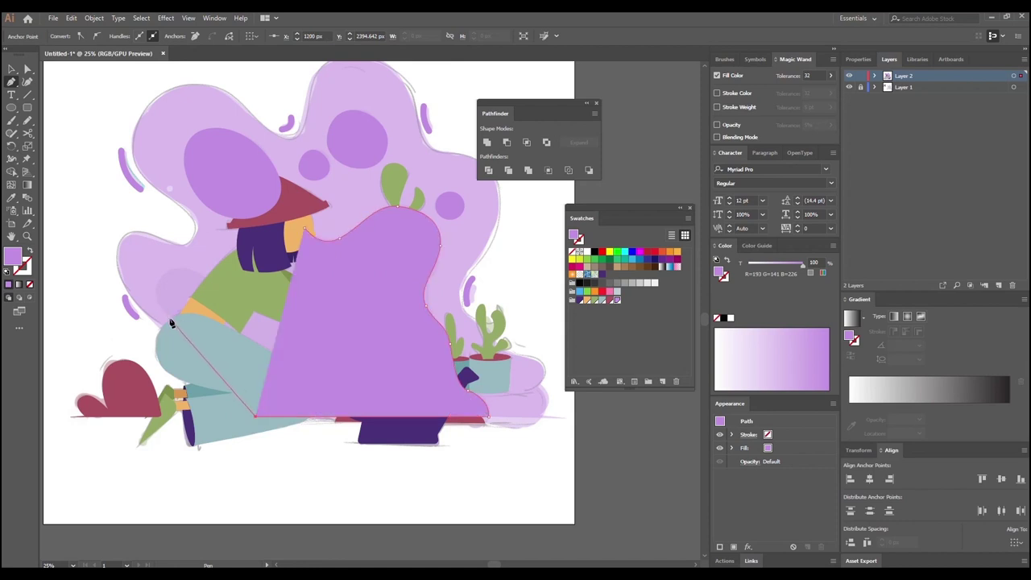
left_click(168, 318)
left_click_drag(164, 277, 184, 255)
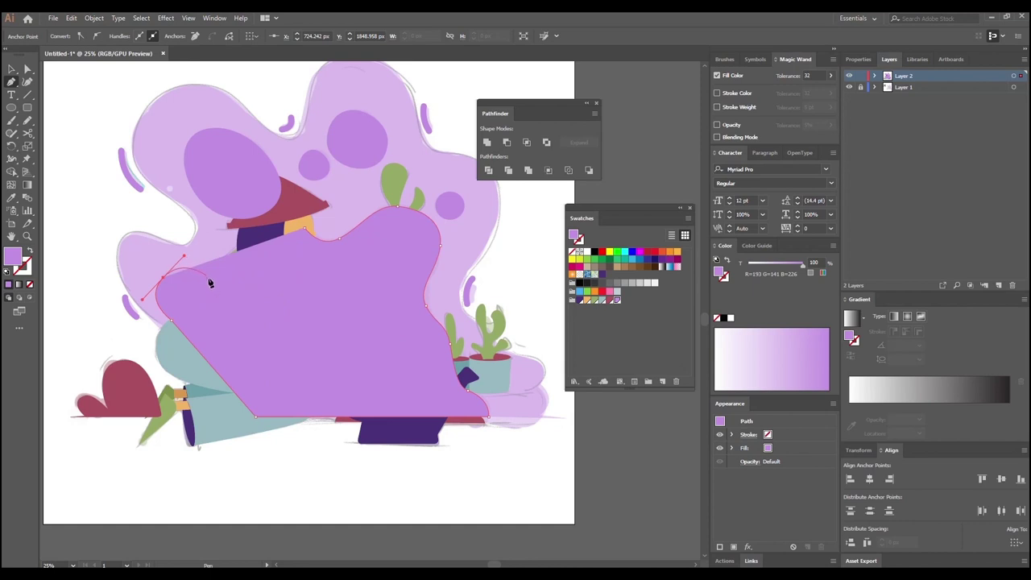
left_click(208, 277)
left_click_drag(304, 230, 319, 247)
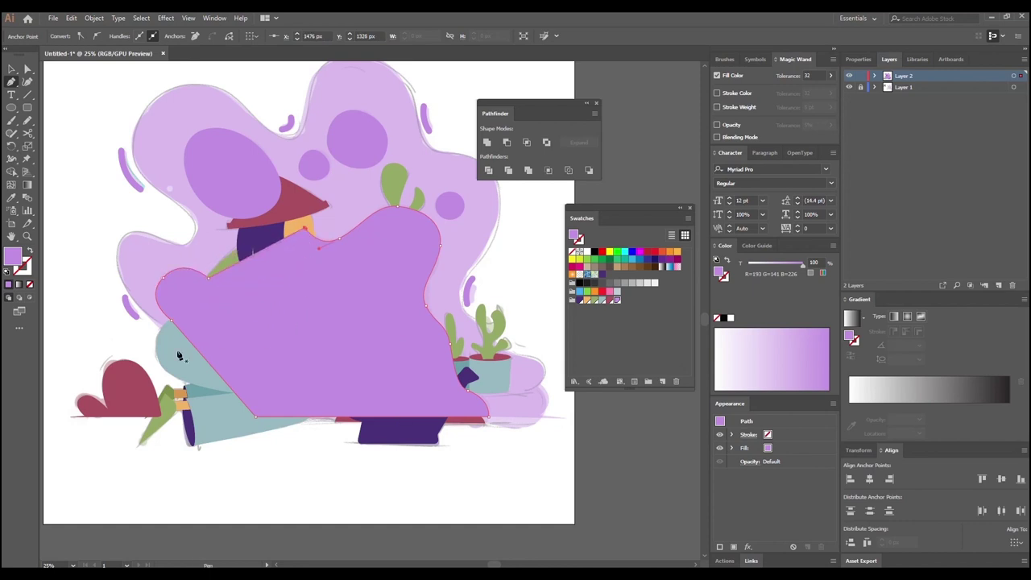
Step: Select the large inner shape with the four spots and fill them with the darker purple sampled from the reference picture
key("v")
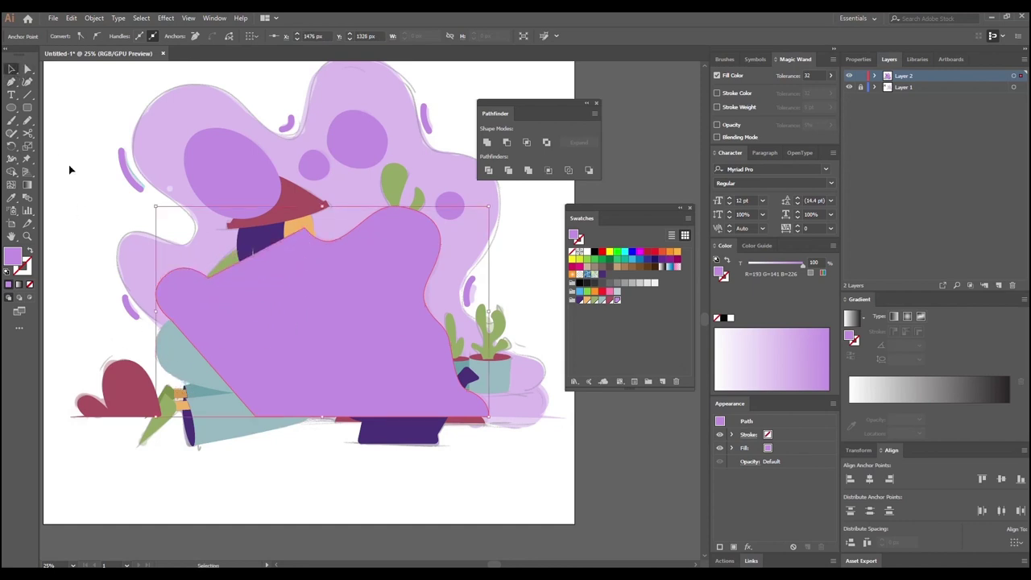
key("ctrl+minus")
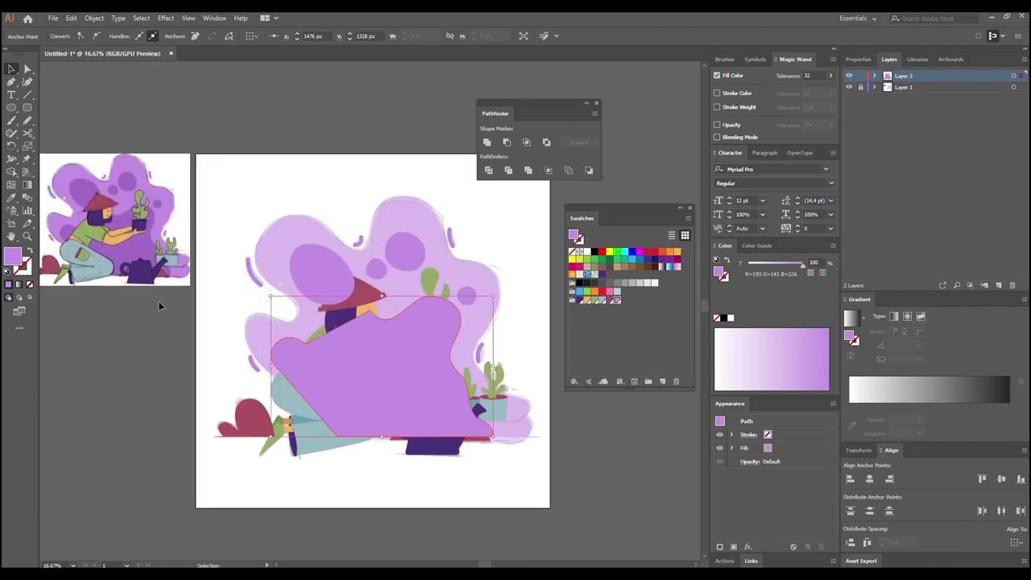
left_click(313, 270, "shift")
left_click(376, 268, "shift")
left_click(407, 256, "shift")
left_click(467, 298, "shift")
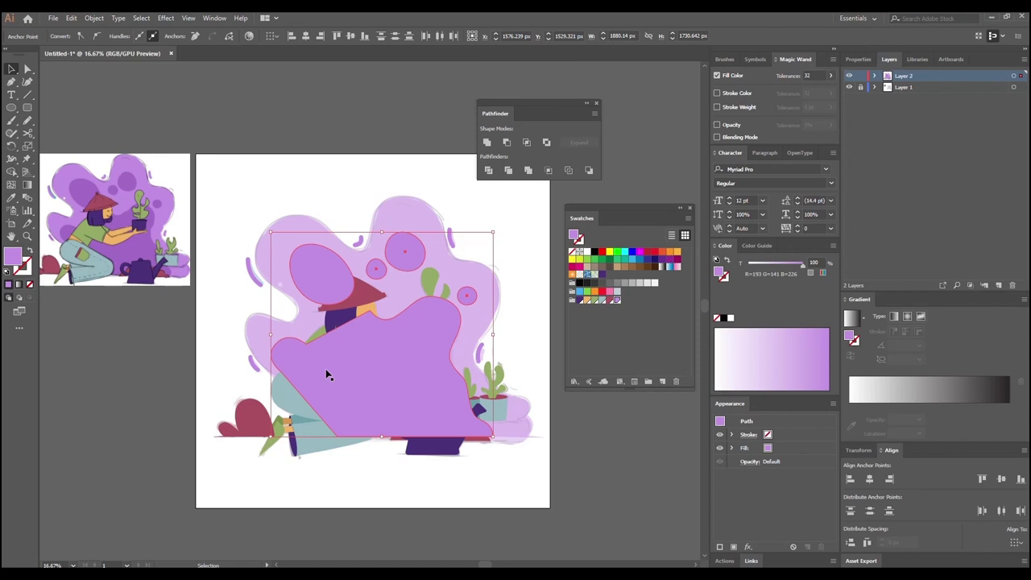
left_click(13, 197)
left_click(64, 269)
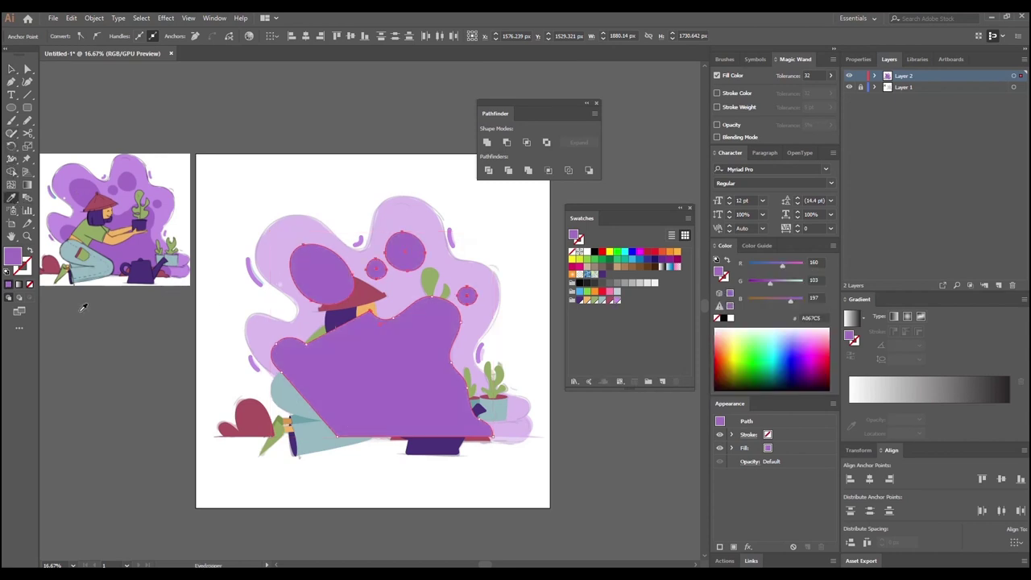
Step: Save the sampled darker purple (R=160 G=103 B=197) as a swatch in the illustration's colour group
left_click_drag(14, 260, 624, 302)
double_click(624, 301)
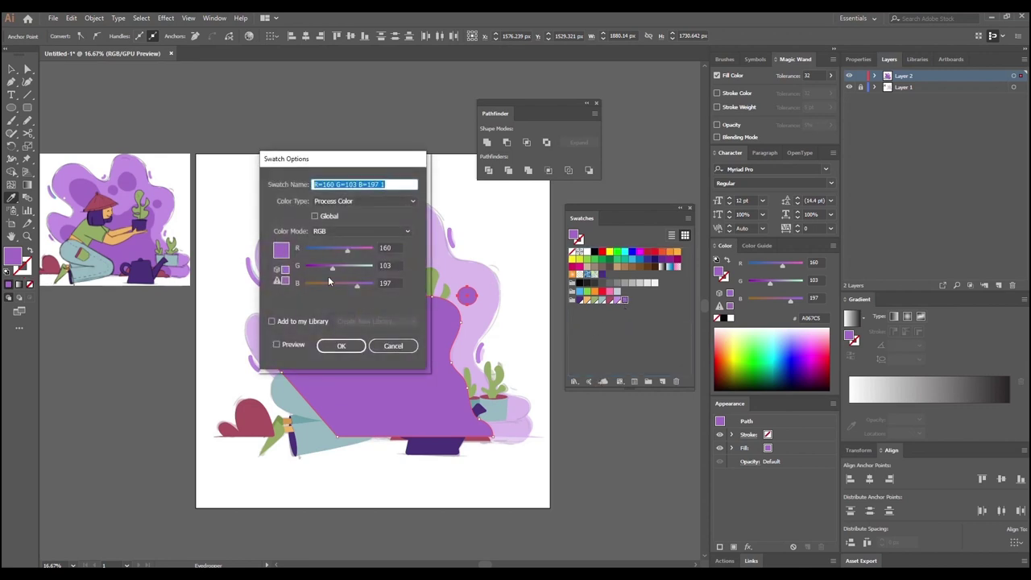
left_click(340, 345)
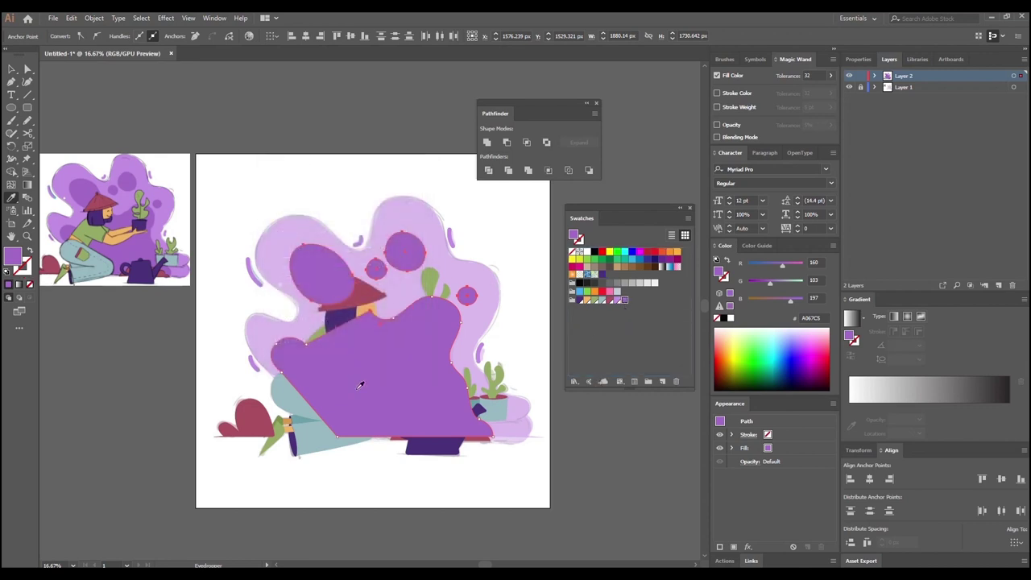
Step: Reselect the four darker purple spots and the large inner shape and group them together
key("v")
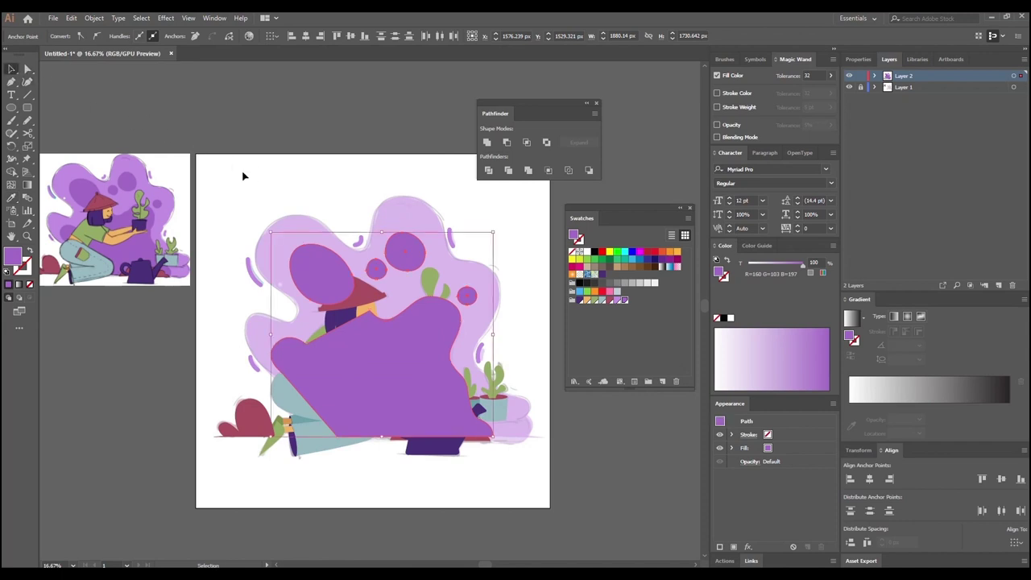
left_click(231, 166)
left_click(285, 241)
key("a")
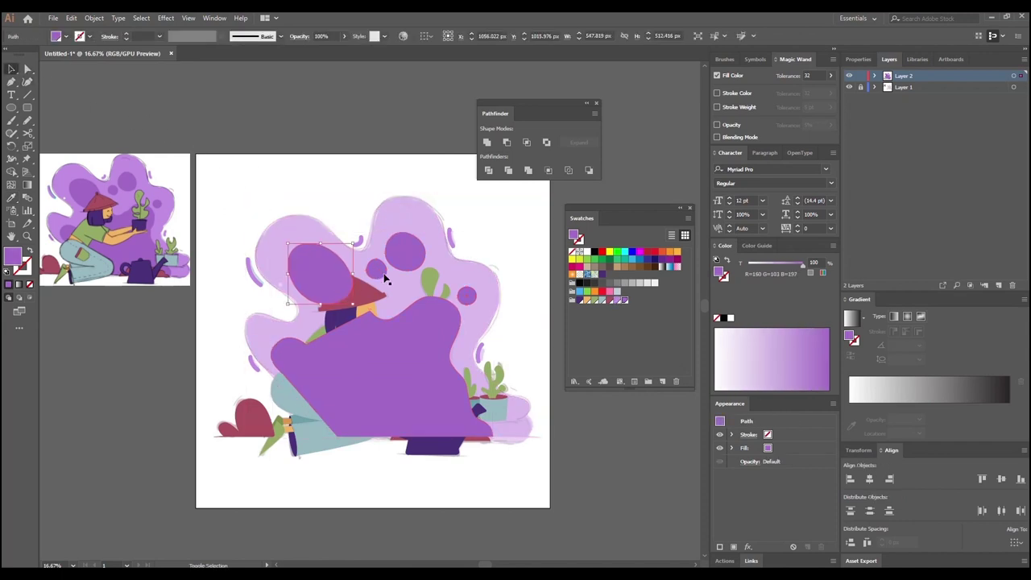
left_click(377, 306)
left_click(377, 274, "shift")
left_click(400, 258, "shift")
left_click(471, 298, "shift")
left_click(430, 355, "shift")
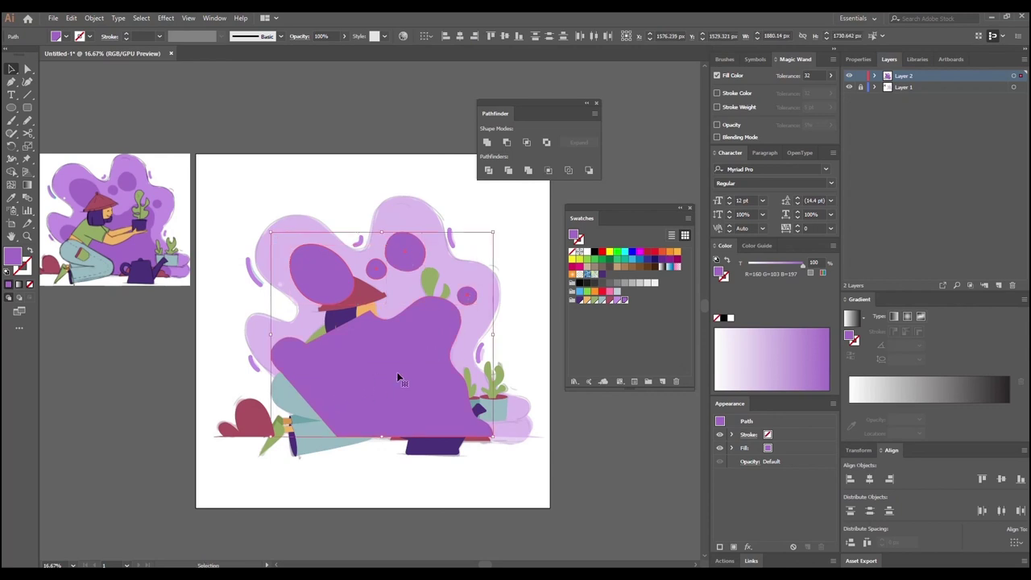
key("ctrl+g")
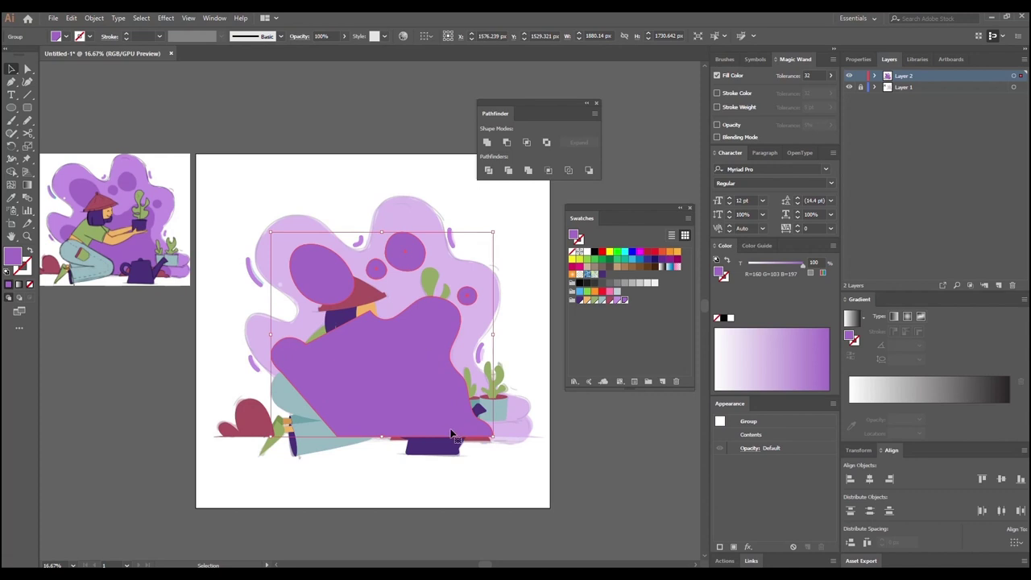
Step: Send the group of darker purple shapes to the back of the stacking order and deselect it
key("ctrl")
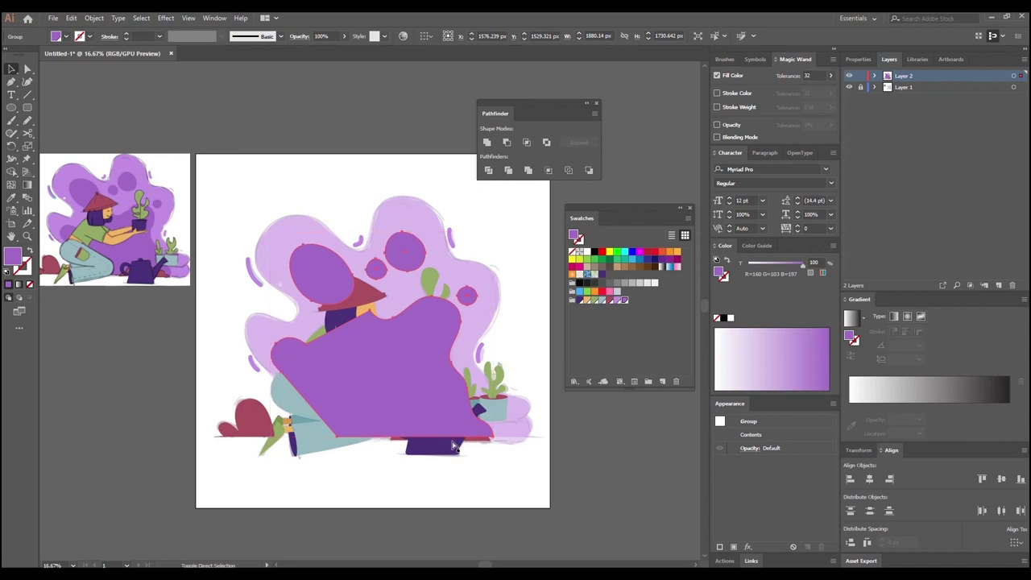
key("ctrl+shift+[")
left_click(247, 198)
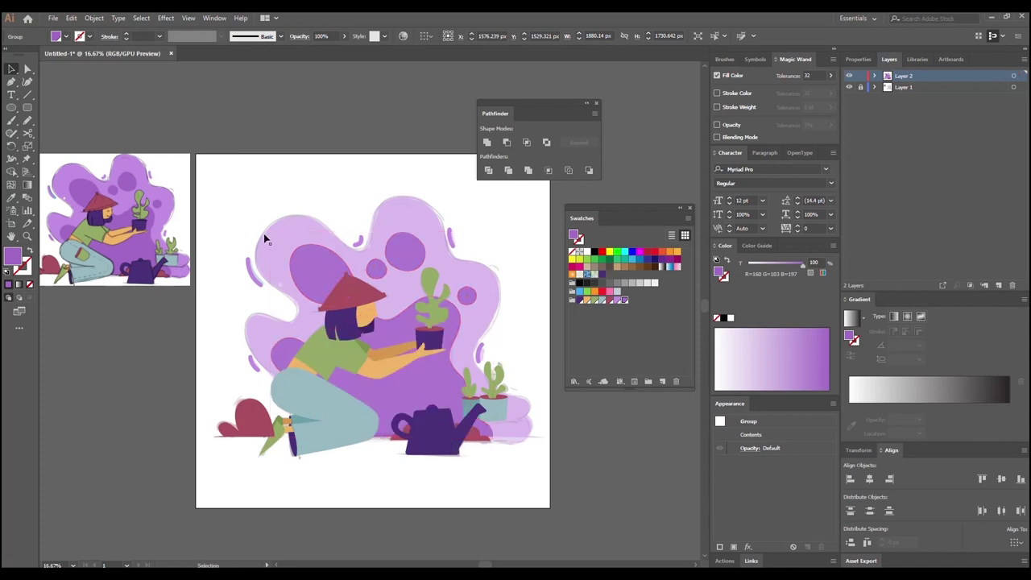
Step: Set the background cloud's opacity to 100% and send it to the back of the stacking order
left_click(259, 240)
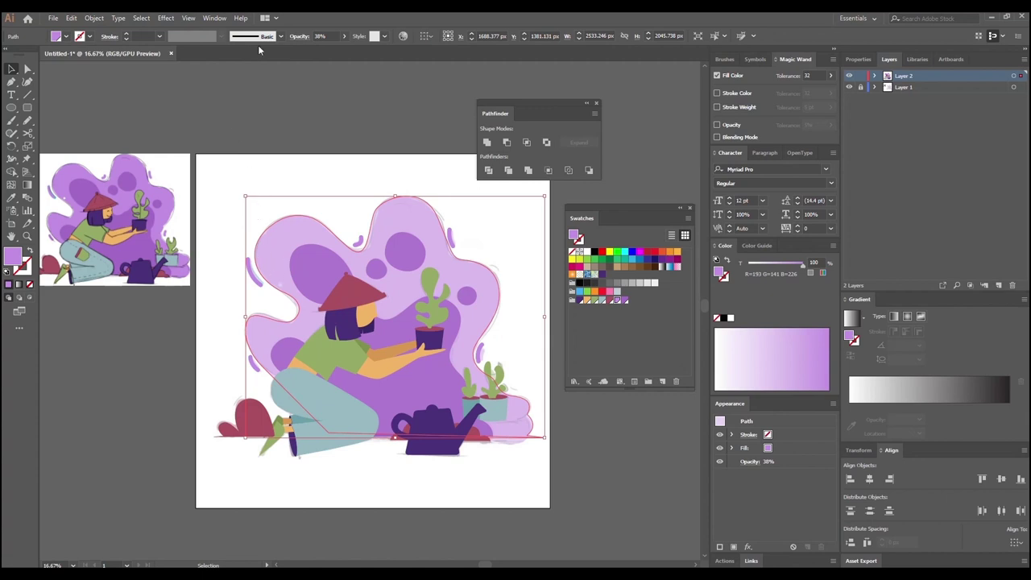
left_click_drag(319, 51, 368, 52)
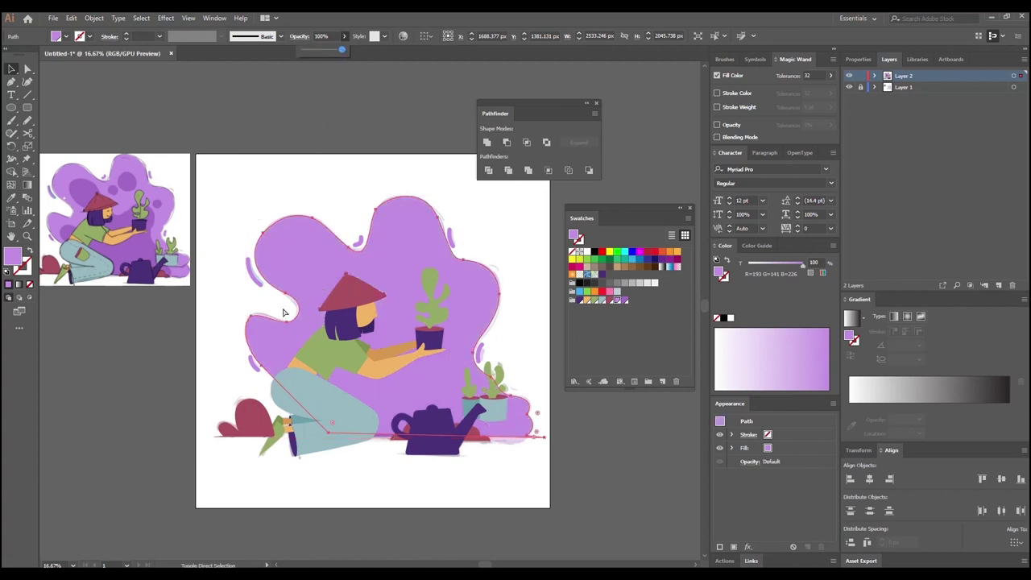
key("ctrl")
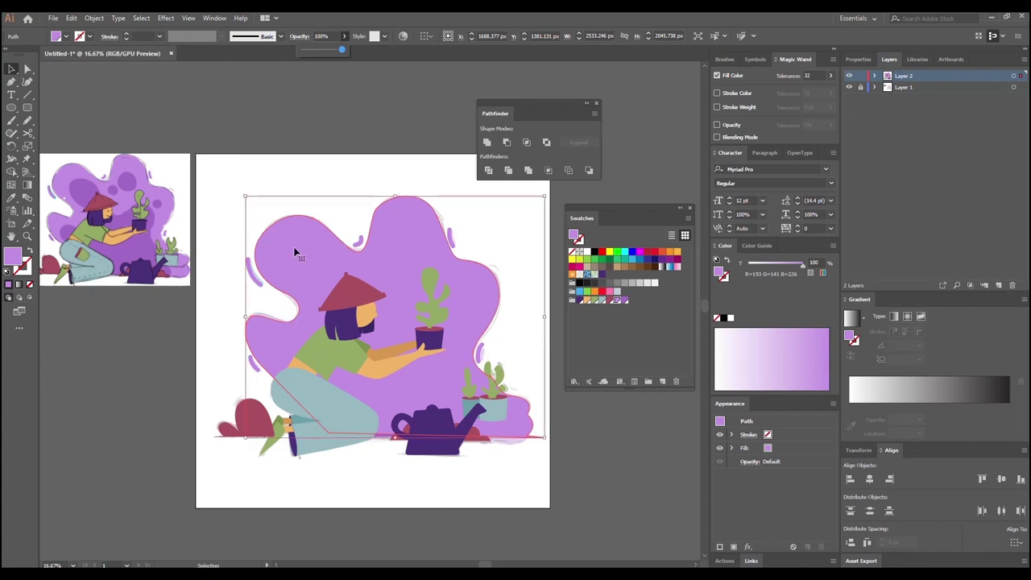
left_click_drag(279, 246, 262, 274)
key("ctrl+z")
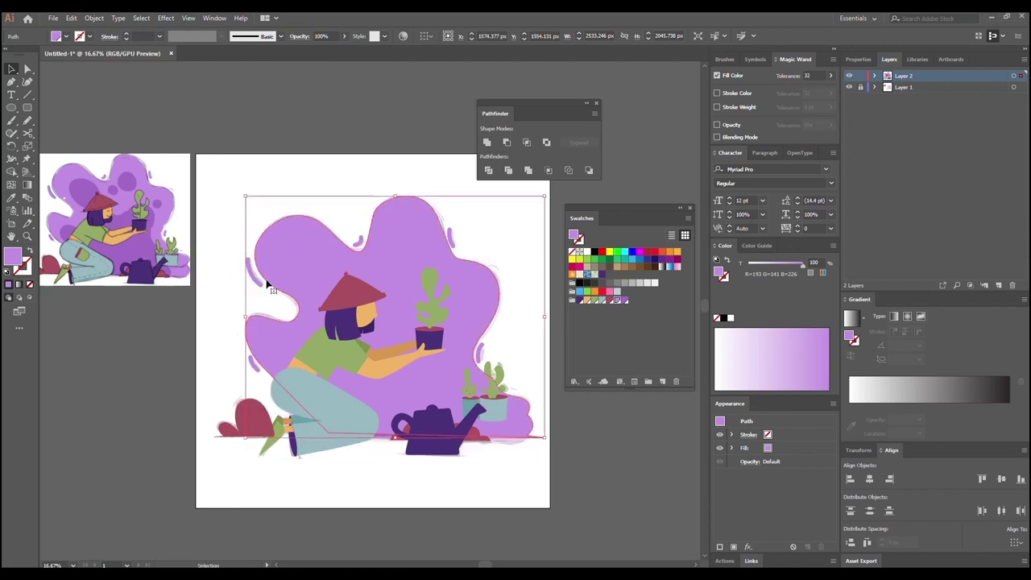
left_click(244, 160)
left_click(283, 239)
key("ctrl+shift+[")
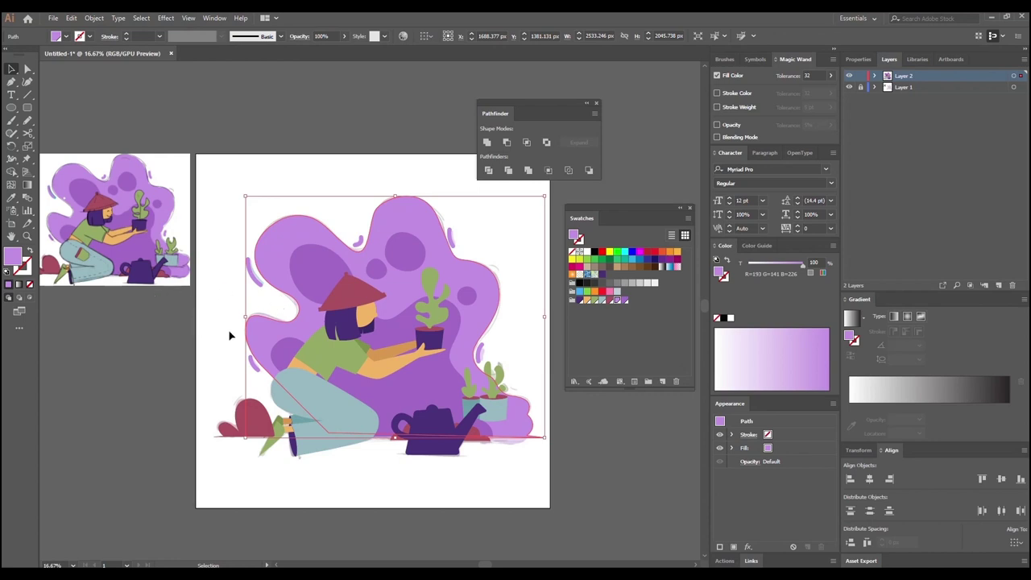
Step: Group the background cloud with the darker purple shapes and the surrounding accent dashes, and send the group to the back
left_click(257, 280, "shift")
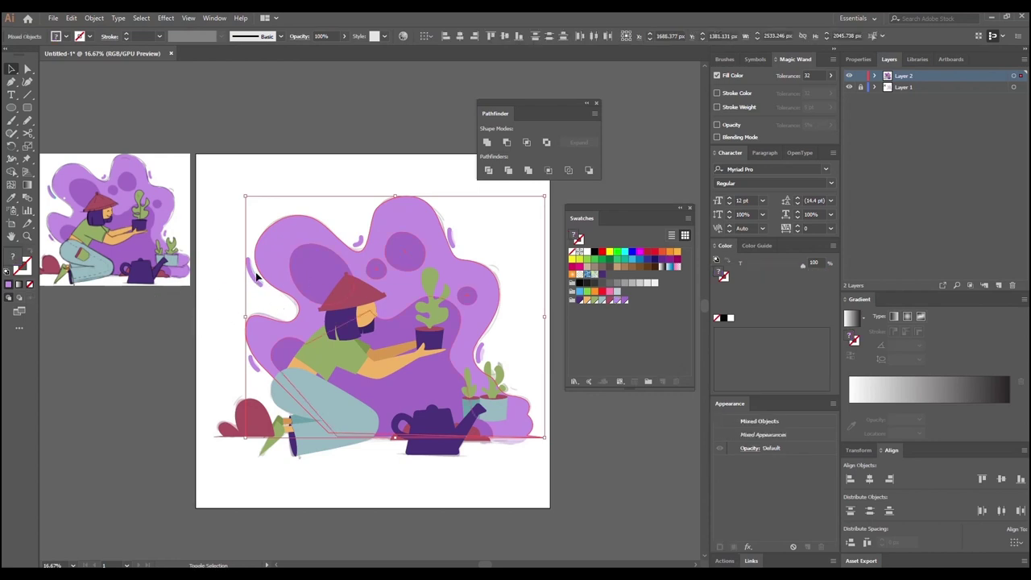
left_click(257, 304, "shift")
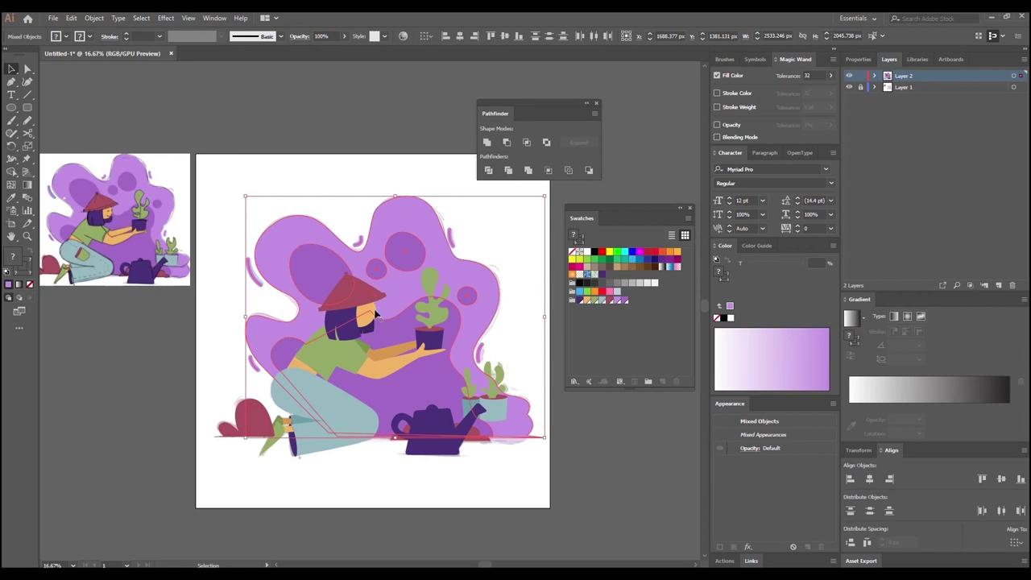
key("ctrl+g")
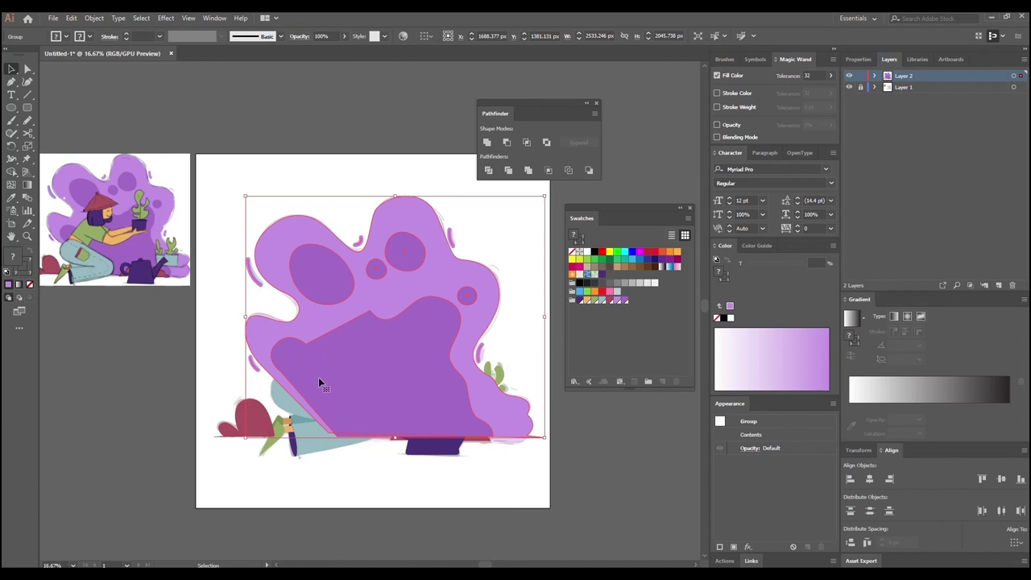
key("ctrl")
key("ctrl+z")
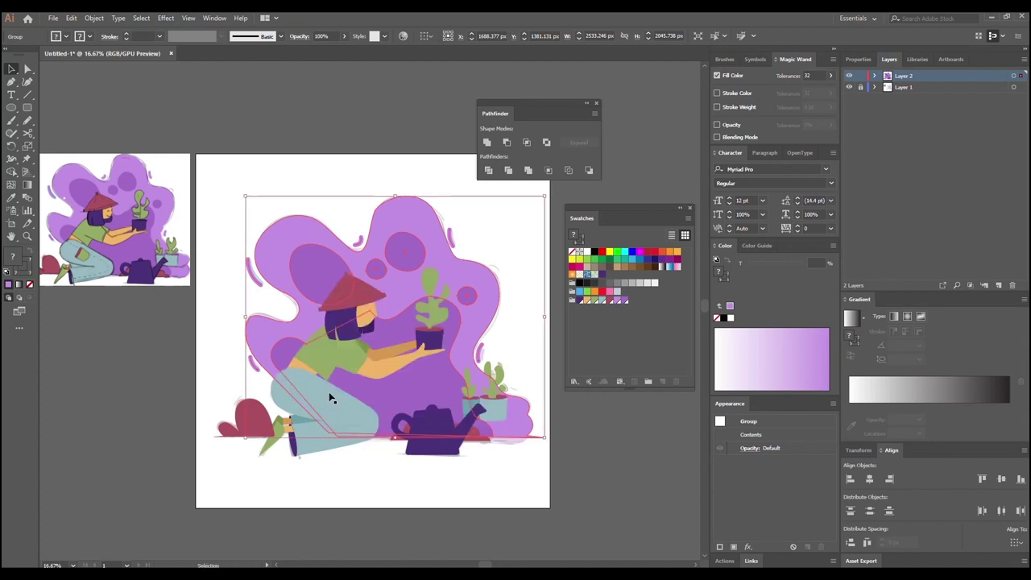
left_click(370, 482)
left_click_drag(348, 474, 318, 467)
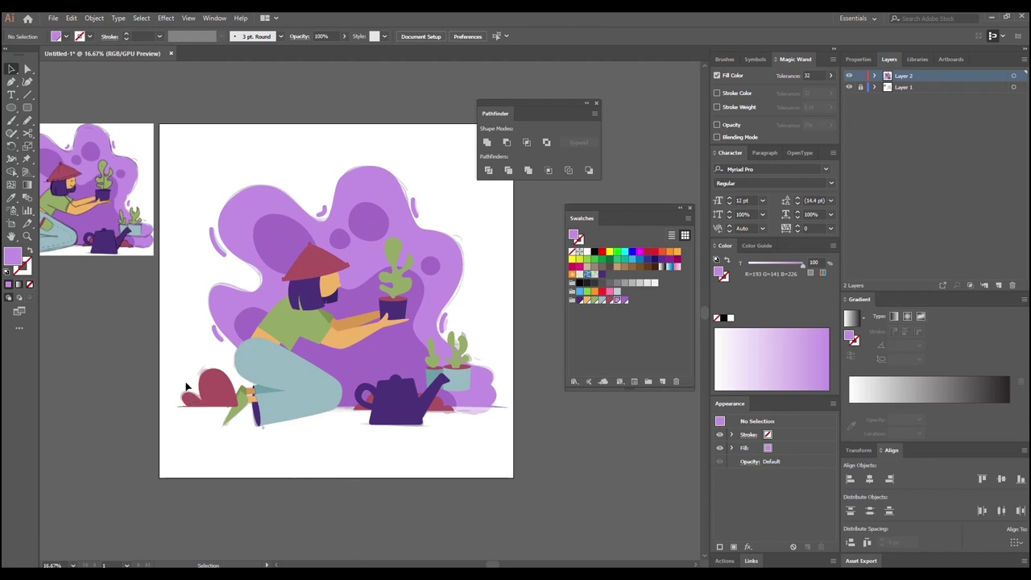
left_click(208, 406)
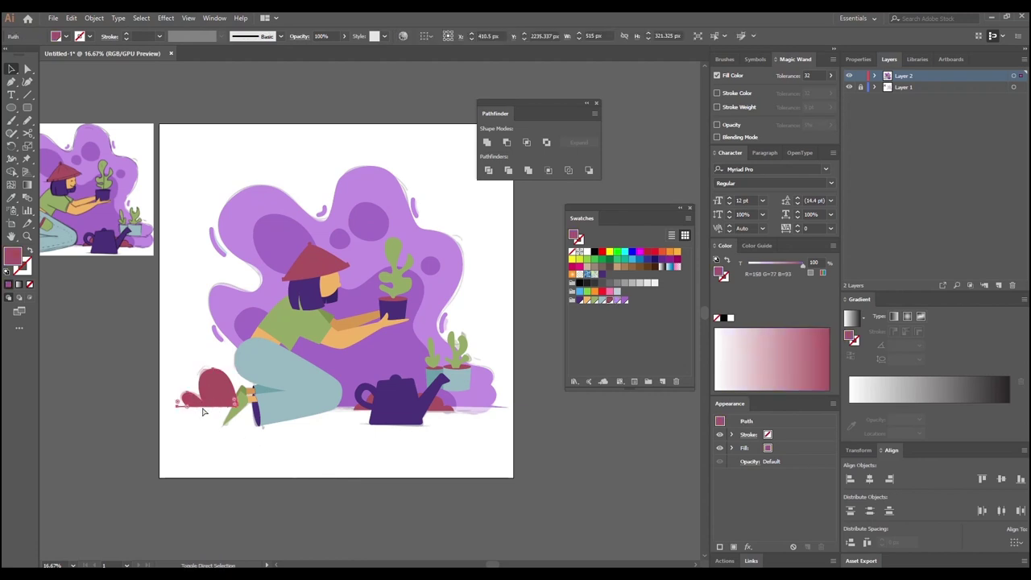
left_click(214, 438)
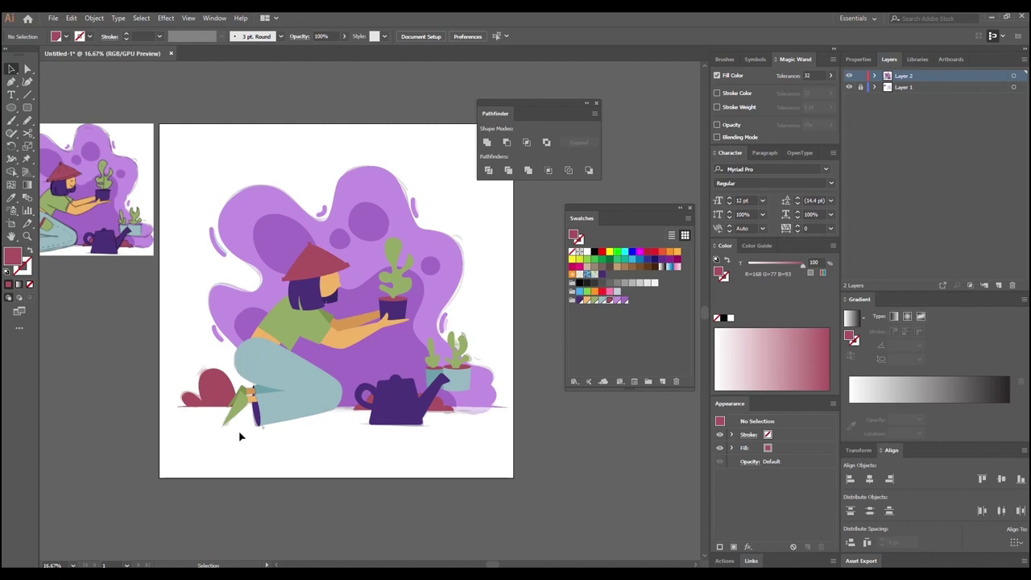
Step: Lower the opacity of the purple background group to 0% so the sketch around the hat can be traced
key("ctrl+equal")
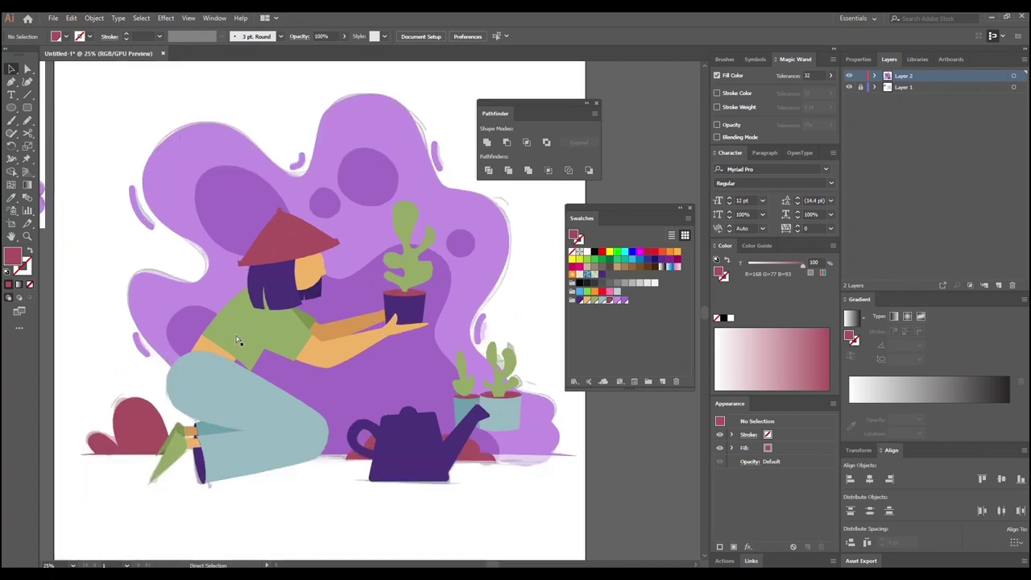
left_click_drag(167, 333, 390, 396)
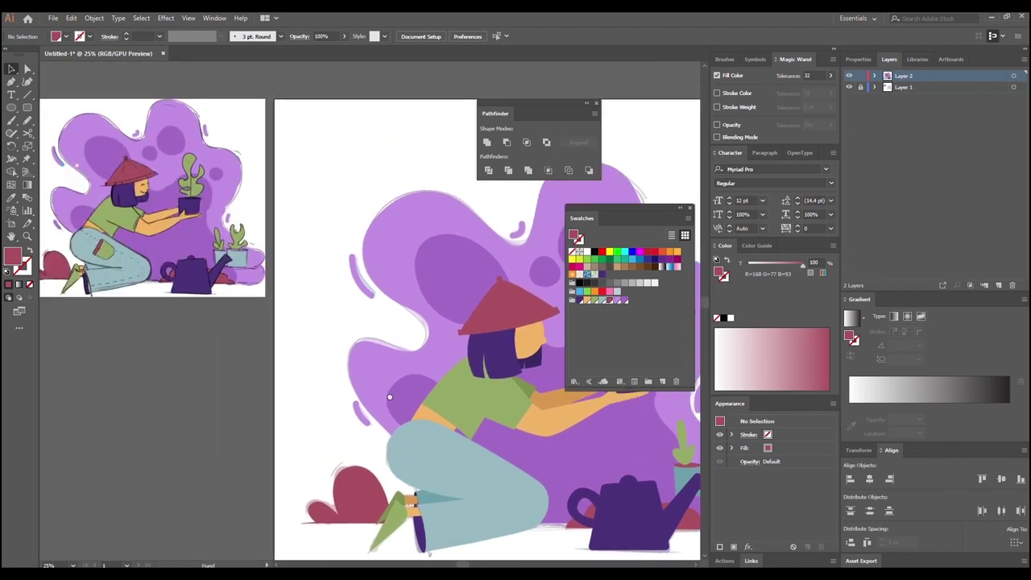
left_click_drag(409, 349, 288, 366)
left_click(382, 323)
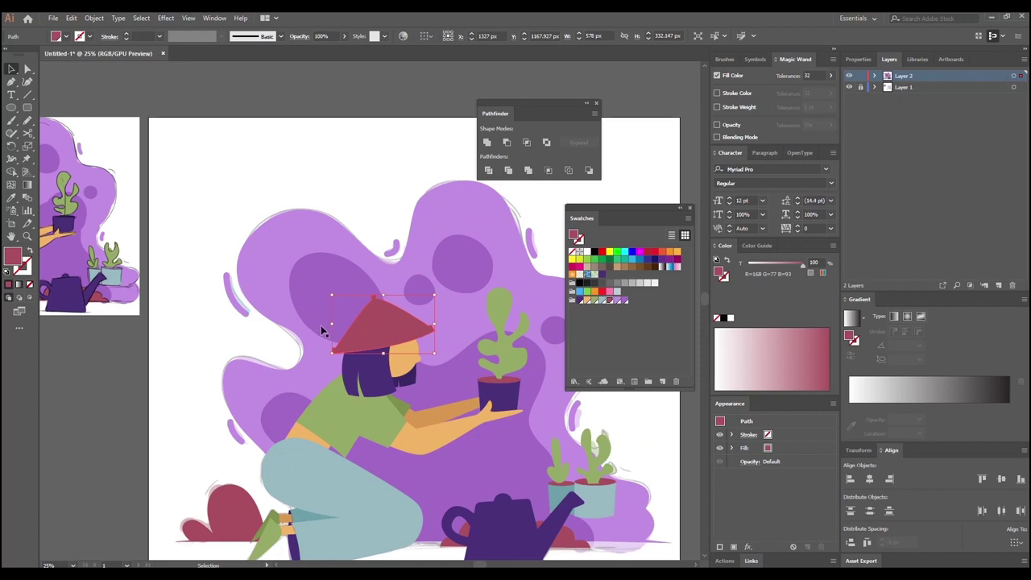
key("ctrl+plus")
key("space")
left_click_drag(381, 322, 371, 366)
left_click(11, 81)
left_click(12, 71)
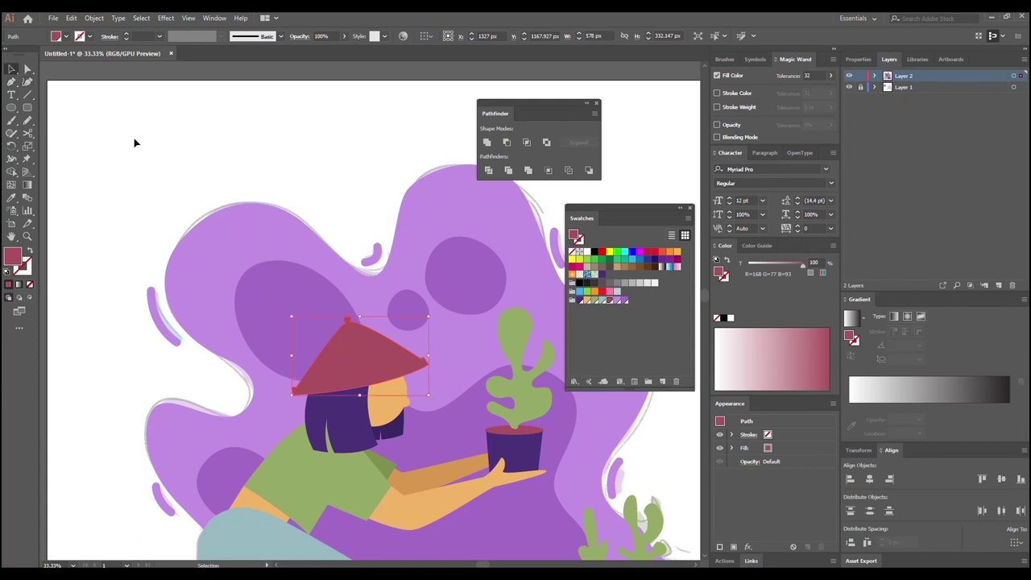
left_click(249, 234)
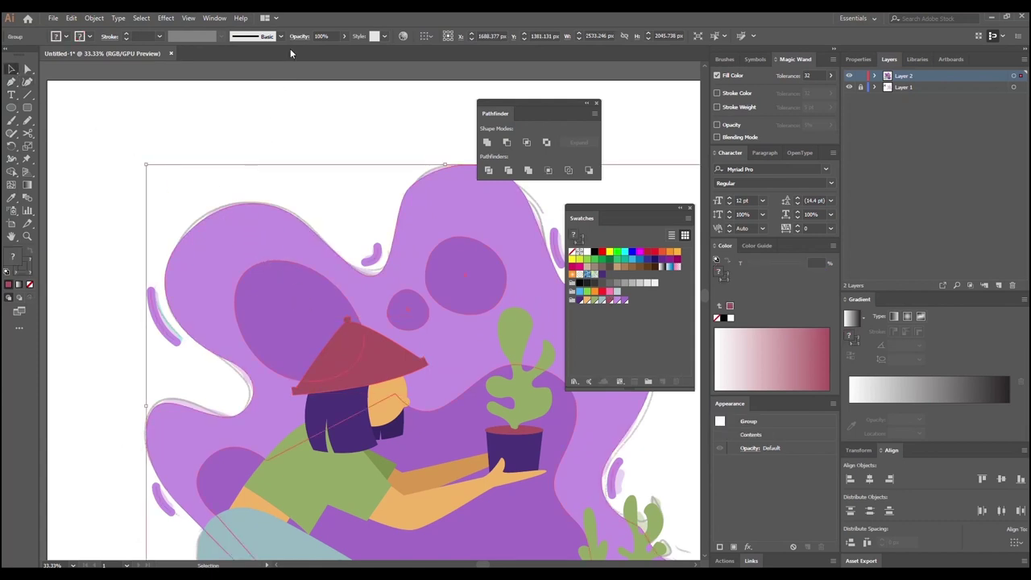
left_click(343, 37)
left_click_drag(340, 51, 301, 129)
left_click(193, 133)
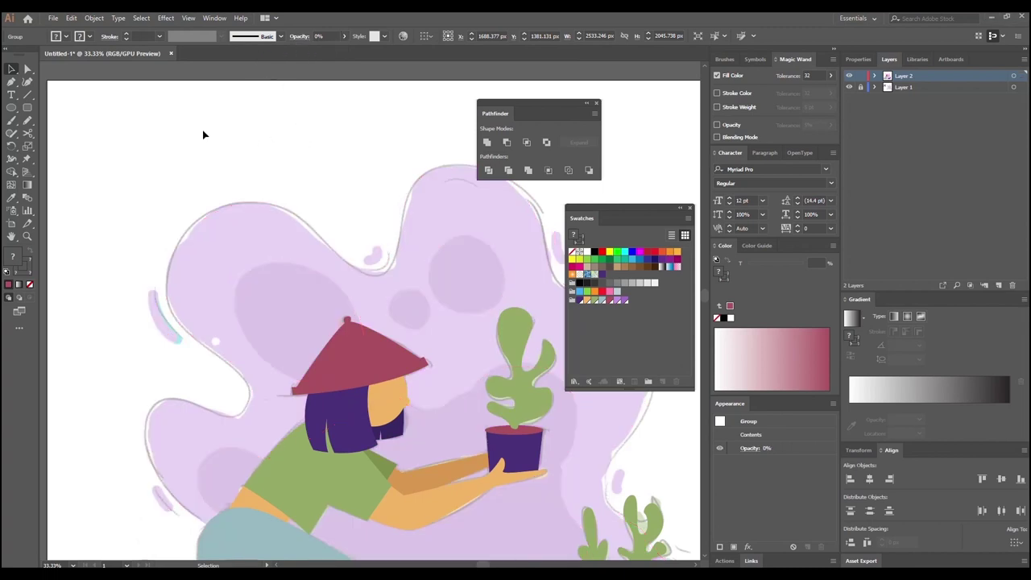
Step: Set the red hat's opacity to 55% and keep the hat selected
left_click(351, 352)
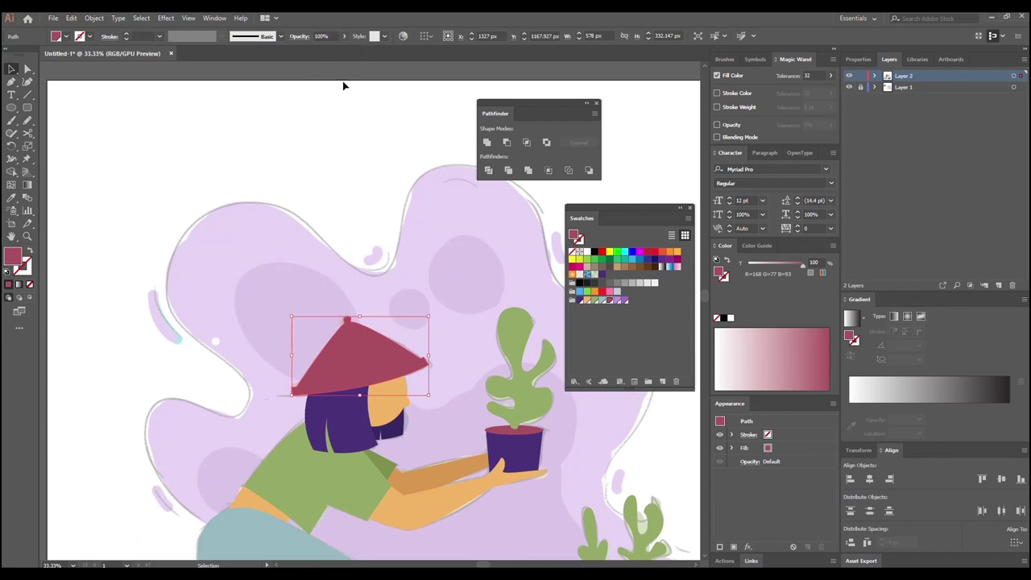
left_click(344, 36)
left_click_drag(343, 51, 324, 53)
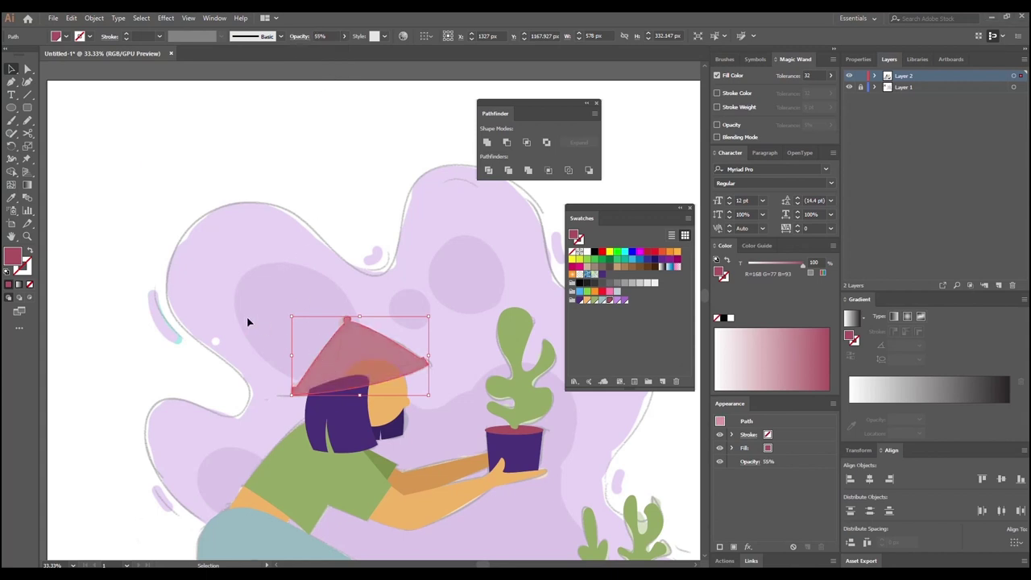
left_click(290, 361)
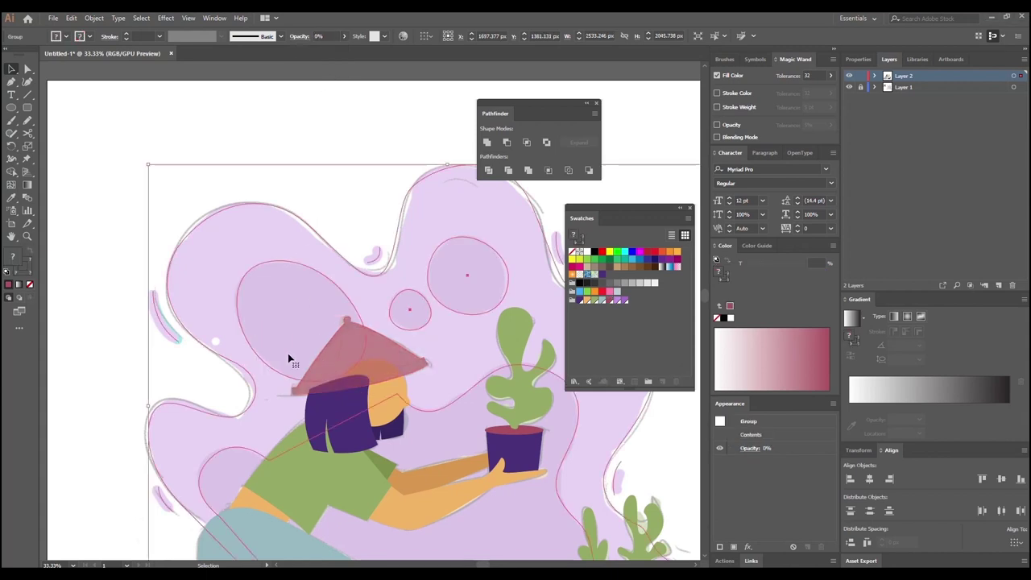
left_click(330, 364)
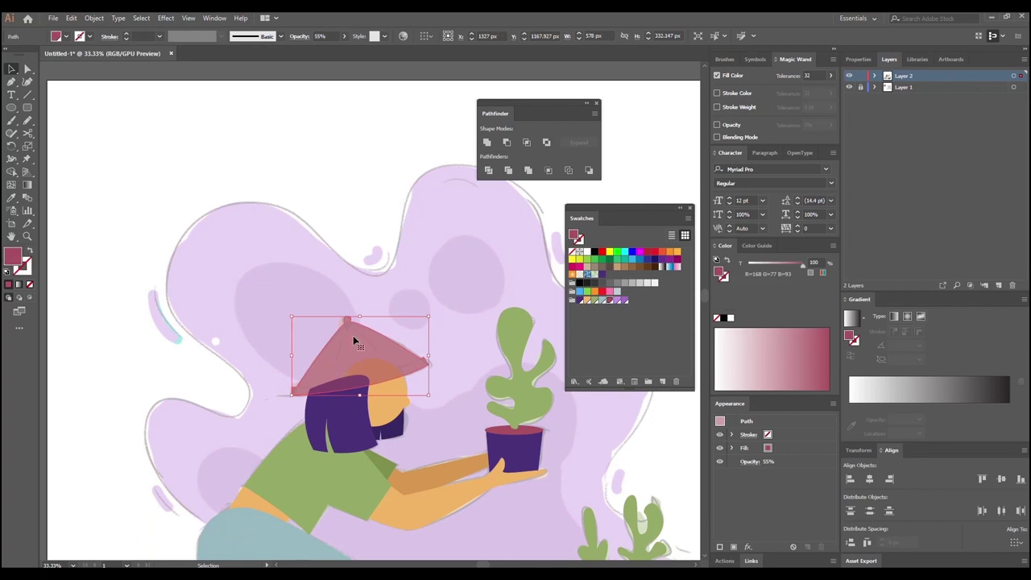
Step: Draw a short curved Pen line from the hat's tip down its front, about 111 px wide and 93 px high
left_click(11, 83)
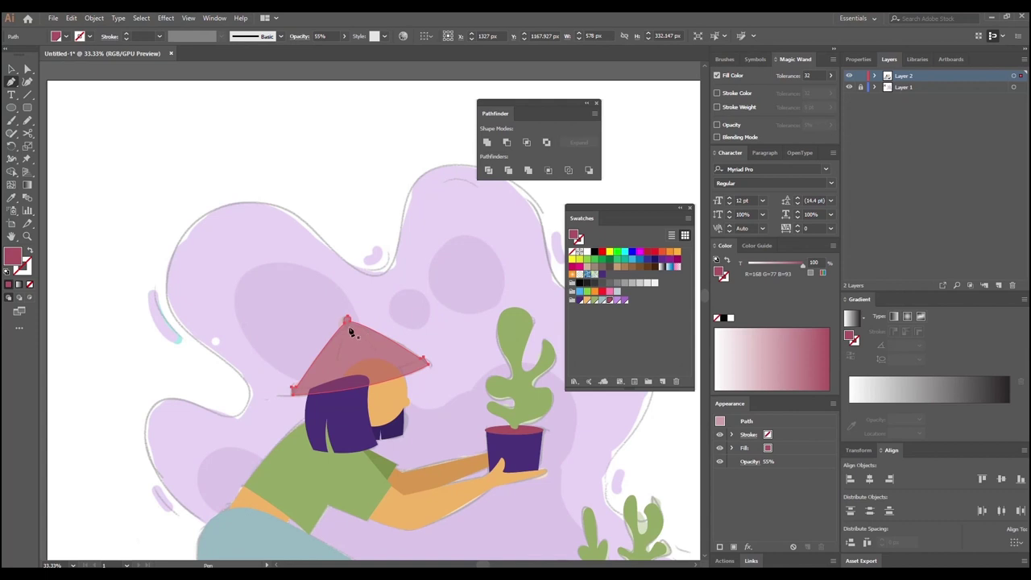
left_click(346, 320)
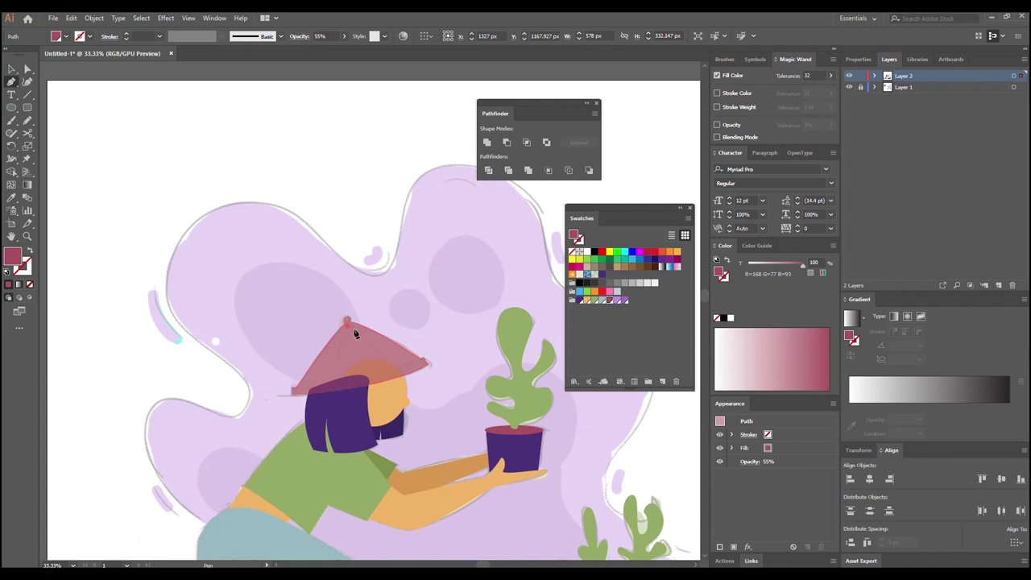
left_click(384, 358)
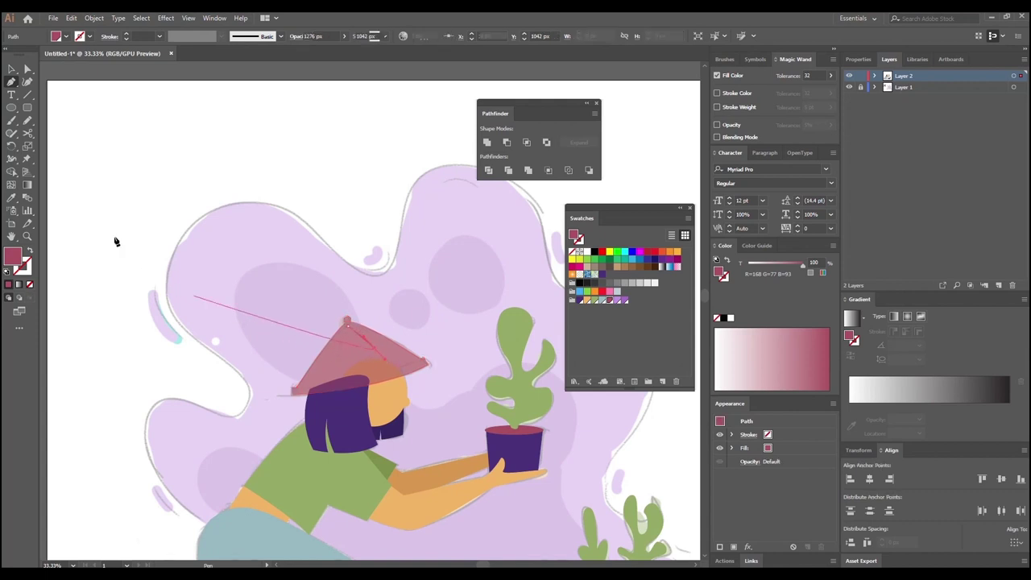
left_click(12, 69)
left_click(171, 197)
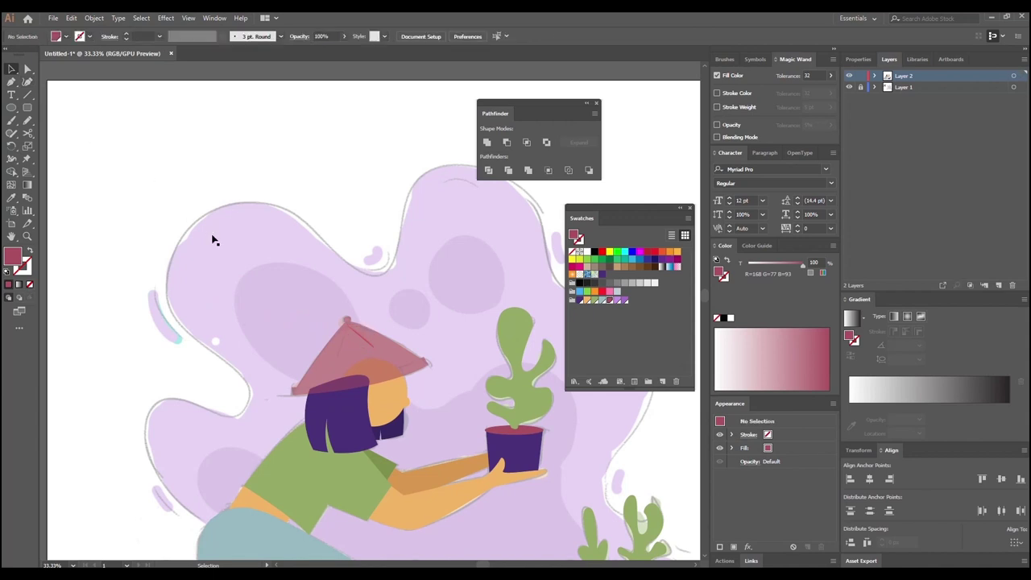
Step: Recolour the new line on the hat with dark red 662231 and swap it to the stroke, leaving no fill
left_click(360, 337)
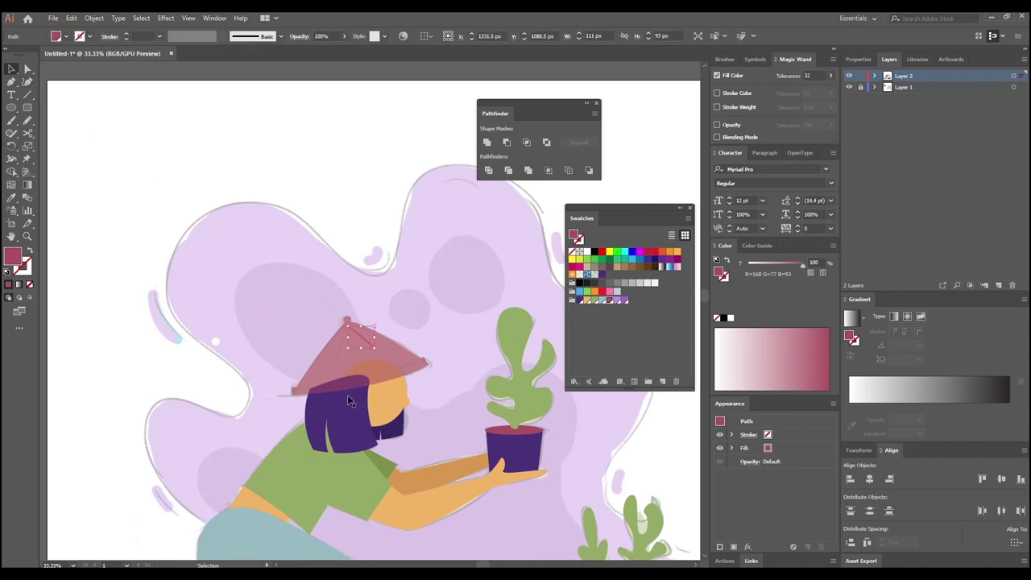
double_click(14, 258)
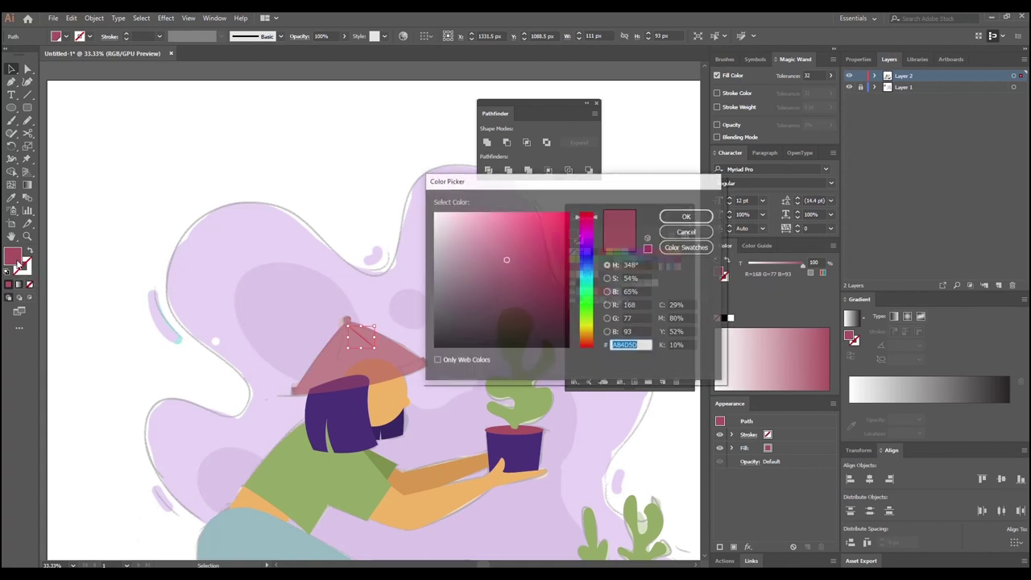
left_click_drag(505, 261, 523, 294)
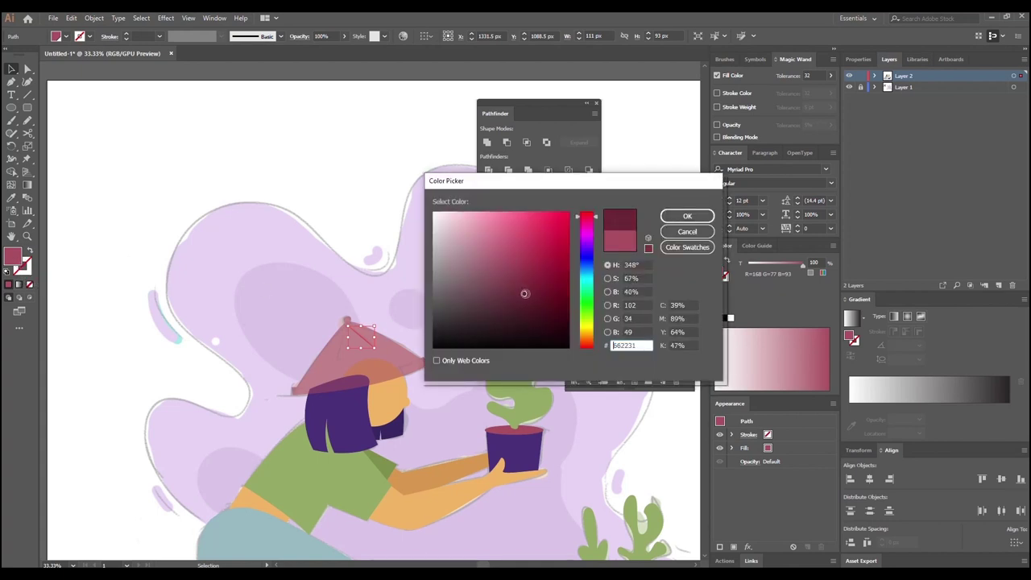
left_click(685, 217)
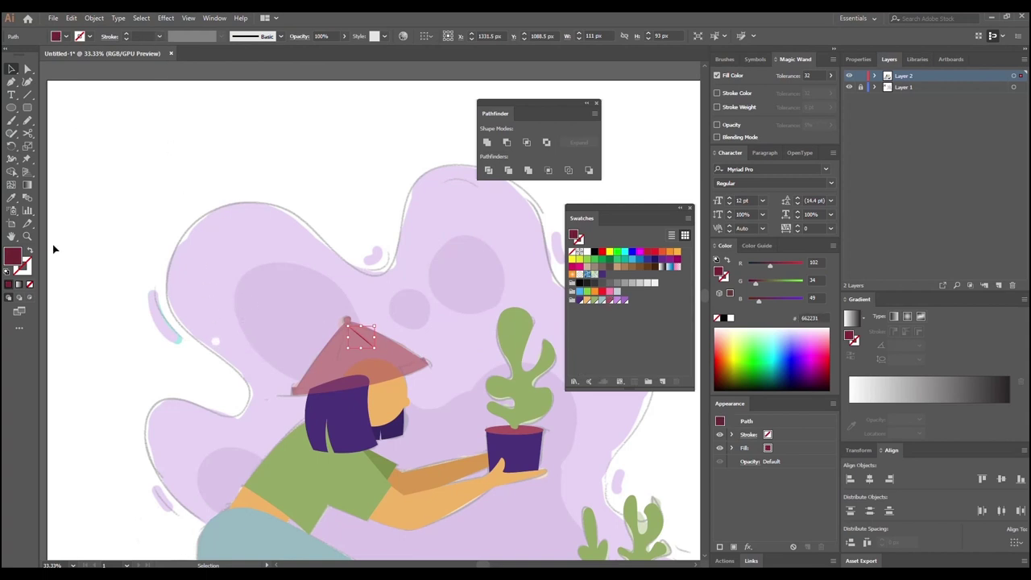
left_click(30, 252)
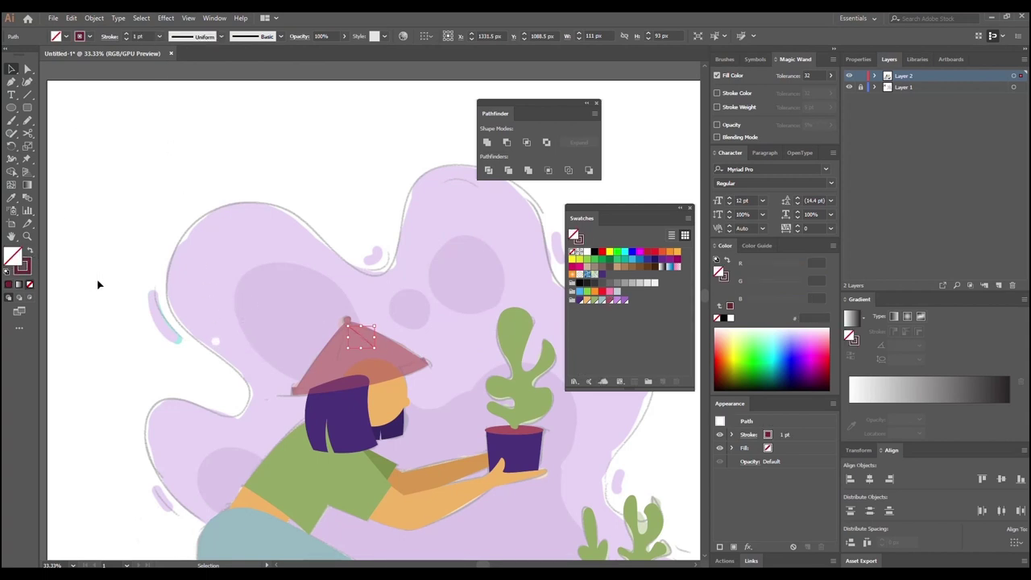
Step: Set the stroke weight of the line on the hat to 4 pt and reopen the weight choices
left_click(160, 35)
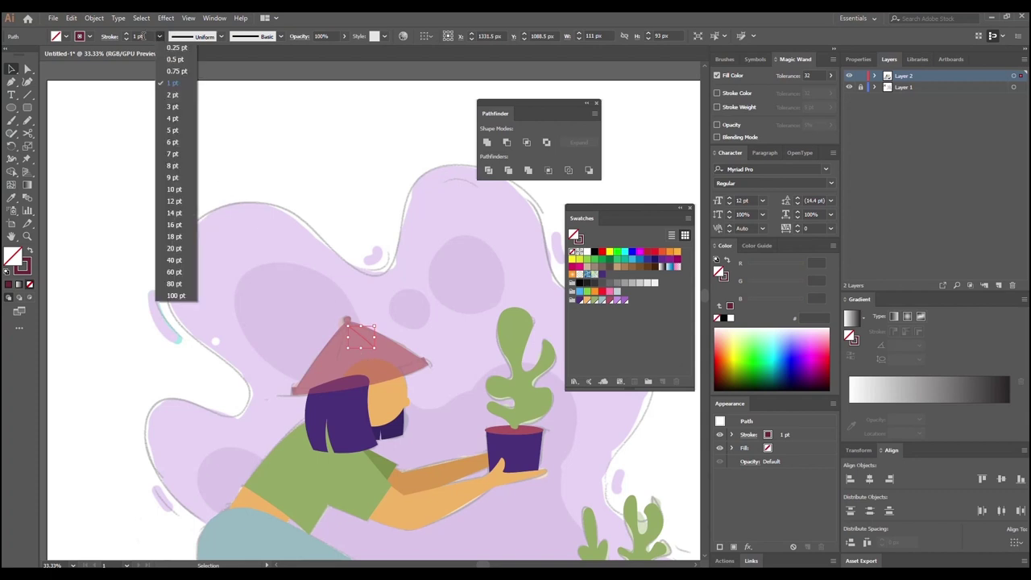
left_click(171, 119)
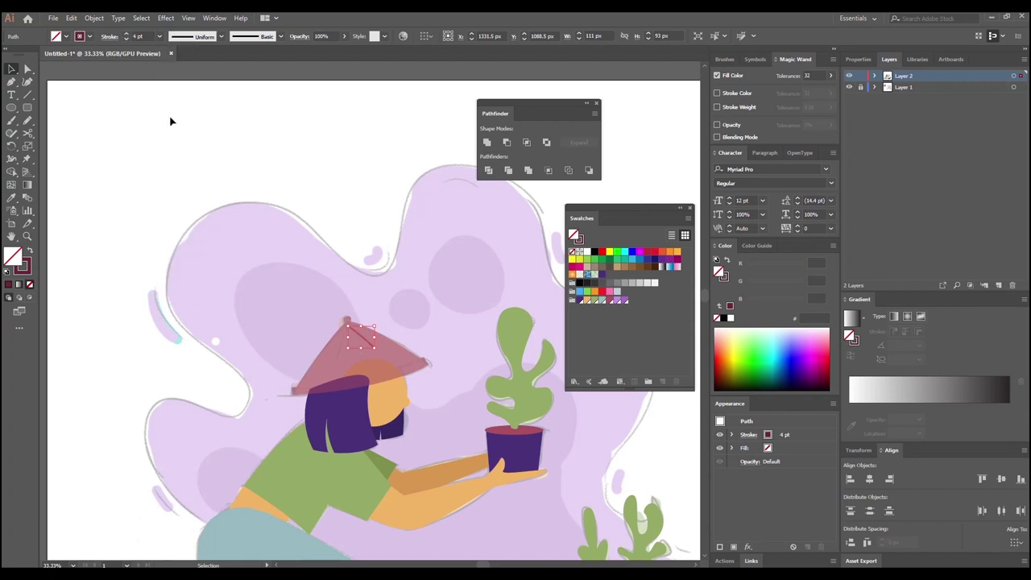
left_click(159, 36)
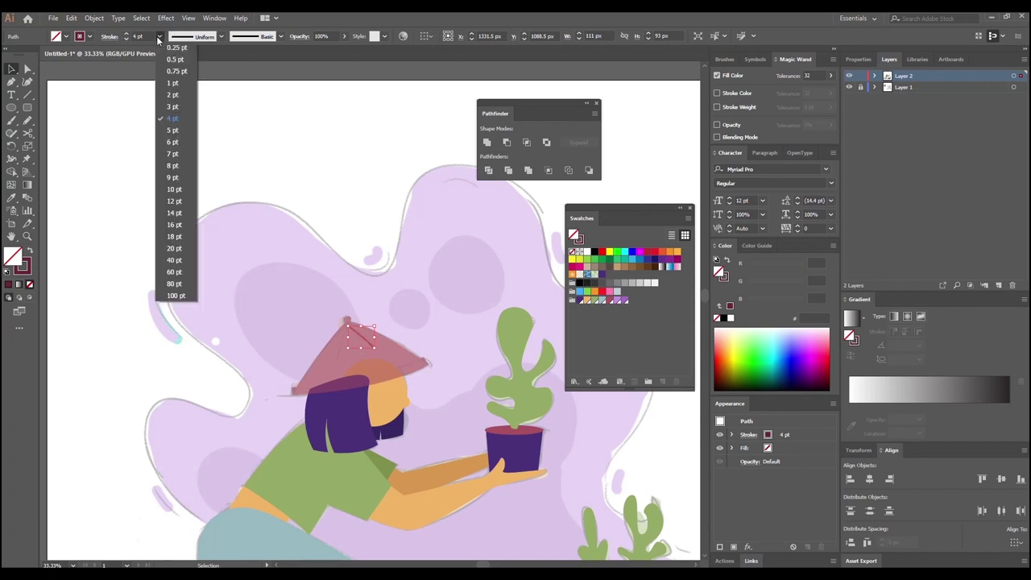
Step: Set the dark red crease line near the hat's tip to a 5 pt stroke with the triangular single-taper width profile
left_click(164, 132)
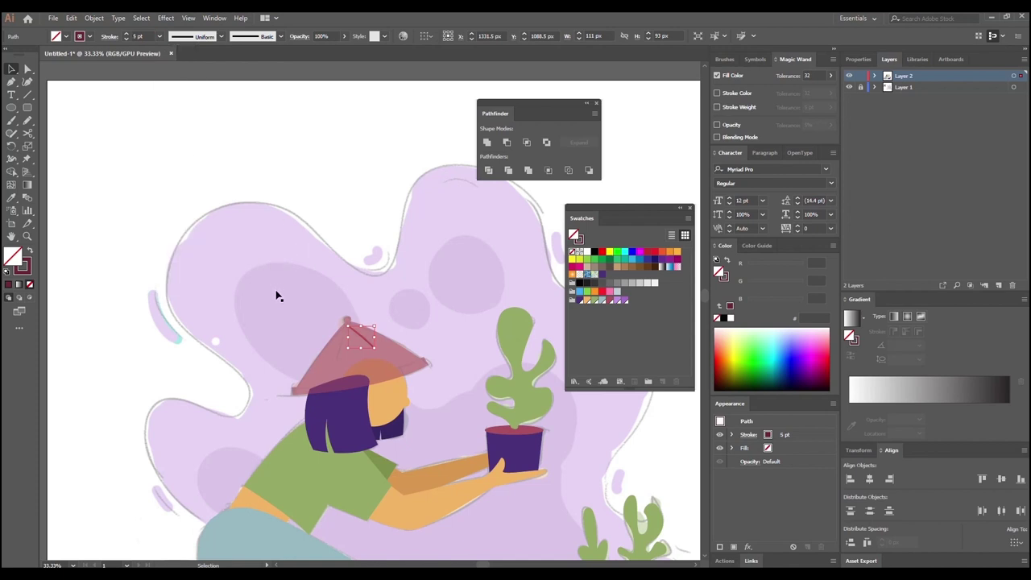
key("ctrl+=")
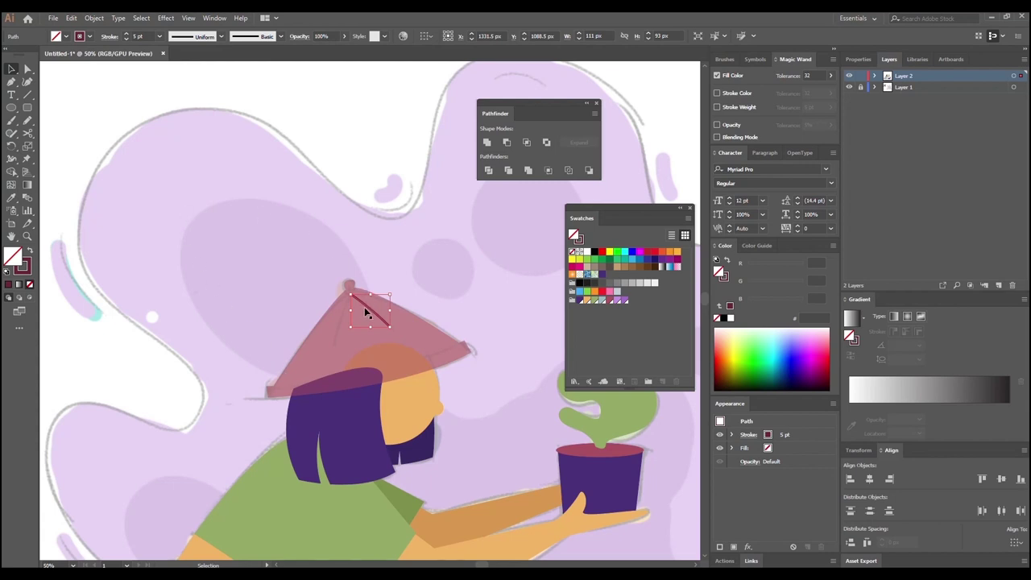
left_click(221, 37)
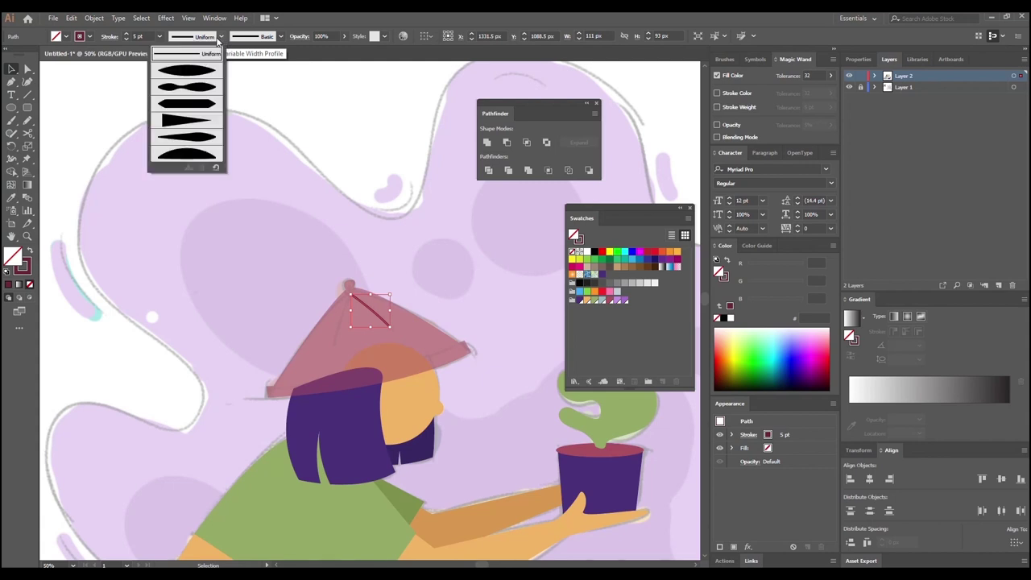
left_click(171, 122)
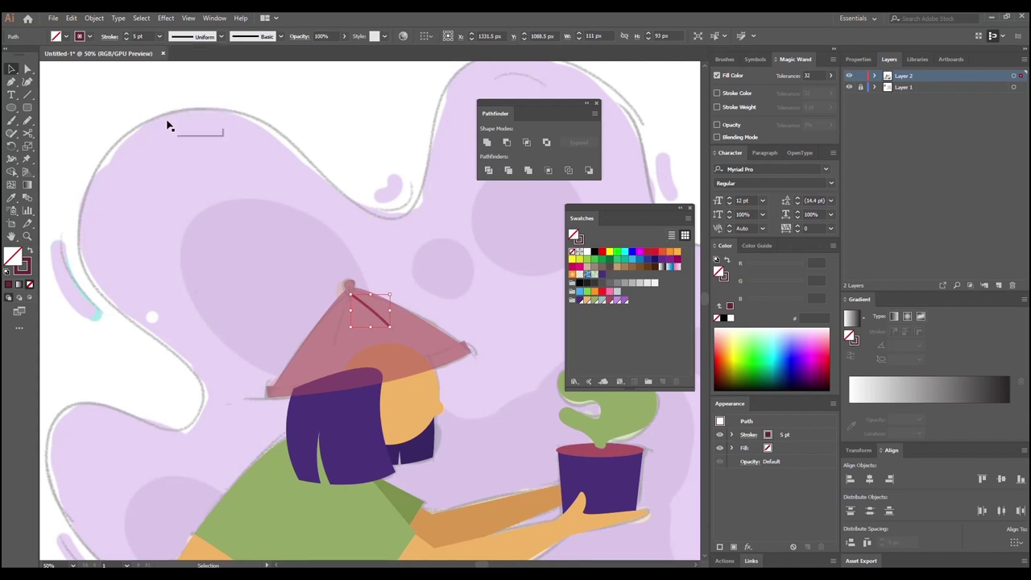
left_click(357, 314)
left_click(359, 302)
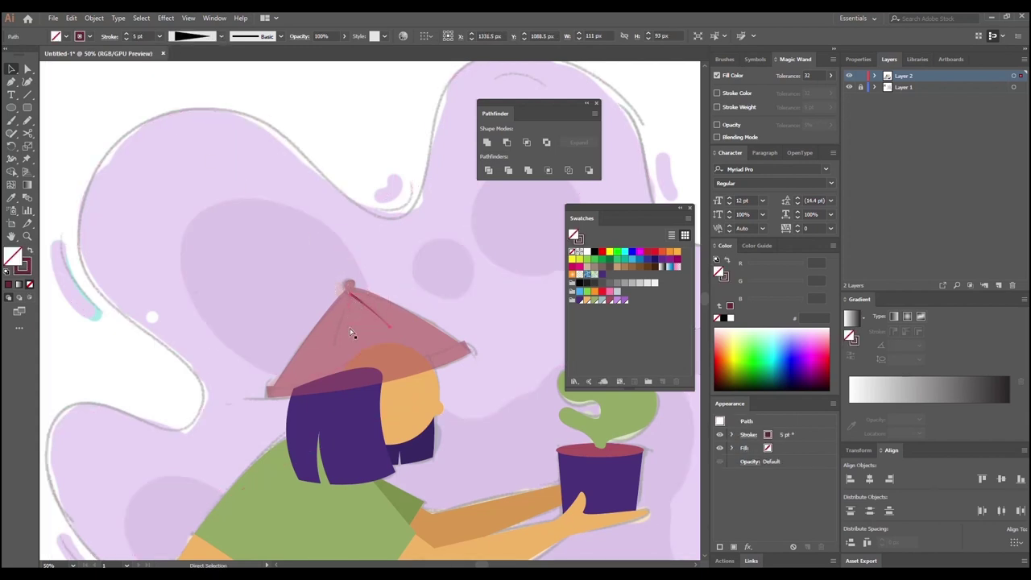
Step: Shift the tapered crease line slightly right so it starts just beneath the hat's knob
scroll(353, 334, "up", 3)
left_click_drag(361, 379, 334, 376)
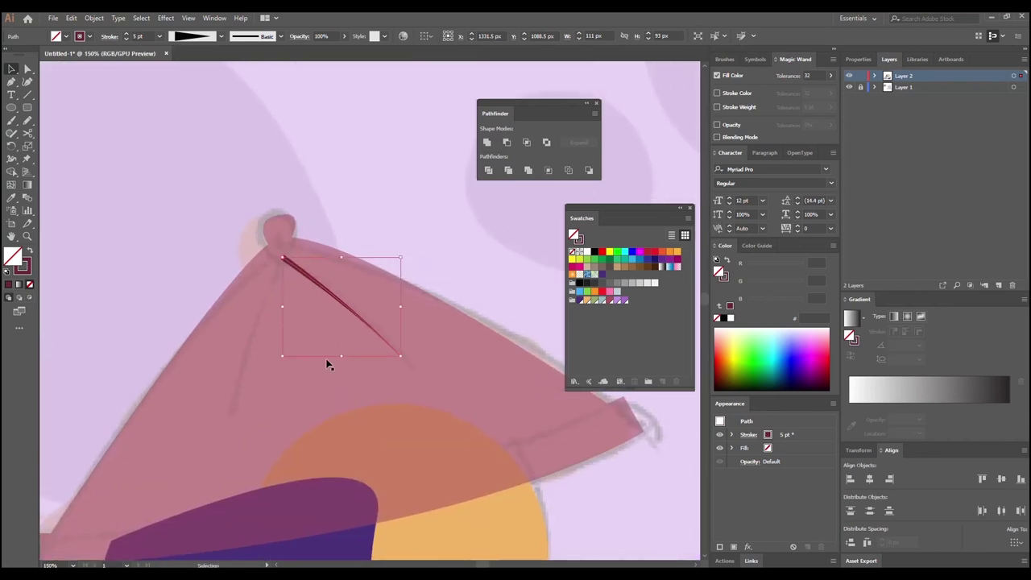
left_click(28, 69)
left_click(131, 166)
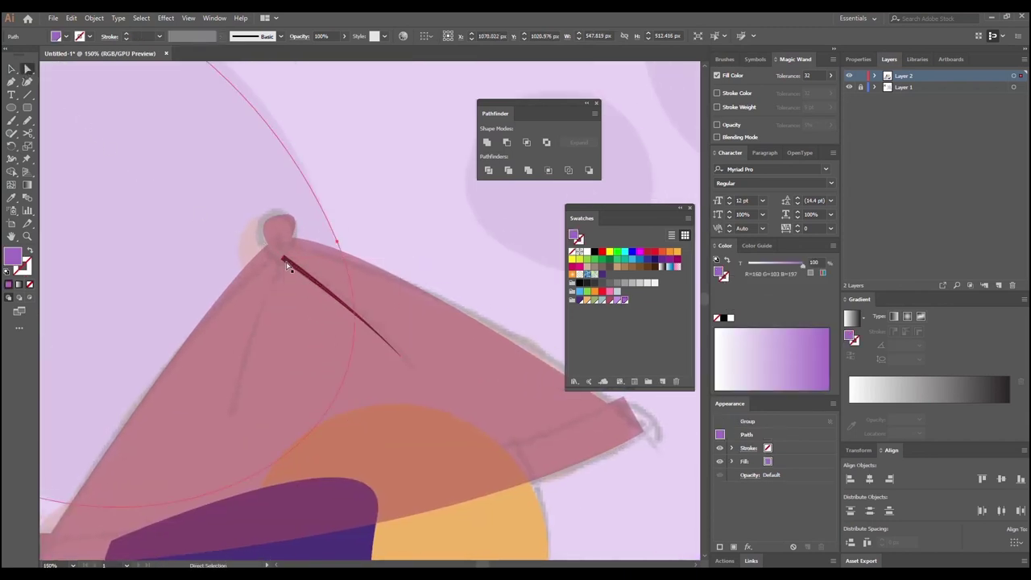
left_click(283, 259)
left_click_drag(282, 261, 291, 263)
left_click(14, 71)
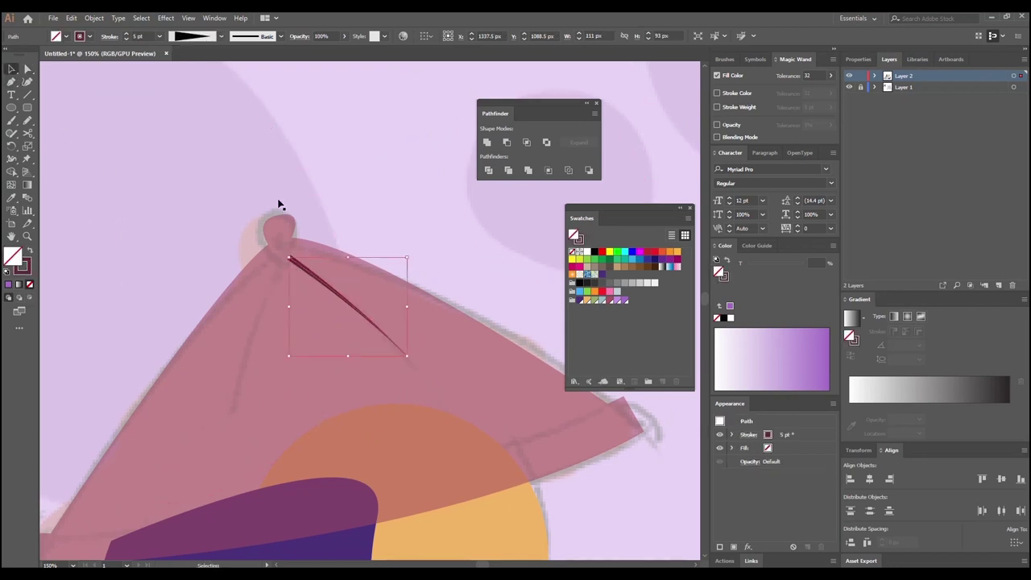
left_click(220, 36)
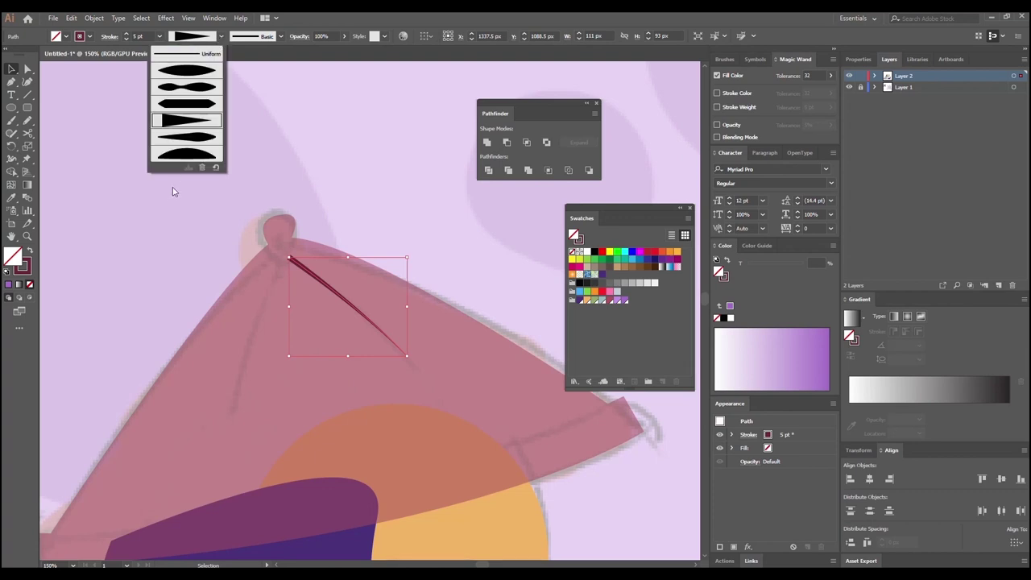
left_click(207, 258)
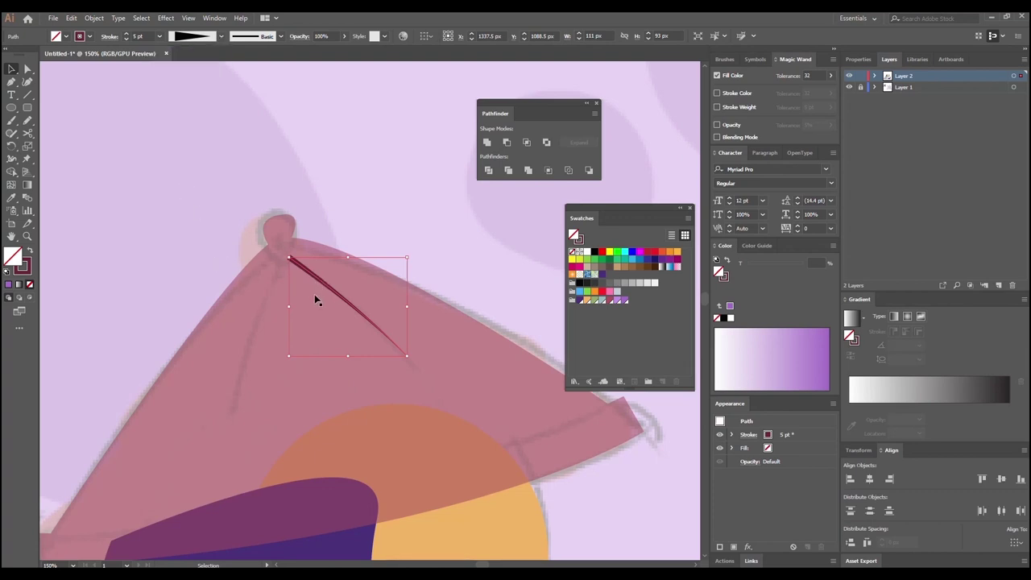
Step: Duplicate the crease line and reshape the copy into a curve following the sketched crease on the hat's left side
mouse_move(320, 282)
left_mouse_down()
mouse_move(284, 312)
mouse_move(253, 285)
mouse_move(277, 263)
left_mouse_up()
left_click(28, 72)
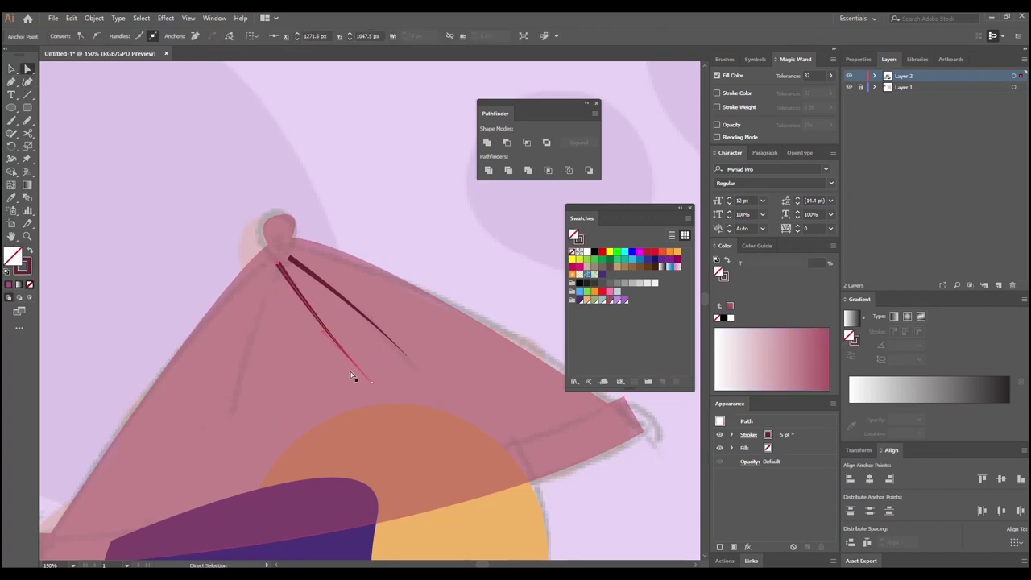
left_click_drag(233, 397, 232, 407)
left_click_drag(191, 355, 239, 342)
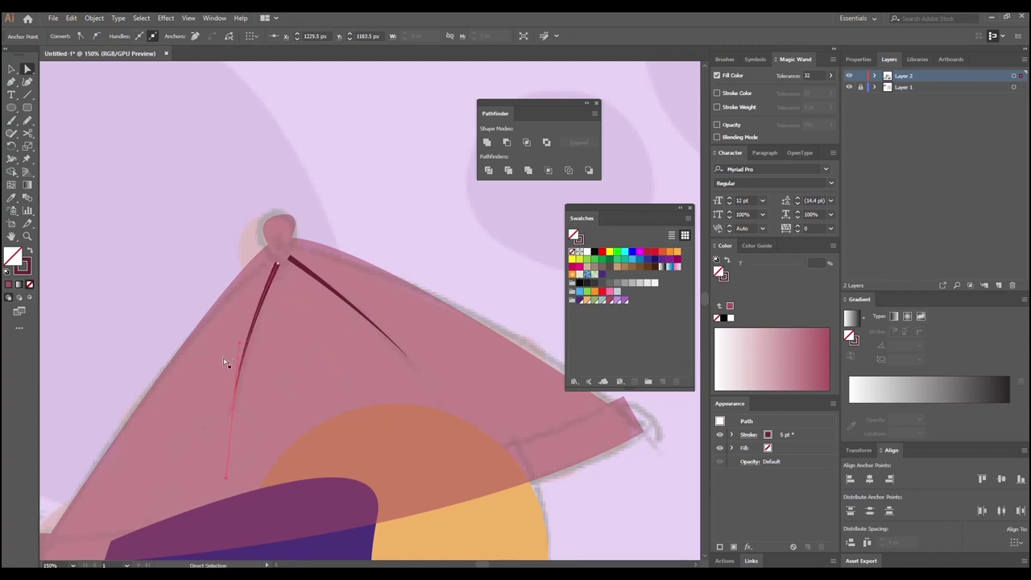
left_click_drag(332, 440, 274, 395)
left_click(120, 198)
key("v")
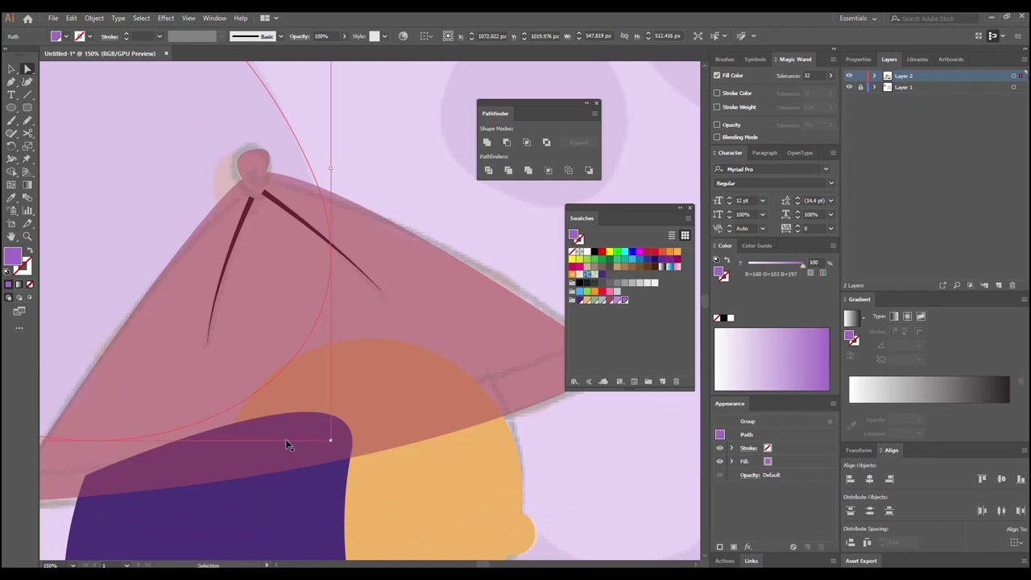
Step: Draw a curved Pen path along the top of the hat's brim, from its left corner to its right corner
key("ctrl+minus")
key("ctrl+minus")
key("a")
scroll(333, 442, "down", 2)
scroll(333, 443, "right", 4)
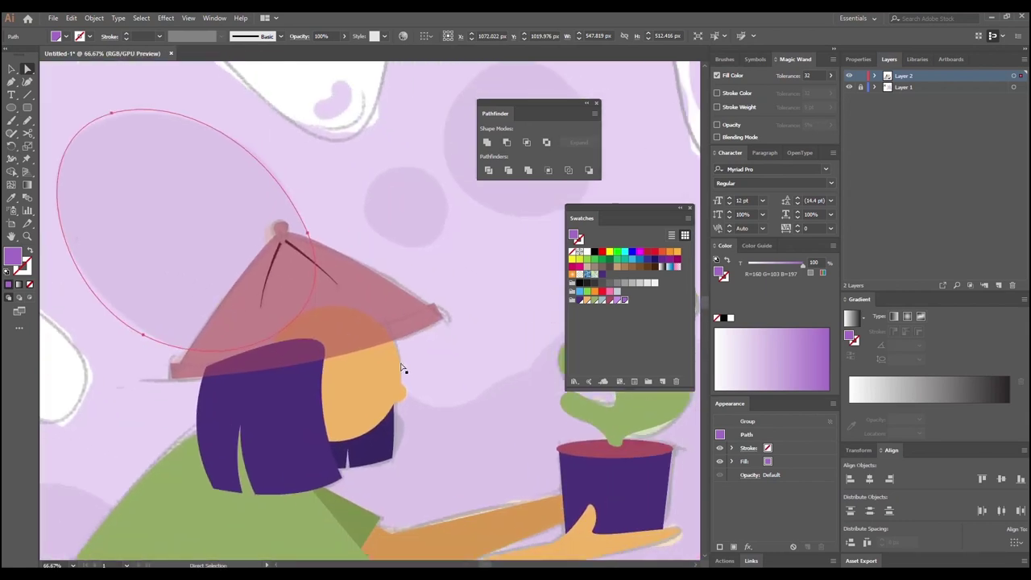
left_click(403, 374)
key("ctrl+plus")
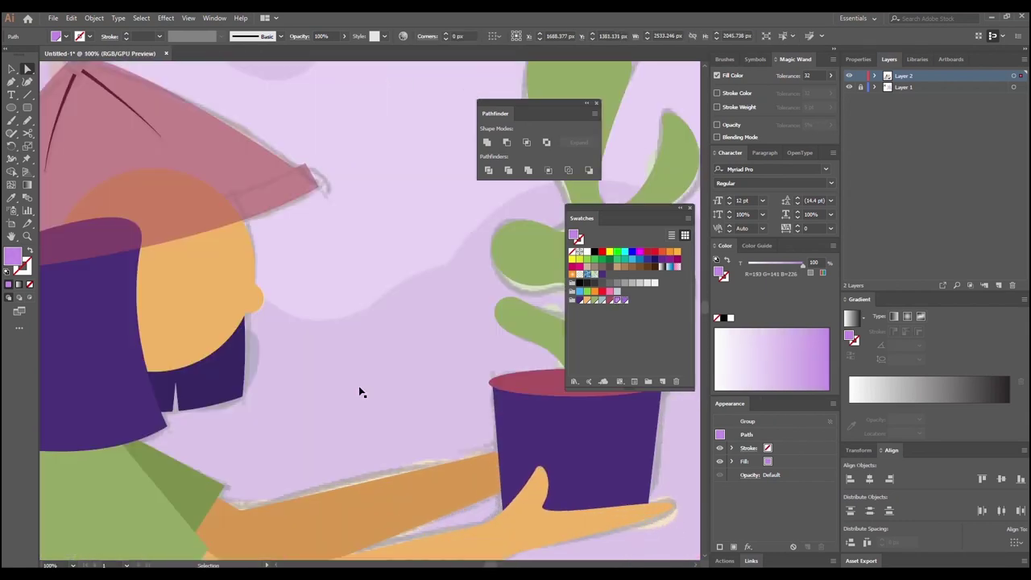
key("m")
left_click_drag(161, 329, 364, 397)
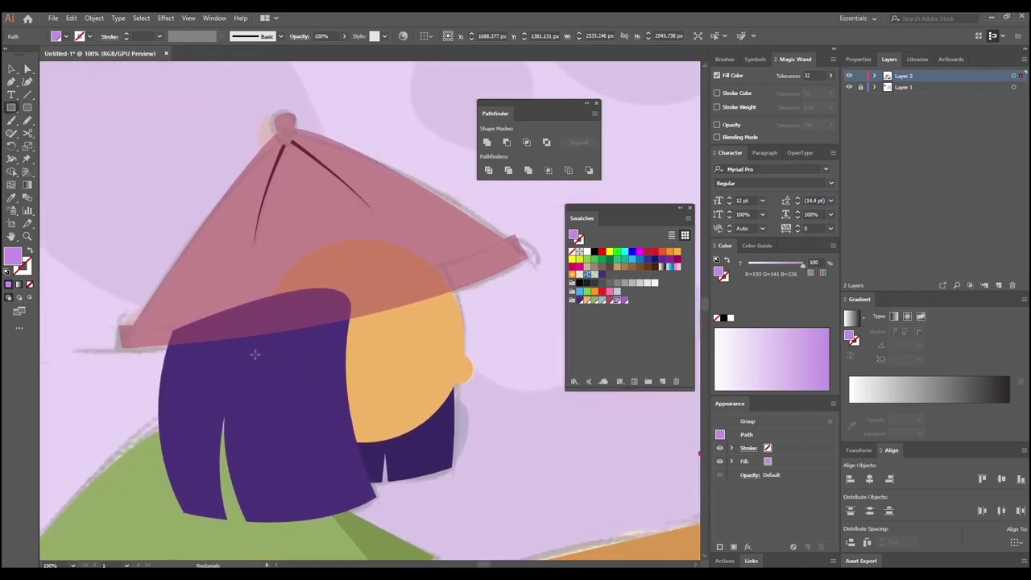
left_click(11, 69)
left_click(11, 81)
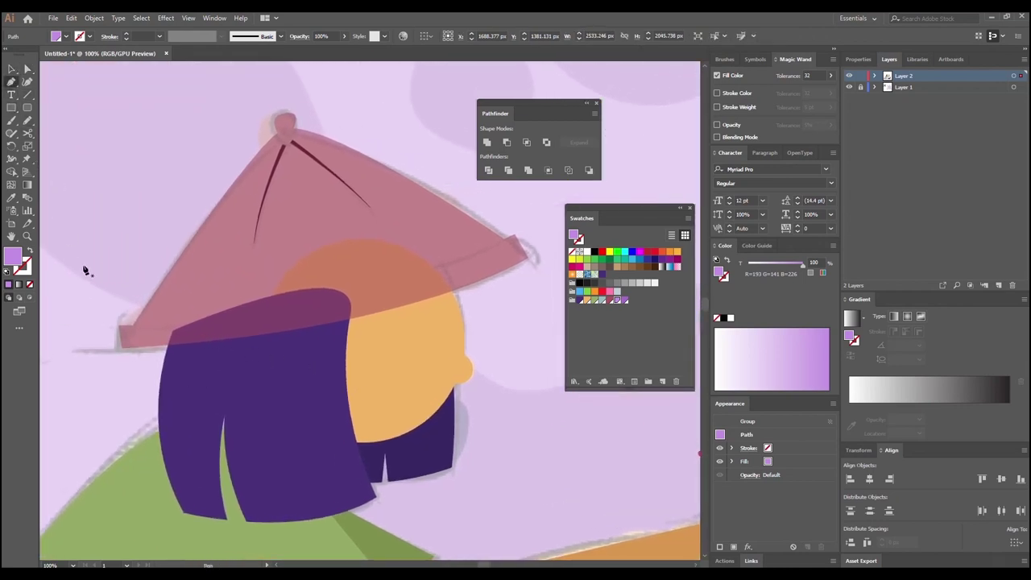
left_click(132, 326)
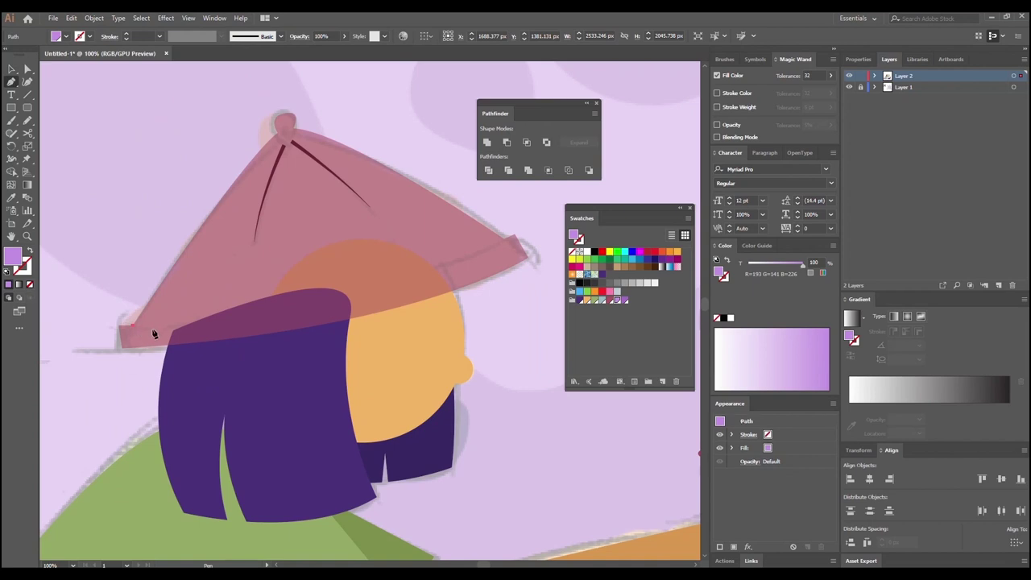
left_click(504, 240)
left_click_drag(506, 246, 584, 165)
key("space")
left_click_drag(185, 349, 281, 381)
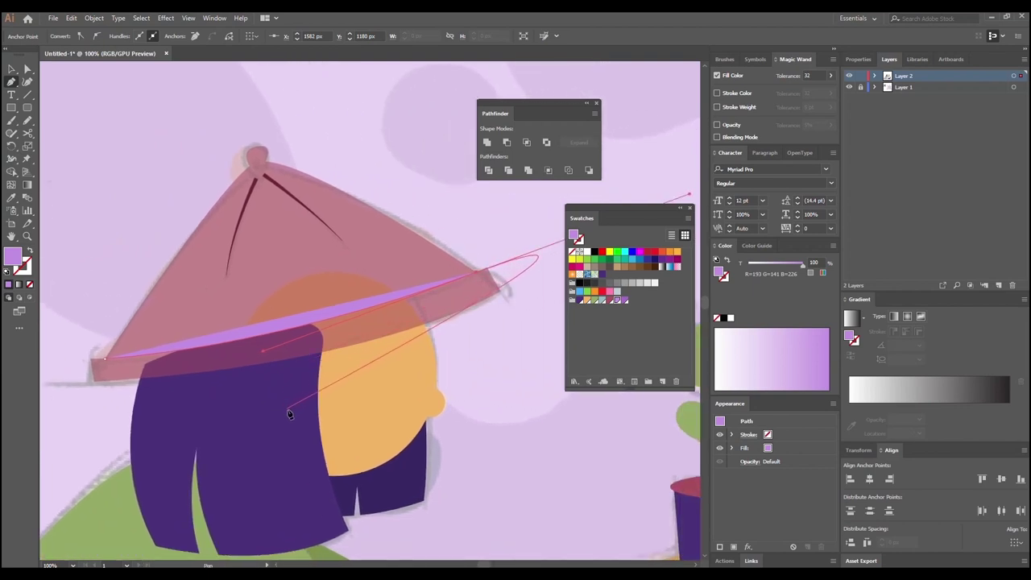
Step: Copy the crease line's appearance onto the brim path, giving it a 5 pt dark red stroke and no fill
left_click(12, 72)
left_click(11, 200)
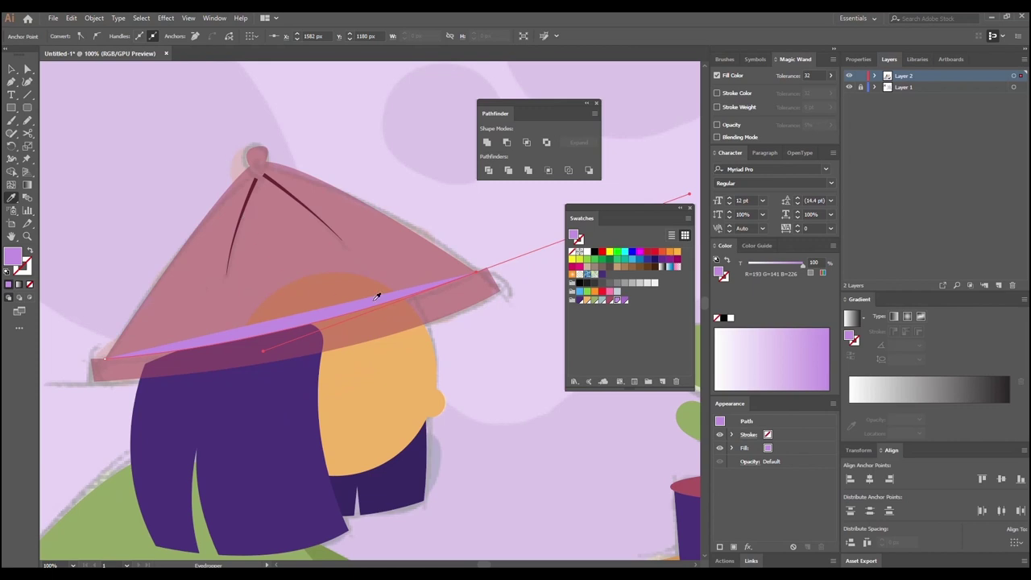
left_click(272, 176)
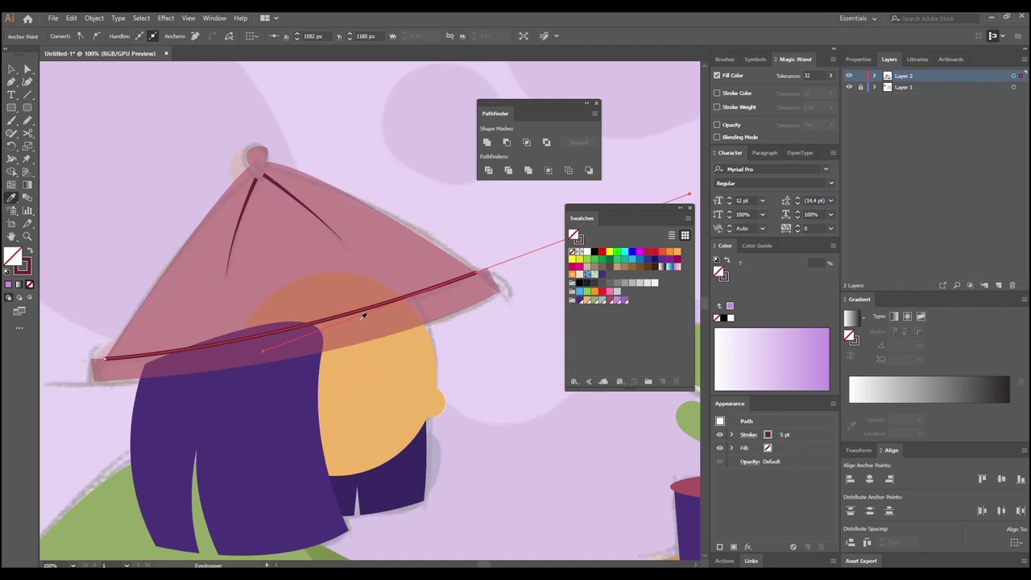
left_click(12, 69)
left_click(99, 161)
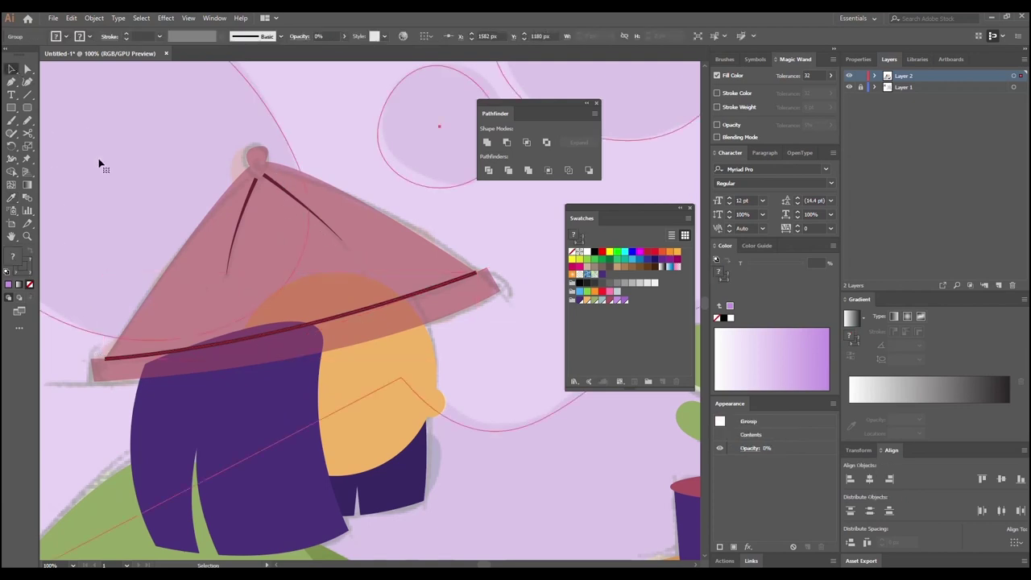
Step: Apply the elliptical width profile that tapers at both ends to the brim line
left_click(438, 289)
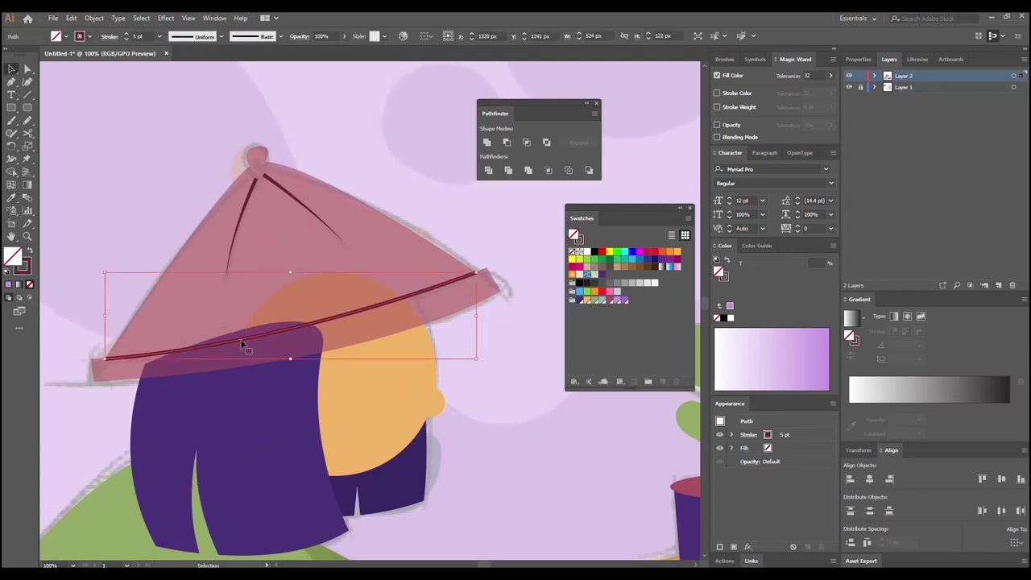
left_click(221, 36)
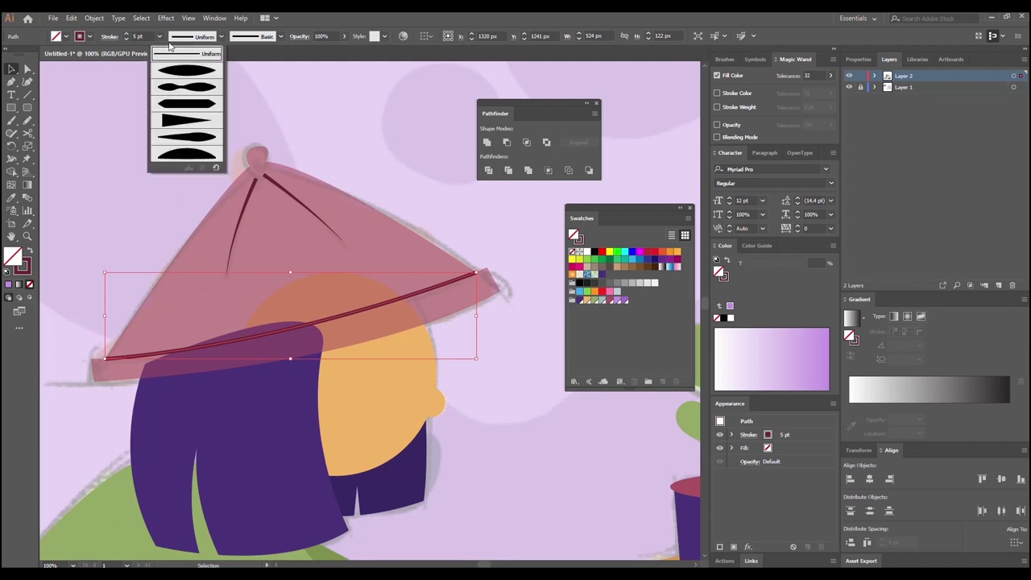
left_click(187, 71)
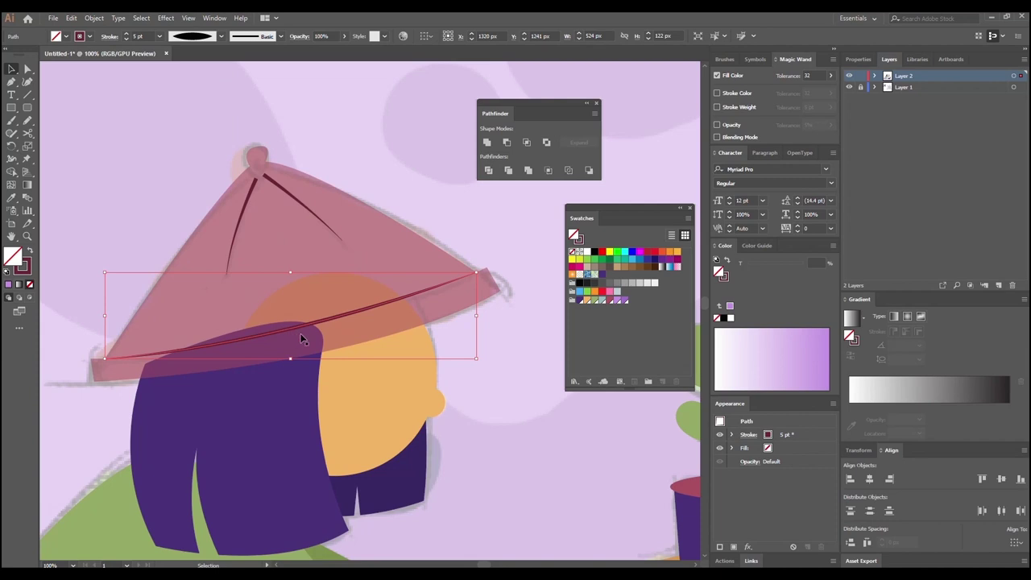
left_click(411, 196)
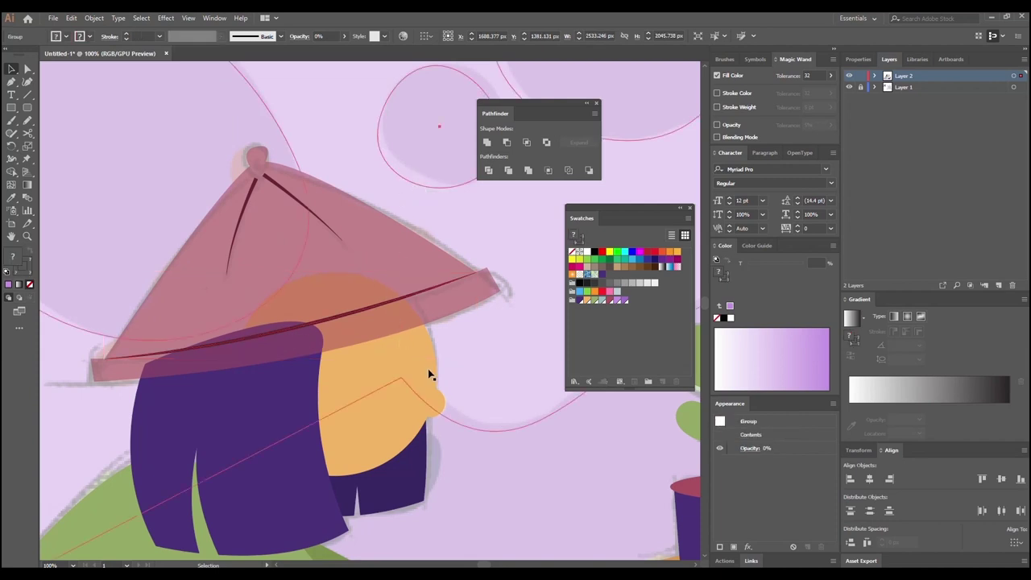
Step: Make the red hat shape fully opaque and clear the selection
key("ctrl+minus")
key("ctrl+minus")
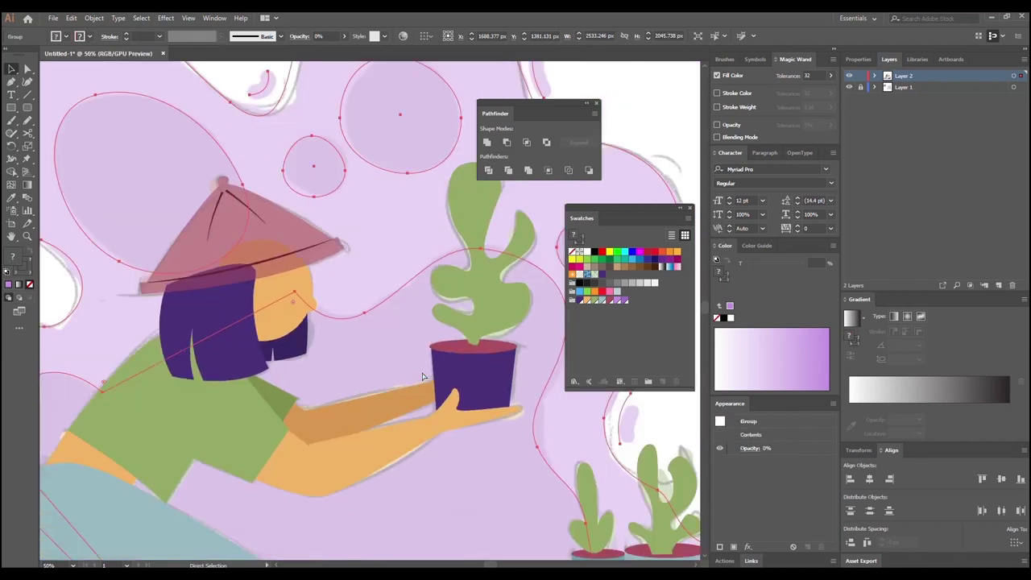
key("space")
left_click_drag(136, 328, 257, 371)
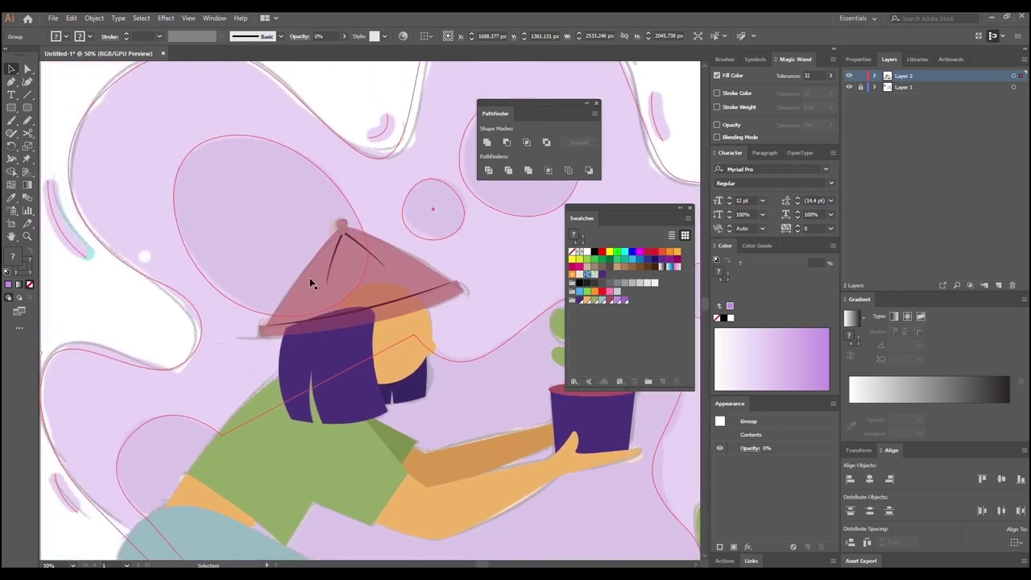
left_click(307, 281)
left_click(344, 36)
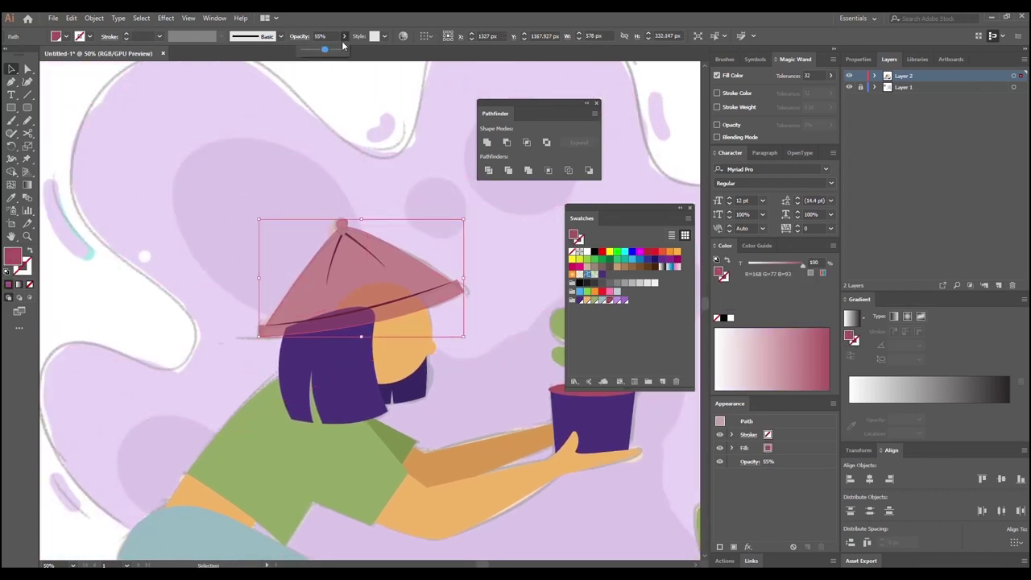
left_click_drag(327, 51, 355, 61)
left_click(346, 95)
left_click(202, 316)
left_click_drag(301, 430, 262, 405)
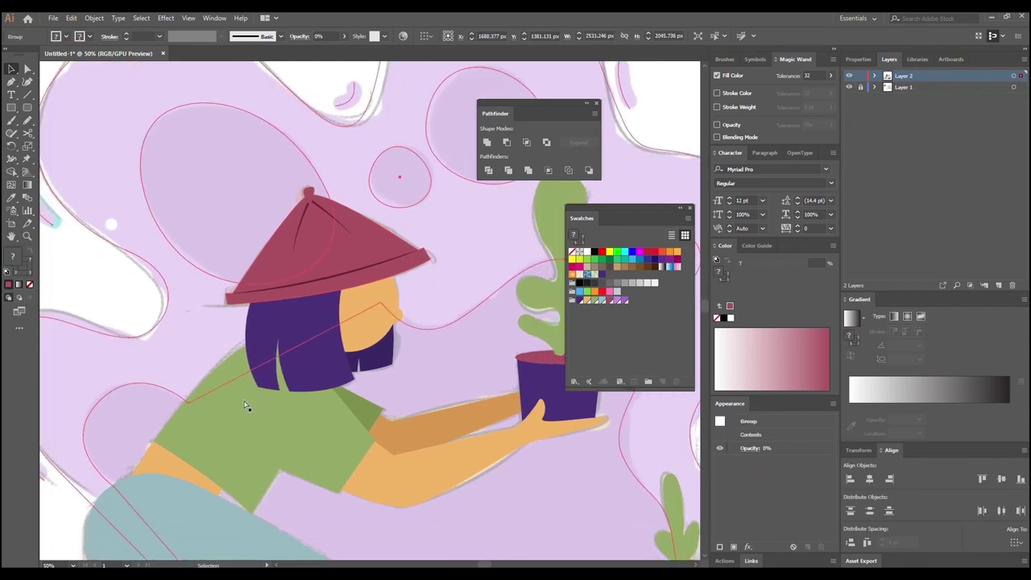
key("ctrl+minus")
key("ctrl+minus")
key("ctrl+minus")
left_click(156, 373)
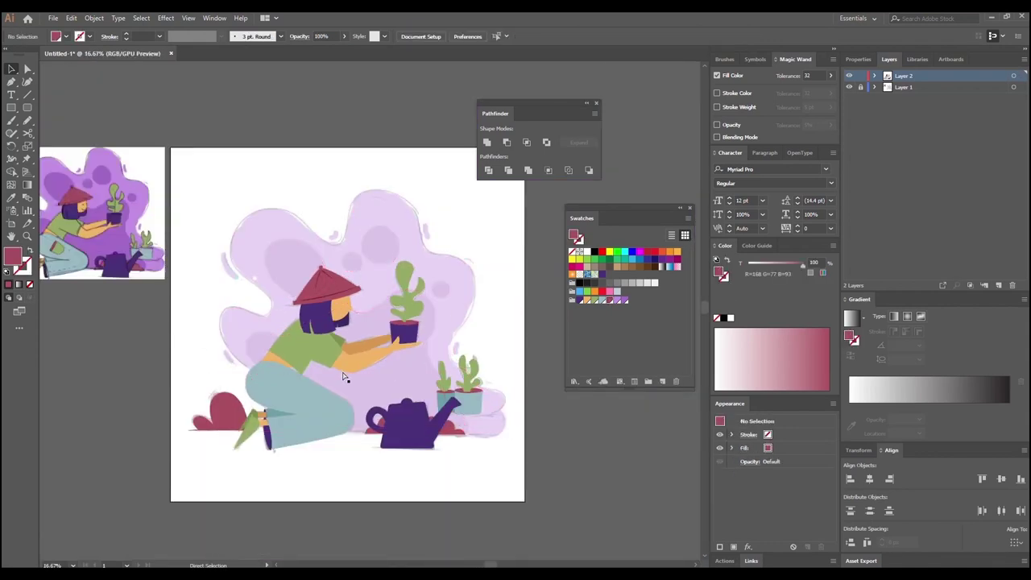
Step: Lower the opacity of the face circle to 54% so the sketch beneath can be traced
key("ctrl+plus")
key("ctrl+plus")
key("ctrl+plus")
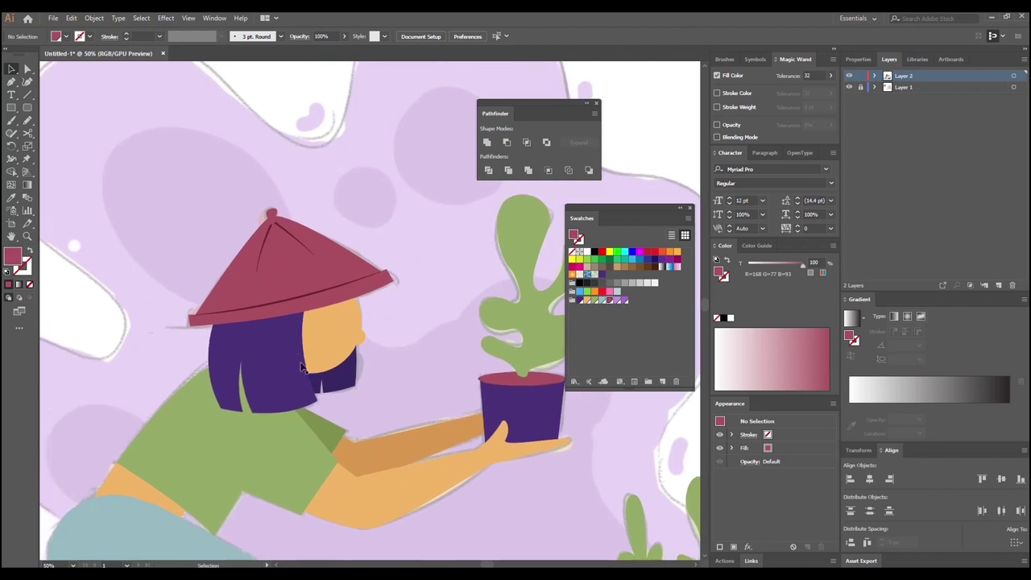
left_click(325, 372)
left_click(316, 326)
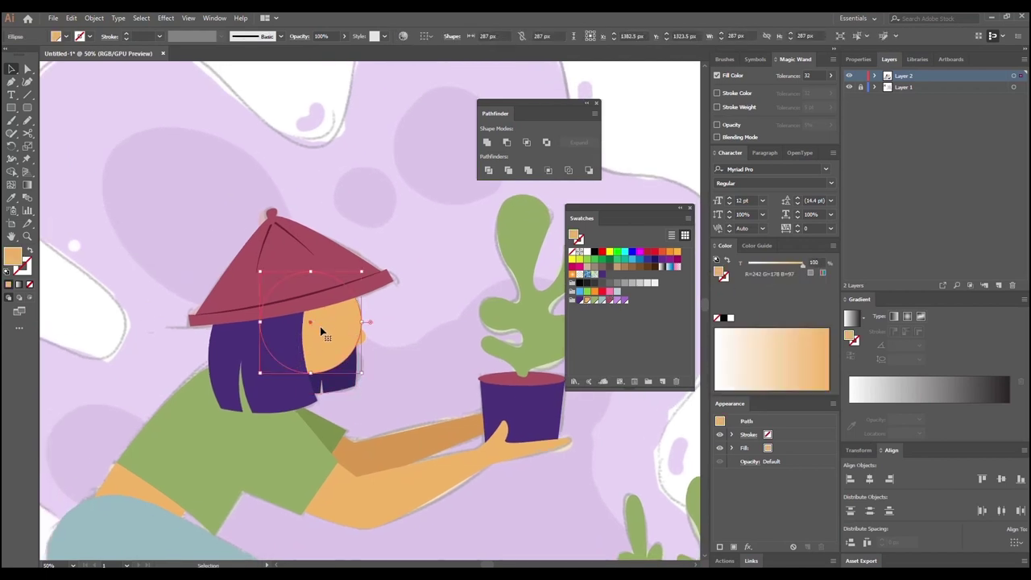
left_click(344, 37)
left_click_drag(347, 50, 320, 50)
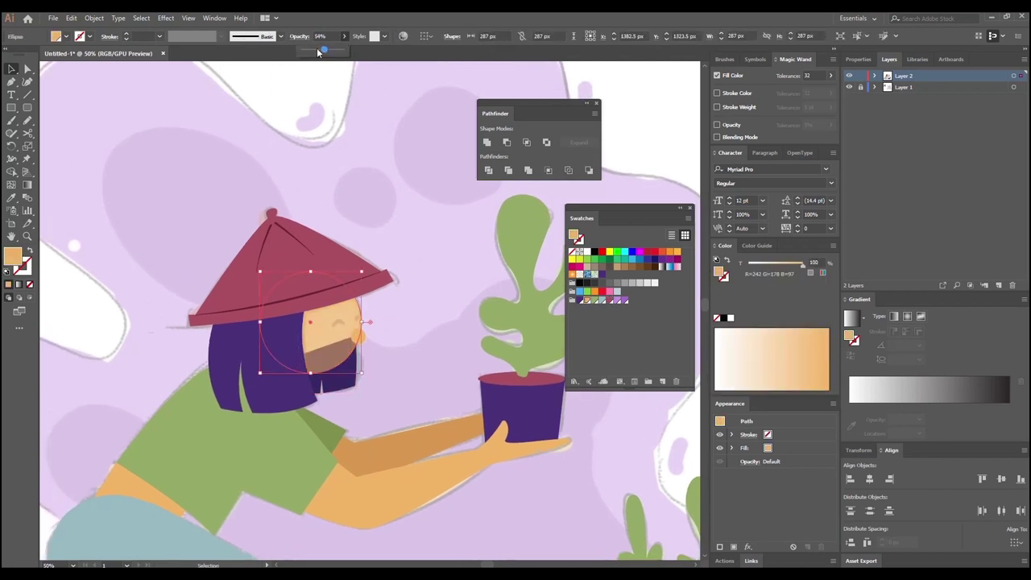
left_click(348, 369)
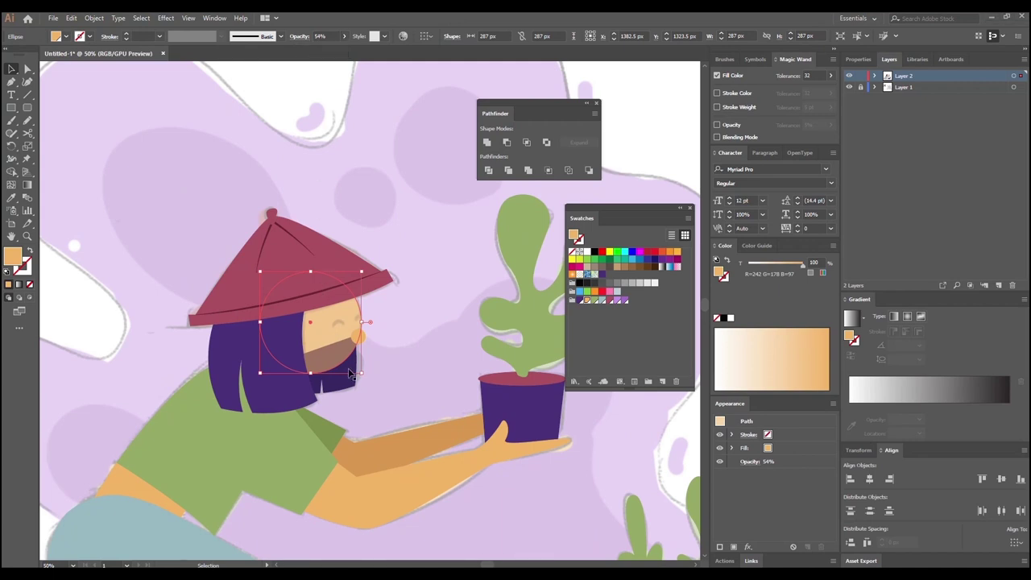
Step: Lower the opacity of the dark purple hair piece behind the chin to 53% so the sketched mouth shows through
left_click(353, 383)
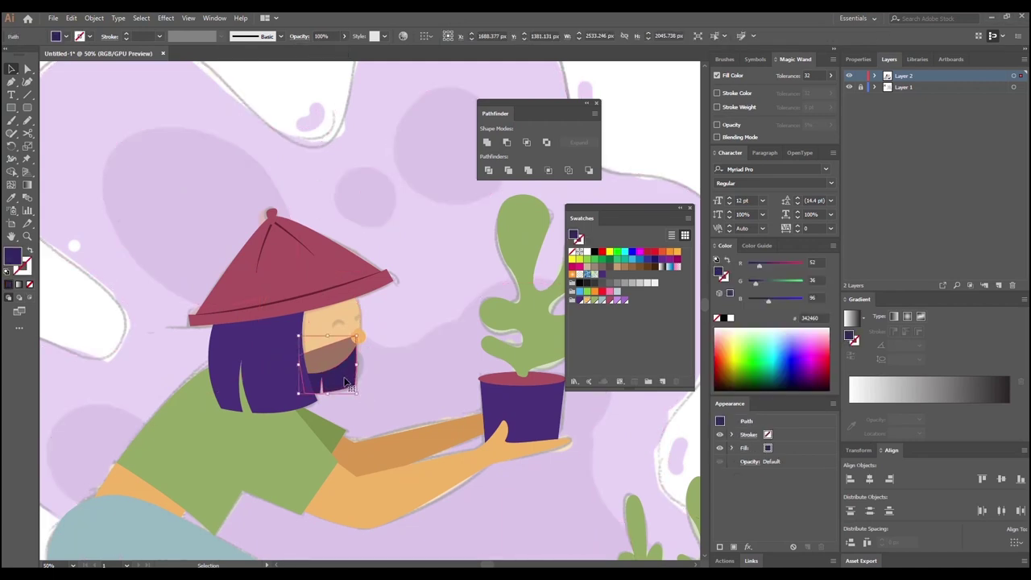
left_click(344, 36)
left_click_drag(346, 50, 323, 50)
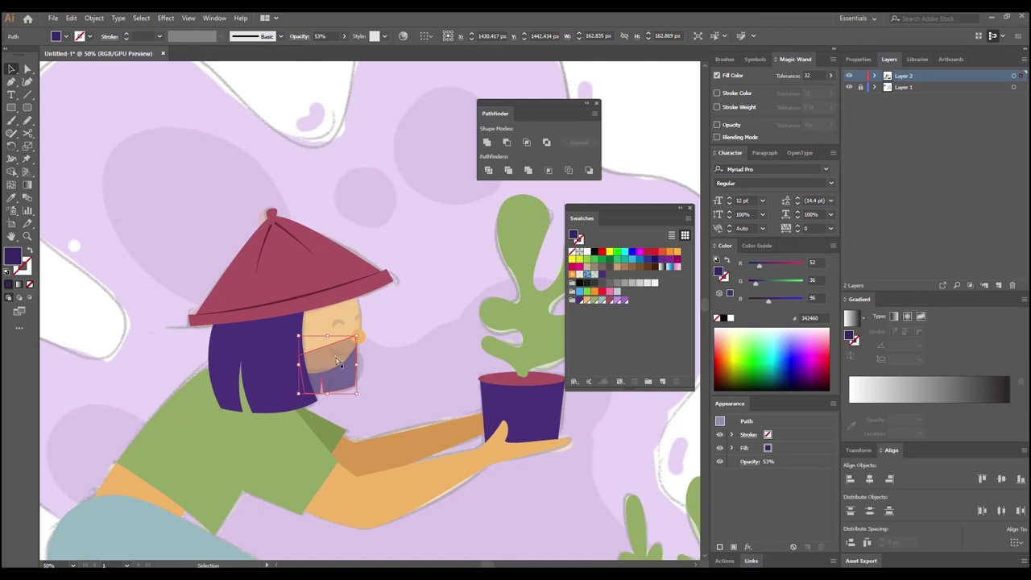
Step: Trace the closed eye near the face's centre as one short arched path with the Pen tool, leaving it open and deselected
key("ctrl+plus")
left_click(414, 384)
key("ctrl+z")
left_click_drag(446, 351, 400, 379)
left_click(12, 82)
left_click(330, 286)
left_click_drag(343, 283, 349, 286)
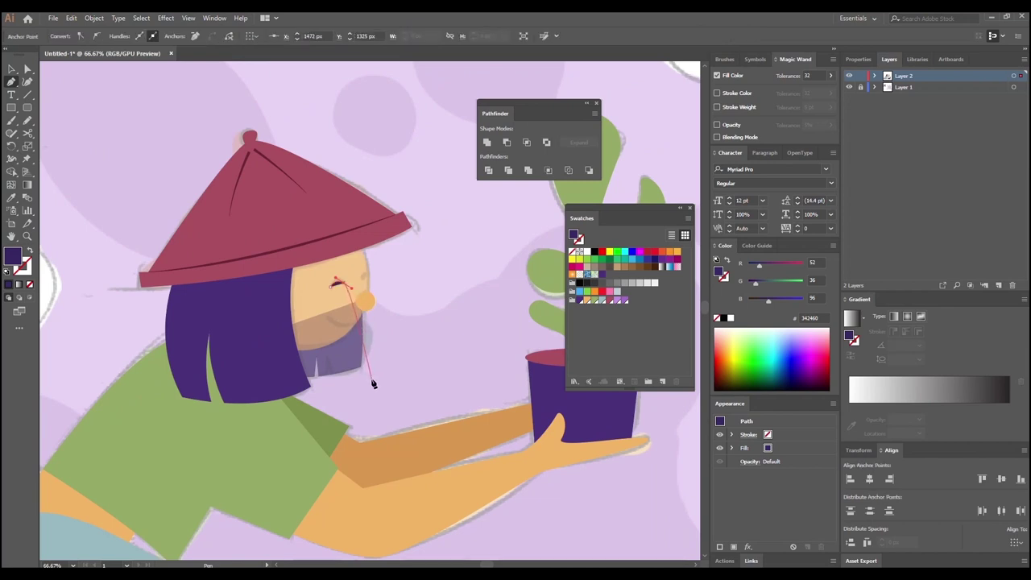
key("Escape")
left_click(13, 69)
left_click(99, 117)
Step: Turn the eye path's purple fill into a 6 pt stroke with no fill and apply the elliptical width profile tapering at both ends
left_click(331, 285)
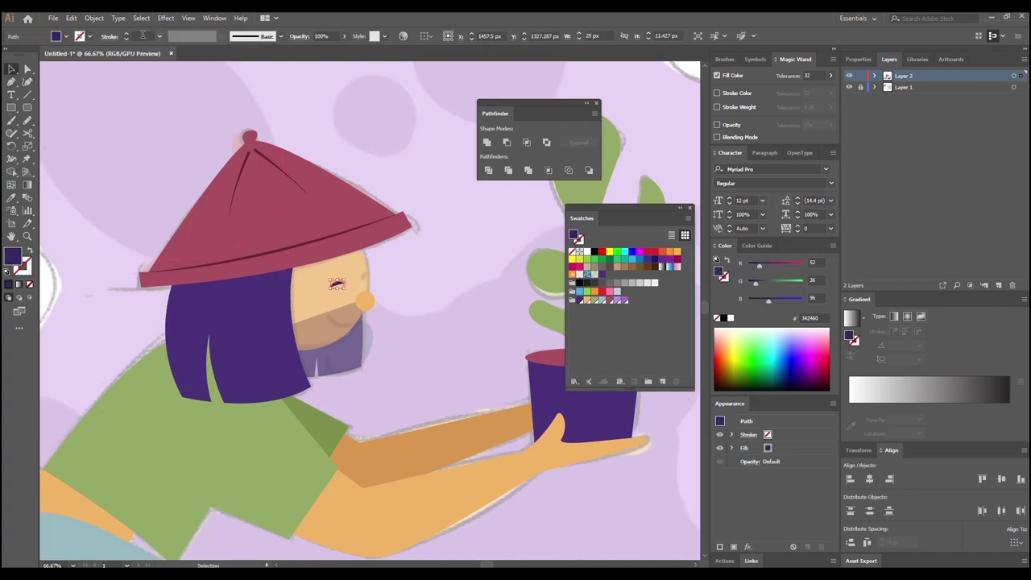
left_click(28, 252)
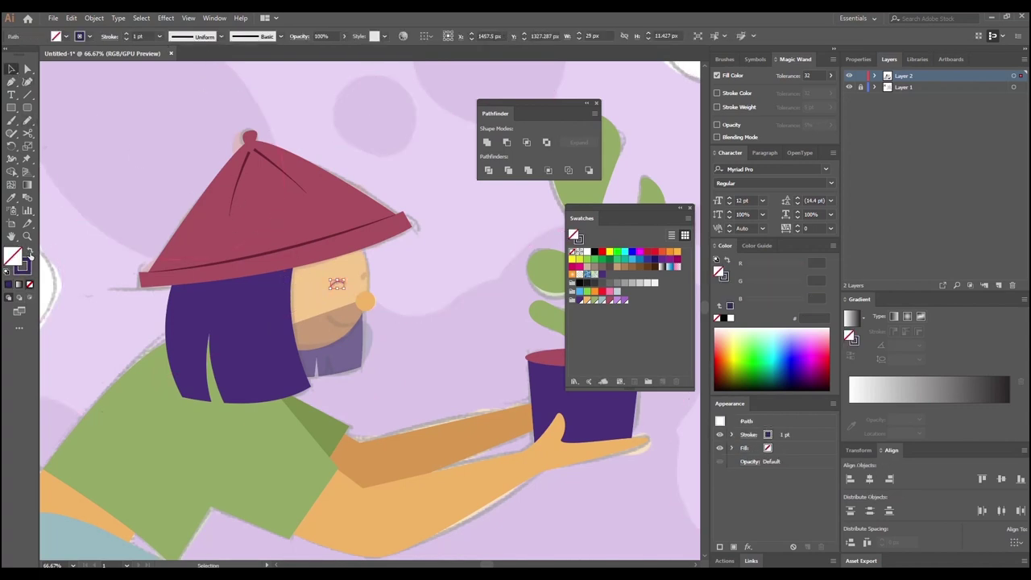
left_click(127, 34)
left_click(126, 34)
left_click(126, 34)
left_click(127, 33)
left_click(127, 34)
left_click(184, 43)
left_click(179, 74)
left_click(146, 174)
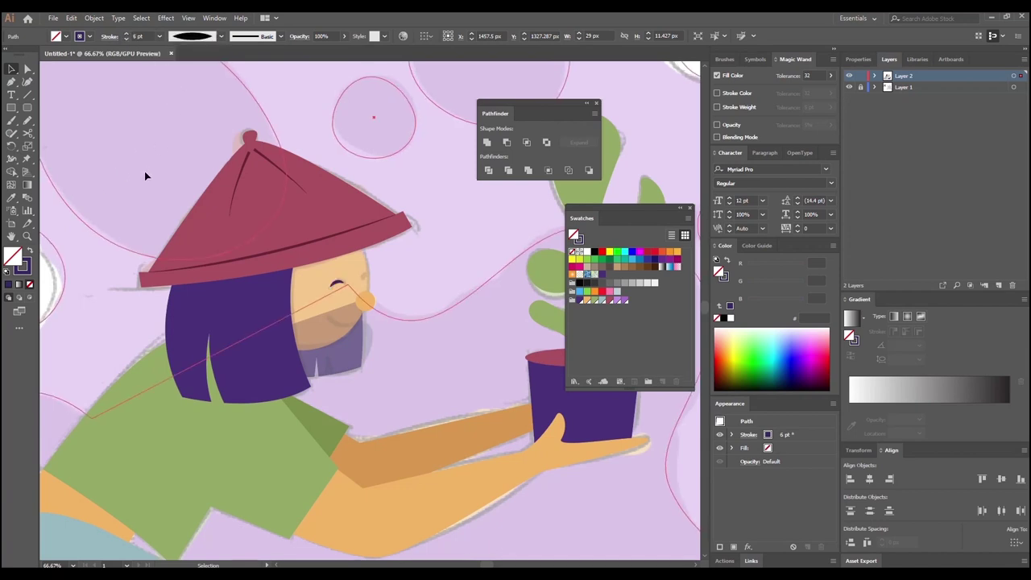
Step: Adjust the end anchor points of the eye arc so the curve is slightly wider and follows the sketched eye
key("a")
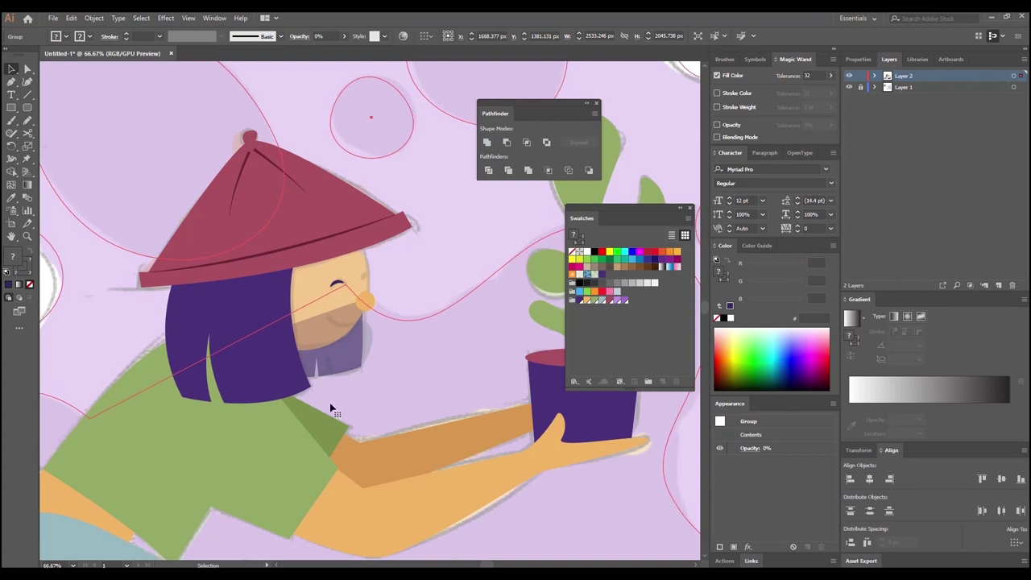
key("ctrl+plus")
key("ctrl+plus")
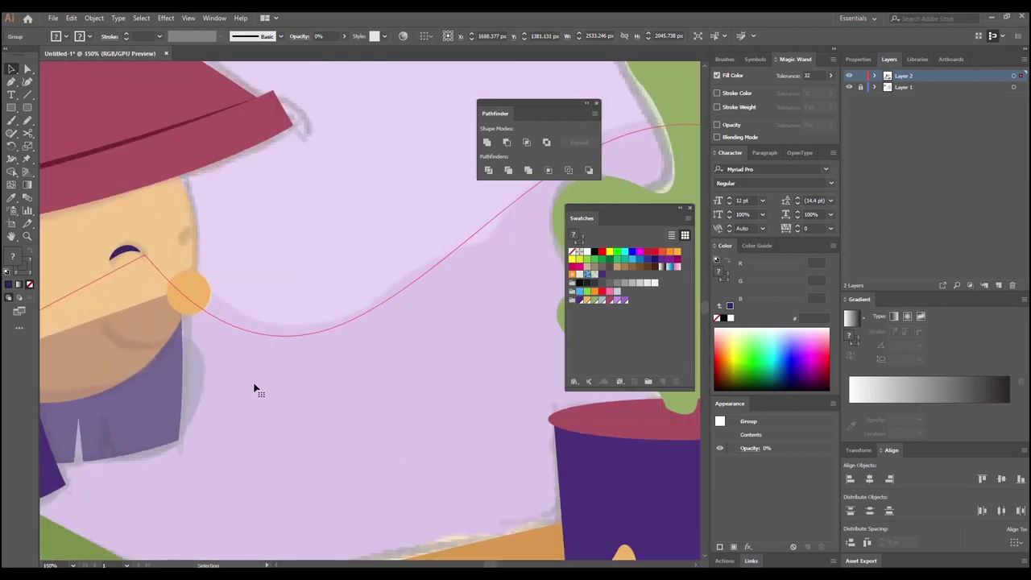
left_click_drag(169, 374, 318, 424)
left_click(274, 304)
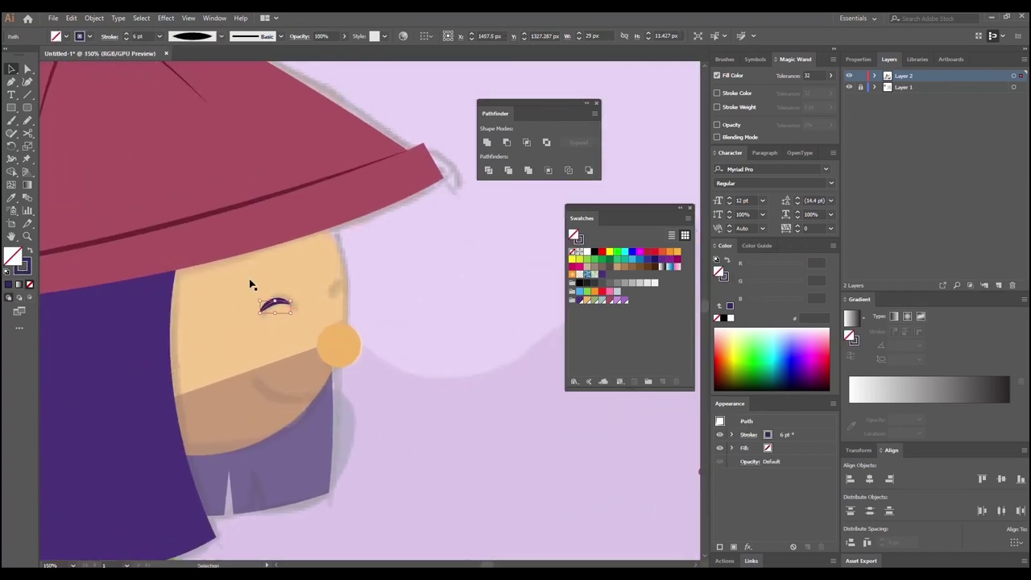
left_click(27, 70)
left_click(260, 315)
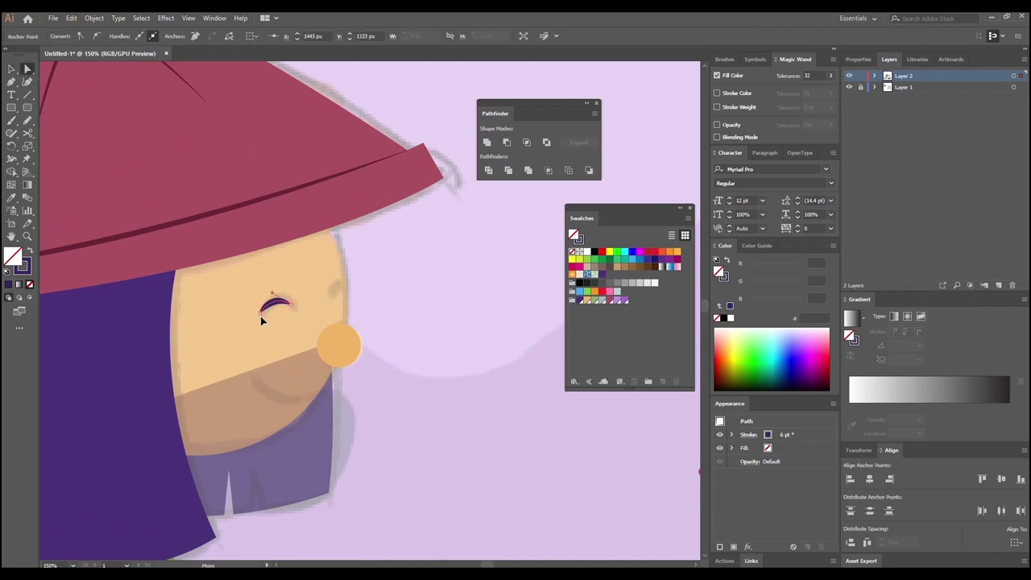
left_click_drag(292, 306, 273, 296)
key("ctrl+z")
left_click(285, 306)
left_click(292, 310)
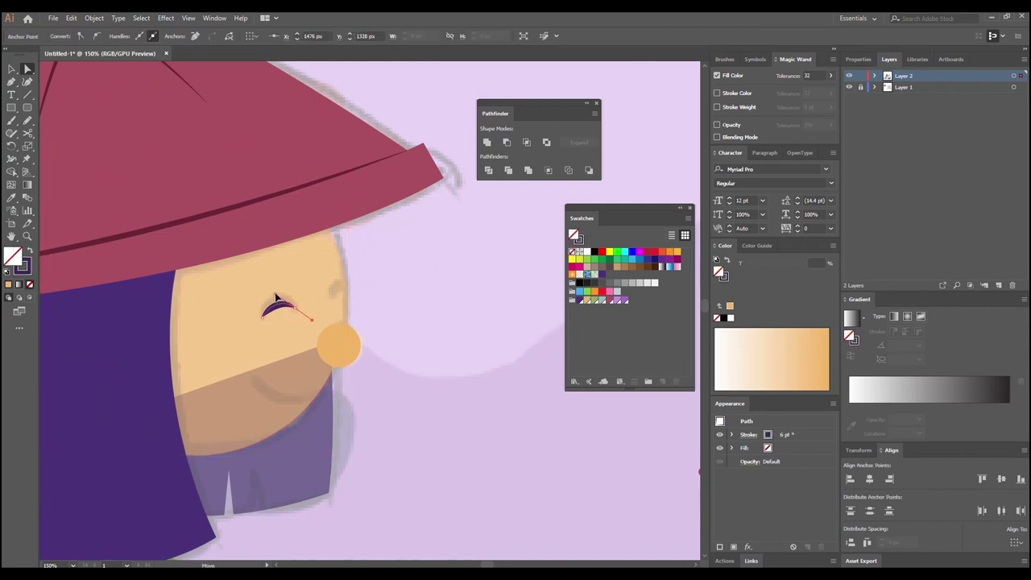
key("v")
left_click(250, 324)
Step: Duplicate the eye arc onto the second sketched eye at the front edge of the face and fit it there
left_click(273, 308)
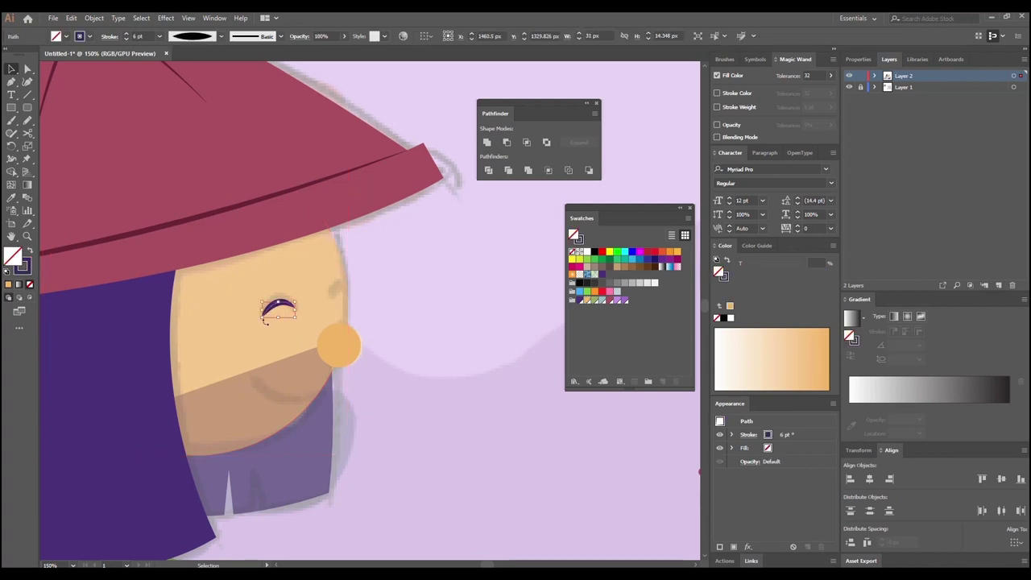
left_click_drag(274, 308, 348, 290)
left_click(353, 359)
Step: Duplicate the larger eye arc down to the sketched mouth and reshape it into an upward-curving smile
left_click_drag(286, 403, 315, 363)
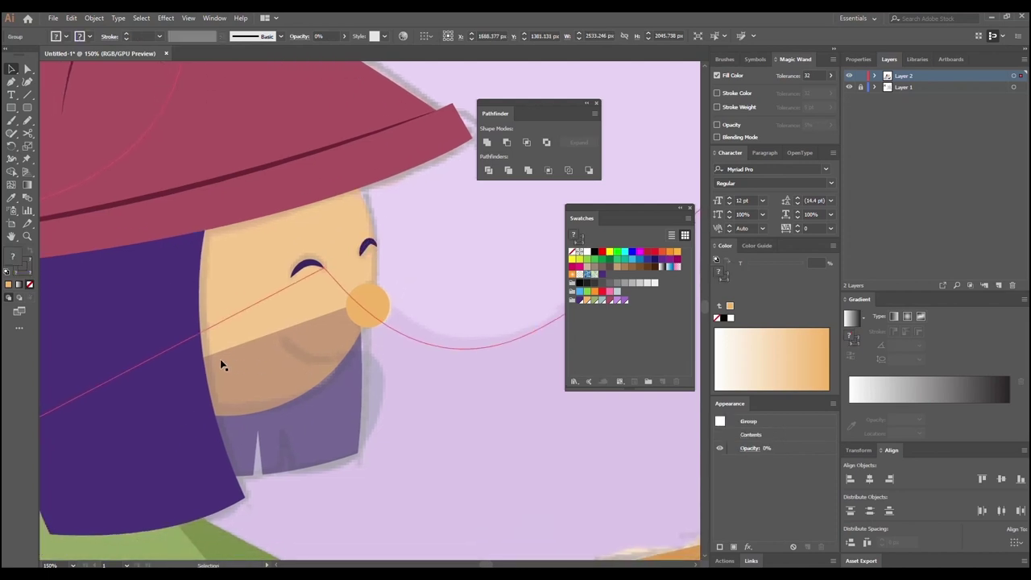
left_click(310, 267)
left_click_drag(297, 269, 297, 373)
left_click(28, 71)
left_click(277, 313)
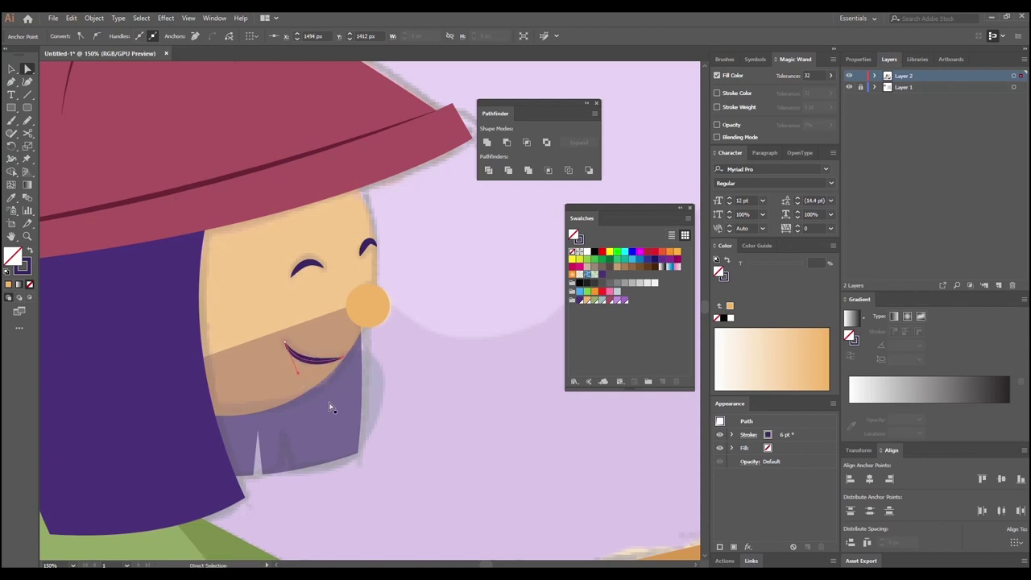
left_click(325, 406)
left_click(316, 360)
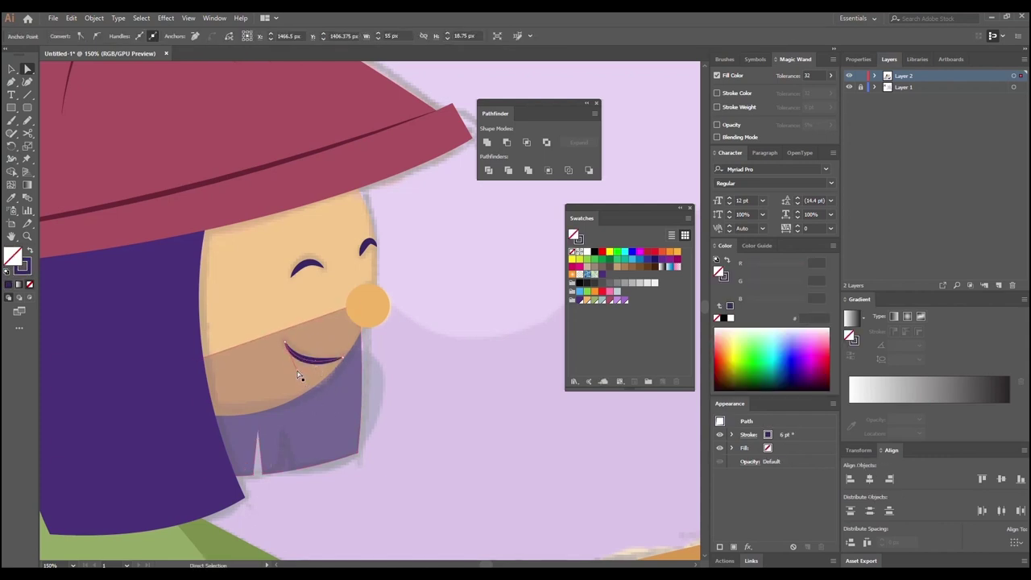
left_click(347, 405)
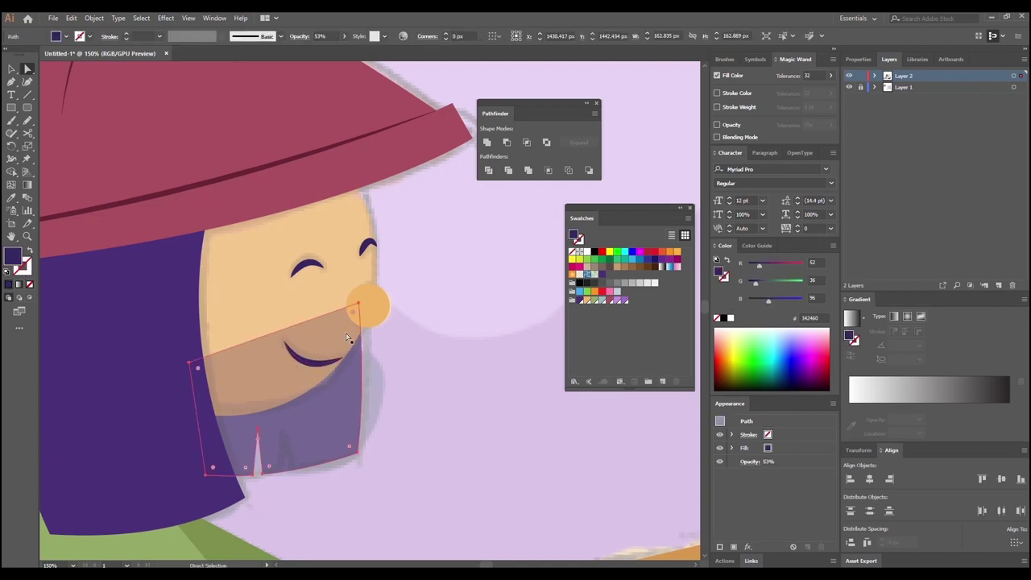
Step: Duplicate the nose circle slightly higher and subtract the overlap with Minus Front, leaving a thin crescent along the nose's lower edge
left_click(375, 319)
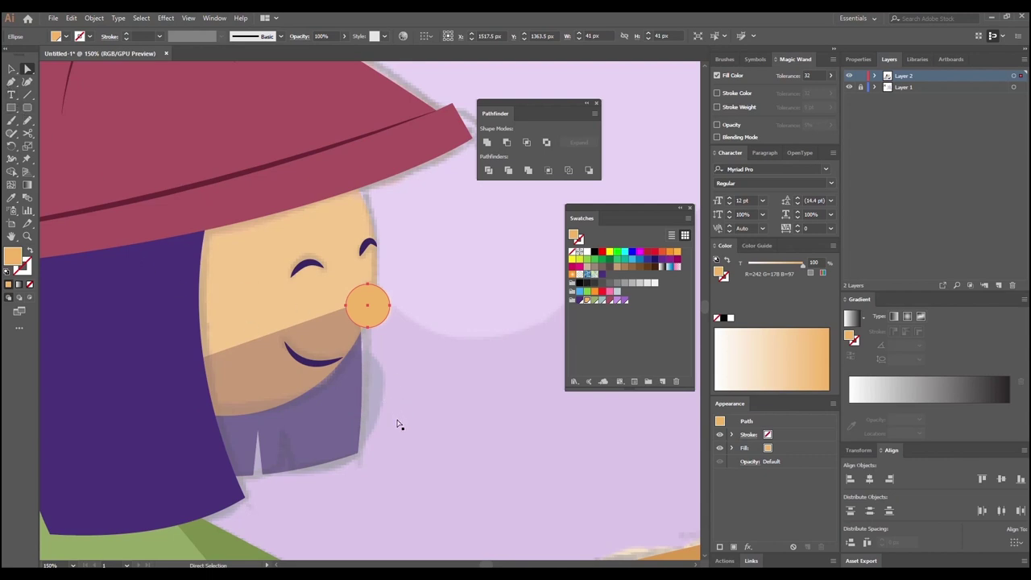
key("v")
left_click_drag(362, 320, 361, 310)
key("a")
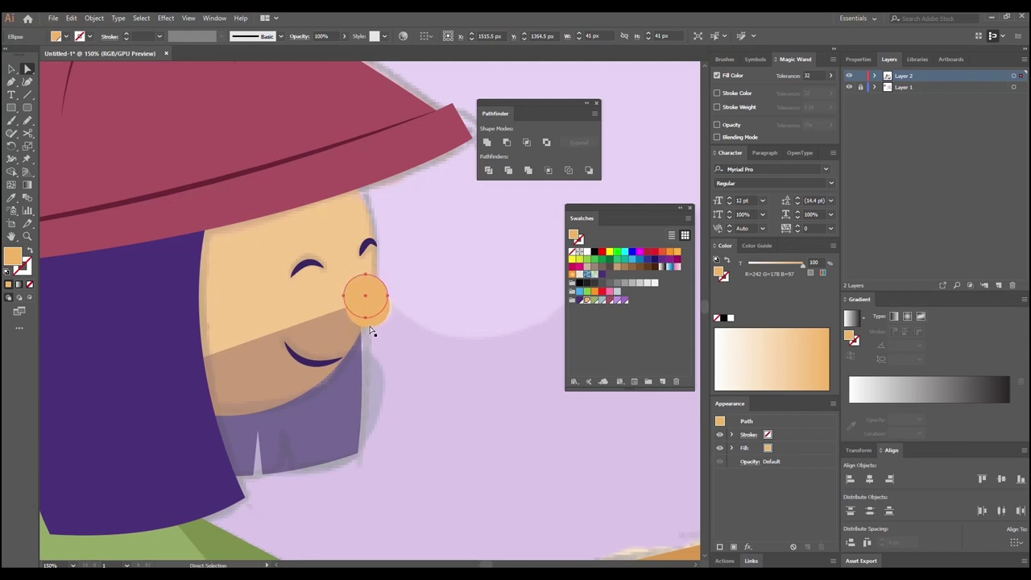
key("ctrl+z")
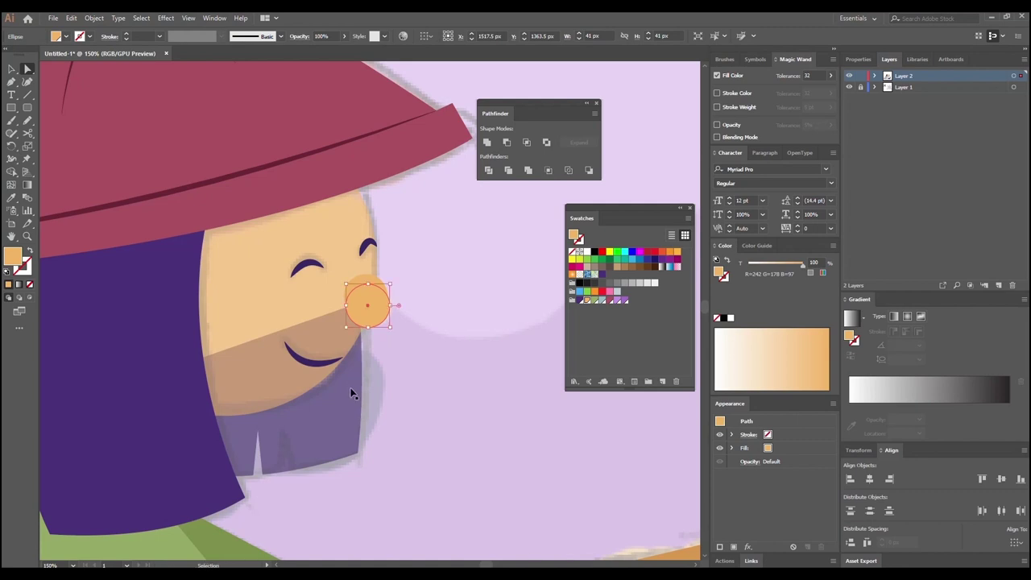
left_click(356, 285, "shift")
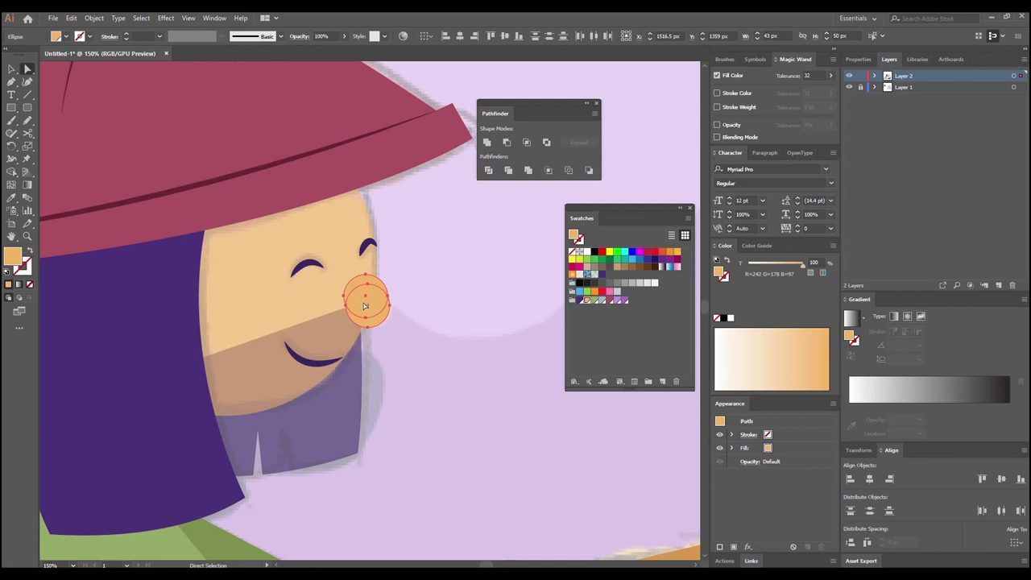
left_click(506, 143)
left_click(411, 355)
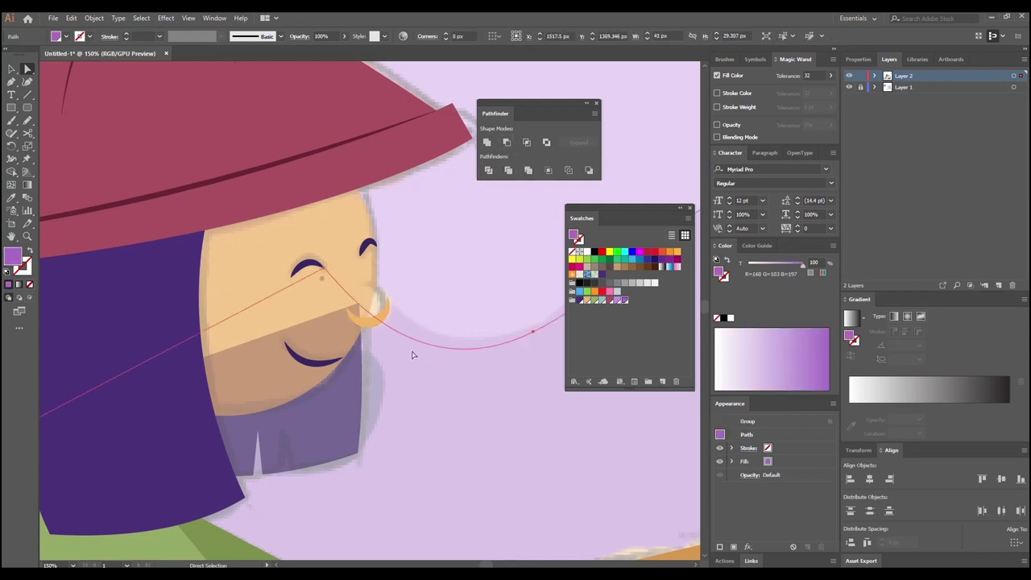
Step: Fill the nose crescent with the darker skin tone C98C4B
left_click(385, 301)
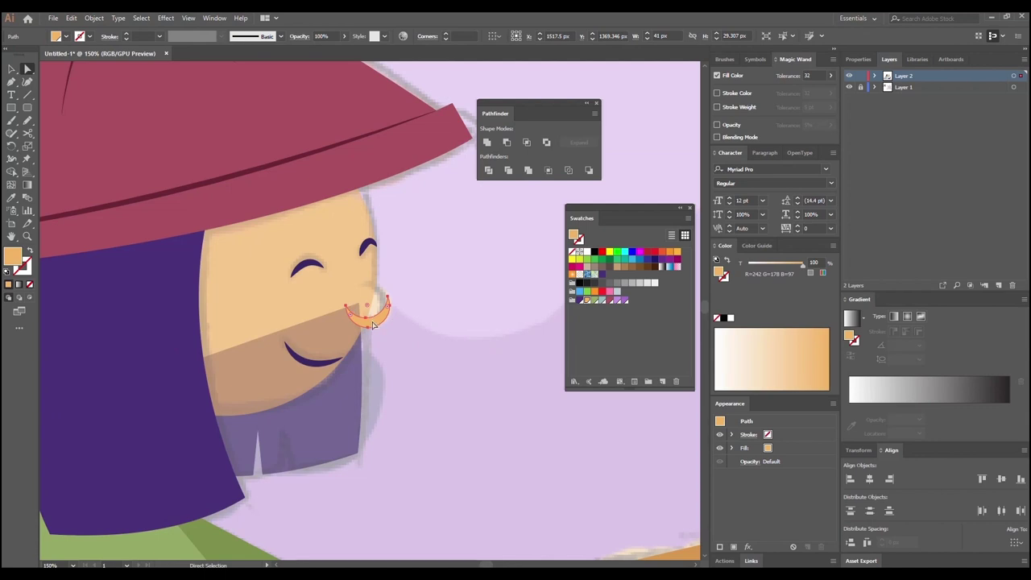
double_click(13, 259)
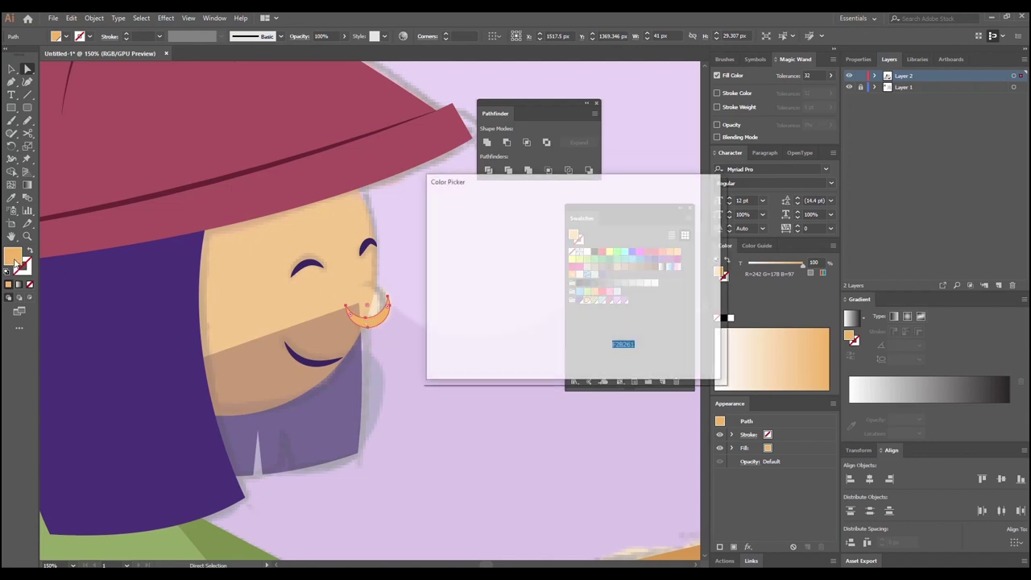
left_click_drag(513, 223, 519, 240)
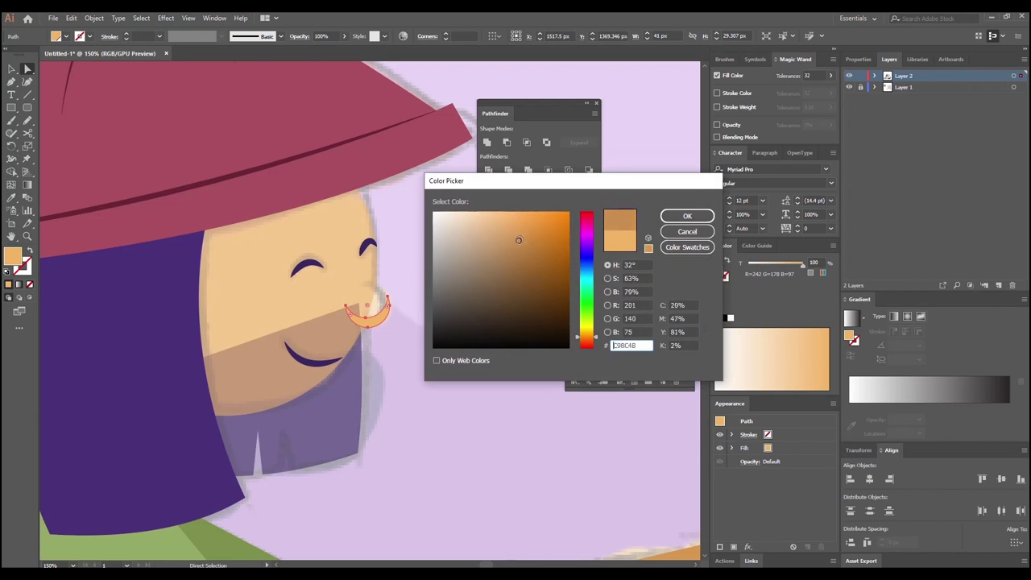
left_click(687, 215)
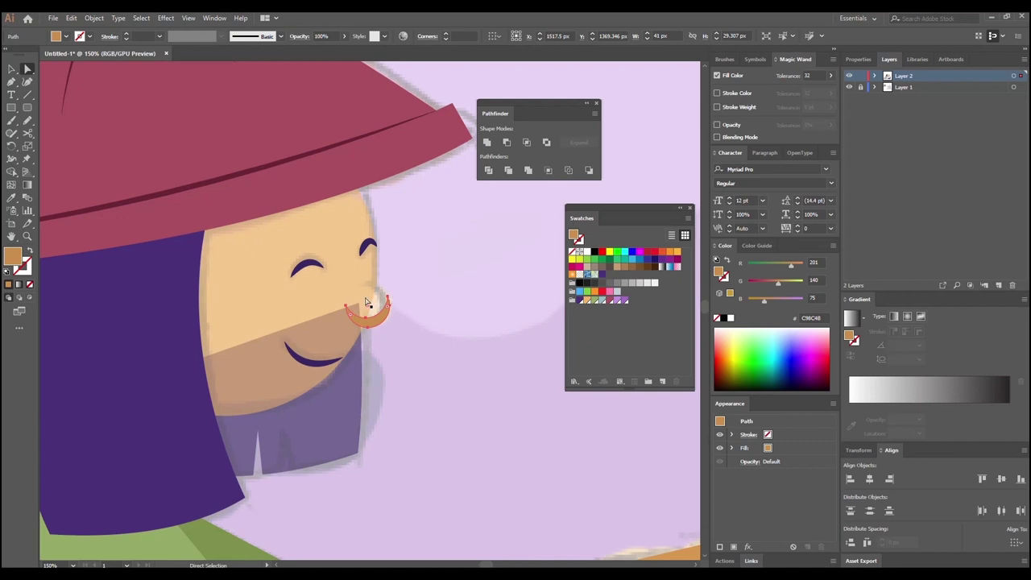
Step: Restore the full nose circle and place the darker crescent over its lower edge as shading
key("v")
key("ctrl+z")
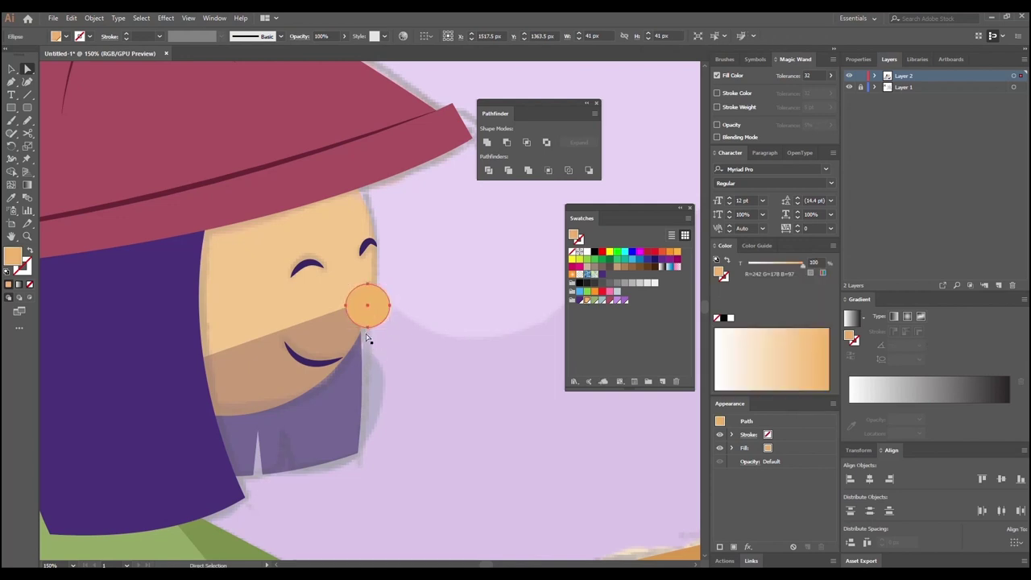
key("v")
key("a")
left_click(391, 380)
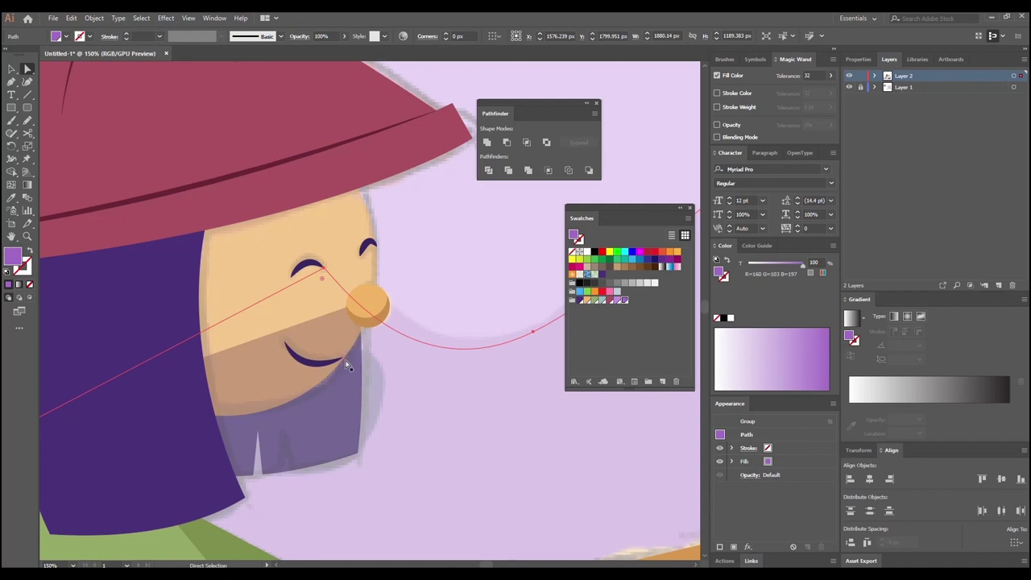
Step: Set the face circle's opacity back to 100%
left_click(260, 237)
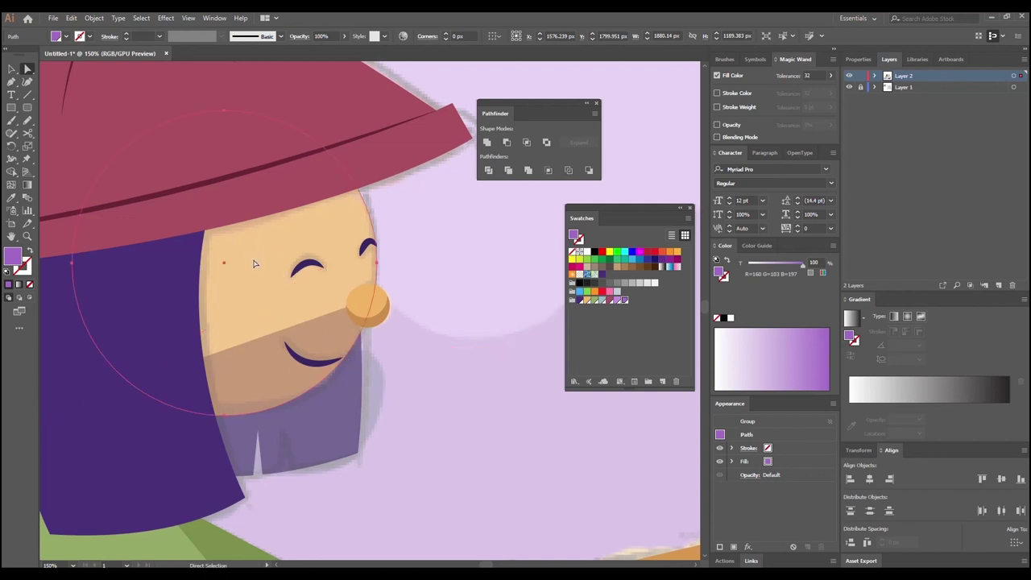
left_click(343, 41)
left_click_drag(326, 49, 344, 50)
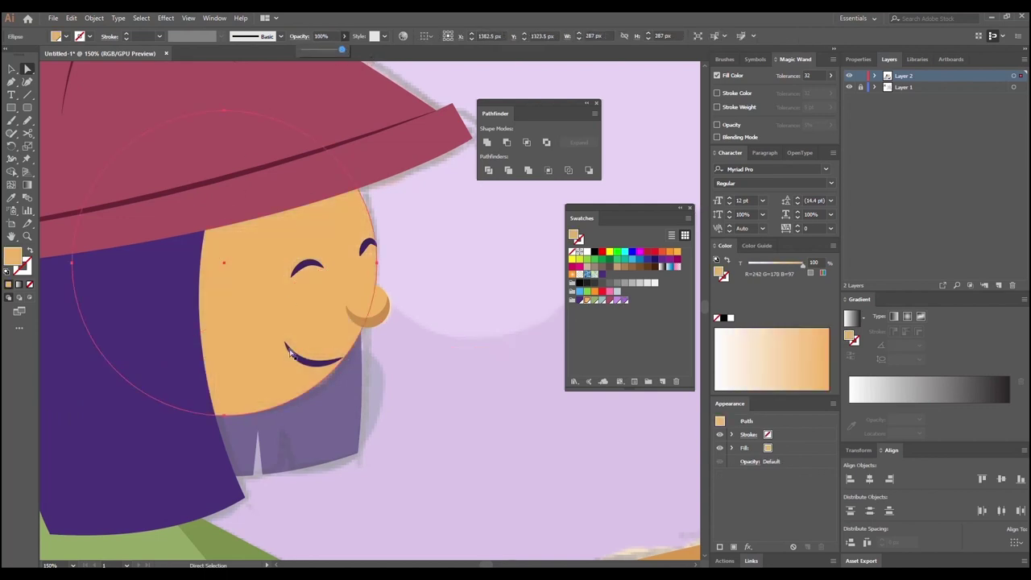
left_click(409, 412)
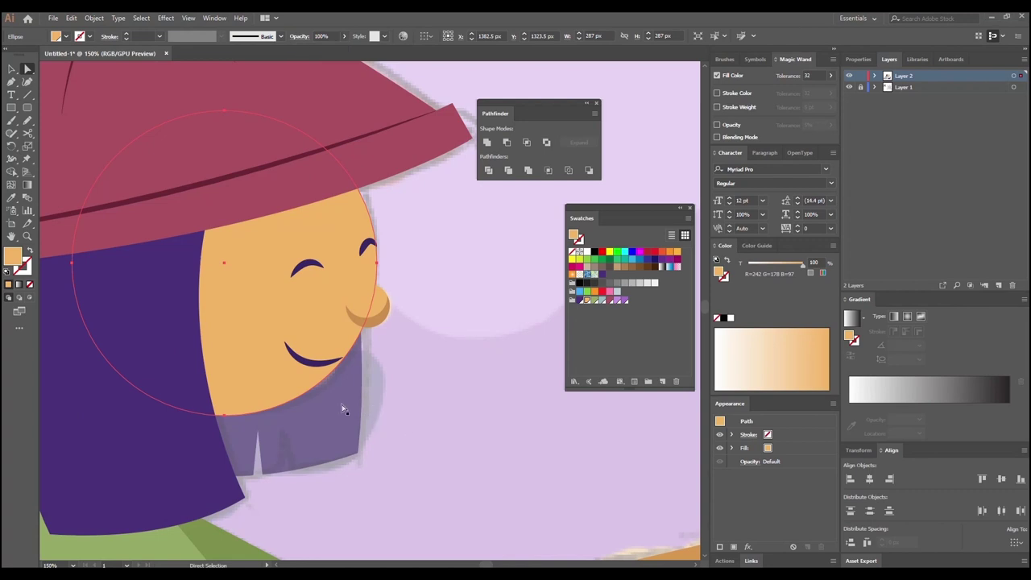
Step: Set the opacity of the dark purple hair piece behind the chin back to 100% and deselect it
left_click(342, 415)
key("ctrl+minus")
key("ctrl+minus")
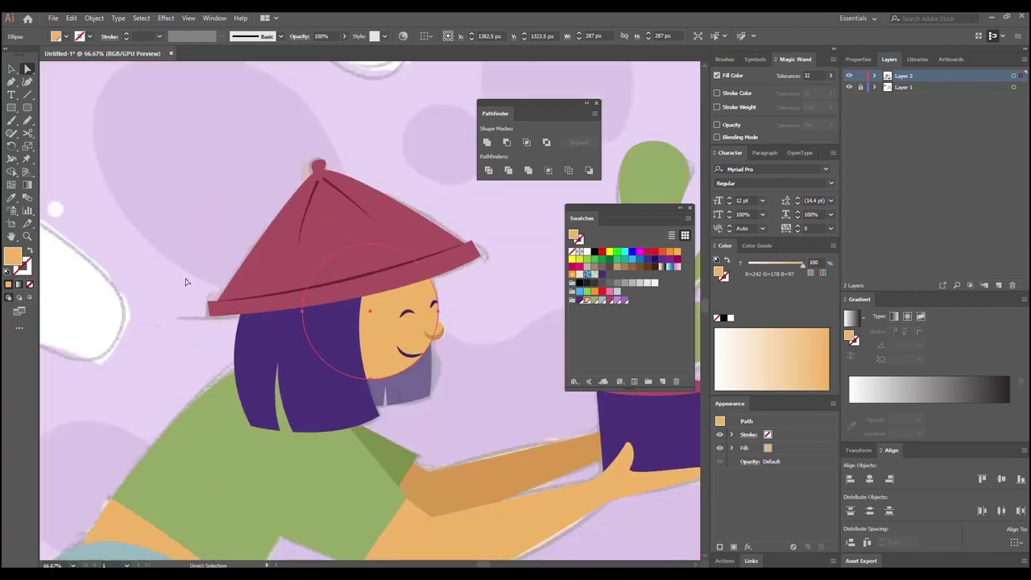
left_click(170, 313)
left_click_drag(390, 439, 312, 408)
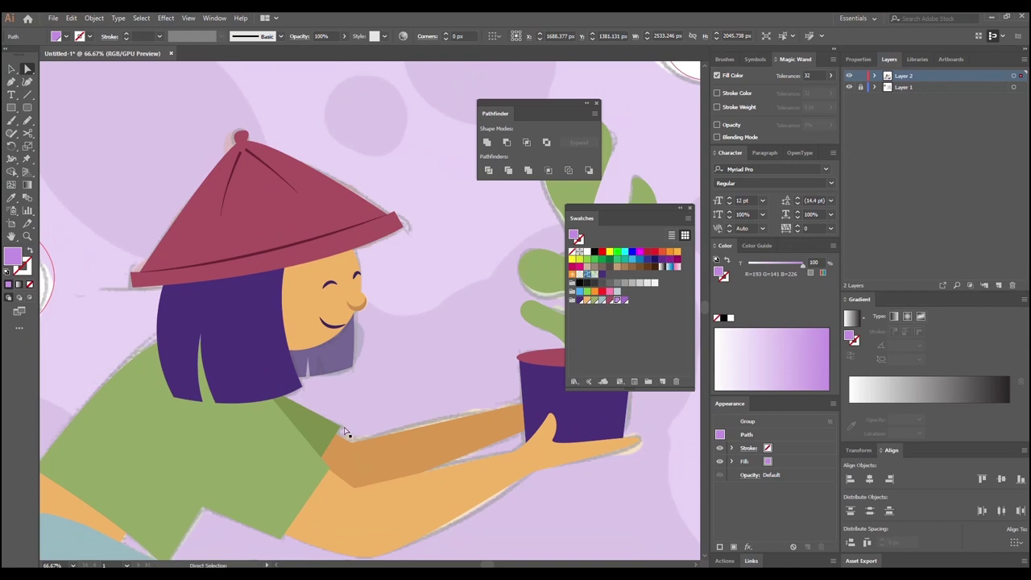
left_click(343, 362)
key("v")
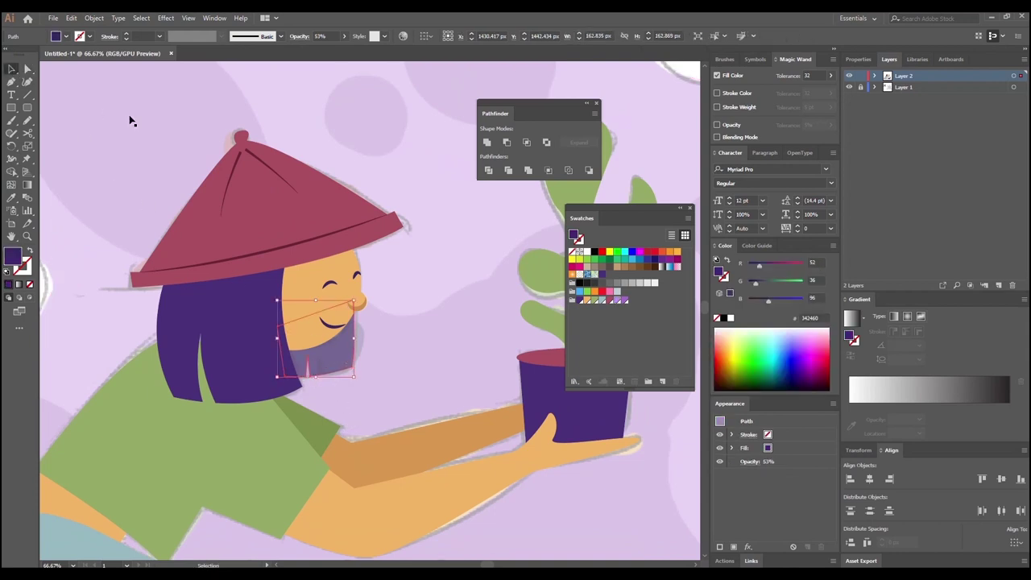
left_click(342, 350)
left_click(345, 36)
left_click_drag(326, 50, 345, 51)
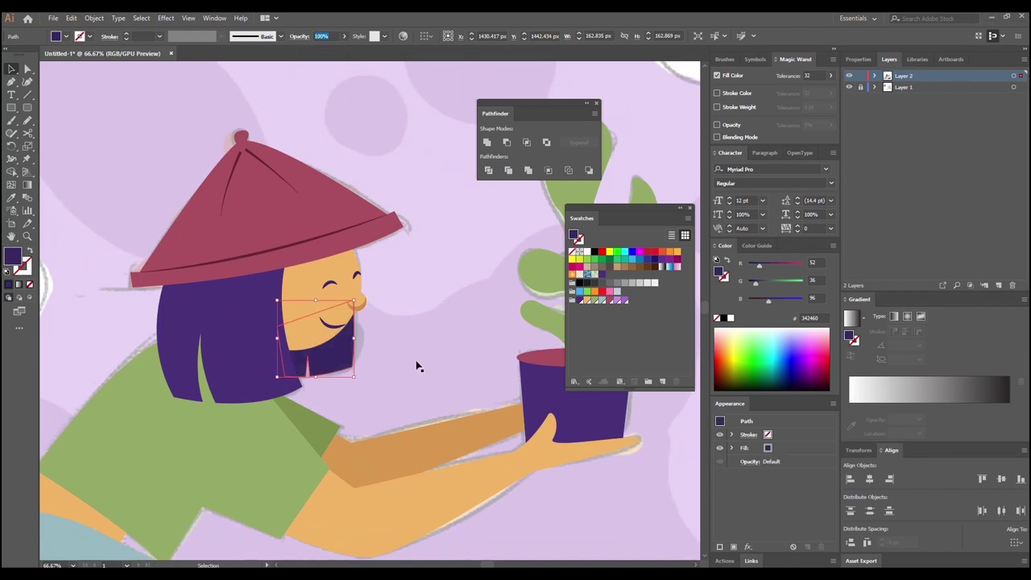
left_click(386, 407)
left_click_drag(346, 415, 351, 355)
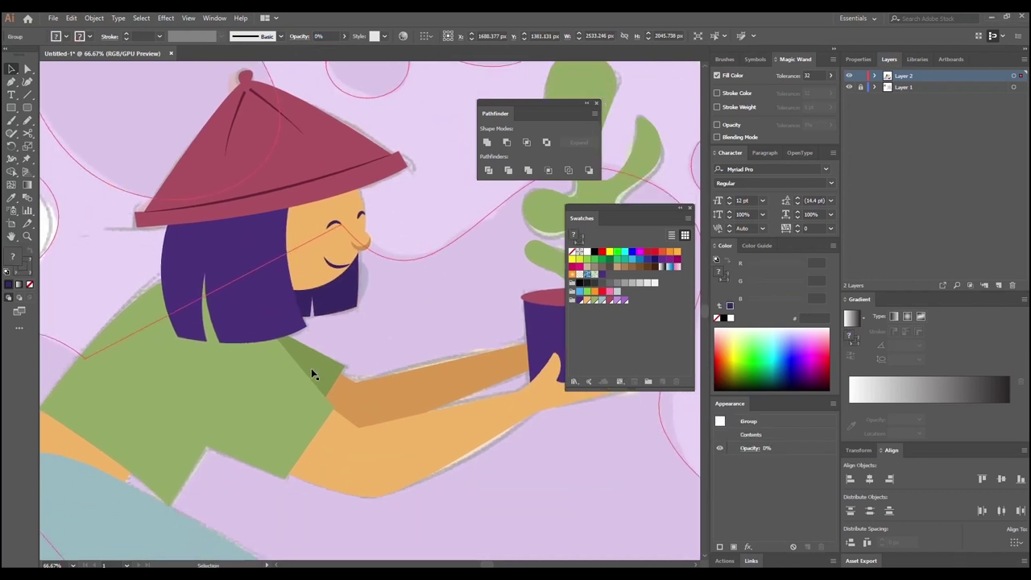
Step: Examine the whole illustration against the sketch for details still missing on the figure
key("ctrl+minus")
key("ctrl+minus")
key("ctrl+minus")
left_click(120, 311)
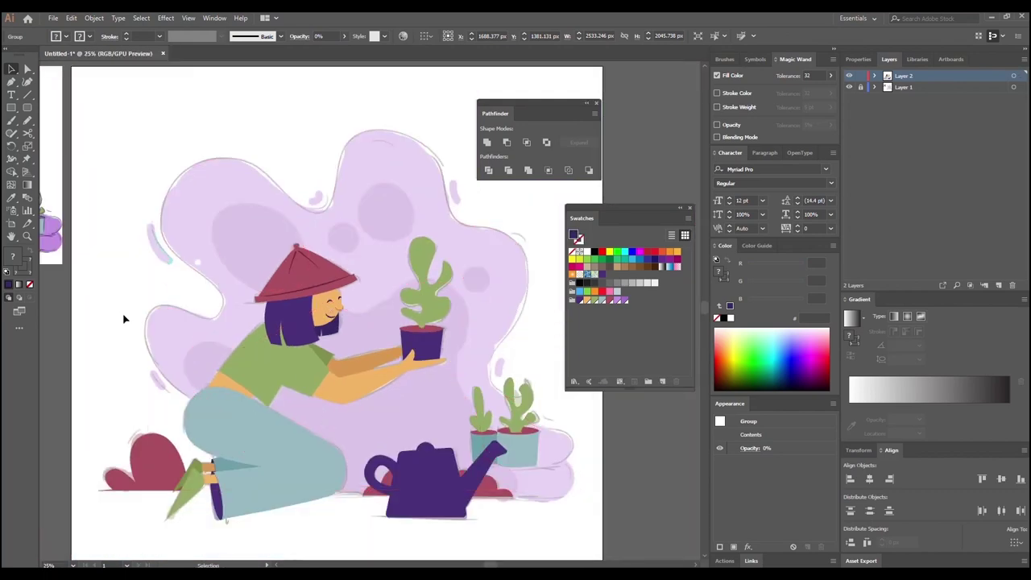
left_click_drag(193, 434, 287, 346)
left_click_drag(363, 338, 288, 350)
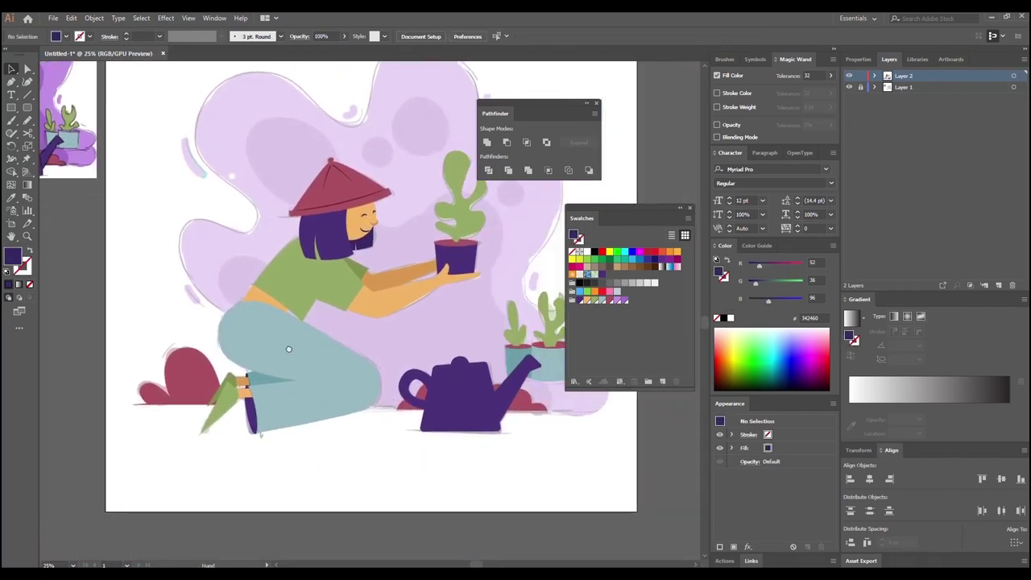
left_click_drag(360, 371, 268, 371)
scroll(268, 370, "left", 2)
scroll(269, 370, "up", 1)
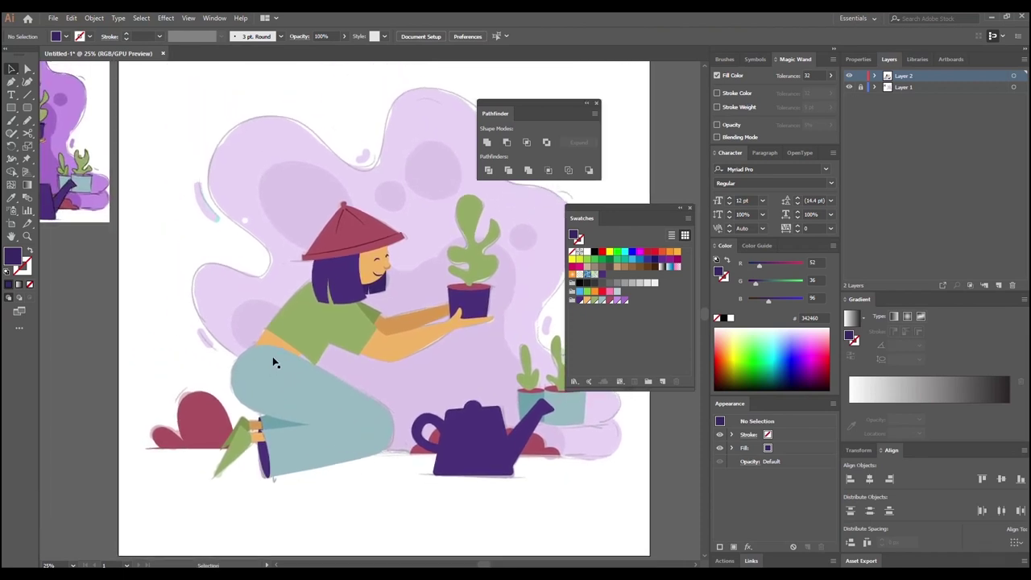
Step: Duplicate the hat's short crease line nearest the back of the head onto the green shirt
left_click(294, 336)
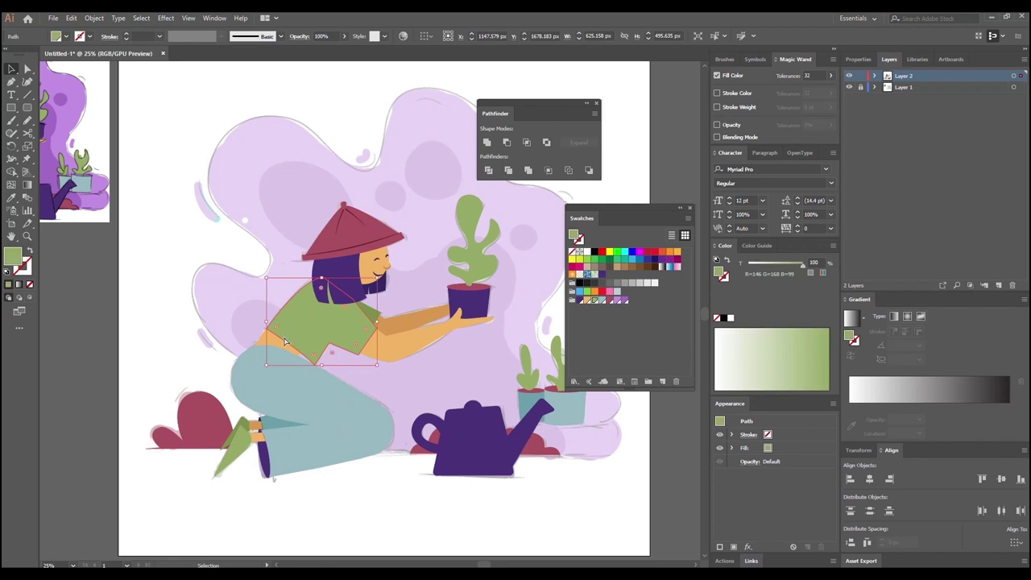
key("ctrl+plus")
left_click_drag(421, 381, 354, 398)
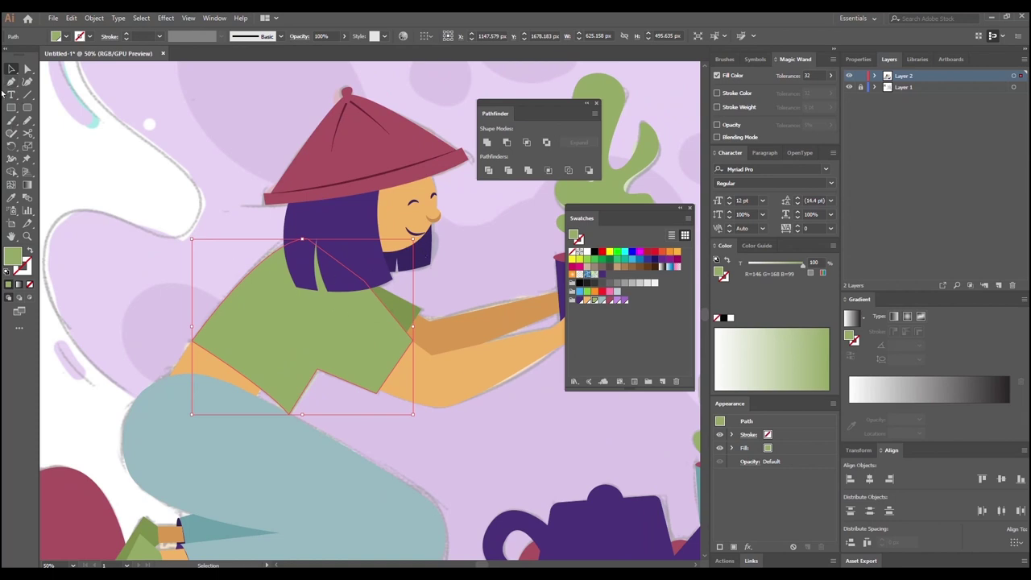
left_click(342, 111)
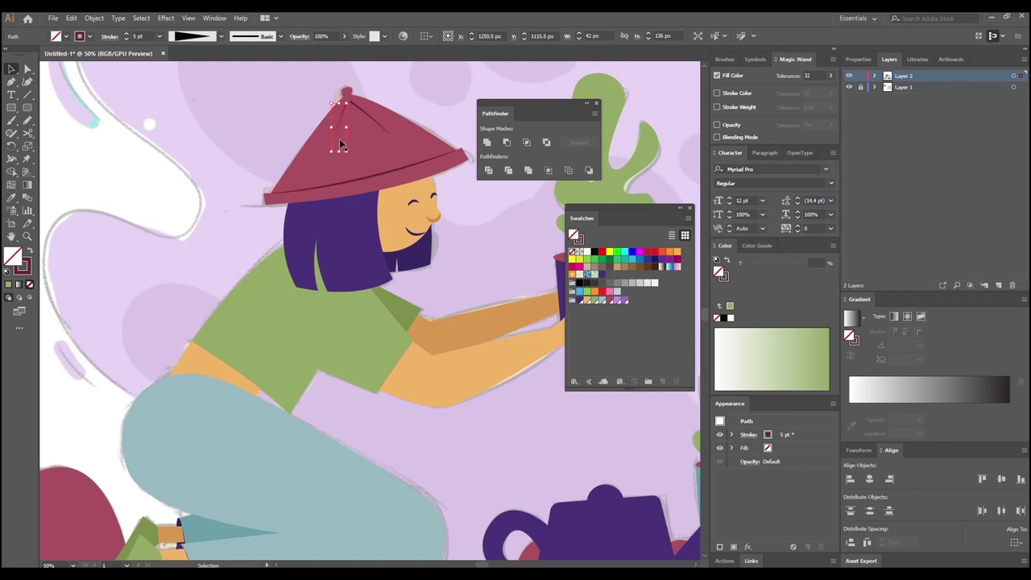
key("ctrl")
mouse_move(341, 127)
left_mouse_down()
mouse_move(352, 237)
mouse_move(317, 343)
left_mouse_up()
Step: Position and reshape the copied line as a curved fold about 86 by 59 px, running inward from the notch in the shirt's lower edge
left_click(335, 356)
key("a")
key("v")
left_click(319, 338)
mouse_move(323, 384)
left_mouse_down()
mouse_move(349, 363)
mouse_move(319, 369)
left_mouse_up()
left_click(26, 71)
left_click_drag(301, 328, 287, 347)
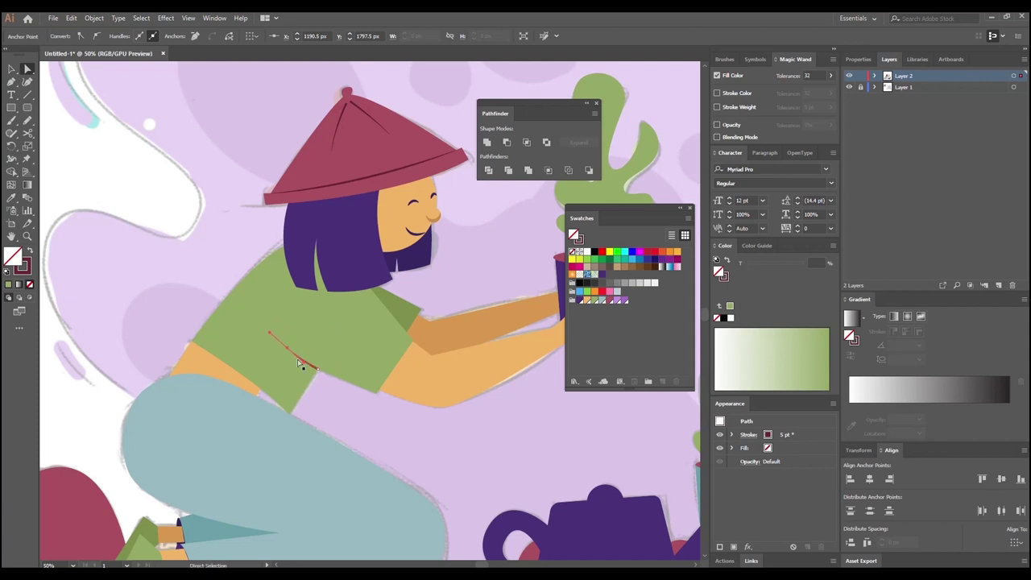
left_click(325, 396)
Step: Select the fold line on the shirt
scroll(296, 385, "down", 1)
scroll(297, 385, "right", 1)
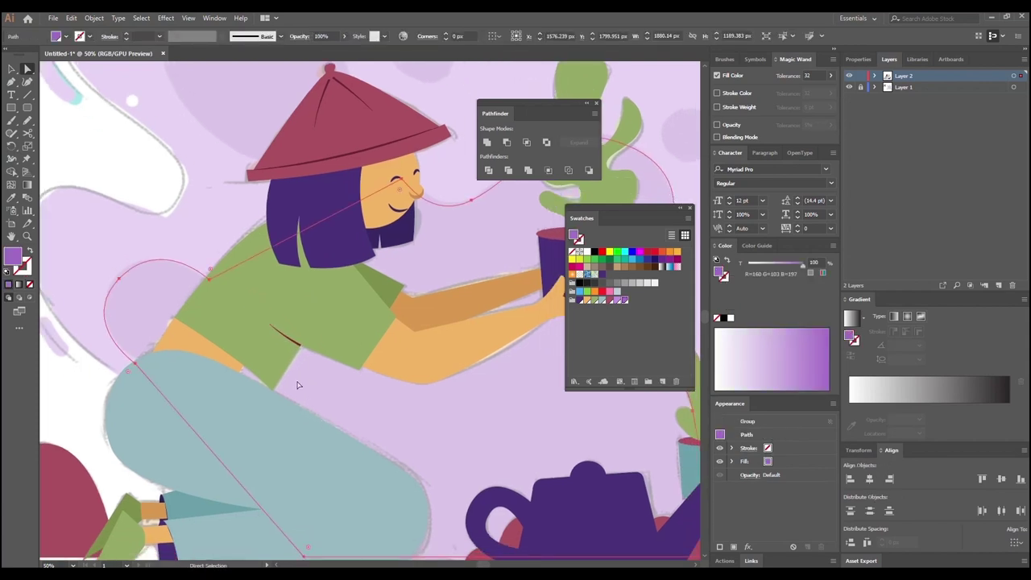
left_click(271, 329)
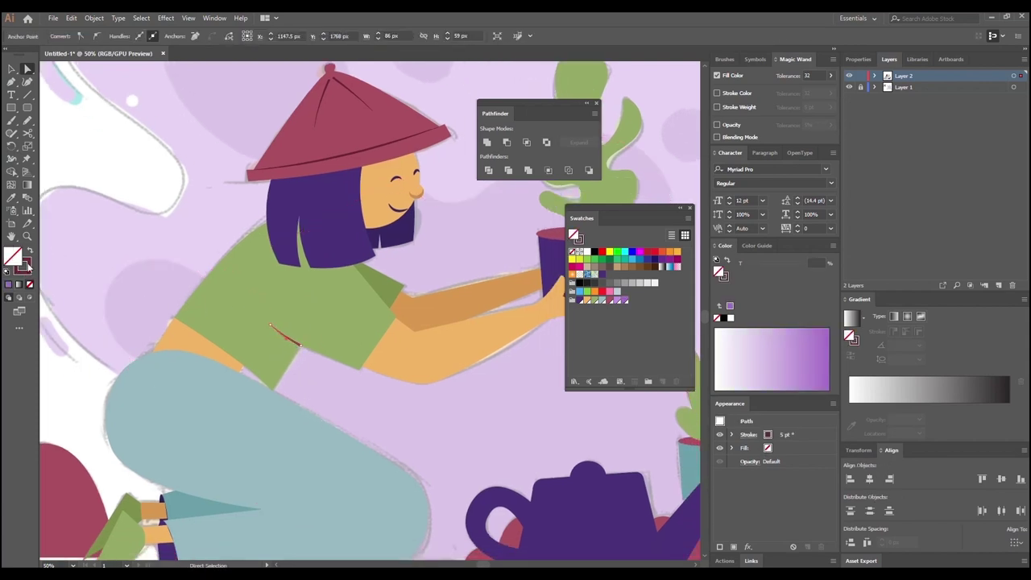
left_click(27, 269)
double_click(25, 274)
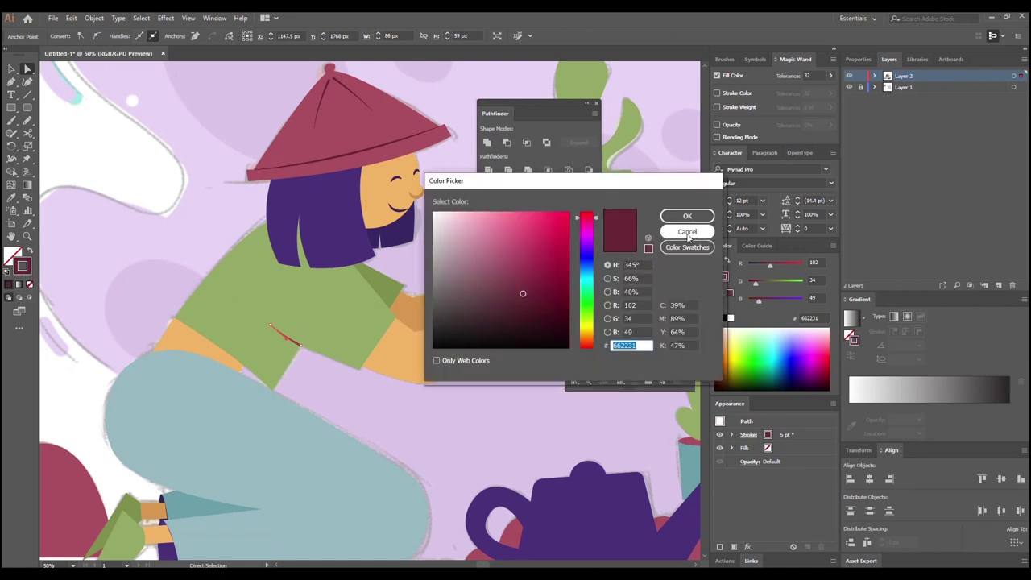
left_click(687, 232)
Step: Sample the shirt's green for the fold line, apply it as the stroke without a fill, and darken the stroke to 52602E
left_click(11, 198)
left_click(244, 309)
left_click(244, 309)
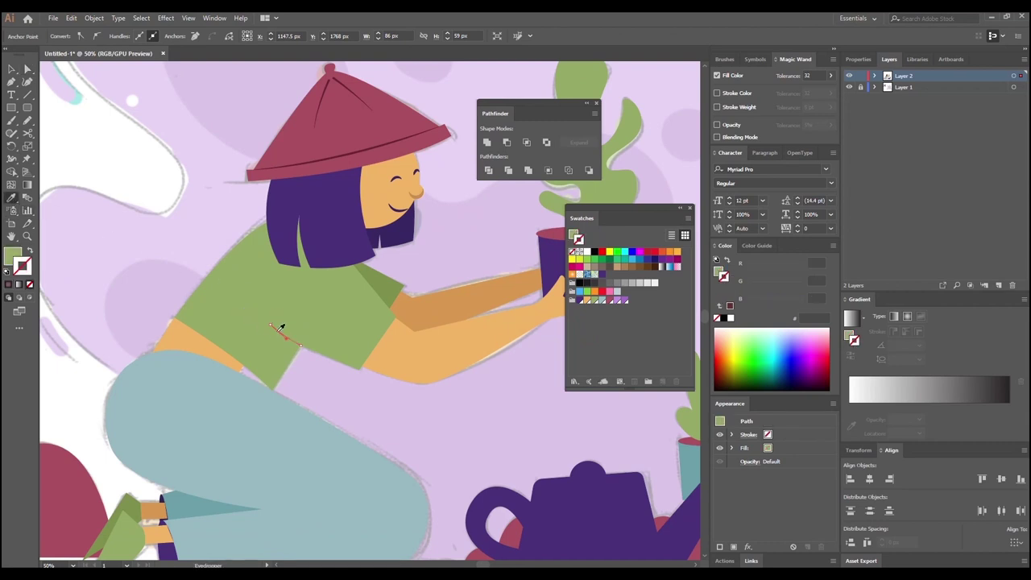
key("shift+x")
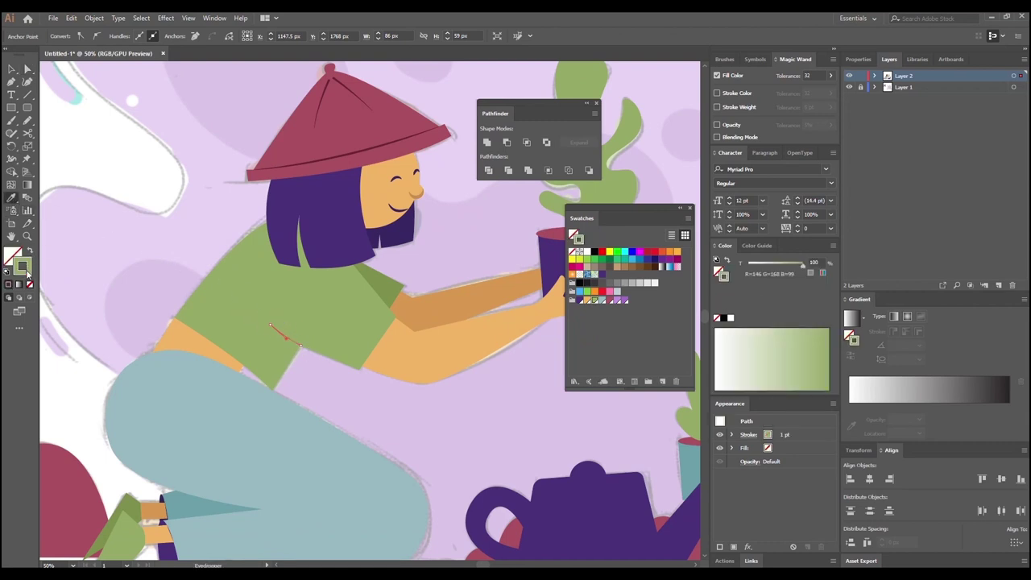
double_click(27, 272)
left_click_drag(506, 285, 504, 294)
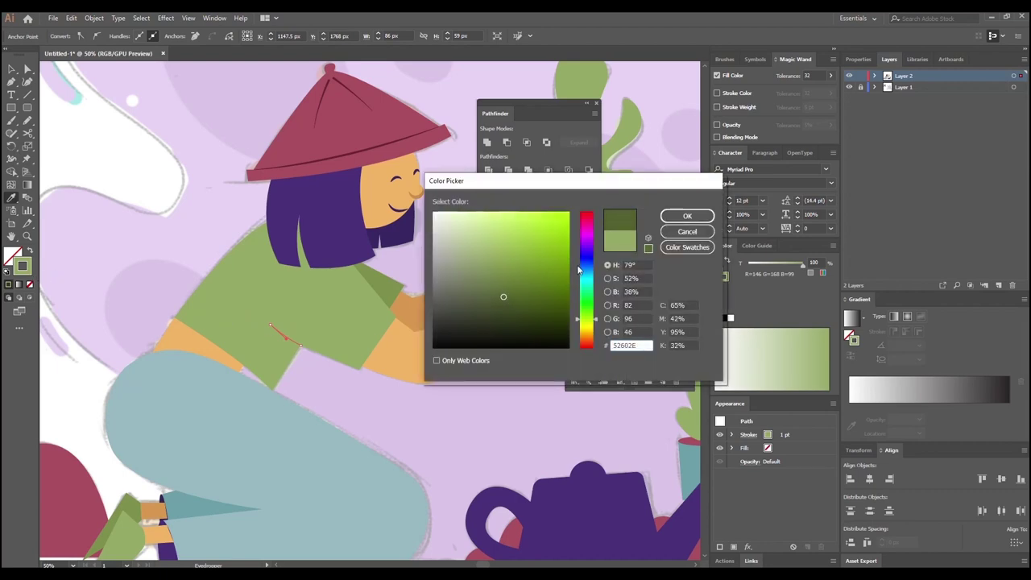
left_click(688, 215)
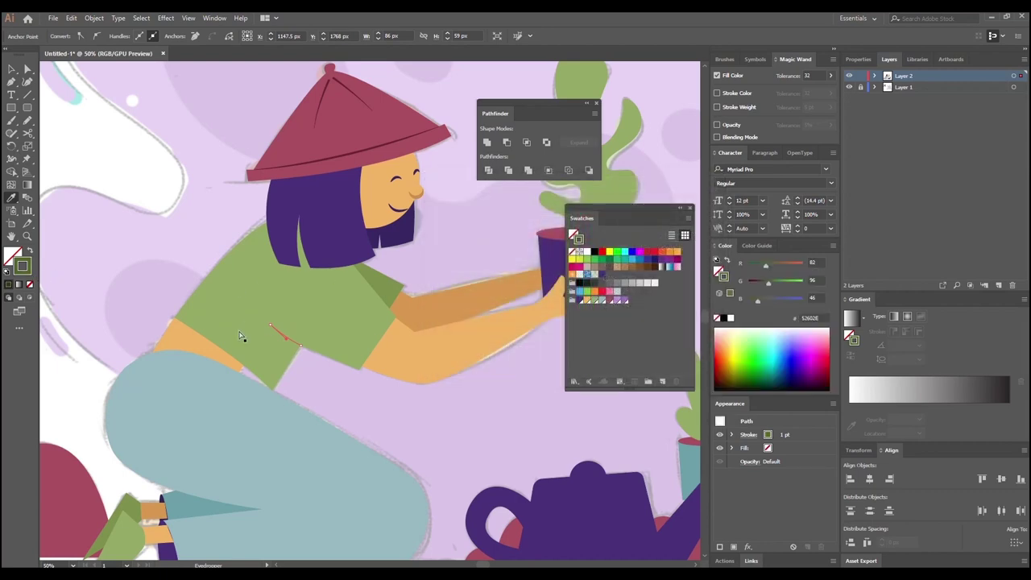
Step: Apply the triangular tapered width profile to the shirt's fold line, thick at the notch and pointed inward
key("ctrl+plus")
key("ctrl+plus")
key("i")
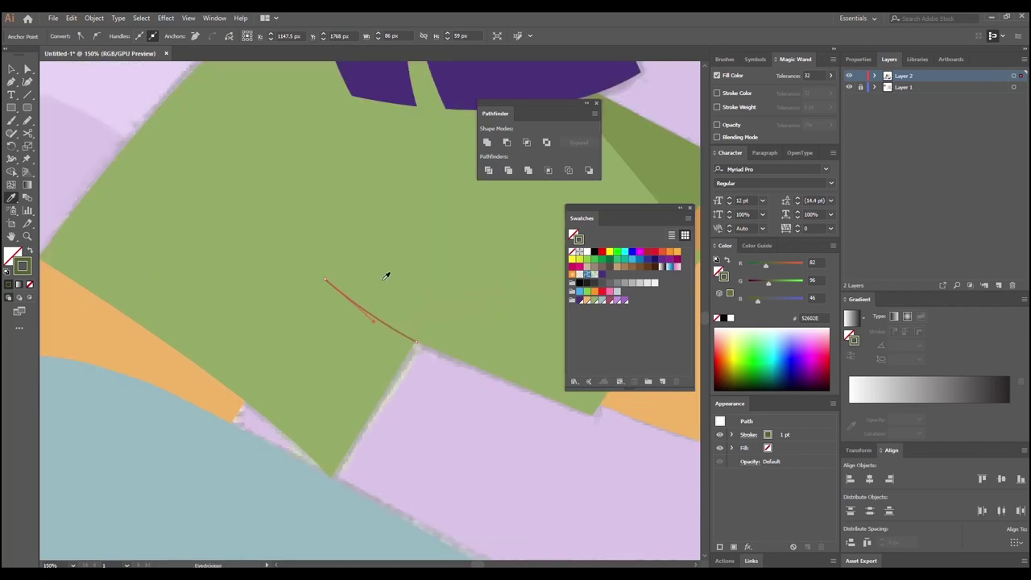
left_click(12, 70)
left_click(422, 393)
left_click(386, 324)
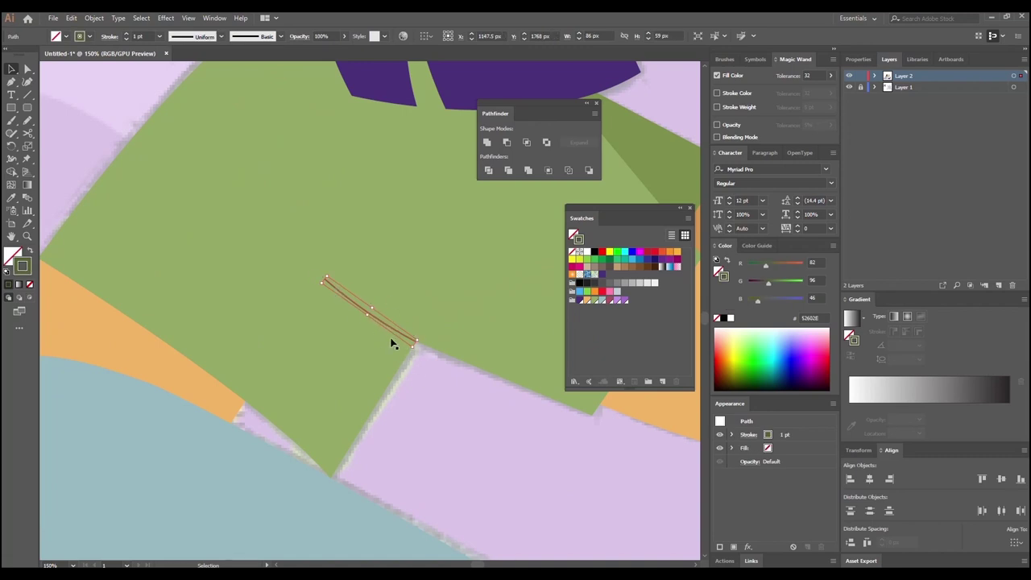
left_click(222, 37)
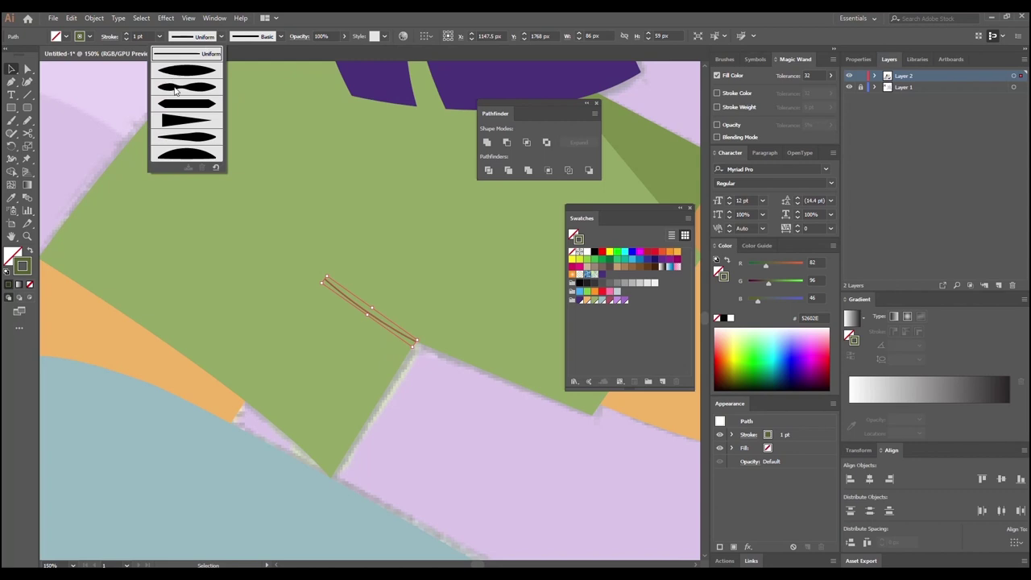
left_click(171, 125)
Step: Set the fold line's stroke weight to 6 pt and deselect it
left_click(126, 36)
left_click(126, 35)
left_click(126, 36)
left_click(126, 36)
left_click(127, 36)
left_click(126, 35)
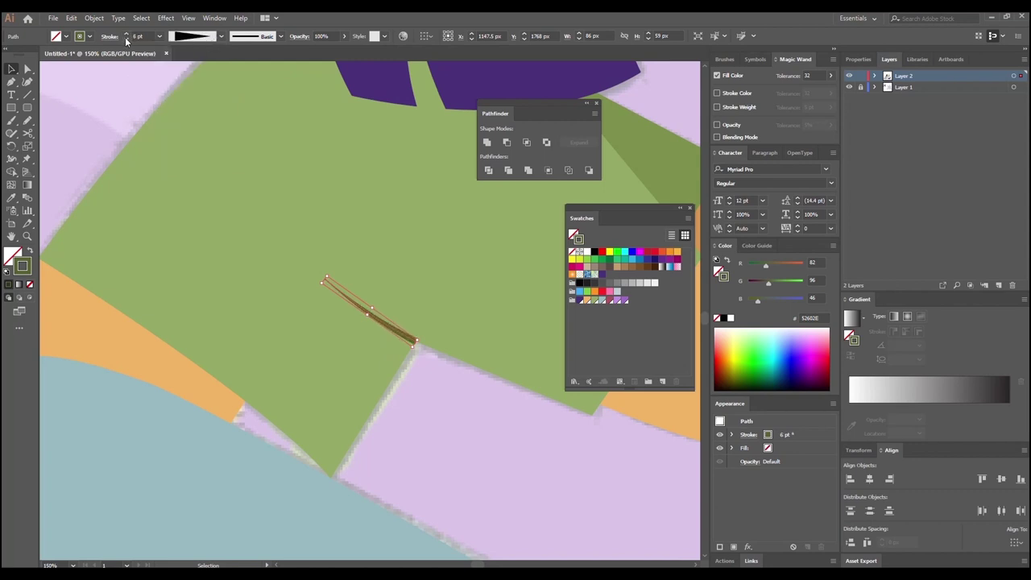
left_click(425, 396)
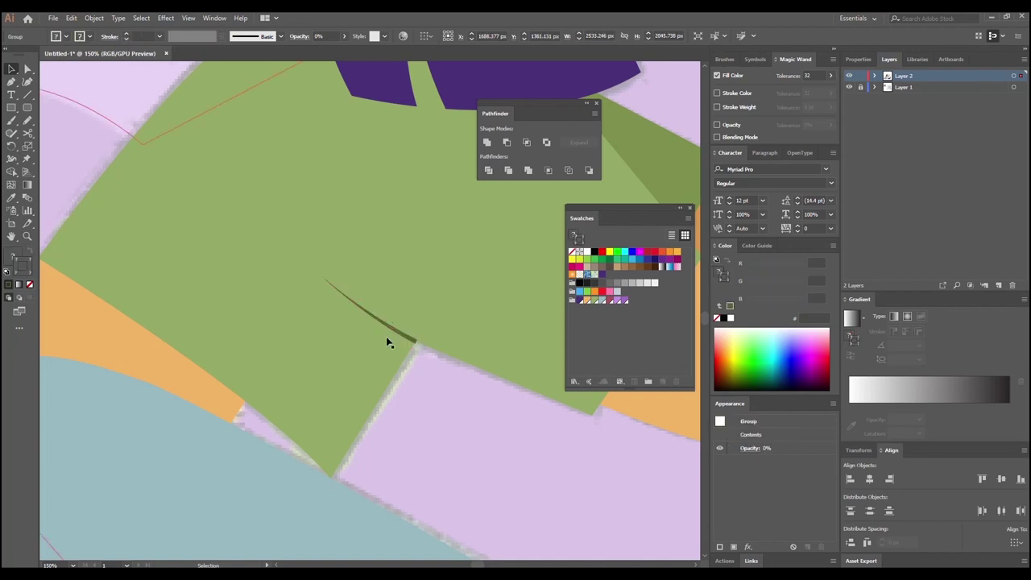
Step: Lower the blue trousers' opacity to 53% to reveal the sketched pocket and seam beneath
scroll(682, 395, "down", 4)
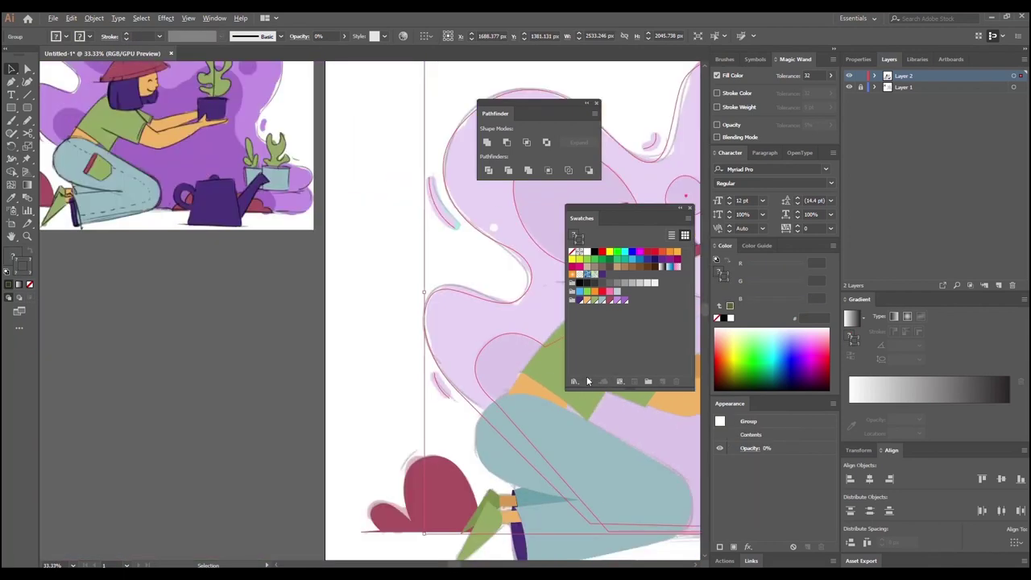
left_click(362, 370)
left_click_drag(325, 398, 188, 373)
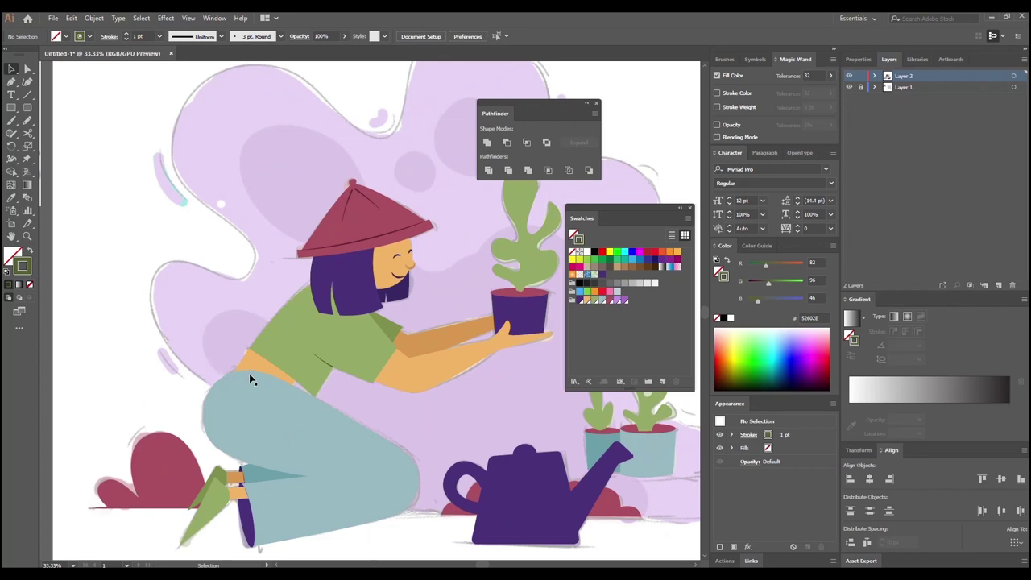
scroll(262, 371, "up", 2)
scroll(269, 384, "down", 2)
scroll(279, 395, "down", 1)
scroll(280, 398, "up", 2)
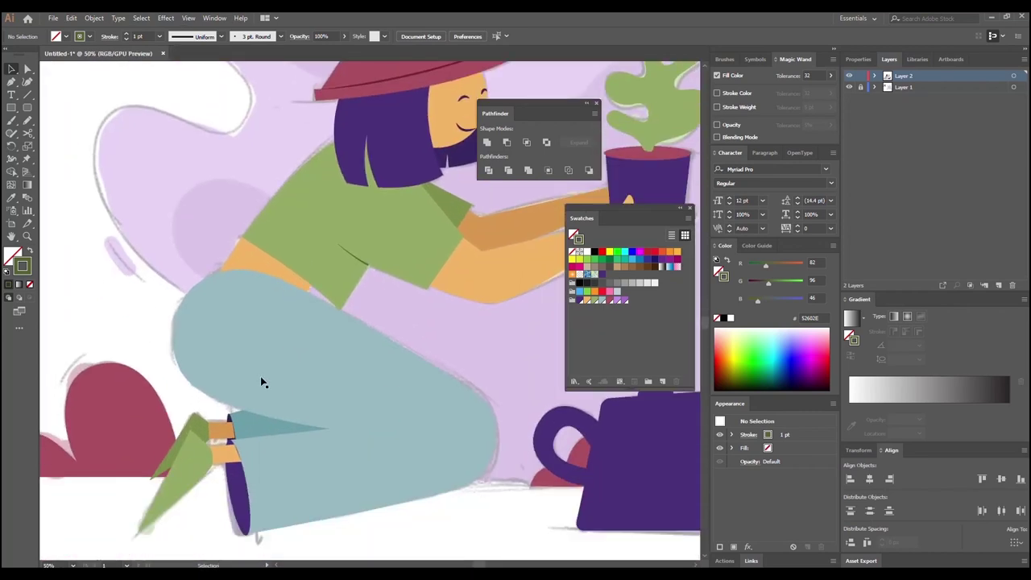
scroll(260, 381, "up", 1)
left_click(274, 341)
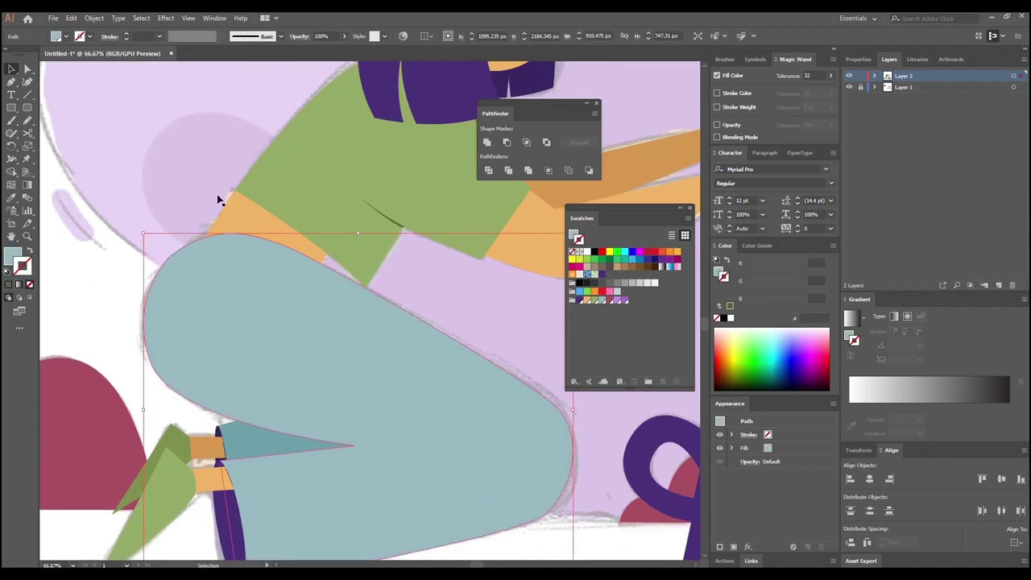
left_click(344, 35)
left_click_drag(347, 50, 323, 53)
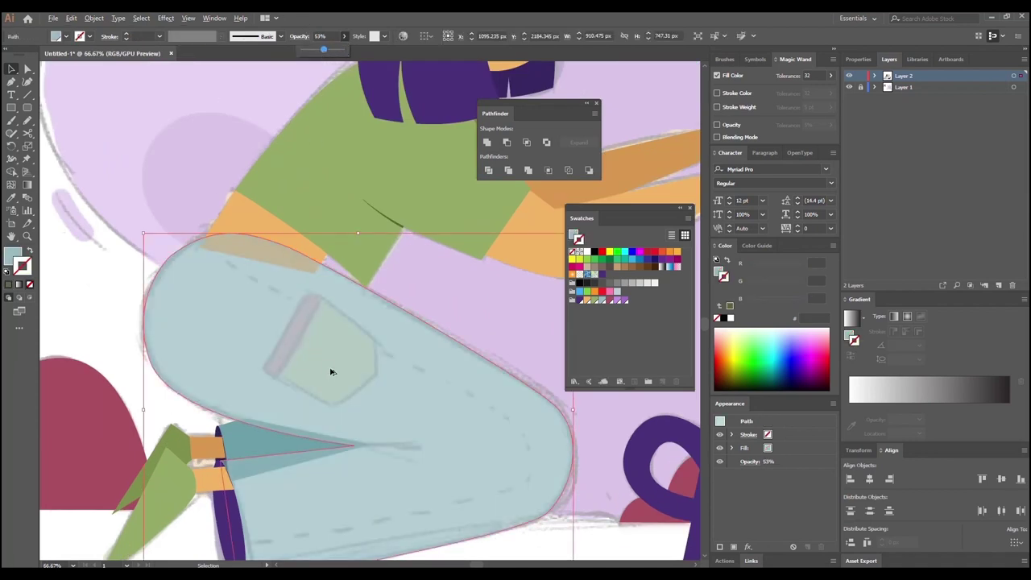
Step: Trace the trousers' dashed seam with the Pen tool as an open curve from the waist around the knee to the hem
scroll(329, 370, "down", 1)
left_click_drag(356, 374, 364, 349)
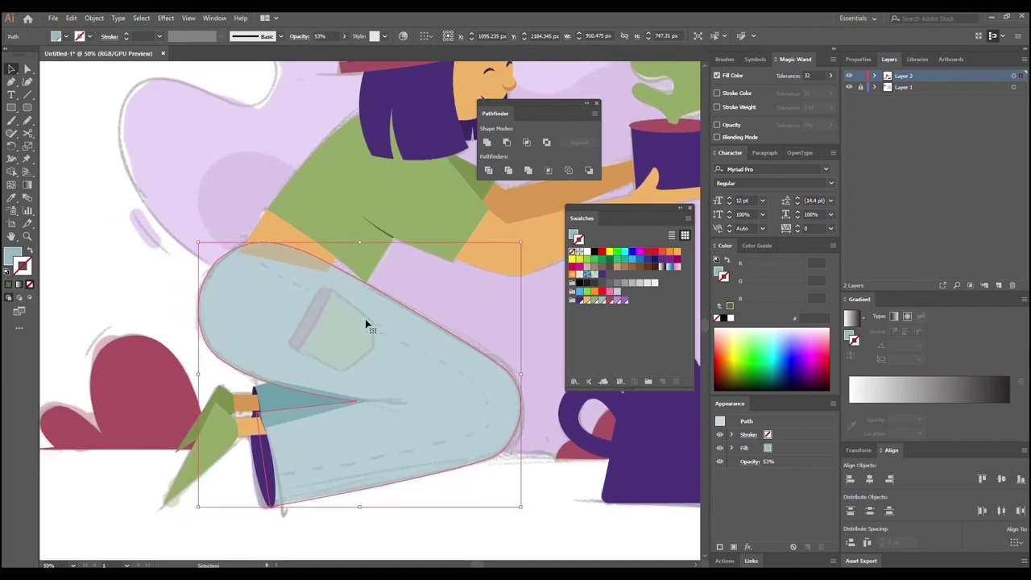
left_click(12, 81)
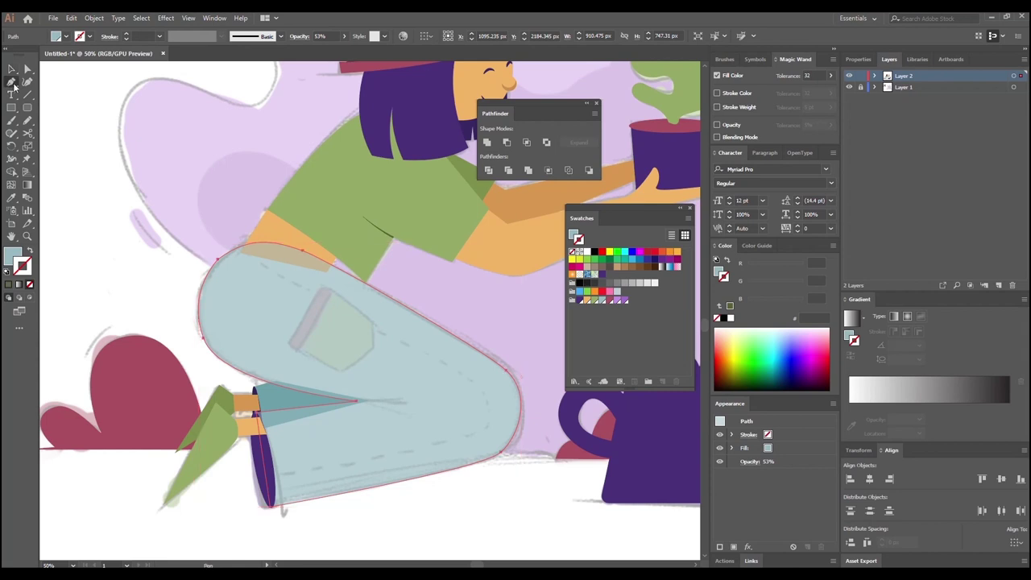
left_click(245, 248)
left_click_drag(300, 289, 329, 301)
left_click_drag(413, 351, 440, 359)
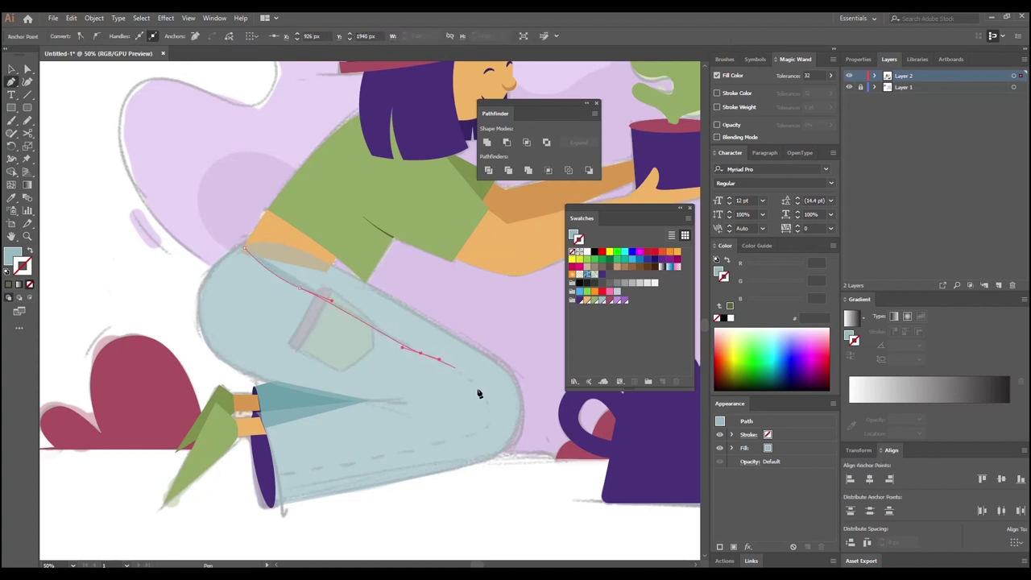
left_click_drag(486, 400, 428, 446)
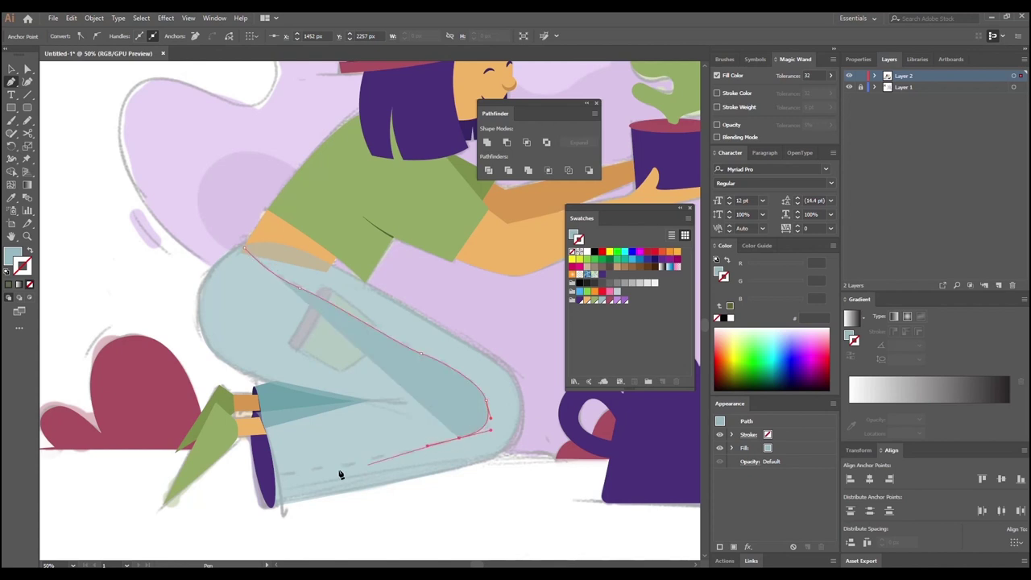
left_click(275, 477)
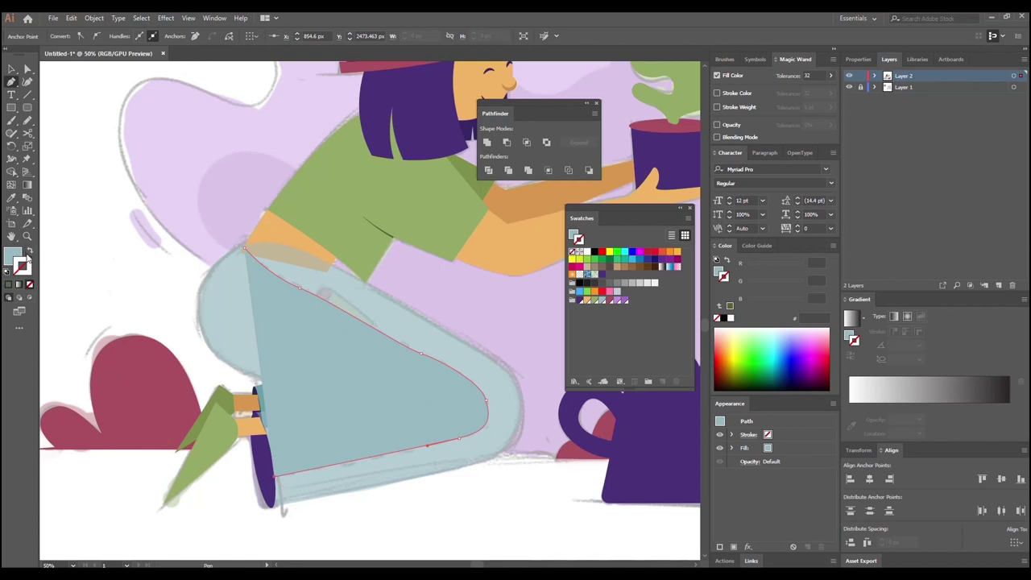
Step: Swap the seam path's fill to a stroke and darken the stroke colour to 557D84
left_click(32, 253)
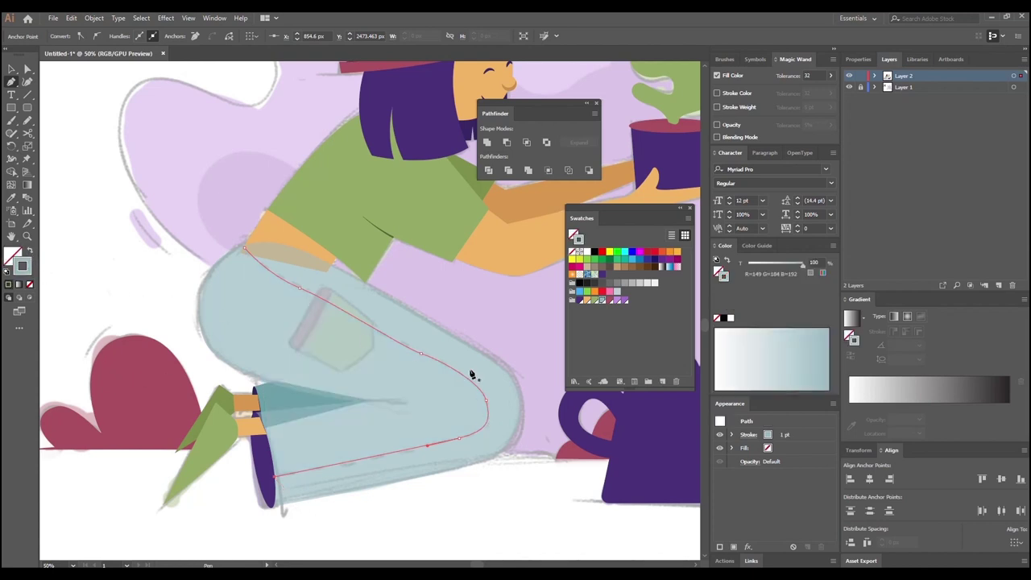
double_click(25, 272)
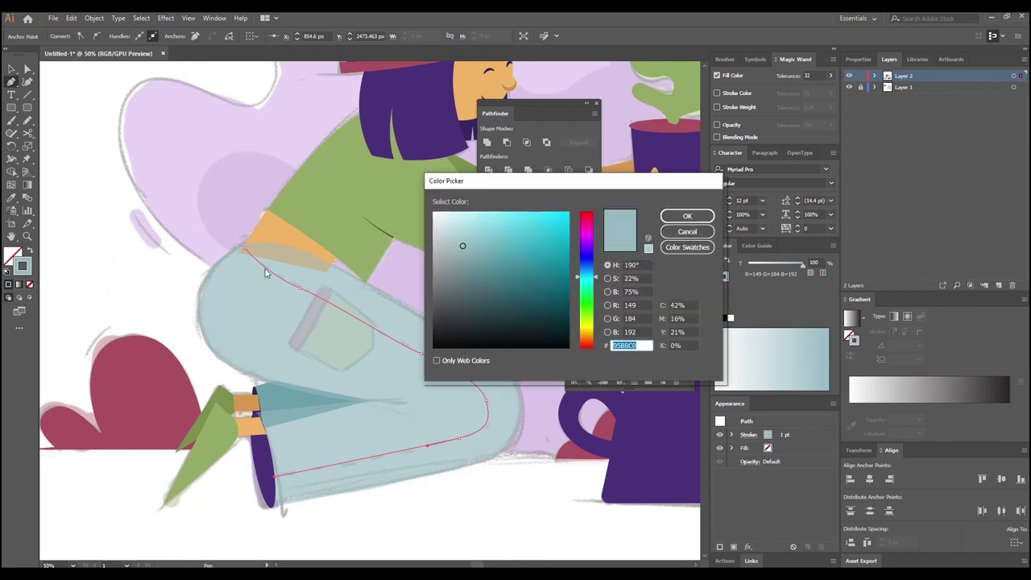
left_click_drag(463, 247, 482, 277)
left_click(687, 216)
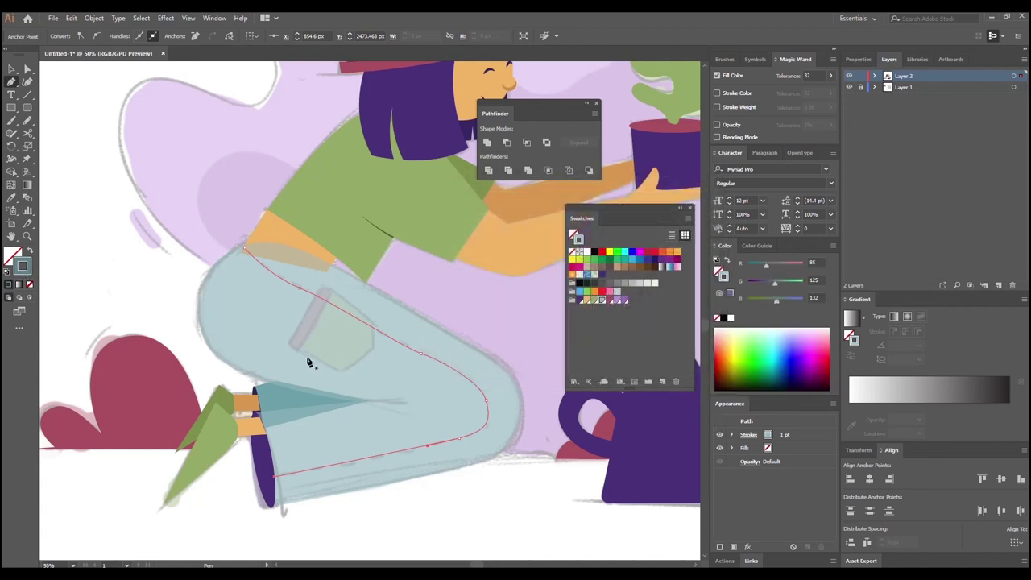
Step: Set the trouser seam's stroke weight to 5 pt
left_click(12, 70)
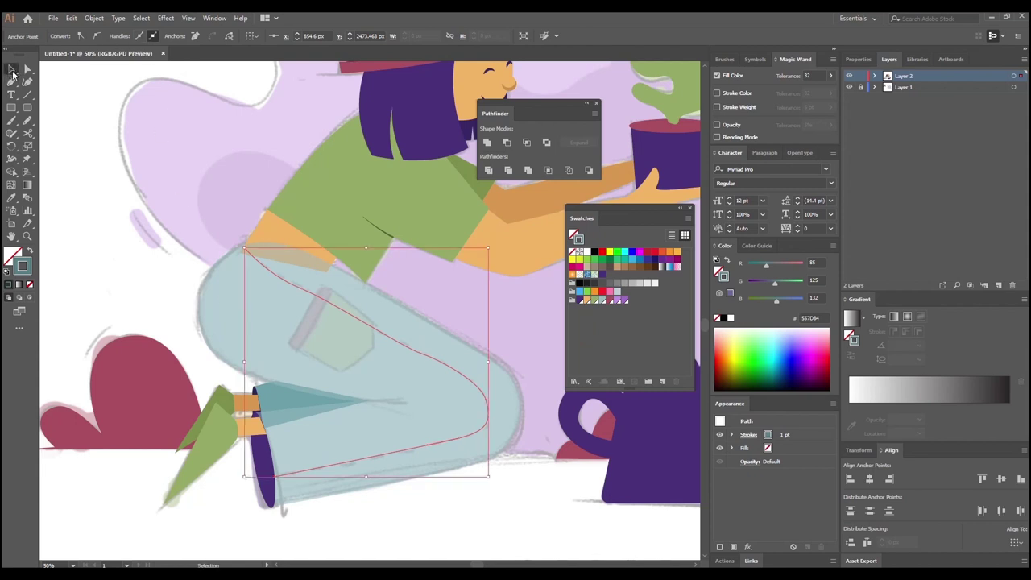
left_click(292, 289)
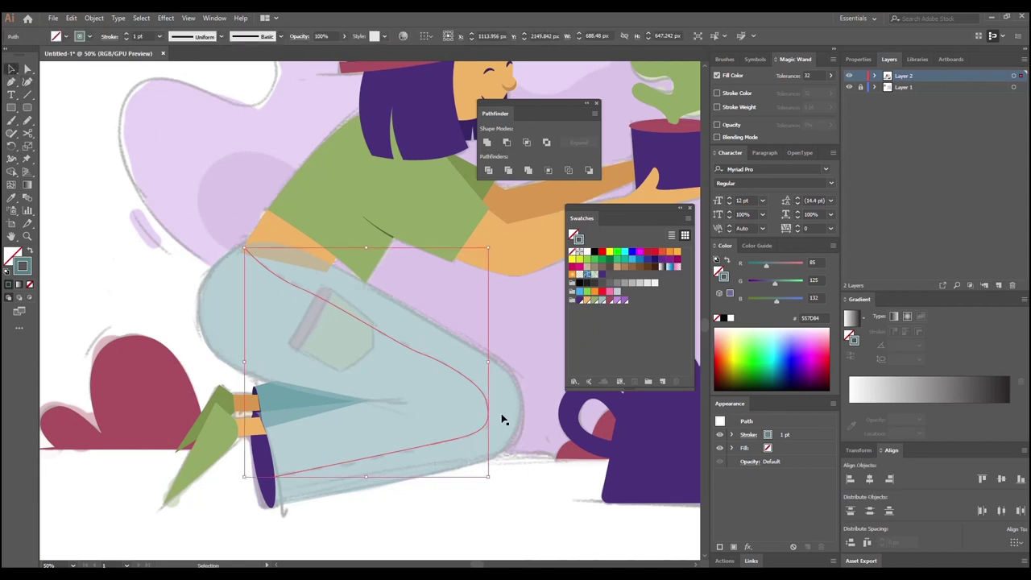
left_click(126, 36)
left_click(127, 37)
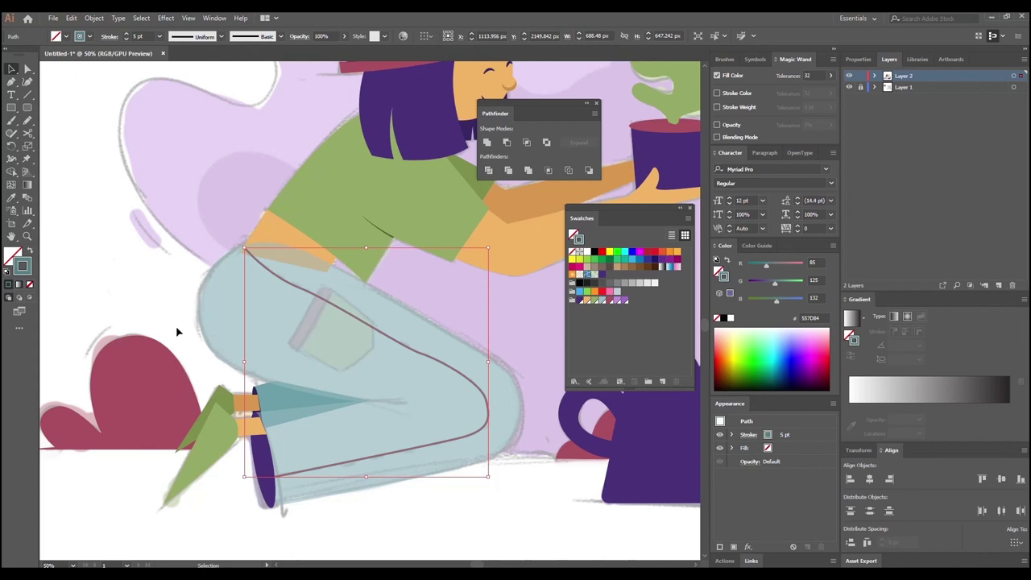
Step: Turn the trouser seam's stroke into a dashed line with a 10 pt dash
left_click(110, 37)
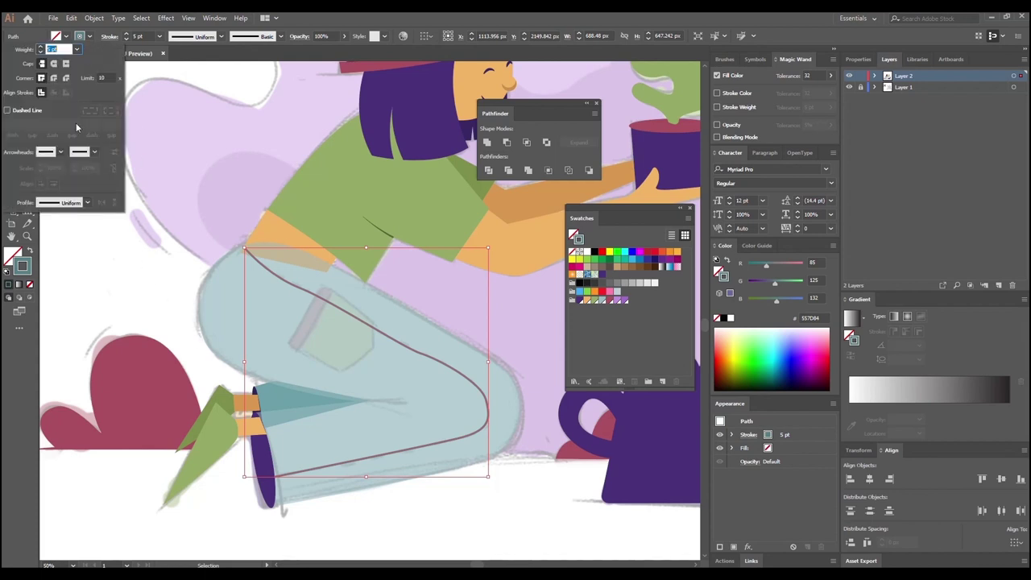
left_click(6, 110)
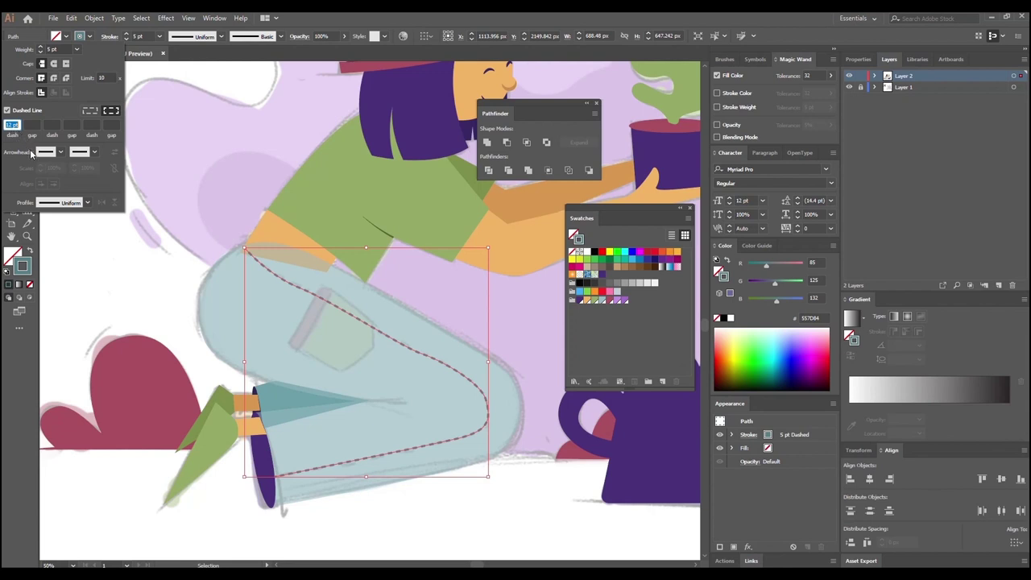
type("10")
key("Return")
left_click(170, 253)
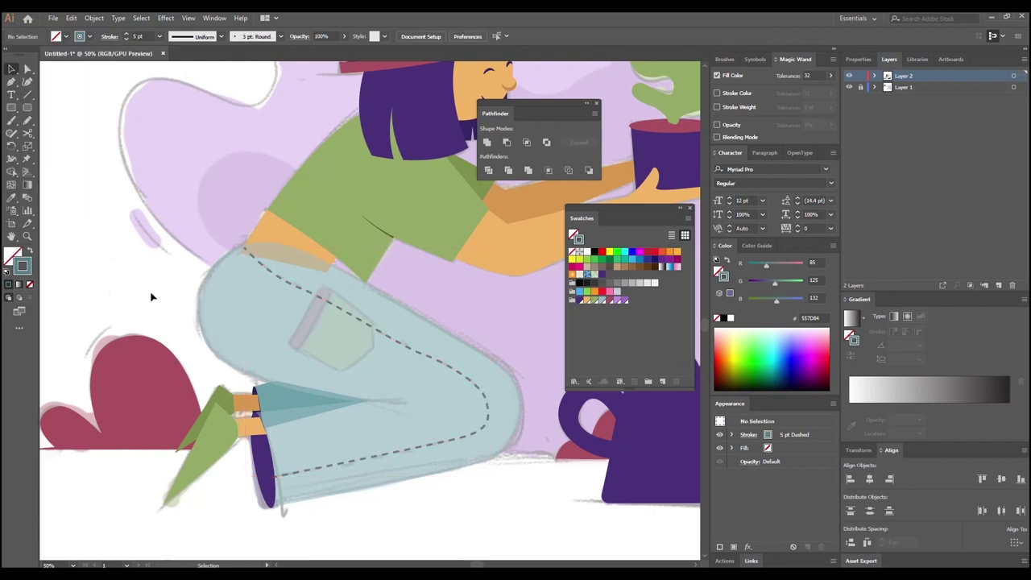
Step: Smooth the dashed seam's curve along the thigh by adjusting its anchor points and handles with Direct Selection
left_click(275, 274)
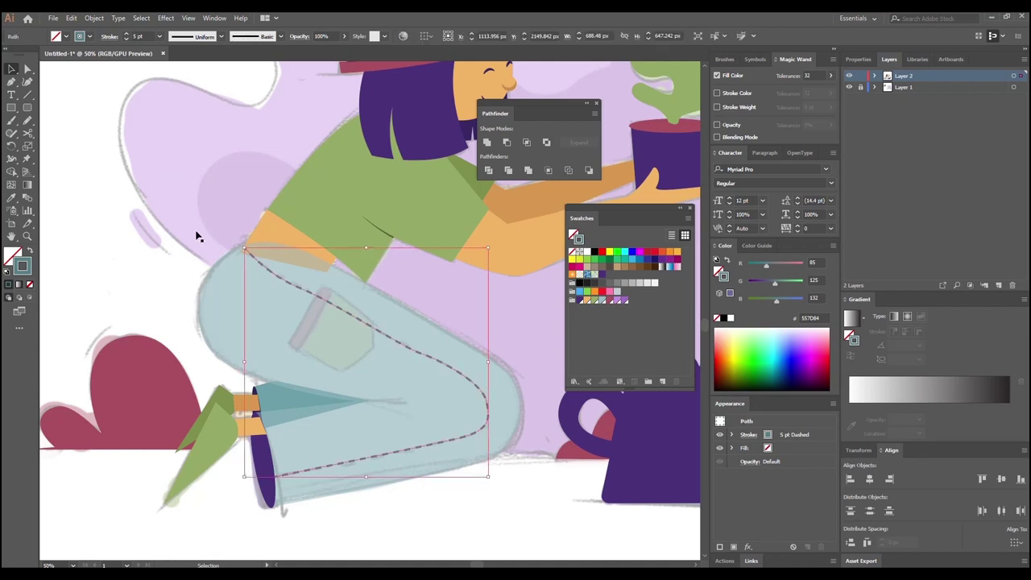
left_click(27, 70)
left_click_drag(316, 297, 335, 309)
left_click_drag(422, 357, 386, 339)
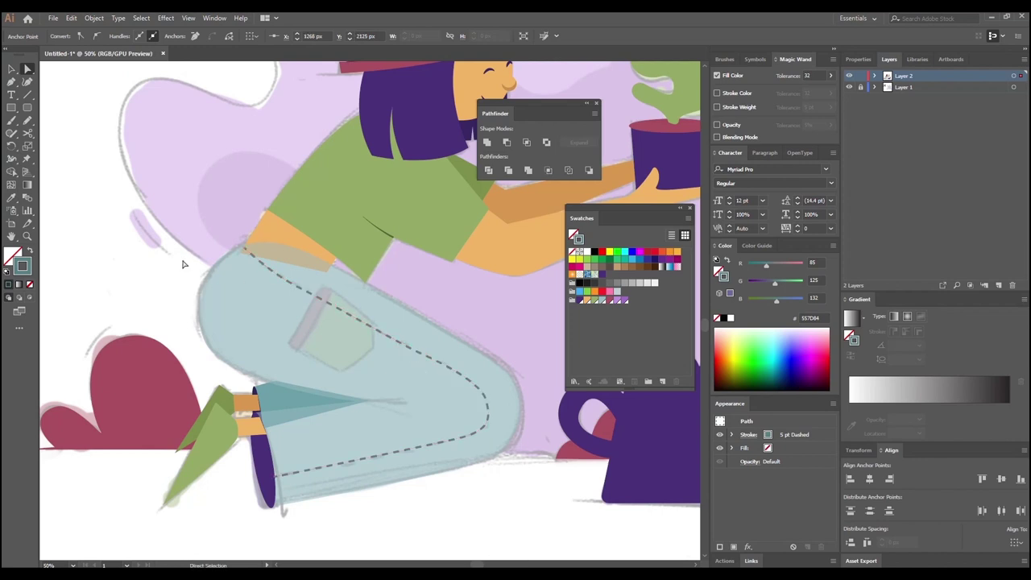
left_click(177, 281)
Step: Trace the trouser pocket with the Pen tool as a closed five-sided shape, leaving out its upper band
key("p")
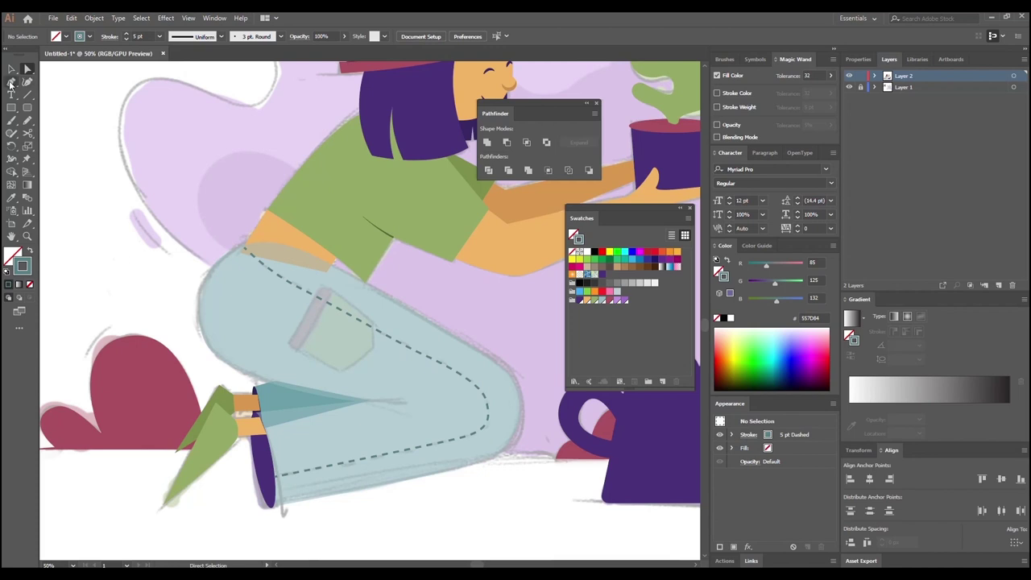
left_click(328, 293)
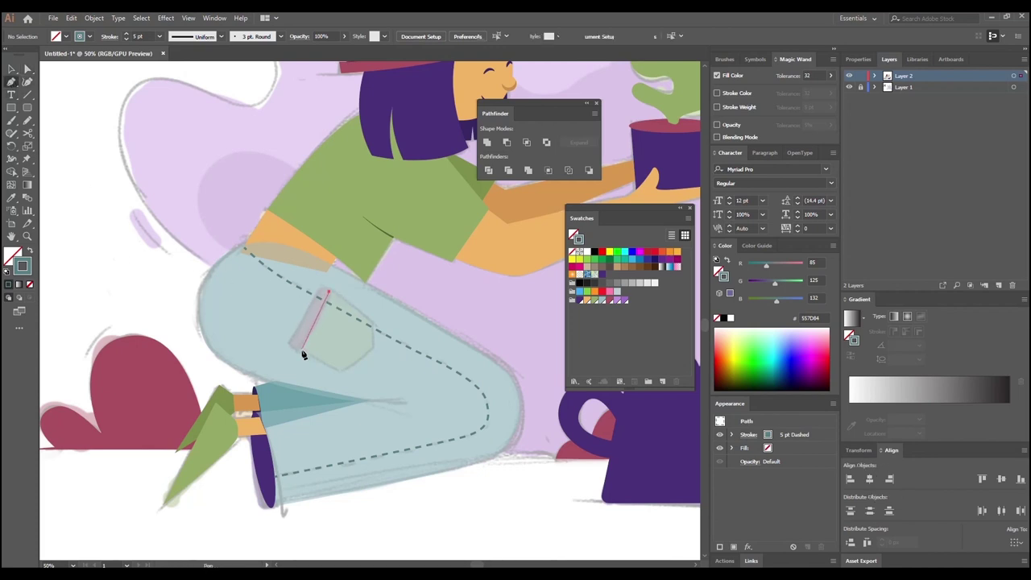
left_click(298, 348)
left_click(338, 372)
left_click(373, 349)
left_click(373, 322)
left_click(328, 294)
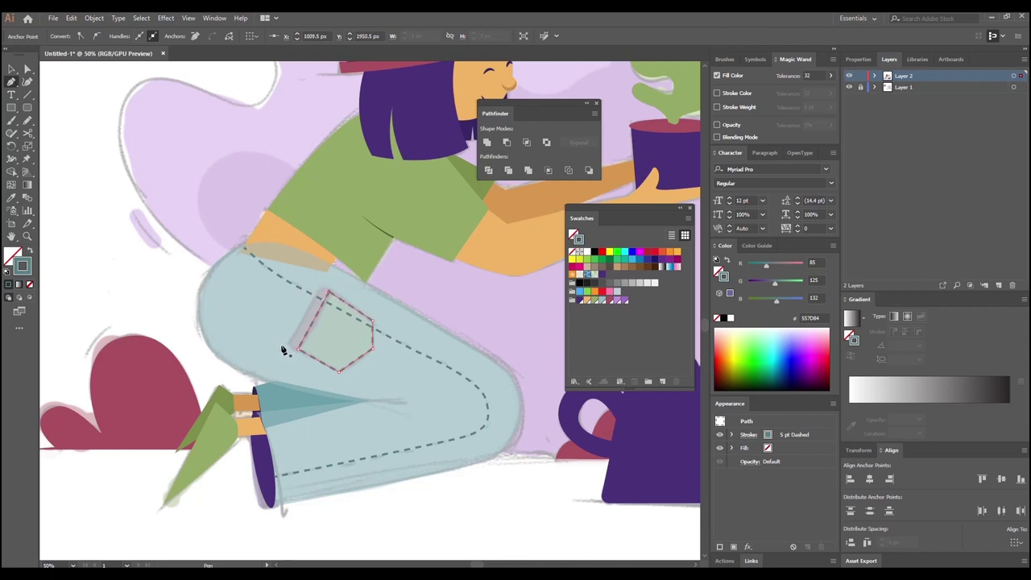
Step: Swap the pocket shape's dashed stroke to a solid fill
left_click(12, 69)
left_click(192, 255)
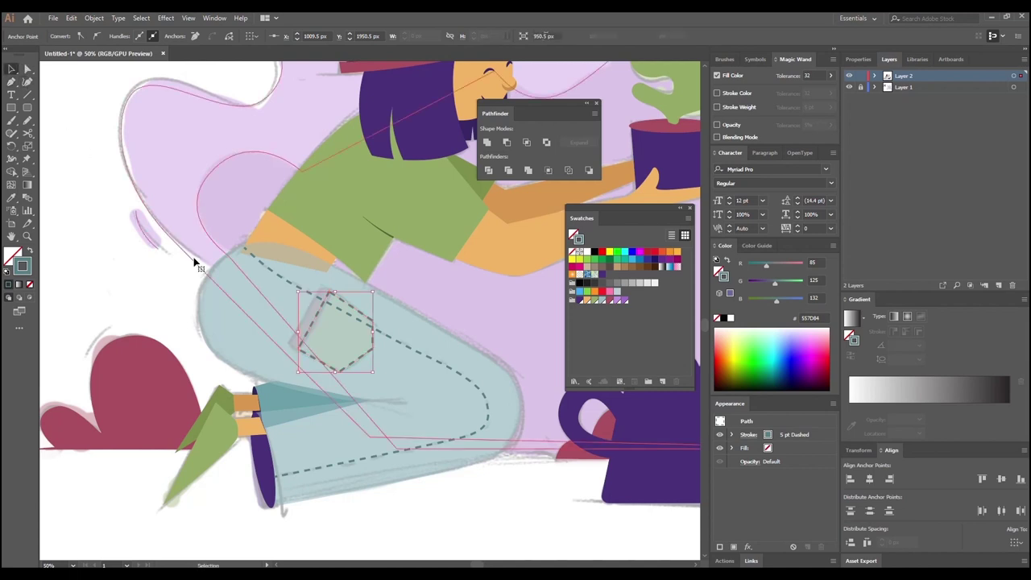
left_click(313, 326)
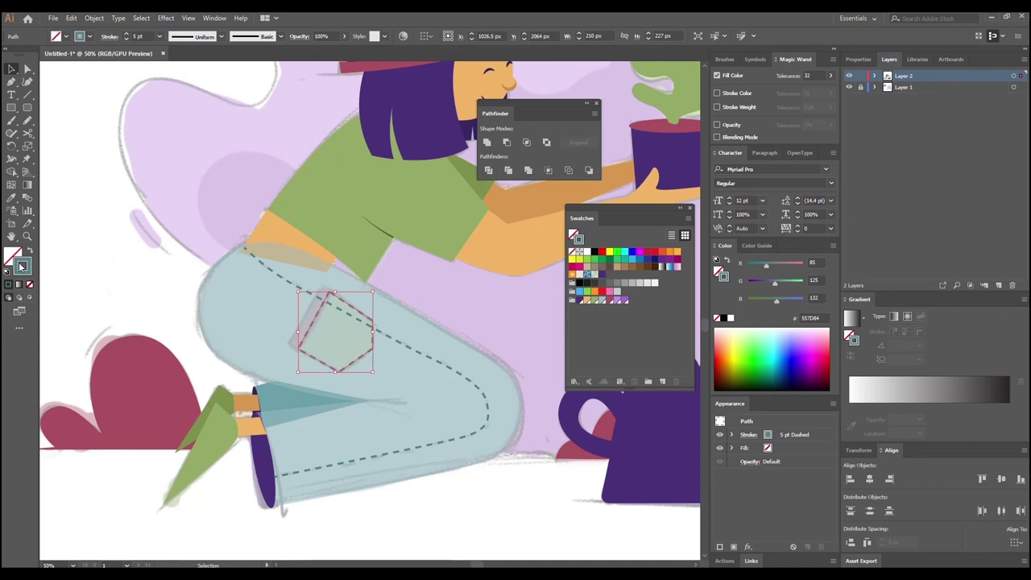
left_click(31, 253)
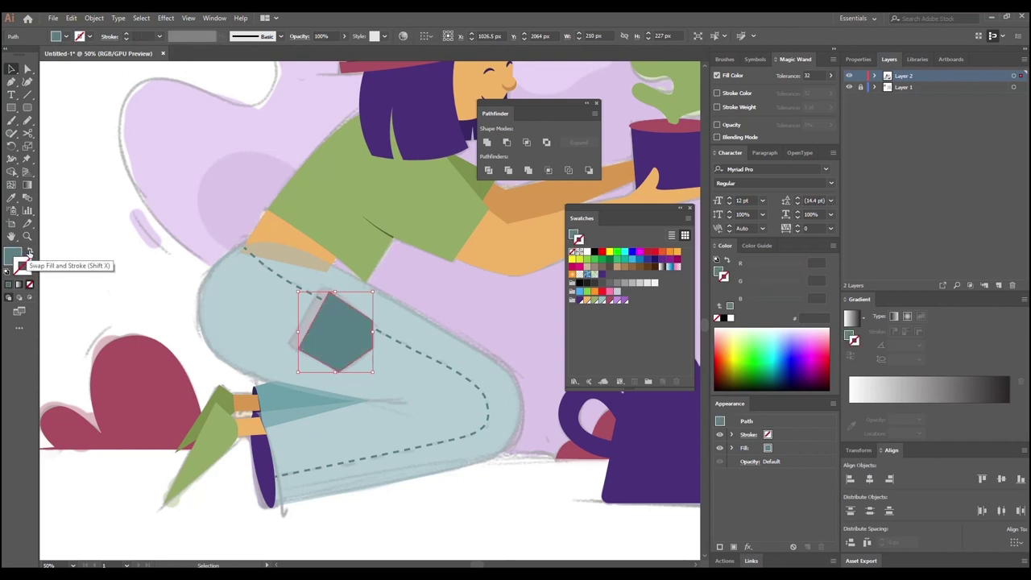
left_click(28, 273)
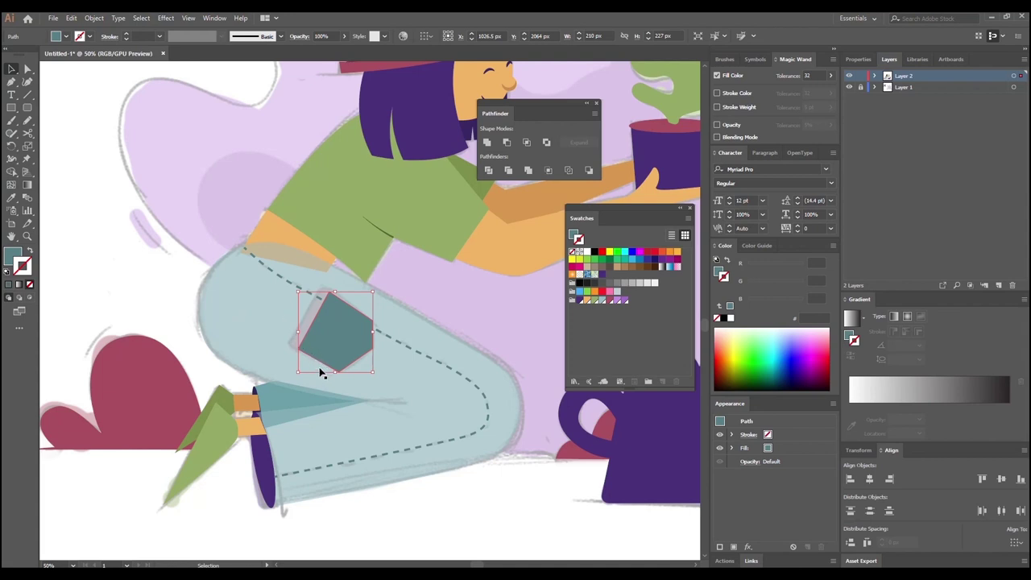
Step: Fill the pocket with the shirt's green swatch, R=146 G=168 B=99
key("a")
key("ctrl+minus")
key("ctrl+minus")
left_click(244, 295)
left_click_drag(231, 287, 248, 350)
left_click(407, 391)
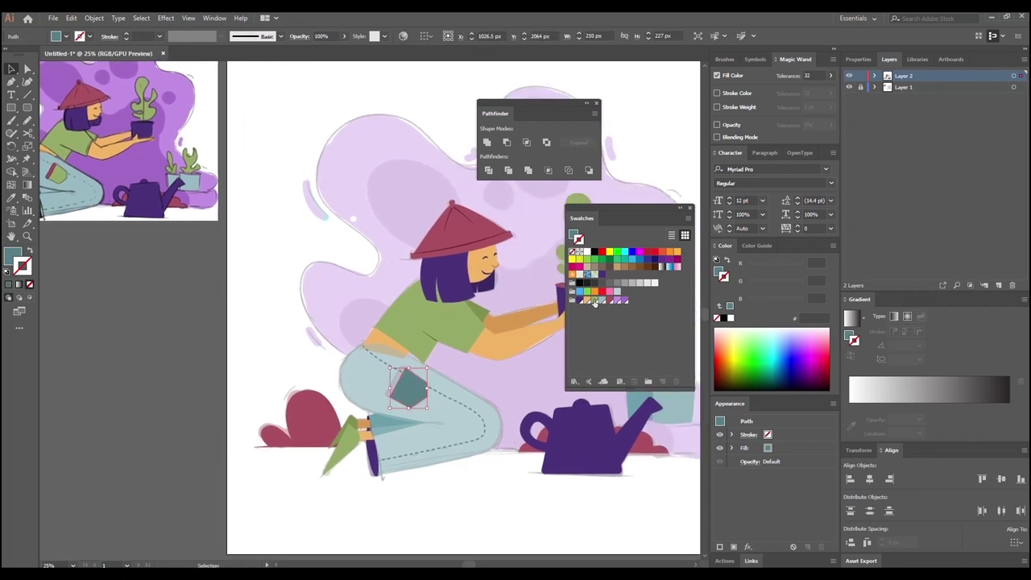
left_click(594, 301)
key("ctrl+z")
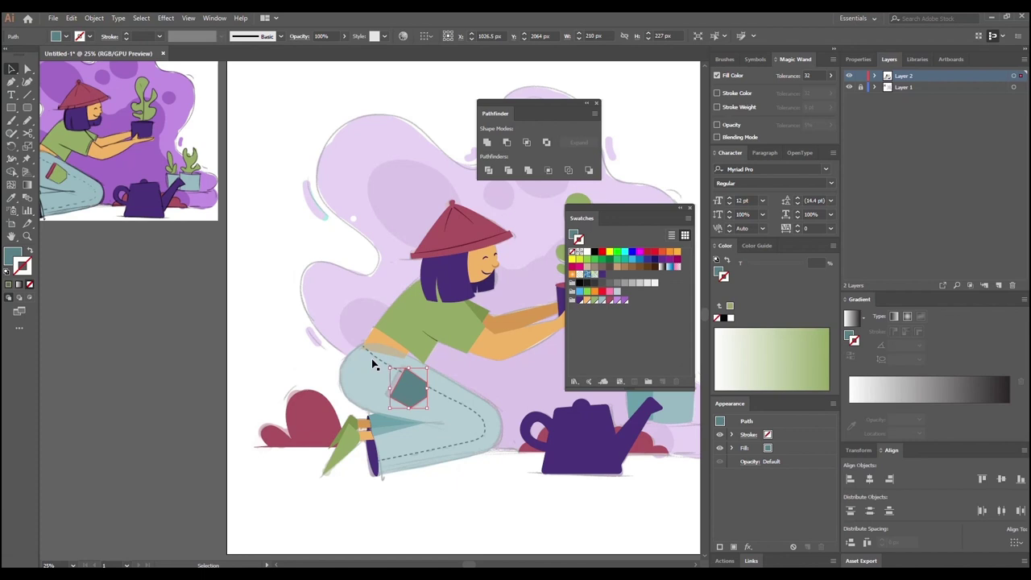
left_click(11, 256)
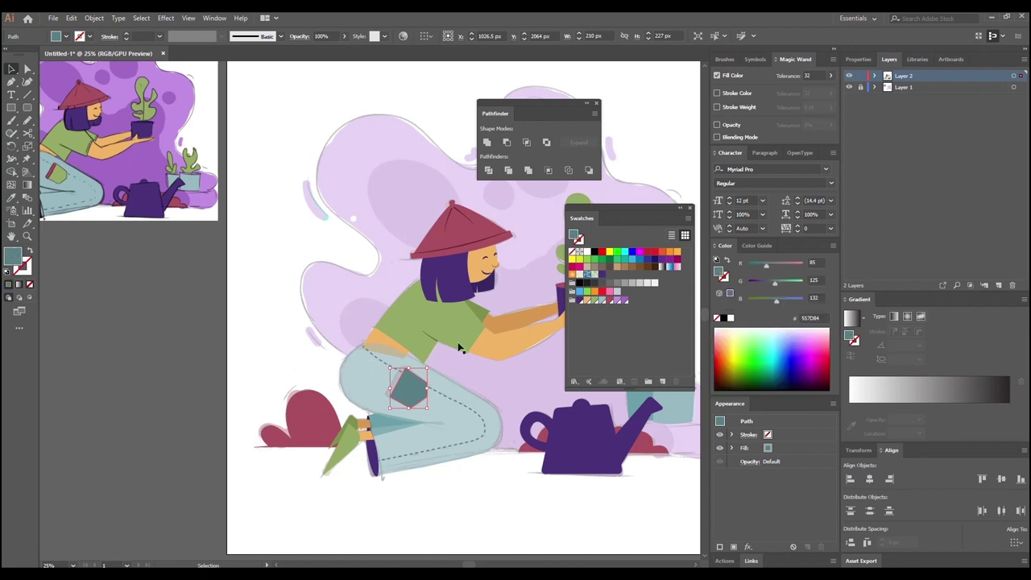
left_click(597, 301)
left_click(319, 385)
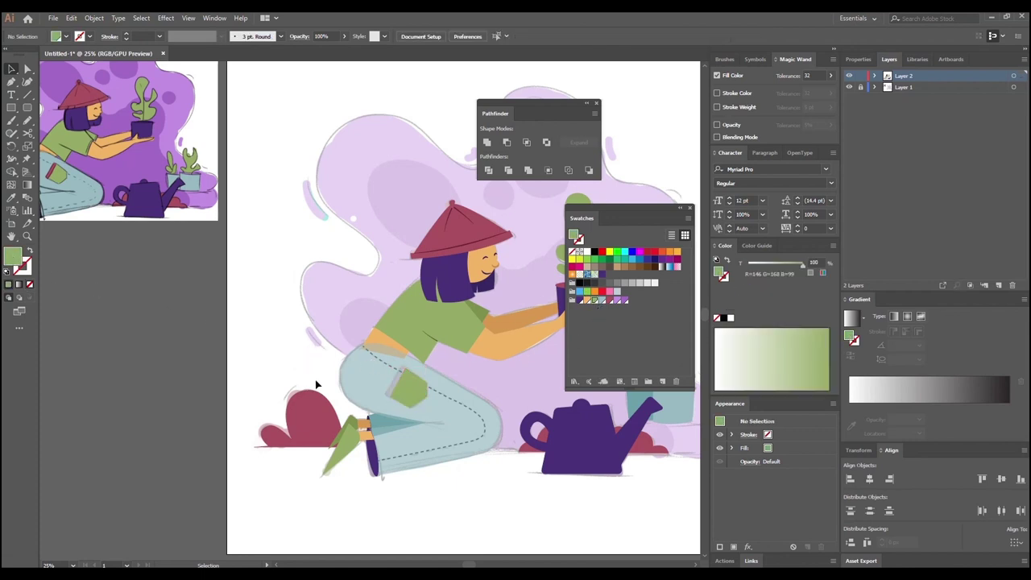
Step: Trace the narrow band along the pocket's opening edge with the Pen tool as a four-sided shape
key("ctrl+equal")
key("ctrl+equal")
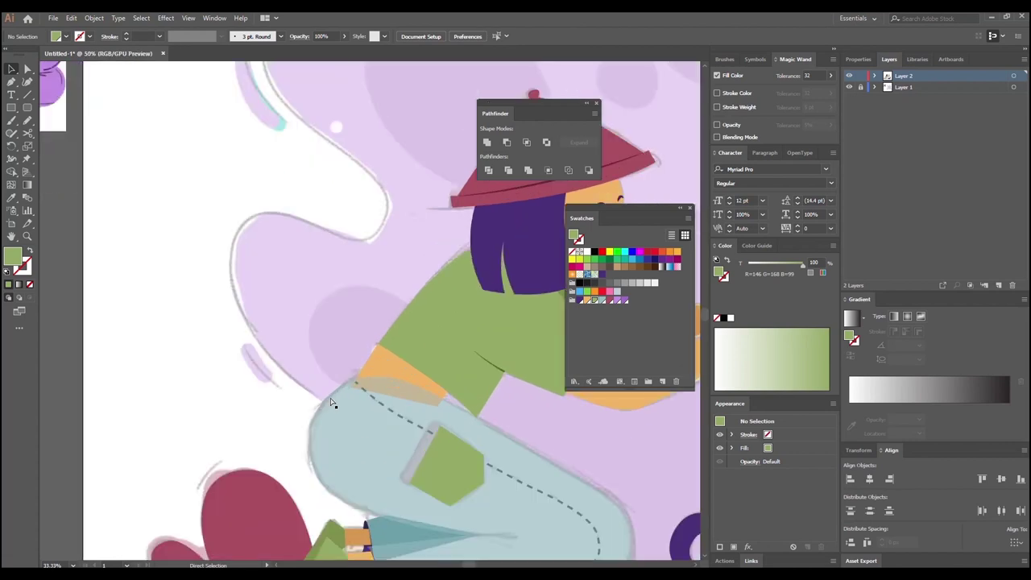
left_click_drag(402, 447, 364, 424)
left_click(11, 81)
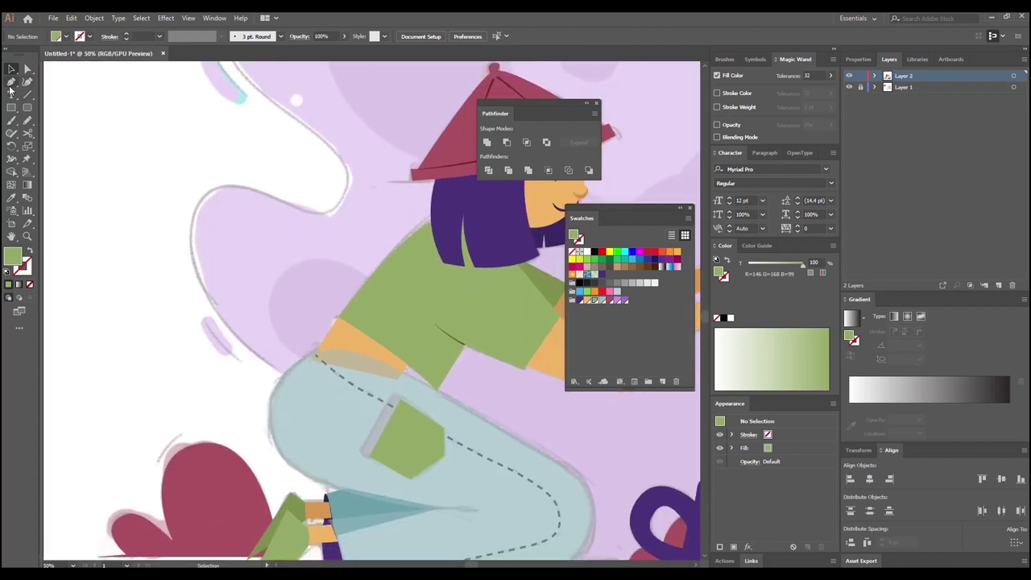
left_click(360, 450)
left_click(393, 401)
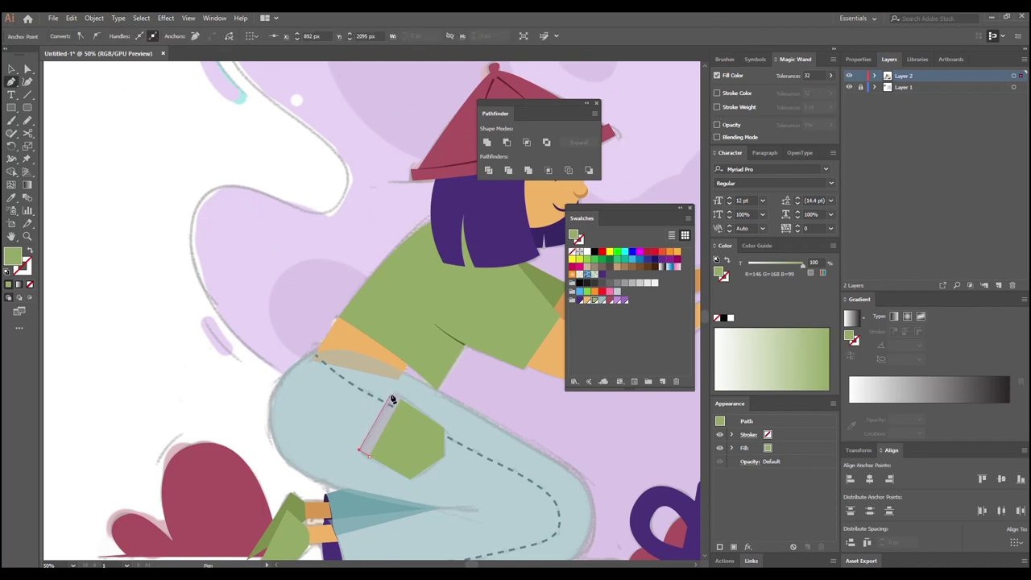
left_click(400, 400)
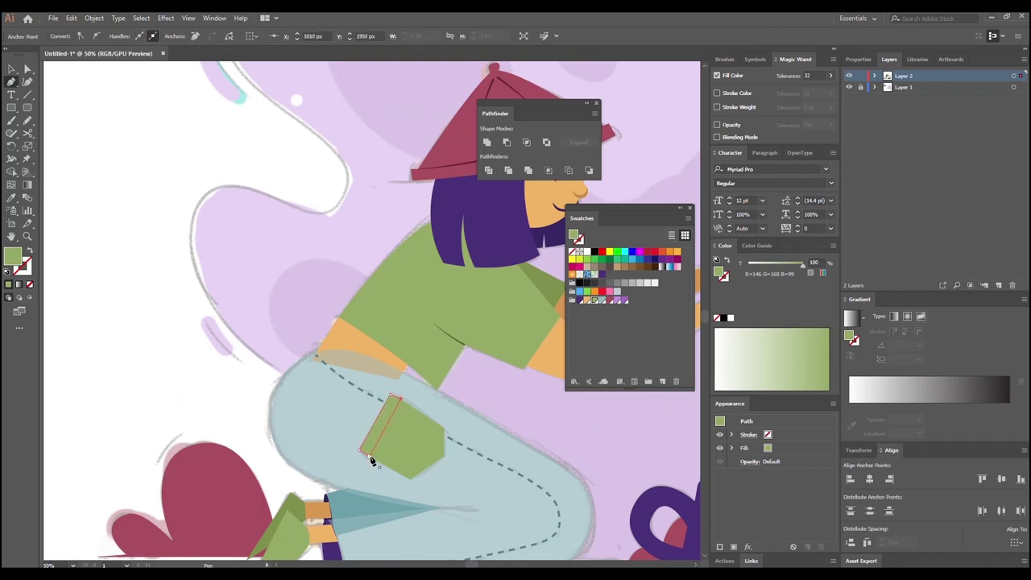
Step: Fill the pocket's band with the hat's red swatch, R=168 G=77 B=93
key("ctrl+minus")
key("ctrl+minus")
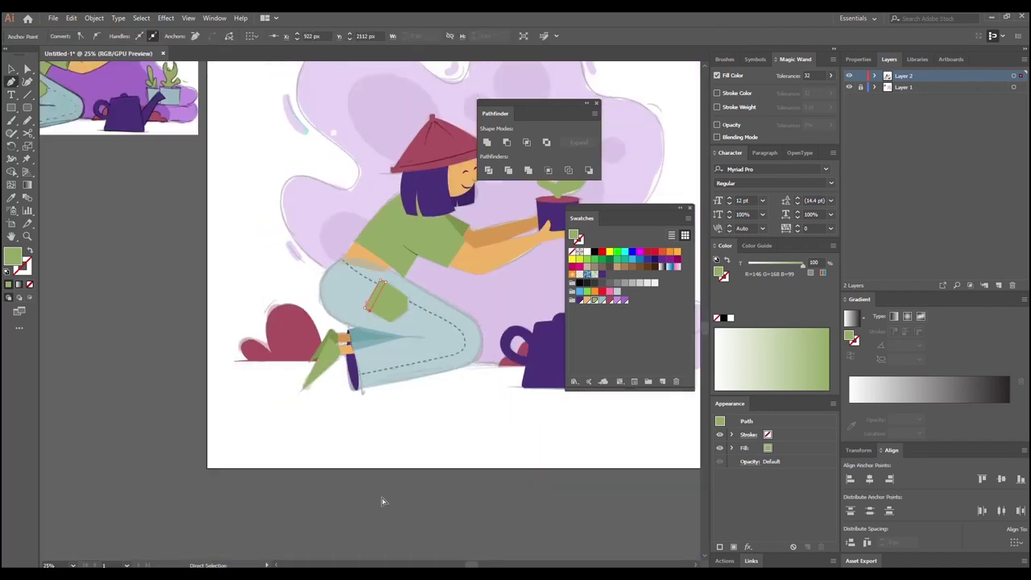
scroll(483, 402, "up", 5)
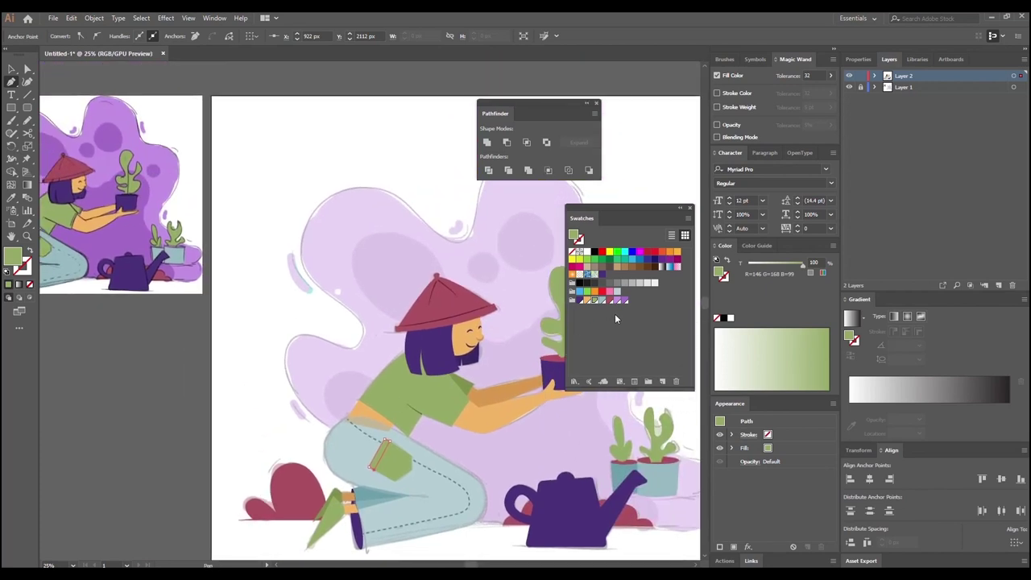
left_click(609, 300)
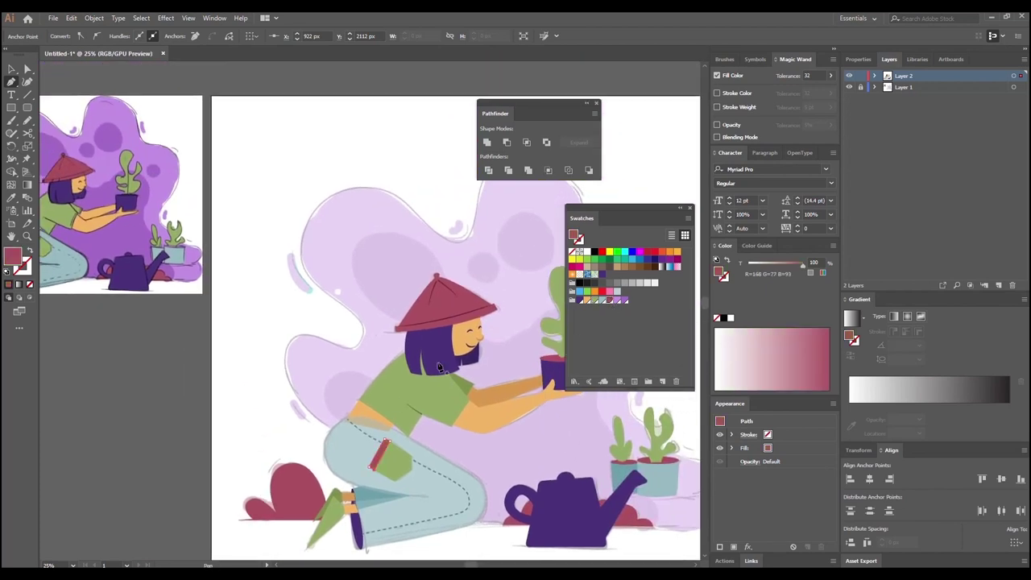
left_click(282, 406)
left_click_drag(290, 439, 235, 378)
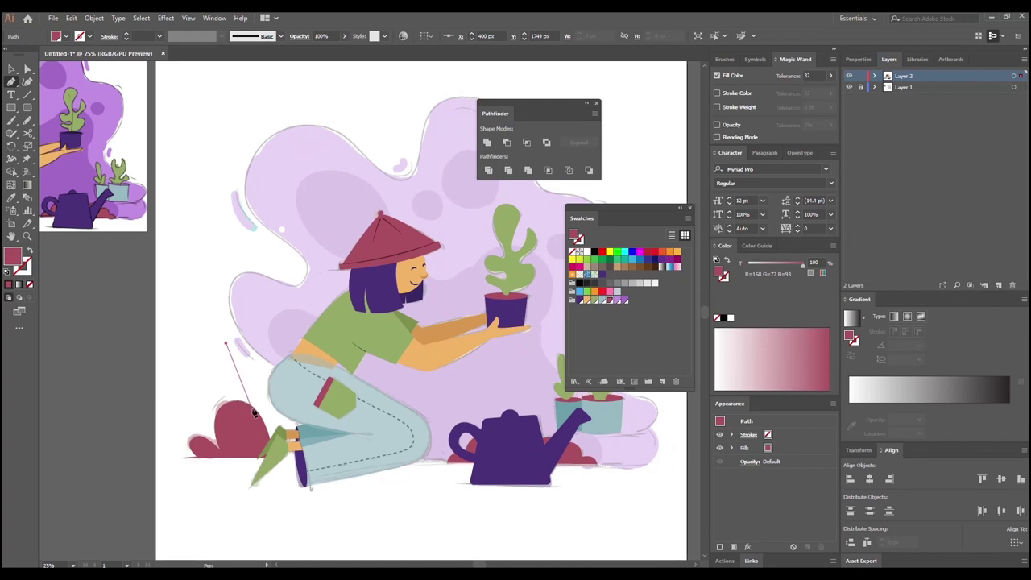
key("ctrl+z")
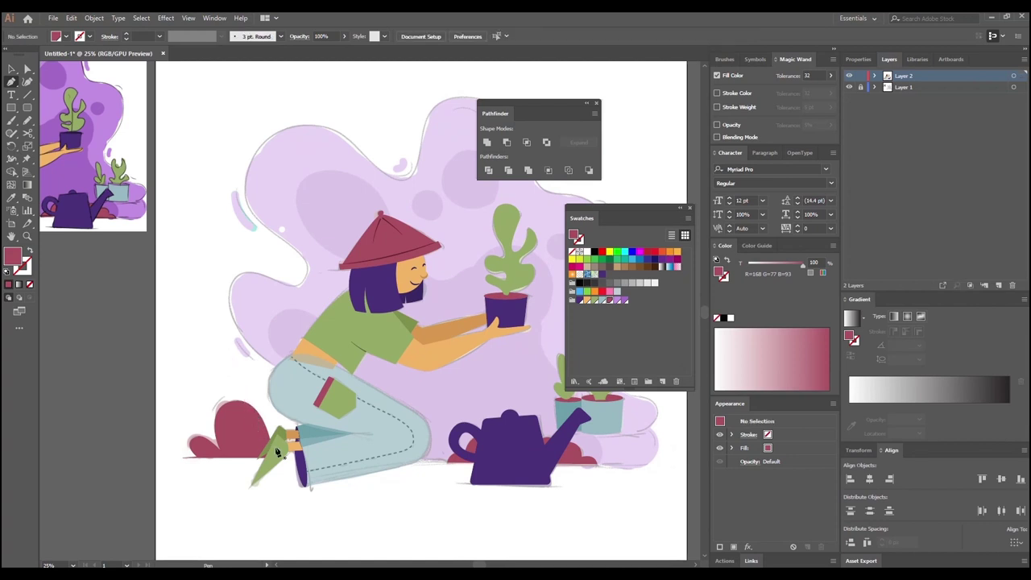
Step: Draw the held plant's central vein with the Pen tool as an open curve from the pot rim to near the top leaf's tip
left_click_drag(329, 480, 284, 464)
left_click_drag(330, 436, 277, 458)
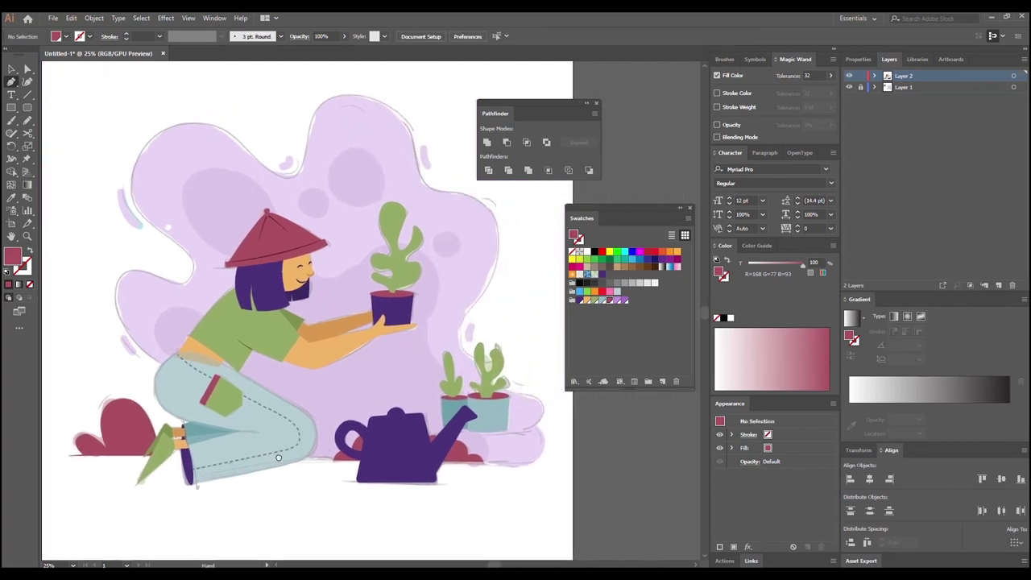
left_click_drag(301, 425, 299, 459)
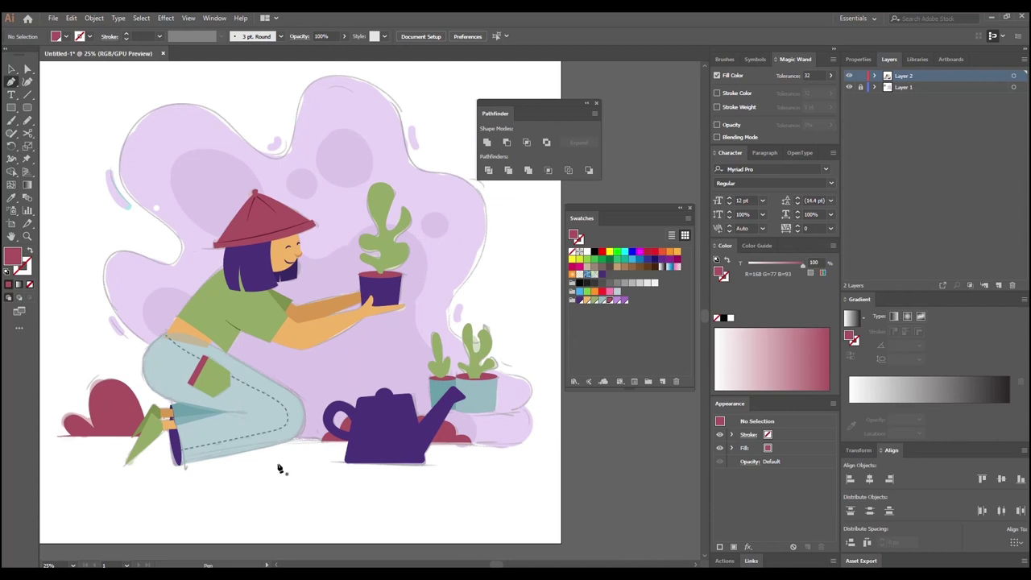
key("ctrl+equal")
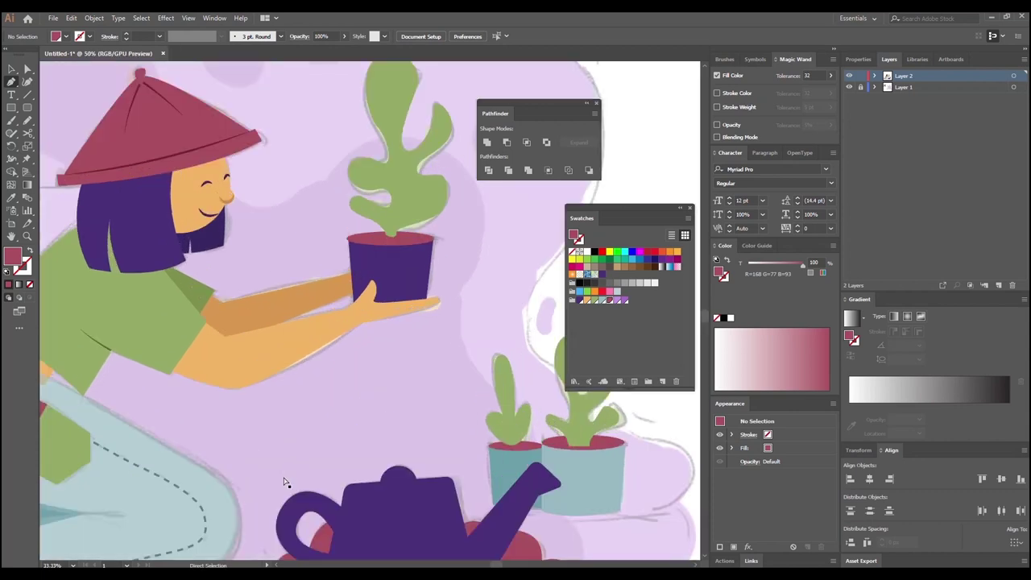
left_click_drag(385, 339, 309, 492)
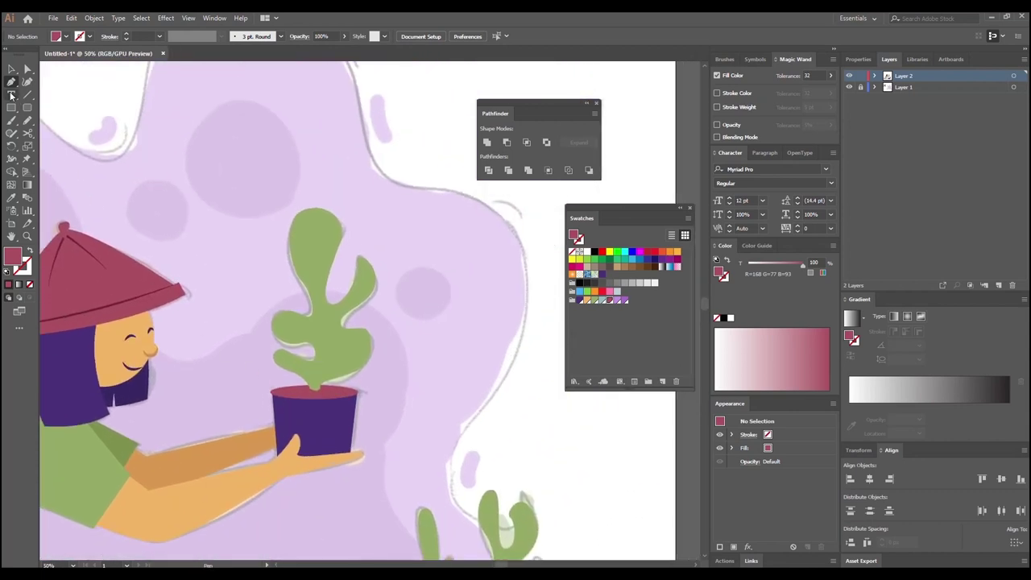
left_click(314, 388)
left_click(319, 295)
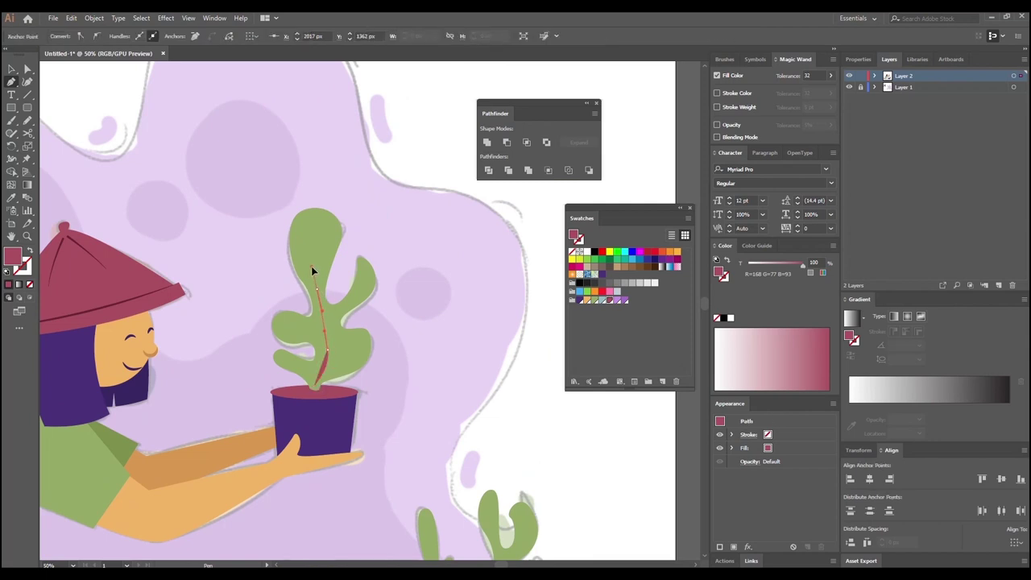
left_click(311, 267)
left_click(313, 234)
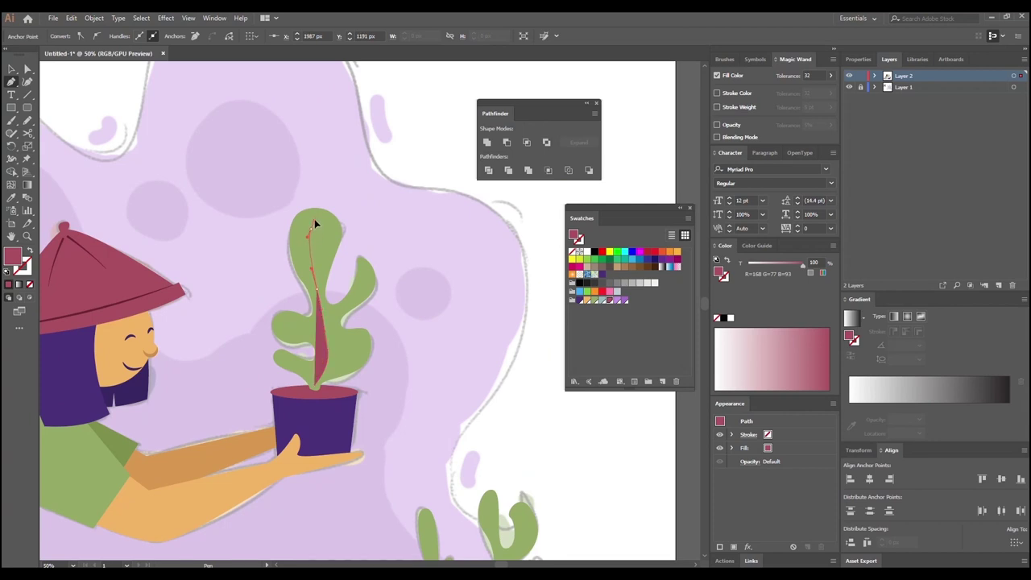
left_click(312, 218)
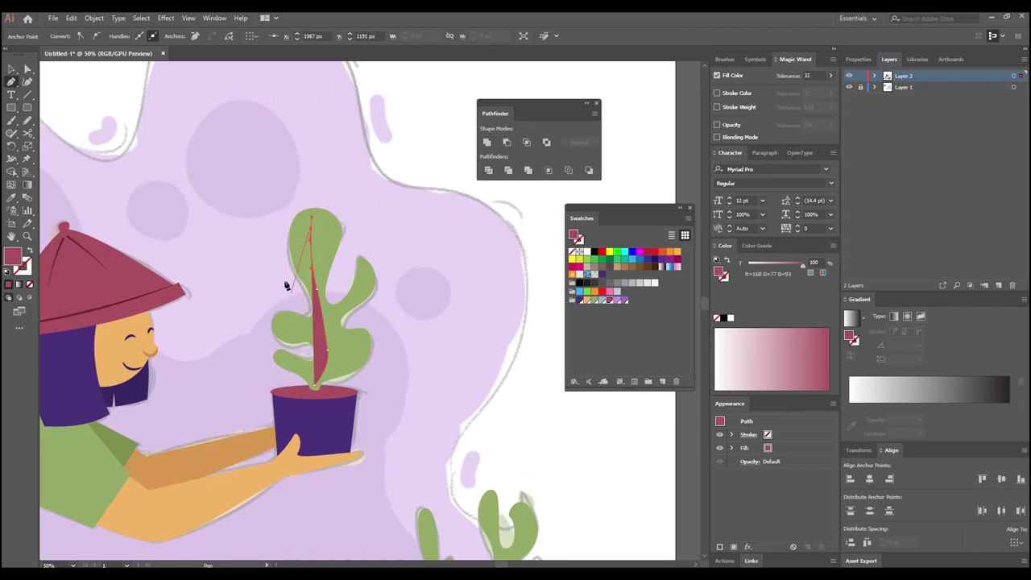
key("Escape")
Step: Swap the plant vein's red fill to a stroke and keep the path selected
left_click(11, 69)
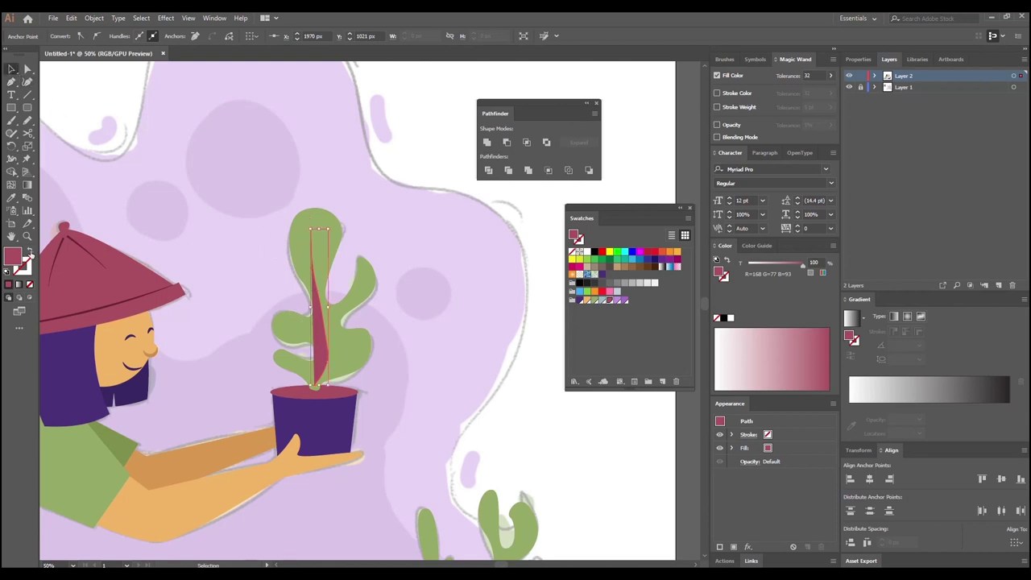
left_click(30, 252)
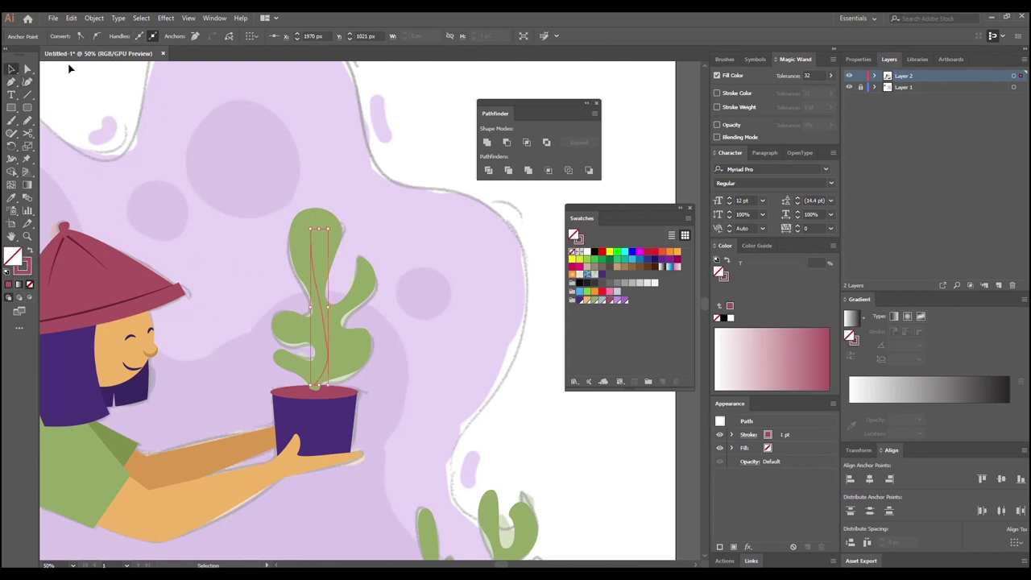
left_click(198, 177)
left_click(321, 312)
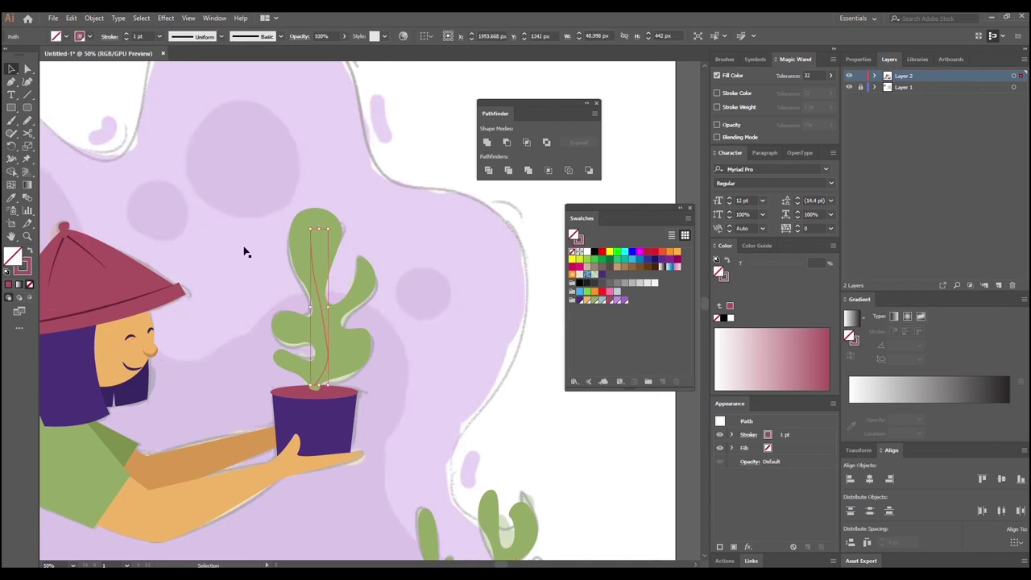
Step: Give the held plant's central vein a 6 pt stroke with the triangular width profile that tapers to a point
left_click(126, 37)
left_click(127, 37)
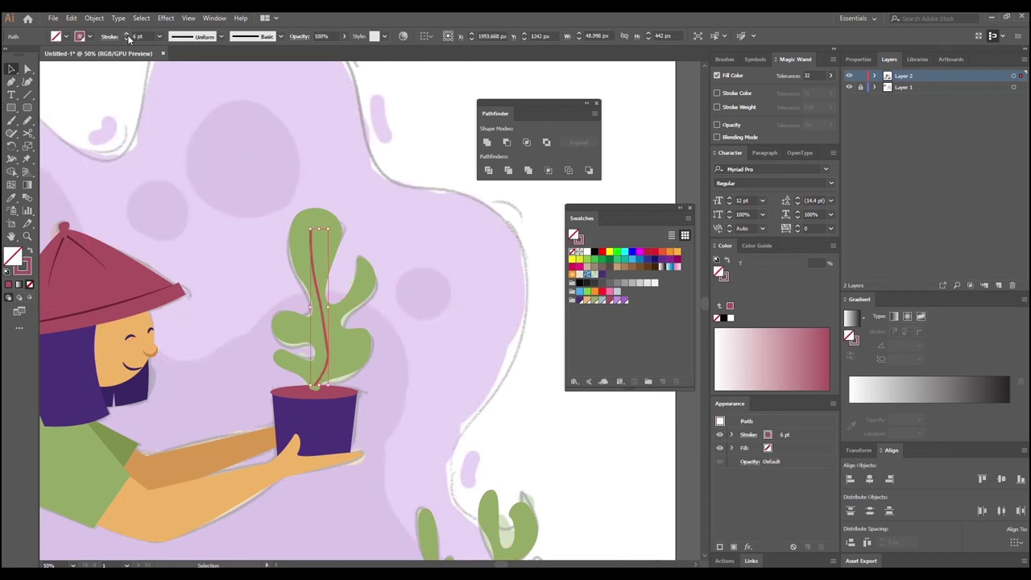
left_click(192, 37)
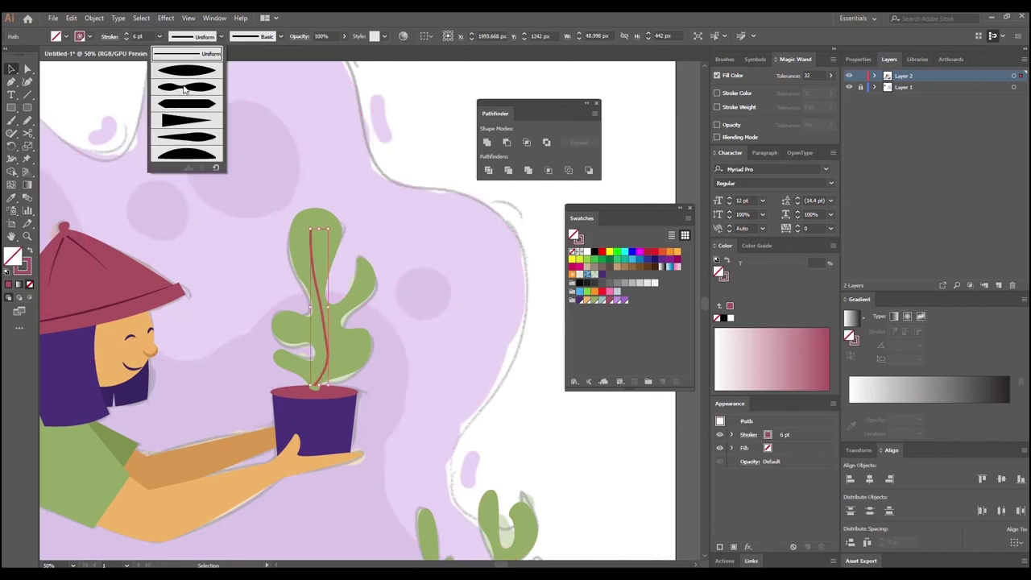
left_click(189, 138)
left_click(192, 37)
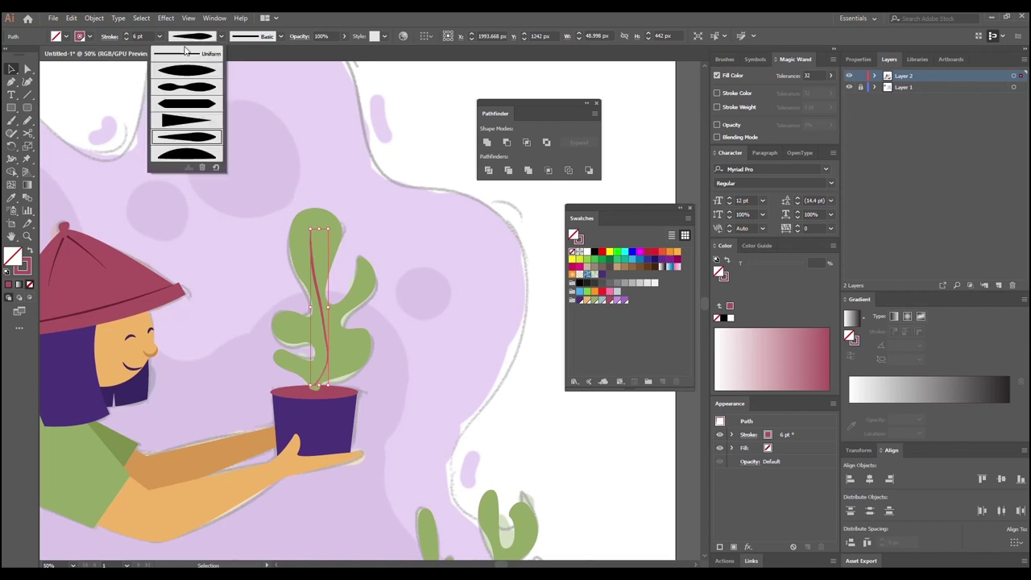
left_click(179, 122)
left_click(223, 196)
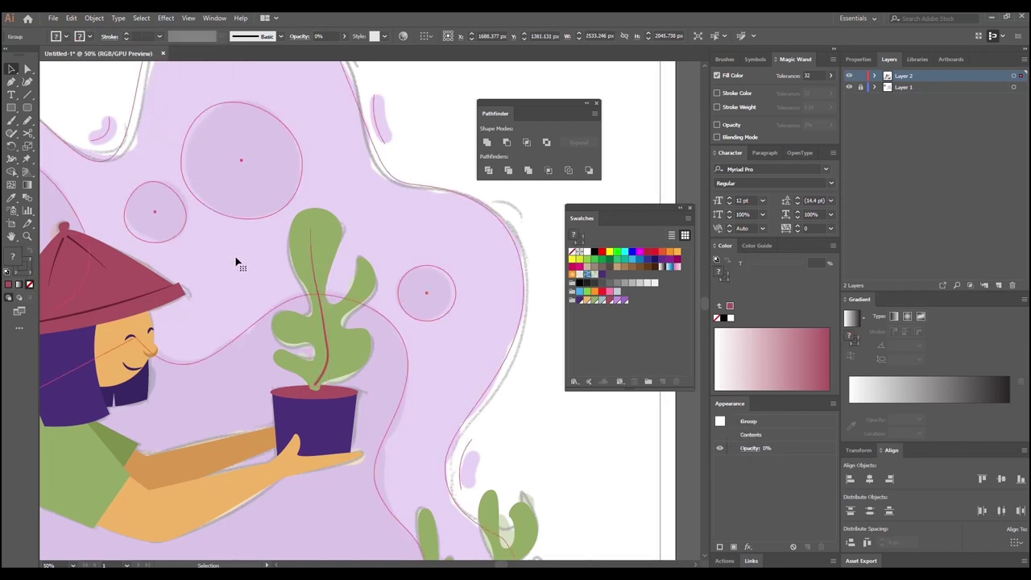
left_click(329, 363)
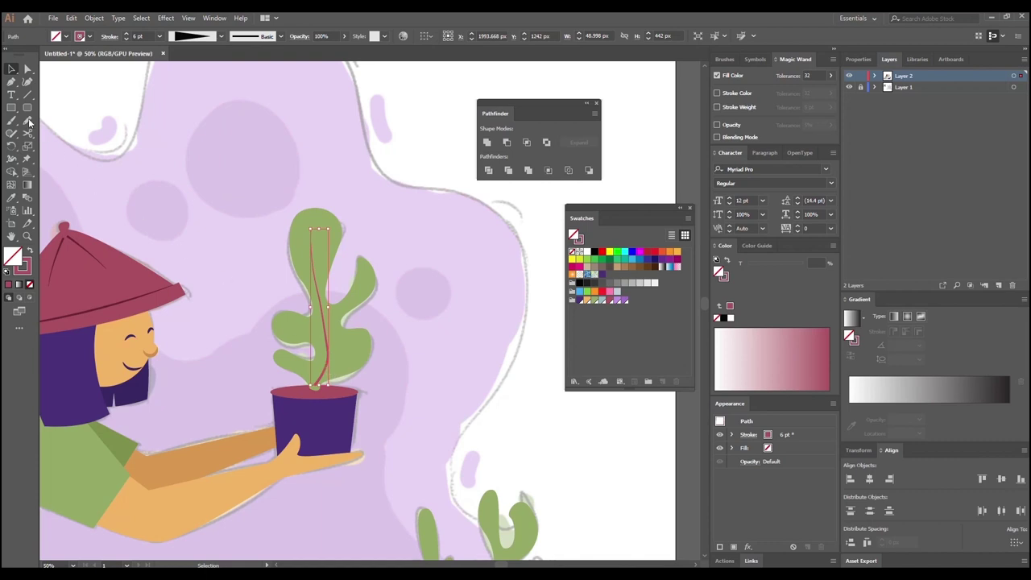
Step: Draw a curved side vein about 88 px wide and 66 px tall from the central vein into the upper-left leaf with the Pen tool
left_click(12, 84)
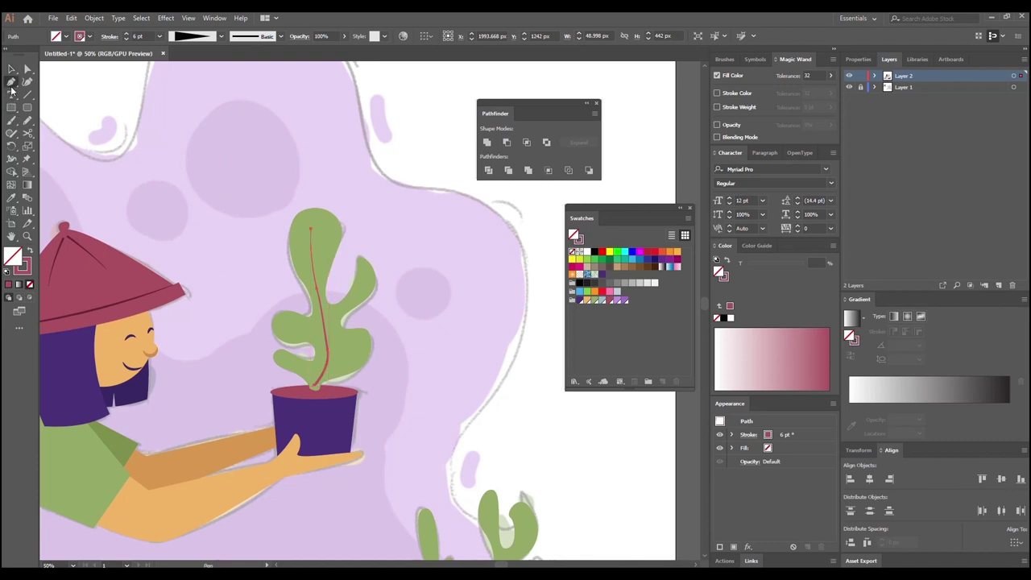
left_click(325, 349)
left_click_drag(292, 327, 266, 328)
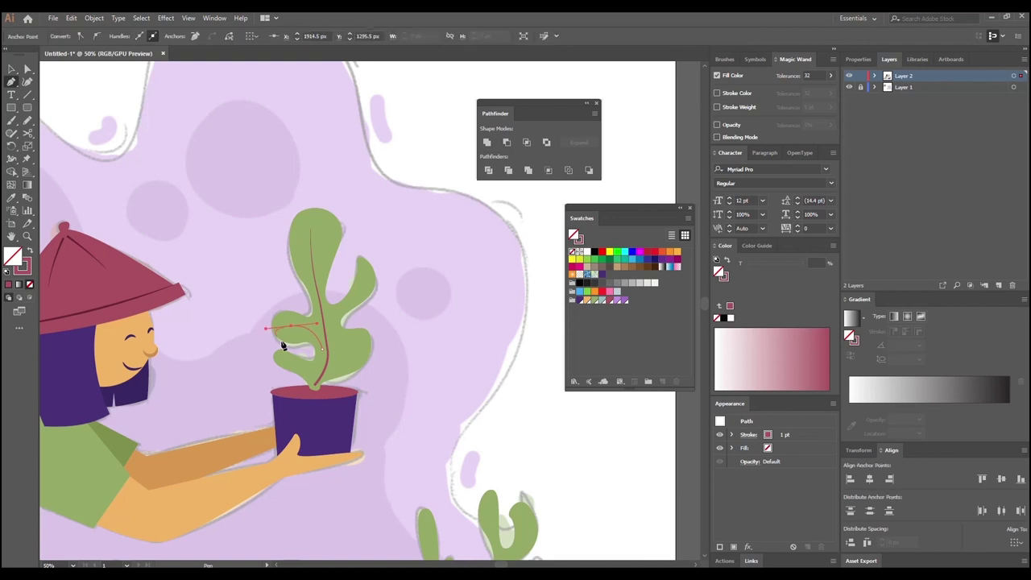
left_click(13, 69)
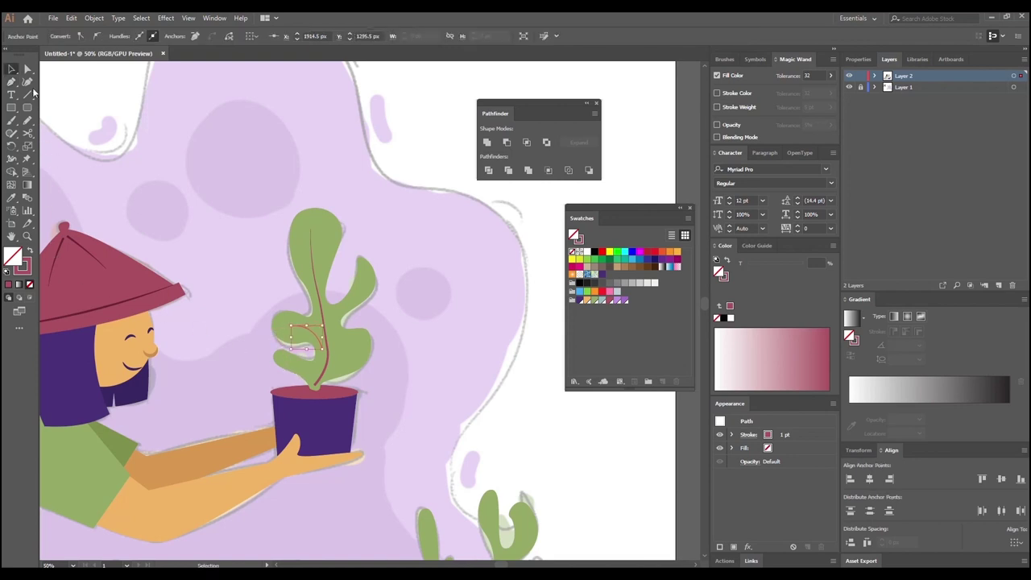
left_click(158, 217)
Step: Apply the triangular tapered width profile and a 6 pt stroke weight to the left side vein
left_click(311, 337)
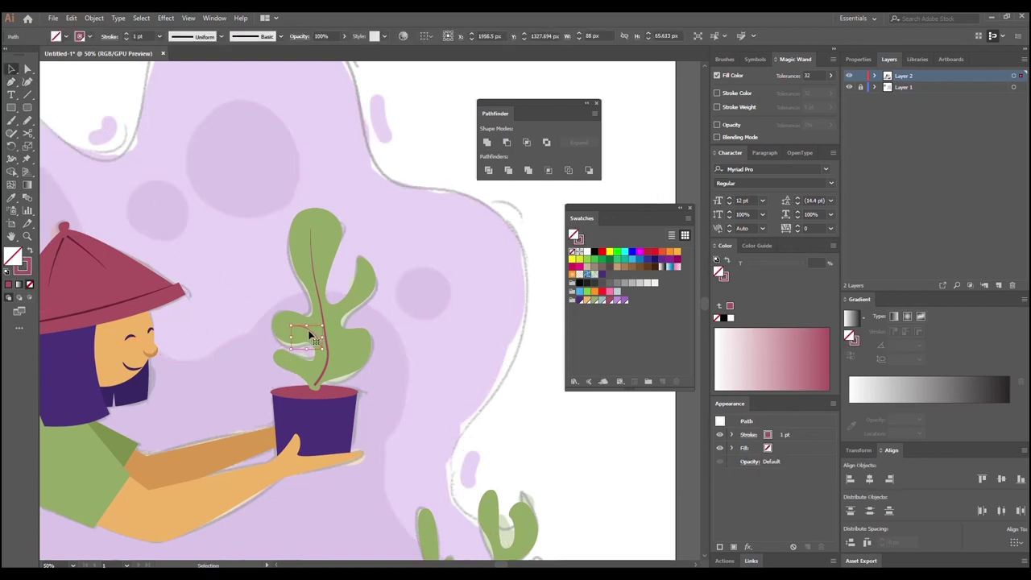
left_click(187, 42)
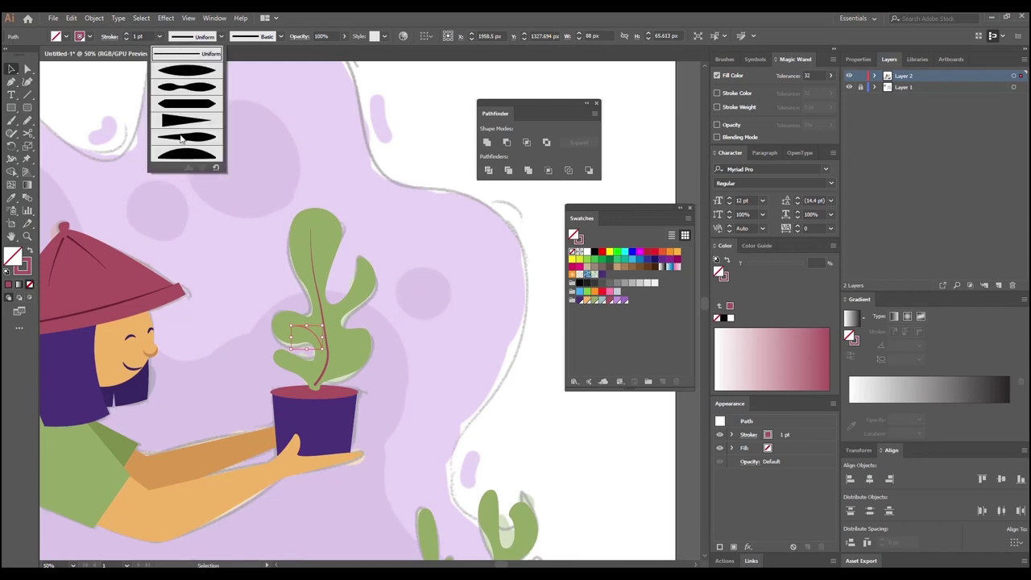
left_click(182, 126)
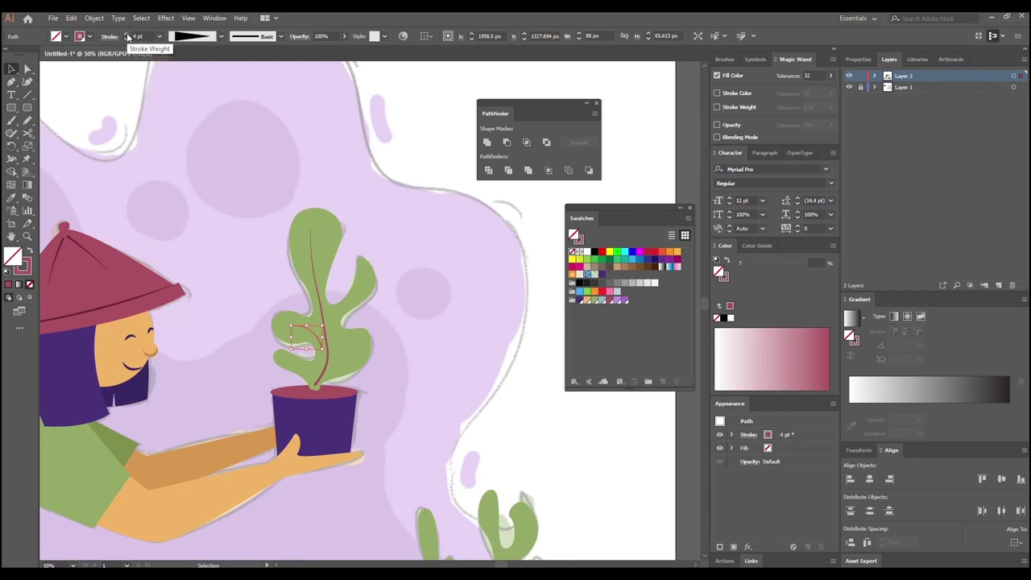
left_click(205, 164)
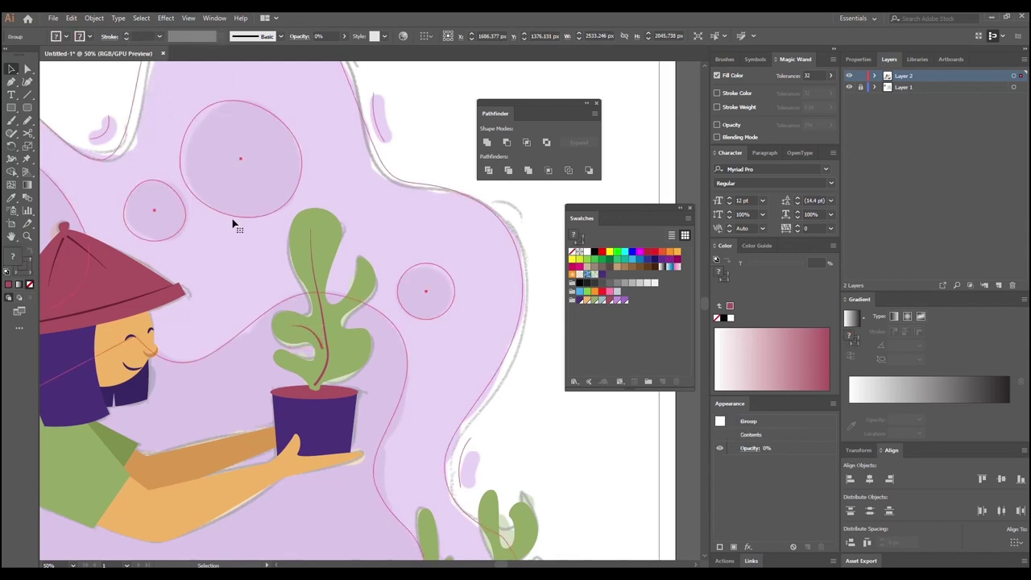
left_click(314, 344)
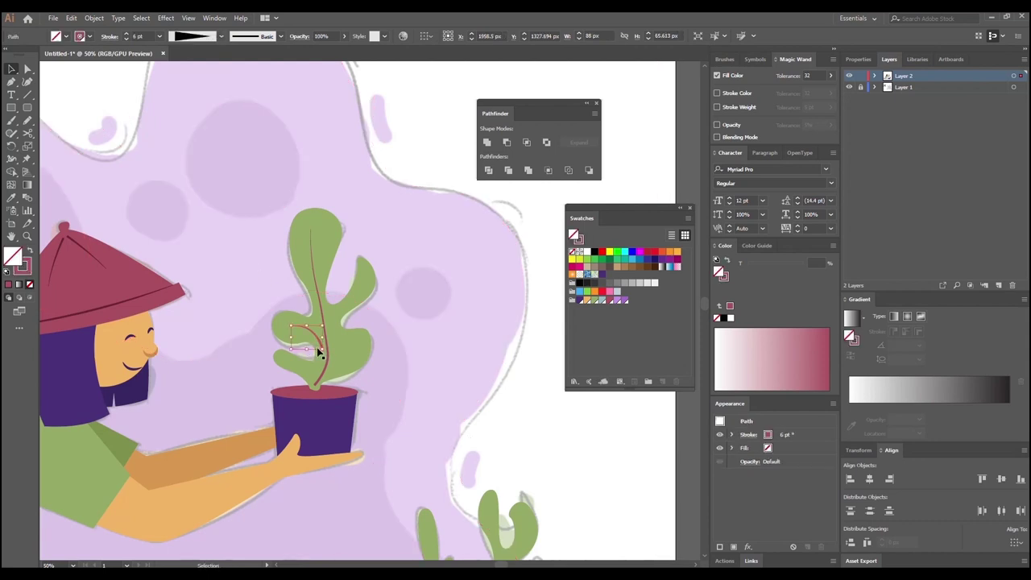
Step: Duplicate the side vein and reshape the copy's anchor points so it runs from the central vein into the upper-right leaf
left_click_drag(320, 345, 350, 354, "alt")
key("a")
mouse_move(320, 338)
left_mouse_down()
mouse_move(348, 299)
mouse_move(316, 323)
left_mouse_up()
left_click_drag(346, 365, 327, 340)
left_click_drag(348, 302, 377, 273)
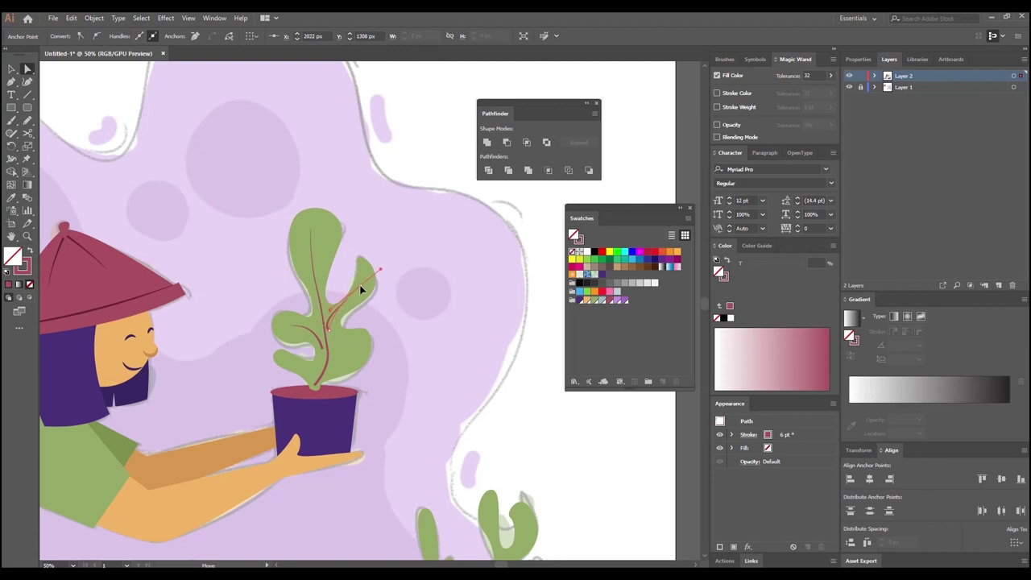
left_click_drag(330, 315, 357, 294)
left_click(384, 387)
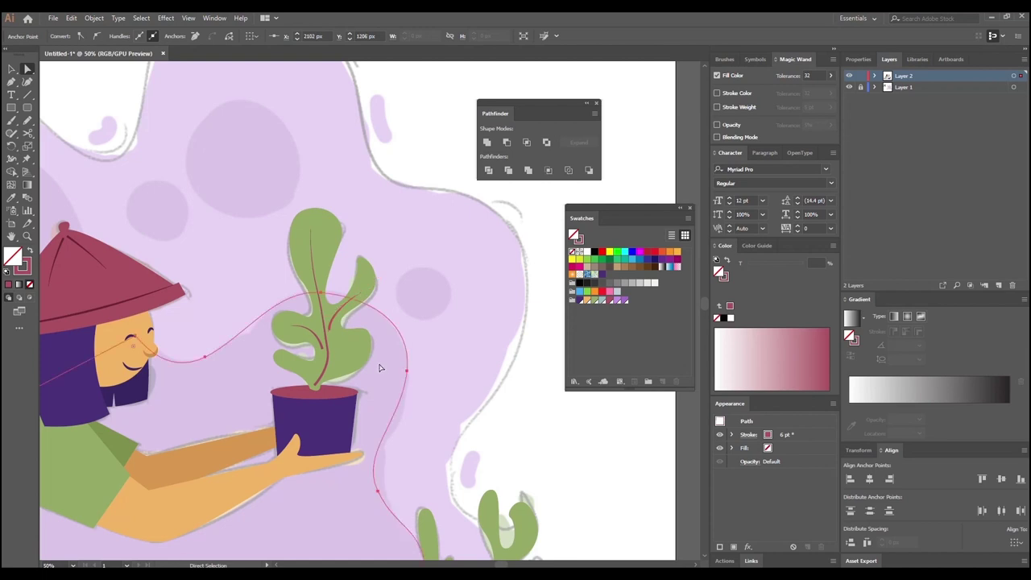
Step: Raise the opacity of the purple background group to 100%
scroll(207, 278, "down", 4)
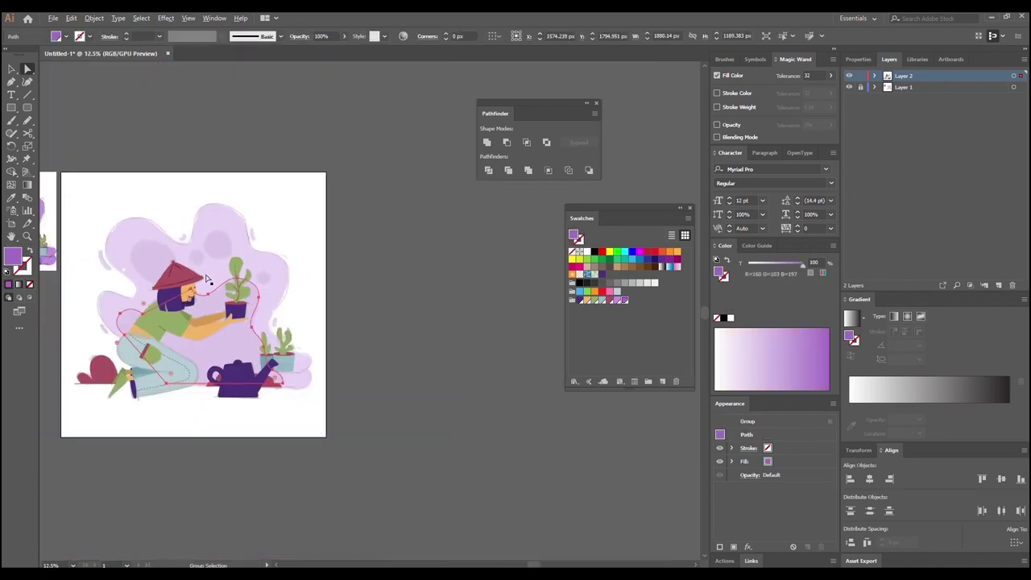
left_click(10, 70)
left_click(483, 483)
scroll(187, 381, "up", 2)
left_click_drag(198, 370, 255, 407)
scroll(297, 302, "down", 2)
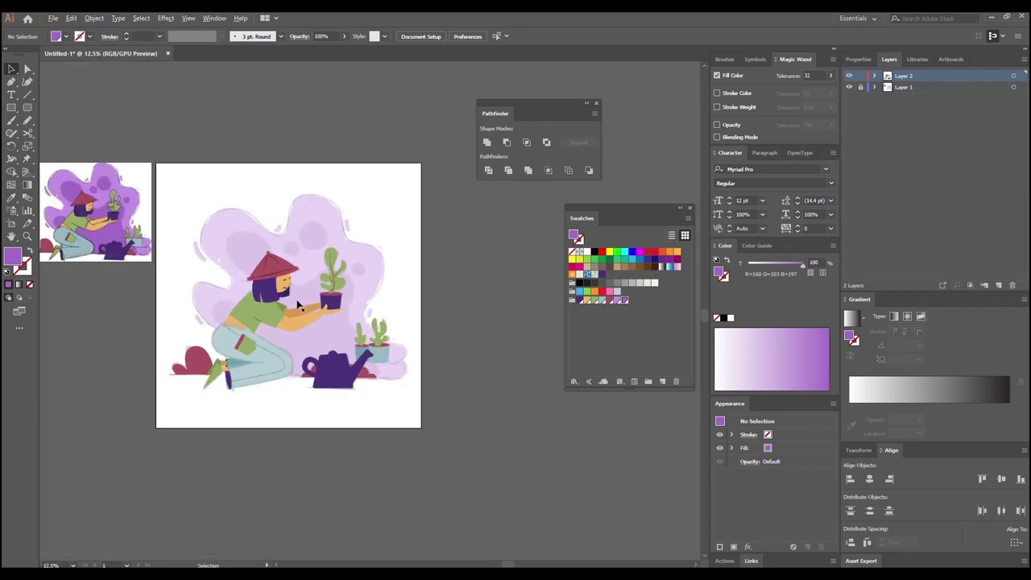
scroll(302, 321, "up", 1)
left_click(319, 236)
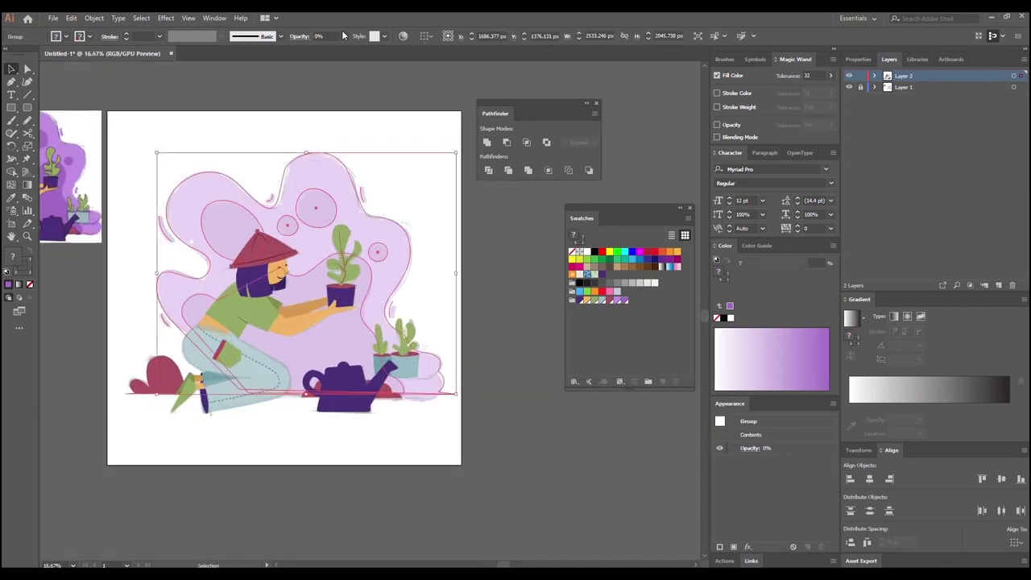
left_click(345, 37)
left_click_drag(303, 51, 415, 55)
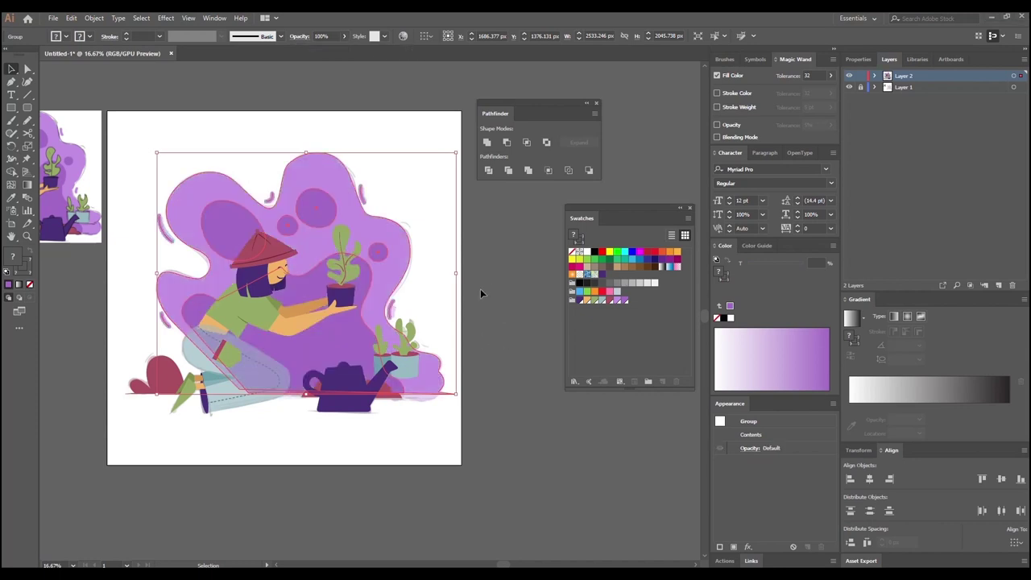
left_click(409, 152)
Step: Raise the opacity of the gardener's blue trousers to 100%
scroll(373, 239, "down", 2)
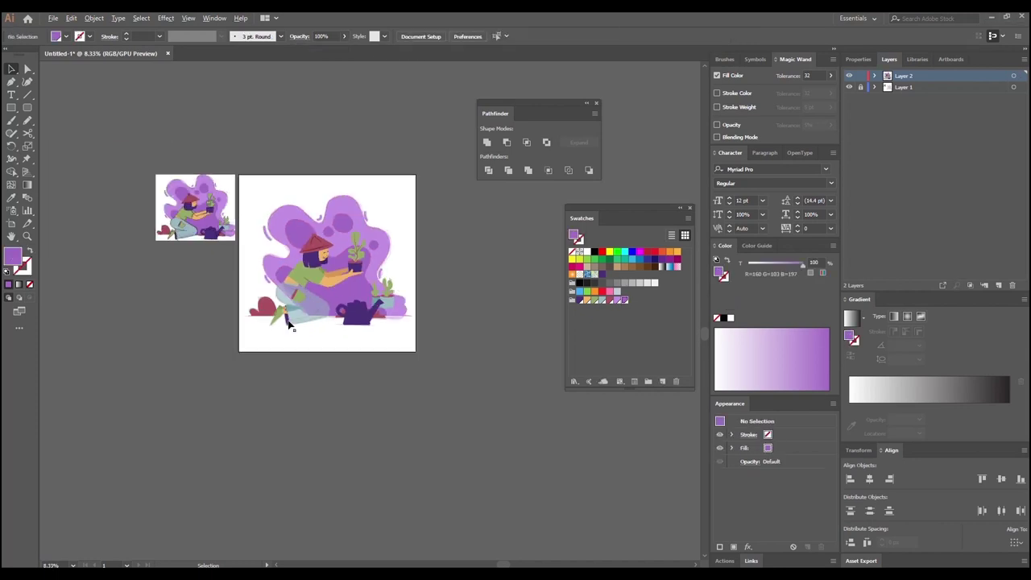
scroll(288, 323, "up", 2)
left_click(345, 289)
left_click(344, 36)
left_click_drag(321, 50, 495, 94)
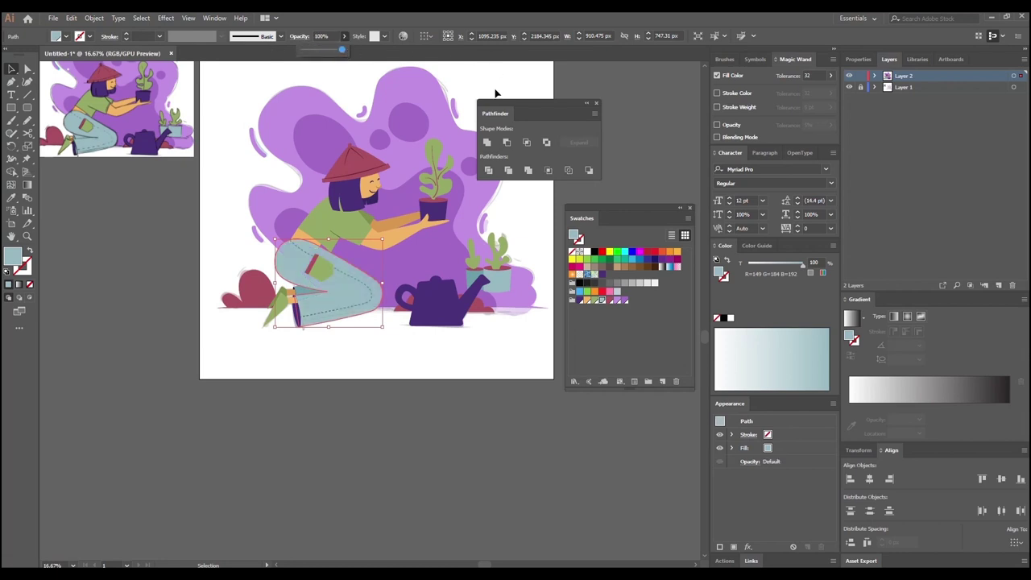
left_click(388, 373)
Step: Look over the whole illustration and the gardener's figure with the background and trousers at full opacity
left_click(412, 342)
scroll(403, 324, "down", 1)
left_click_drag(415, 239, 295, 322)
scroll(262, 308, "up", 1)
scroll(288, 329, "up", 1)
scroll(328, 320, "down", 1)
scroll(328, 320, "up", 2)
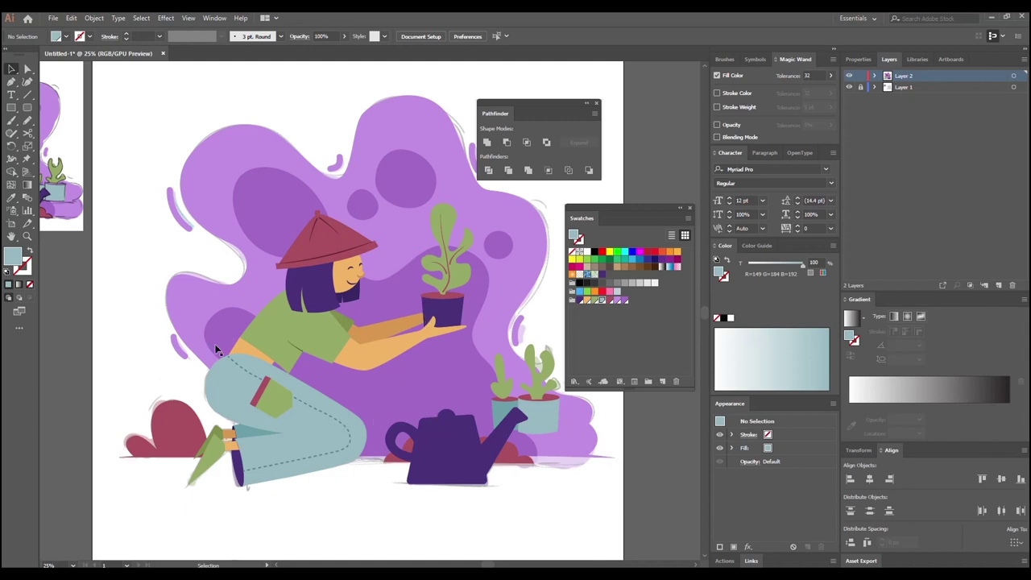
left_click_drag(203, 377, 273, 389)
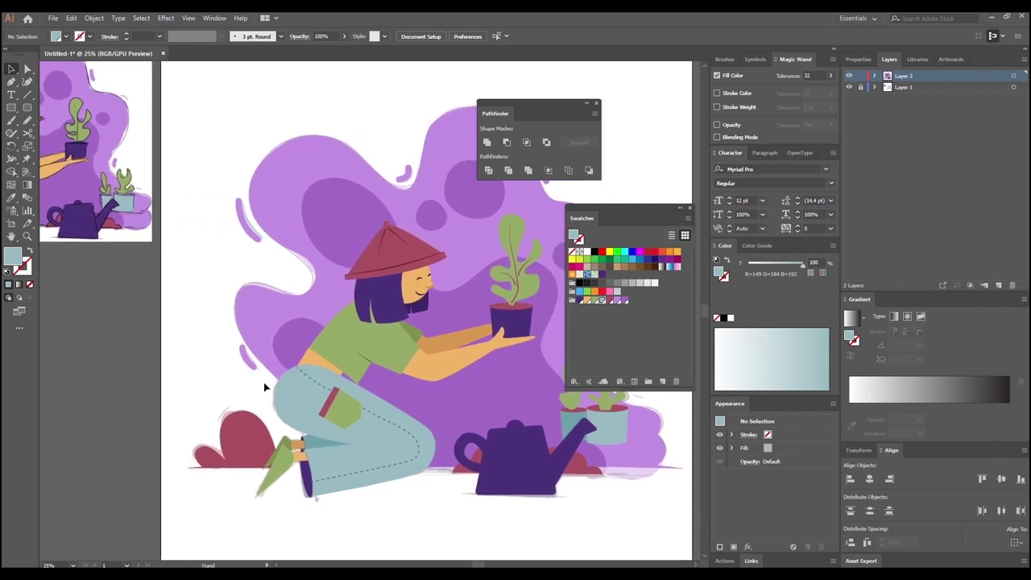
left_click(343, 367)
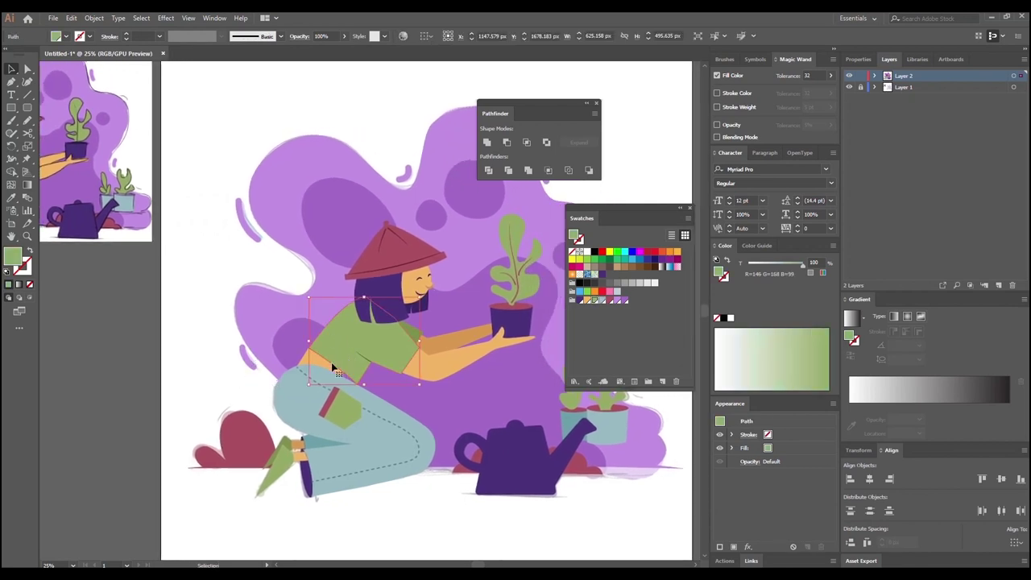
left_click(200, 370)
Step: Group all shapes of the gardener together with the held potted plant, leaving out the background, watering can and bush
left_click_drag(364, 470, 254, 419)
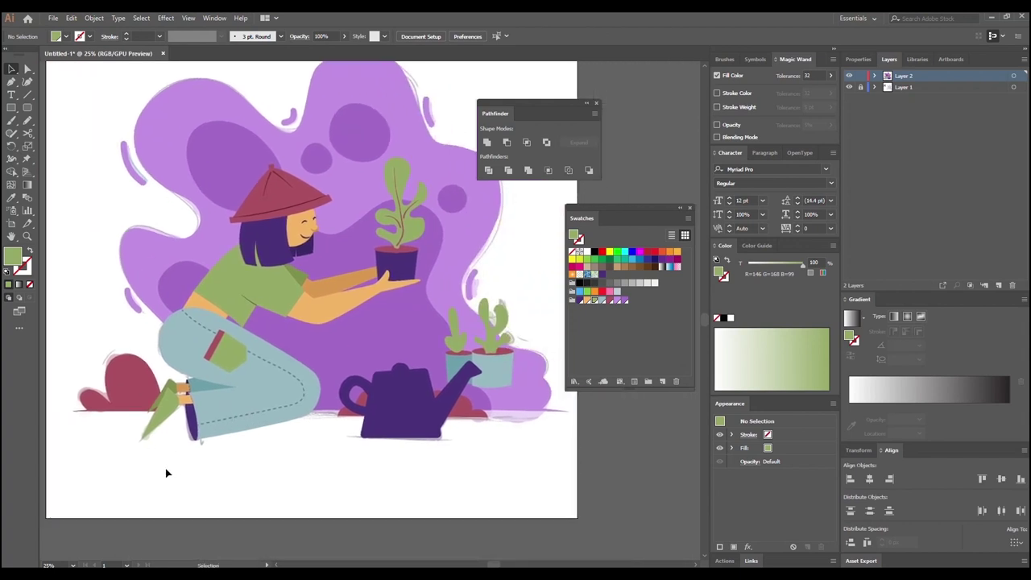
left_click_drag(173, 471, 349, 150)
left_click(350, 339, "shift")
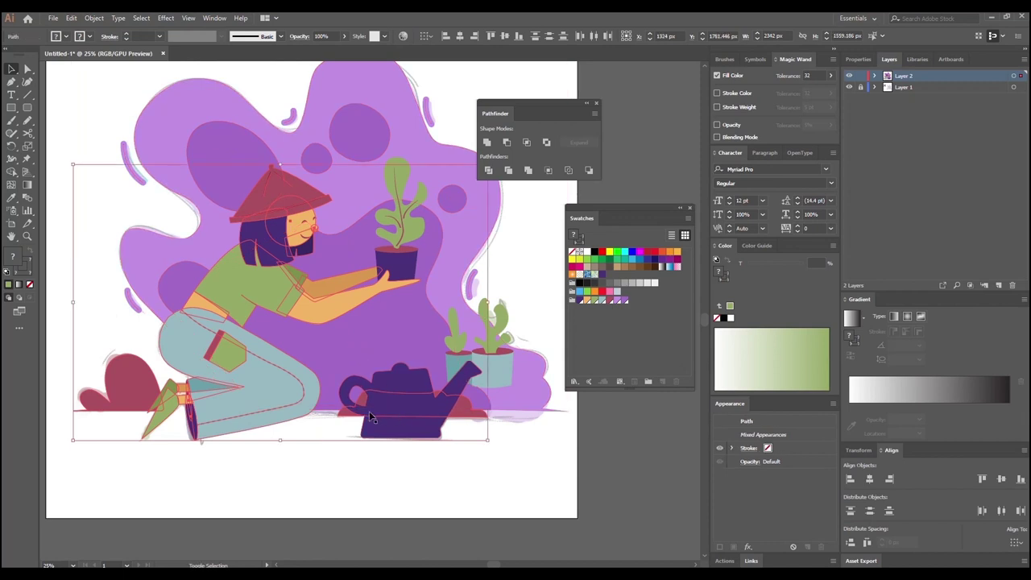
left_click(382, 433, "shift")
left_click(137, 391, "shift")
left_click_drag(229, 397, 169, 338)
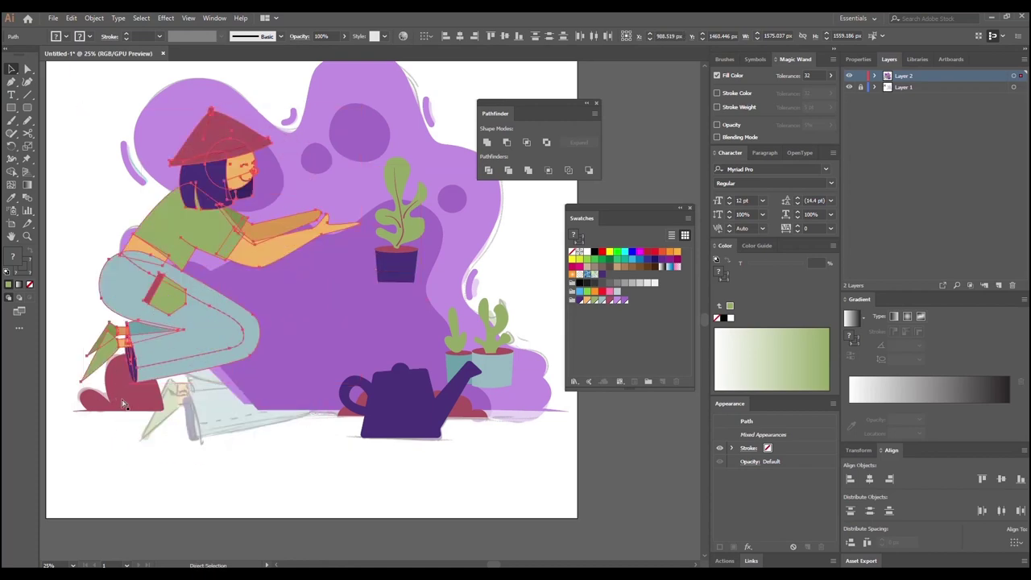
key("ctrl+z")
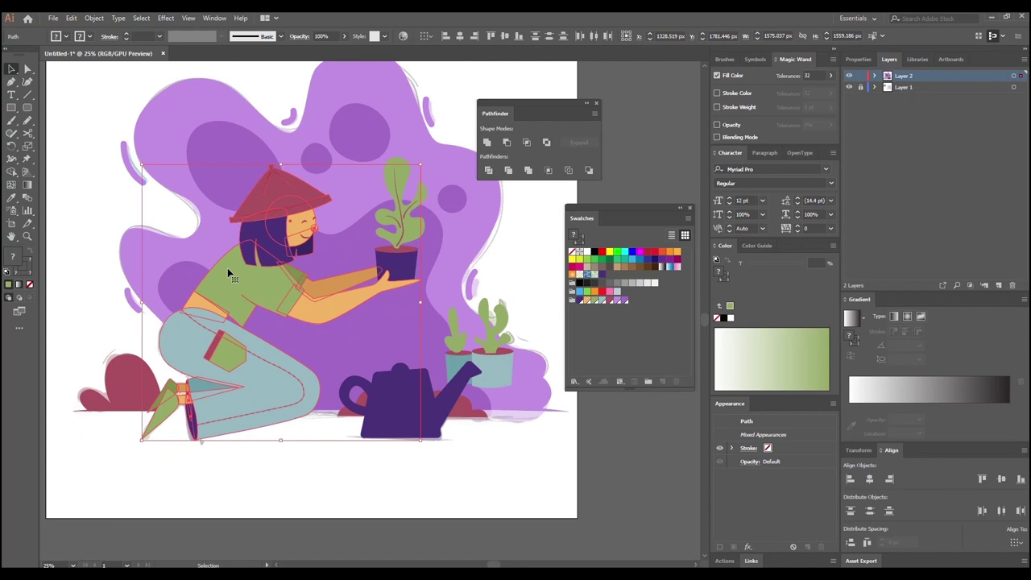
left_click(390, 241, "shift")
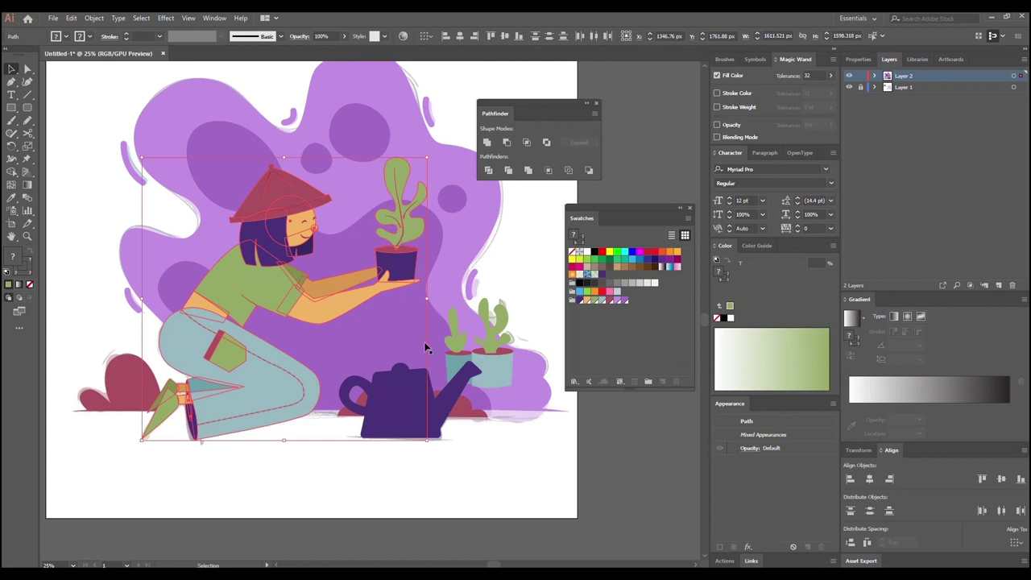
key("ctrl+g")
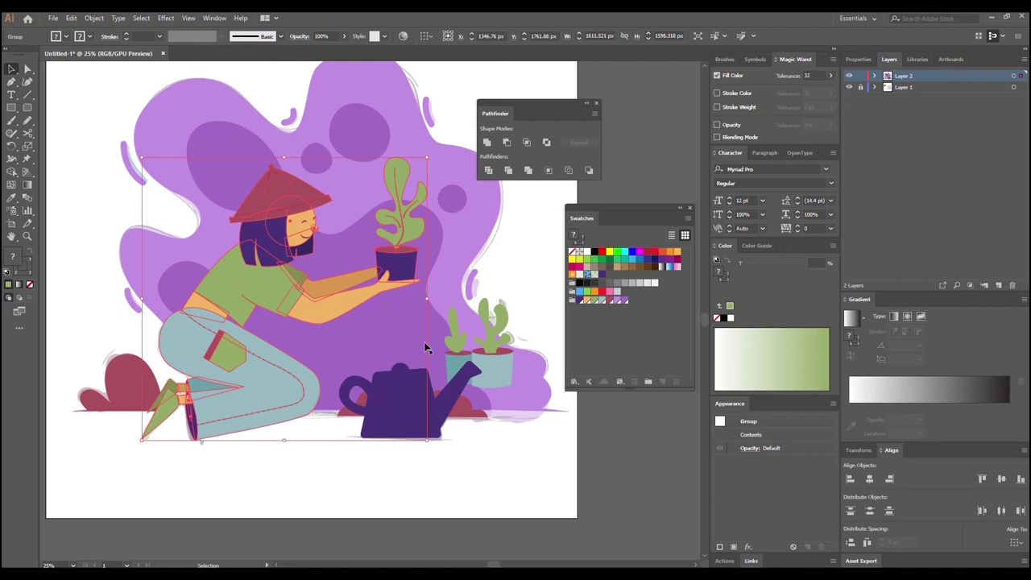
Step: Try moving the grouped gardener and potted plant as one object, and undo the move
left_click(281, 475)
left_click_drag(197, 352, 319, 410)
key("ctrl+z")
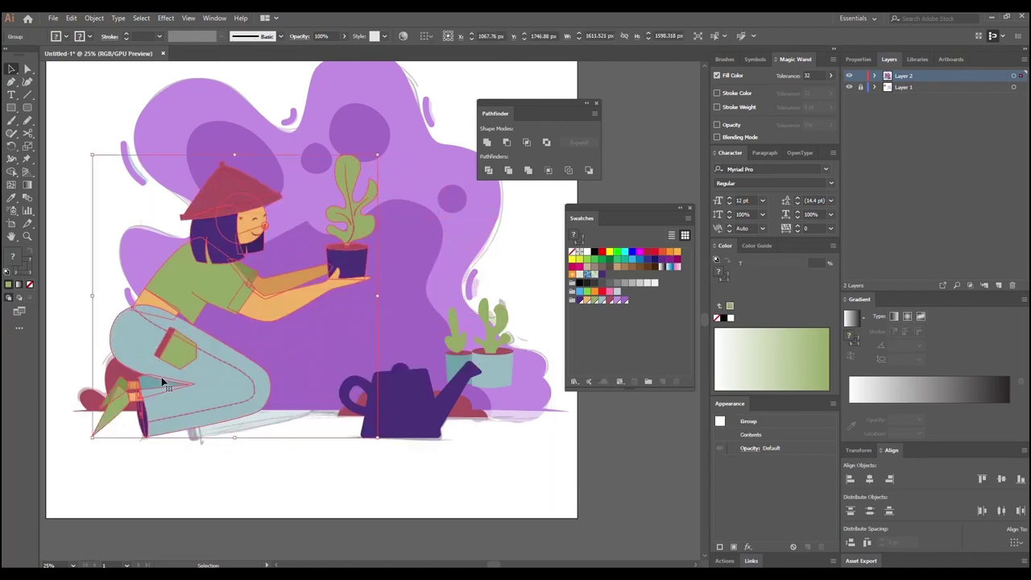
key("ctrl+shift+z")
key("ctrl+z")
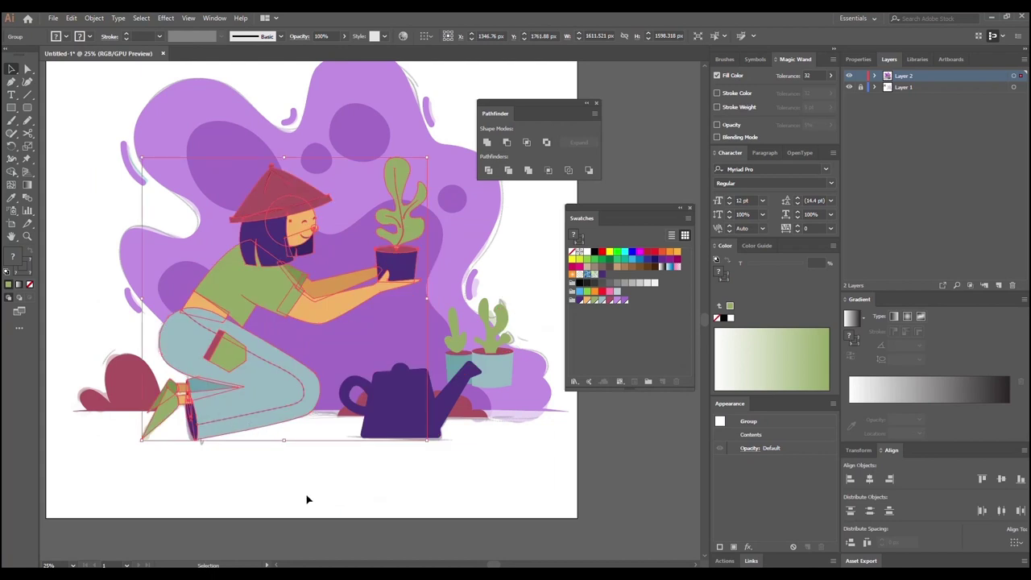
left_click(306, 501)
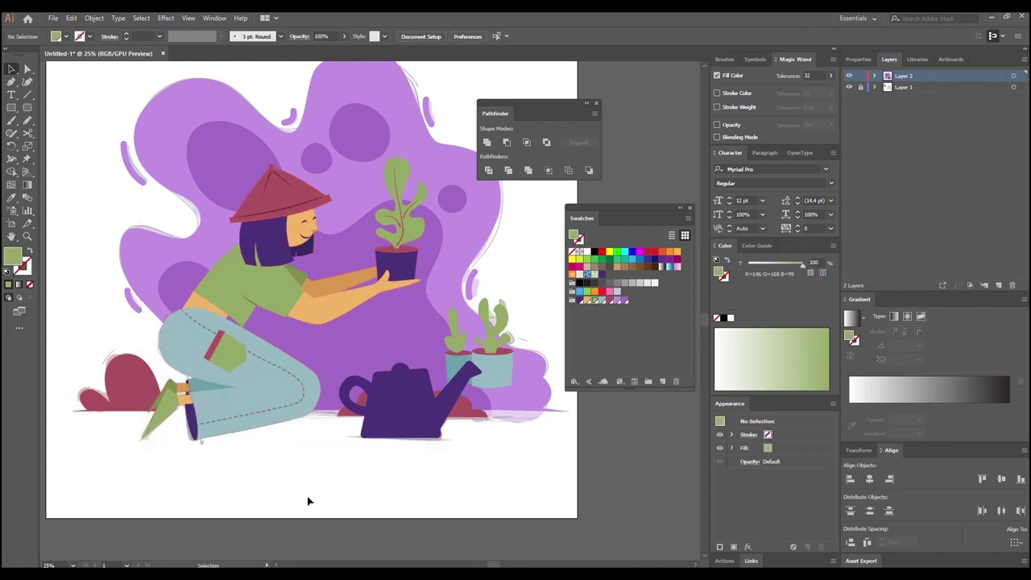
Step: Duplicate the gardener and potted plant group in place, try moving the copy away from the original, and undo that move
left_click(226, 364)
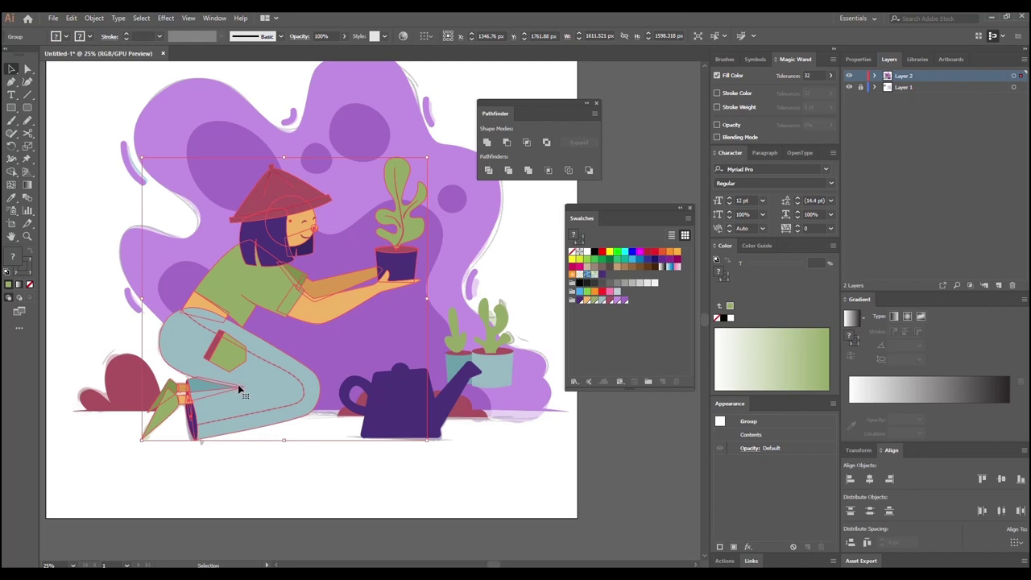
key("a")
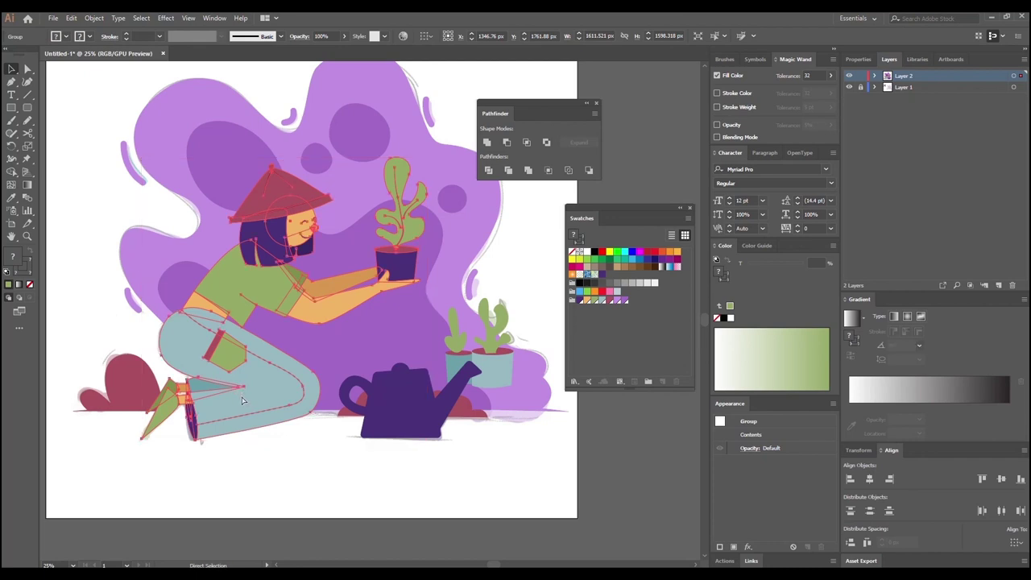
key("v")
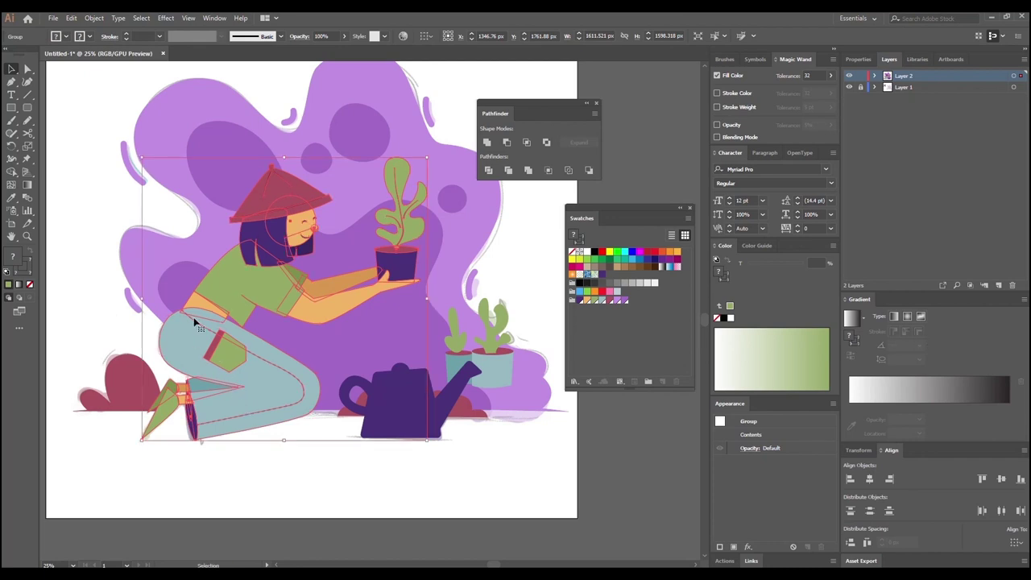
left_click_drag(207, 343, 105, 309)
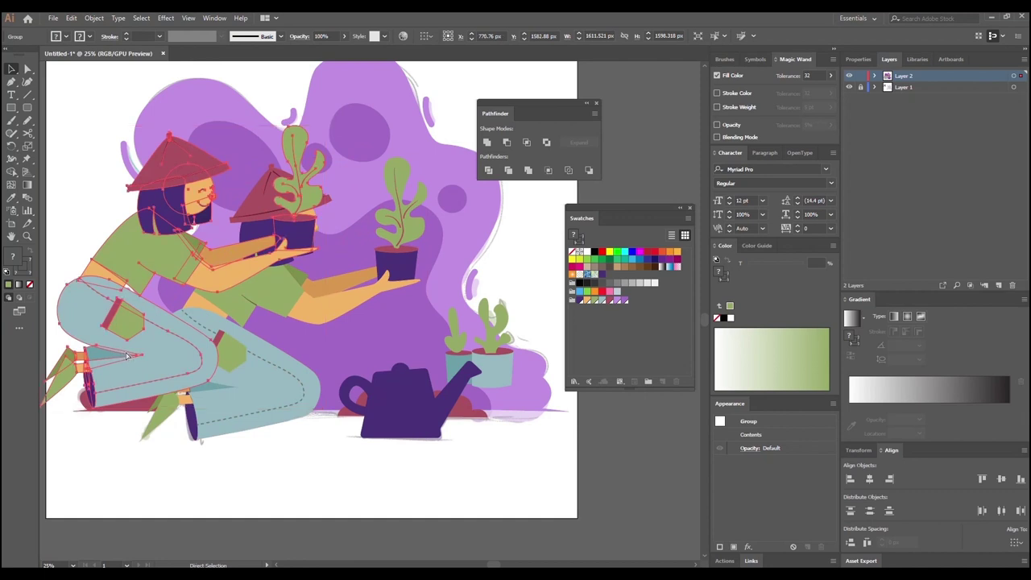
key("ctrl+z")
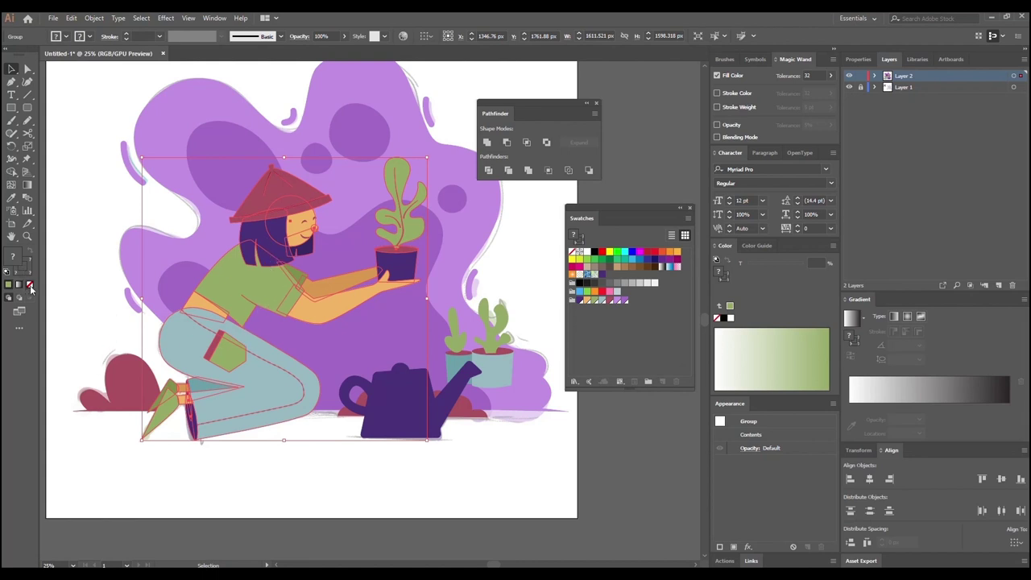
Step: Give the copied gardener group a white fill and a white stroke, turning it into a solid silhouette
left_click(587, 253)
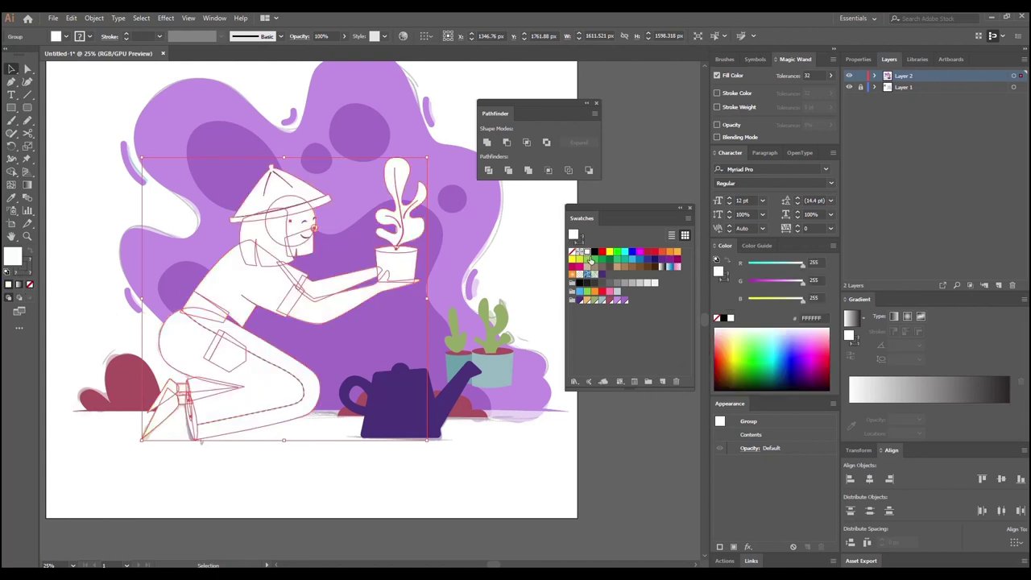
left_click(22, 274)
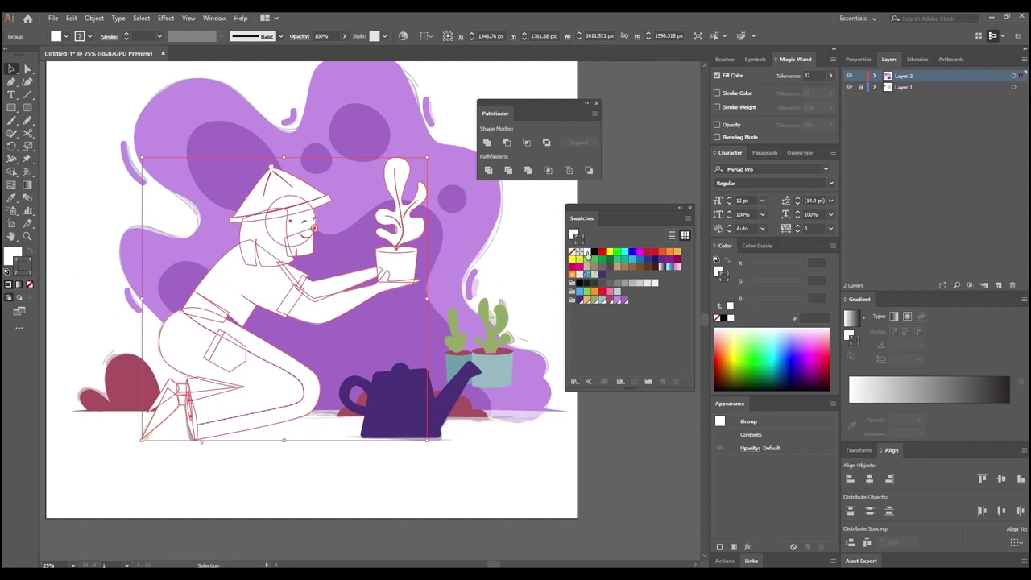
left_click(587, 253)
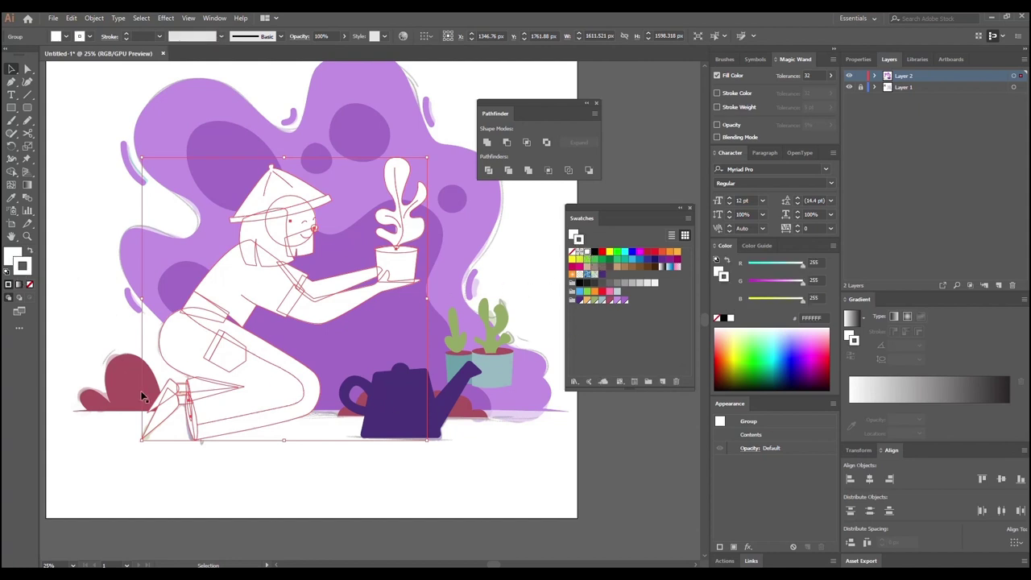
left_click(86, 265)
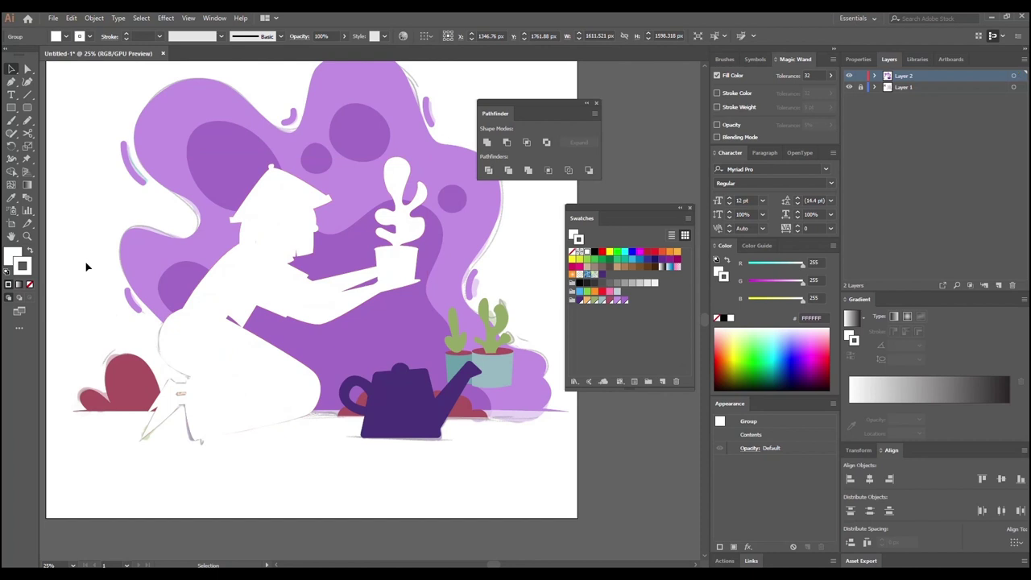
Step: Send the white silhouette copy behind the coloured gardener group
left_click(216, 299)
key("ctrl+shift+b")
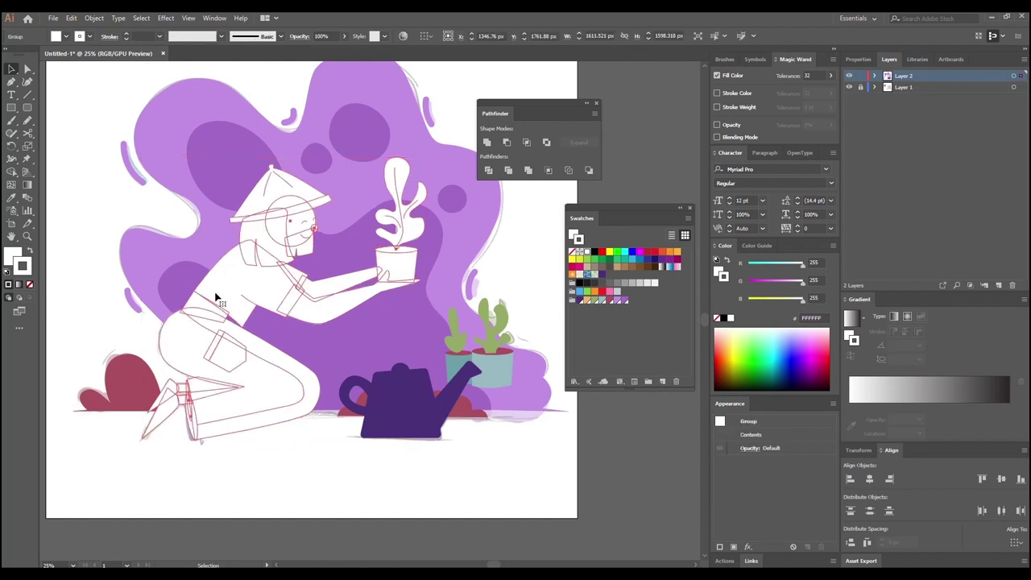
key("a")
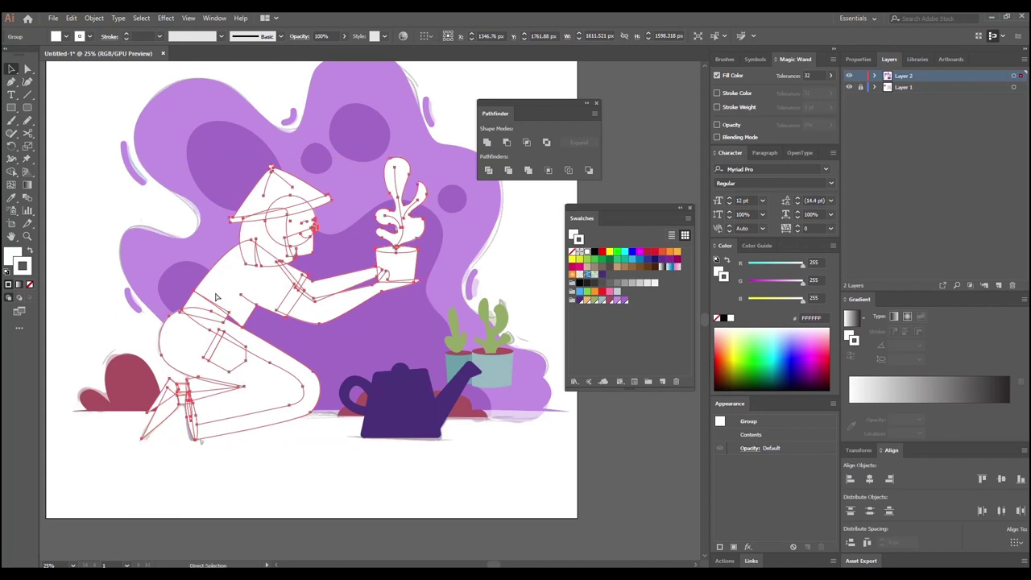
key("v")
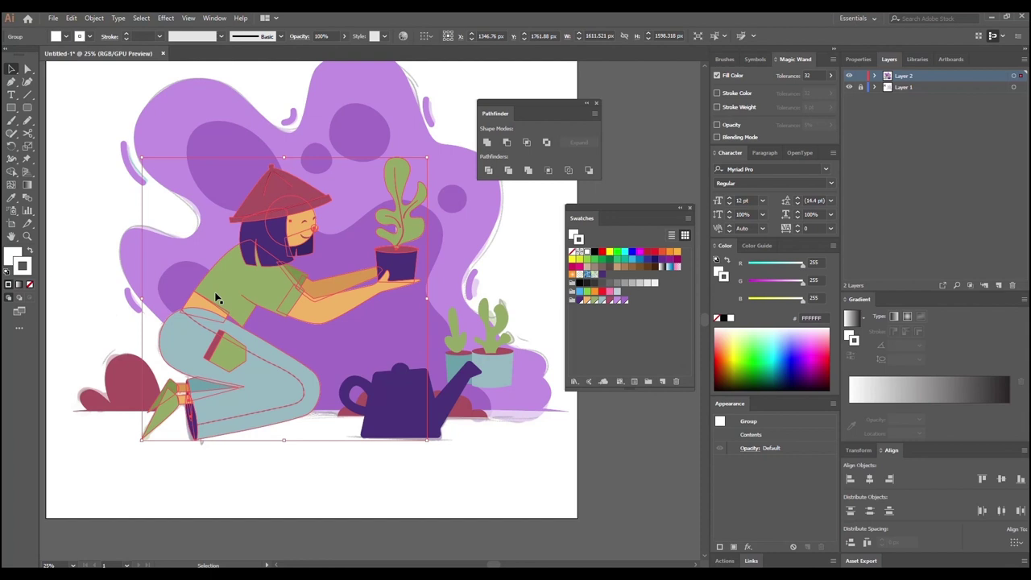
Step: Nudge the white silhouette about 12 px up and 8 px left so it forms a rim highlight behind the gardener
key("shift+Up")
key("shift+Left")
key("Up")
key("Up")
key("Up")
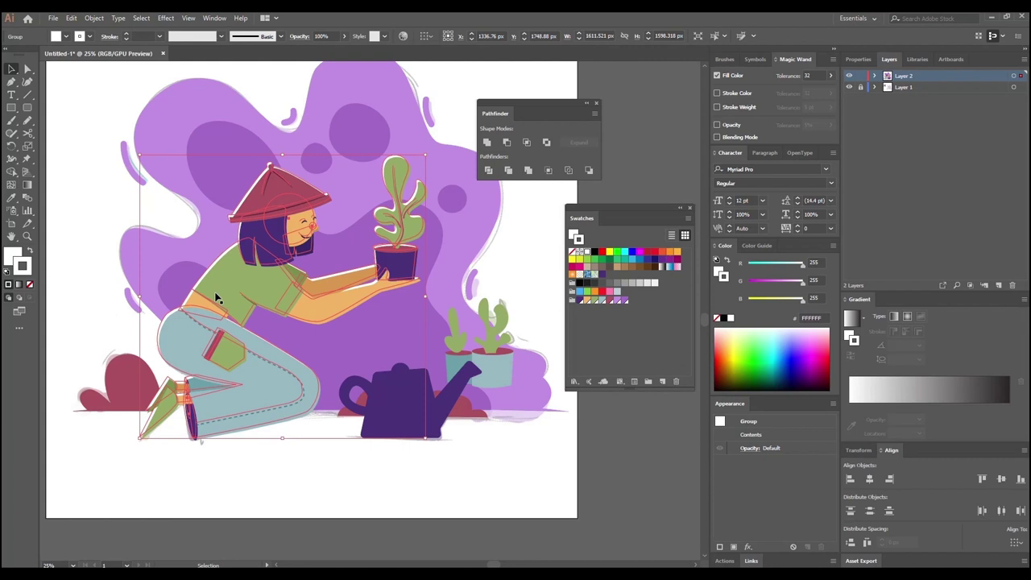
key("Right")
key("Right")
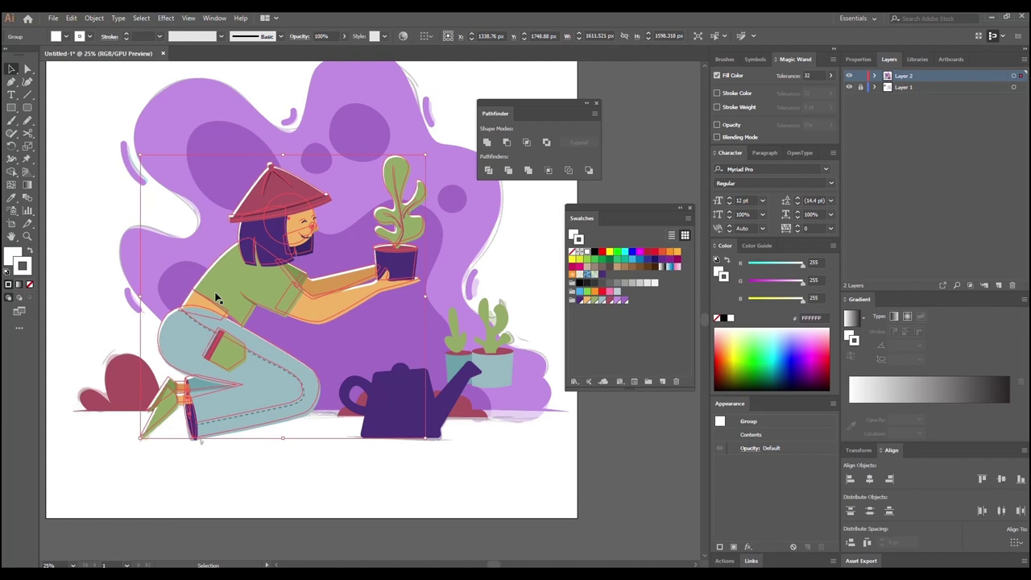
key("Down")
left_click(307, 489)
Step: Examine the white rim highlight around the gardener and the held plant from afar and close up
scroll(359, 343, "down", 1)
scroll(313, 244, "down", 2)
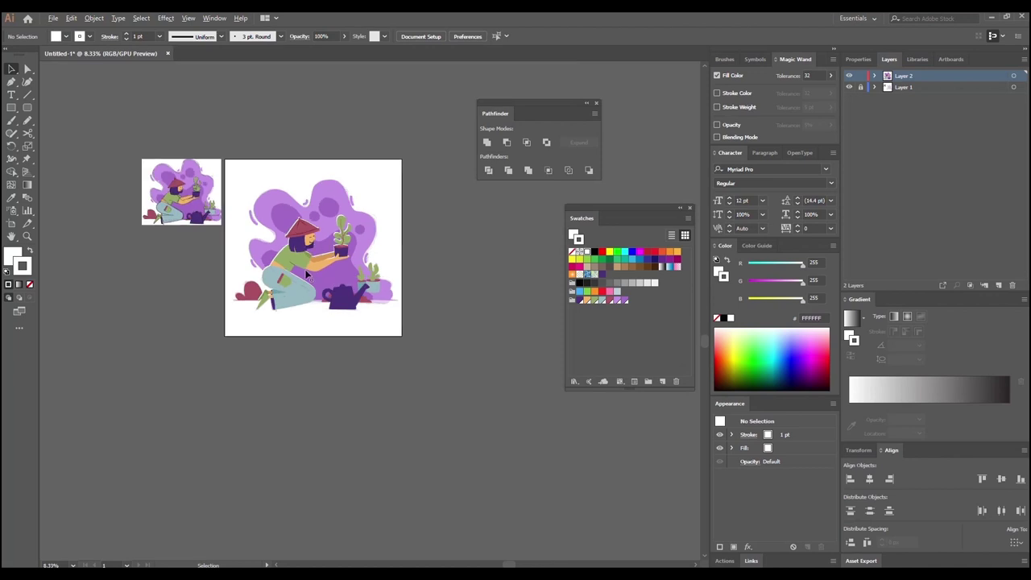
scroll(306, 271, "up", 2)
left_click_drag(352, 237, 330, 288)
scroll(336, 252, "down", 1)
scroll(335, 249, "up", 1)
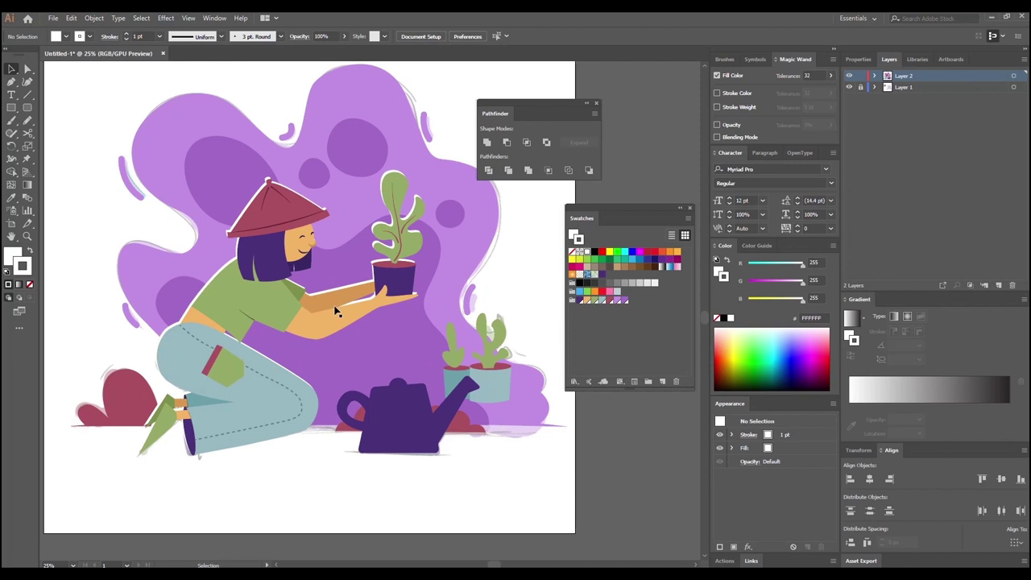
left_click(350, 307)
key("a")
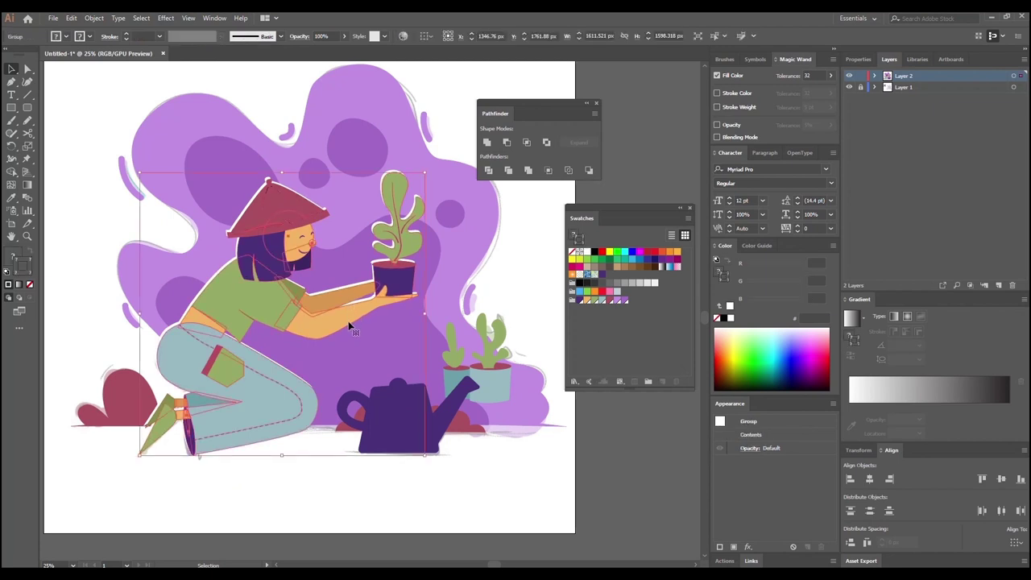
Step: Draw a curved white path with no fill along the upper edge of the gardener's front forearm using the Pen tool
key("ctrl+plus")
left_click_drag(447, 352, 360, 380)
left_click(394, 369)
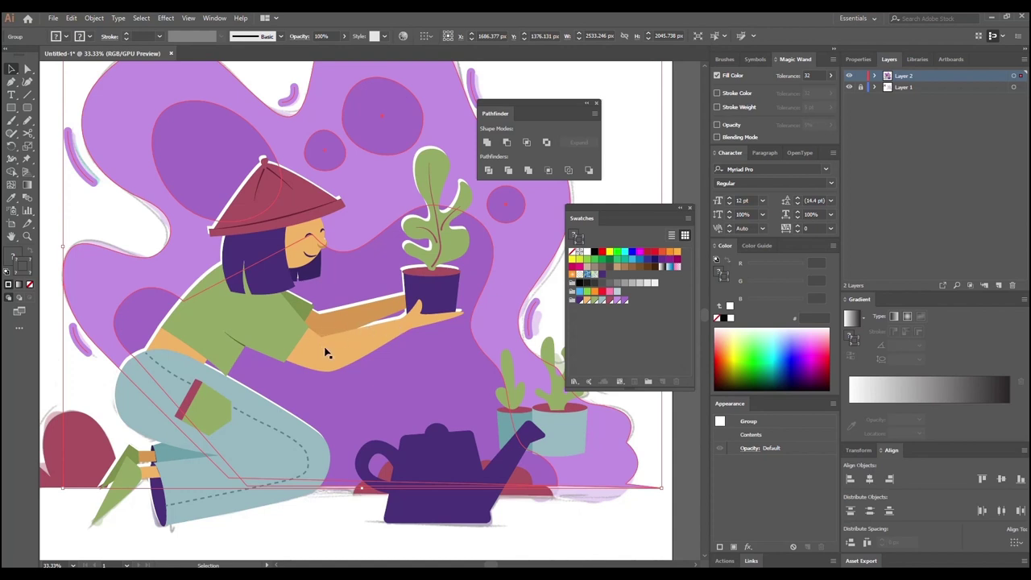
left_click(11, 83)
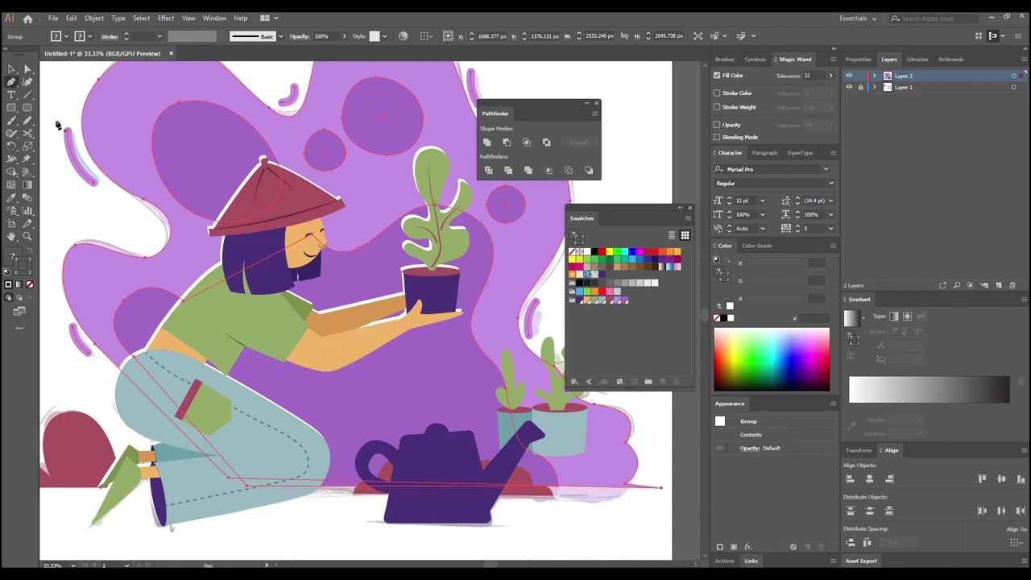
left_click(398, 319)
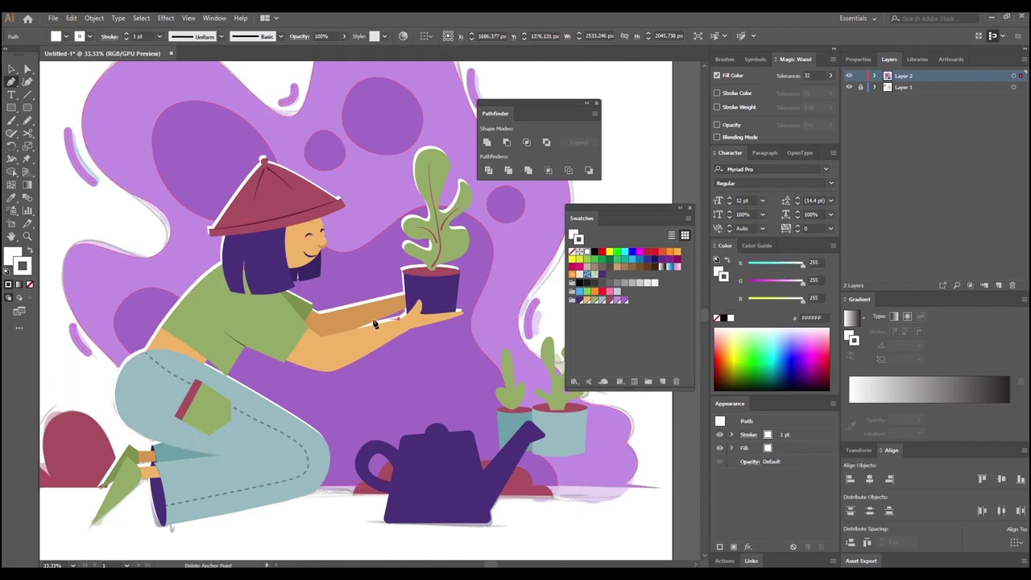
left_click(308, 340)
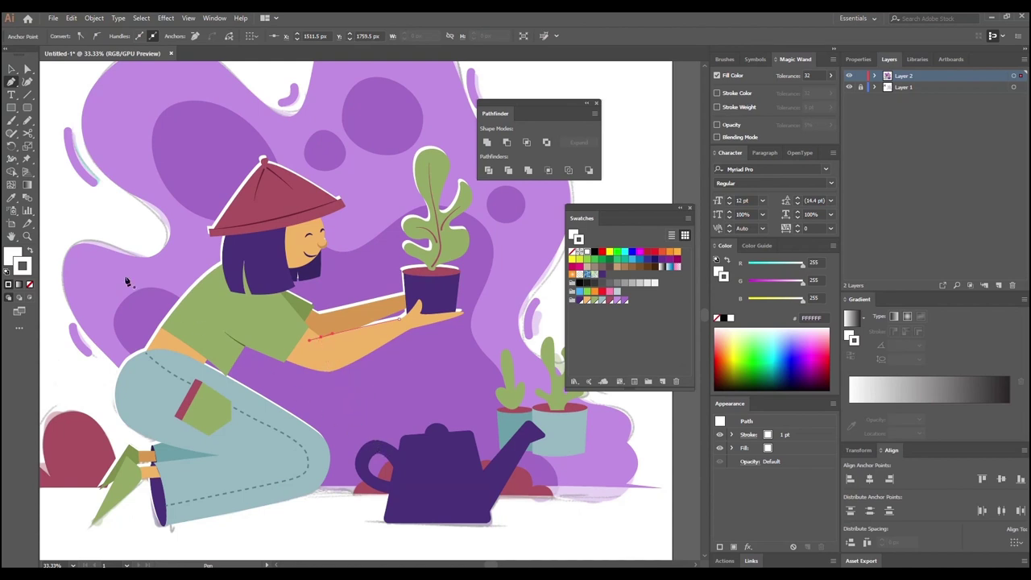
left_click(29, 283)
left_click(11, 70)
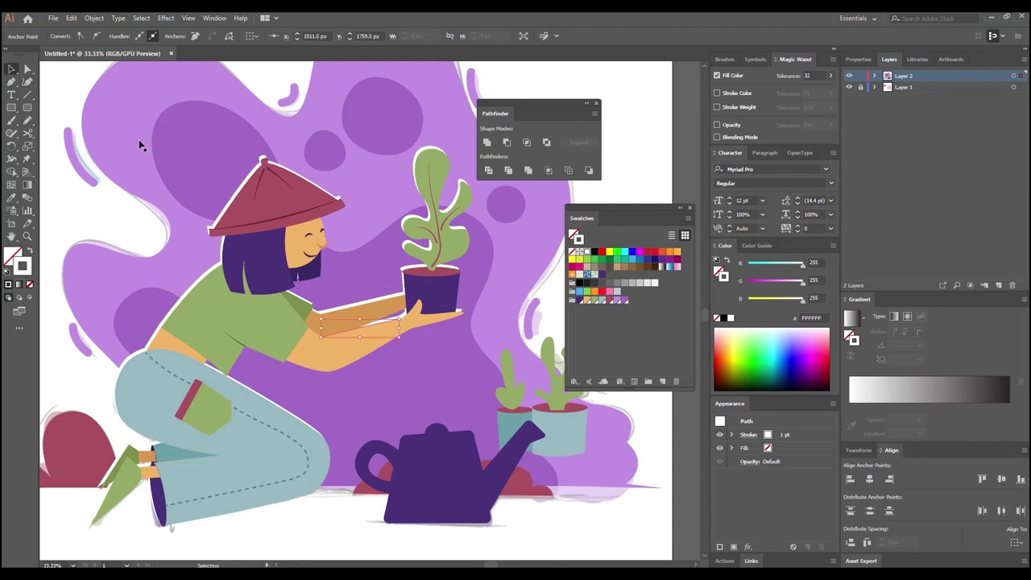
Step: Set the forearm line's stroke weight to 12 pt and apply the triangular width profile that tapers toward one end
left_click(376, 326)
left_click(126, 34)
left_click(126, 34)
left_click(125, 35)
left_click(125, 34)
left_click(125, 34)
left_click(124, 34)
left_click(192, 36)
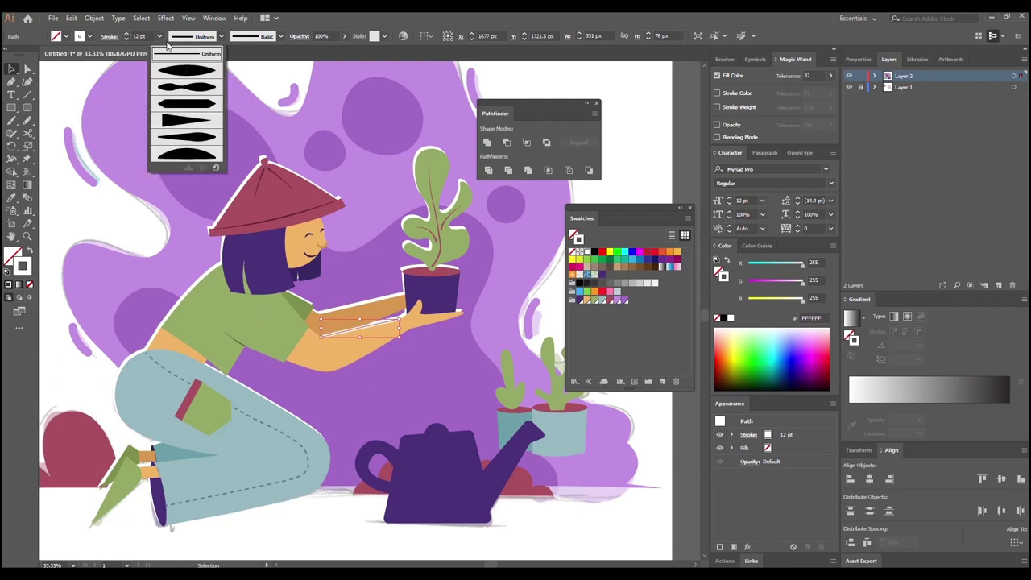
left_click(168, 126)
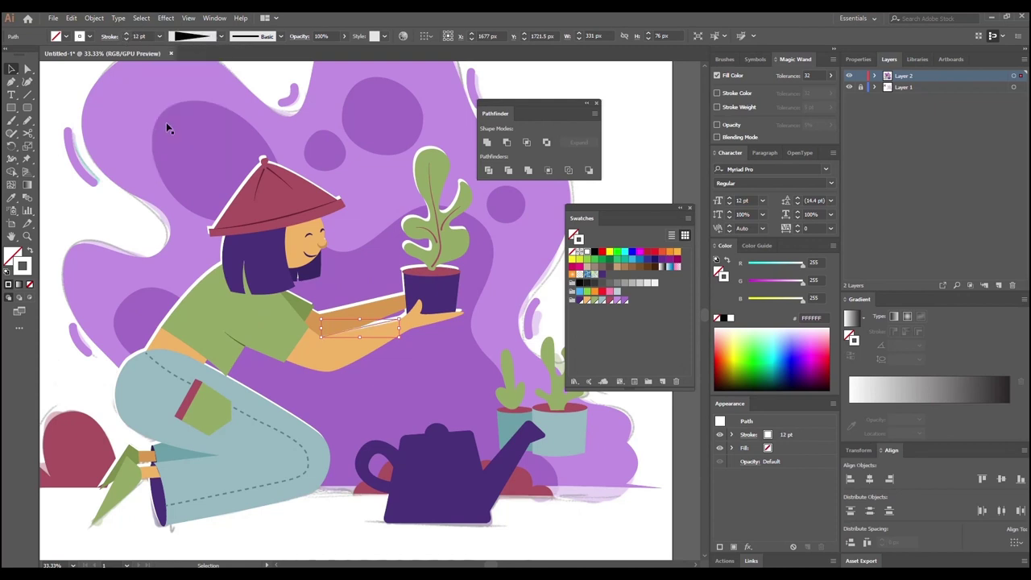
Step: Change the white forearm line to the lens-shaped width profile that tapers at both ends
left_click(343, 270)
left_click(394, 326)
left_click(182, 41)
left_click(184, 75)
left_click(405, 379)
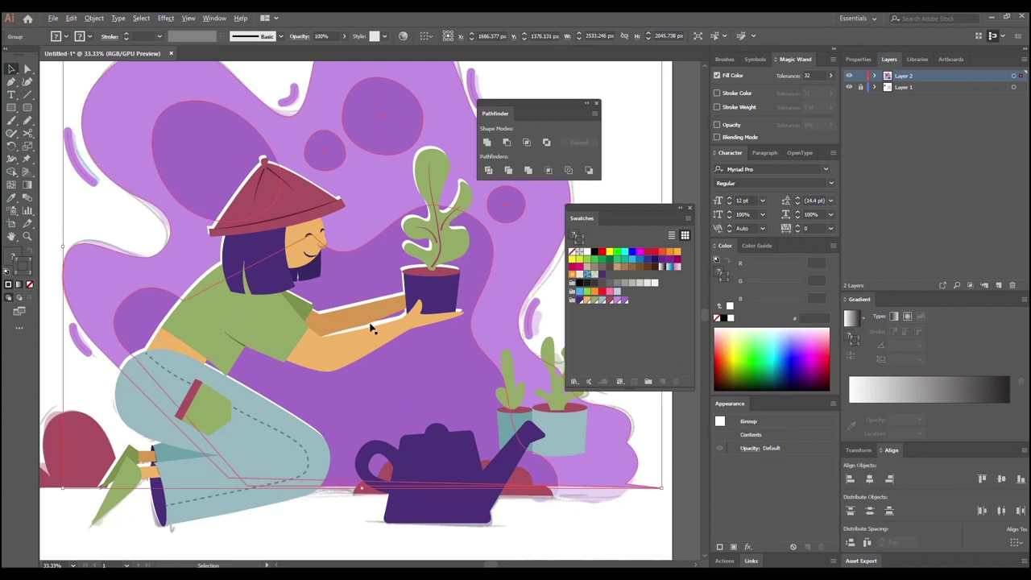
Step: Look over the whole illustration and the gardener with the added white highlights
key("ctrl+minus")
key("ctrl+minus")
left_click(522, 435)
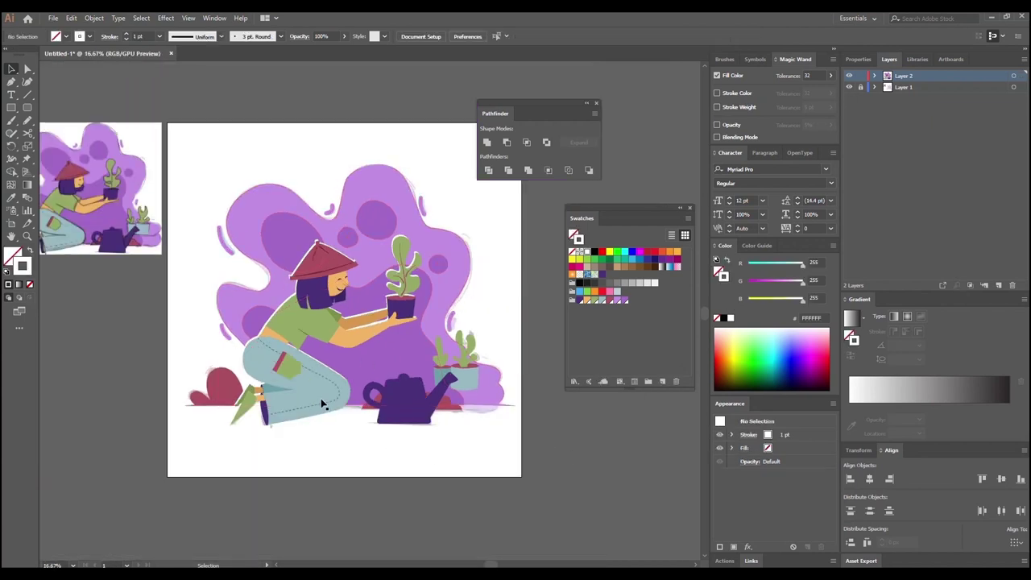
scroll(326, 372, "up", 1)
left_click_drag(363, 347, 318, 381)
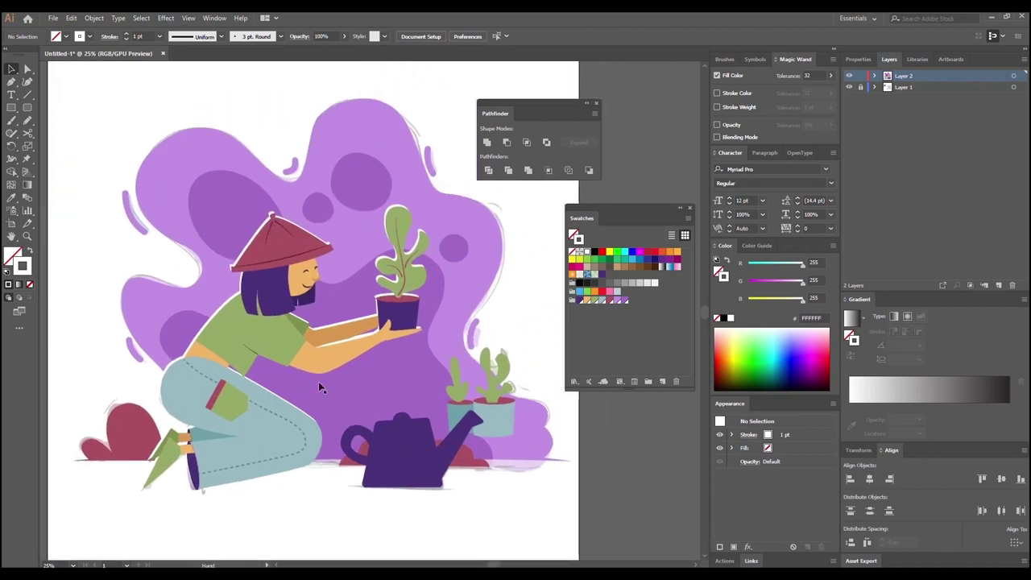
scroll(325, 376, "down", 2)
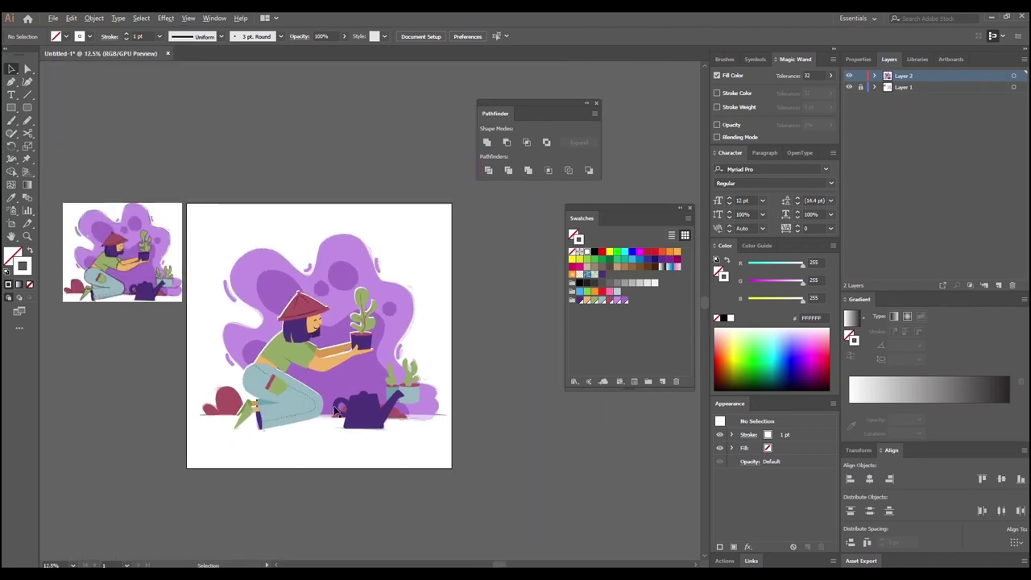
scroll(354, 442, "up", 2)
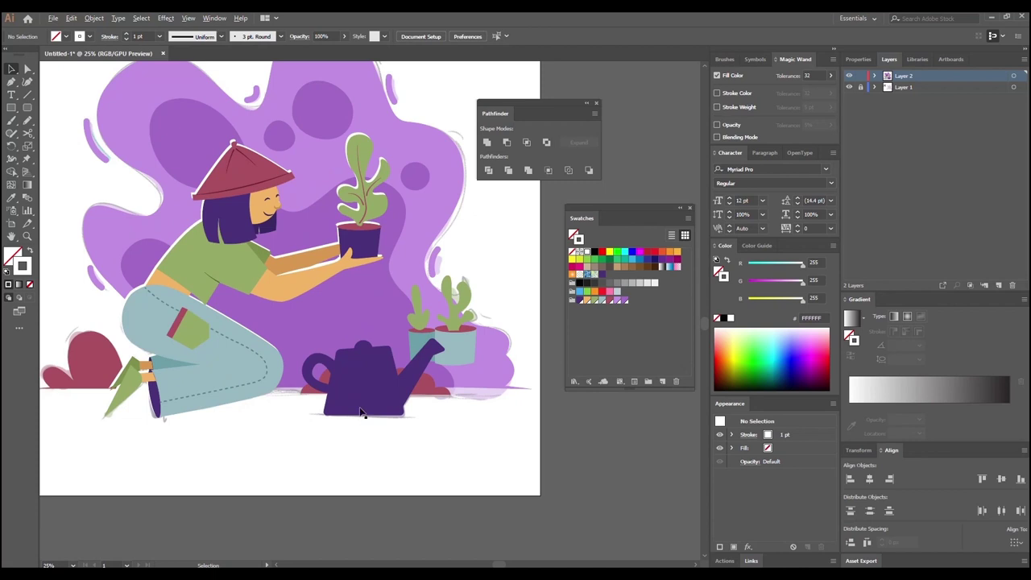
Step: Draw a short straight line about 121 px tall with the Pen tool along the watering can body where the spout joins
scroll(363, 411, "up", 2)
scroll(363, 389, "up", 1)
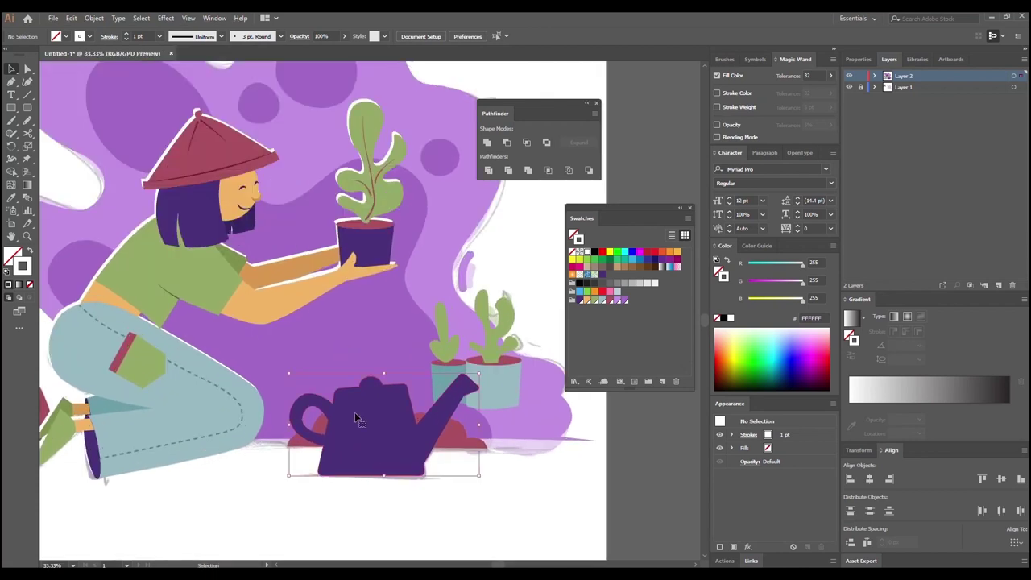
left_click(355, 418)
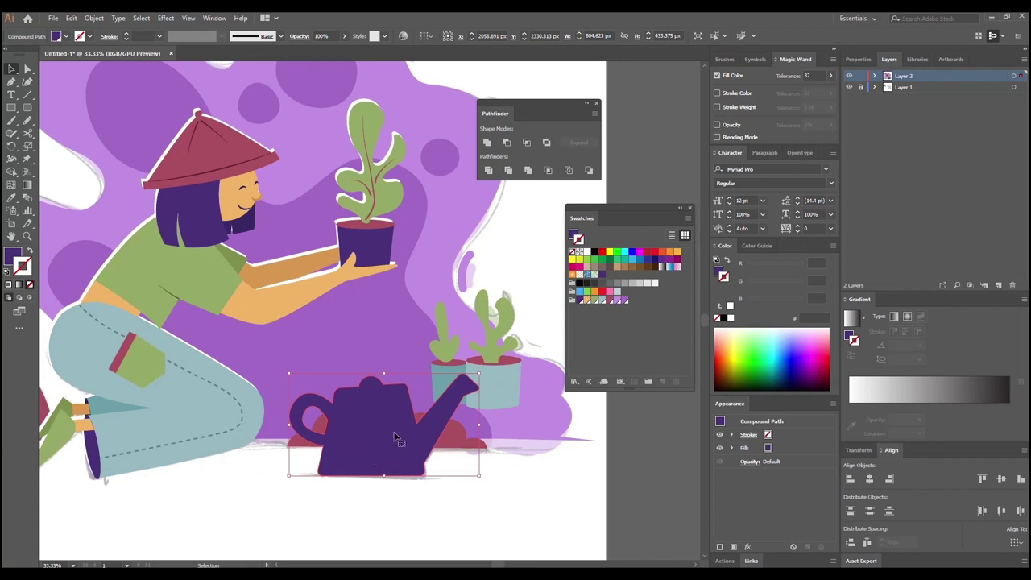
left_click(11, 82)
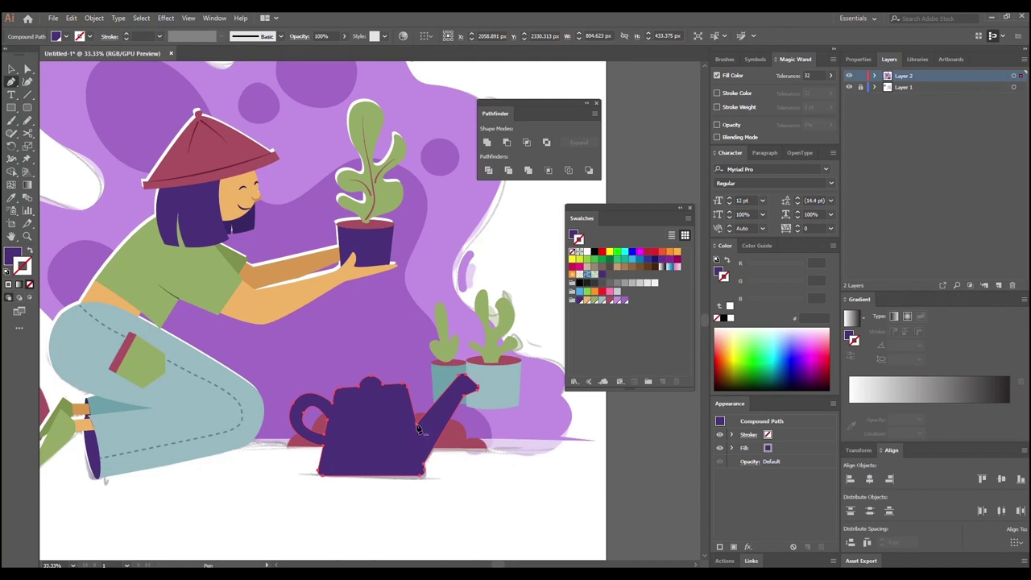
left_click(11, 69)
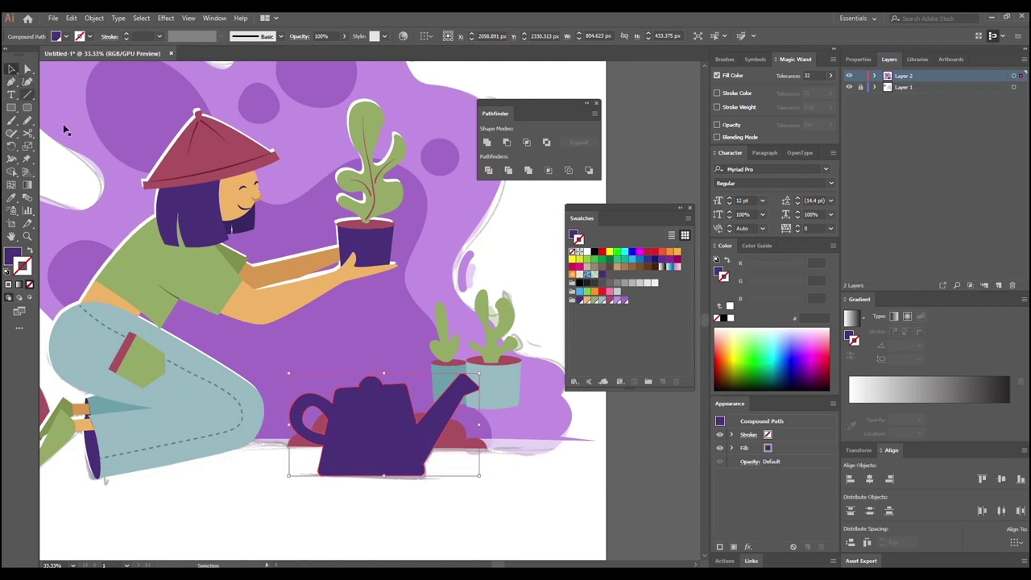
left_click(387, 518)
left_click(12, 82)
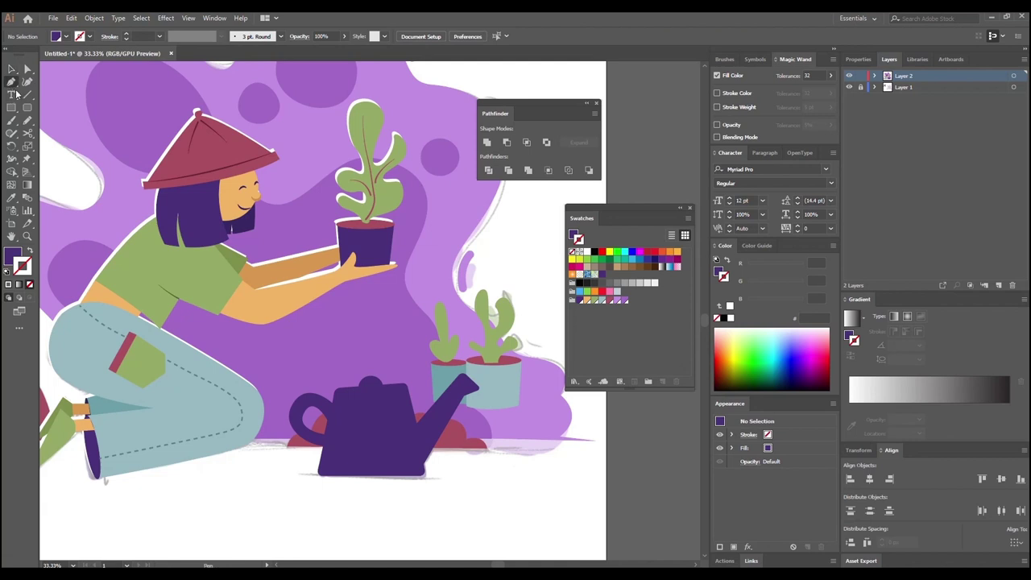
left_click(421, 449)
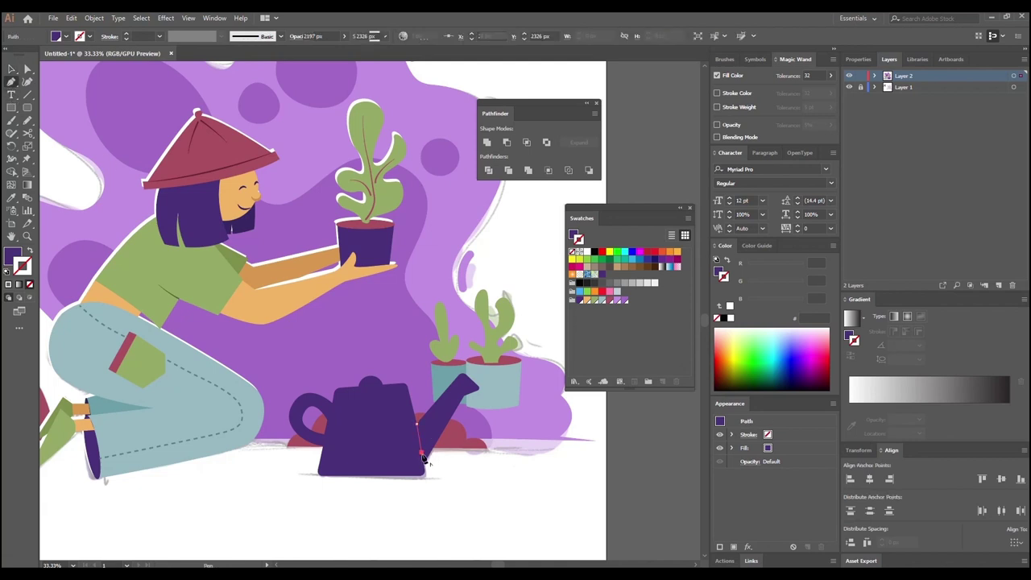
left_click(416, 423)
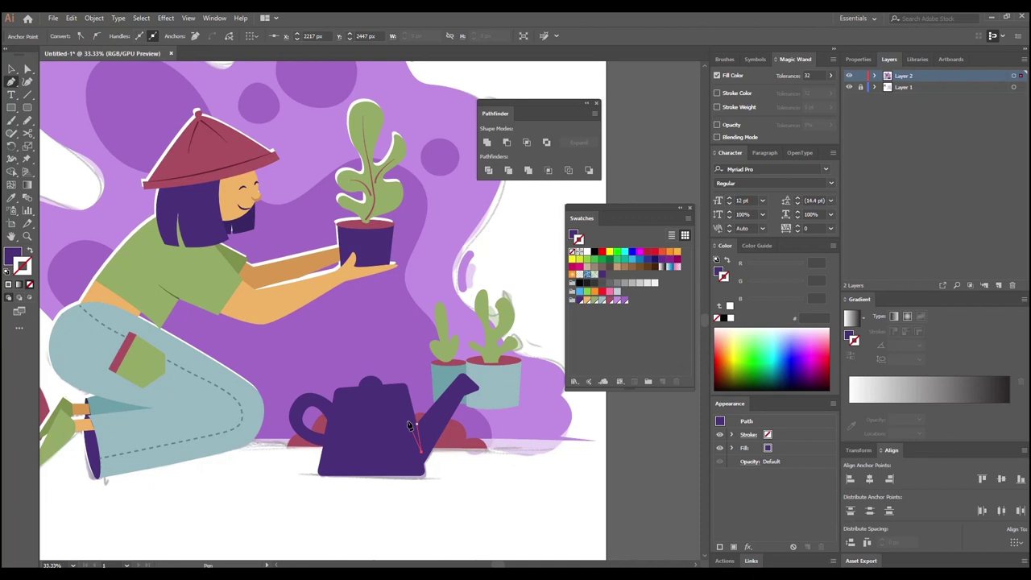
Step: Give the spout line no fill and a very dark purple stroke, hex 1D113D
left_click(13, 71)
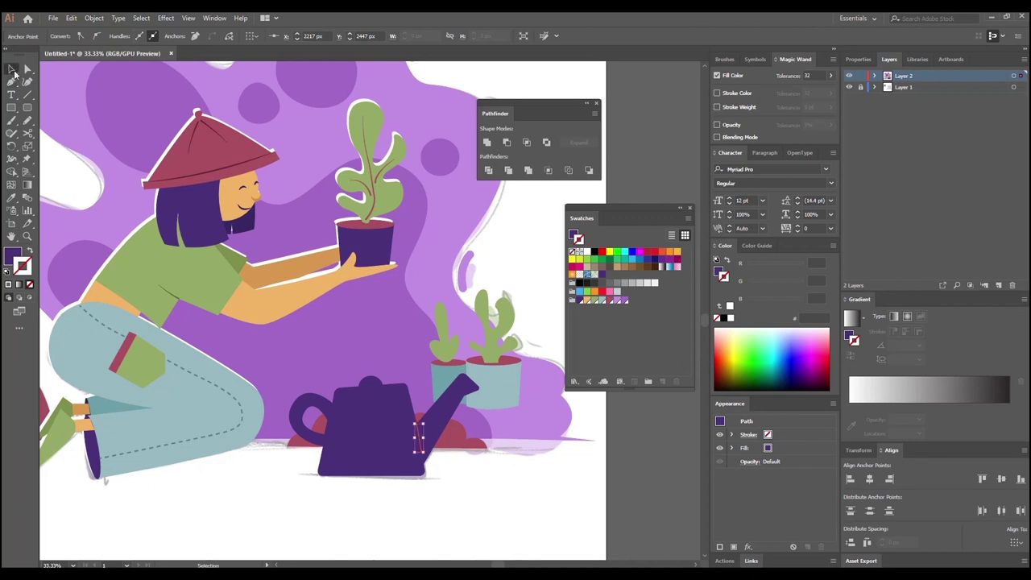
left_click(31, 254)
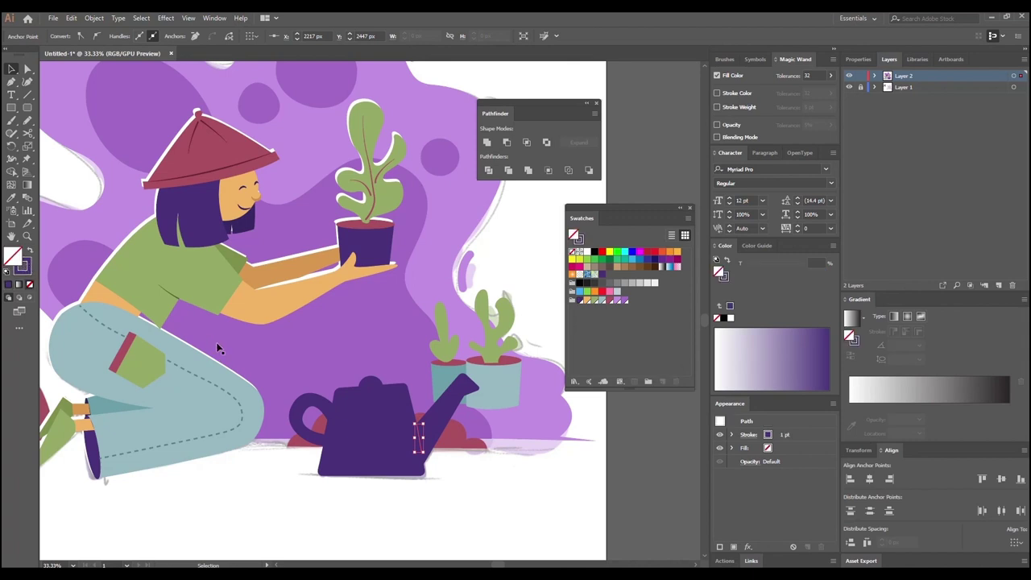
double_click(24, 271)
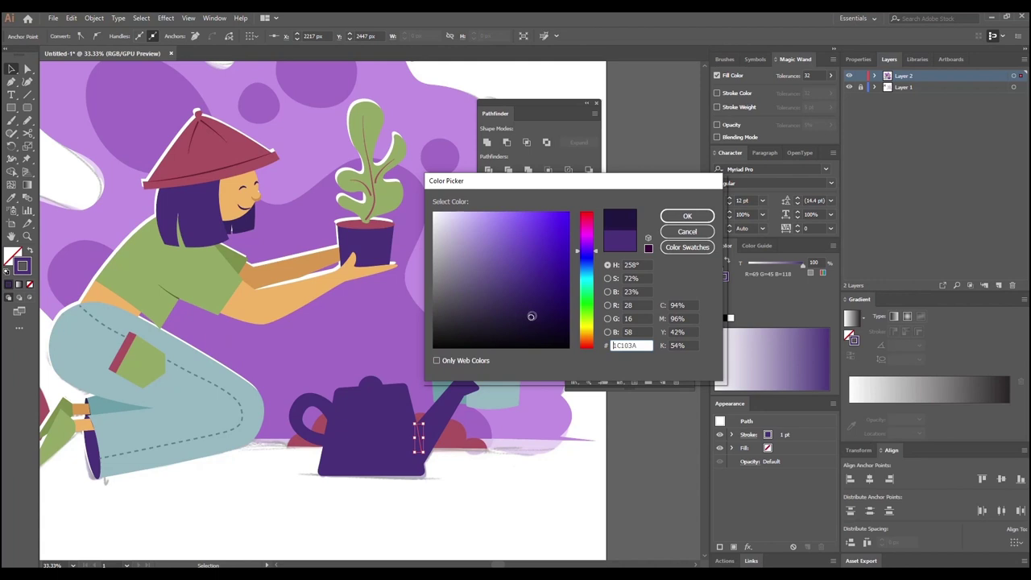
key("Return")
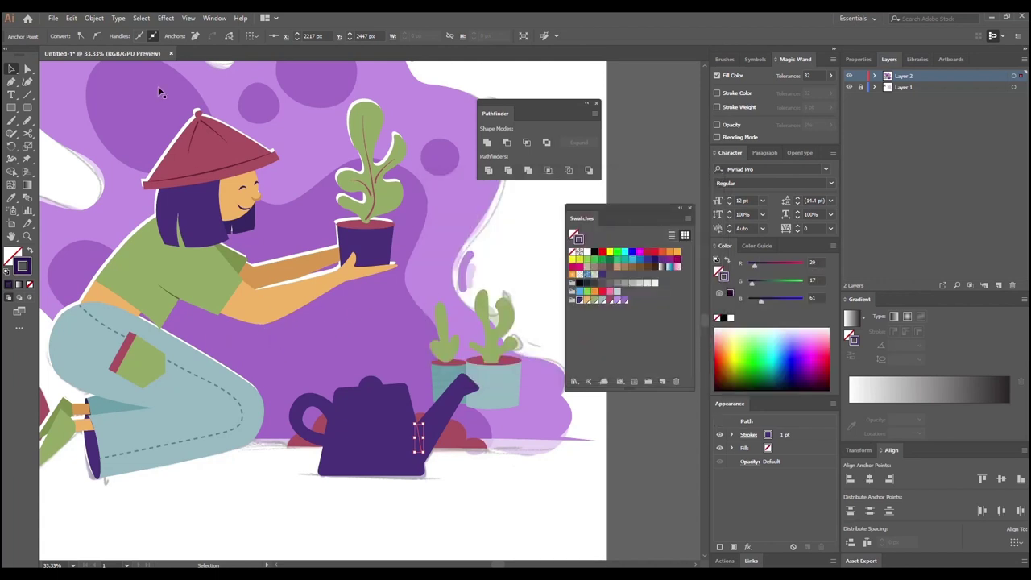
Step: Apply the triangular width profile that tapers toward one end to the spout line and set its stroke weight to 8 pt
left_click(422, 442)
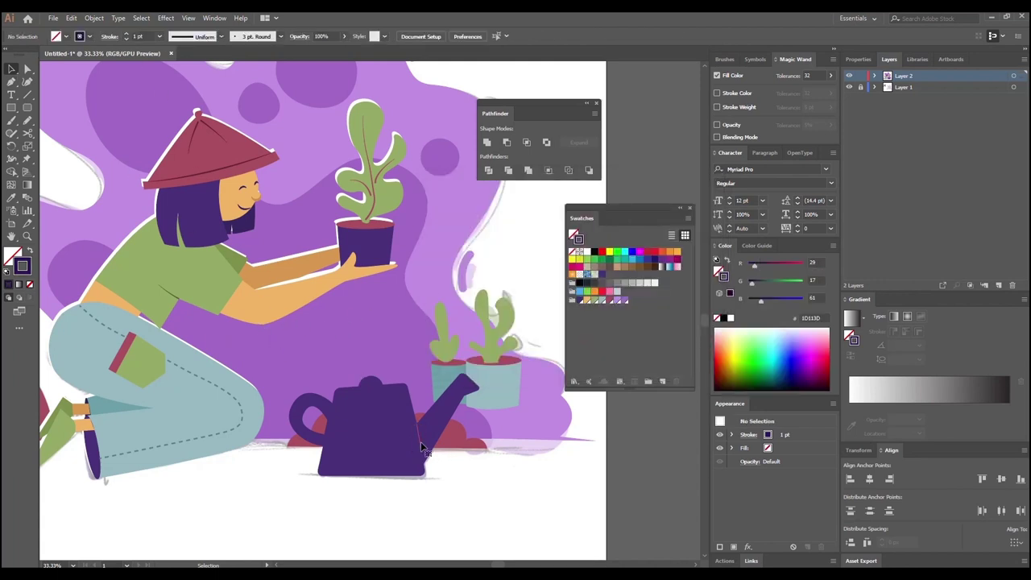
left_click(191, 37)
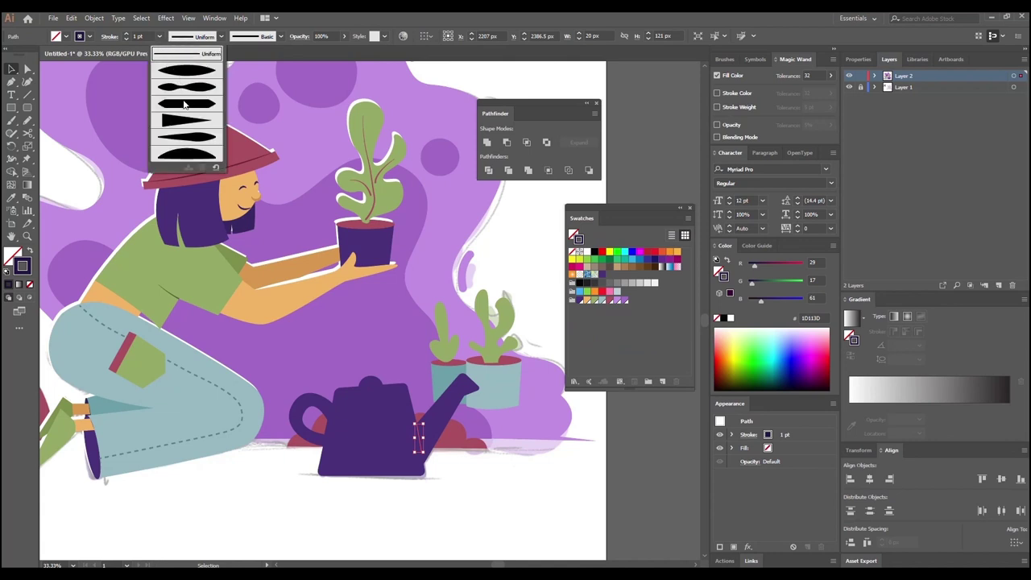
left_click(184, 121)
left_click(419, 476)
left_click(418, 435)
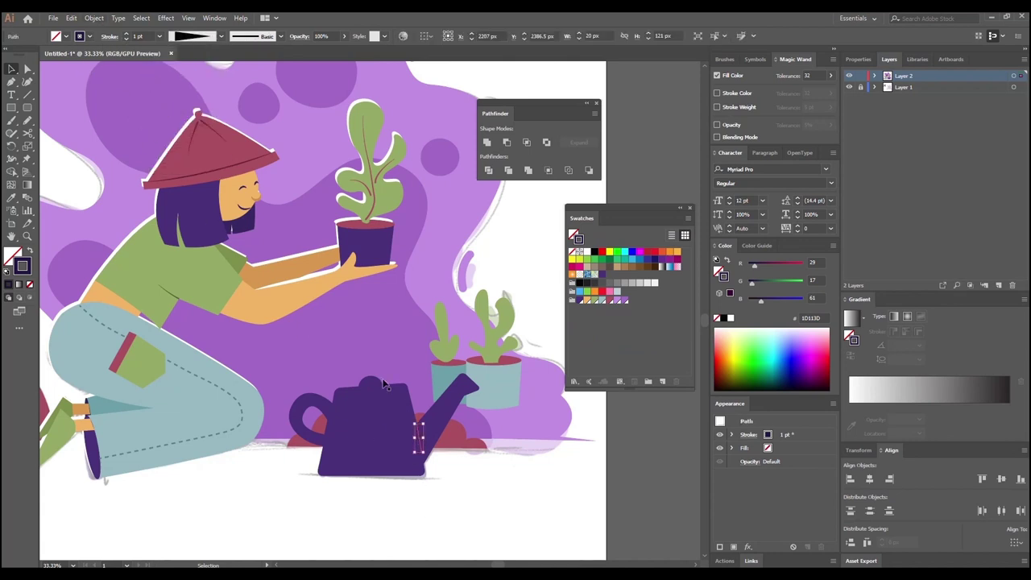
left_click(126, 34)
left_click(127, 34)
left_click(127, 34)
left_click(487, 499)
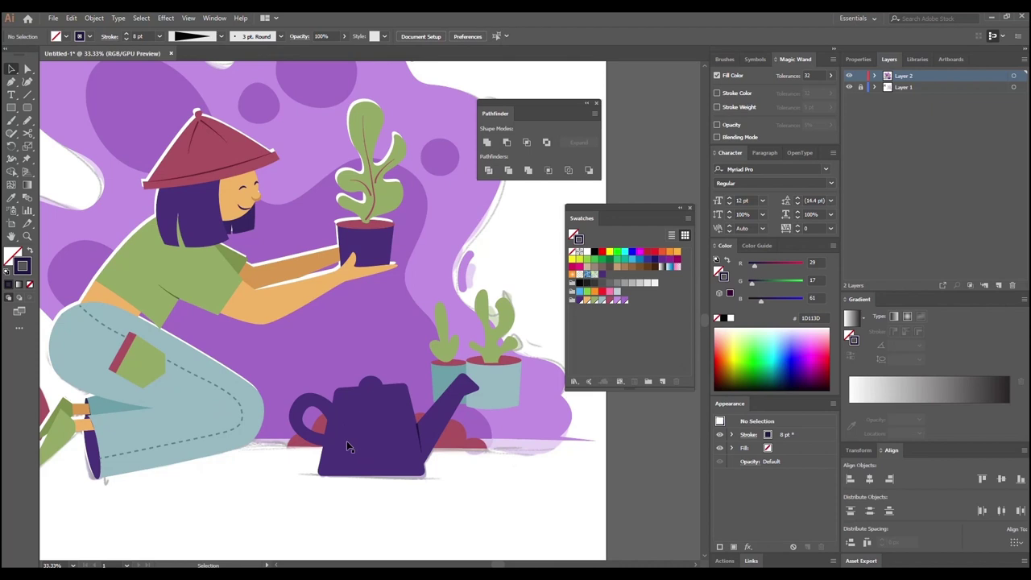
Step: Duplicate the dark spout line to the handle side of the watering can and stretch it down along the body's edge
left_click_drag(346, 426, 355, 437)
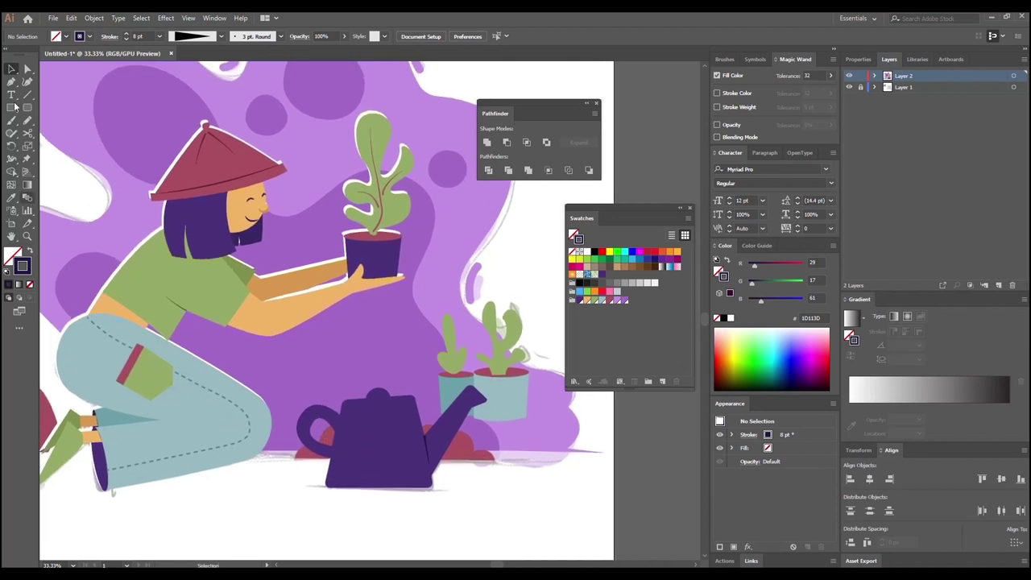
left_click(12, 69)
left_click(429, 454)
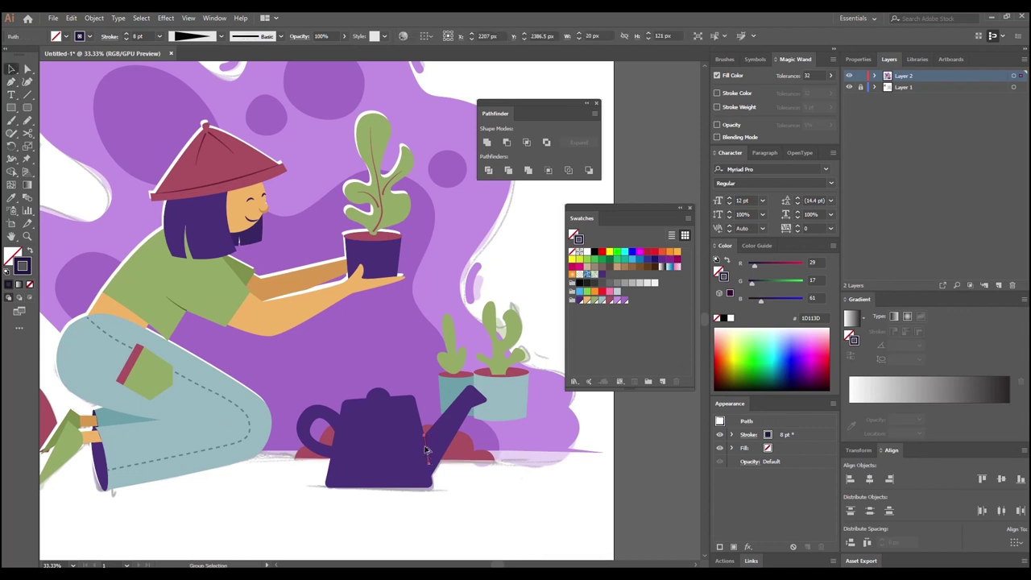
left_click(342, 424)
key("a")
left_click(340, 422)
left_click_drag(340, 418, 329, 463)
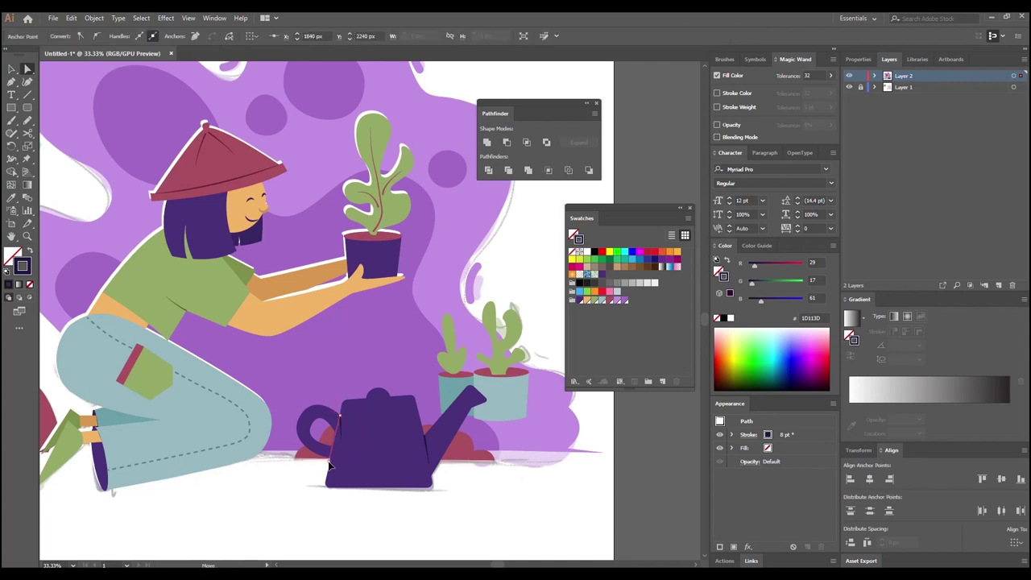
Step: Shorten the handle-side line so it only marks where the top of the handle meets the can's body
left_click(324, 498)
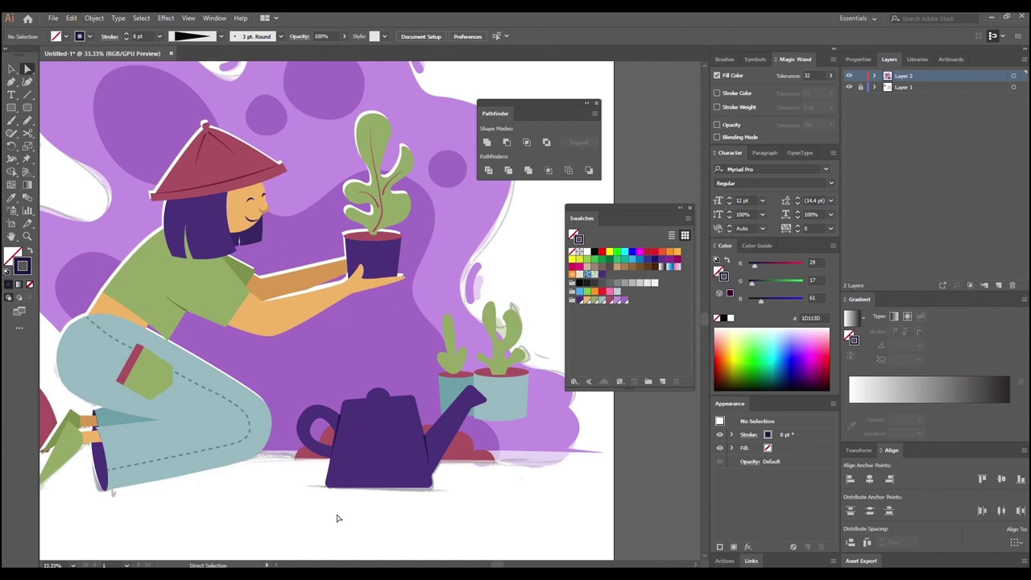
left_click(336, 439)
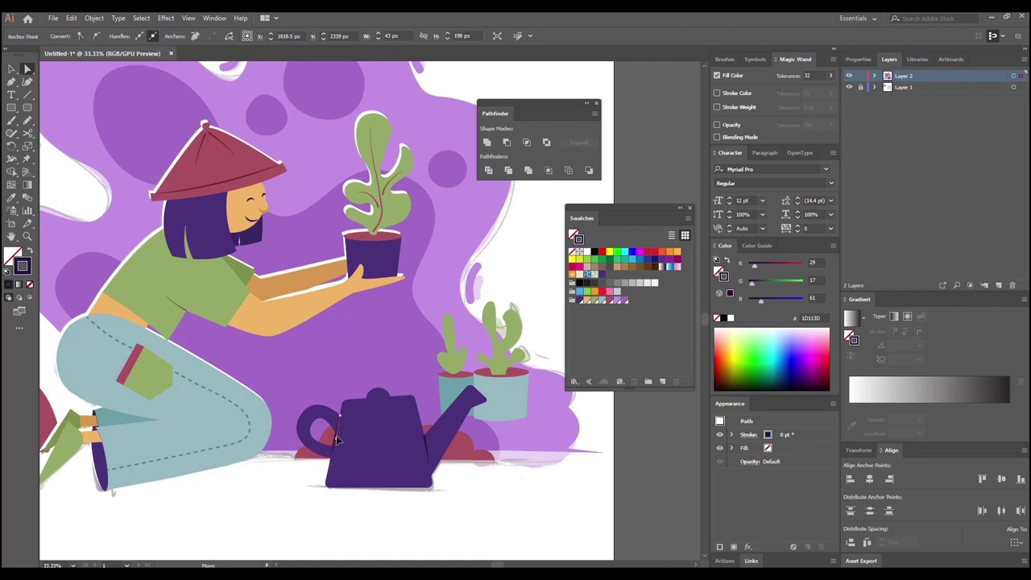
left_click_drag(337, 432, 337, 428)
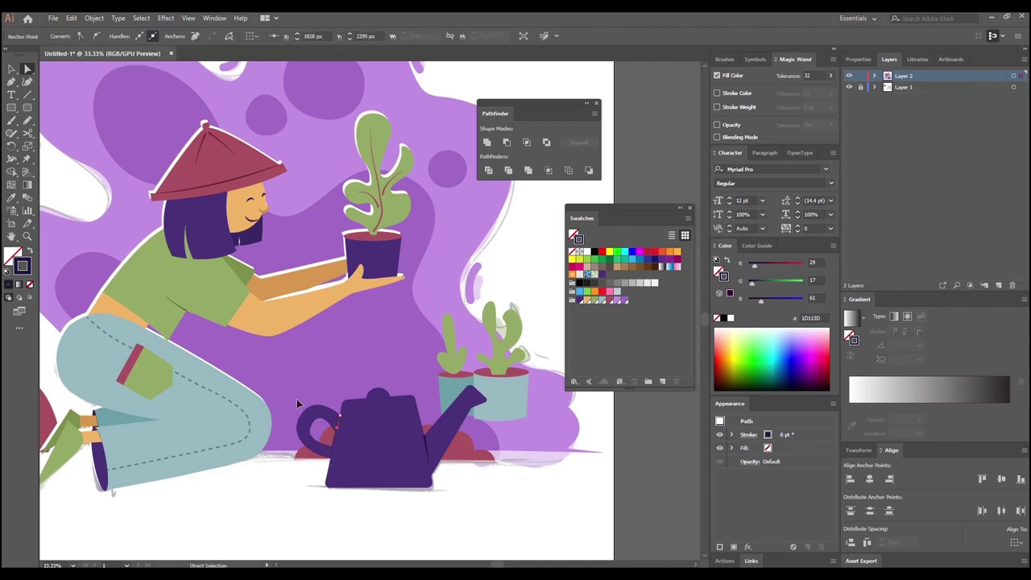
Step: Look over the gardener, the watering can and the background cactus pots for remaining details
left_click(320, 423)
key("space")
left_click_drag(359, 518, 329, 499)
left_click_drag(201, 314, 249, 324)
left_click_drag(161, 355, 252, 340)
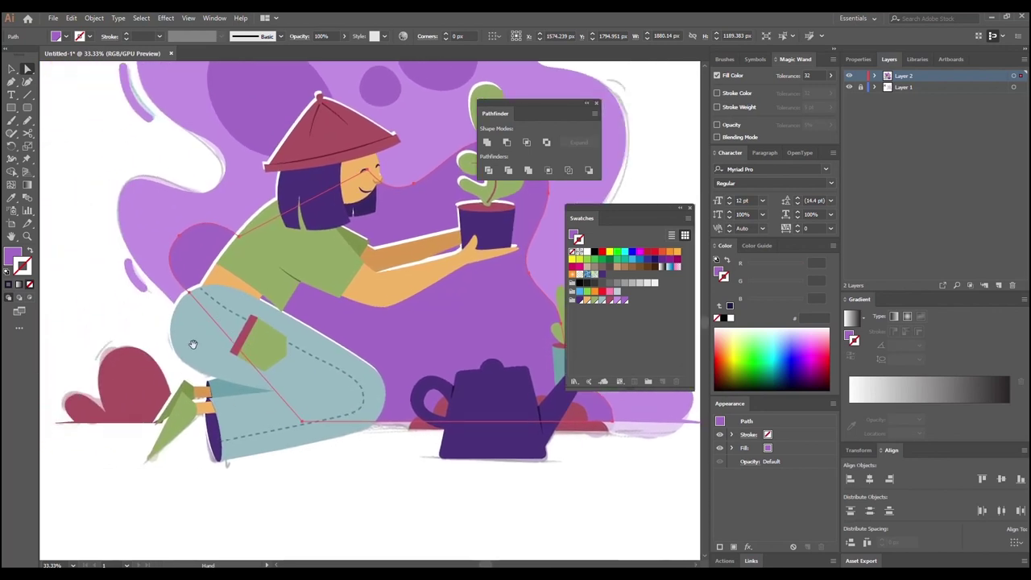
left_click_drag(290, 377, 169, 376)
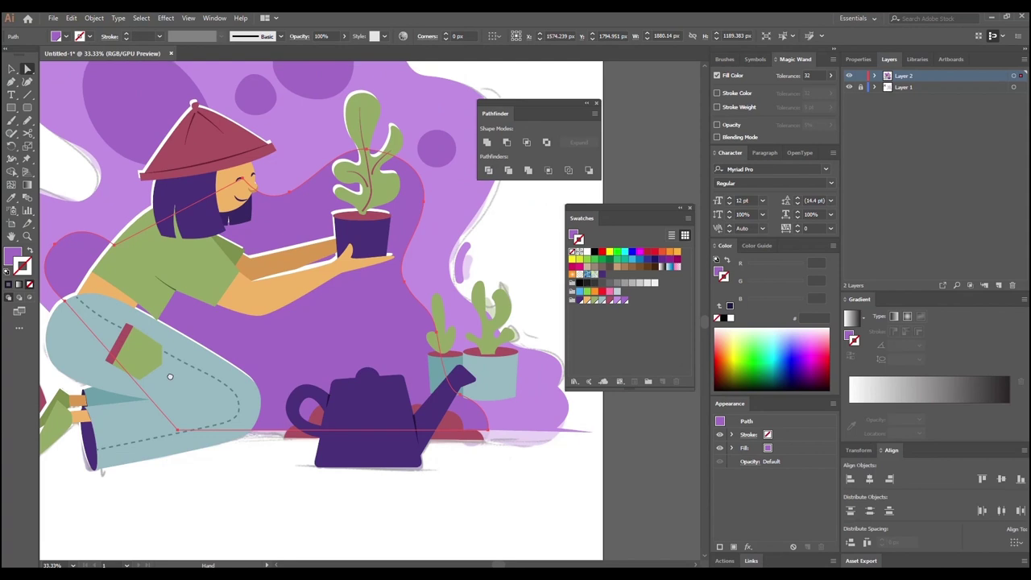
left_click(500, 392)
left_click(515, 397)
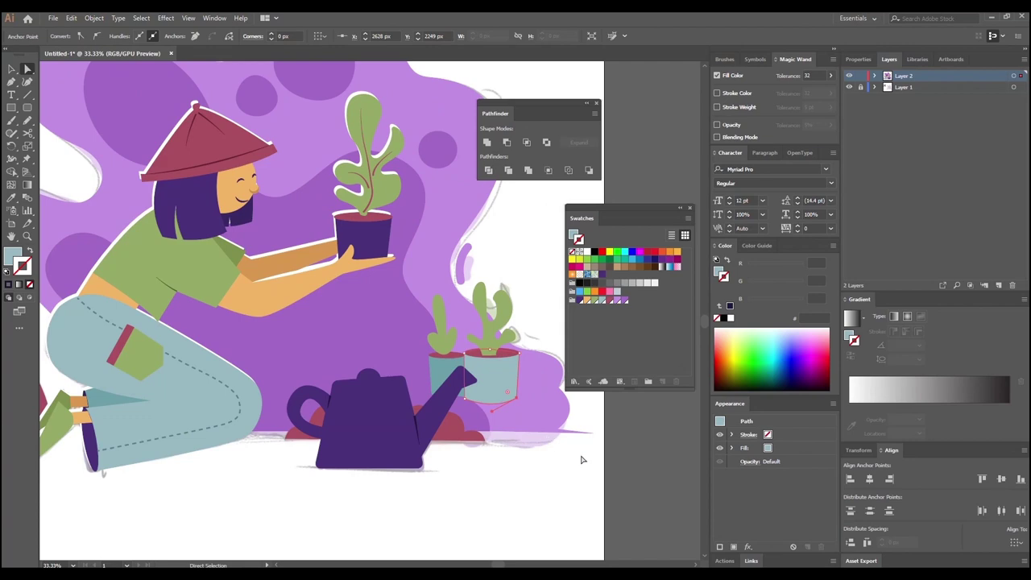
Step: Draw a nearly horizontal line about 146 px long with the Pen tool, extending the trouser fold between the legs
left_click(615, 491)
key("space")
left_click_drag(156, 361, 244, 392)
left_click_drag(112, 316, 149, 222)
left_click(11, 82)
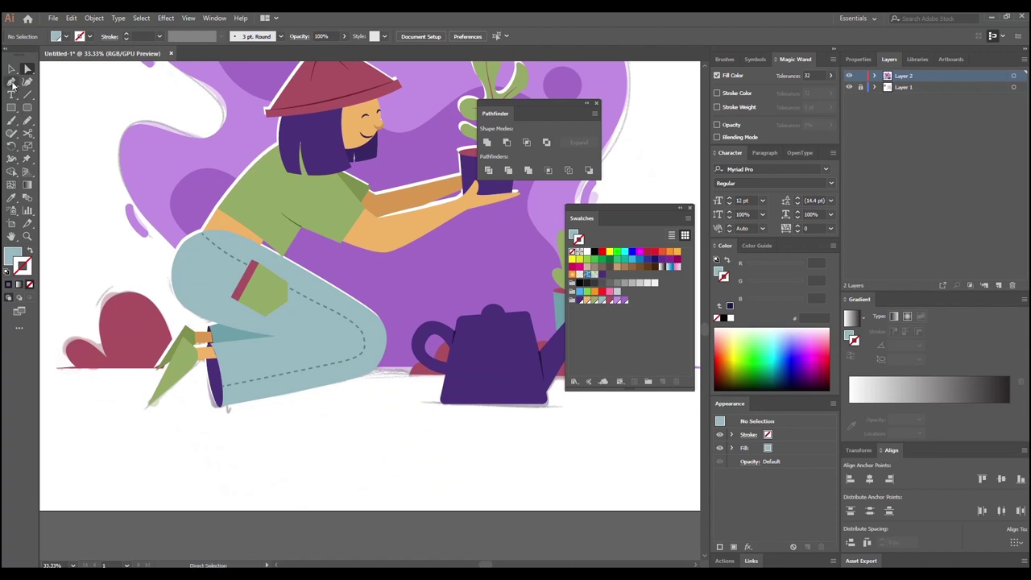
left_click(276, 336)
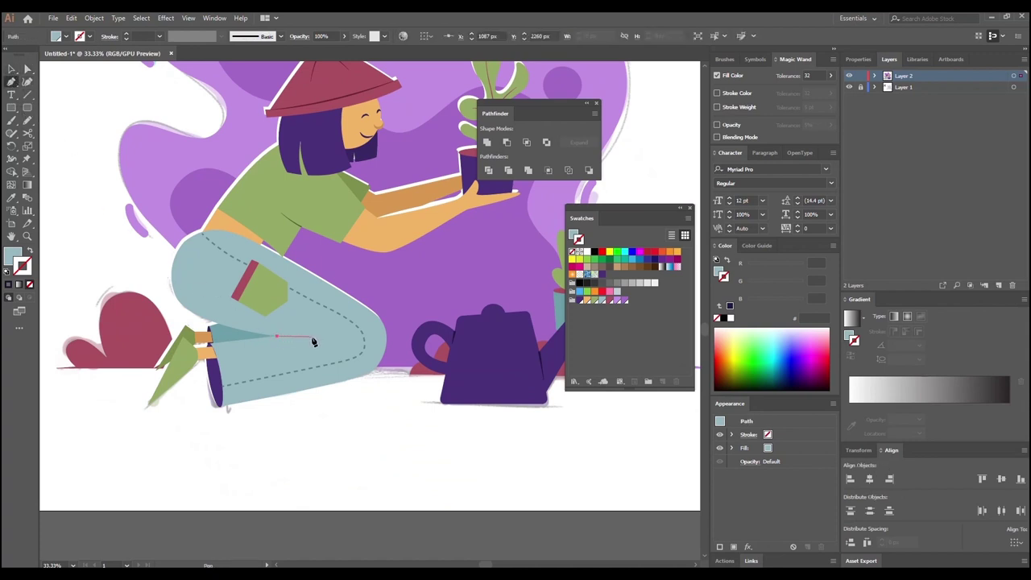
left_click(311, 337)
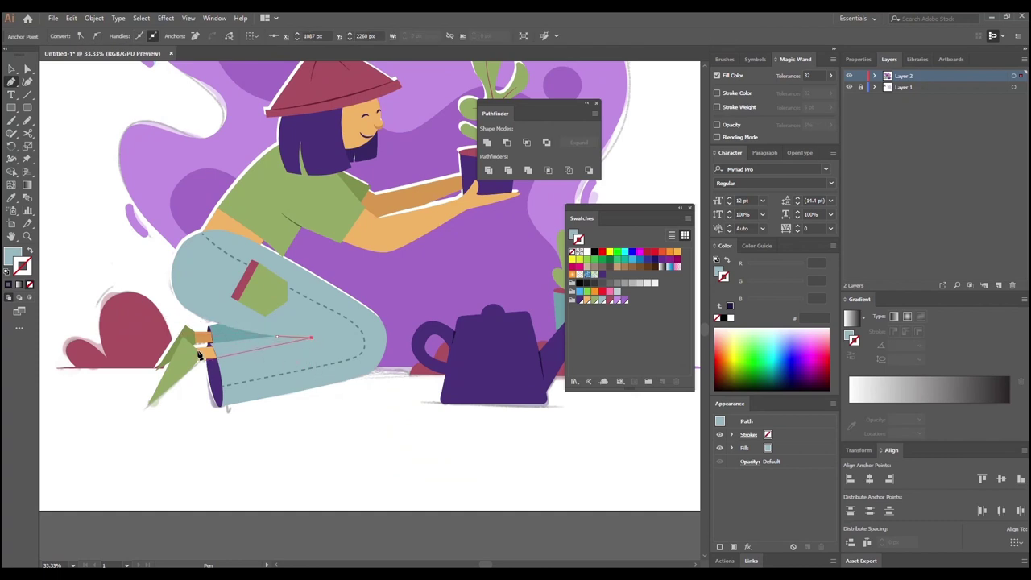
Step: Sample the teal of the shaded trouser leg for the fold line, make it the stroke with no fill, and darken it to hex 417075
key("i")
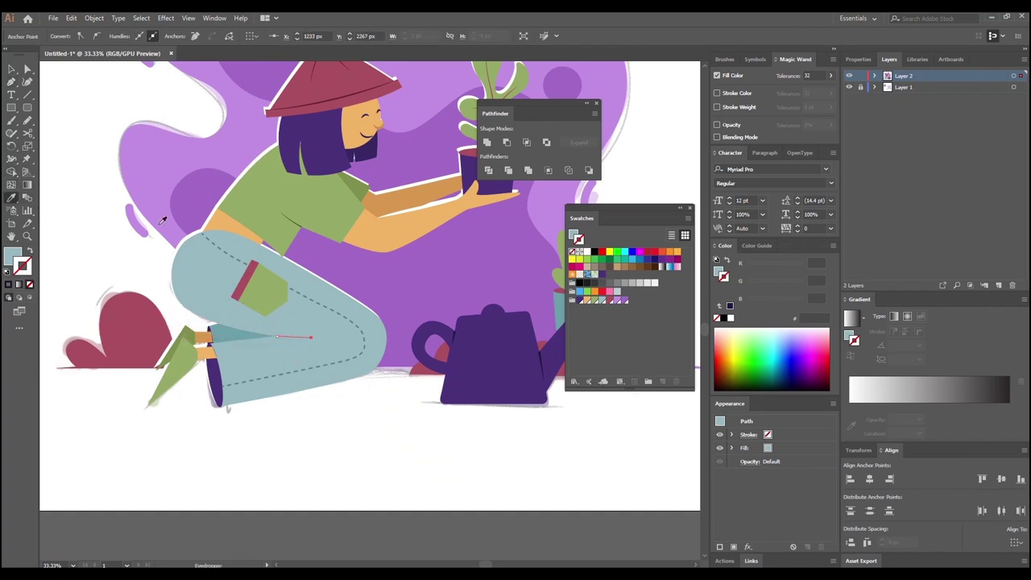
left_click(295, 219)
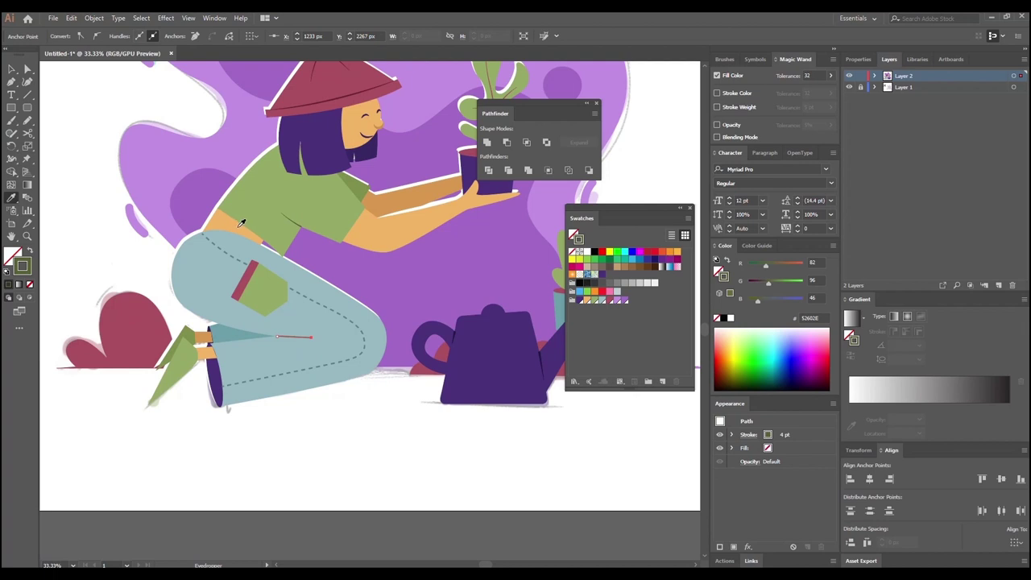
left_click(228, 330)
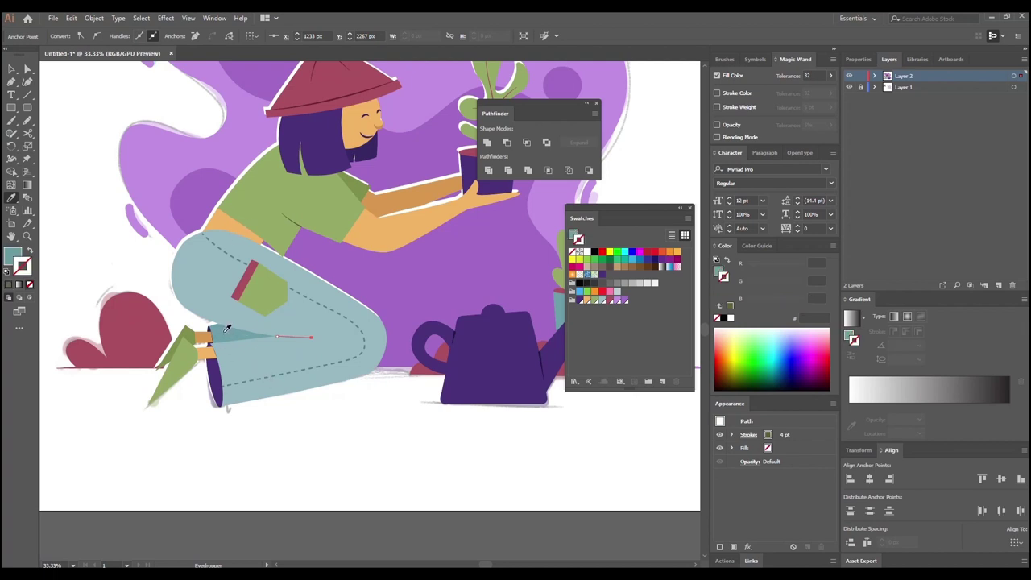
left_click(30, 252)
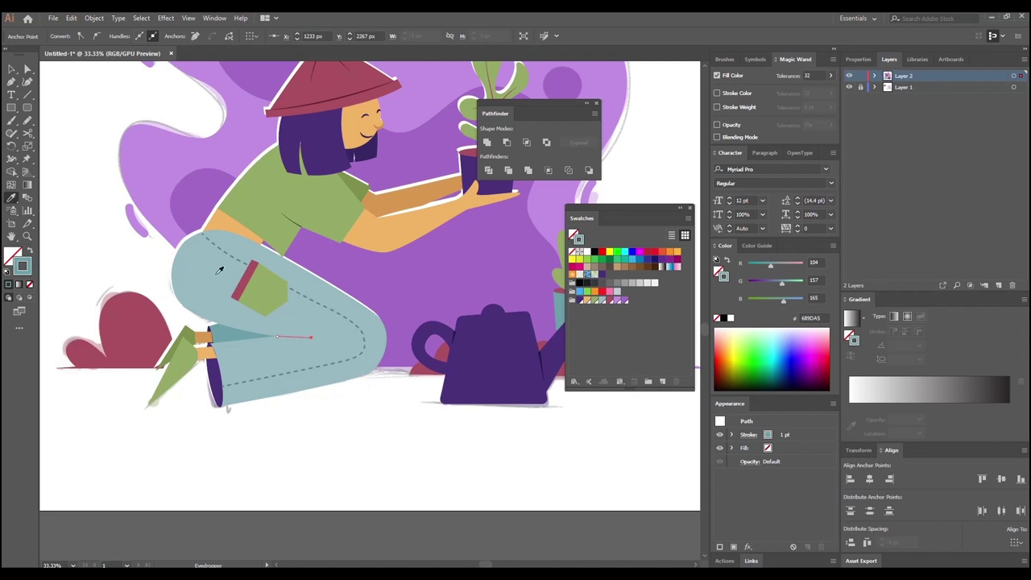
double_click(28, 273)
left_click_drag(483, 266, 494, 285)
left_click(687, 216)
Step: Set the trouser fold line's stroke weight to 4 pt and apply the triangular width profile that tapers toward one end
left_click(12, 69)
left_click(50, 121)
left_click(286, 335)
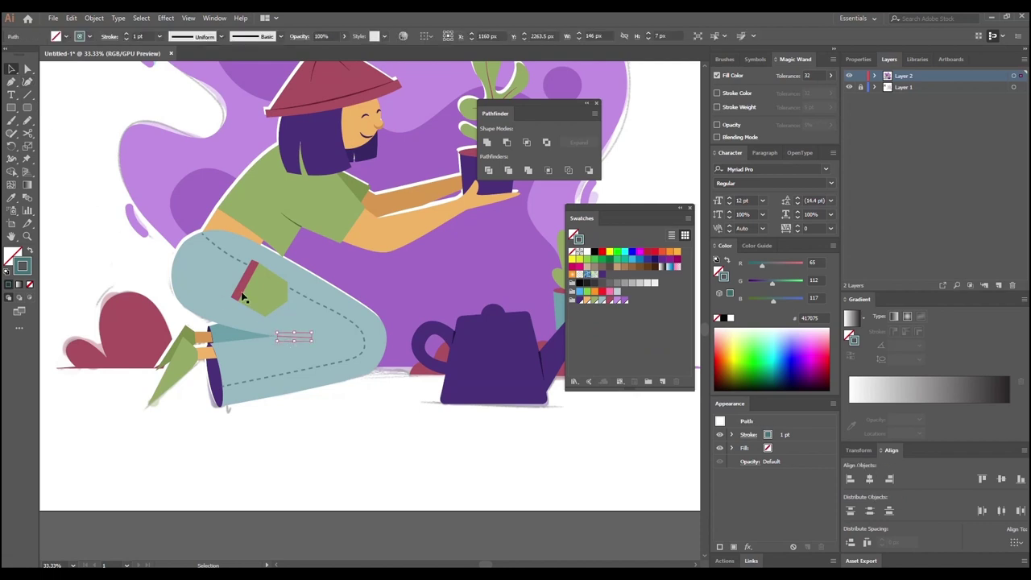
left_click(127, 34)
left_click(127, 34)
left_click(195, 37)
left_click(172, 124)
left_click(135, 235)
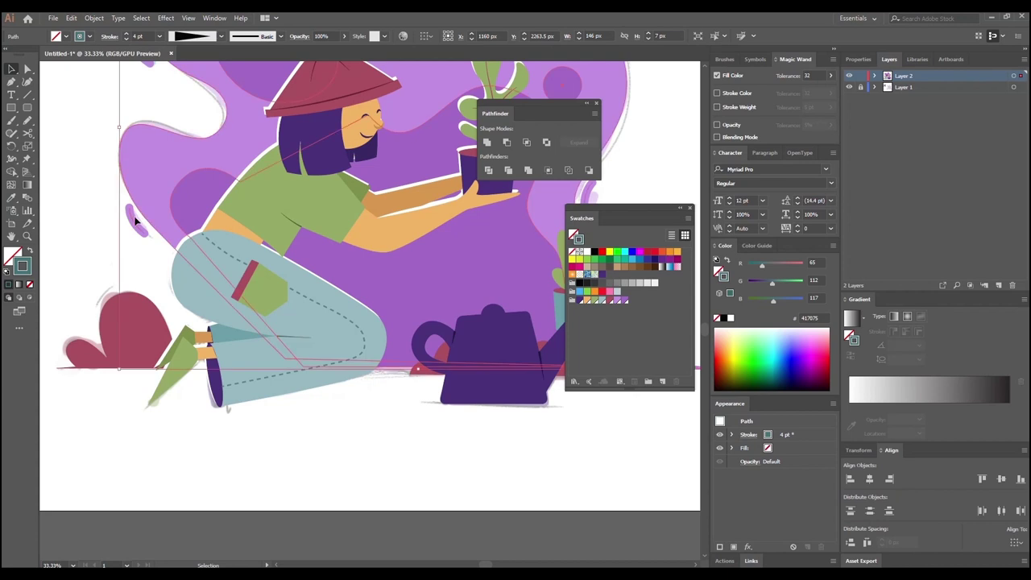
left_click(286, 430)
left_click(288, 336)
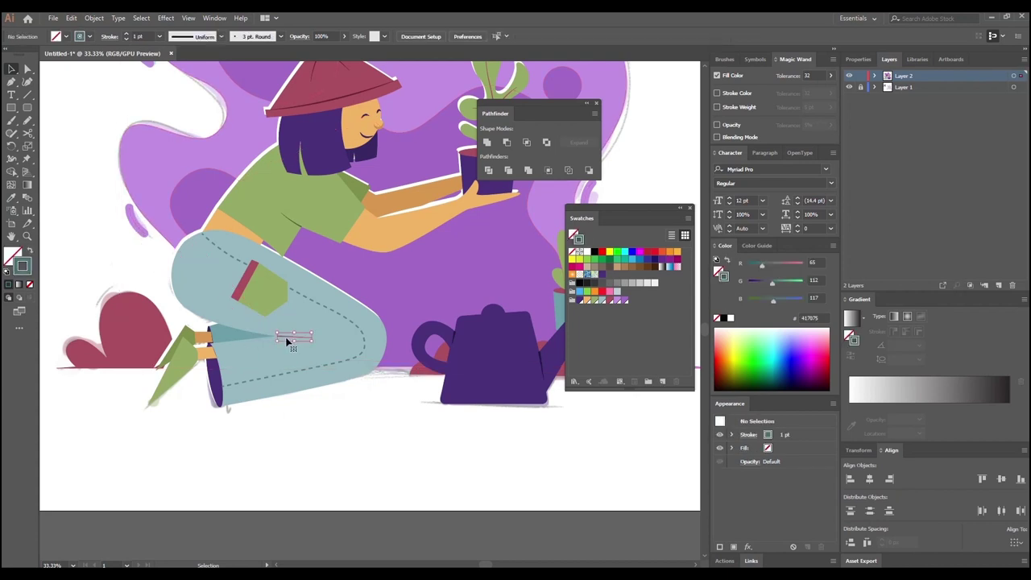
key("ctrl+equal")
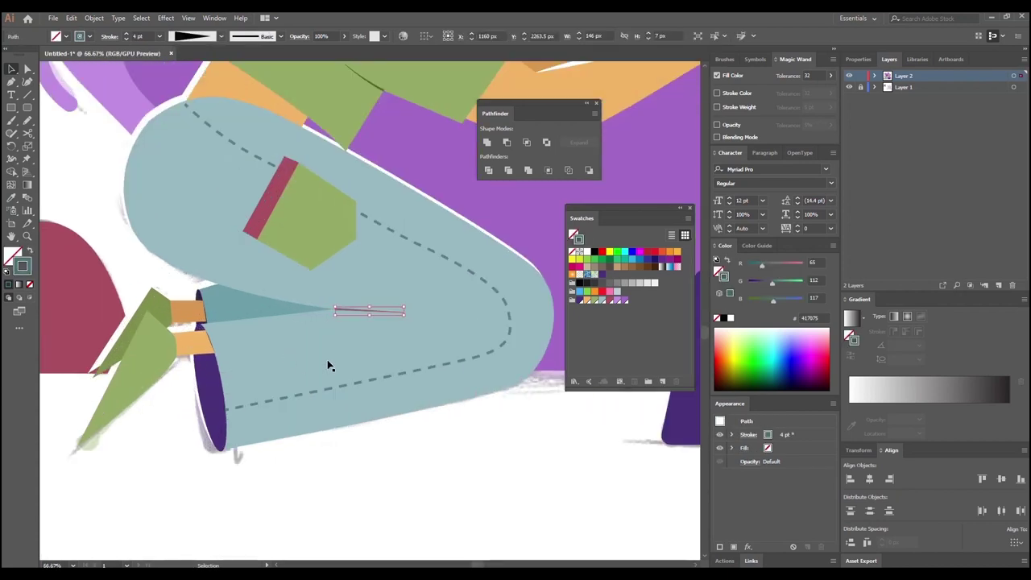
Step: Move the starting anchor point of the dark trouser fold line slightly back into the shaded fold between the legs
scroll(299, 362, "right", 1)
key("a")
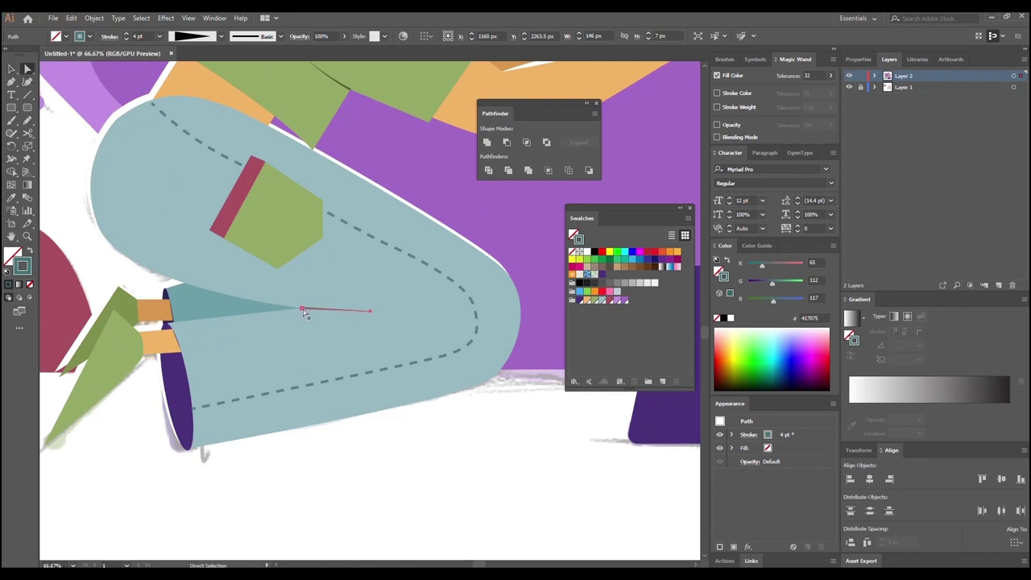
mouse_move(302, 310)
left_mouse_down()
mouse_move(266, 312)
mouse_move(287, 308)
left_mouse_up()
left_click(401, 431)
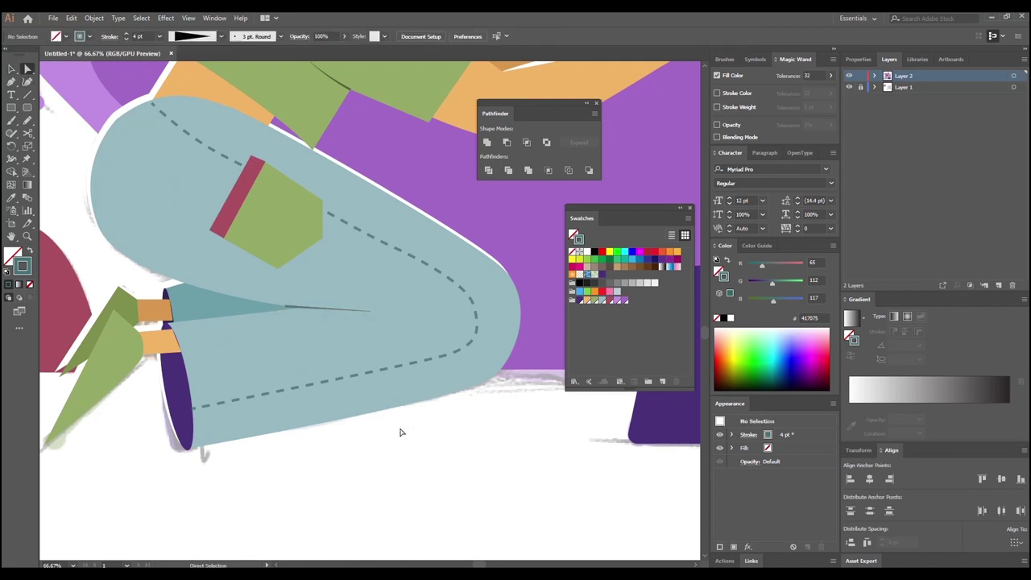
Step: Look over the whole illustration and the background cacti for details that are still missing
scroll(246, 325, "down", 5)
scroll(253, 337, "up", 2)
left_click_drag(254, 322, 288, 398)
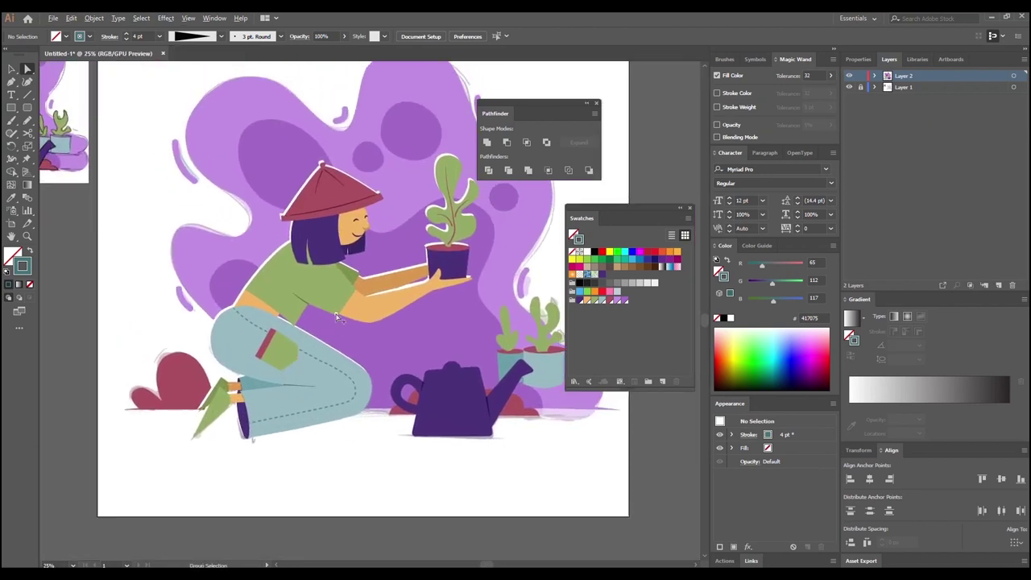
scroll(335, 315, "down", 2)
scroll(343, 340, "up", 2)
left_click_drag(366, 327, 335, 387)
scroll(335, 387, "up", 4)
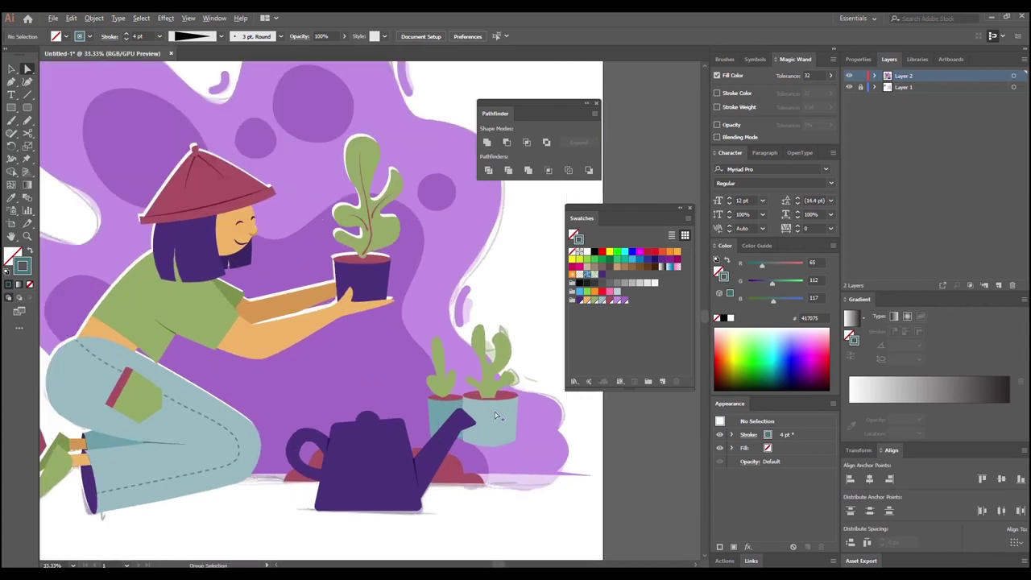
left_click(355, 428)
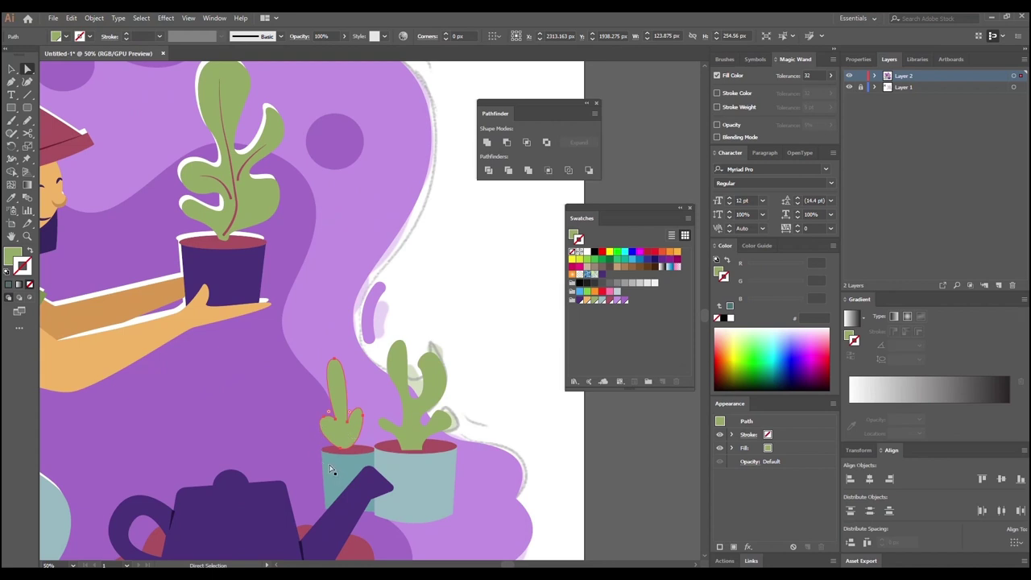
left_click(268, 400)
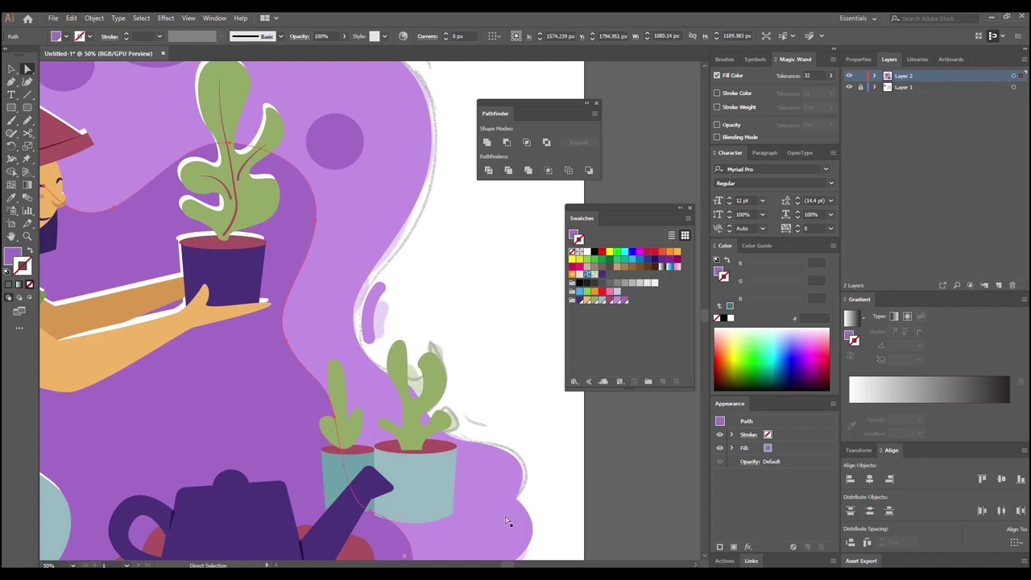
Step: Draw a slightly curved line about 159 px tall with the Pen tool, down the outer edge of the smaller background cactus
left_click(11, 83)
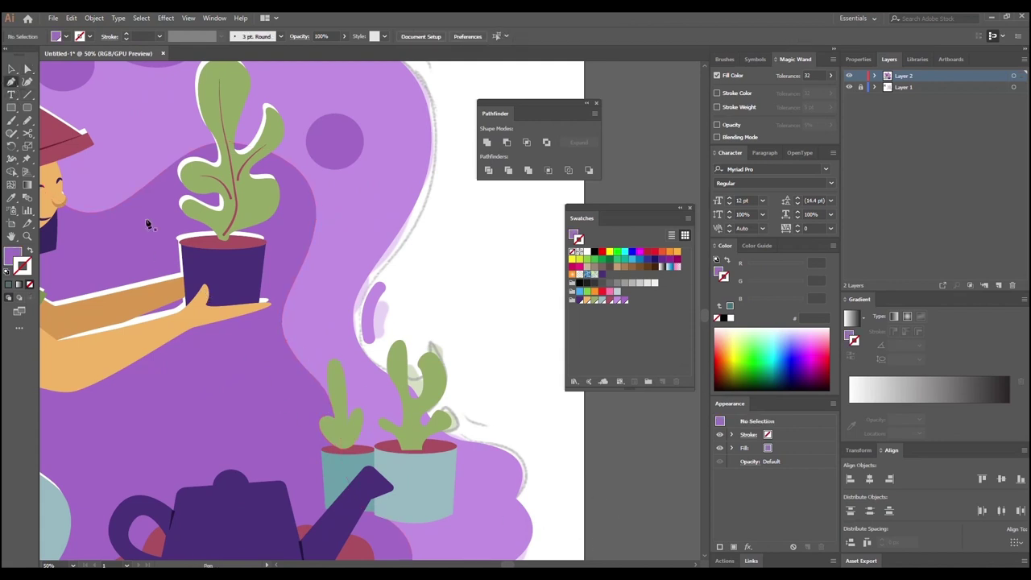
left_click(328, 364)
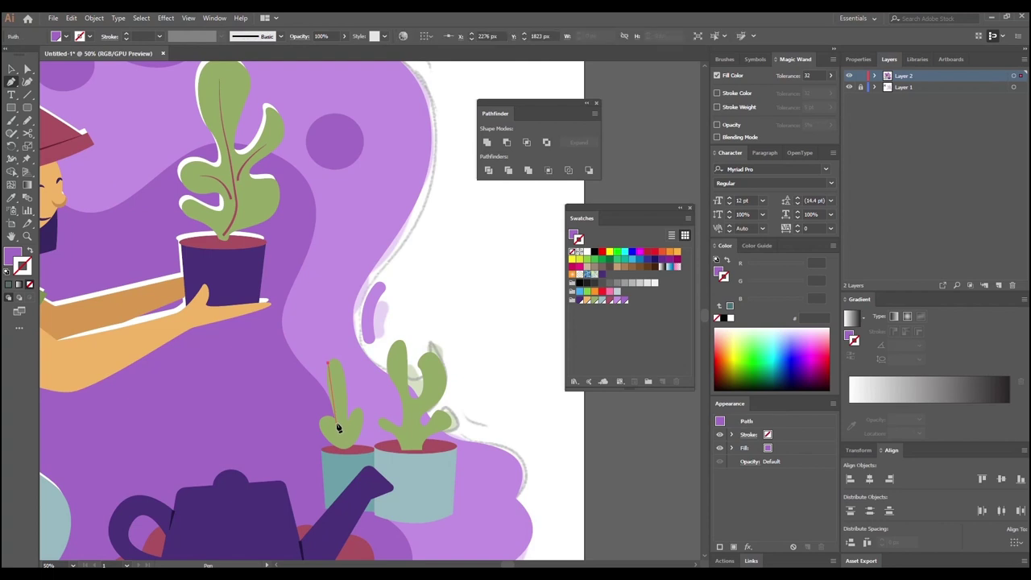
left_click_drag(336, 419, 347, 452)
left_click(347, 452)
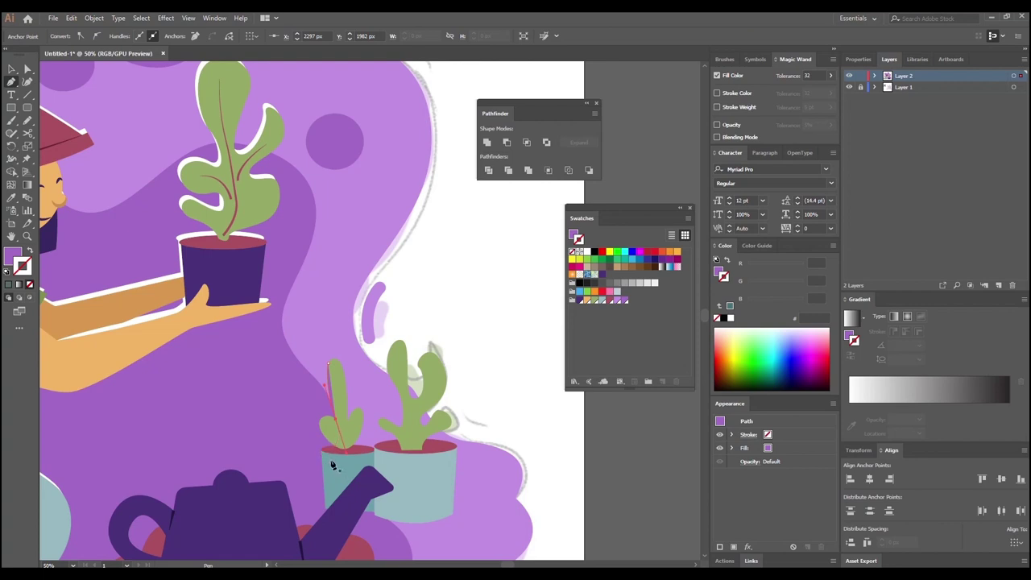
Step: Copy the maroon 6 pt stroke of the held plant's stem onto the small cactus line and apply the width profile tapered at both ends
left_click(11, 197)
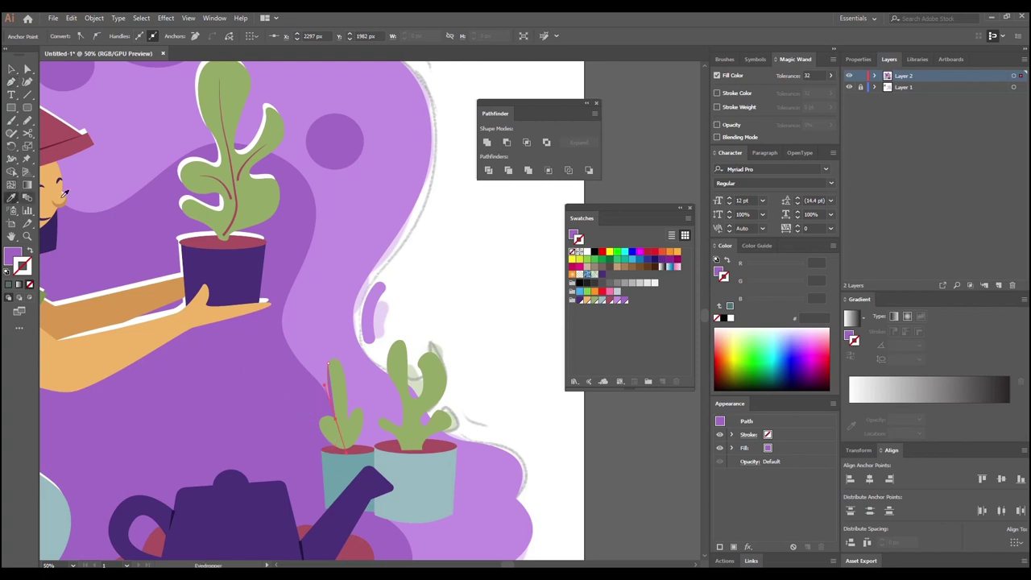
left_click(235, 214)
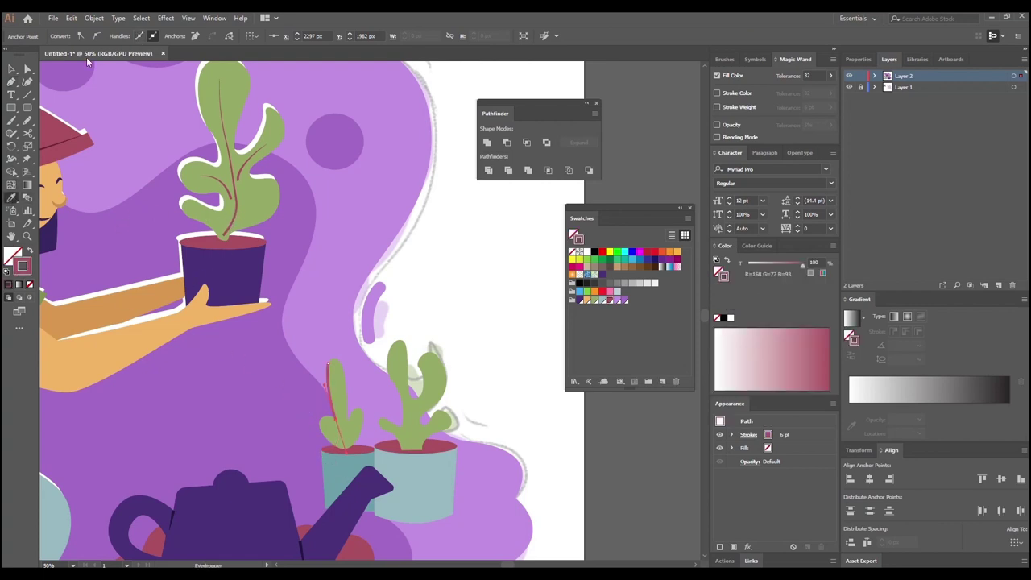
left_click(12, 68)
left_click(240, 306)
left_click(331, 406)
left_click(333, 408)
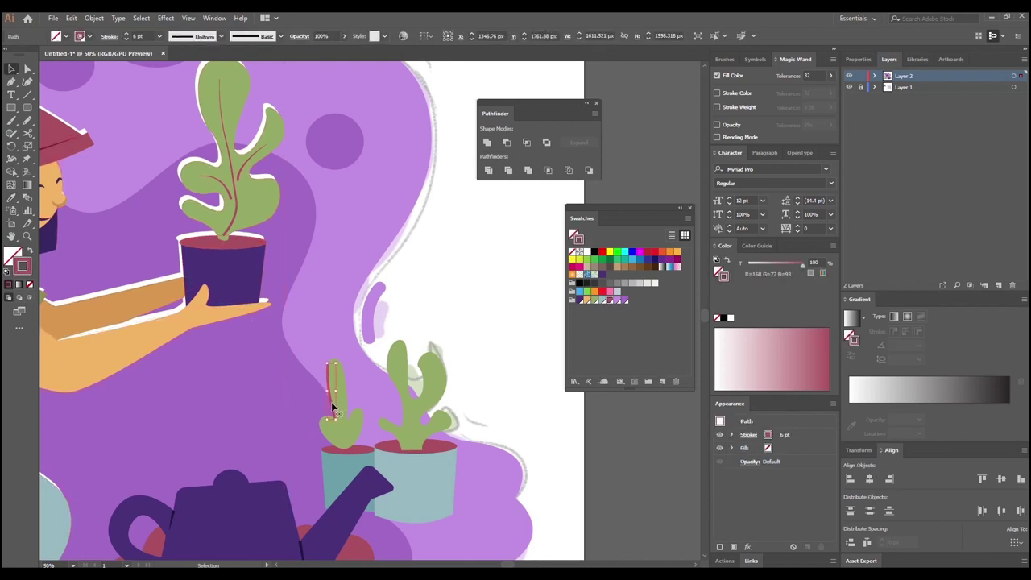
left_click(179, 37)
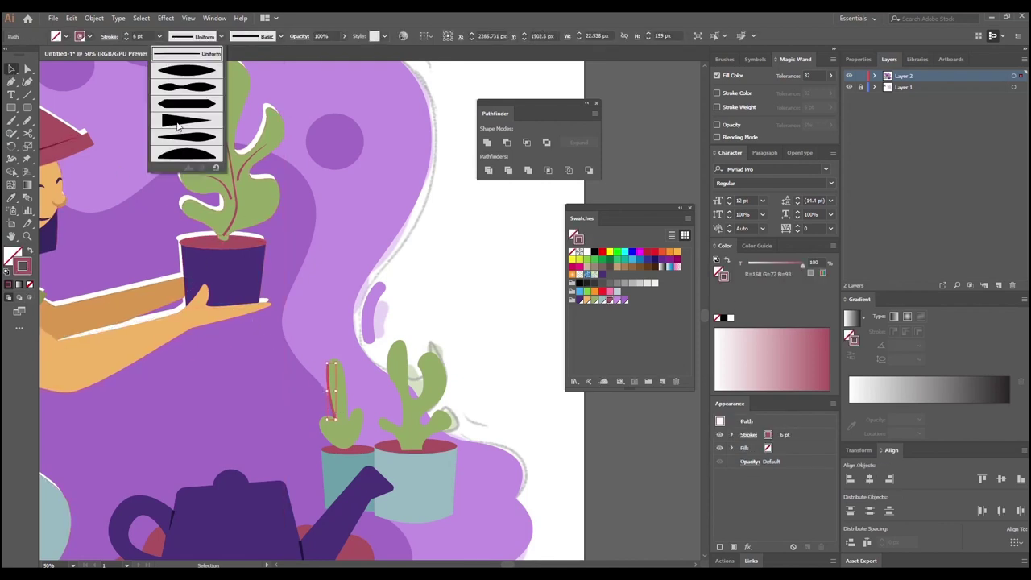
left_click(177, 70)
left_click(295, 379)
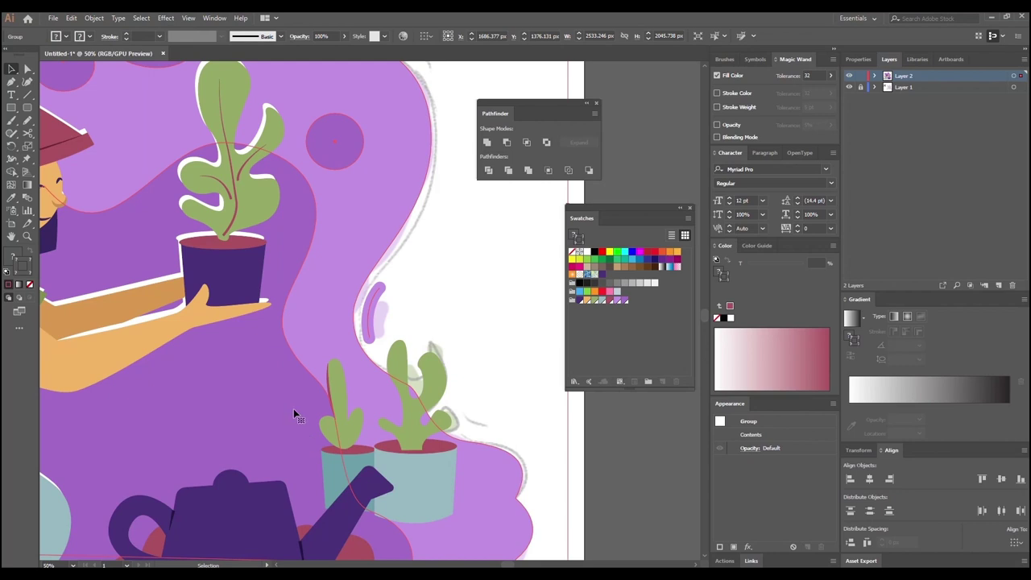
Step: Extend the small cactus line by moving its lower anchor point further down the stem
left_click(329, 385)
left_click(28, 69)
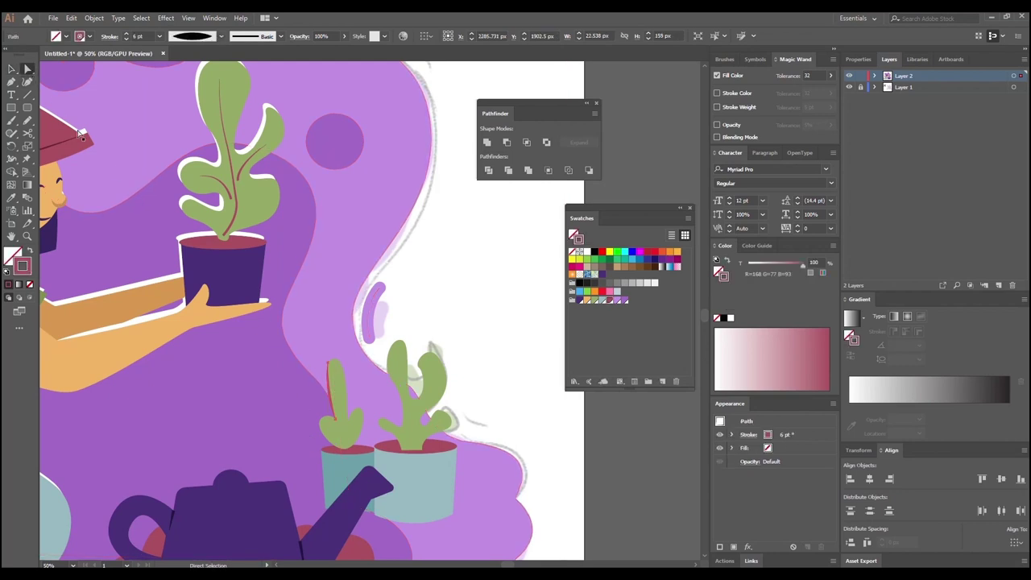
mouse_move(335, 419)
left_mouse_down()
mouse_move(340, 443)
mouse_move(336, 431)
left_mouse_up()
left_click(334, 413)
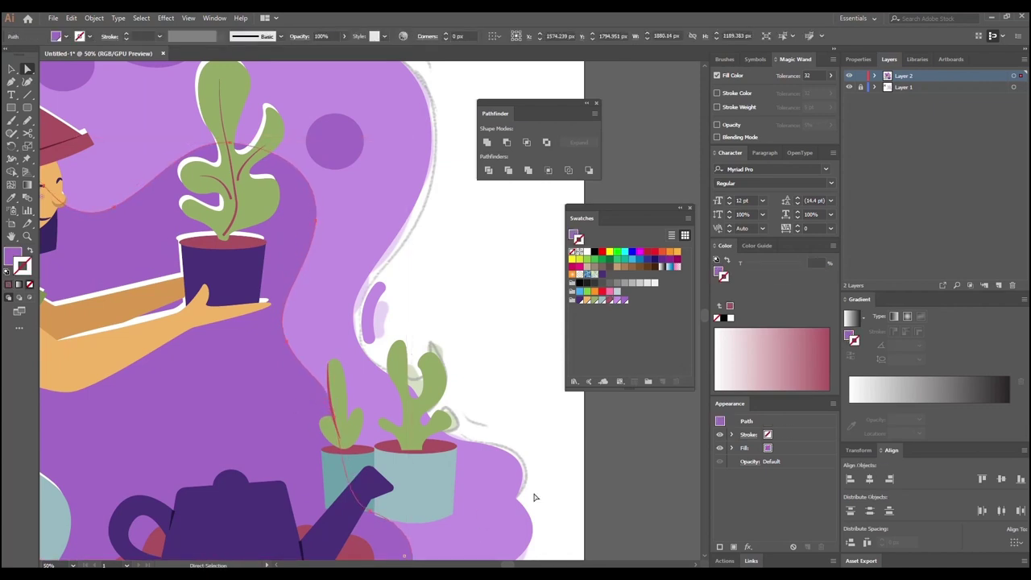
left_click(600, 493)
Step: Draw a curved line about 46 px wide and 227 px tall with the Pen tool along the larger cactus's main stem
left_click(12, 81)
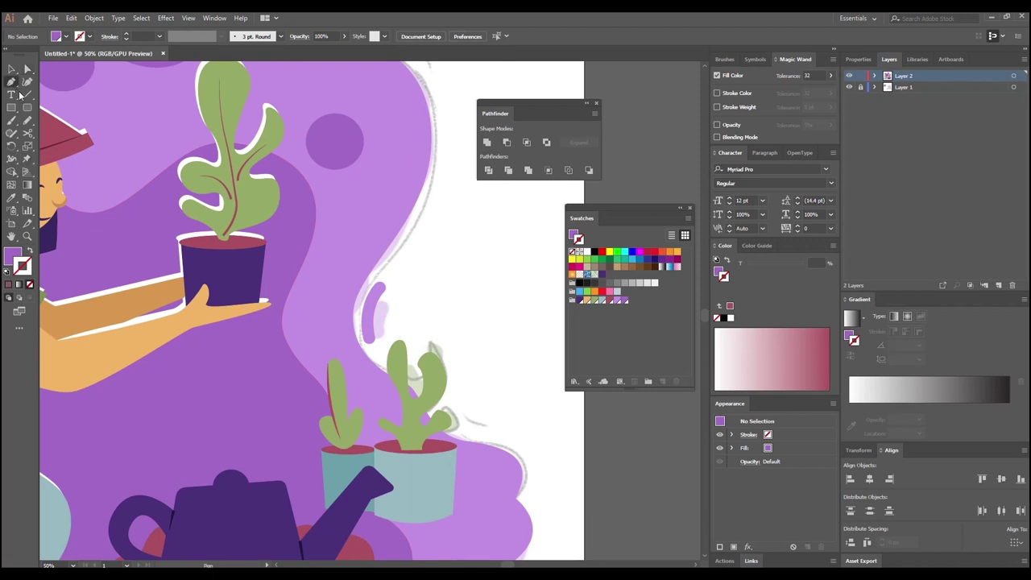
left_click(393, 345)
left_click_drag(389, 377, 398, 396)
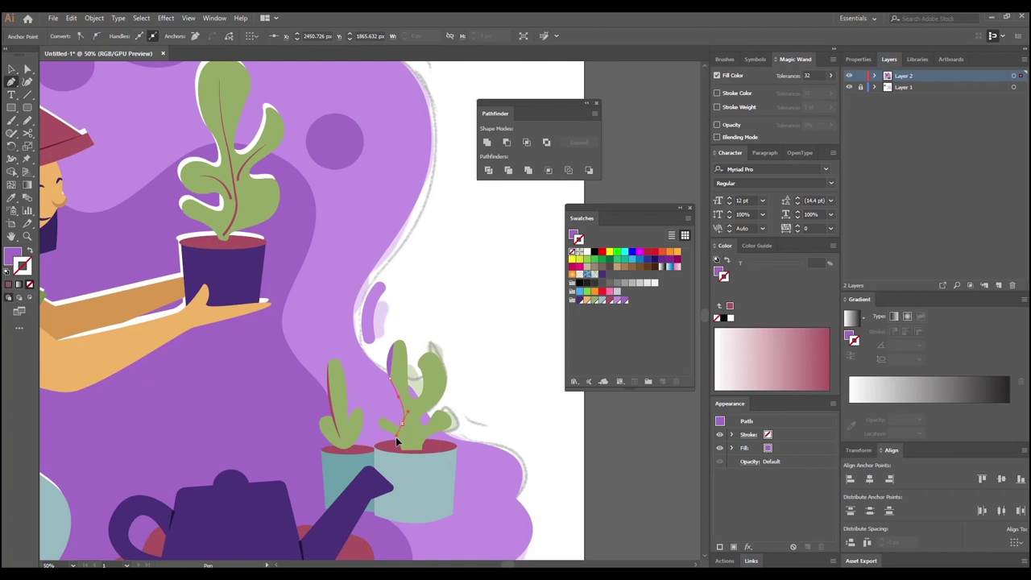
left_click(401, 449)
Step: Copy the small cactus line's maroon stroke onto the larger cactus line and apply the width profile tapered at both ends
left_click(12, 197)
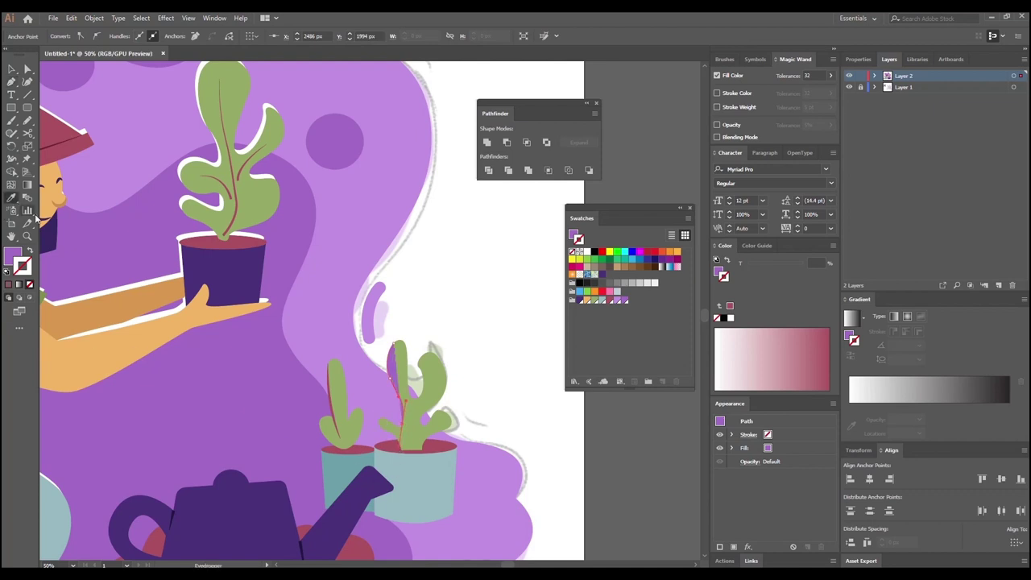
left_click(333, 393)
left_click(13, 70)
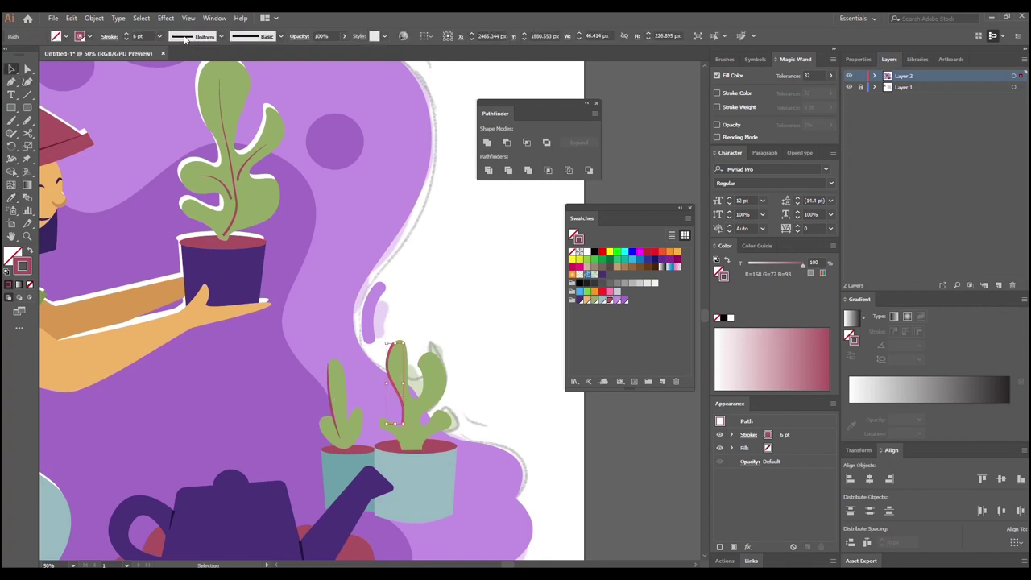
left_click(184, 38)
left_click(171, 78)
left_click(608, 488)
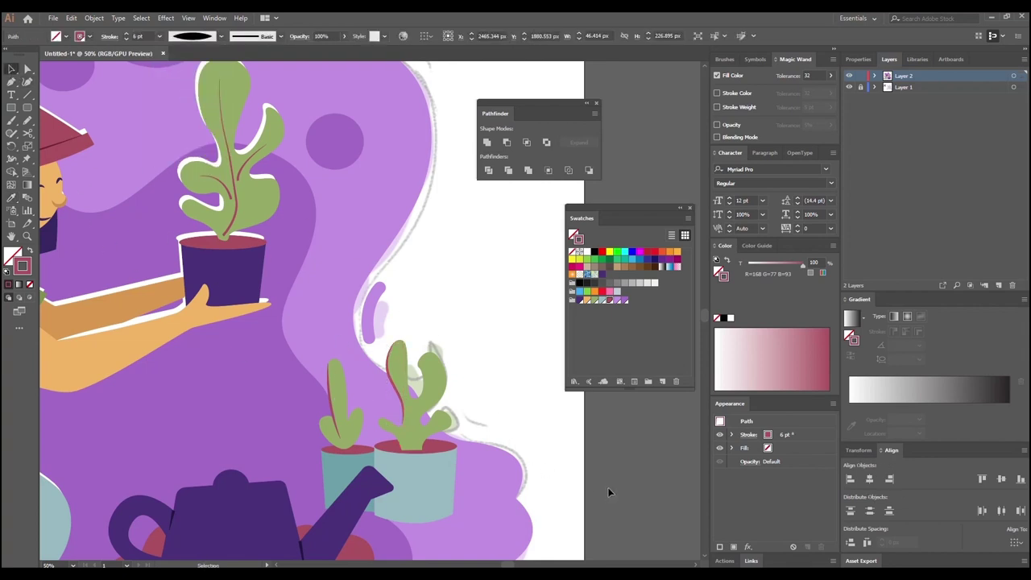
Step: Examine the whole illustration at different zoom levels and compare it with the reference image beside the artboard
scroll(515, 430, "down", 4)
scroll(531, 438, "up", 1)
left_click_drag(474, 387, 446, 415)
scroll(446, 416, "up", 1)
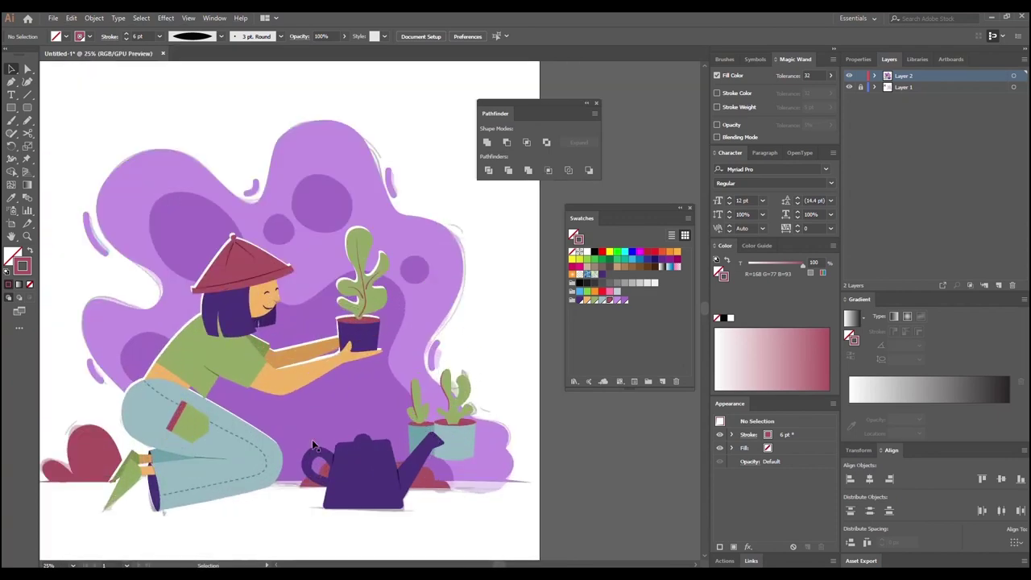
scroll(323, 403, "down", 2)
left_click_drag(323, 345, 369, 406)
scroll(343, 388, "up", 1)
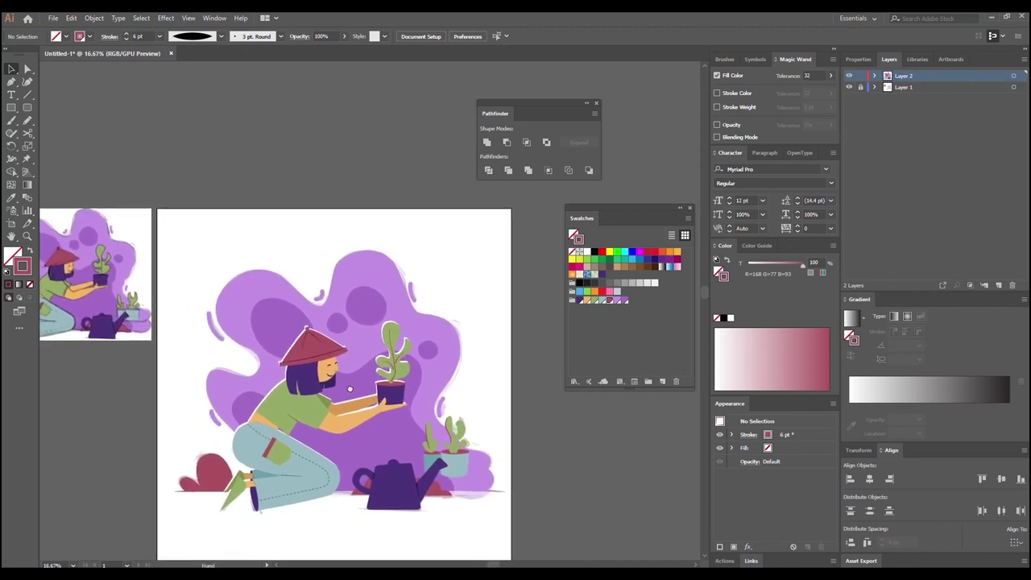
scroll(339, 410, "up", 1)
scroll(340, 414, "down", 1)
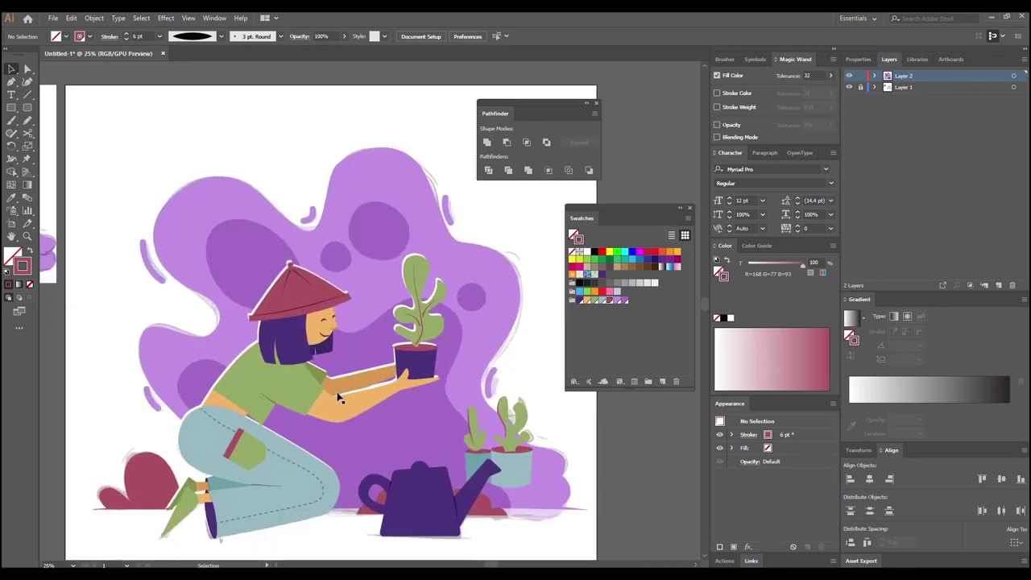
scroll(346, 391, "down", 1)
scroll(346, 391, "up", 1)
scroll(348, 389, "down", 1)
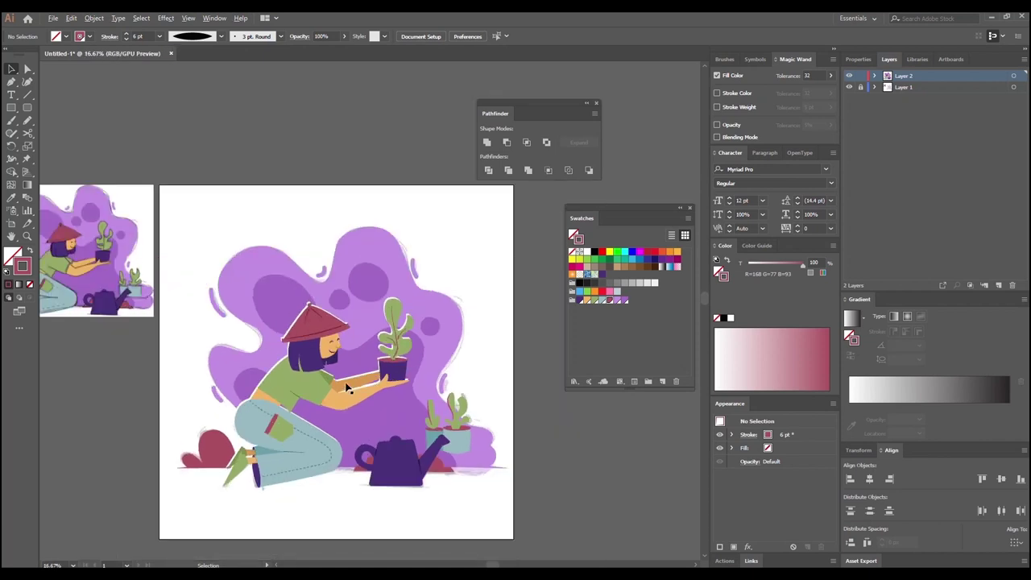
left_click_drag(355, 366, 361, 372)
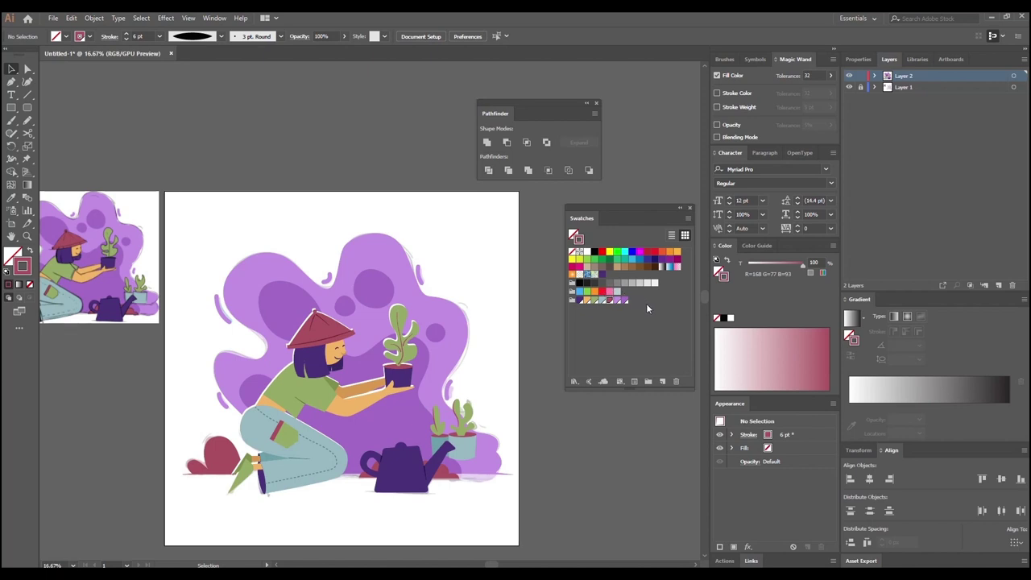
Step: Try the global green swatch with its red value lowered to 116 and preview on, and cancel the change
left_click(595, 301)
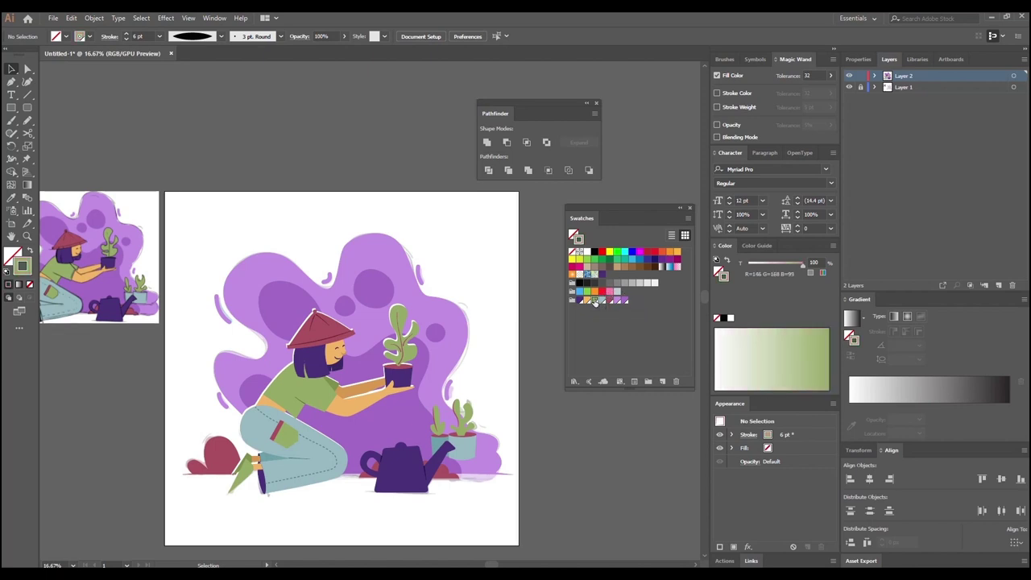
double_click(594, 300)
left_click_drag(319, 159, 551, 308)
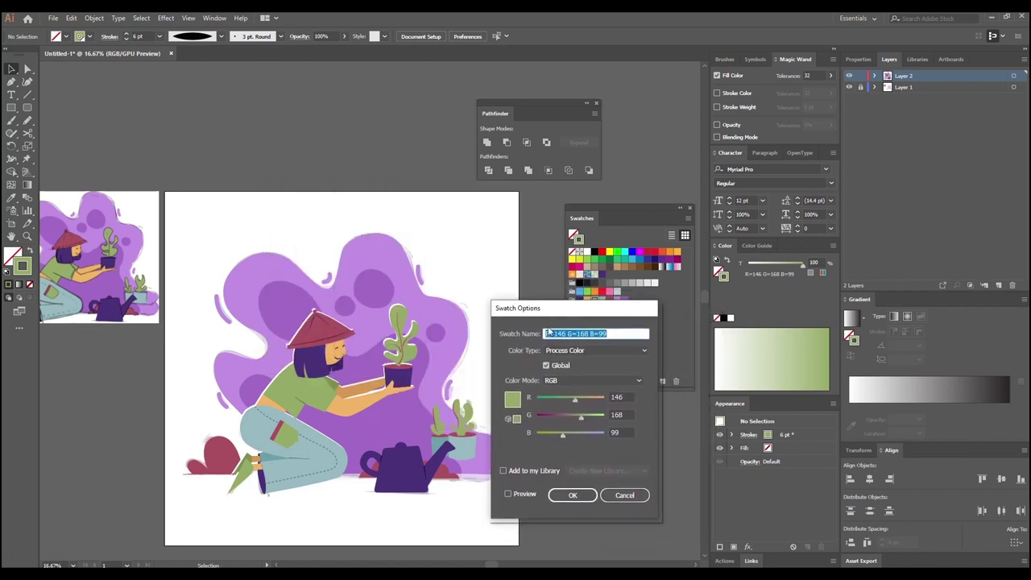
left_click_drag(574, 401, 569, 399)
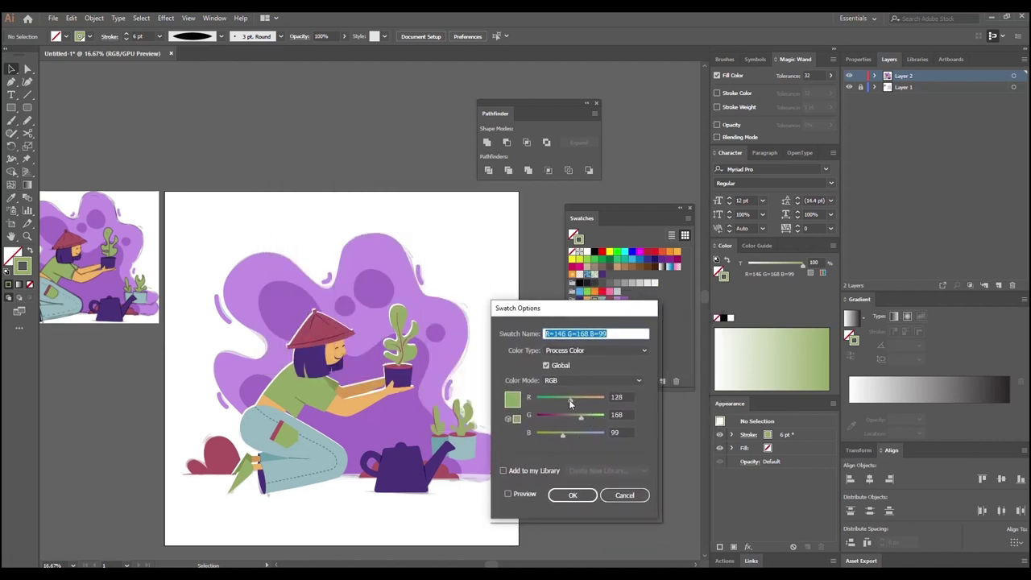
left_click(508, 494)
mouse_move(567, 399)
left_mouse_down()
mouse_move(558, 401)
mouse_move(590, 400)
mouse_move(551, 401)
mouse_move(576, 405)
mouse_move(568, 400)
left_mouse_up()
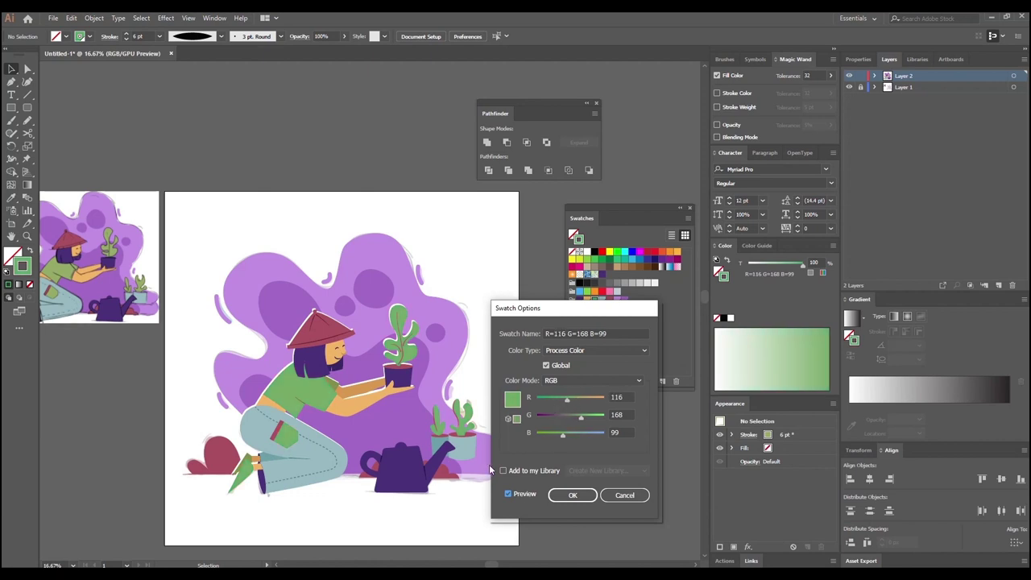
left_click(625, 495)
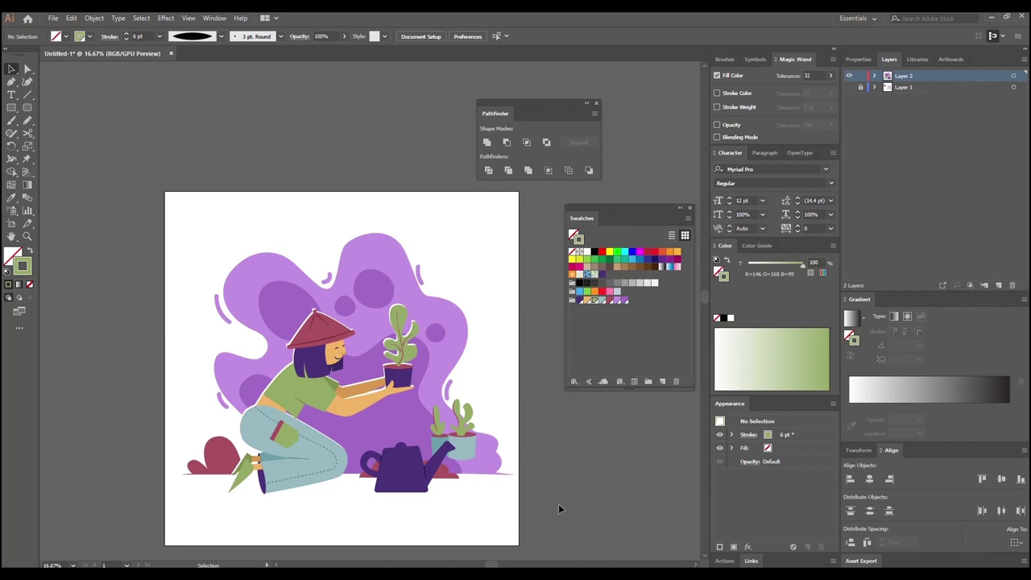
Step: Select all of the artwork and shift it slightly sideways to centre it on the artboard
key("ctrl+minus")
left_click_drag(197, 242, 481, 511)
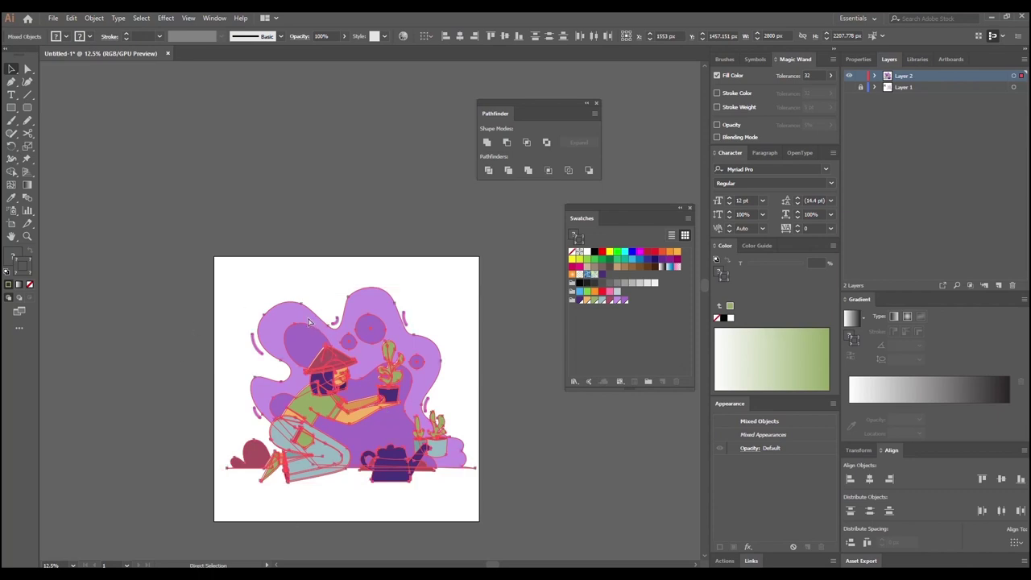
key("v")
left_click(382, 514)
left_click_drag(389, 454, 385, 455)
left_click(413, 513)
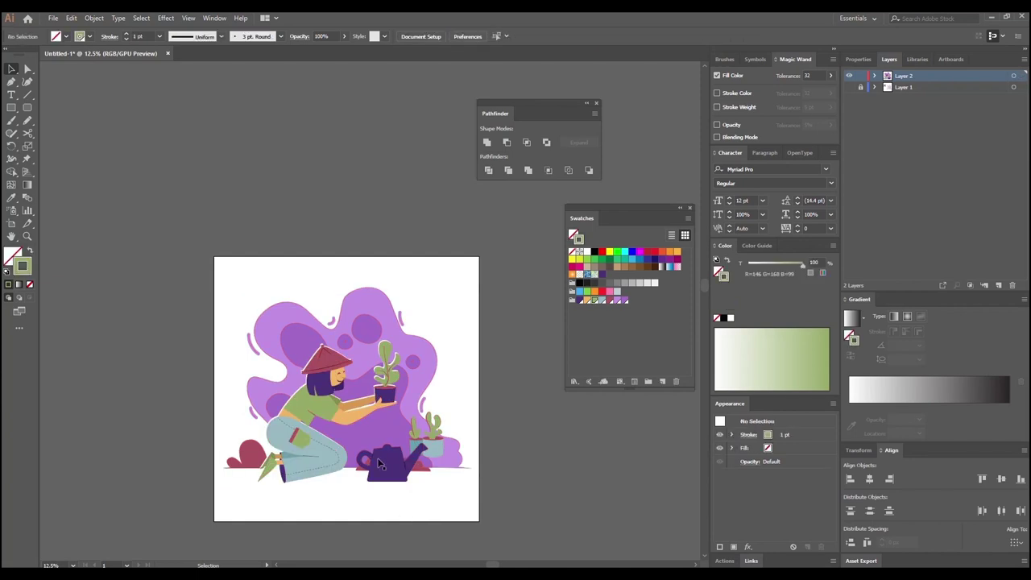
Step: Look over the finished illustration on the artboard without the underlying sketch
key("ctrl+minus")
key("ctrl+plus")
key("ctrl+plus")
key("space")
left_click_drag(375, 403, 370, 421)
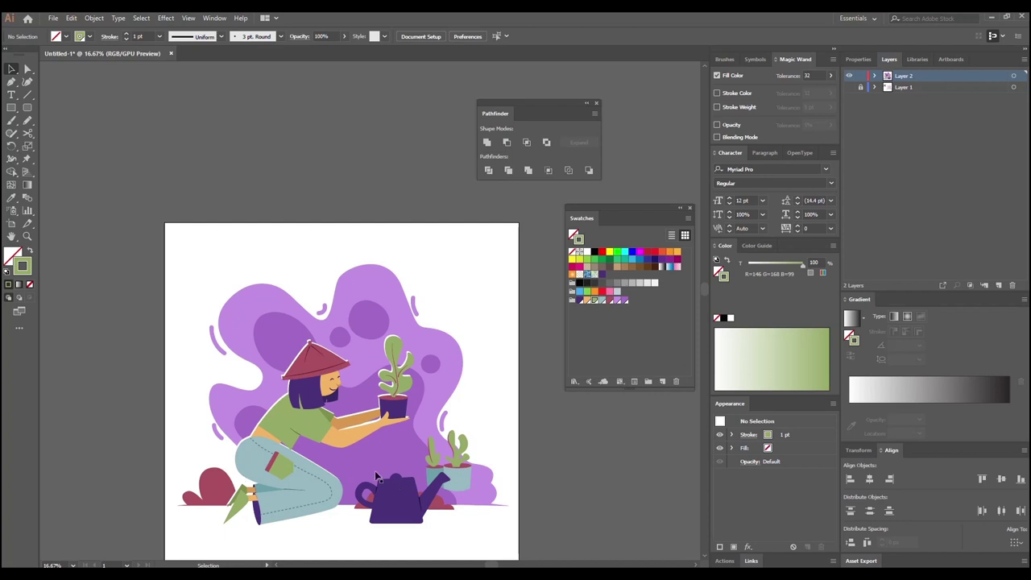
scroll(383, 429, "down", 1)
scroll(383, 429, "up", 2)
left_click_drag(383, 429, 392, 407)
scroll(381, 407, "down", 1)
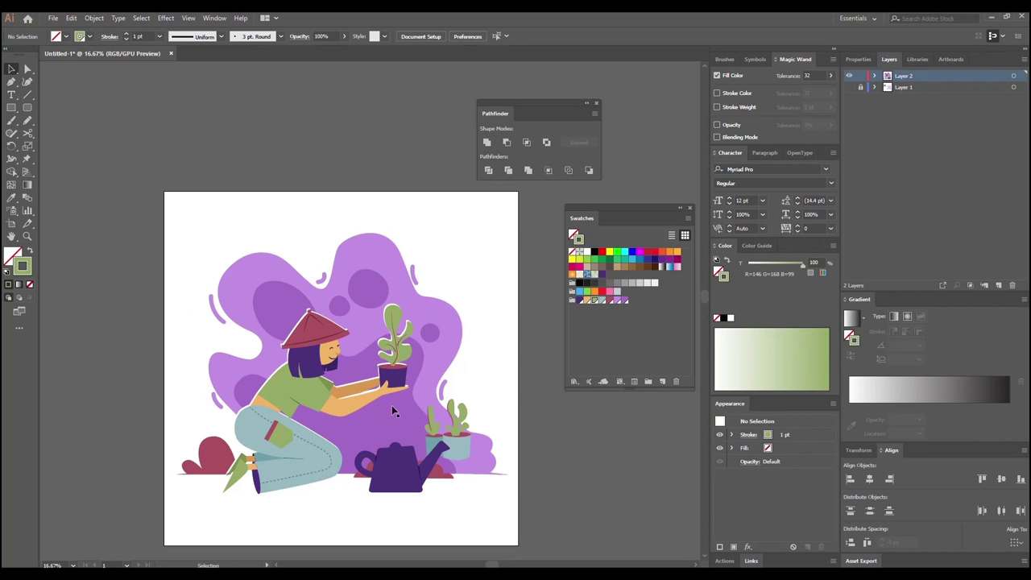